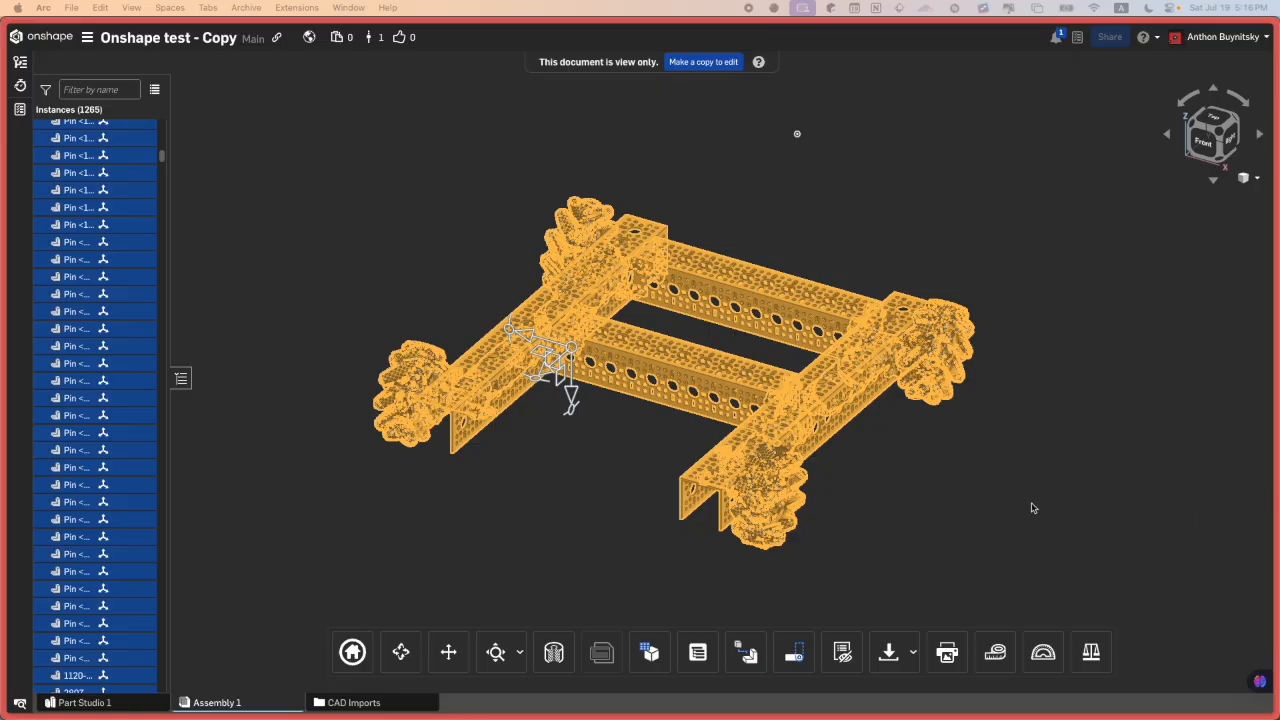
Step: Open the "Robot Name: Layout Sketch + Master" document from the owned folder "Name of Game 2025-2026 || Robot Name"
{"action": "left_click", "coordinate": [886, 485]}
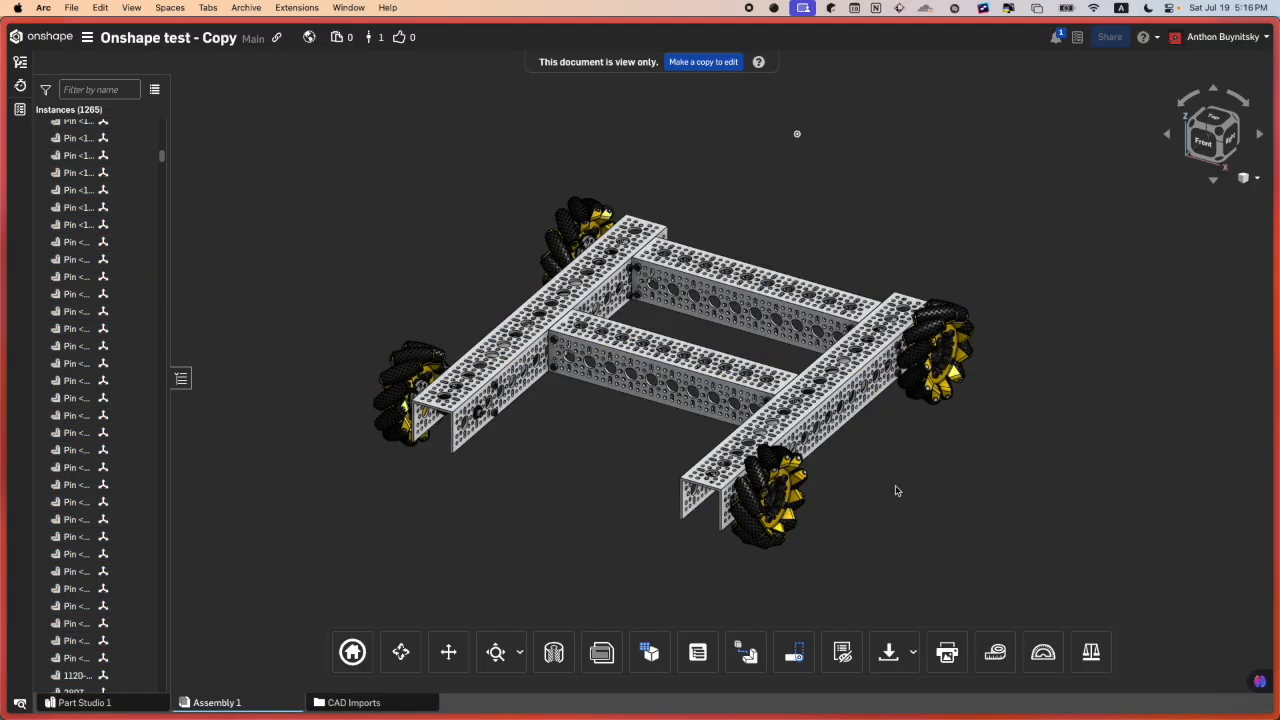
{"action": "scroll", "coordinate": [892, 492], "scroll_direction": "down", "scroll_amount": 2}
{"action": "left_click_drag", "start_coordinate": [1061, 542], "coordinate": [955, 485]}
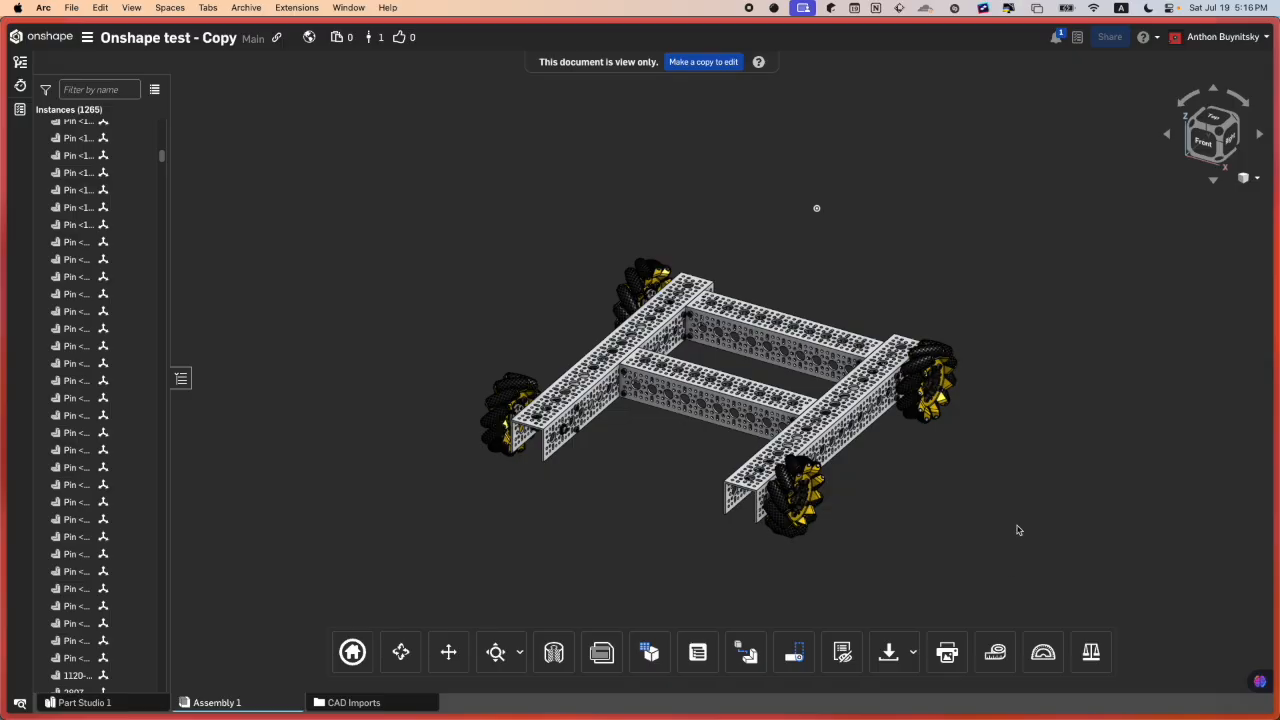
{"action": "left_click", "coordinate": [46, 36]}
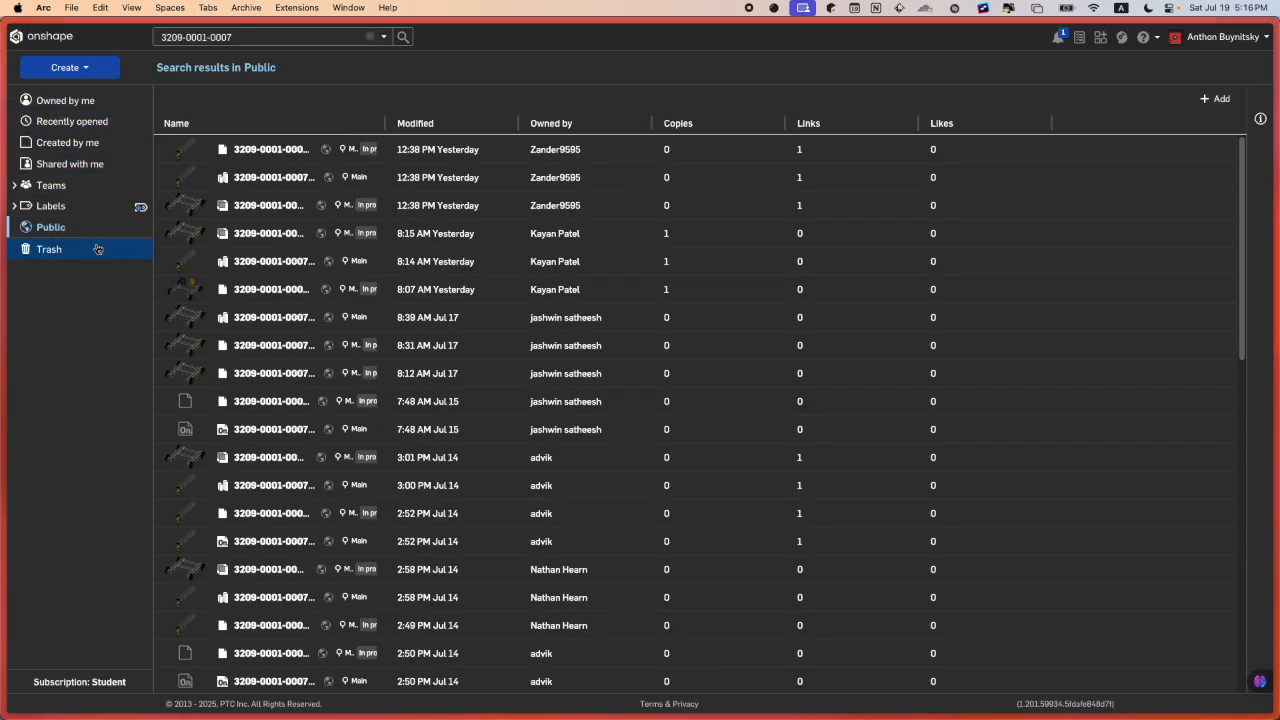
{"action": "left_click", "coordinate": [86, 101]}
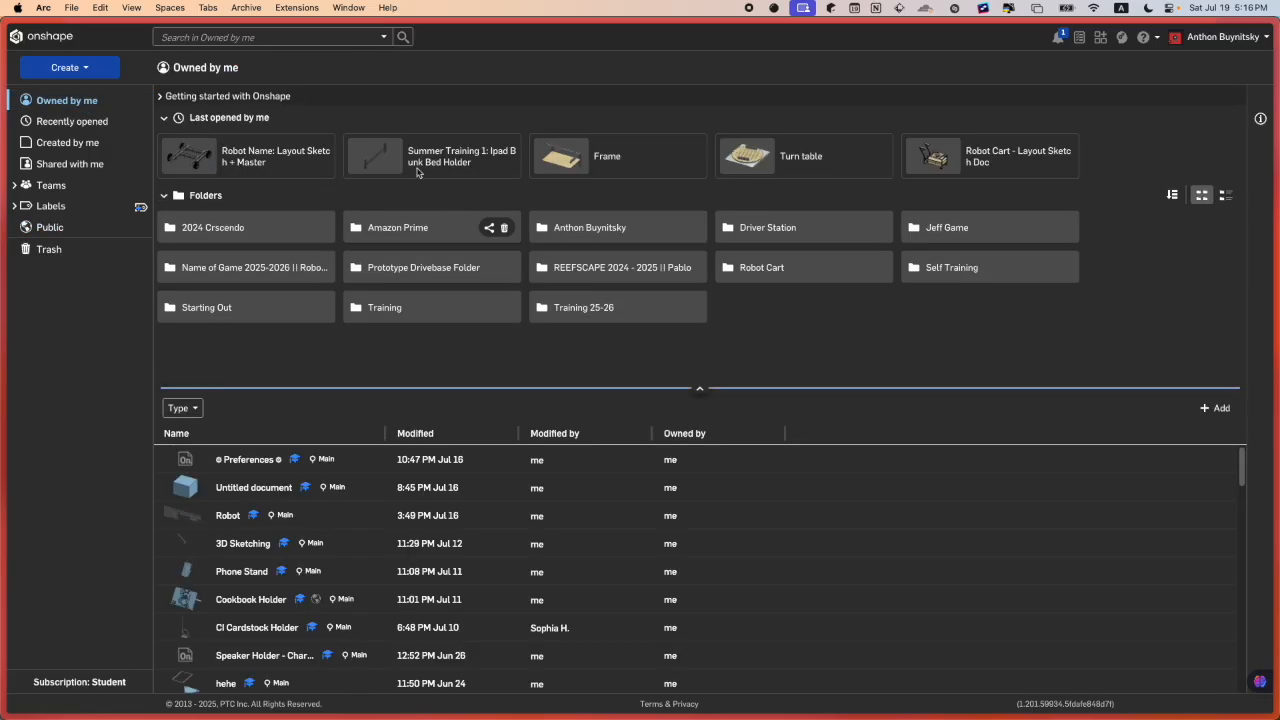
{"action": "left_click", "coordinate": [266, 270]}
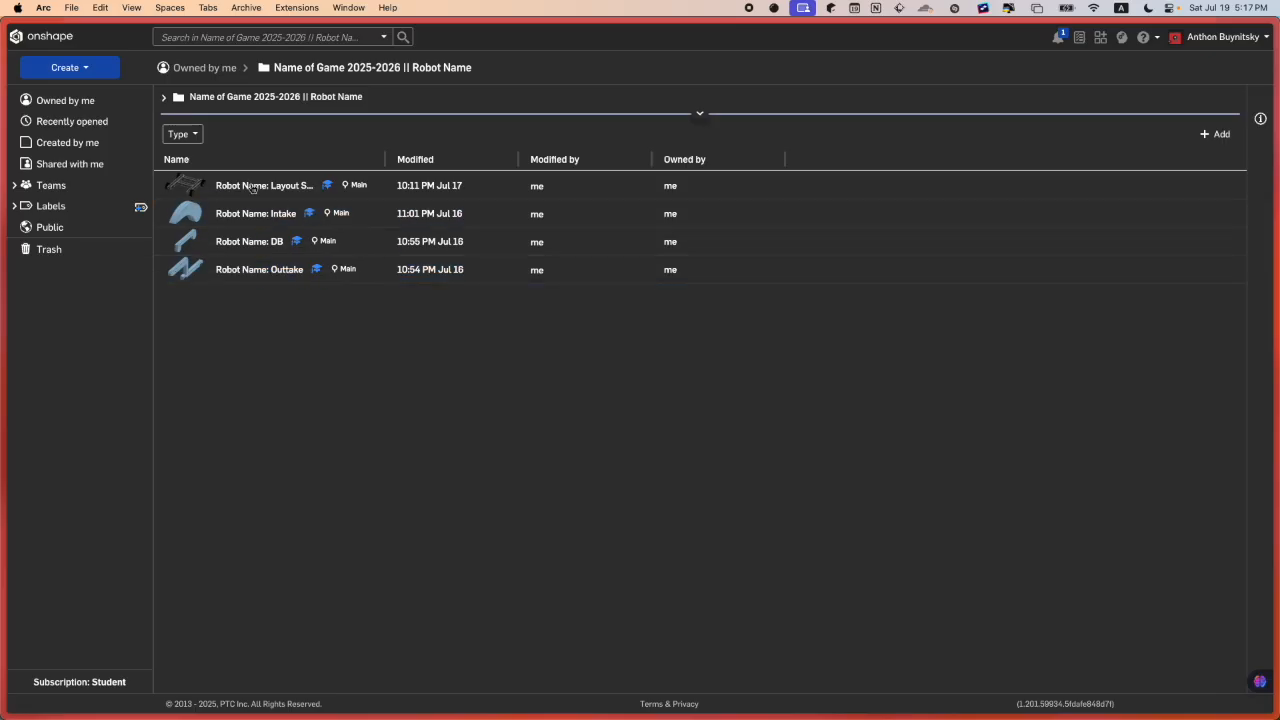
{"action": "left_click", "coordinate": [253, 185]}
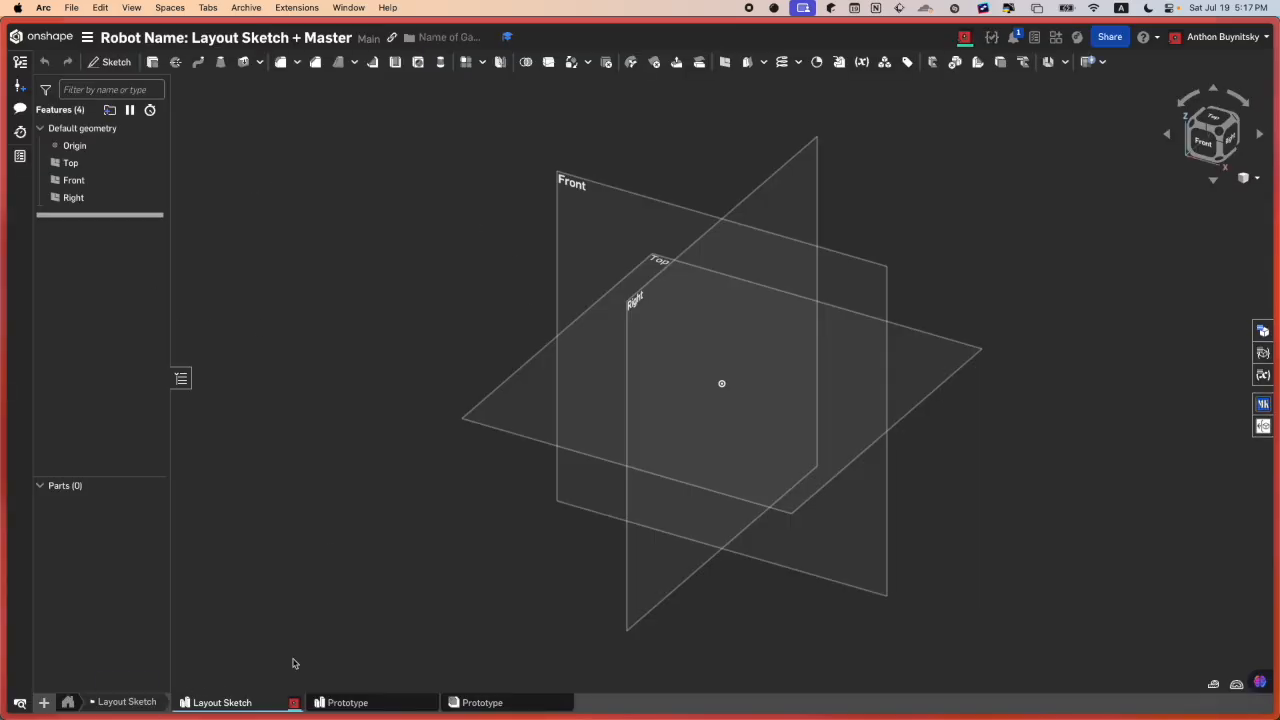
Step: Return through the document lists to the "Onshape test - Copy" chassis assembly
{"action": "key", "text": "super+bracketleft"}
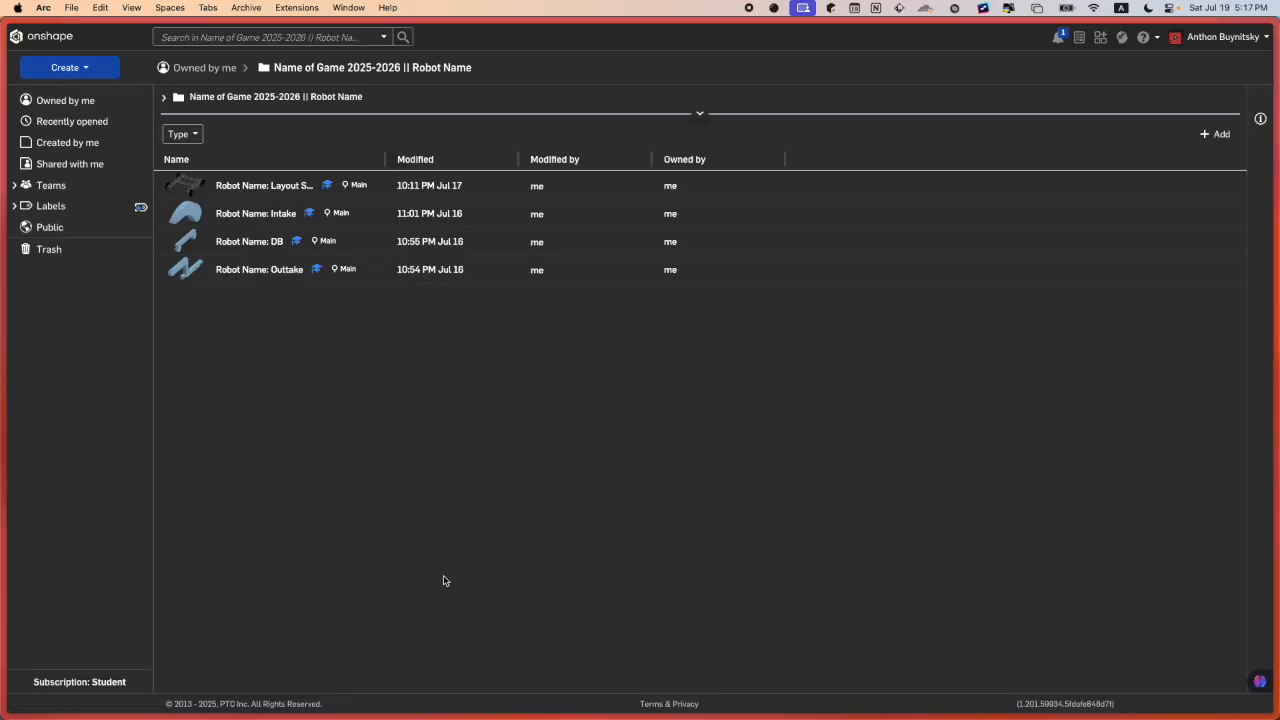
{"action": "key", "text": "super+bracketleft"}
{"action": "key", "text": "super+bracketleft"}
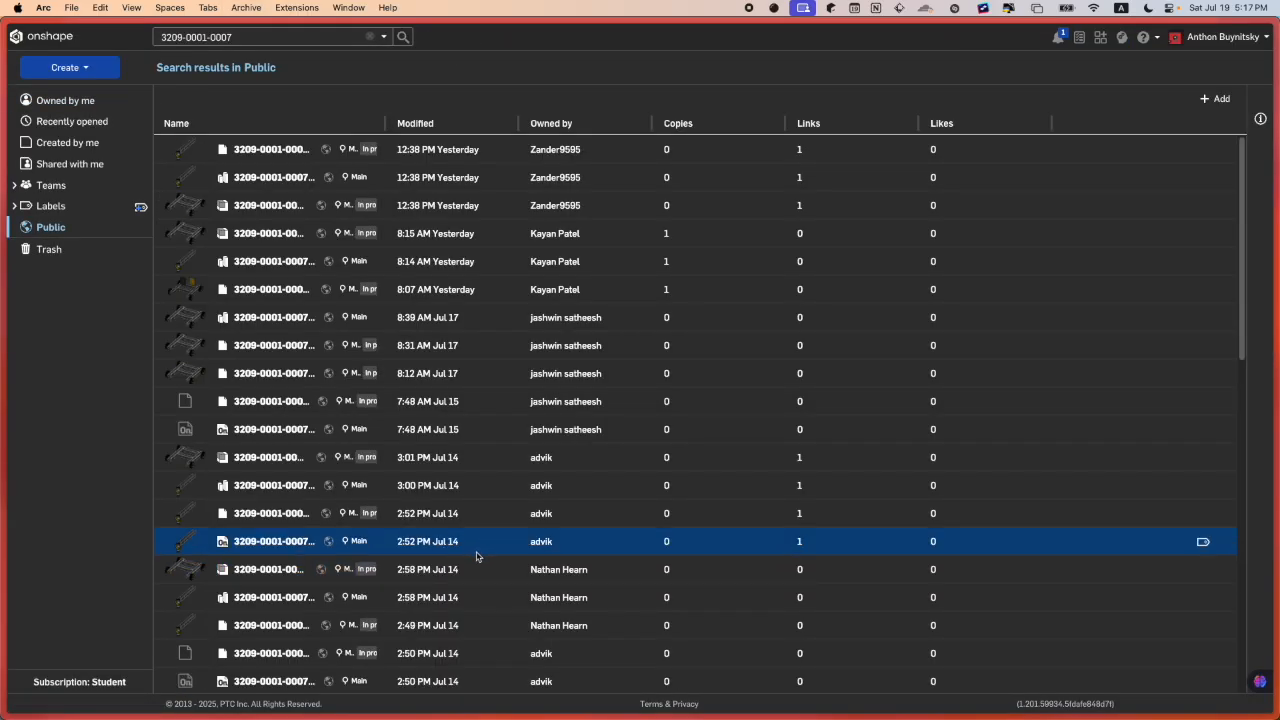
{"action": "double_click", "coordinate": [477, 556]}
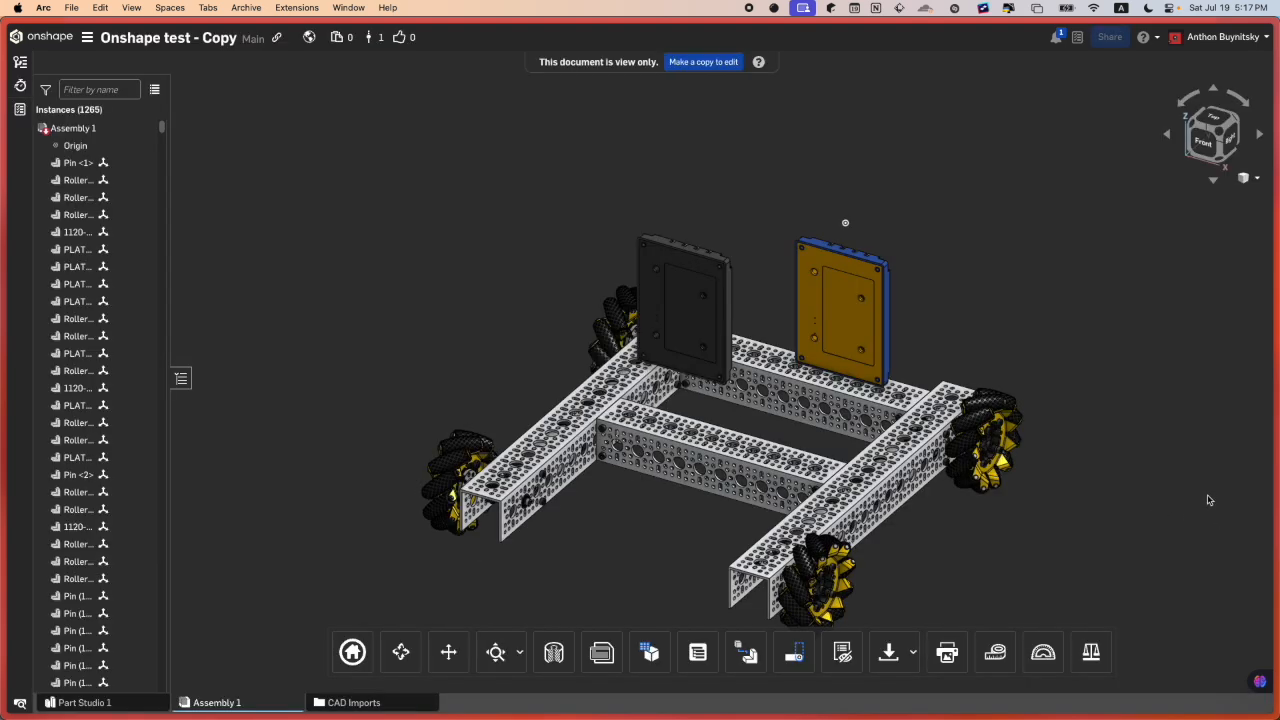
Step: Hide the two upright rectangular parts standing above the chassis, working from the front view
{"action": "left_click", "coordinate": [1217, 148]}
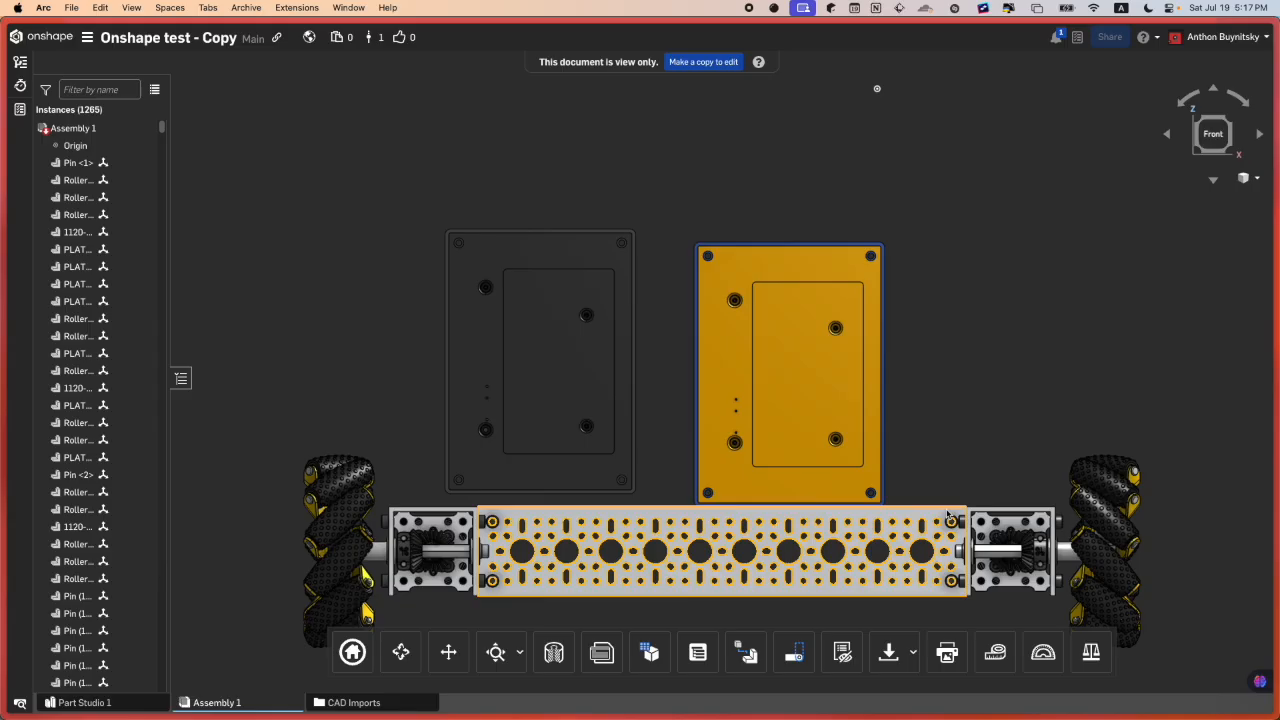
{"action": "left_click_drag", "start_coordinate": [728, 461], "coordinate": [426, 197]}
{"action": "key", "text": "y"}
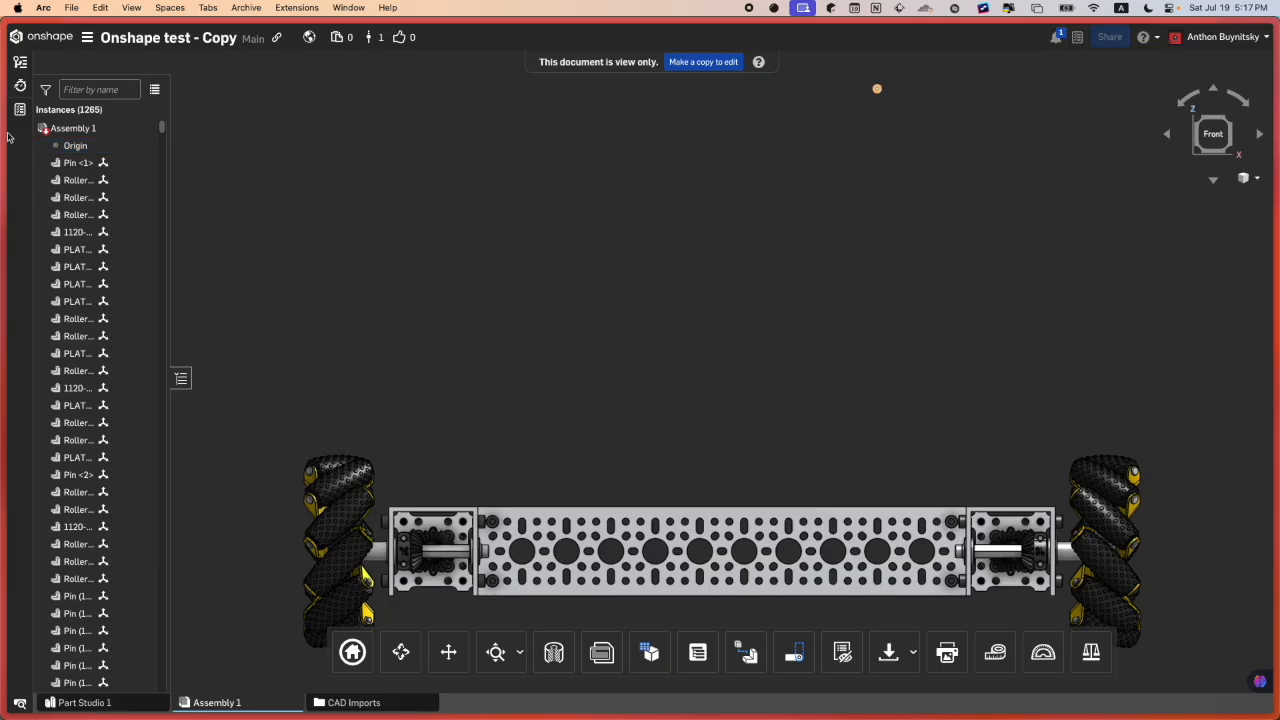
Step: Switch to the Strafer Chassis Kit product page and show its photo of the chassis from above
{"action": "mouse_move", "coordinate": [8, 138]}
{"action": "left_click", "coordinate": [60, 411]}
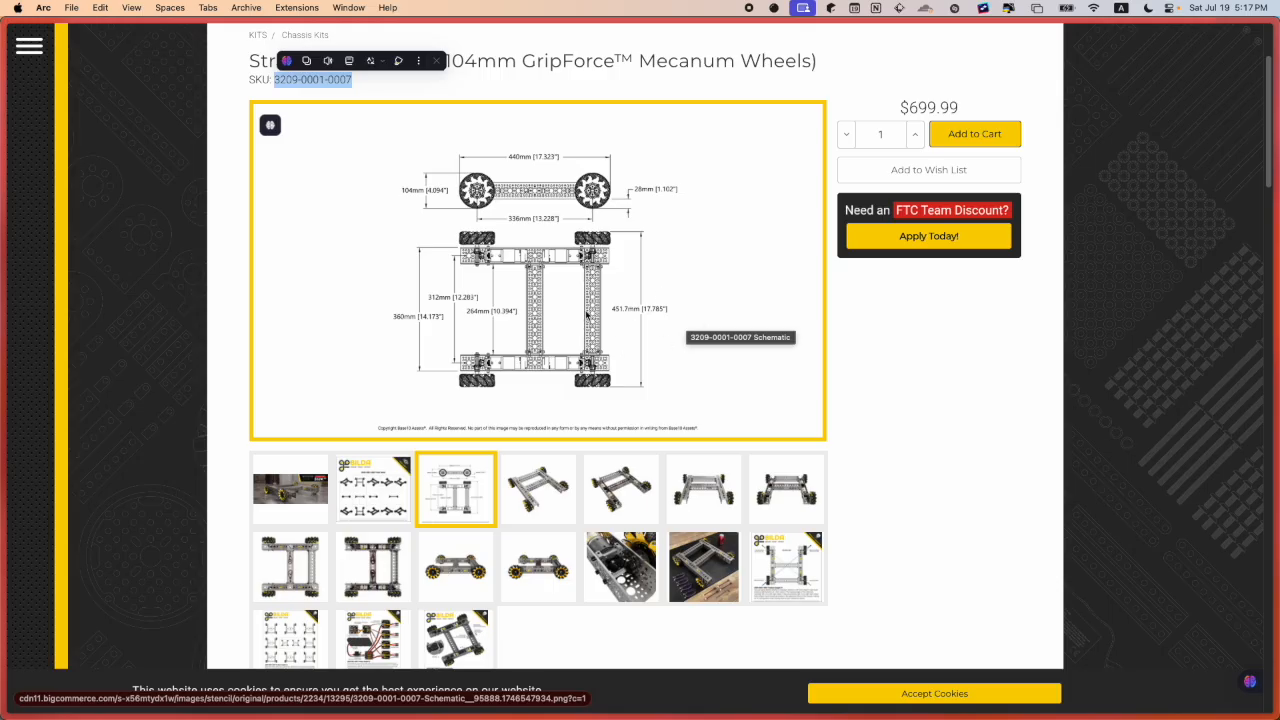
{"action": "left_click", "coordinate": [290, 566]}
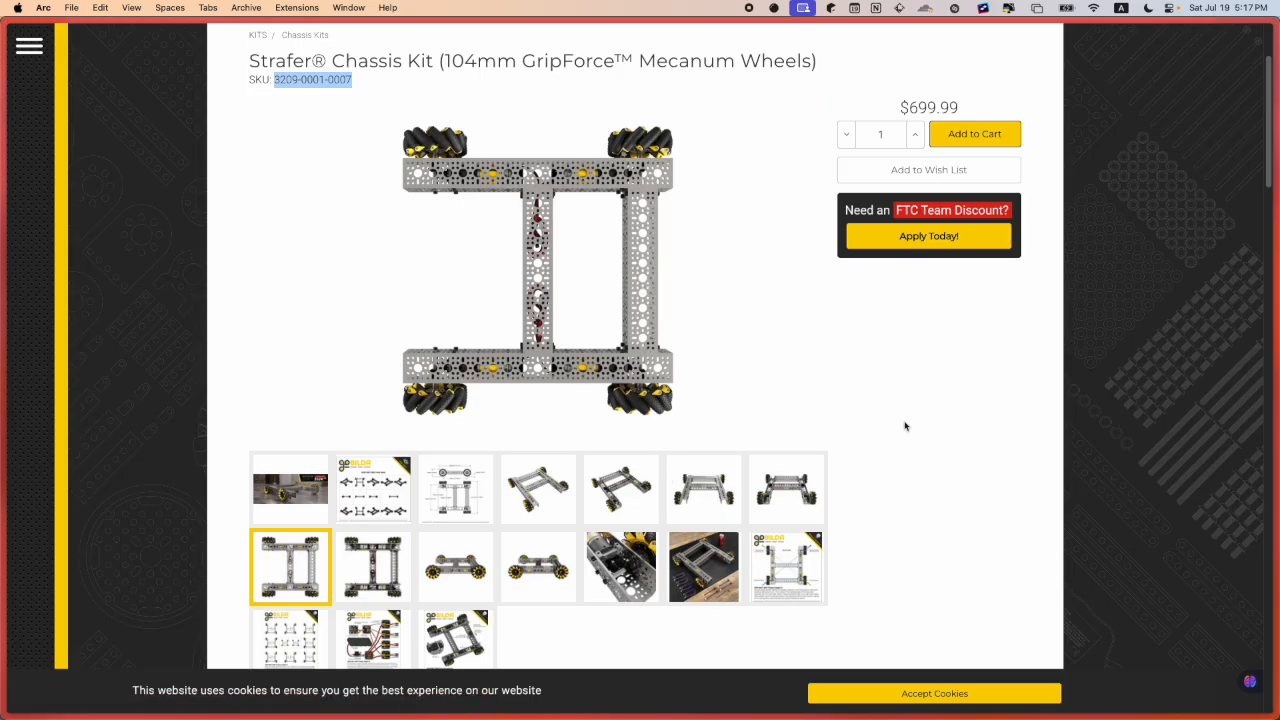
{"action": "left_click", "coordinate": [1012, 482]}
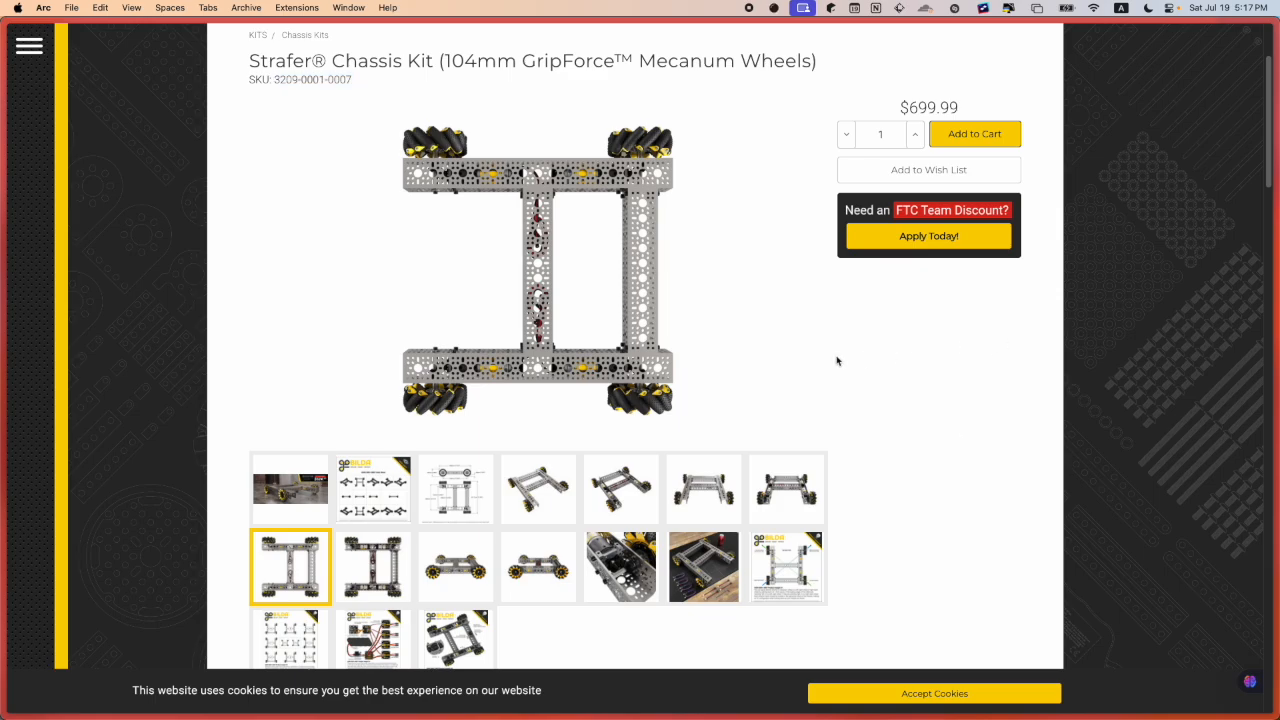
{"action": "mouse_move", "coordinate": [3, 250]}
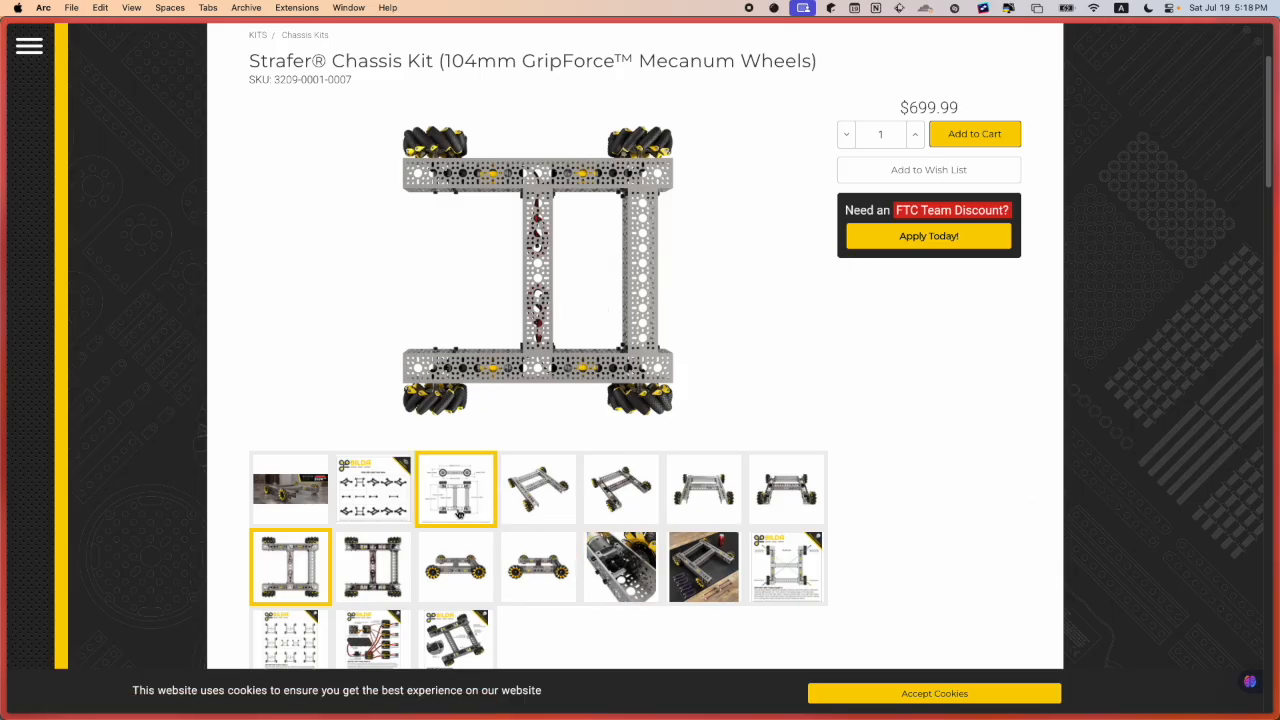
{"action": "left_click", "coordinate": [458, 513]}
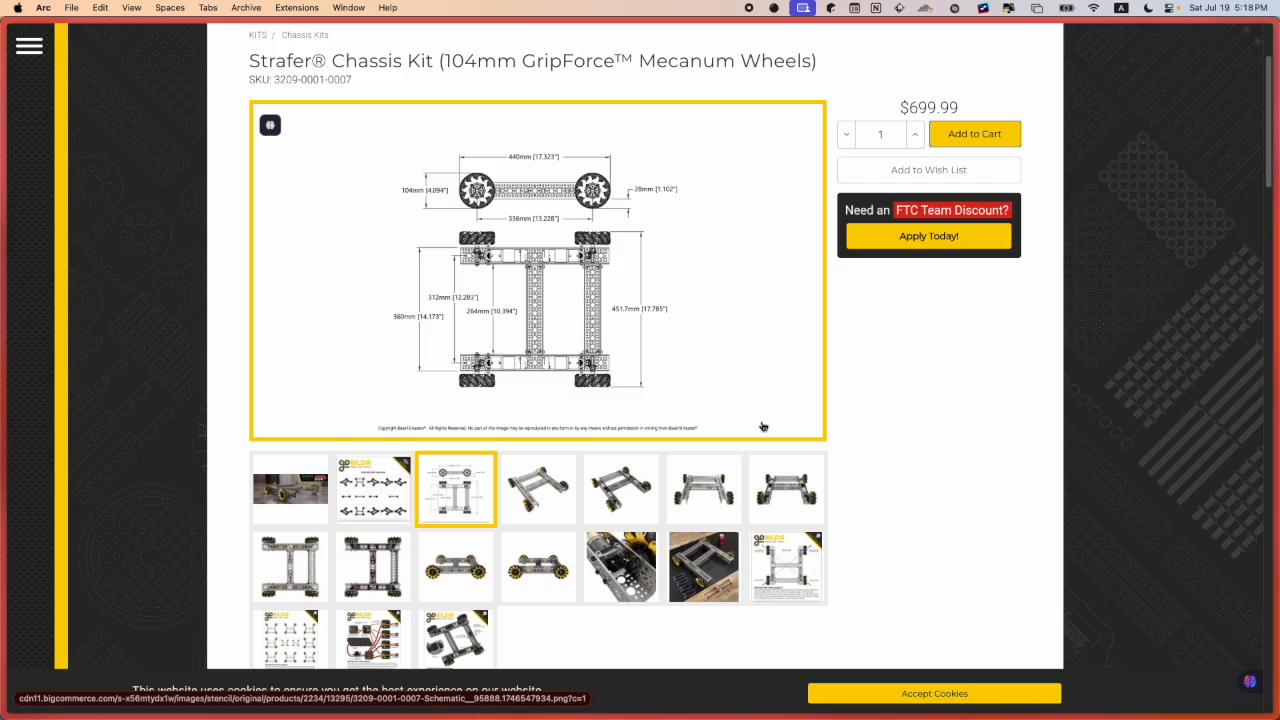
{"action": "left_click", "coordinate": [542, 330]}
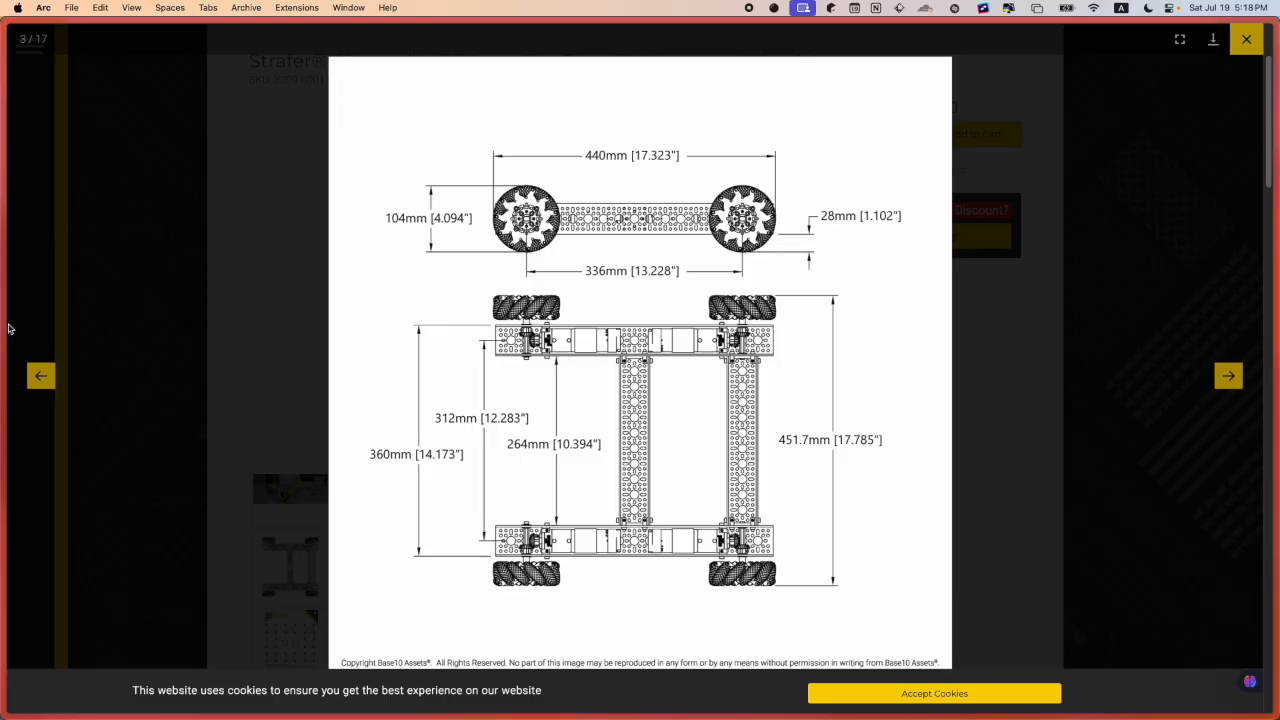
Step: Switch to the "Onshape test - Copy" assembly and measure the distance between the outer faces of the two side channels
{"action": "mouse_move", "coordinate": [6, 330]}
{"action": "left_click", "coordinate": [116, 440]}
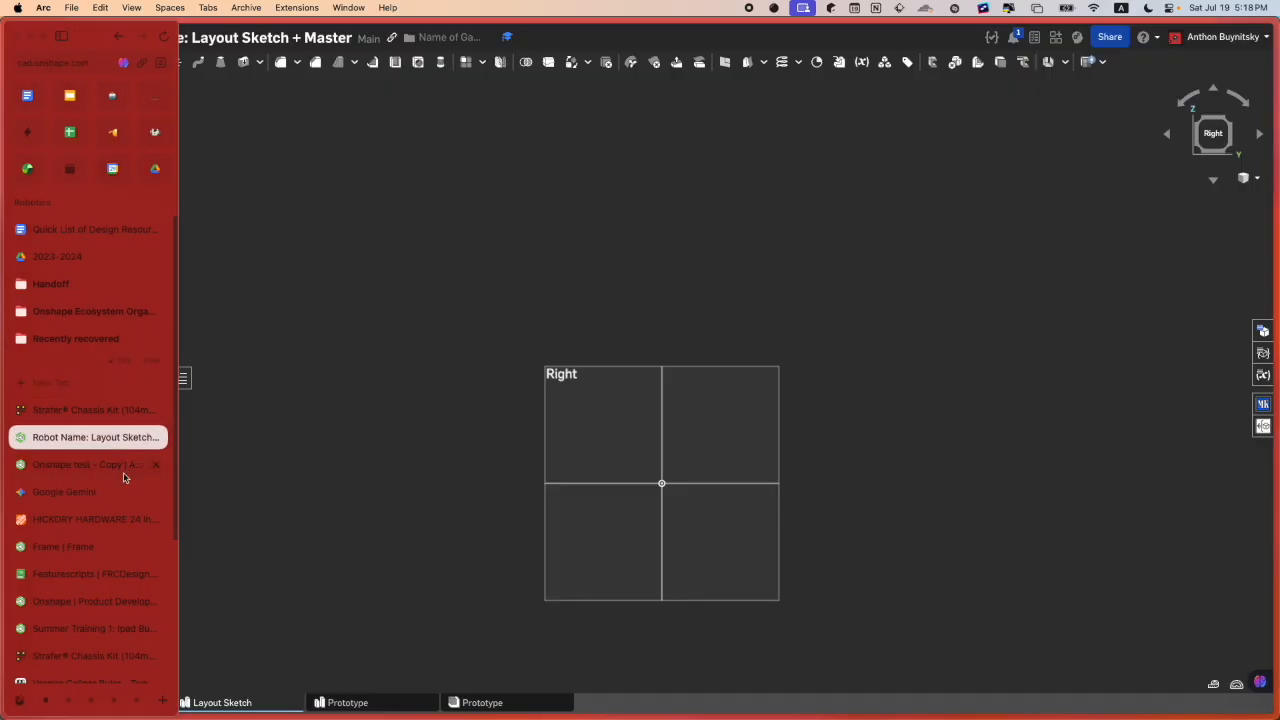
{"action": "left_click", "coordinate": [124, 478]}
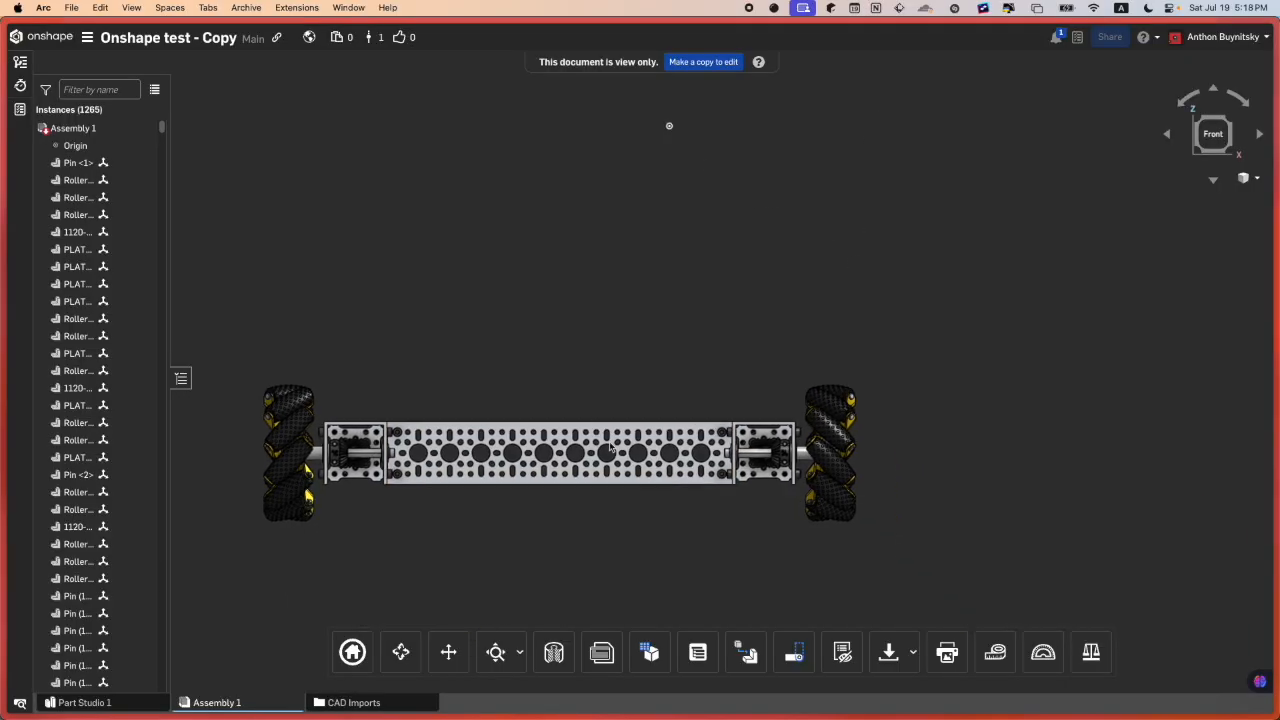
{"action": "right_click_drag", "start_coordinate": [609, 447], "coordinate": [530, 462]}
{"action": "scroll", "coordinate": [826, 414], "scroll_direction": "up", "scroll_amount": 5}
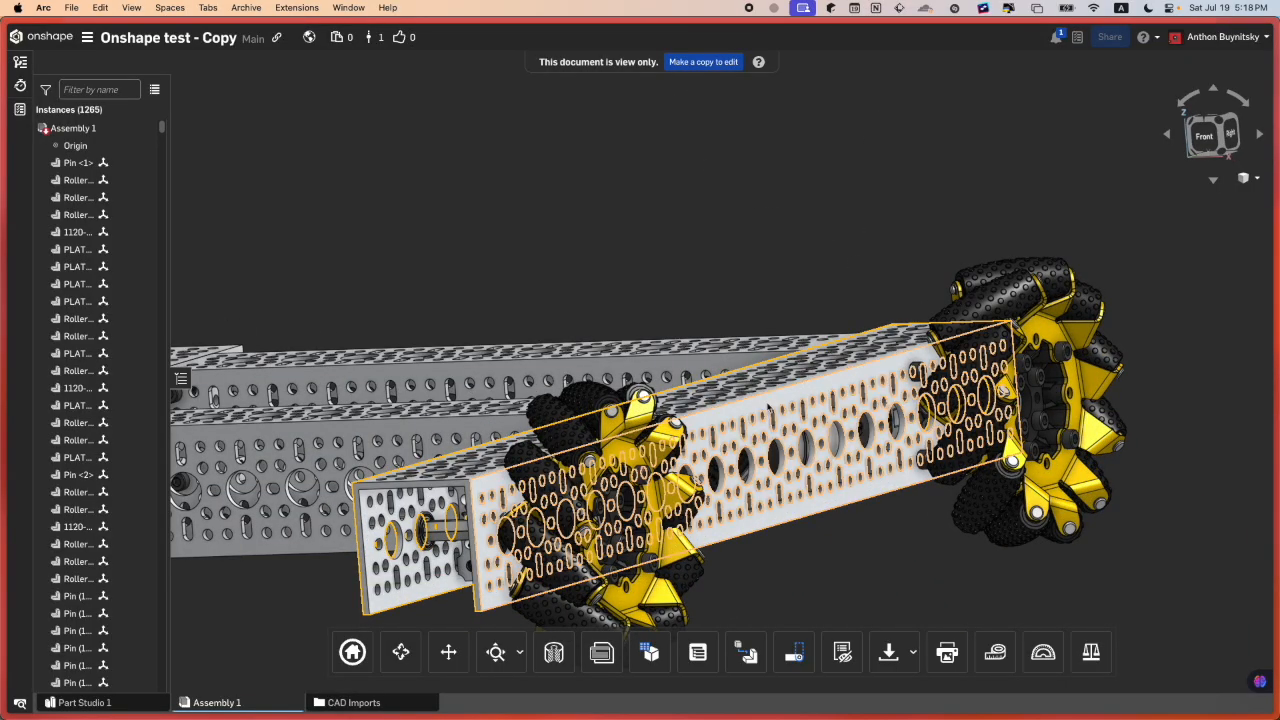
{"action": "left_click", "coordinate": [768, 408]}
{"action": "scroll", "coordinate": [764, 300], "scroll_direction": "down", "scroll_amount": 5}
{"action": "right_click_drag", "start_coordinate": [760, 214], "coordinate": [586, 211]}
{"action": "scroll", "coordinate": [484, 483], "scroll_direction": "up", "scroll_amount": 10}
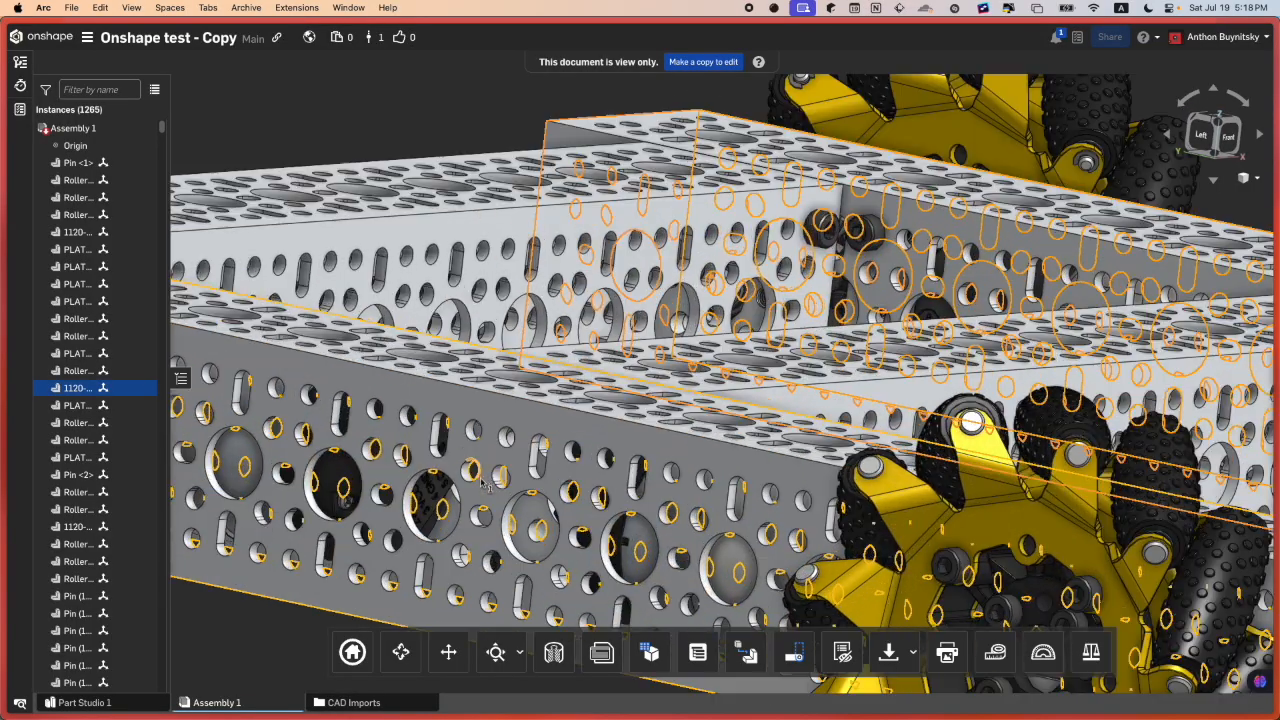
{"action": "left_click", "coordinate": [484, 483]}
{"action": "scroll", "coordinate": [1057, 529], "scroll_direction": "down", "scroll_amount": 5}
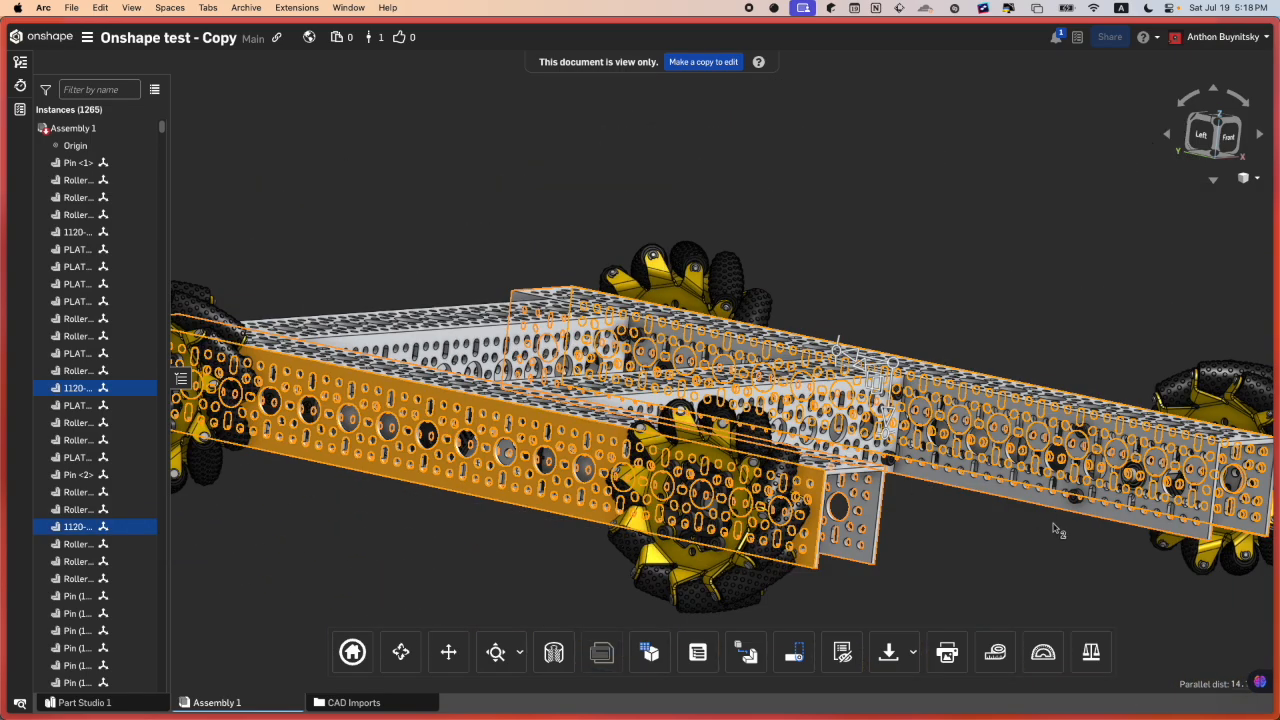
{"action": "double_click", "coordinate": [1236, 683]}
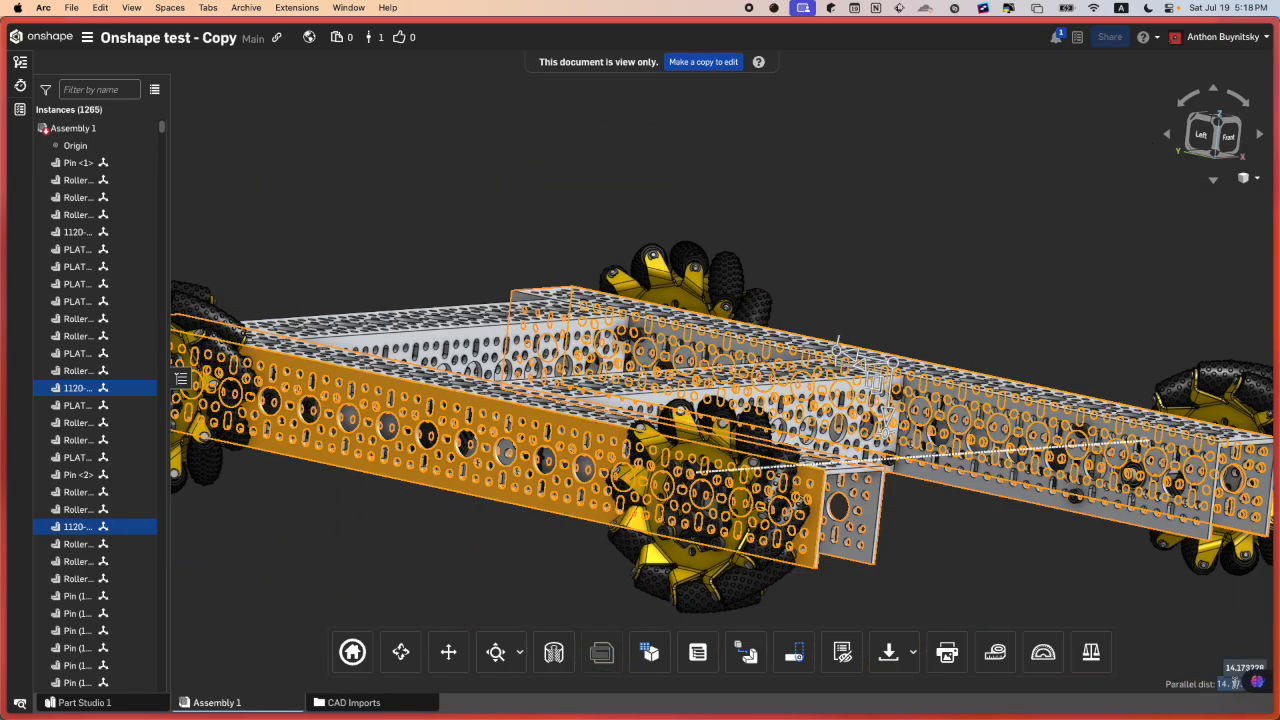
{"action": "left_click", "coordinate": [1146, 620]}
{"action": "right_click_drag", "start_coordinate": [1146, 620], "coordinate": [886, 502]}
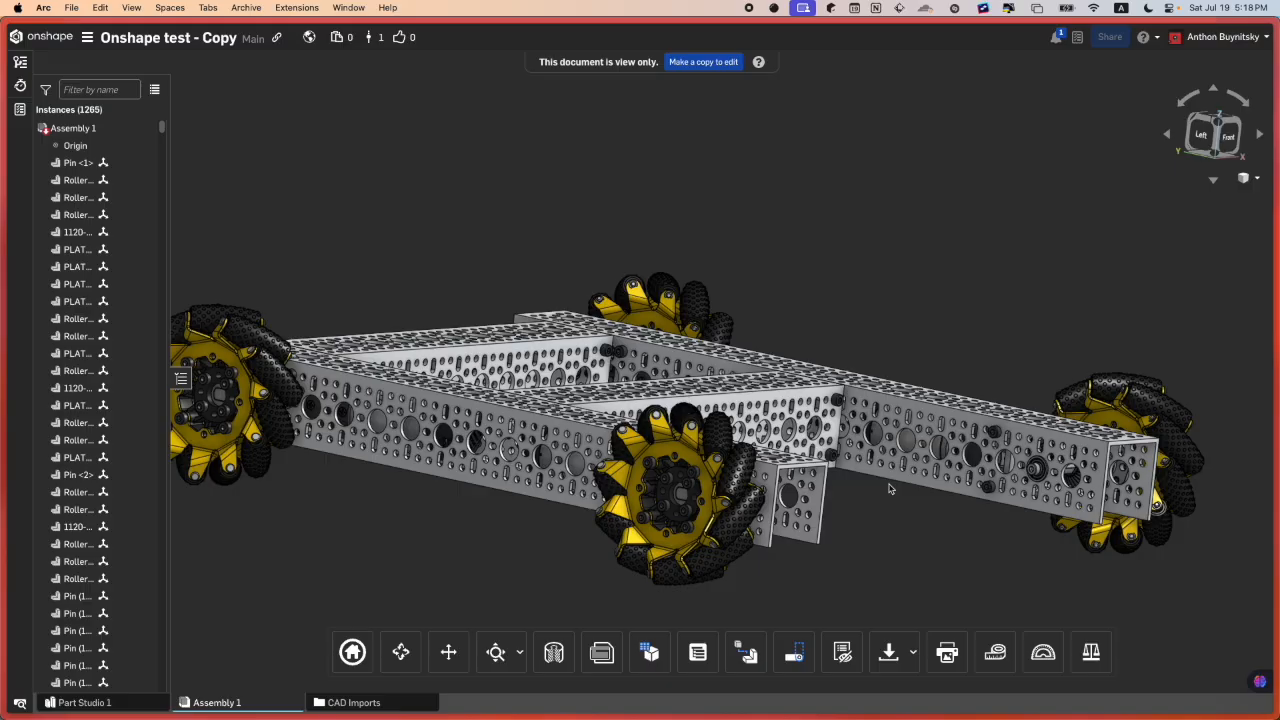
{"action": "scroll", "coordinate": [551, 441], "scroll_direction": "up", "scroll_amount": 3}
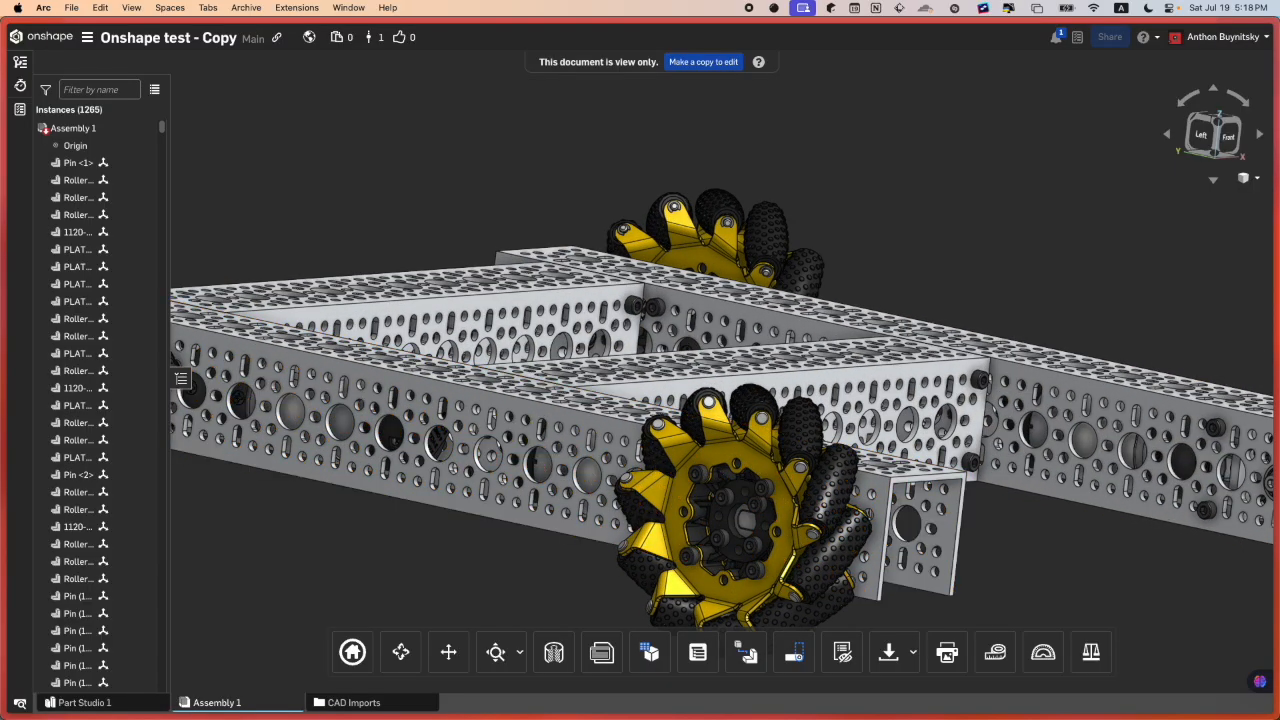
Step: Place the chassis schematic and the "Robot Name: Layout Sketch + Master" document side by side, giving the CAD document more width
{"action": "mouse_move", "coordinate": [3, 372]}
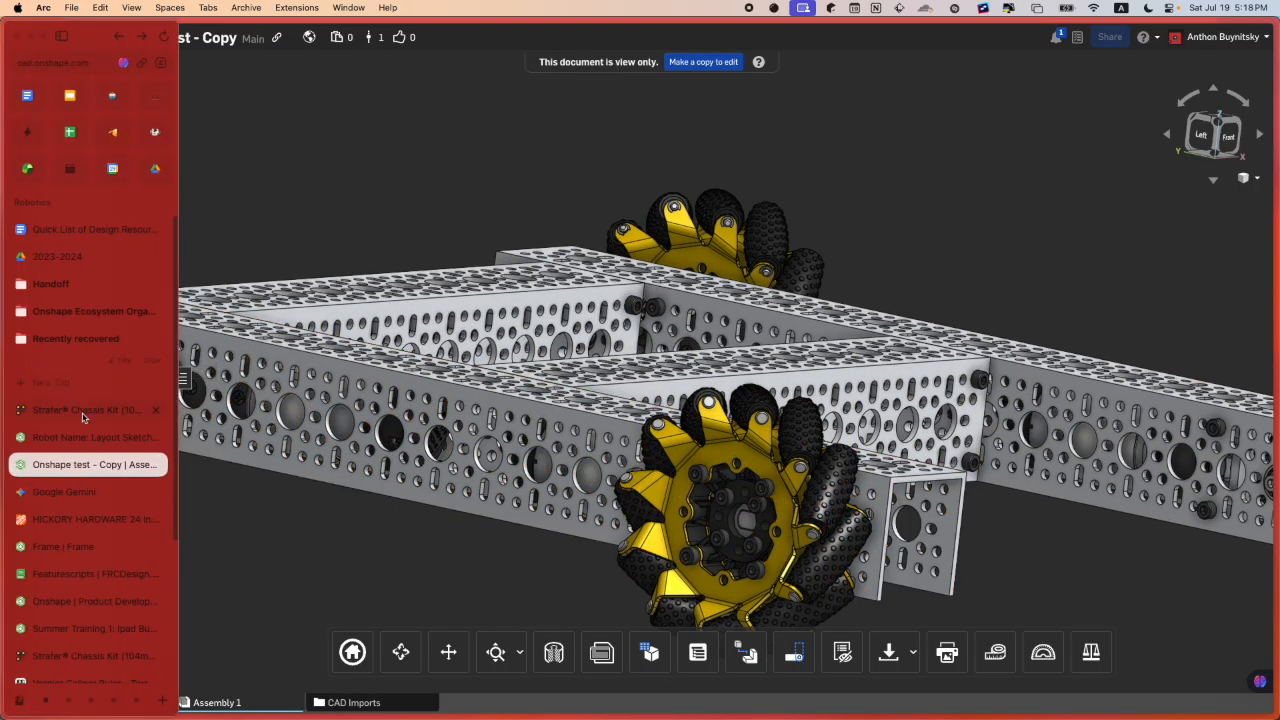
{"action": "scroll", "coordinate": [771, 312], "scroll_direction": "down", "scroll_amount": 3}
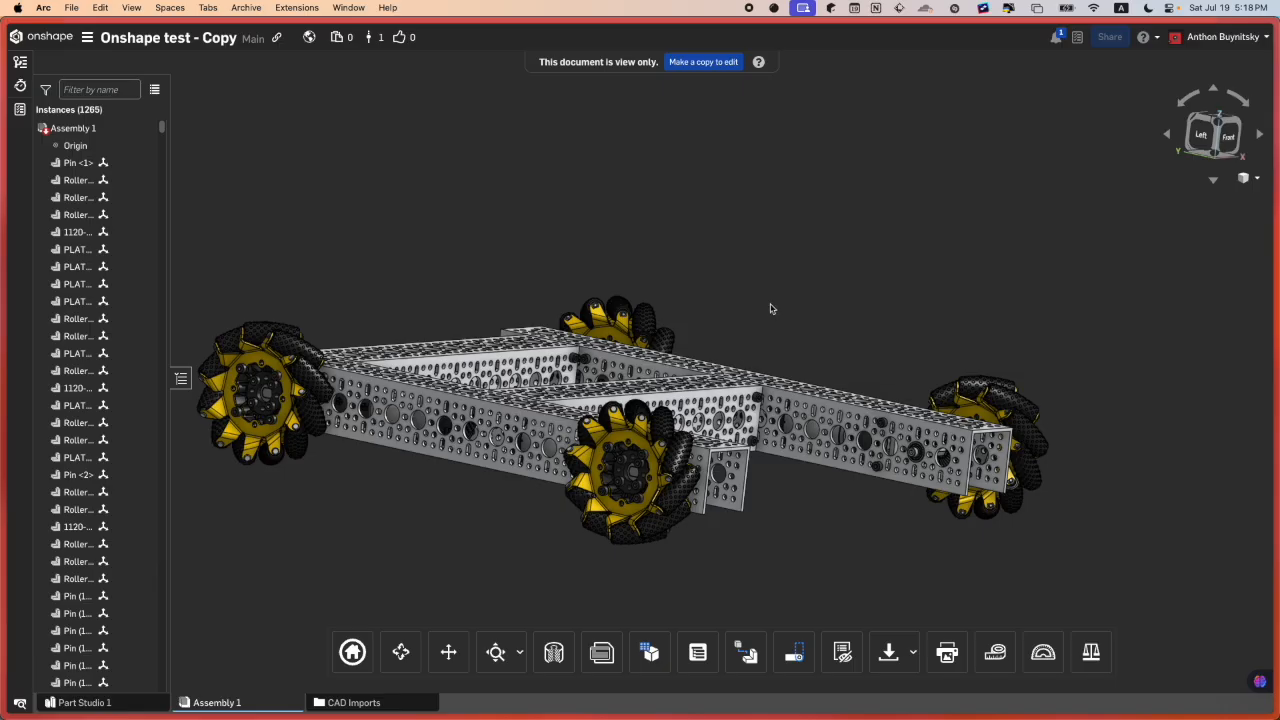
{"action": "mouse_move", "coordinate": [4, 456]}
{"action": "left_click", "coordinate": [100, 443]}
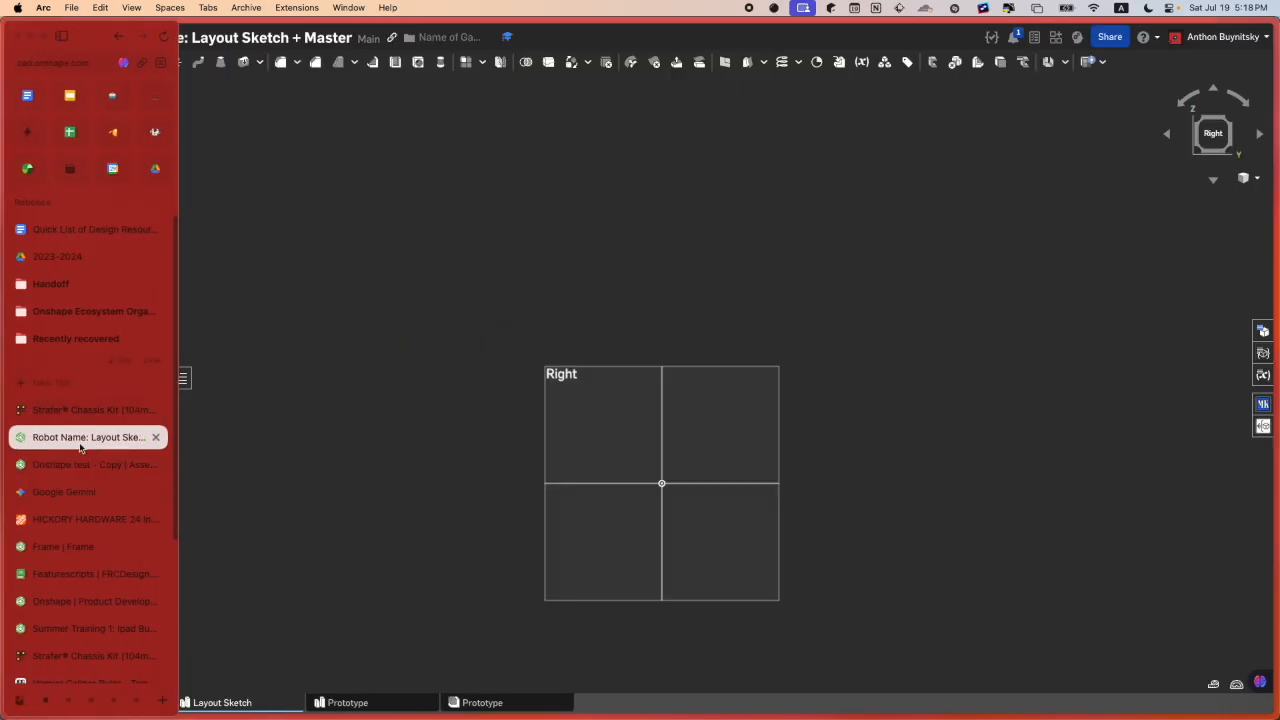
{"action": "left_click_drag", "start_coordinate": [88, 445], "coordinate": [138, 414]}
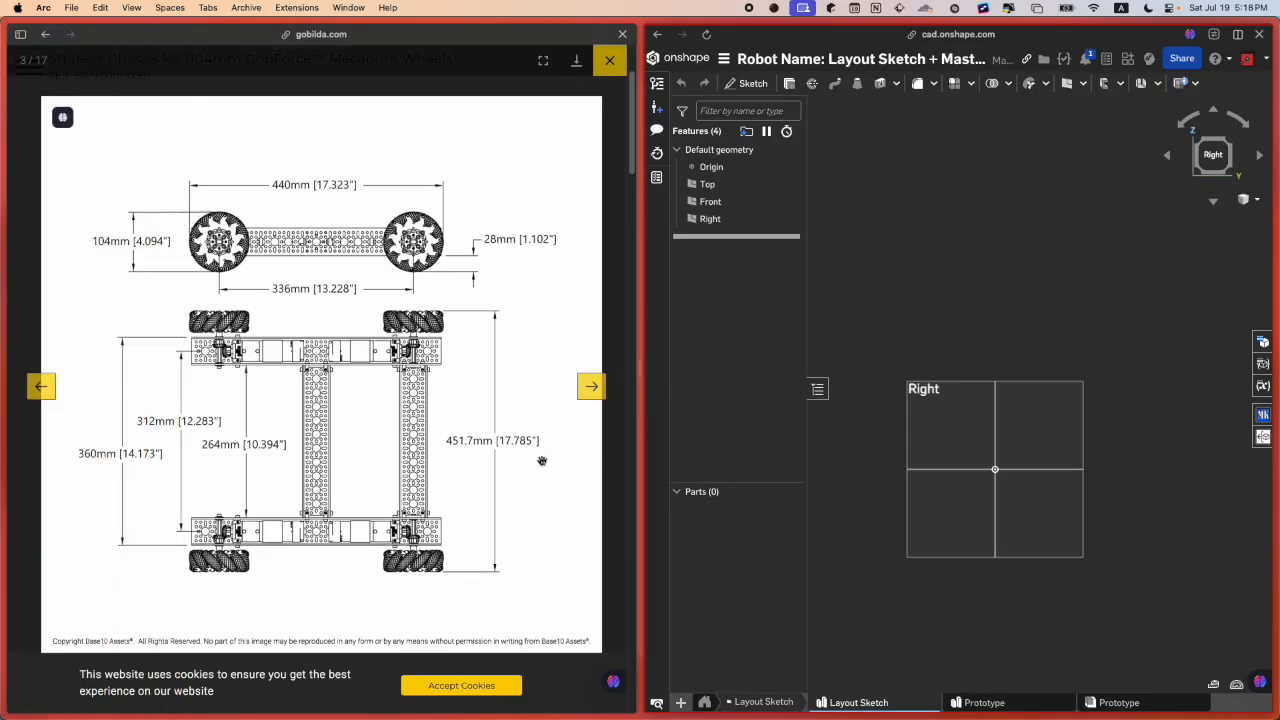
{"action": "left_click_drag", "start_coordinate": [648, 373], "coordinate": [566, 368]}
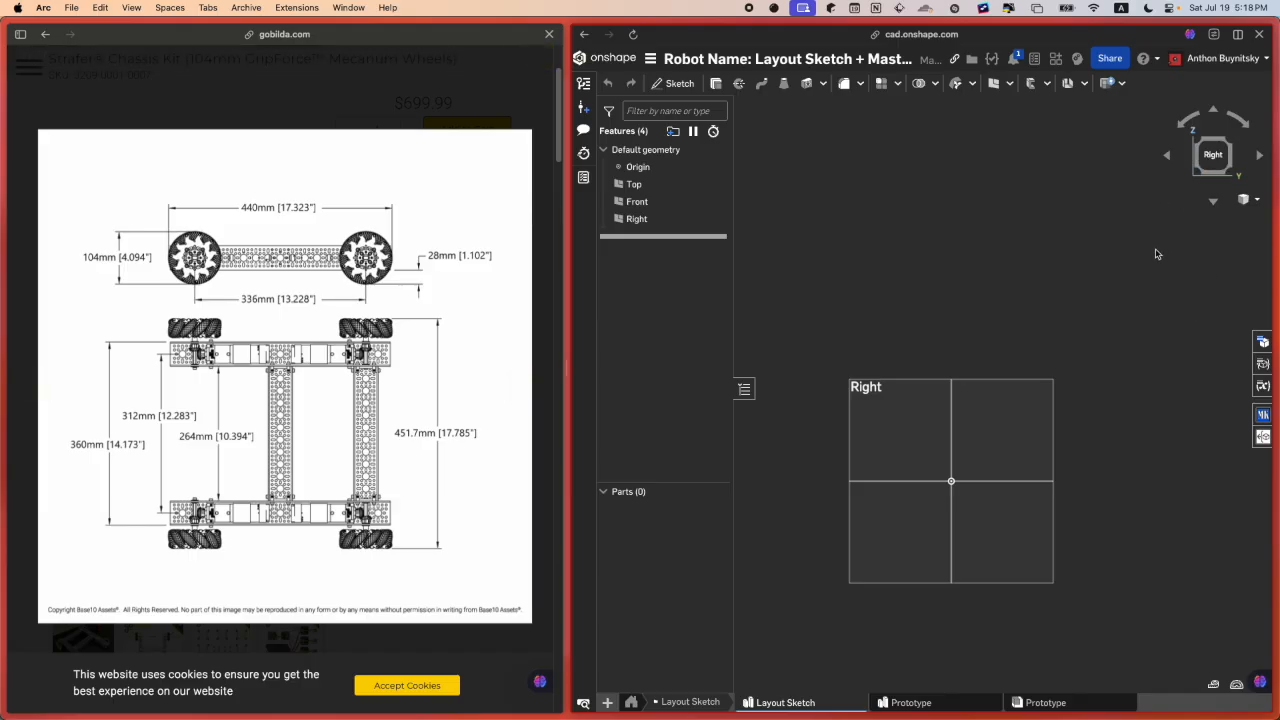
Step: Examine how the Front, Right and Top planes are oriented in the empty Layout Sketch part studio
{"action": "right_click_drag", "start_coordinate": [1108, 254], "coordinate": [1158, 261]}
{"action": "right_click_drag", "start_coordinate": [1062, 290], "coordinate": [1040, 294]}
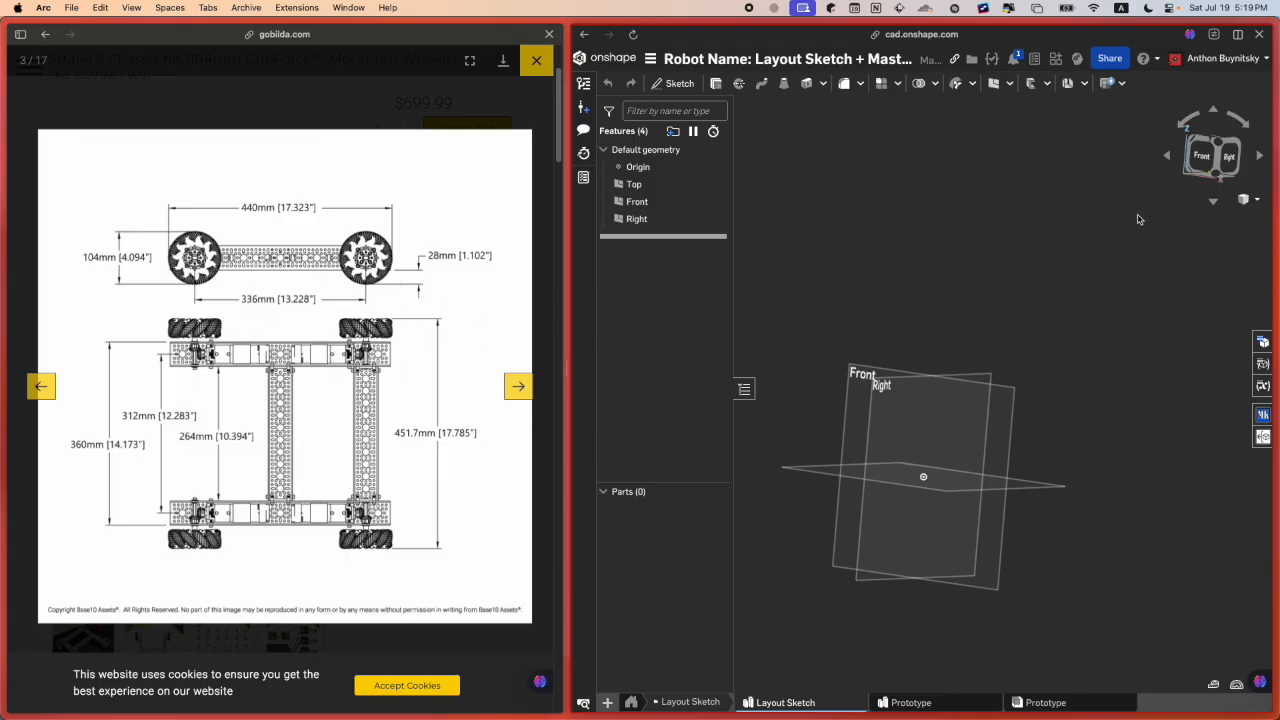
{"action": "left_click", "coordinate": [1201, 155]}
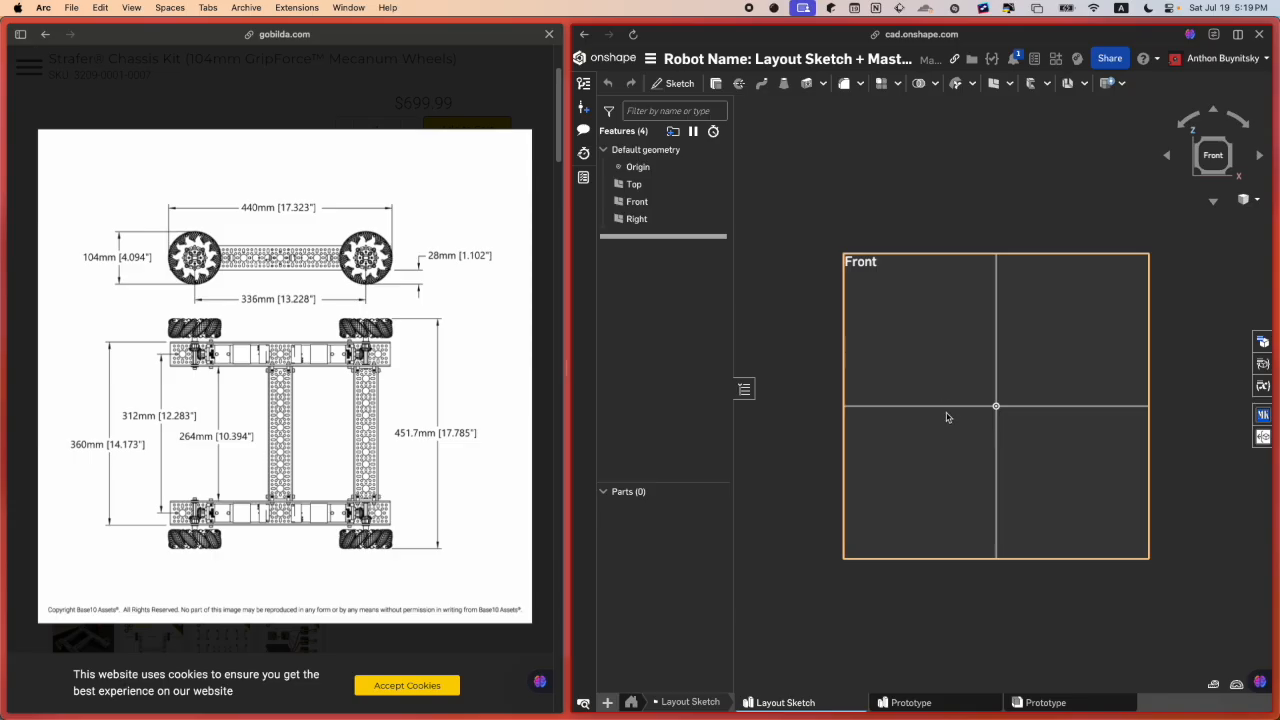
{"action": "scroll", "coordinate": [948, 417], "scroll_direction": "down", "scroll_amount": 2}
{"action": "right_click_drag", "start_coordinate": [988, 352], "coordinate": [974, 346]}
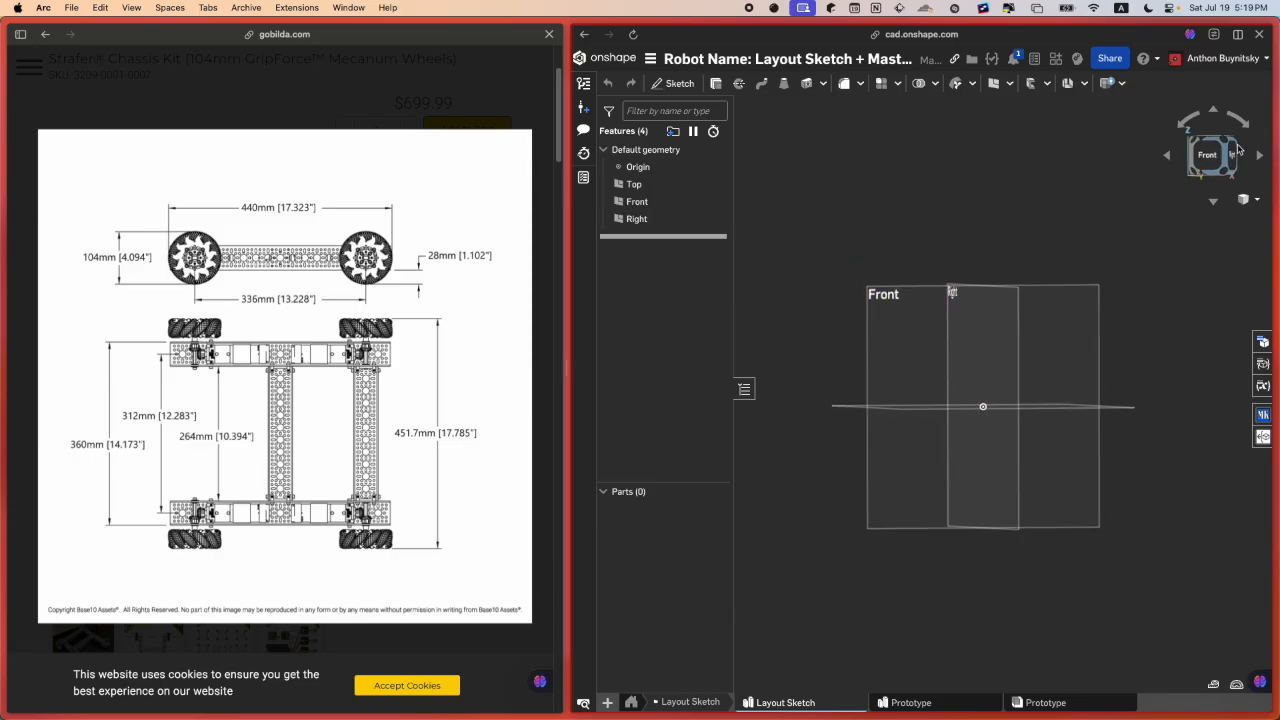
{"action": "left_click", "coordinate": [1234, 154]}
{"action": "right_click_drag", "start_coordinate": [1171, 236], "coordinate": [1203, 222]}
{"action": "scroll", "coordinate": [1203, 222], "scroll_direction": "down", "scroll_amount": 2}
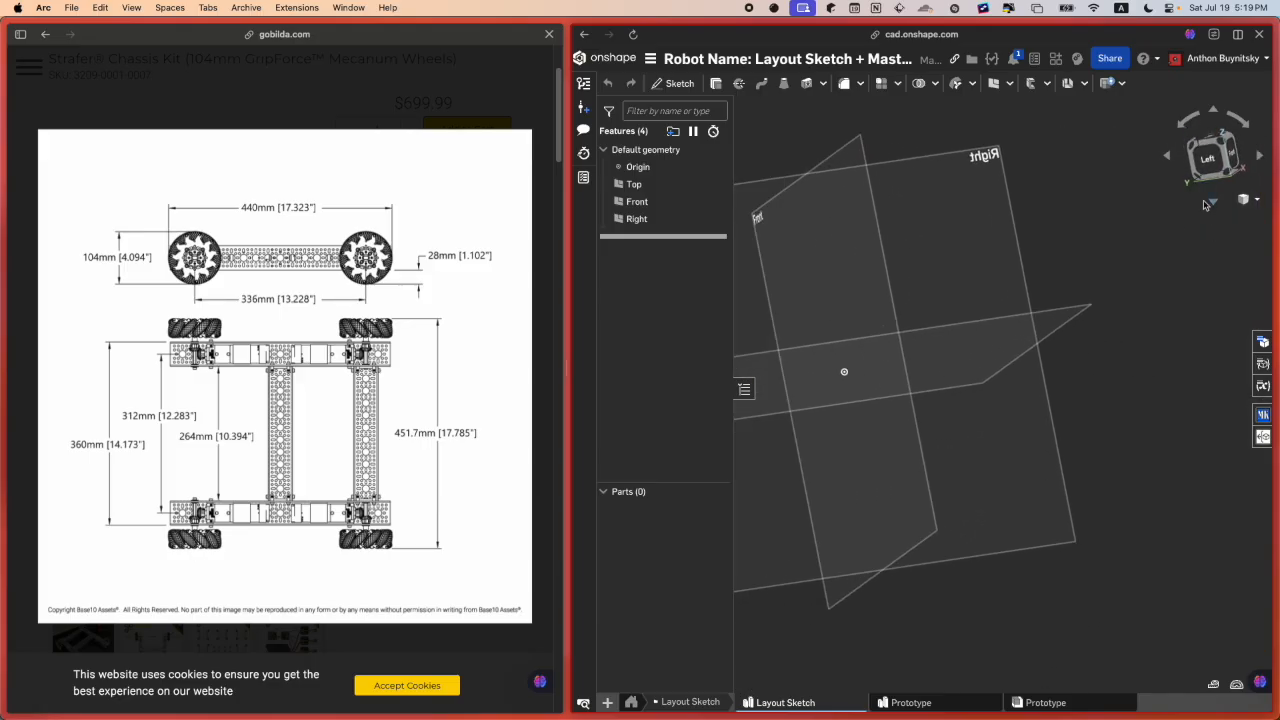
{"action": "left_click", "coordinate": [1205, 168]}
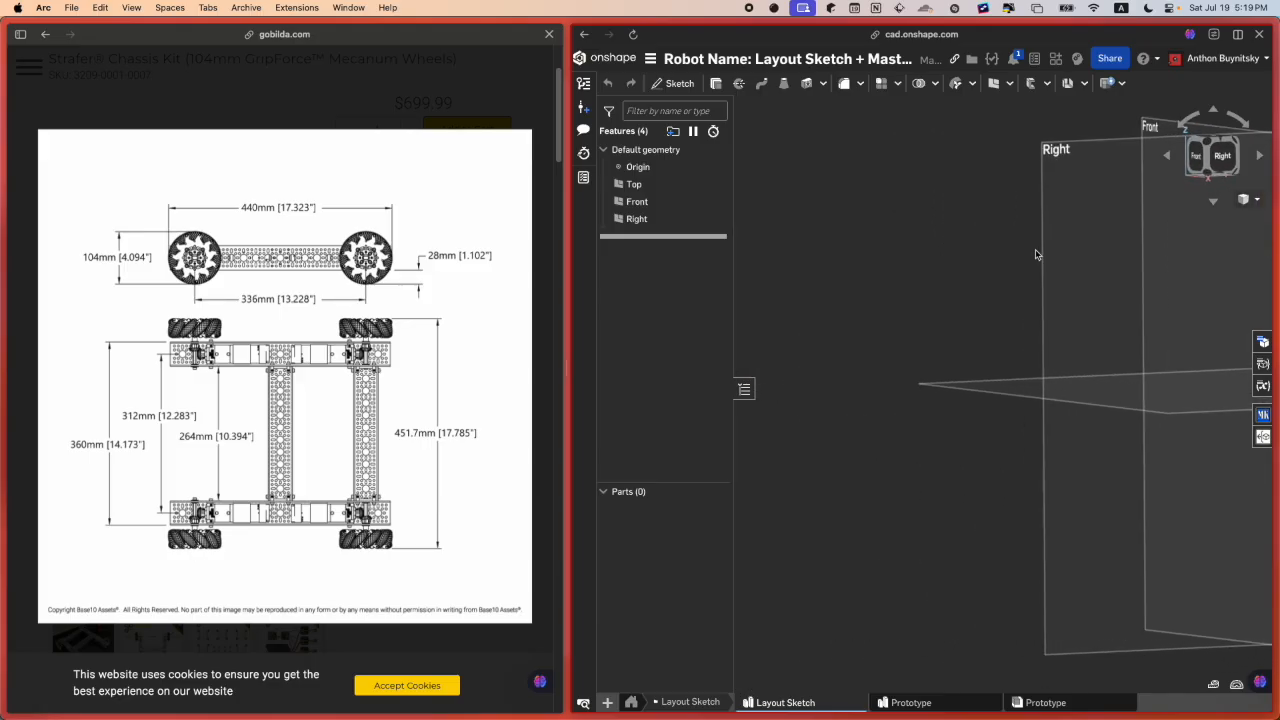
Step: Orient the model to the Left view and start a sketch on the Right plane
{"action": "left_click", "coordinate": [1213, 155]}
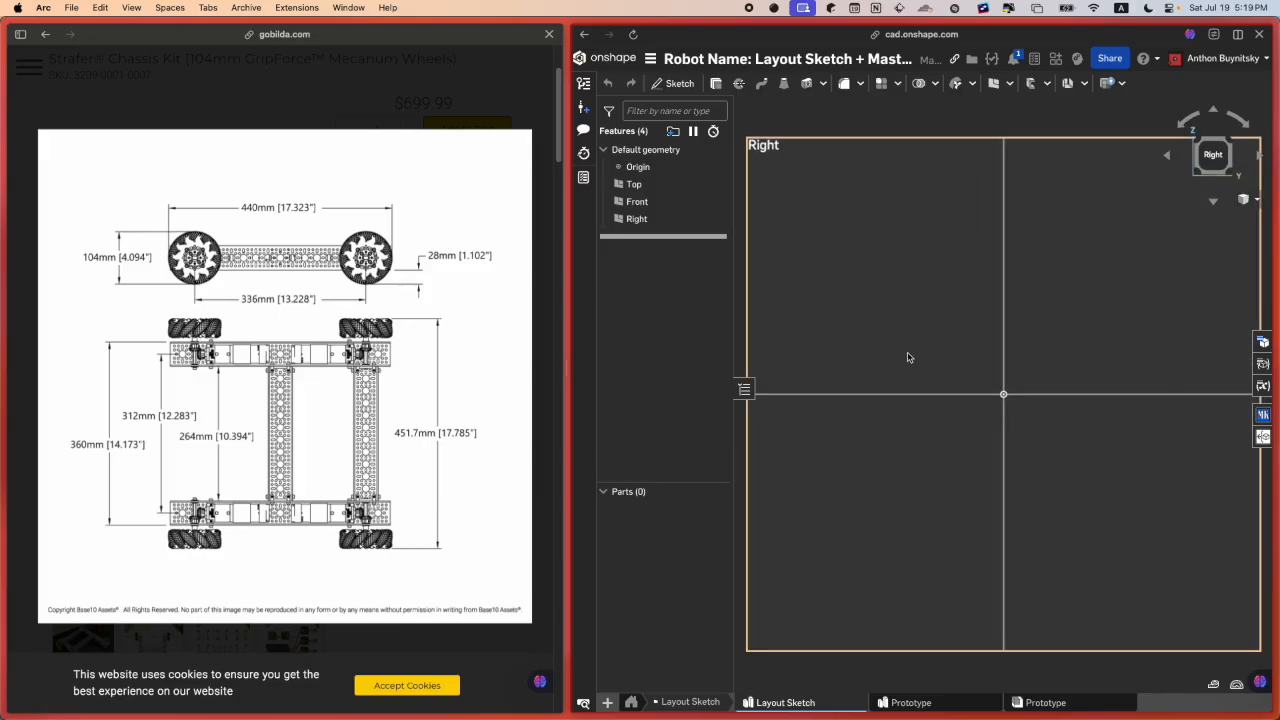
{"action": "scroll", "coordinate": [908, 357], "scroll_direction": "down", "scroll_amount": 3}
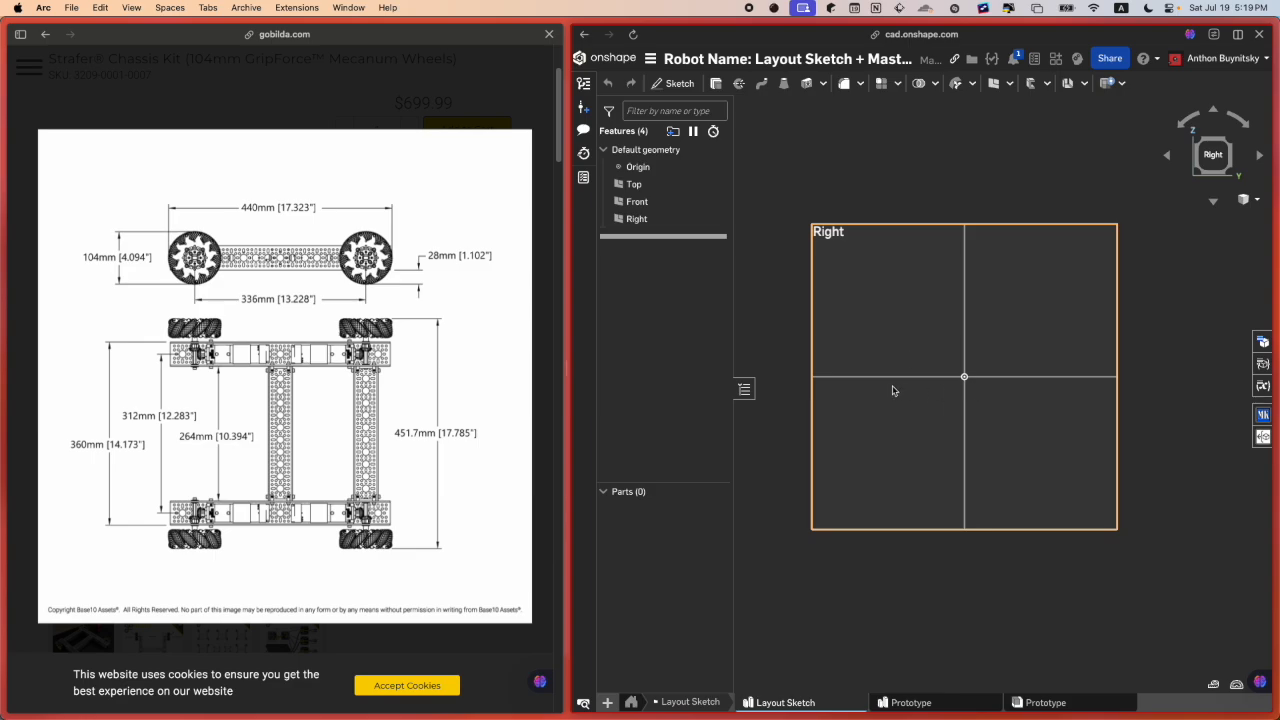
{"action": "right_click_drag", "start_coordinate": [892, 391], "coordinate": [1034, 380]}
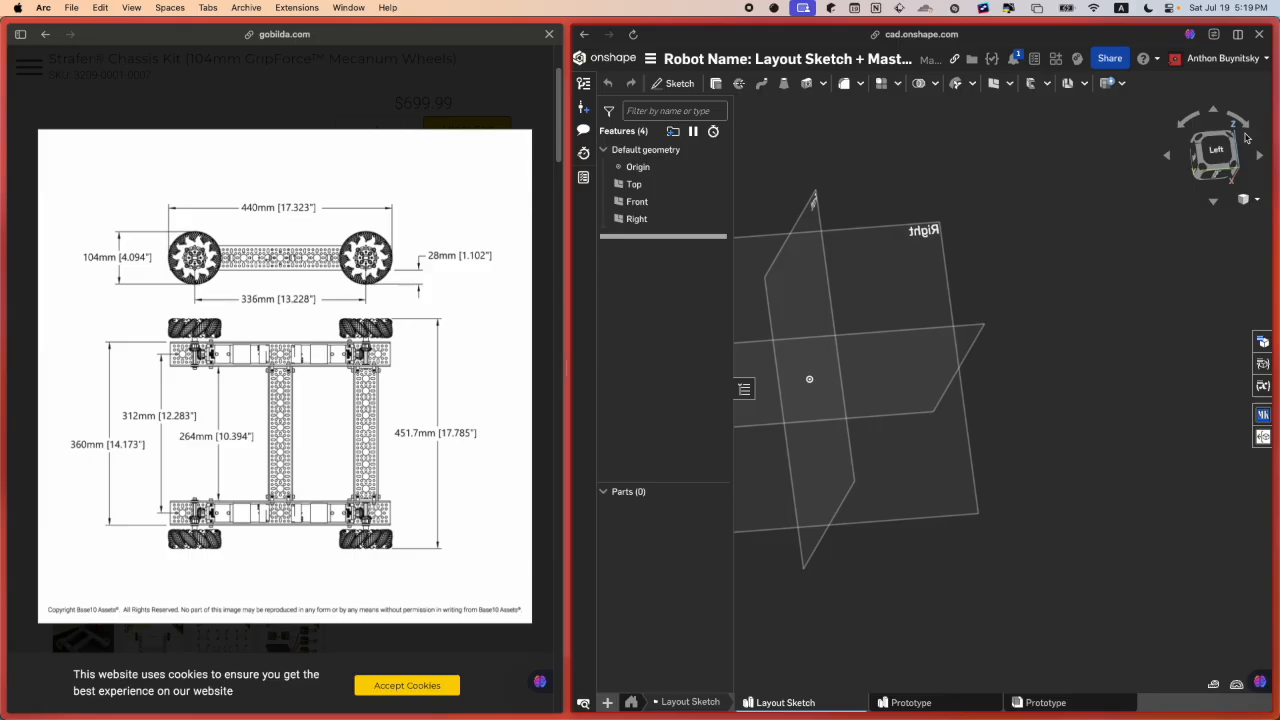
{"action": "left_click", "coordinate": [1211, 156]}
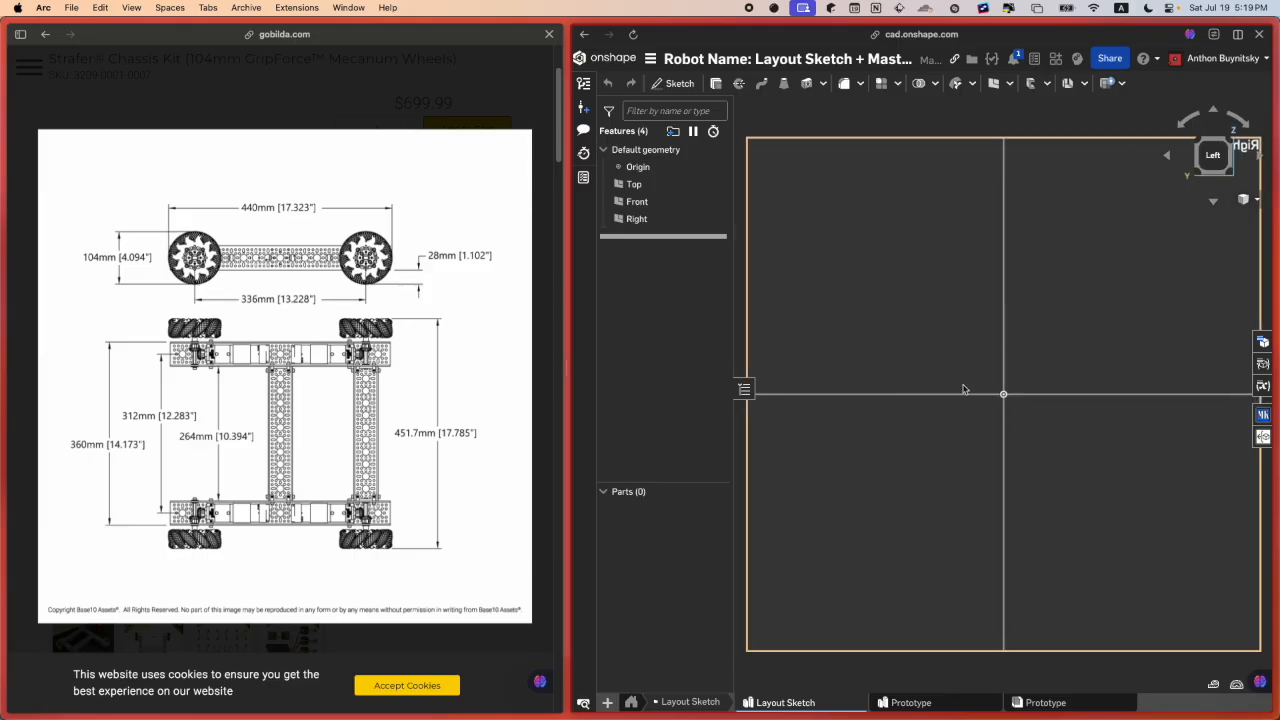
{"action": "scroll", "coordinate": [945, 373], "scroll_direction": "down", "scroll_amount": 2}
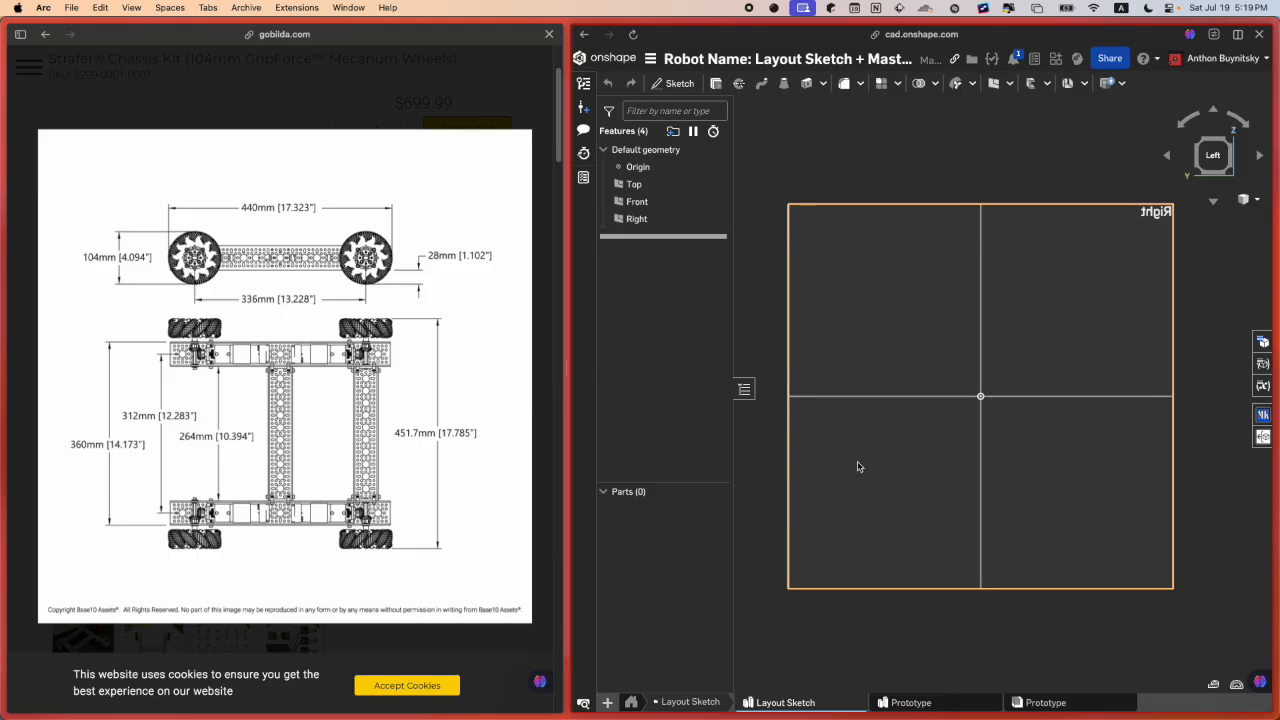
{"action": "key", "text": "shift+s"}
{"action": "left_click", "coordinate": [904, 347]}
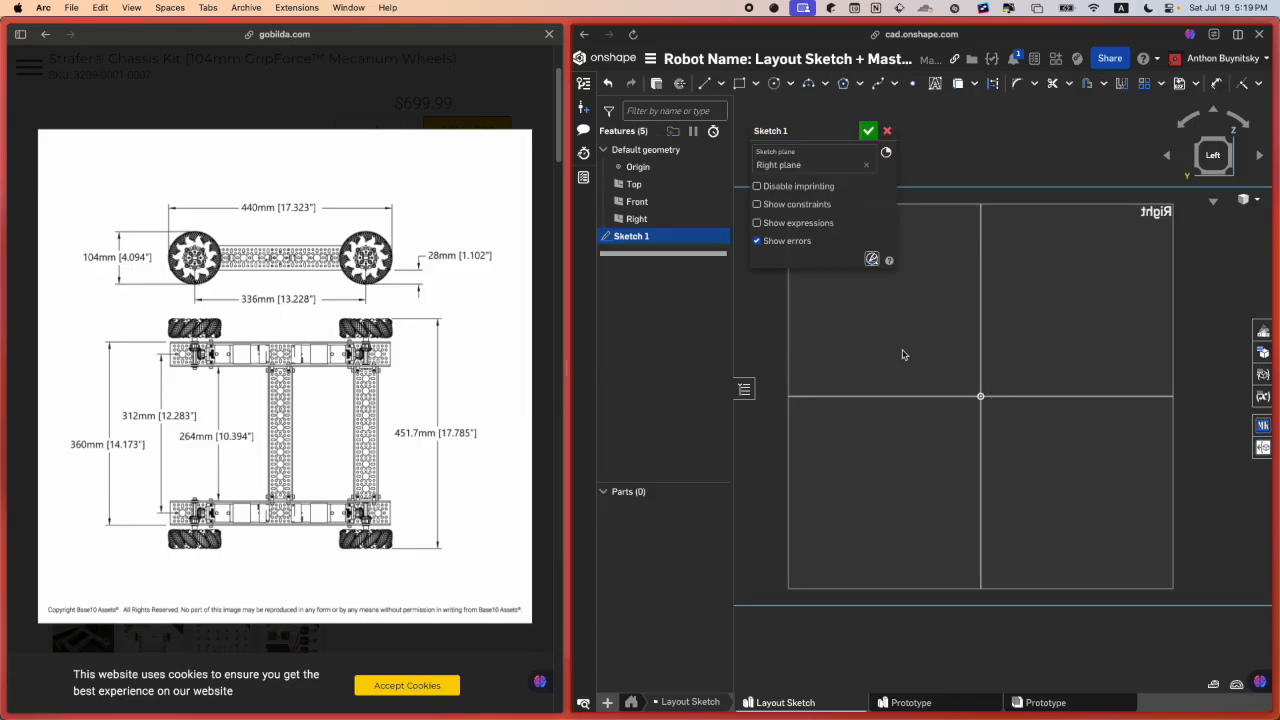
Step: Draw a horizontal construction line about 8.7 in long, level with the origin and extending past both sides of the plane
{"action": "key", "text": "l"}
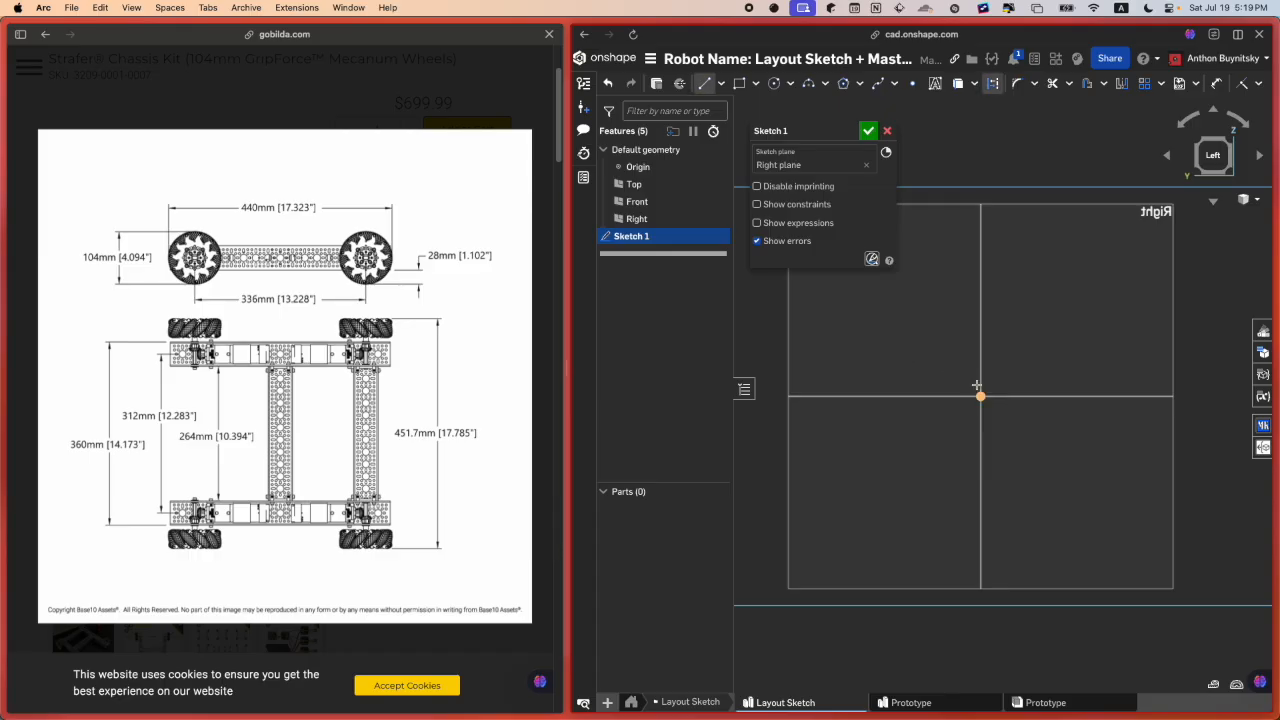
{"action": "left_click", "coordinate": [776, 397]}
{"action": "scroll", "coordinate": [921, 421], "scroll_direction": "down", "scroll_amount": 1}
{"action": "scroll", "coordinate": [921, 421], "scroll_direction": "down", "scroll_amount": 2}
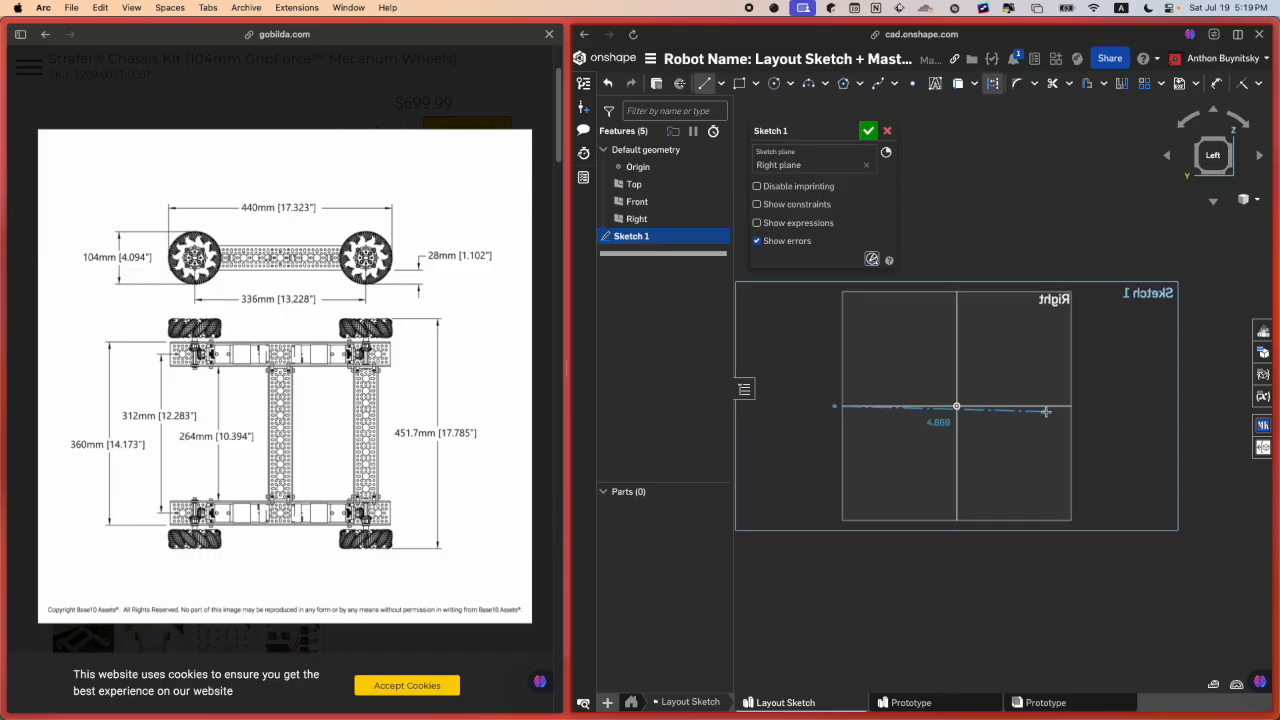
{"action": "left_click", "coordinate": [1168, 406]}
Step: Constrain the construction line's midpoint to the origin
{"action": "left_click", "coordinate": [1114, 410]}
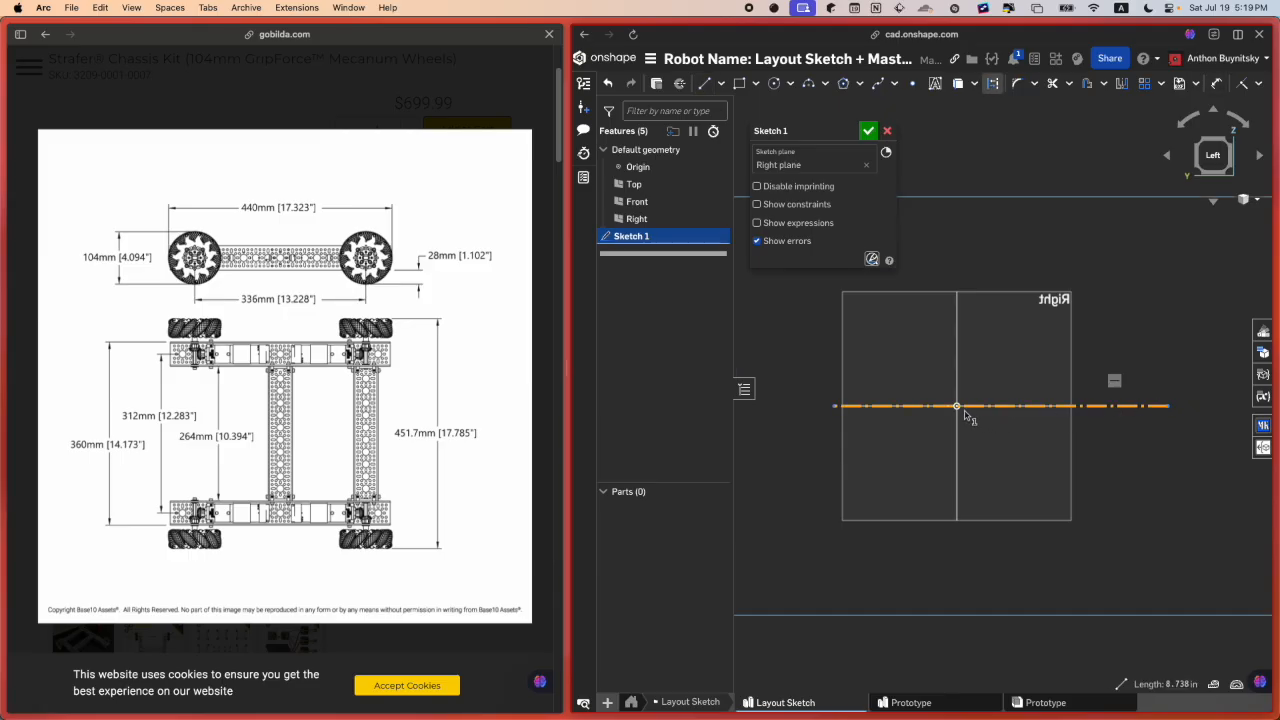
{"action": "left_click", "coordinate": [957, 407]}
{"action": "key", "text": "shift+m"}
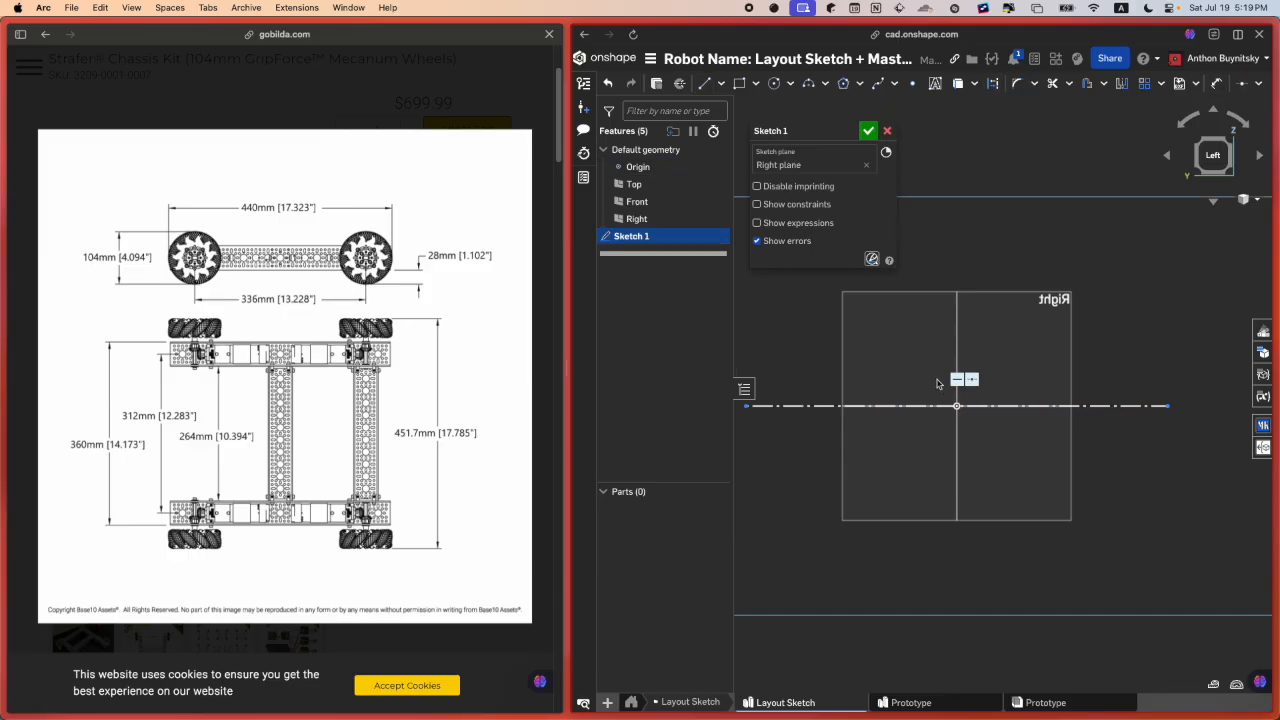
Step: Dimension the length of the horizontal construction line at 16 in
{"action": "scroll", "coordinate": [937, 383], "scroll_direction": "down", "scroll_amount": 3}
{"action": "scroll", "coordinate": [929, 382], "scroll_direction": "up", "scroll_amount": 2}
{"action": "middle_click_drag", "start_coordinate": [915, 368], "coordinate": [944, 412]}
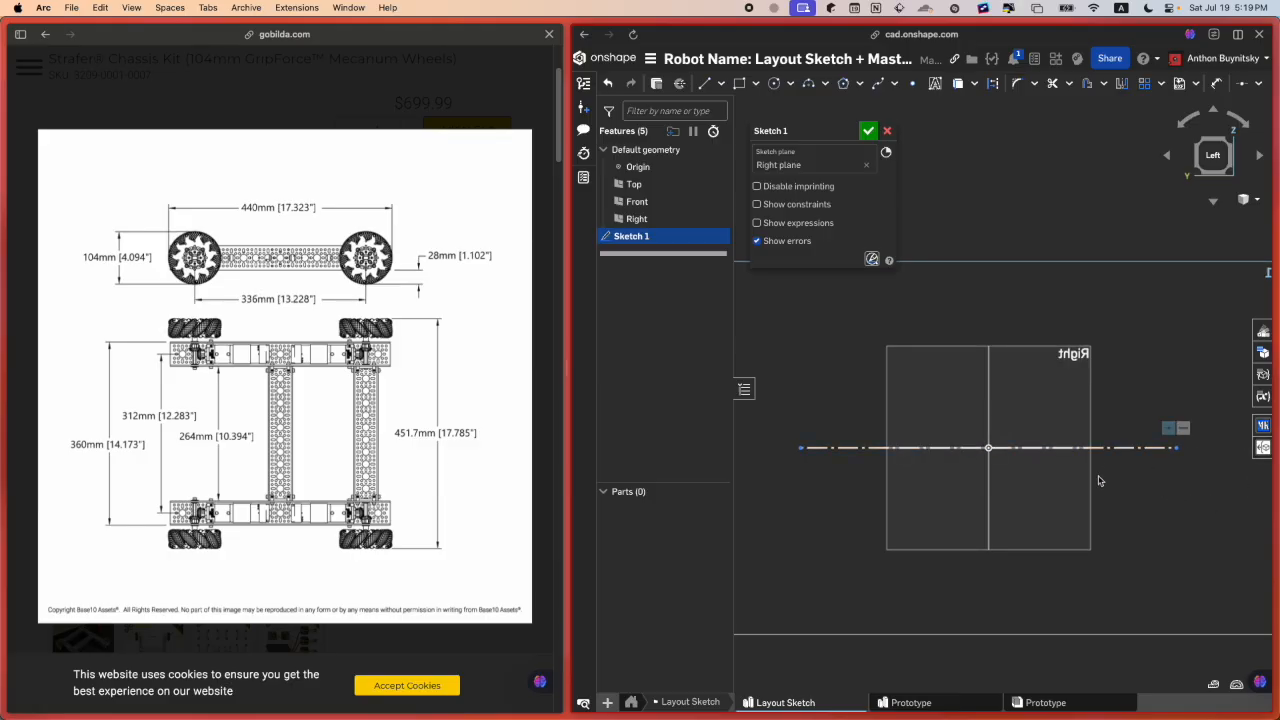
{"action": "scroll", "coordinate": [1176, 459], "scroll_direction": "down", "scroll_amount": 2}
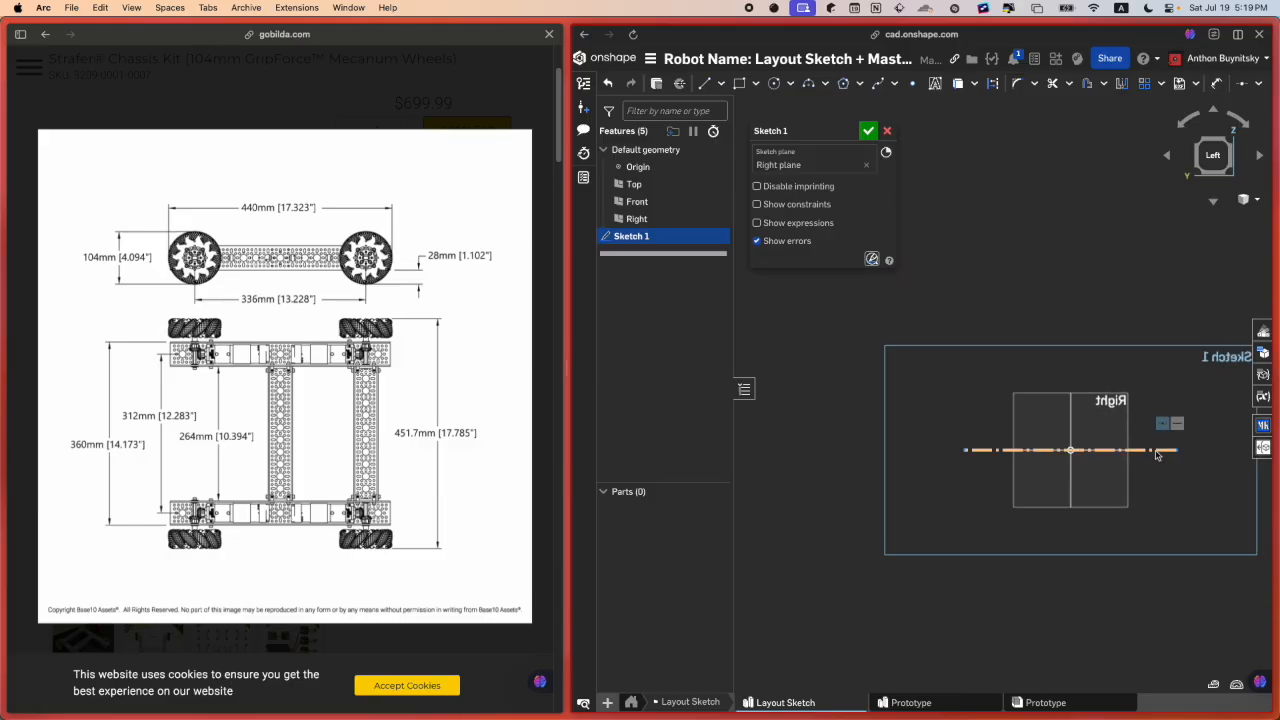
{"action": "key", "text": "d"}
{"action": "left_click", "coordinate": [1150, 450]}
{"action": "left_click", "coordinate": [1133, 591]}
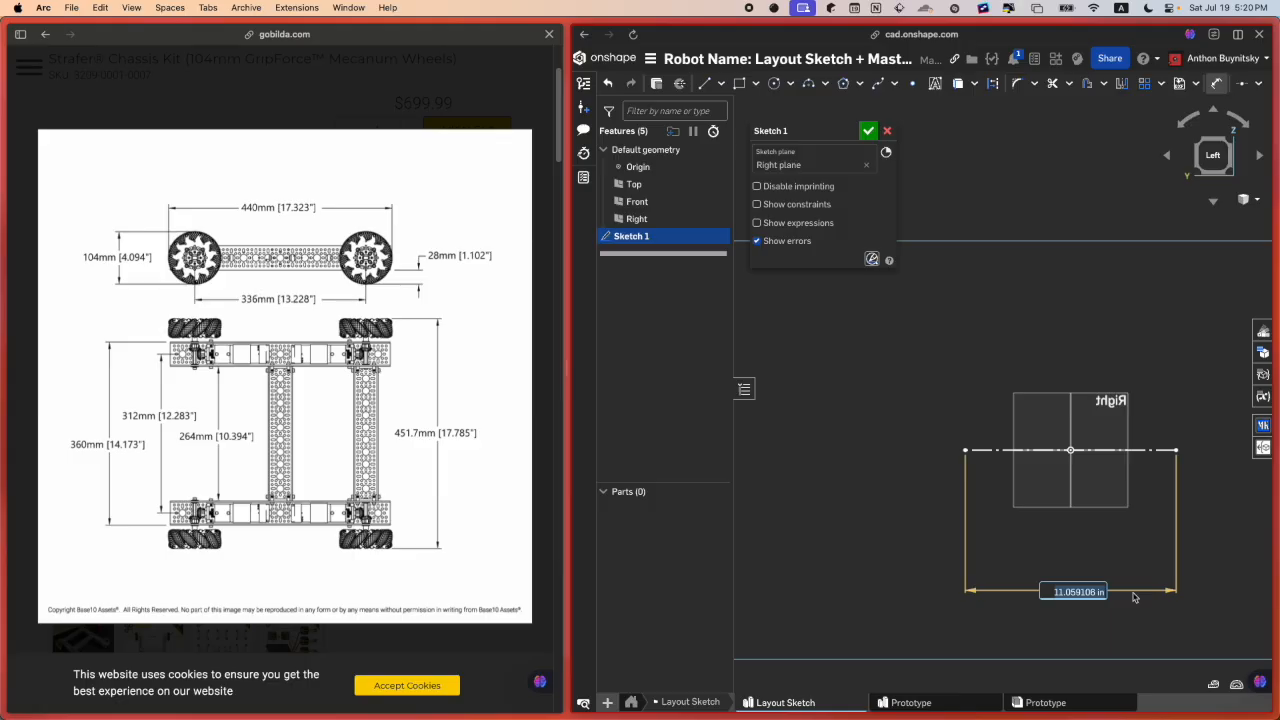
{"action": "type", "text": "16"}
{"action": "key", "text": "Return"}
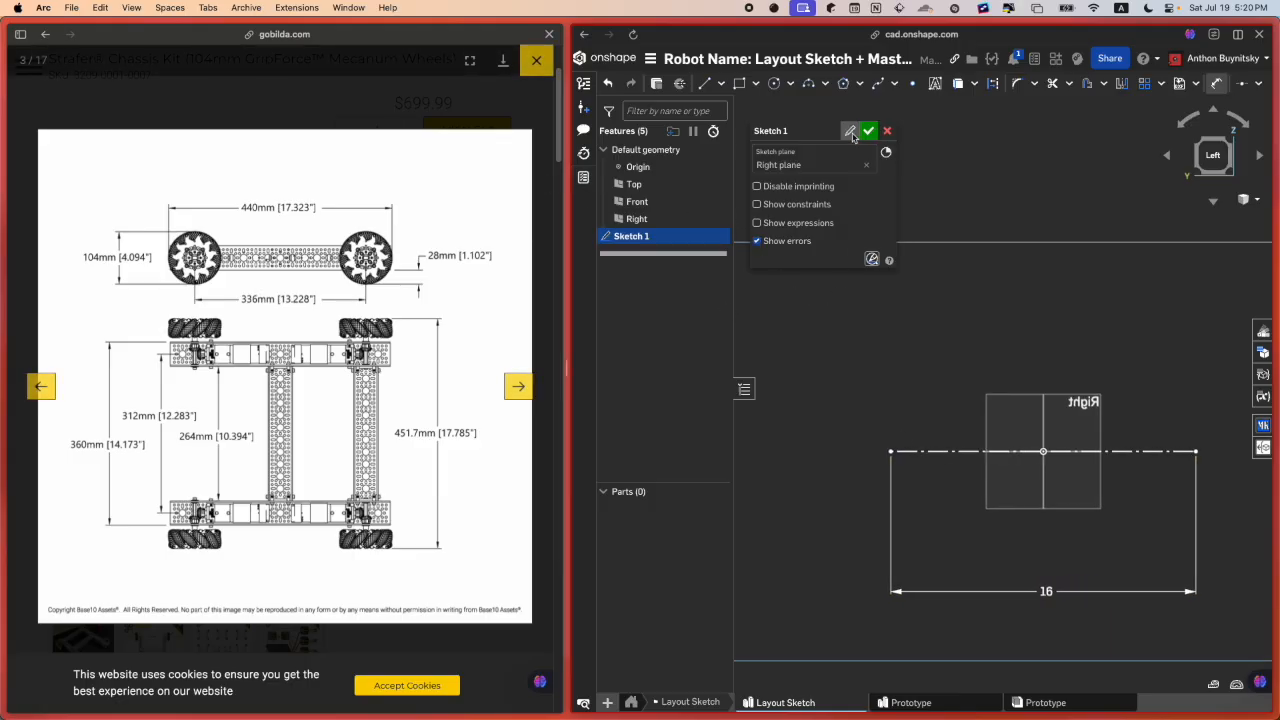
Step: Rename the sketch "Ground + Field Elements" and finish it
{"action": "left_click", "coordinate": [848, 131]}
{"action": "type", "text": "Ground +"}
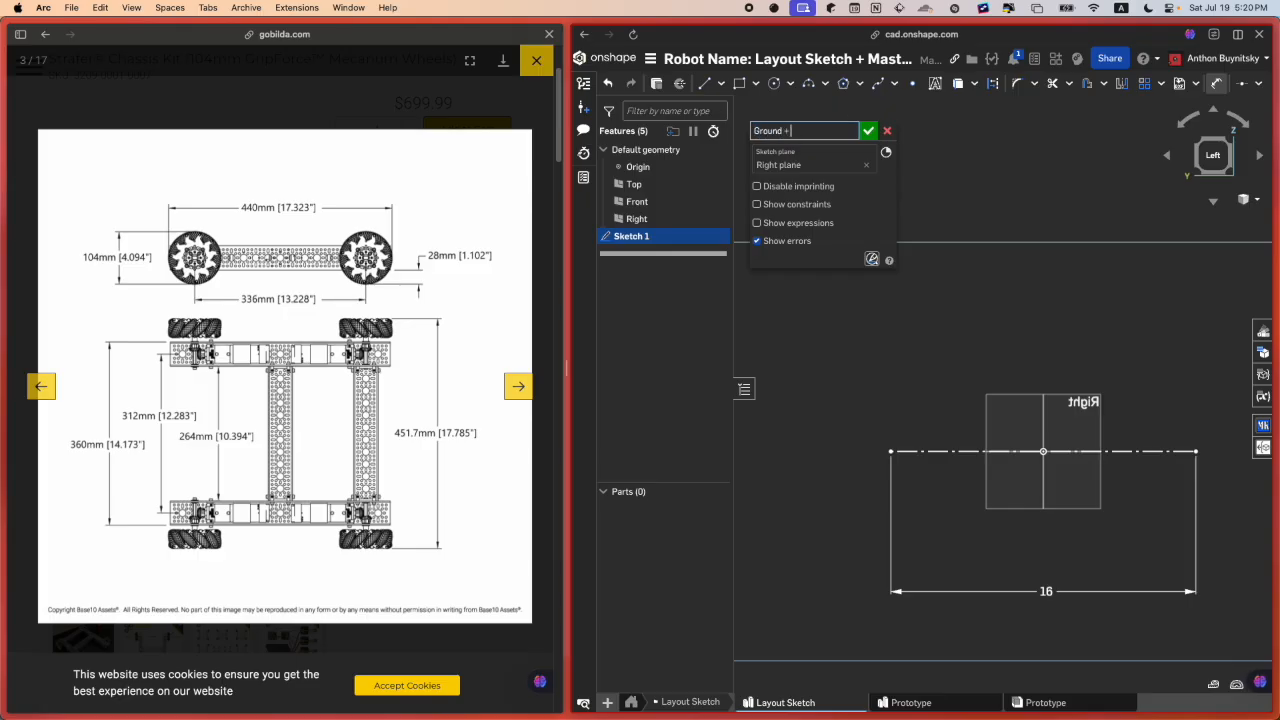
{"action": "type", "text": " Field Elements"}
{"action": "key", "text": "Return"}
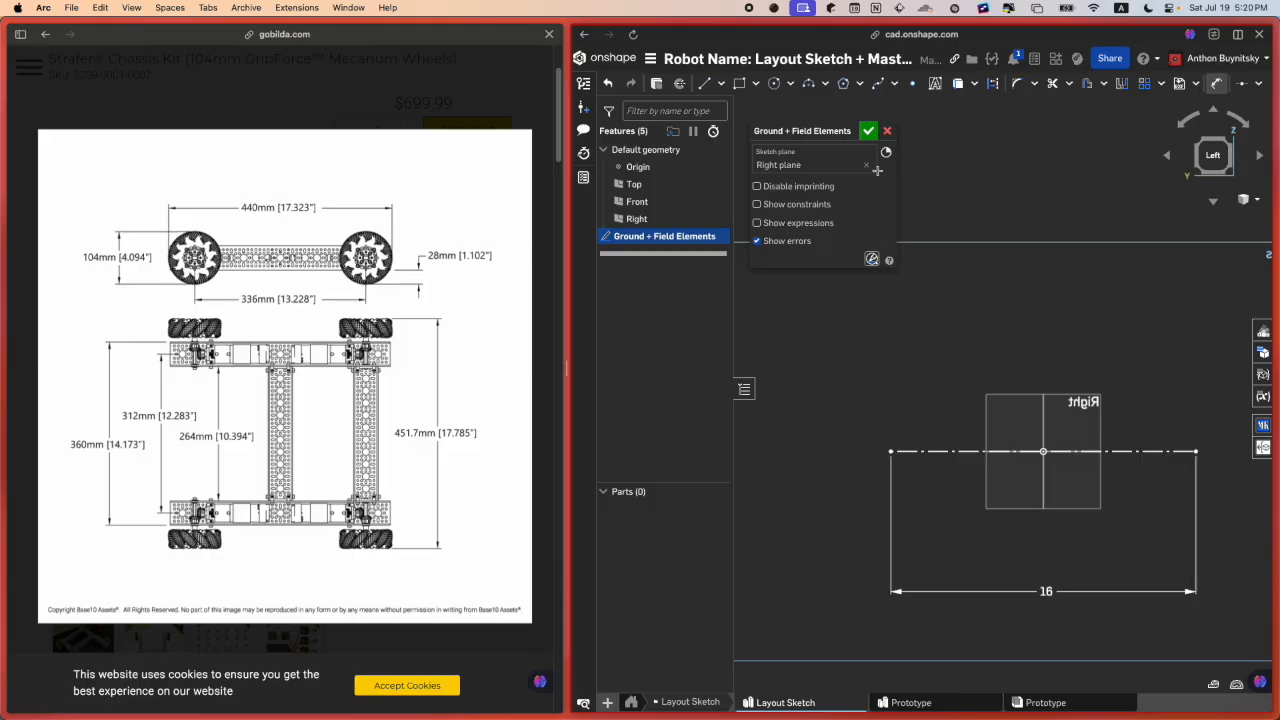
{"action": "scroll", "coordinate": [959, 345], "scroll_direction": "up", "scroll_amount": 1}
{"action": "middle_click_drag", "start_coordinate": [1027, 322], "coordinate": [906, 326]}
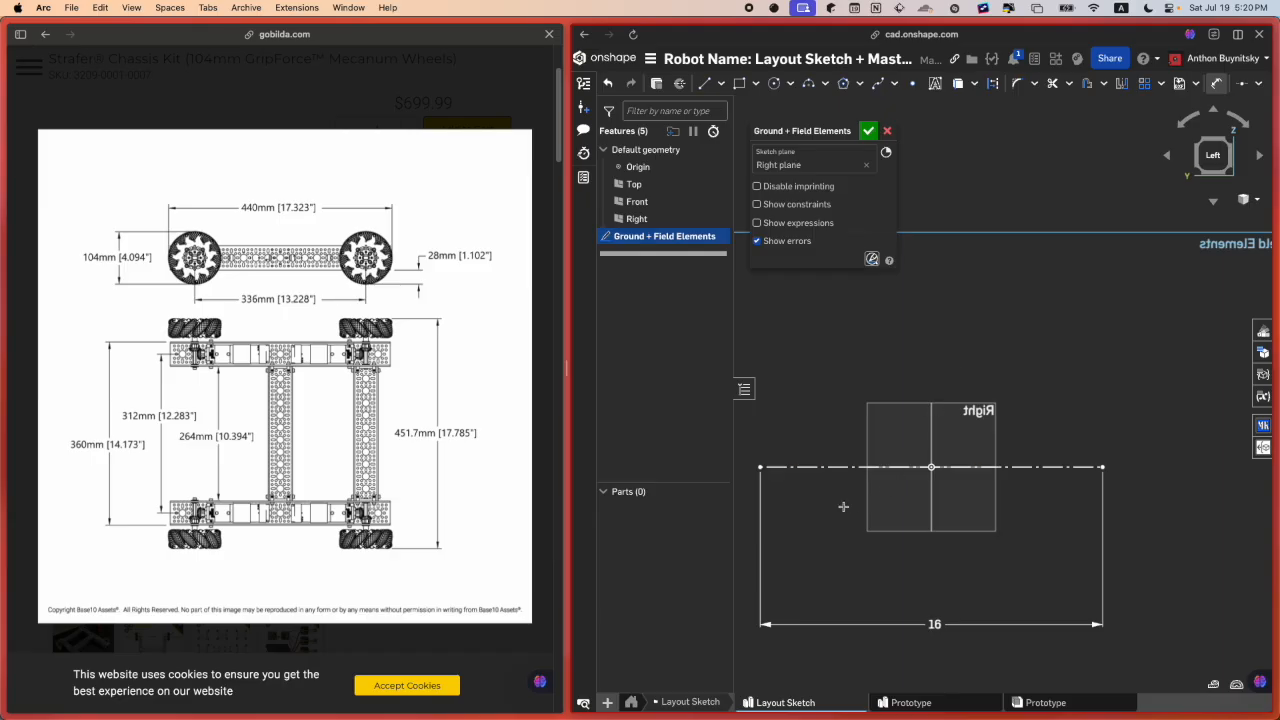
{"action": "scroll", "coordinate": [843, 507], "scroll_direction": "up", "scroll_amount": 1}
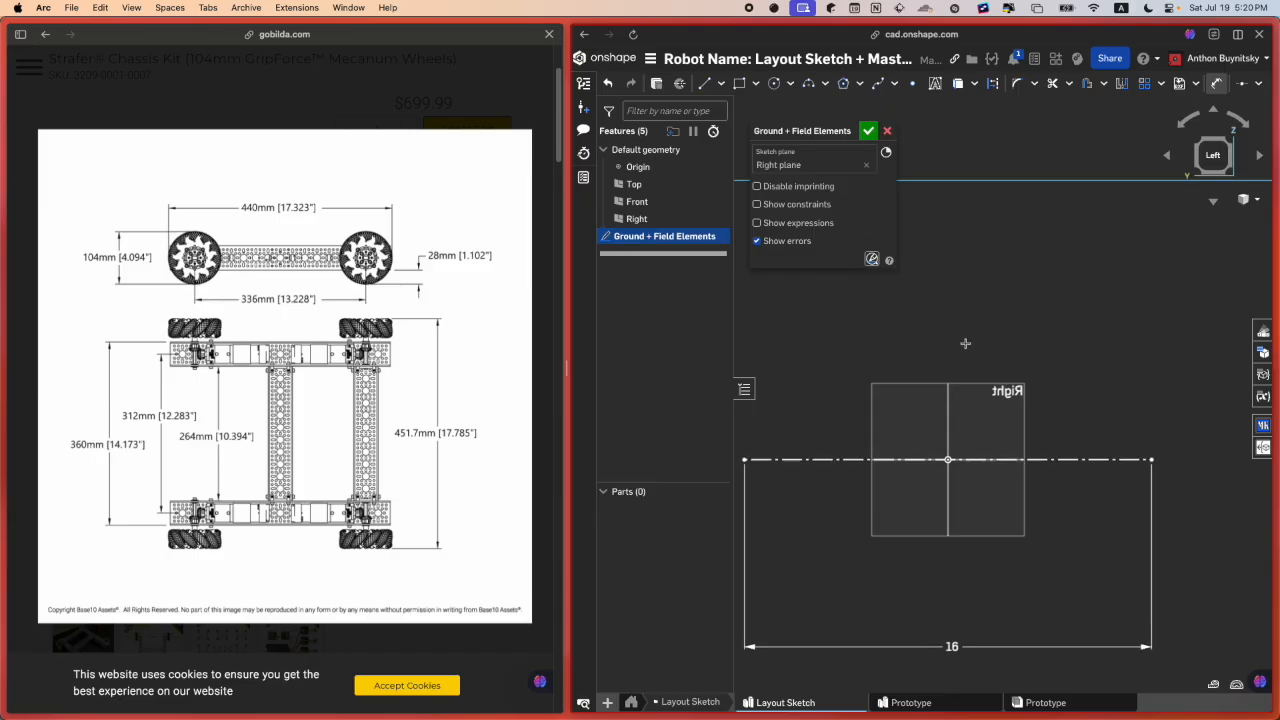
{"action": "scroll", "coordinate": [1023, 406], "scroll_direction": "down", "scroll_amount": 1}
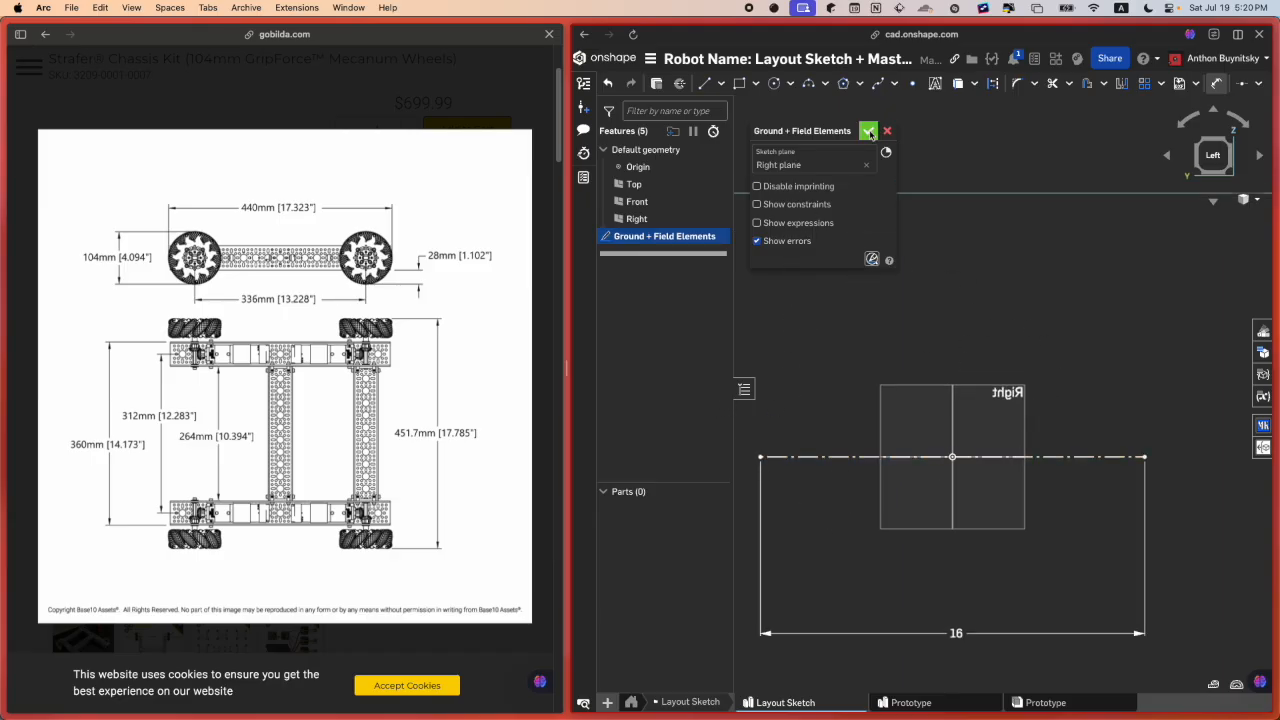
{"action": "middle_click_drag", "start_coordinate": [973, 388], "coordinate": [949, 446]}
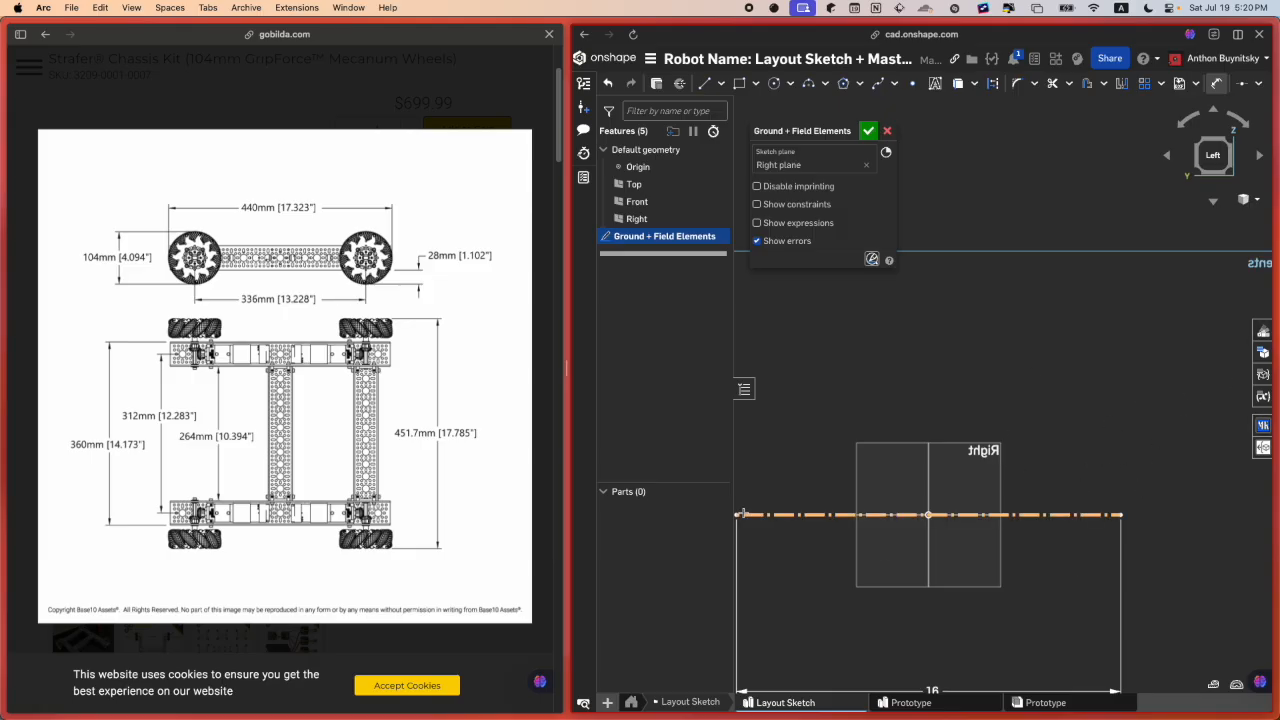
{"action": "middle_click_drag", "start_coordinate": [998, 520], "coordinate": [1004, 522]}
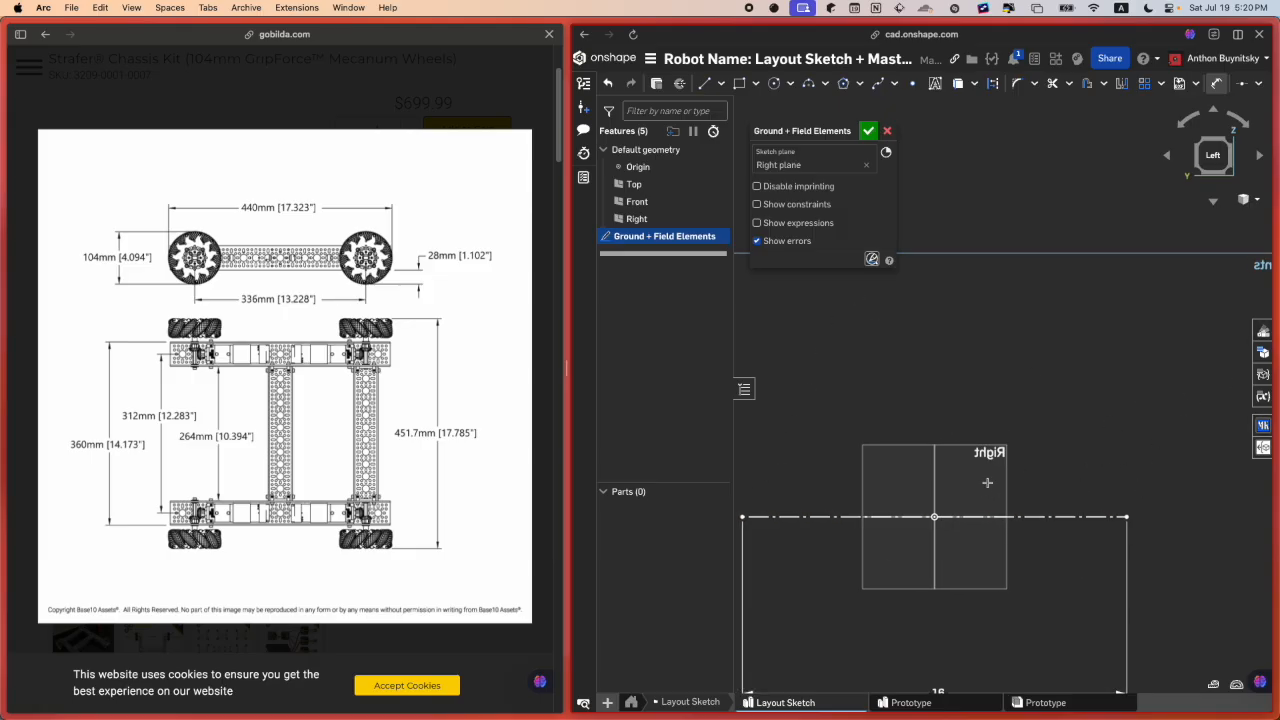
{"action": "left_click", "coordinate": [868, 131]}
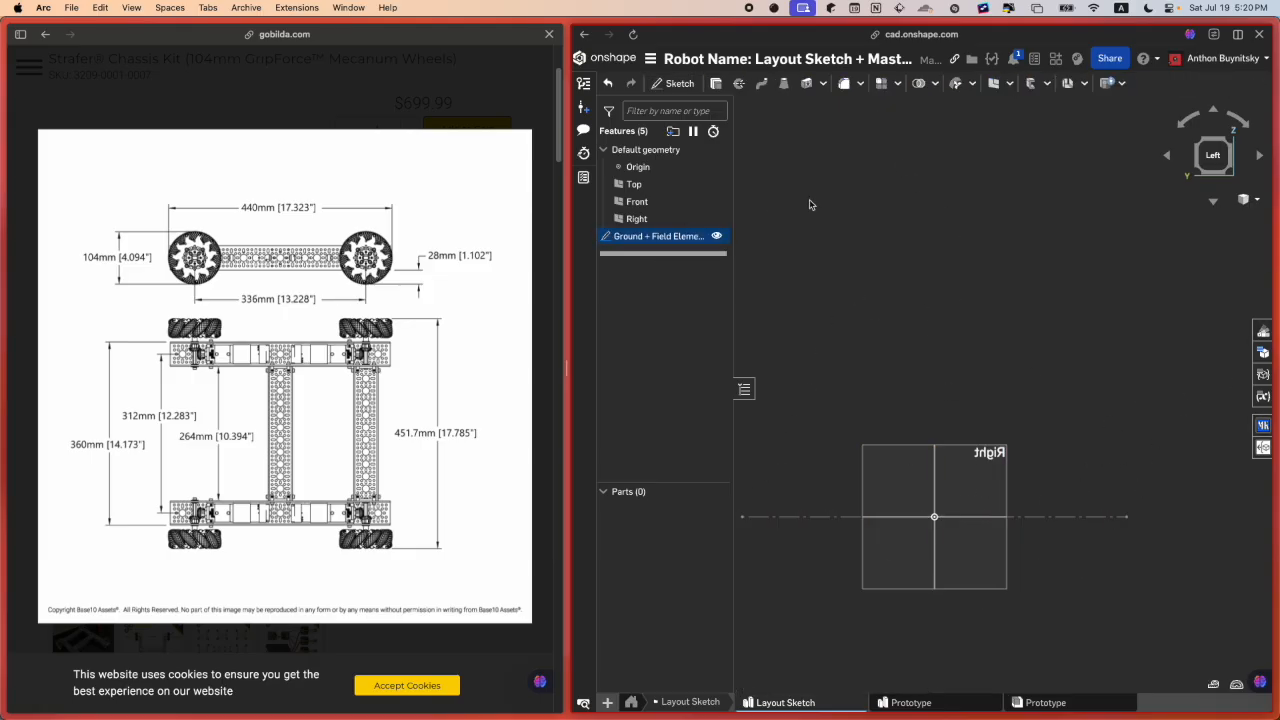
Step: Start a second sketch on the Right plane and name it "Drivebase"
{"action": "key", "text": "shift+s"}
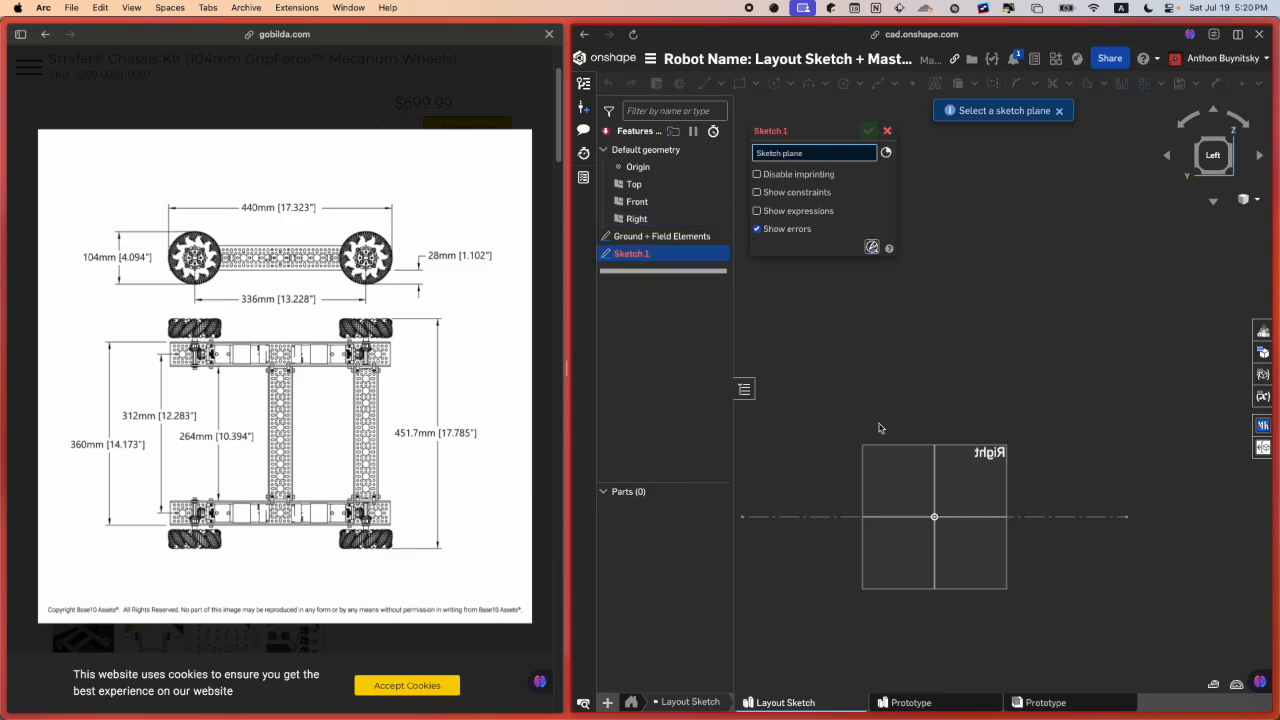
{"action": "left_click", "coordinate": [905, 466]}
{"action": "left_click", "coordinate": [849, 131]}
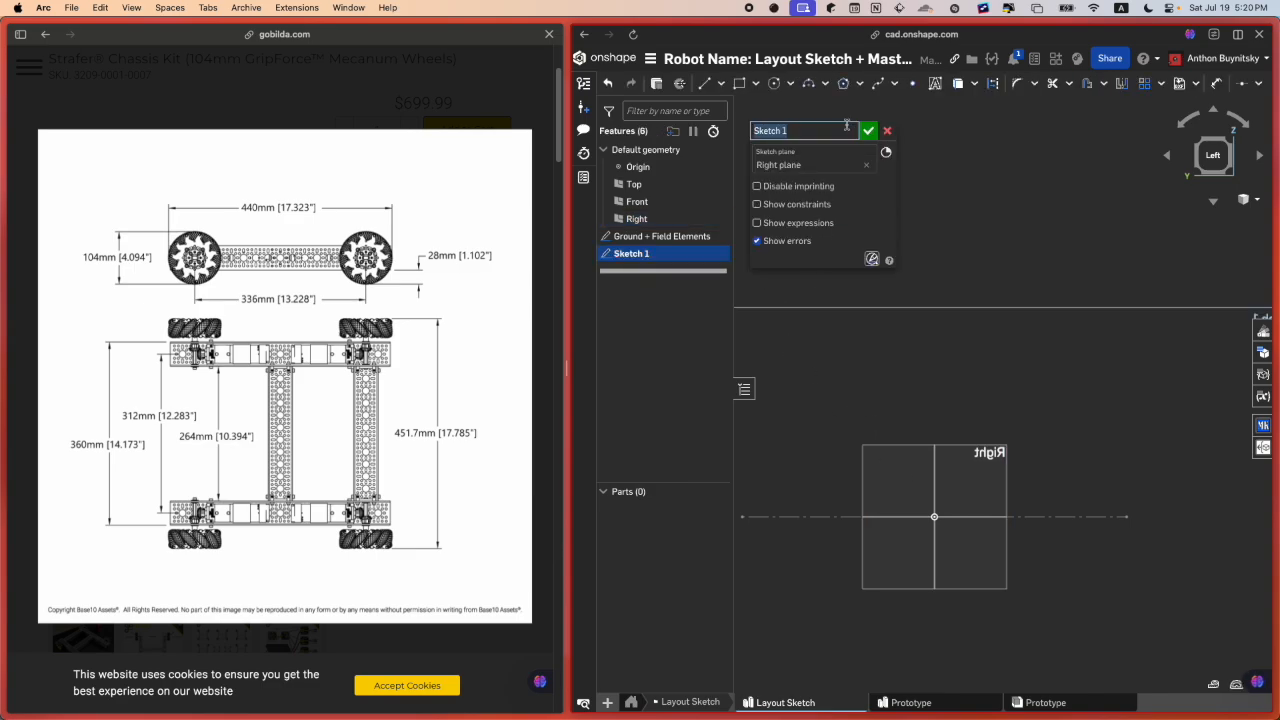
{"action": "type", "text": "Drivebase"}
{"action": "key", "text": "Return"}
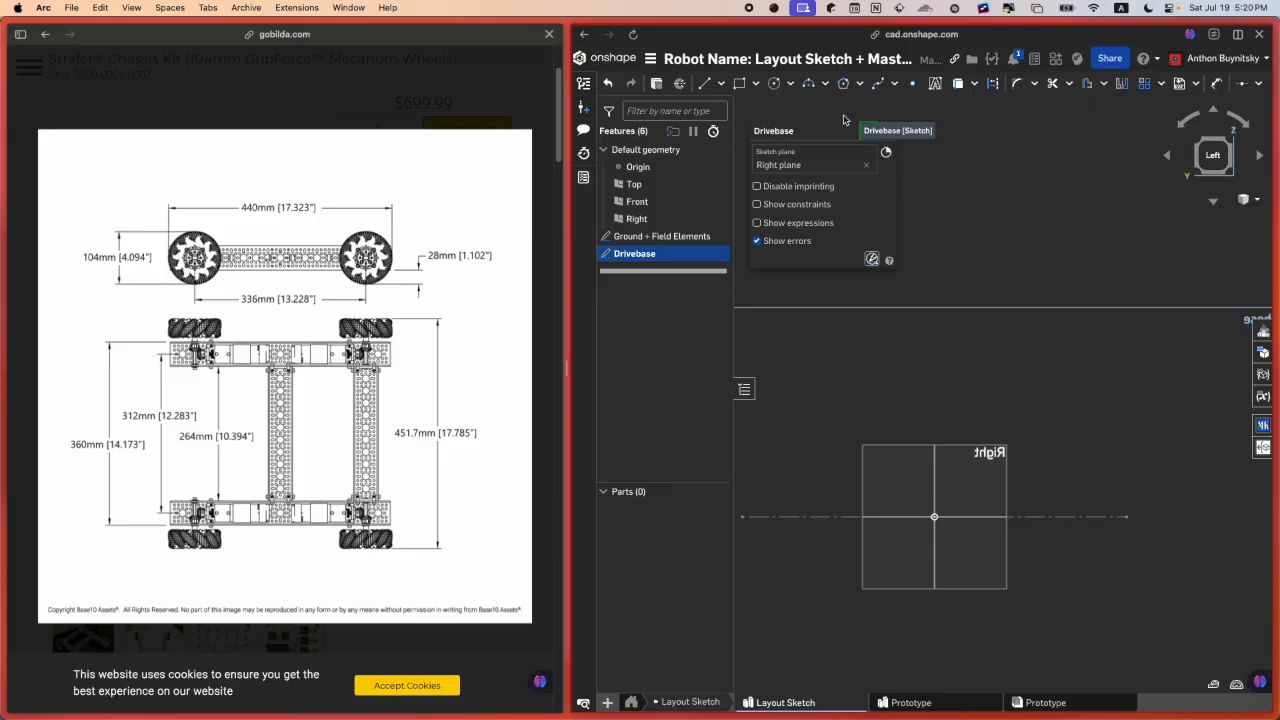
Step: Sketch a wheel circle about 2.49 in in diameter, tangent to the ground line near its left end
{"action": "scroll", "coordinate": [865, 463], "scroll_direction": "up", "scroll_amount": 1}
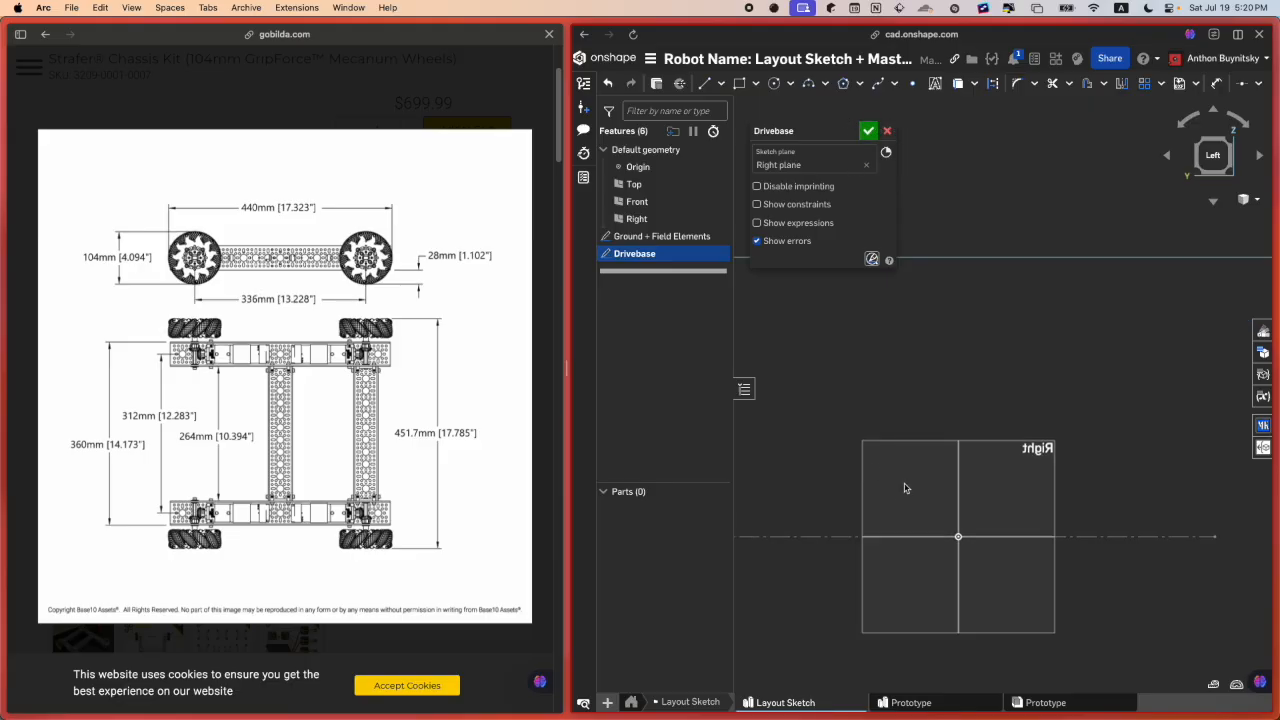
{"action": "middle_click_drag", "start_coordinate": [905, 488], "coordinate": [958, 443]}
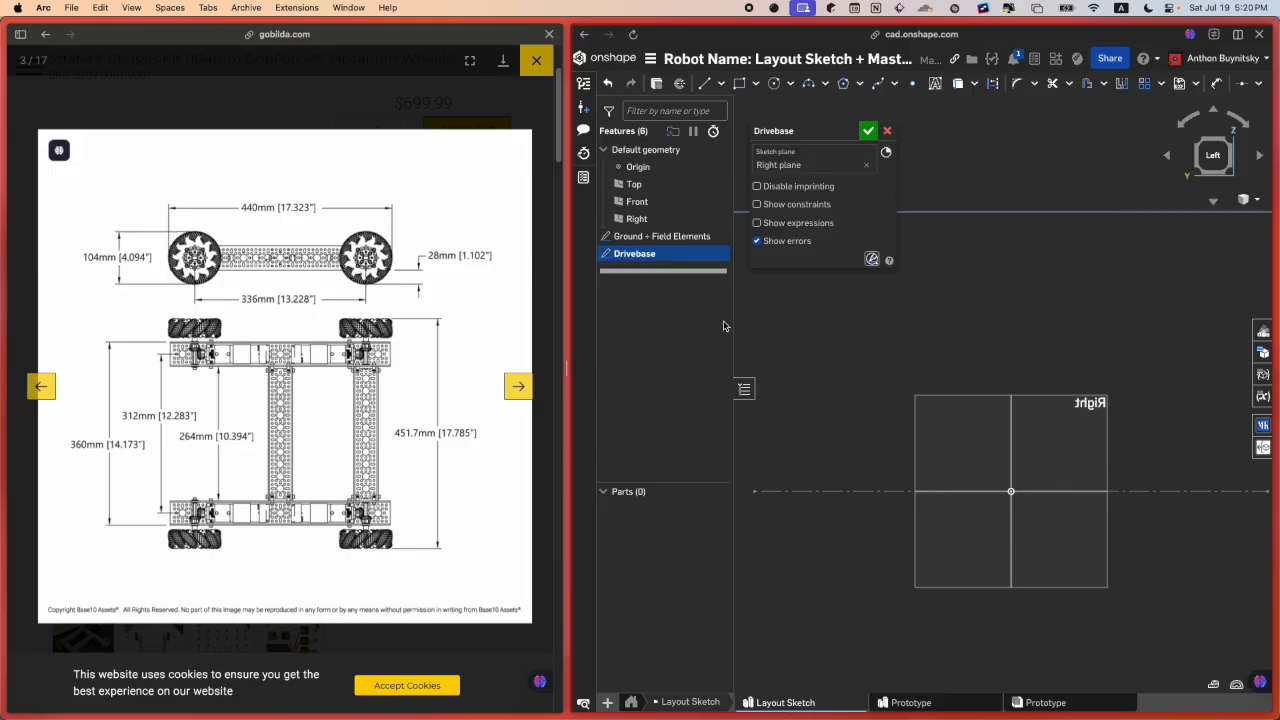
{"action": "key", "text": "c"}
{"action": "left_click", "coordinate": [851, 455]}
{"action": "left_click", "coordinate": [874, 423]}
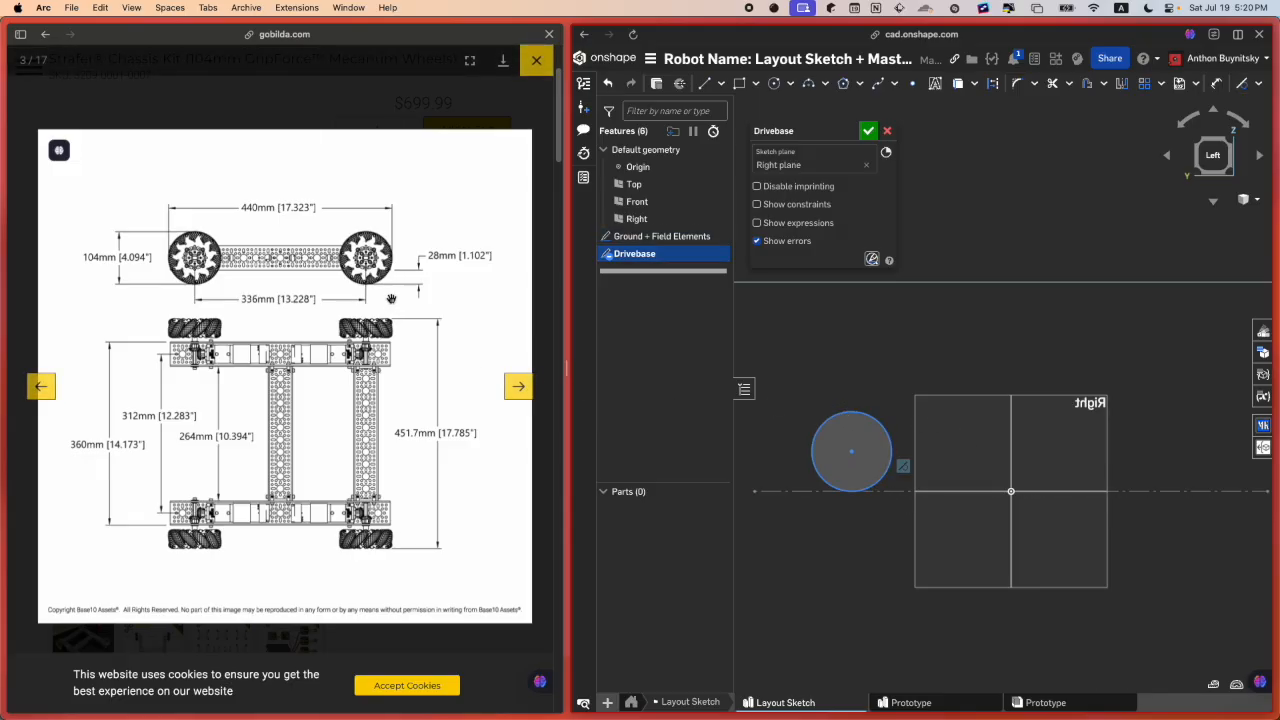
Step: Dimension the wheel circle's diameter at 104 mm, matching the chassis schematic
{"action": "key", "text": "d"}
{"action": "left_click", "coordinate": [853, 412]}
{"action": "left_click", "coordinate": [818, 377]}
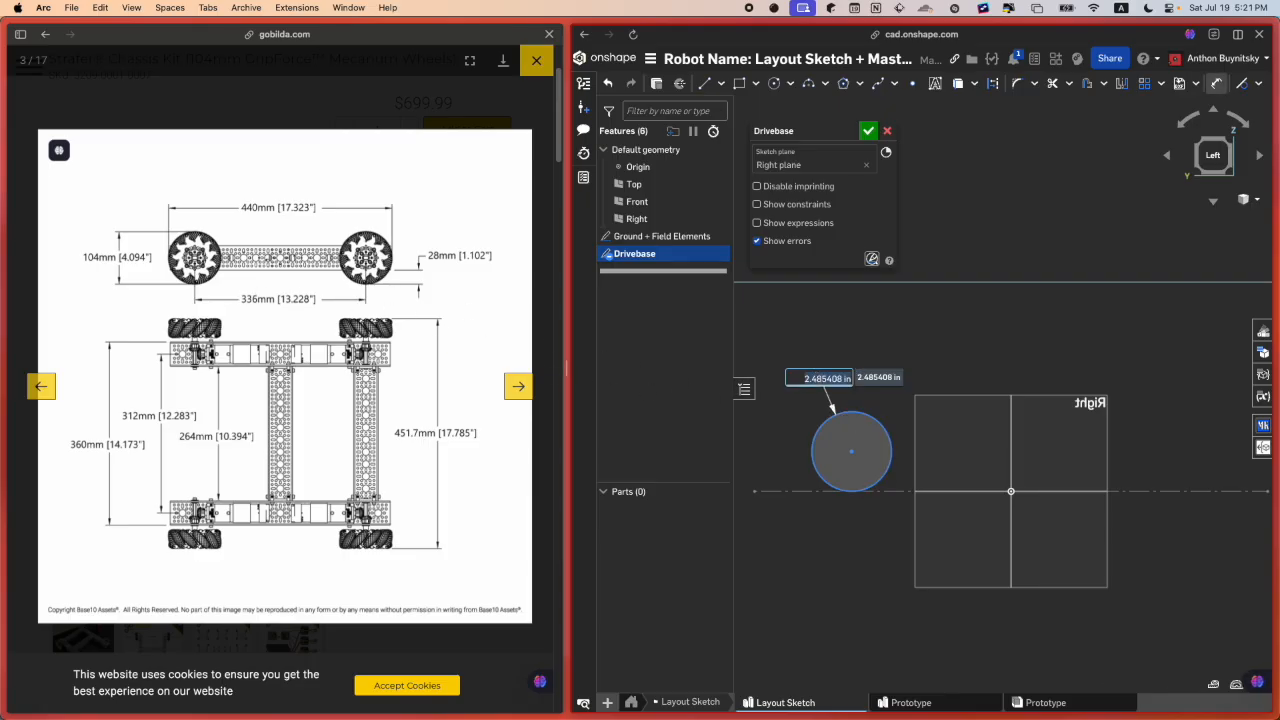
{"action": "type", "text": "10"}
{"action": "key", "text": "BackSpace"}
{"action": "key", "text": "BackSpace"}
{"action": "key", "text": "BackSpace"}
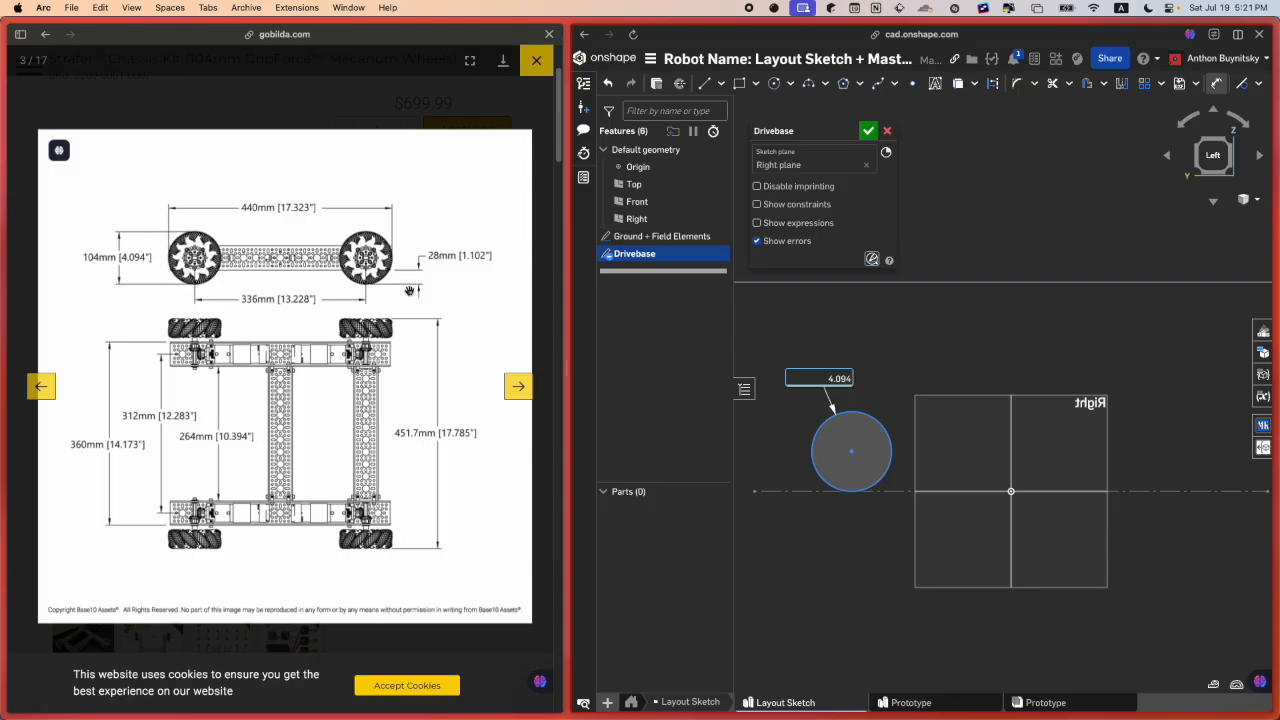
{"action": "key", "text": "BackSpace"}
{"action": "key", "text": "BackSpace"}
{"action": "key", "text": "BackSpace"}
{"action": "type", "text": "104mm"}
{"action": "key", "text": "Return"}
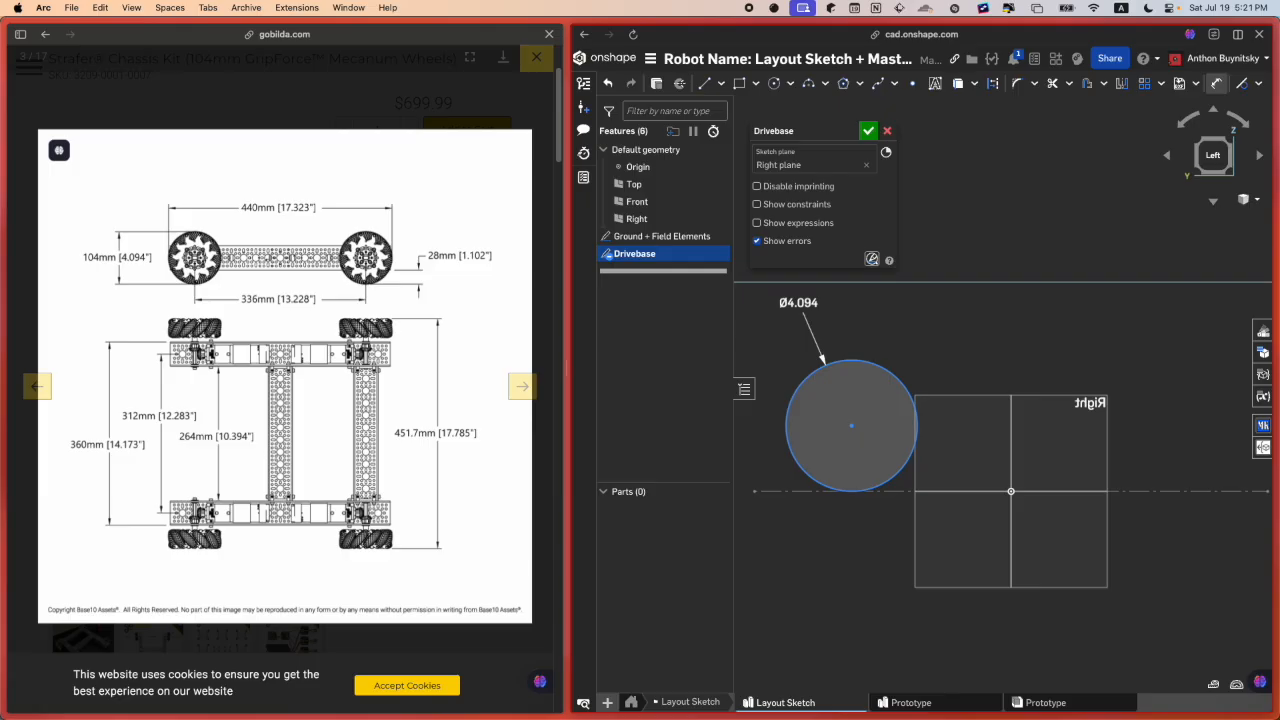
Step: Move the wheel circle along the ground line, closer to the line's left end
{"action": "scroll", "coordinate": [963, 508], "scroll_direction": "down", "scroll_amount": 3}
{"action": "scroll", "coordinate": [963, 508], "scroll_direction": "up", "scroll_amount": 4}
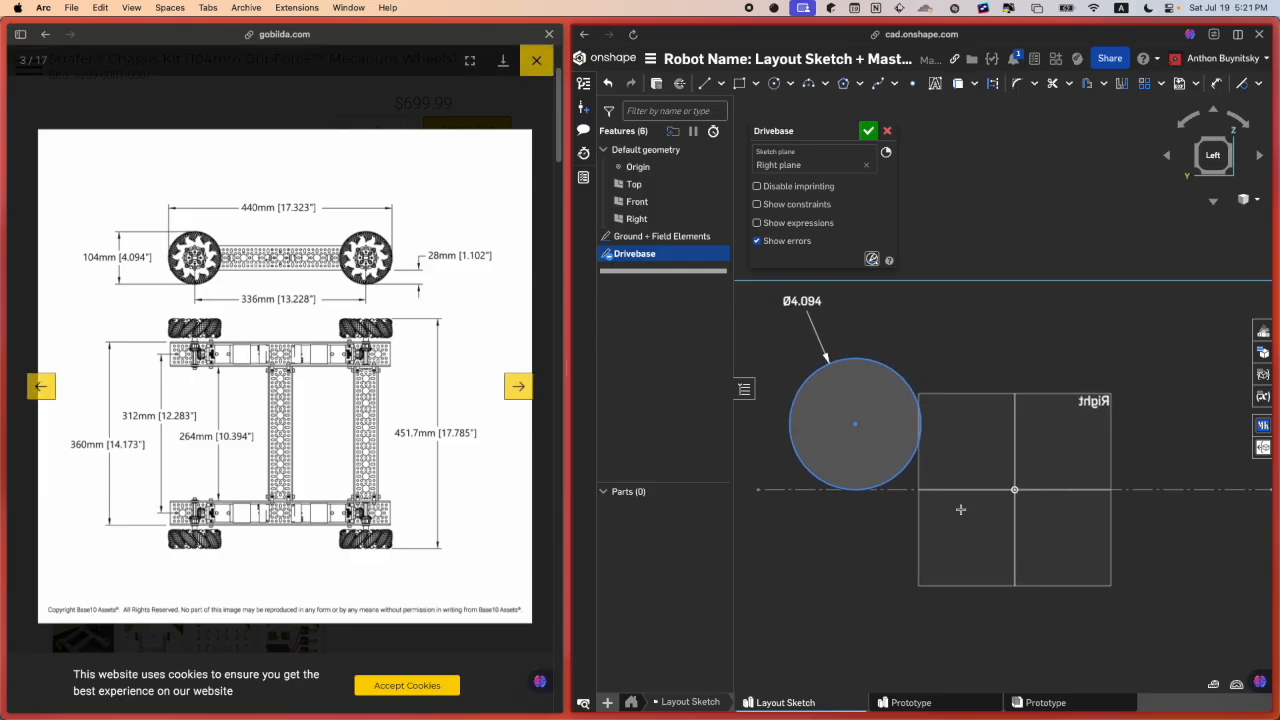
{"action": "scroll", "coordinate": [963, 508], "scroll_direction": "down", "scroll_amount": 3}
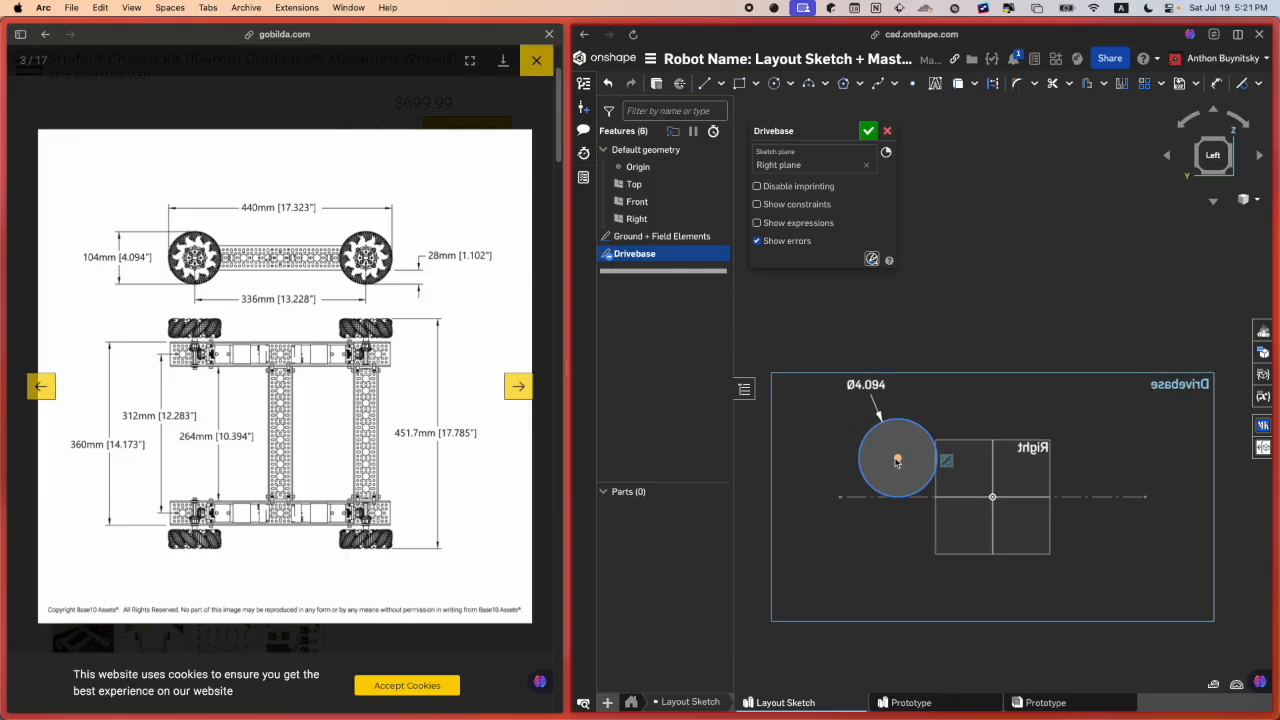
{"action": "left_click_drag", "start_coordinate": [898, 465], "coordinate": [879, 462]}
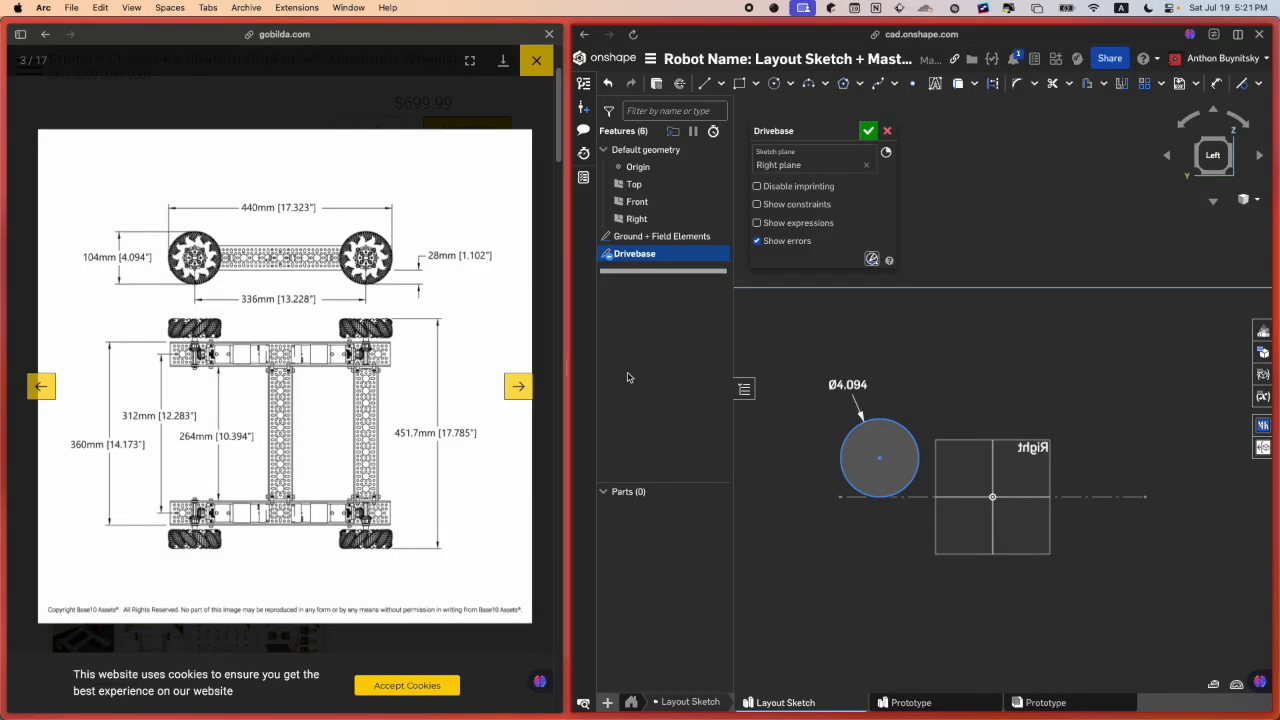
Step: Set the ground line's length to 18 in in the Ground + Field Elements sketch and finish the sketch
{"action": "double_click", "coordinate": [662, 236]}
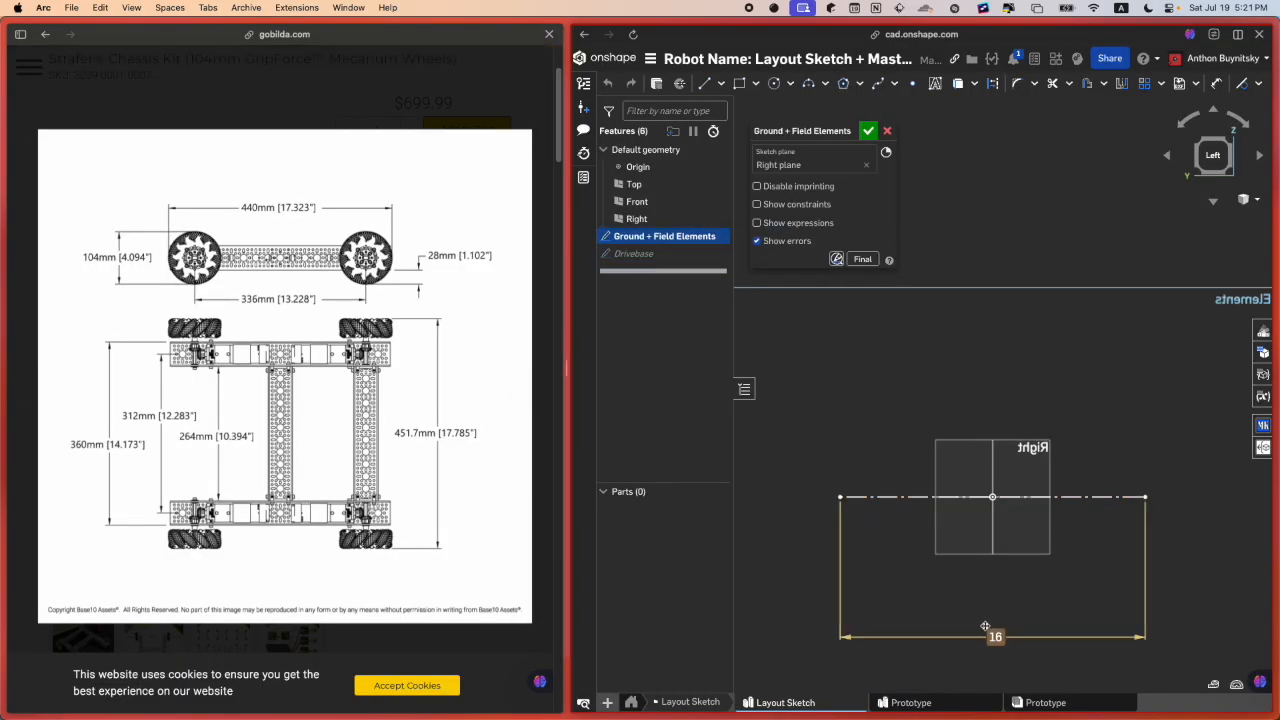
{"action": "double_click", "coordinate": [988, 626]}
{"action": "type", "text": "18"}
{"action": "key", "text": "Return"}
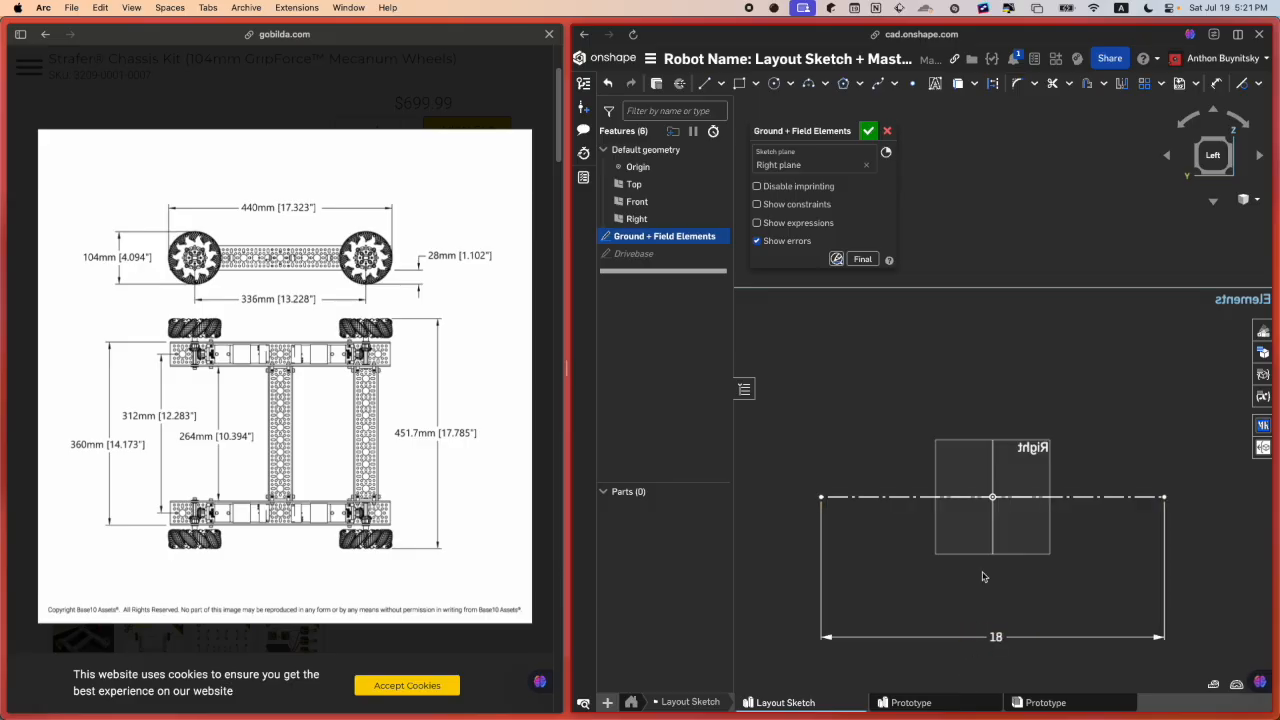
{"action": "left_click", "coordinate": [868, 131]}
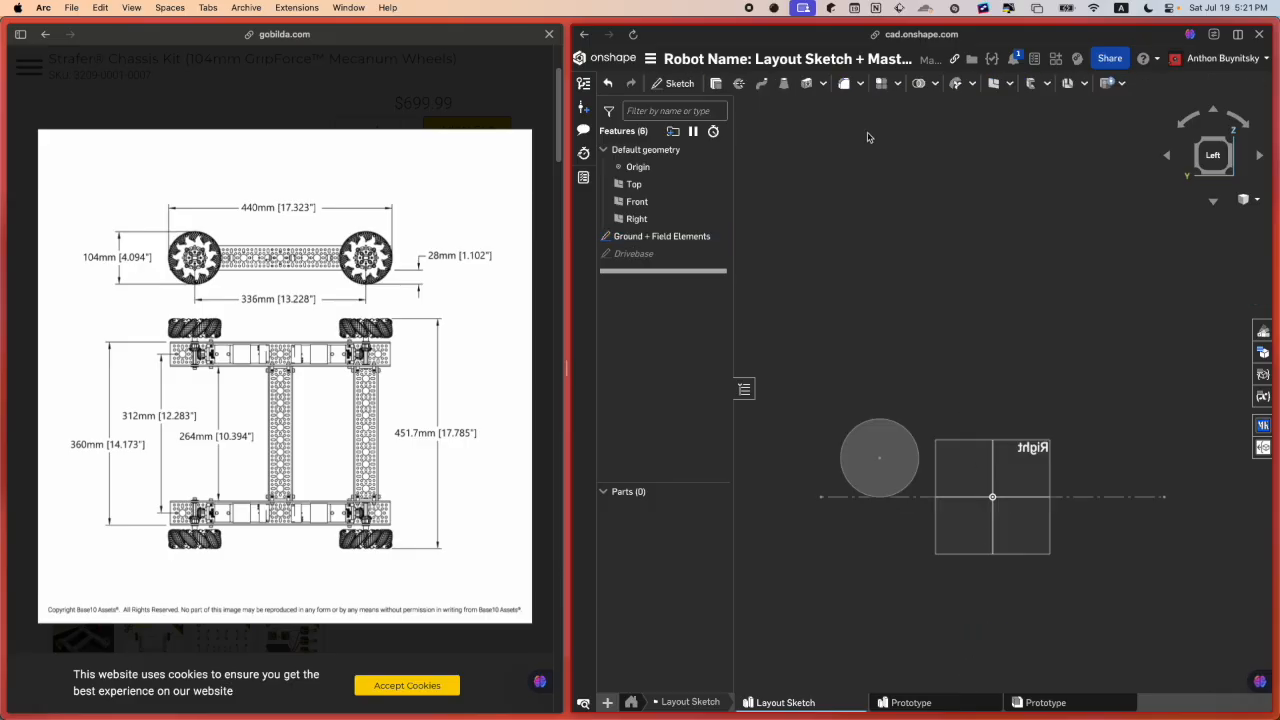
Step: In the Drivebase sketch, draw a vertical construction line about 6.94 in long upward from the origin
{"action": "double_click", "coordinate": [634, 253]}
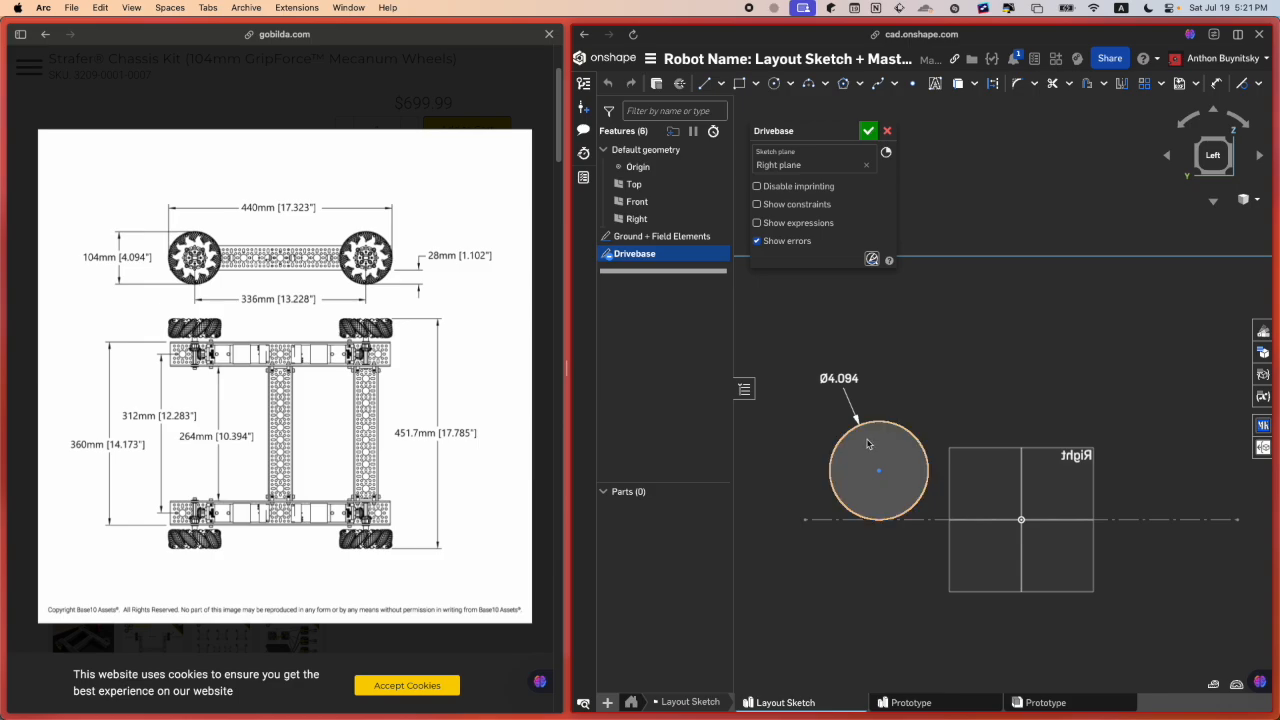
{"action": "middle_click_drag", "start_coordinate": [800, 503], "coordinate": [746, 502]}
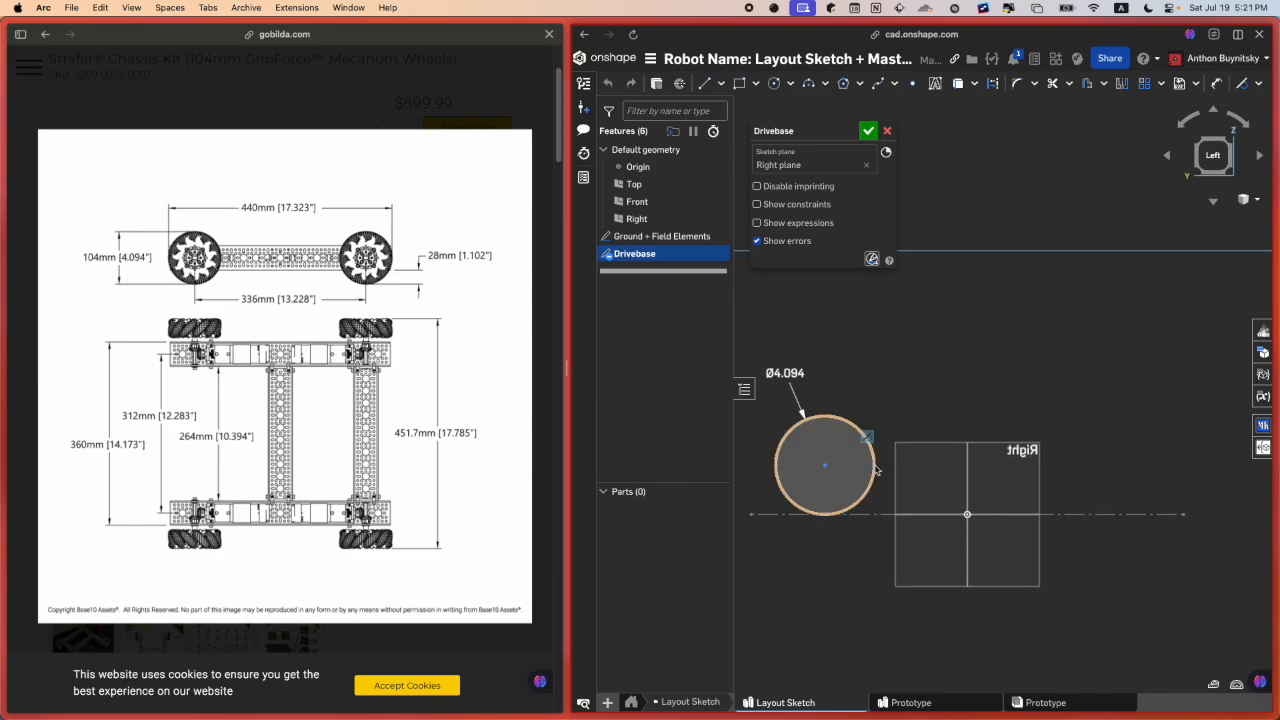
{"action": "key", "text": "l"}
{"action": "key", "text": "q"}
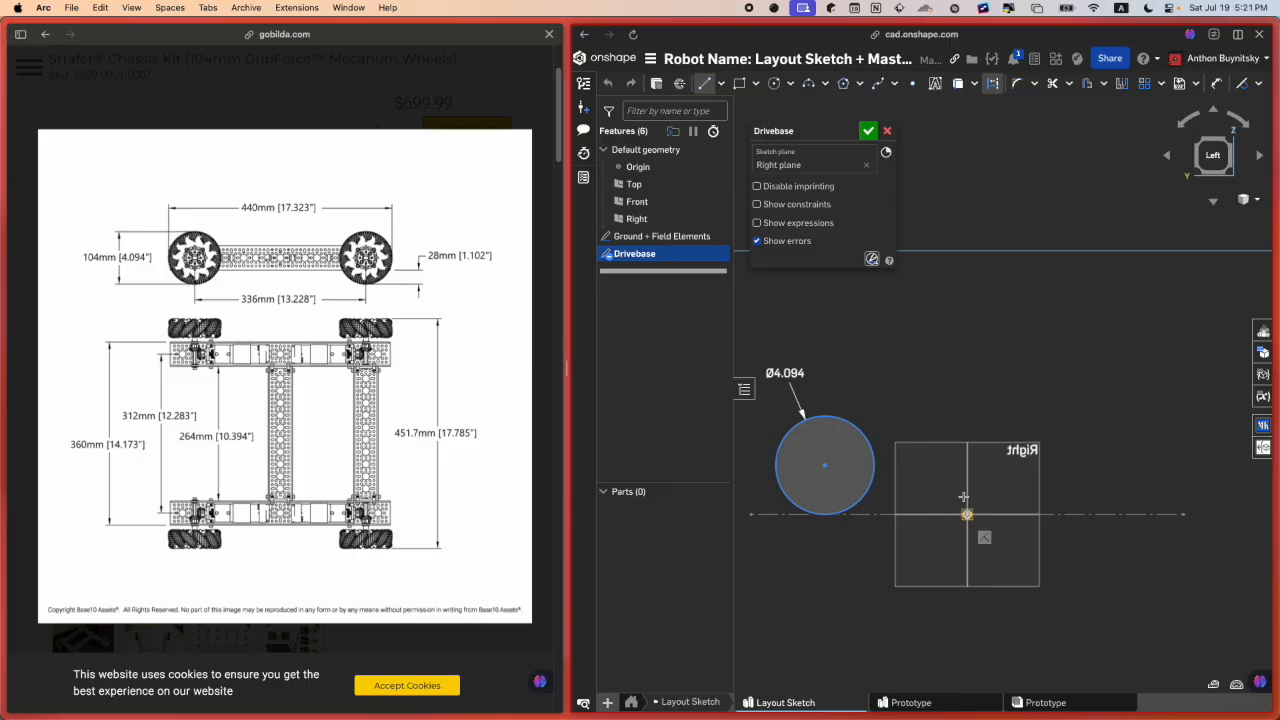
{"action": "left_click_drag", "start_coordinate": [967, 514], "coordinate": [967, 350]}
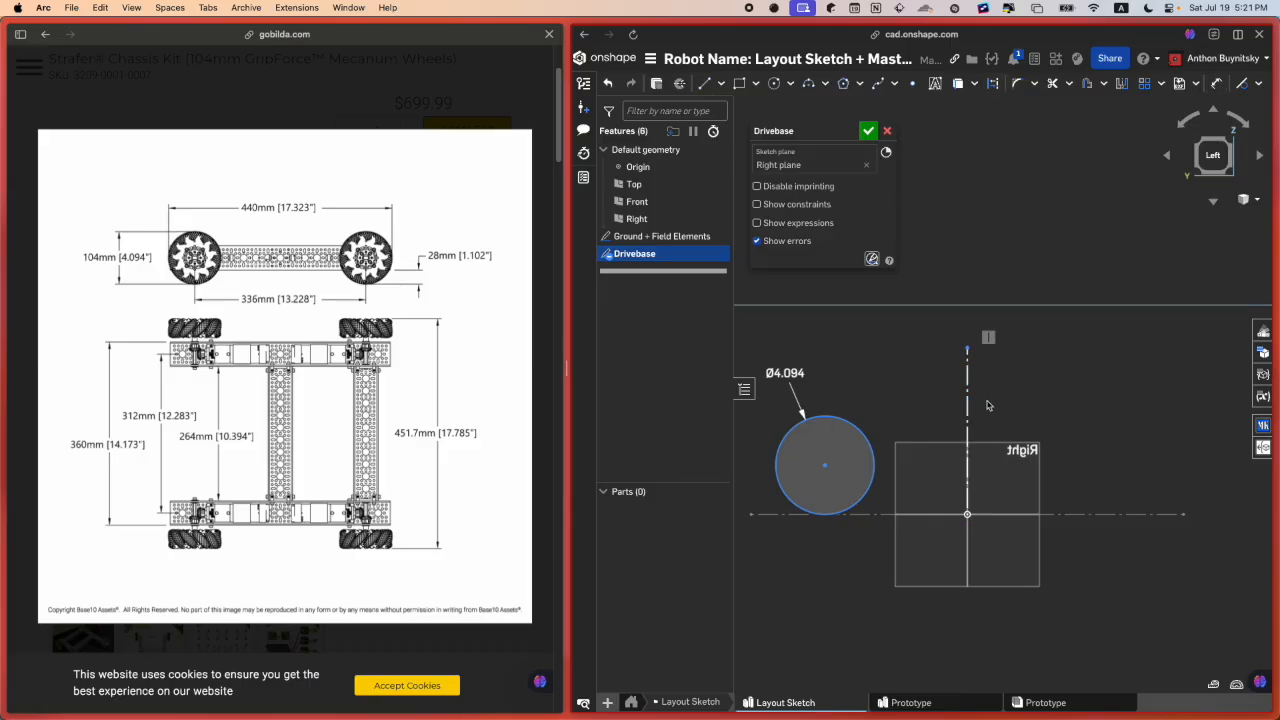
{"action": "mouse_move", "coordinate": [304, 239]}
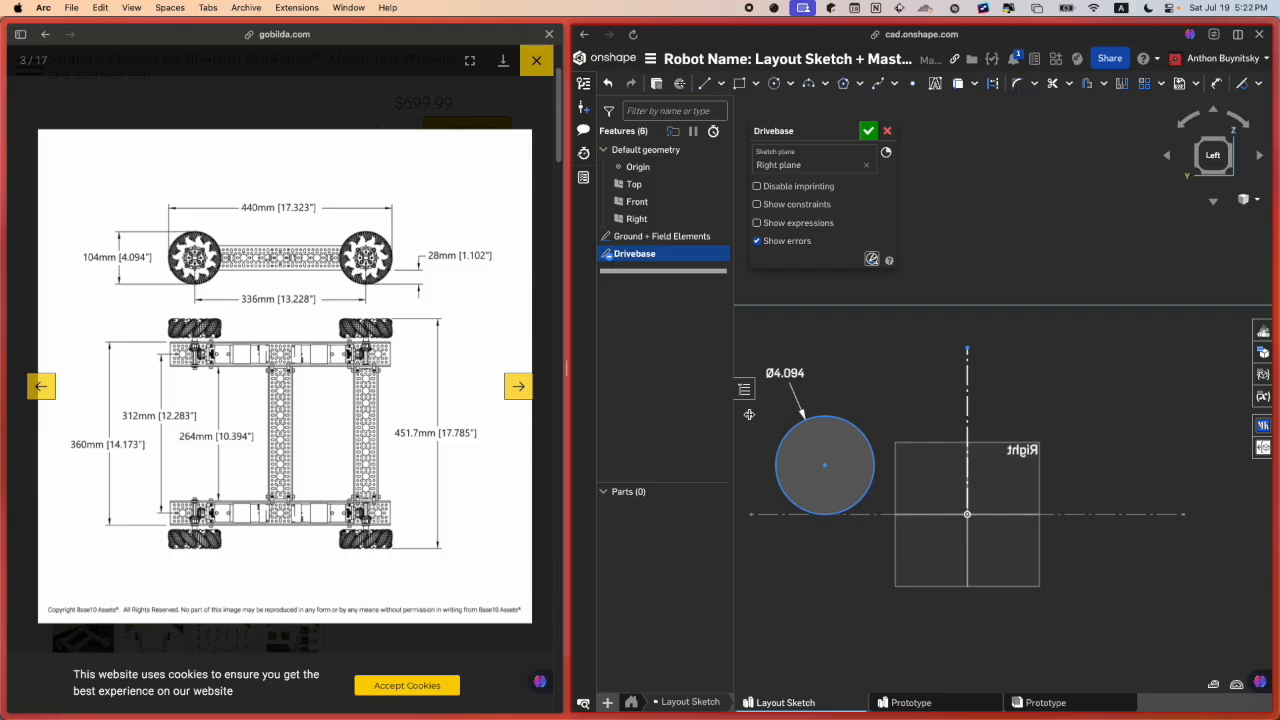
{"action": "left_click", "coordinate": [967, 408]}
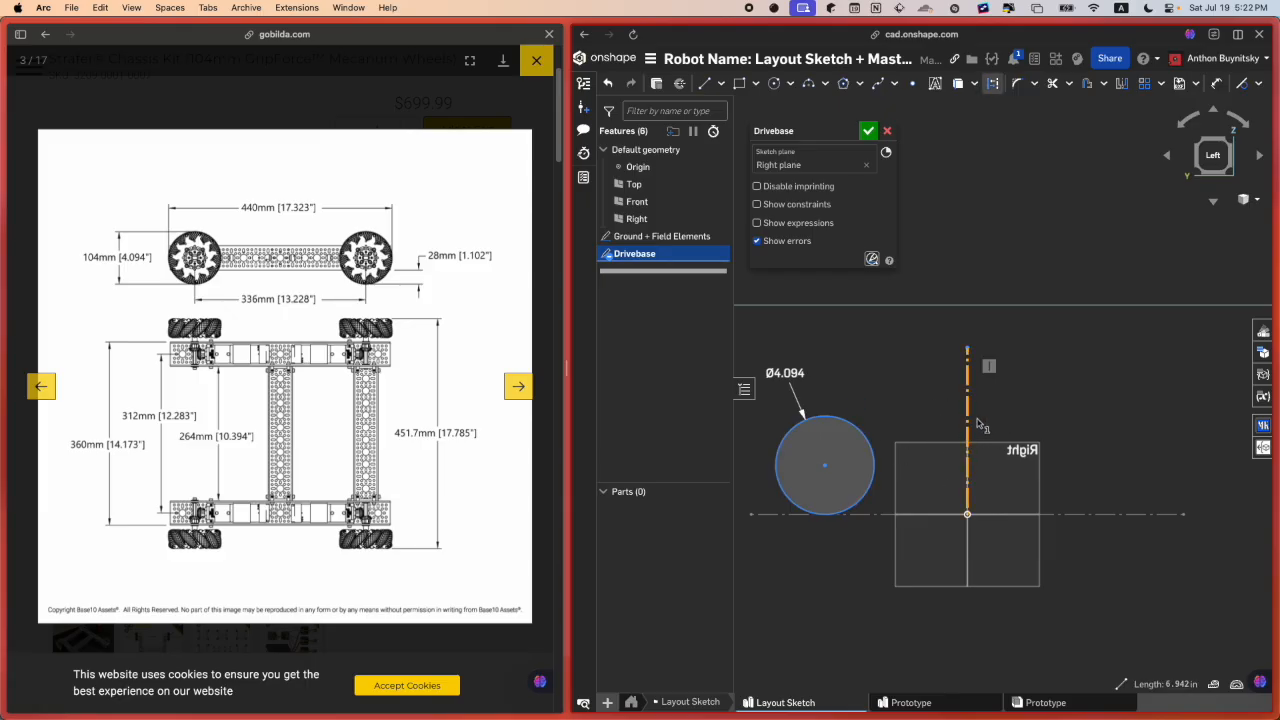
{"action": "left_click", "coordinate": [936, 458]}
{"action": "scroll", "coordinate": [936, 460], "scroll_direction": "down", "scroll_amount": 2}
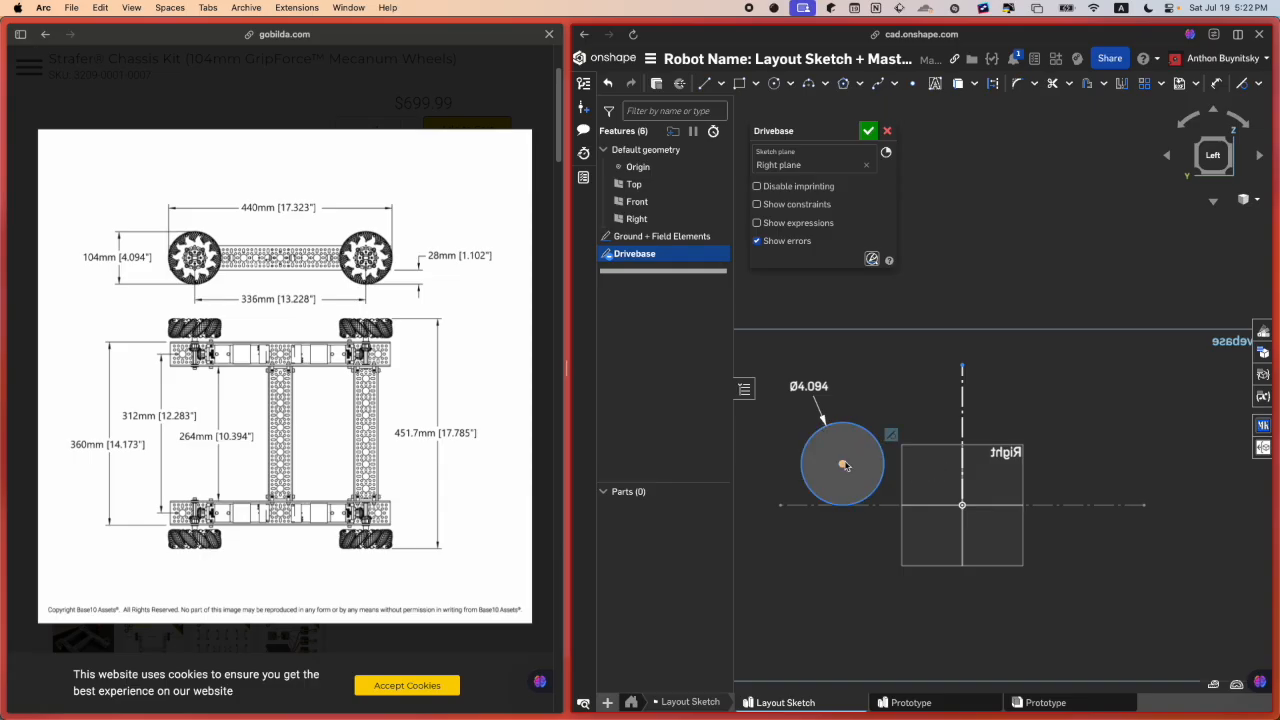
Step: Shift the wheel circle outward along the ground line, away from the vertical construction line
{"action": "mouse_move", "coordinate": [844, 466]}
{"action": "left_mouse_down"}
{"action": "mouse_move", "coordinate": [826, 466]}
{"action": "mouse_move", "coordinate": [886, 466]}
{"action": "mouse_move", "coordinate": [820, 470]}
{"action": "mouse_move", "coordinate": [853, 463]}
{"action": "left_mouse_up"}
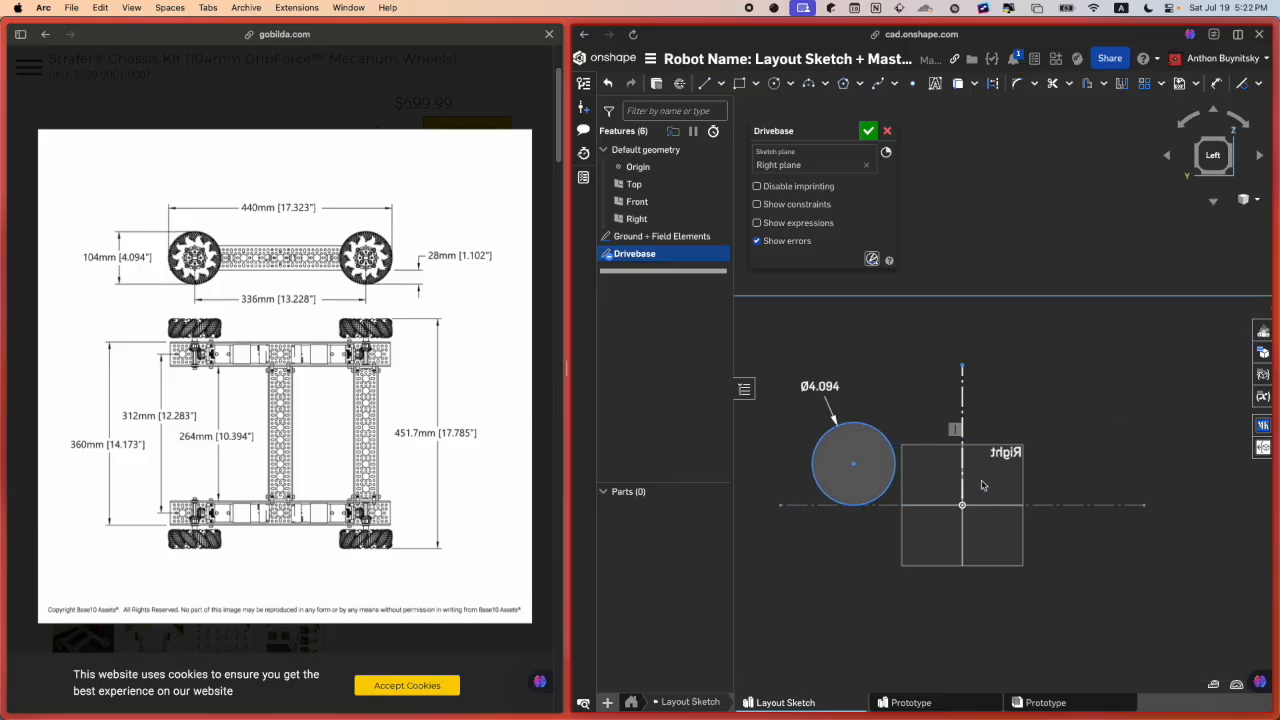
{"action": "scroll", "coordinate": [982, 482], "scroll_direction": "up", "scroll_amount": 2}
{"action": "key", "text": "c"}
{"action": "scroll", "coordinate": [977, 469], "scroll_direction": "down", "scroll_amount": 2}
{"action": "key", "text": "Escape"}
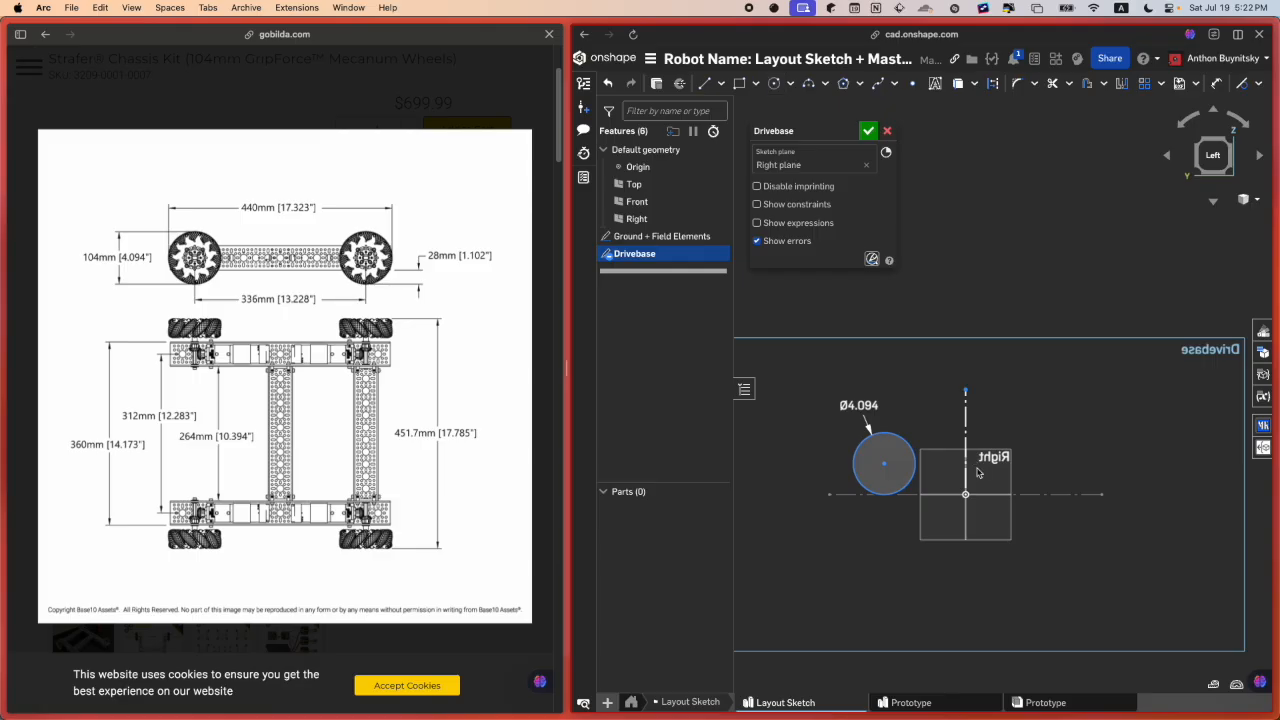
{"action": "left_click_drag", "start_coordinate": [884, 465], "coordinate": [843, 463]}
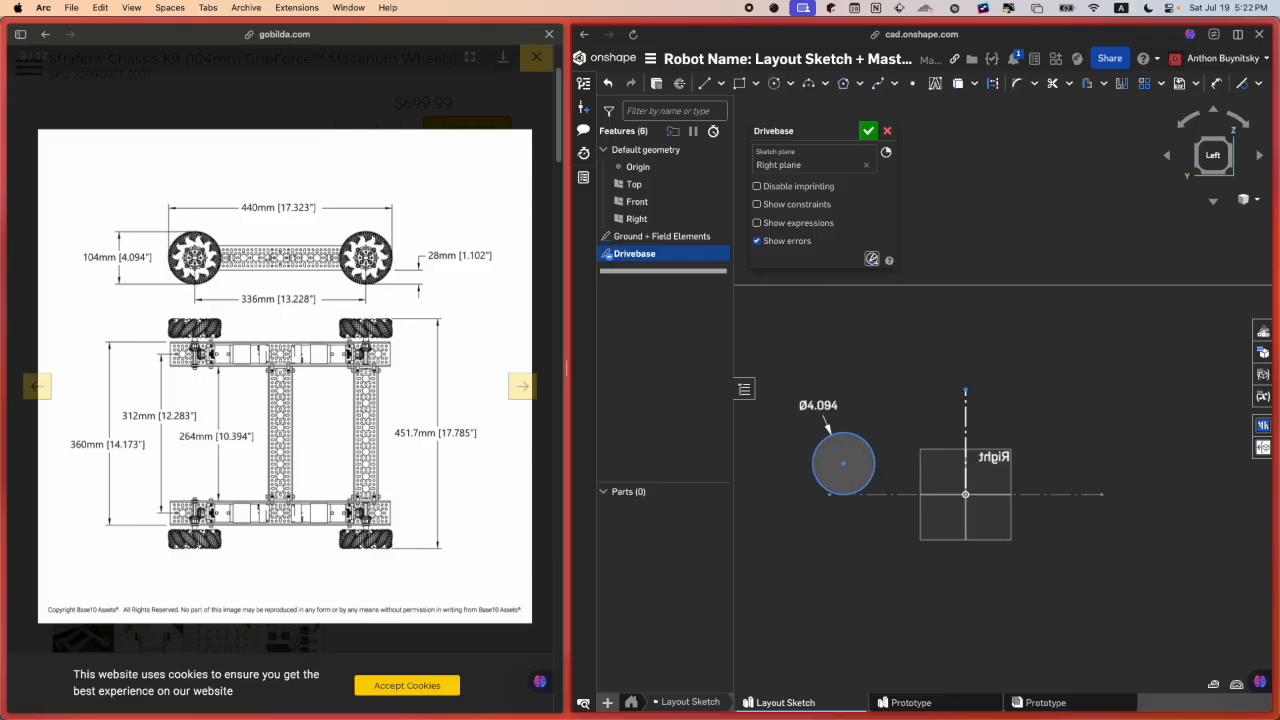
Step: Dimension the wheel centre's horizontal distance from the vertical construction line at half of 336 mm (6.614 in)
{"action": "key", "text": "d"}
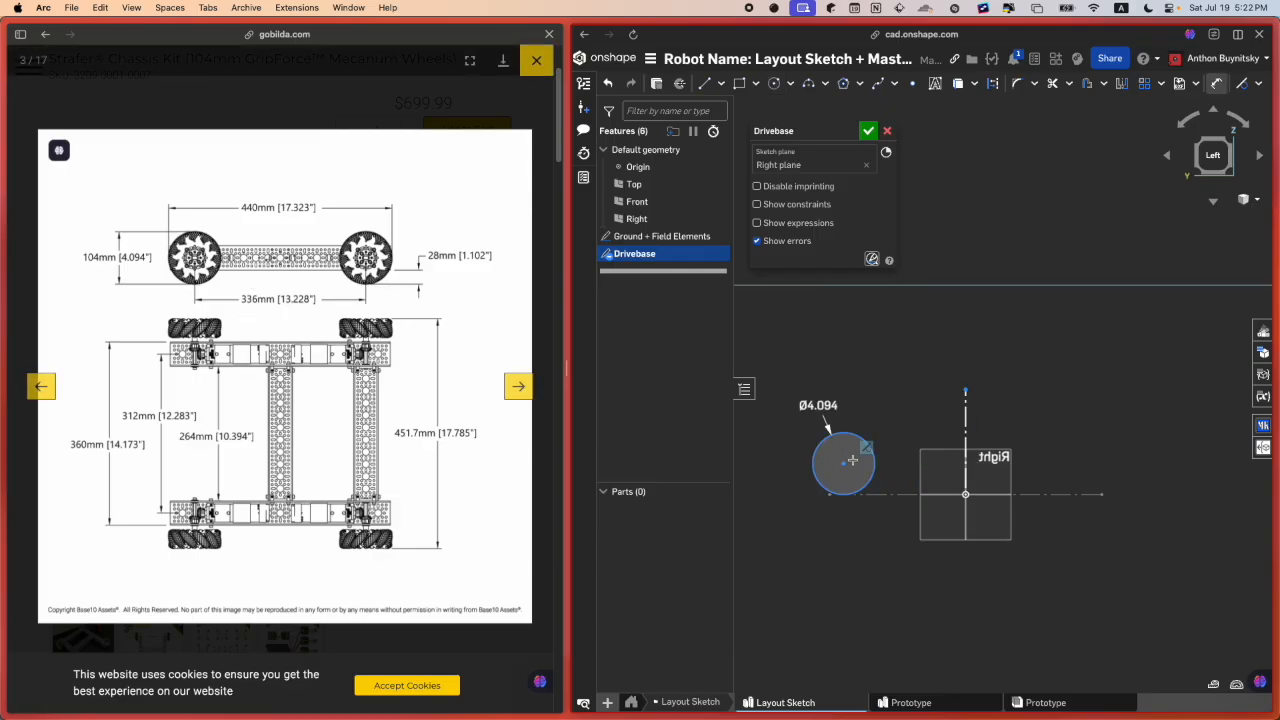
{"action": "left_click", "coordinate": [845, 462]}
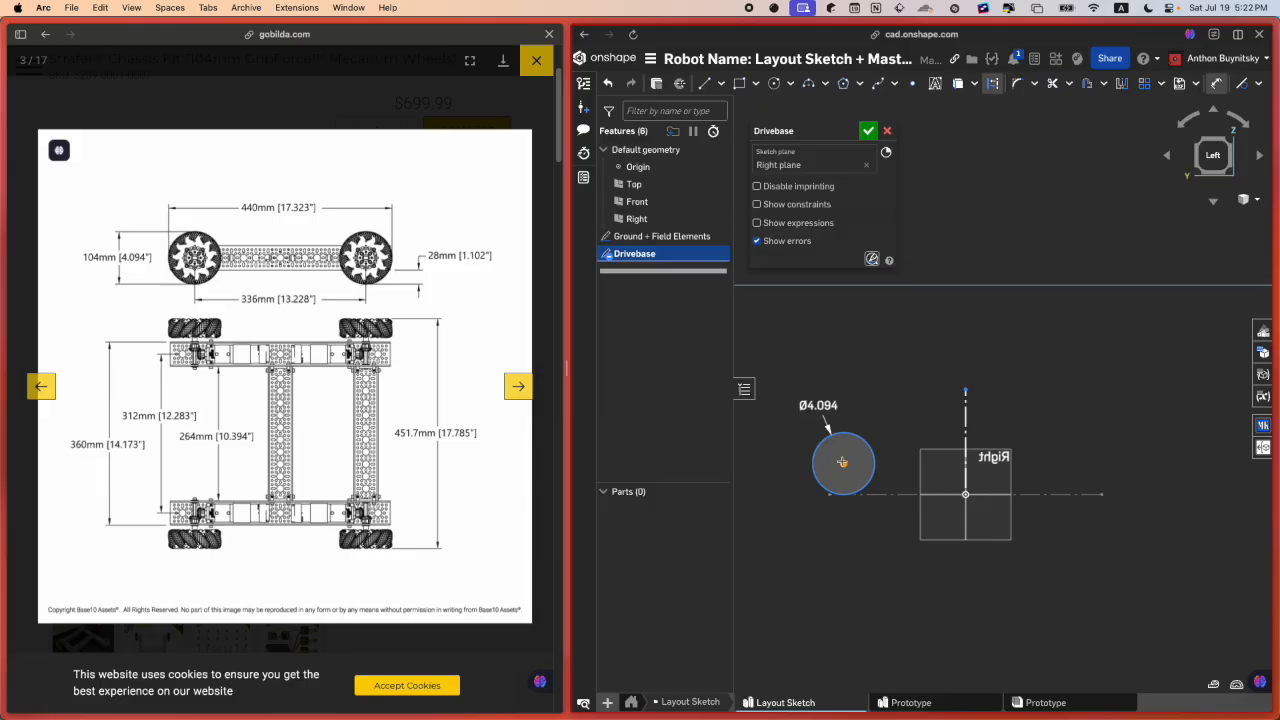
{"action": "left_click", "coordinate": [964, 436]}
{"action": "left_click", "coordinate": [922, 608]}
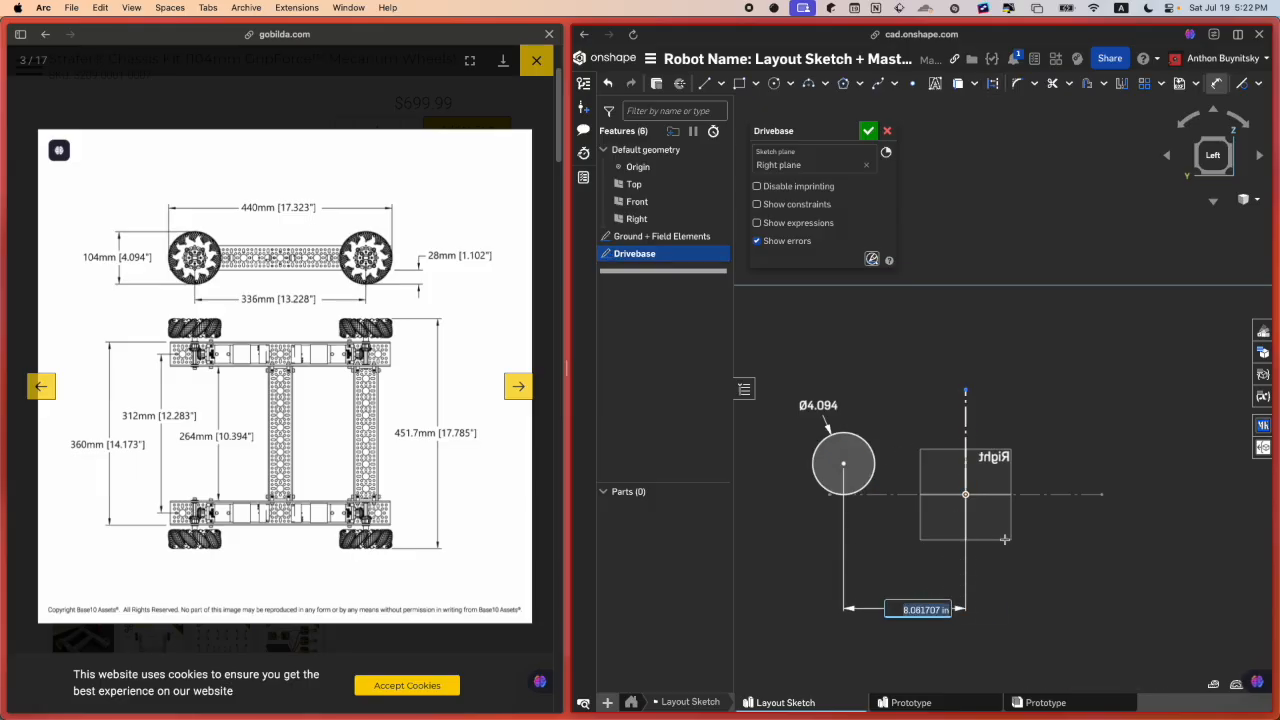
{"action": "type", "text": "33"}
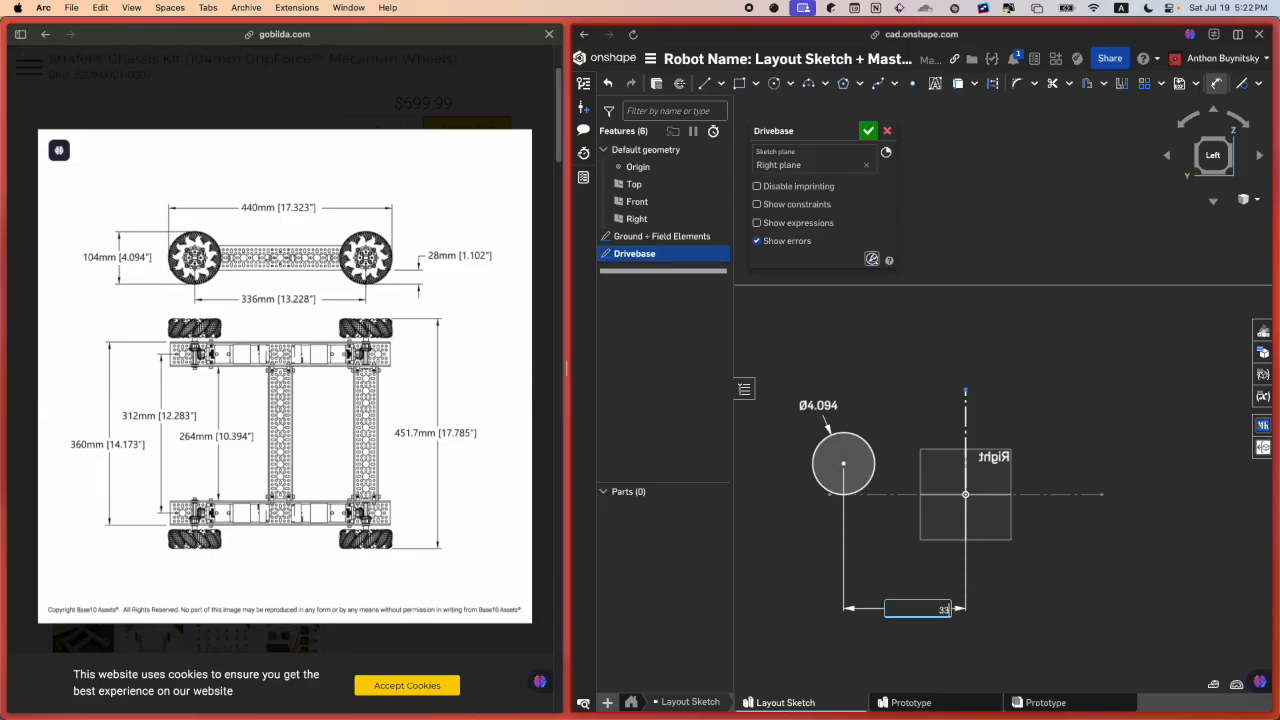
{"action": "type", "text": "6mm"}
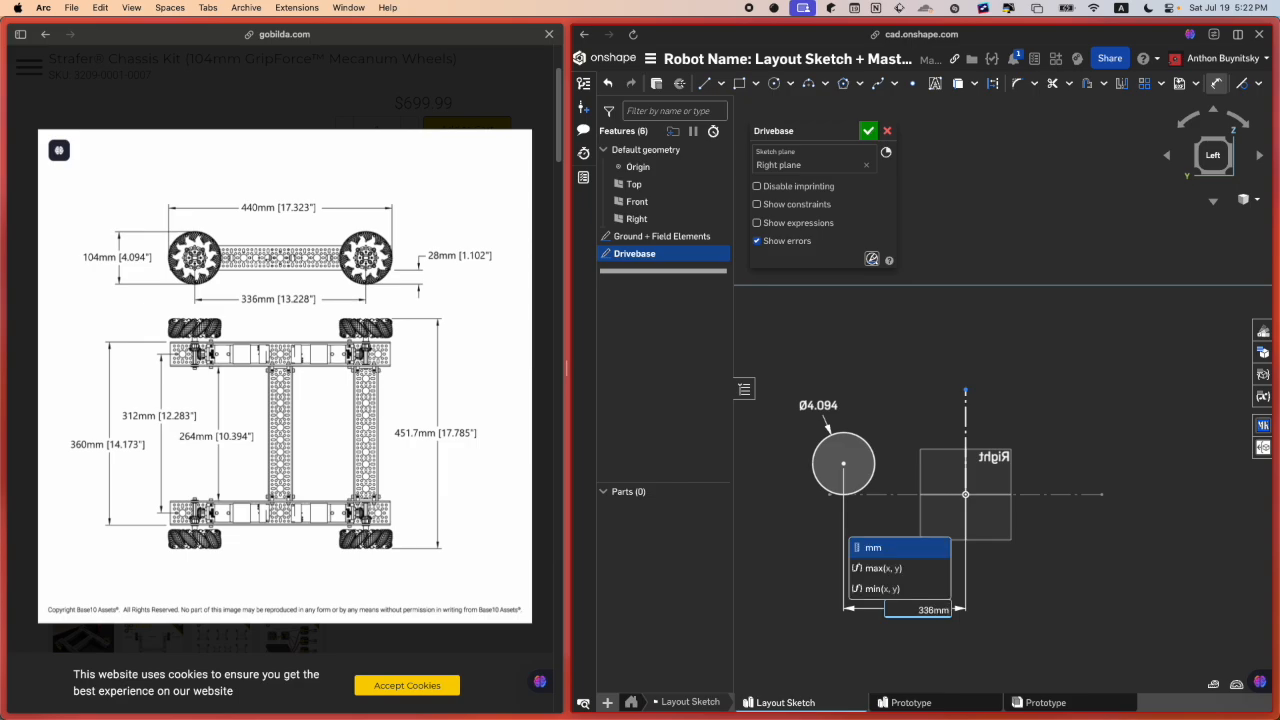
{"action": "key", "text": "Return"}
{"action": "key", "text": "Return"}
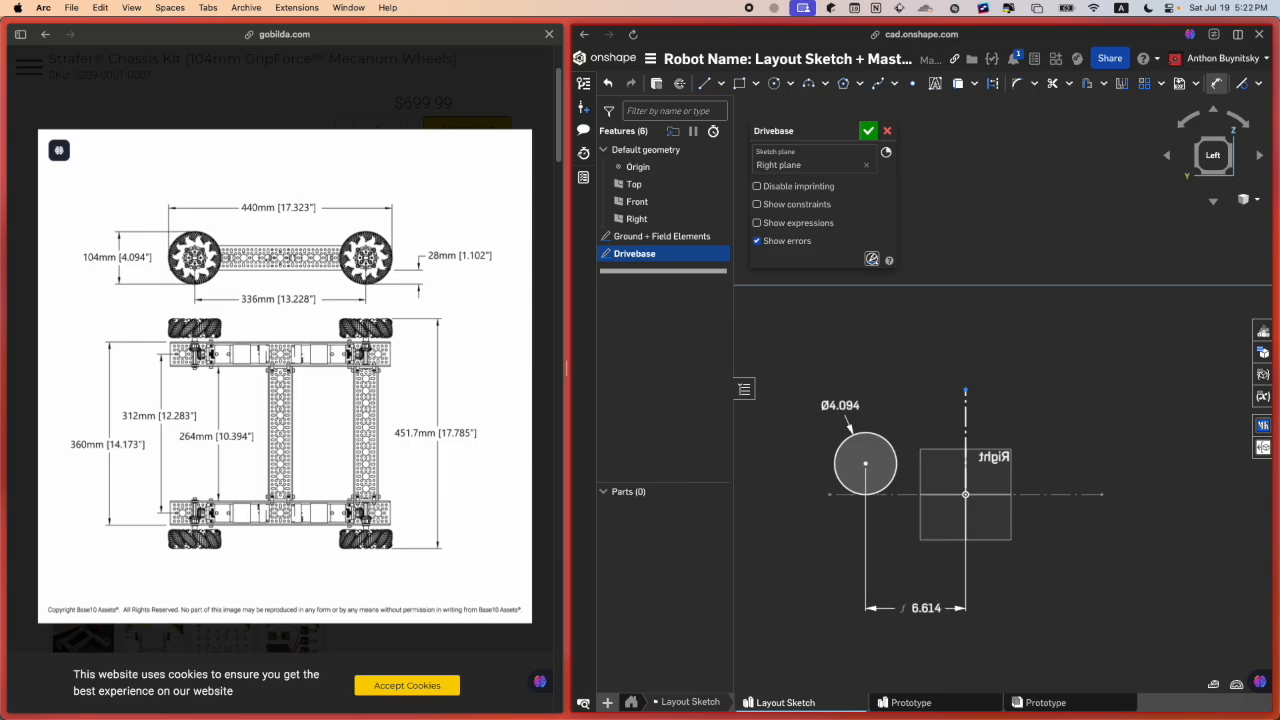
{"action": "scroll", "coordinate": [977, 580], "scroll_direction": "down", "scroll_amount": 3}
{"action": "scroll", "coordinate": [977, 580], "scroll_direction": "up", "scroll_amount": 1}
{"action": "key", "text": "Escape"}
Step: Mirror the wheel circle across the vertical construction line to make the second wheel
{"action": "middle_click_drag", "start_coordinate": [975, 585], "coordinate": [953, 557]}
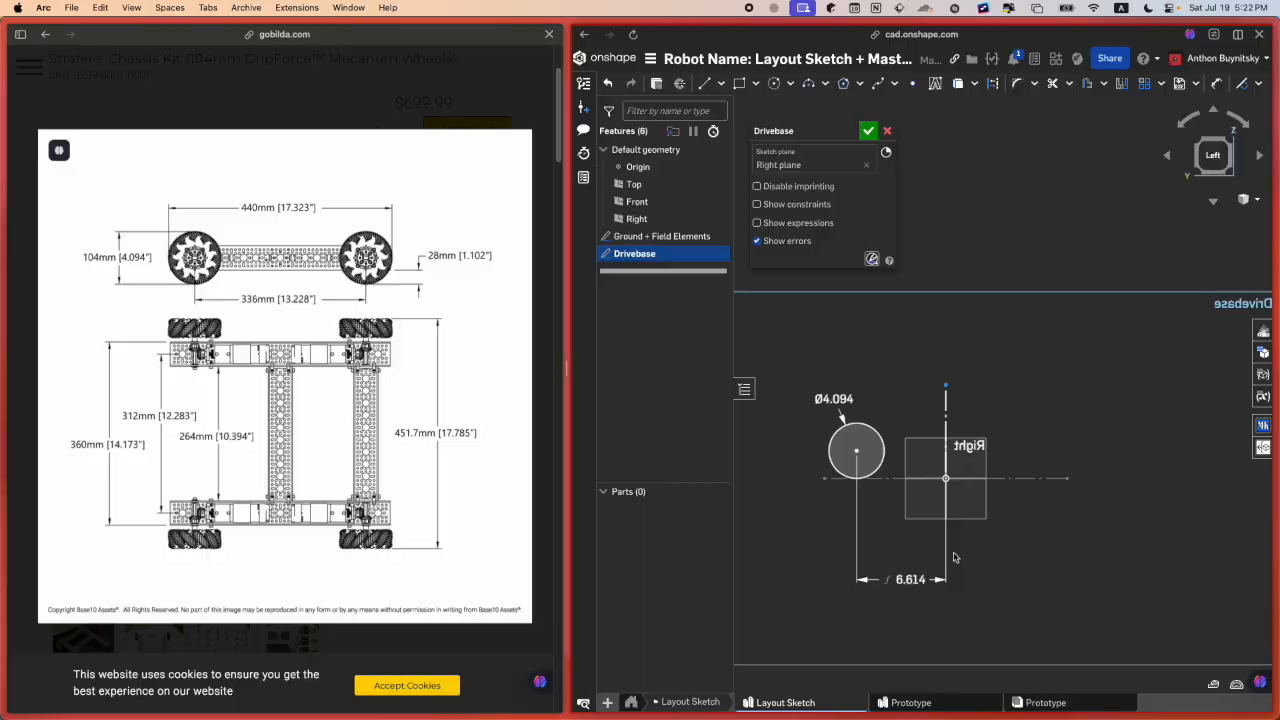
{"action": "scroll", "coordinate": [1007, 490], "scroll_direction": "up", "scroll_amount": 1}
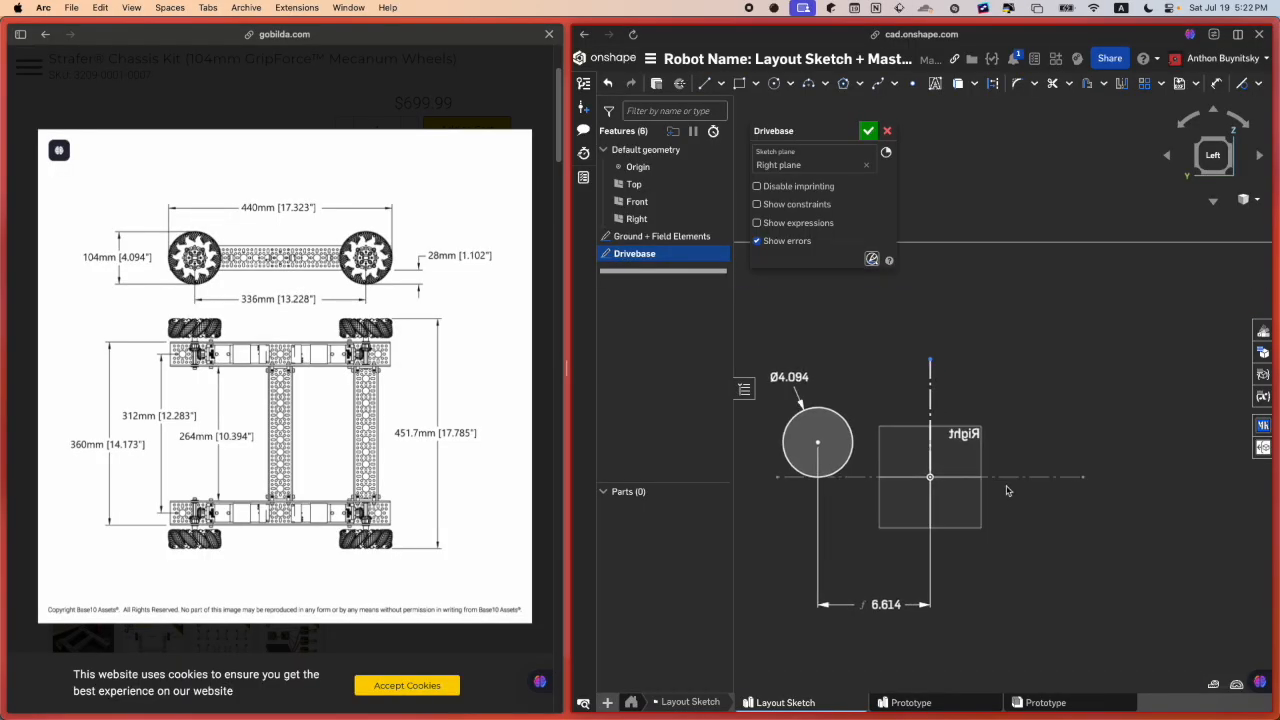
{"action": "left_click", "coordinate": [1121, 83]}
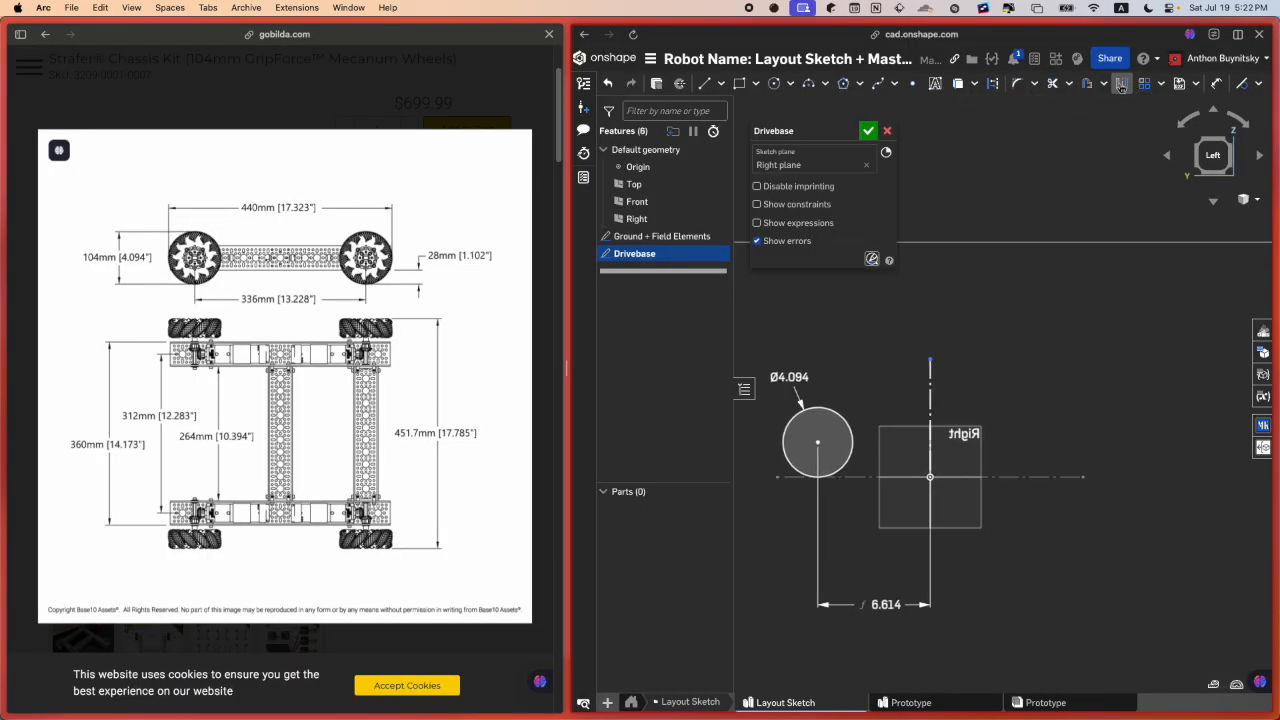
{"action": "left_click", "coordinate": [931, 400]}
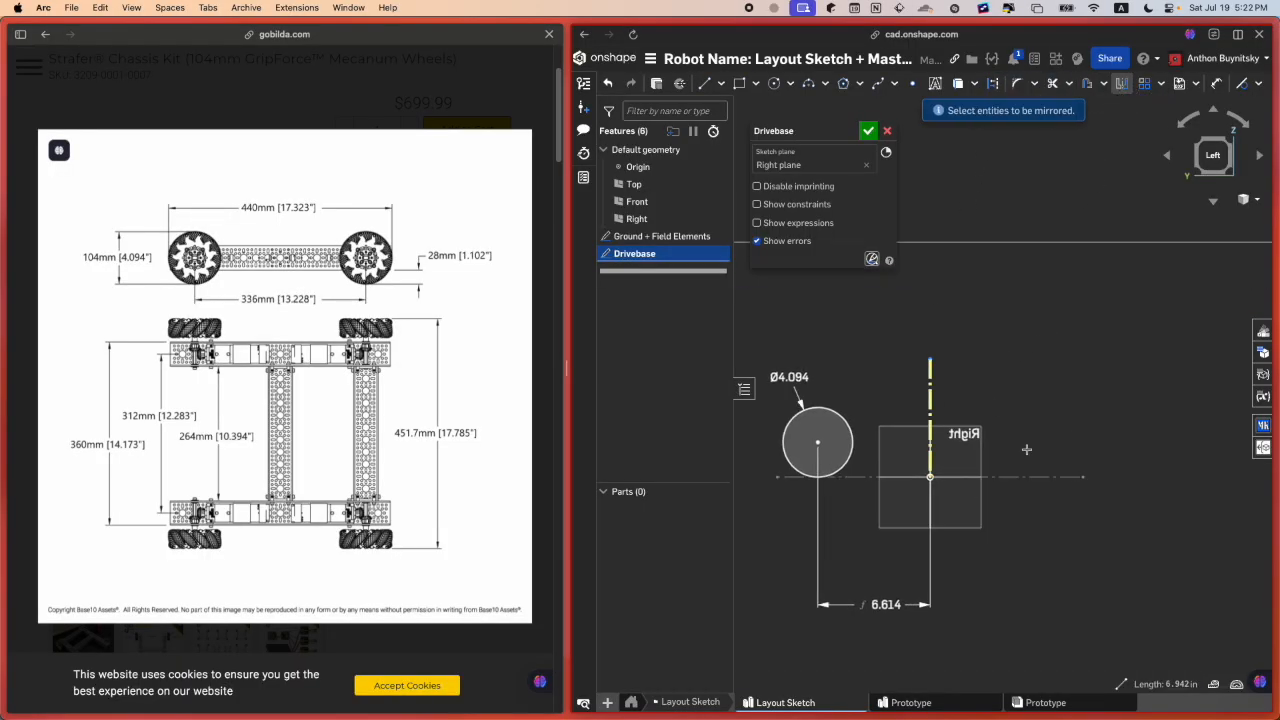
{"action": "left_click", "coordinate": [846, 418]}
{"action": "key", "text": "Escape"}
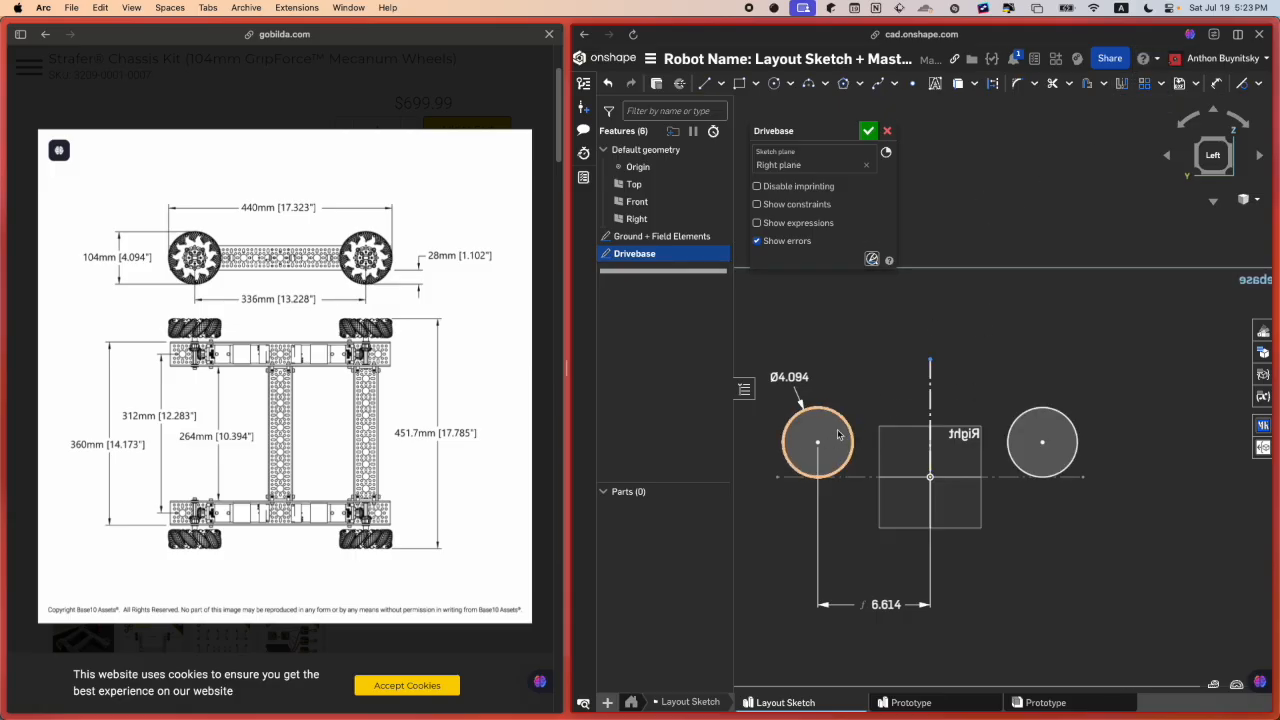
Step: Measure the distance between the two wheel centres and compare it with the schematic's wheelbase
{"action": "left_click", "coordinate": [817, 442]}
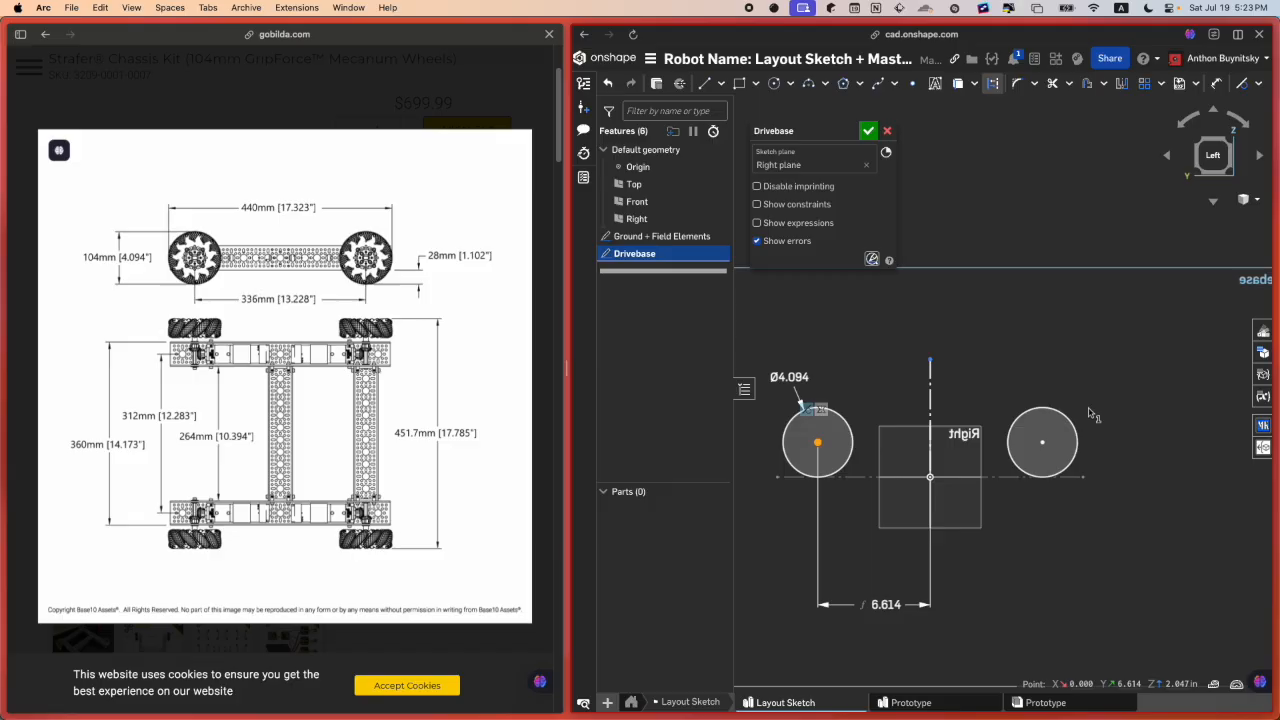
{"action": "left_click", "coordinate": [1042, 442]}
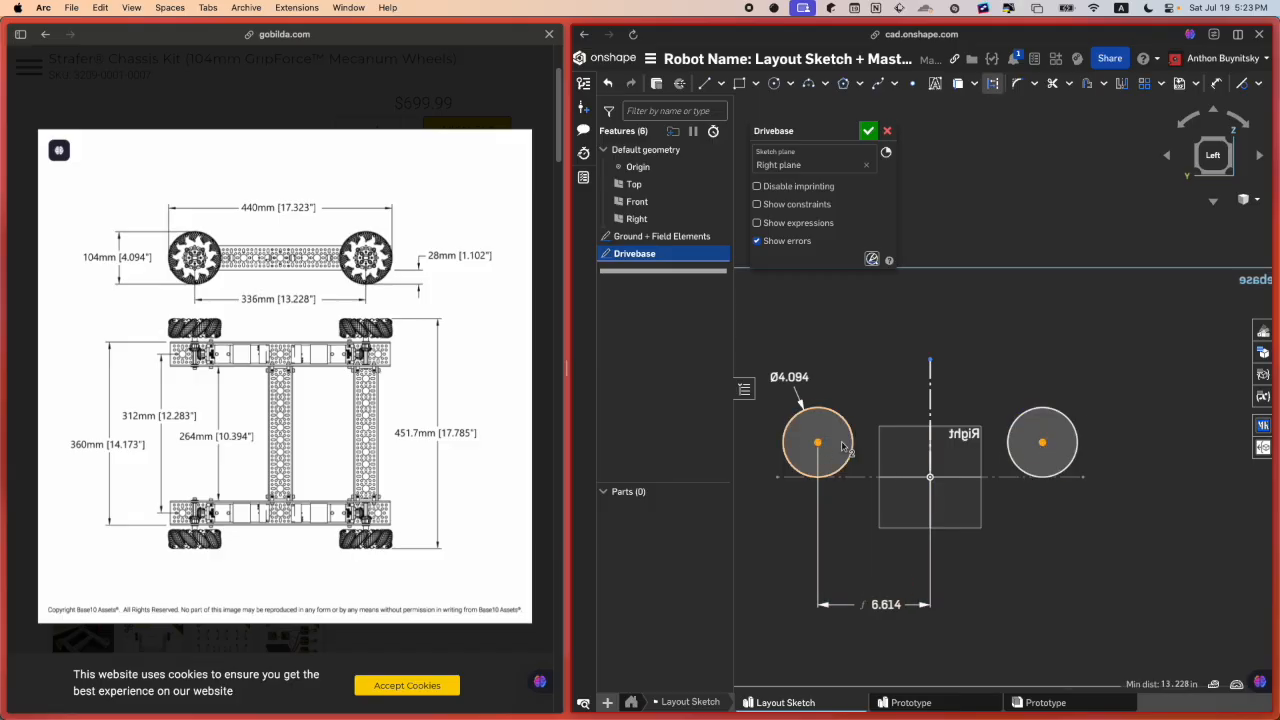
{"action": "key", "text": "Escape"}
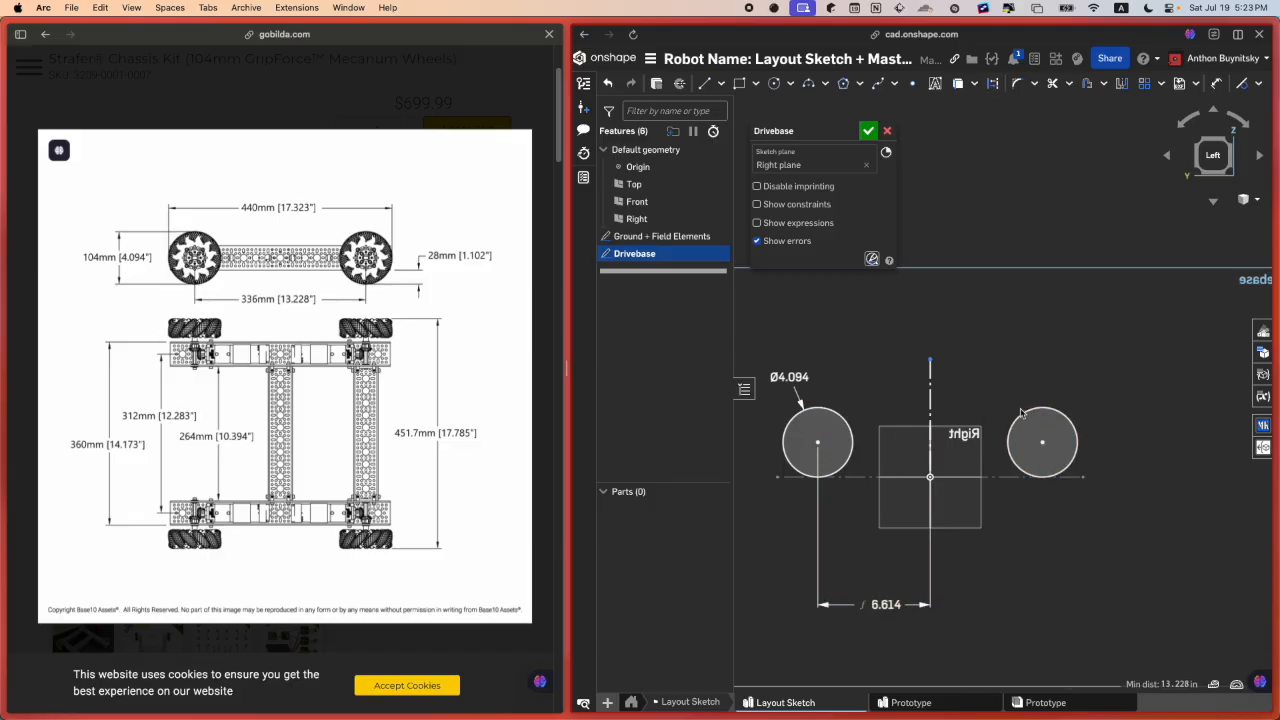
{"action": "left_click", "coordinate": [818, 444]}
{"action": "left_click", "coordinate": [1044, 443]}
{"action": "key", "text": "="}
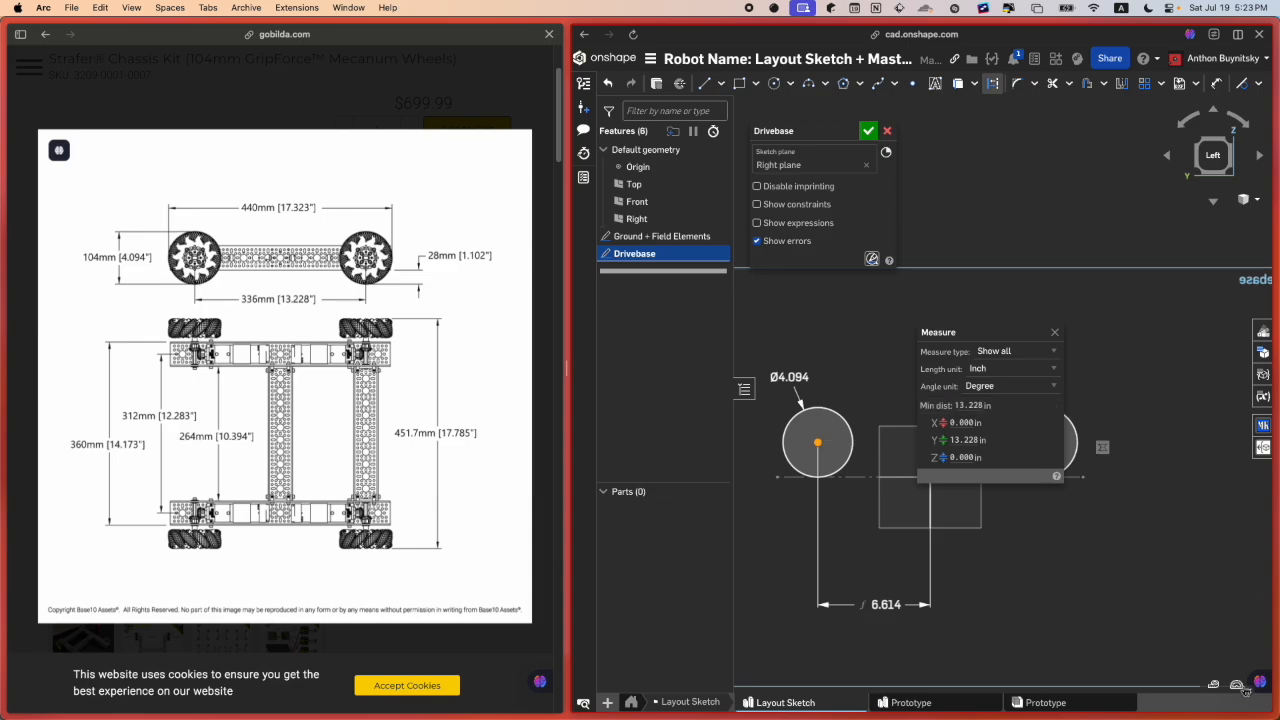
{"action": "mouse_move", "coordinate": [958, 406]}
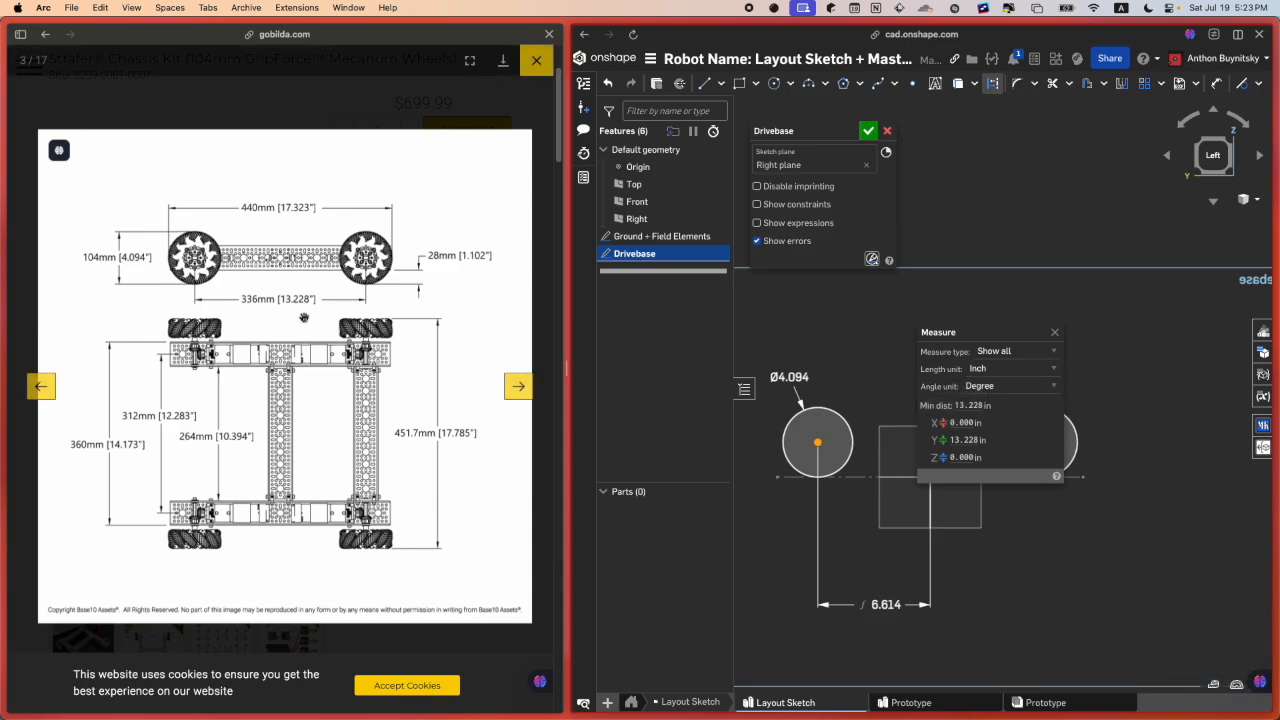
{"action": "left_click", "coordinate": [1053, 336]}
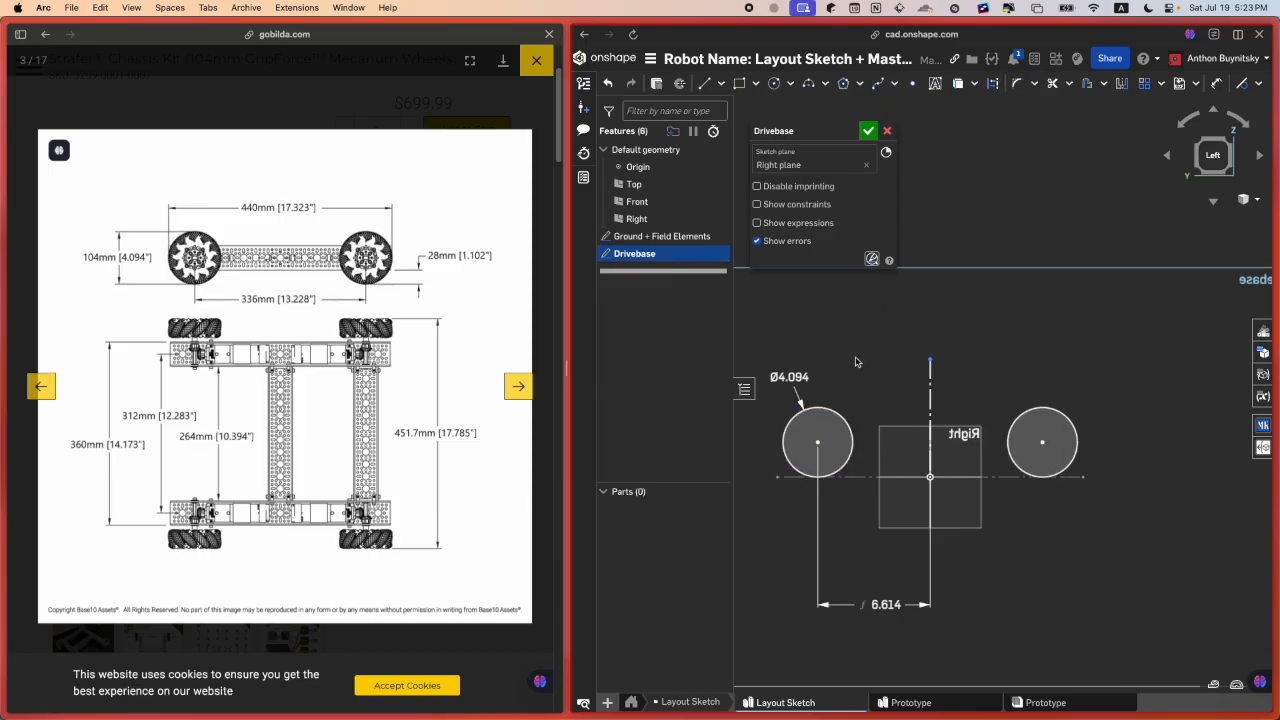
{"action": "key", "text": "g"}
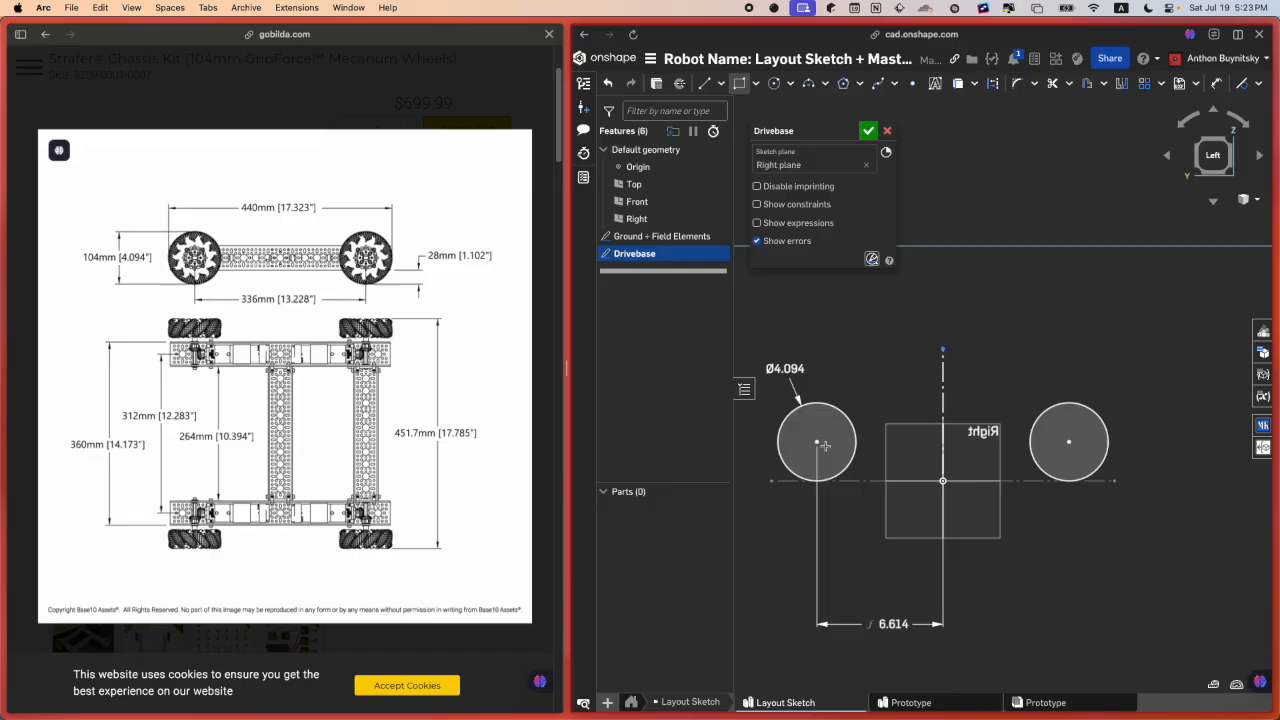
{"action": "scroll", "coordinate": [818, 441], "scroll_direction": "up", "scroll_amount": 3}
{"action": "mouse_move", "coordinate": [254, 296]}
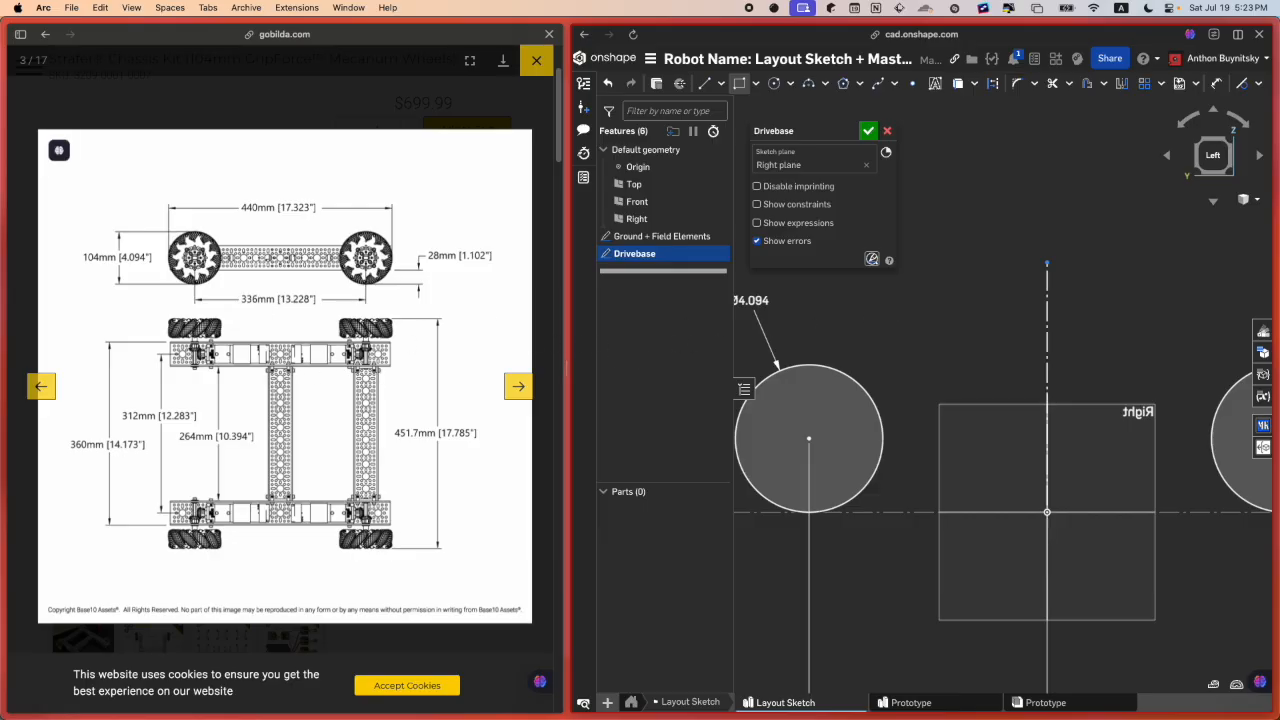
{"action": "mouse_move", "coordinate": [2, 200]}
{"action": "left_click", "coordinate": [92, 437]}
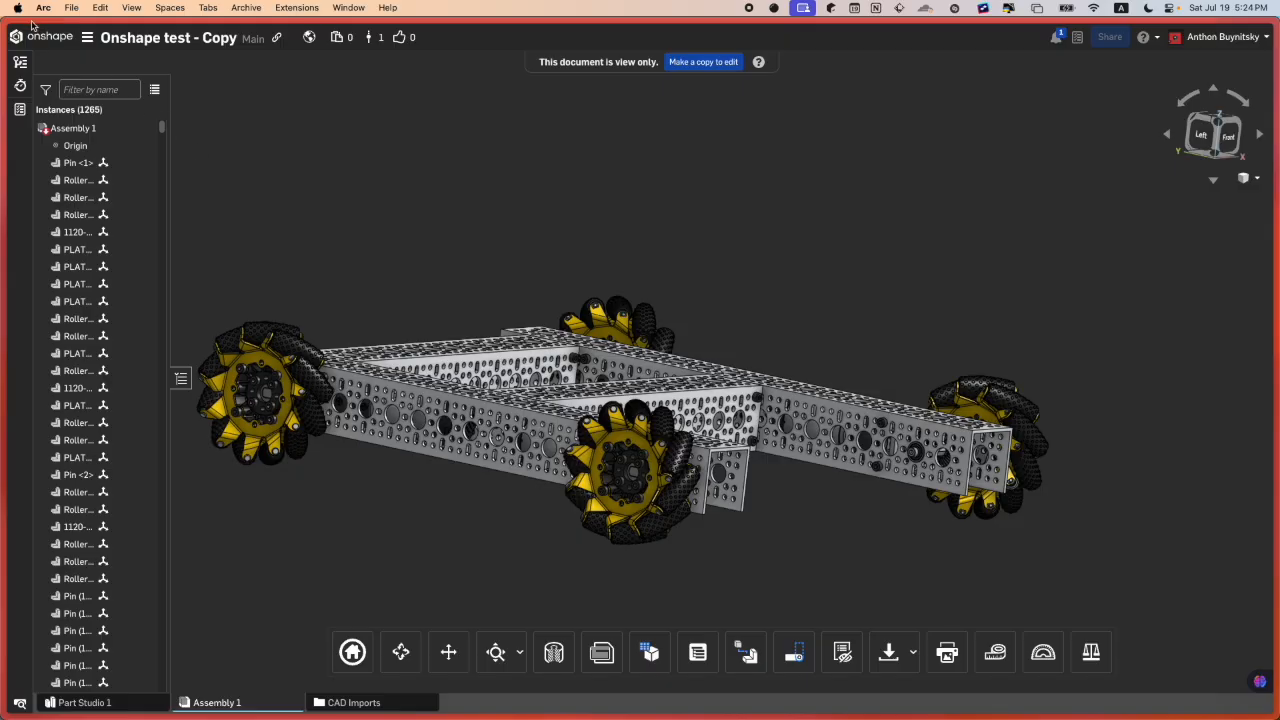
{"action": "left_click", "coordinate": [33, 38]}
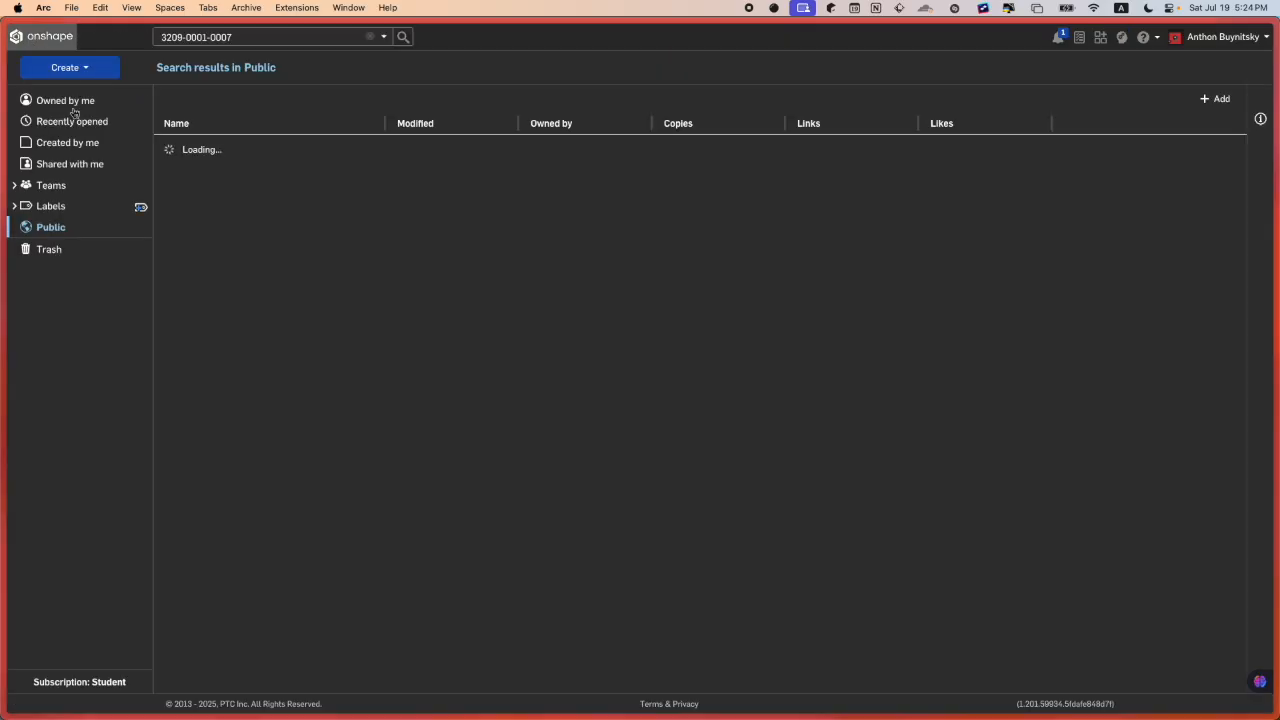
{"action": "left_click", "coordinate": [68, 232]}
{"action": "left_click", "coordinate": [245, 37]}
{"action": "key", "text": "super+v"}
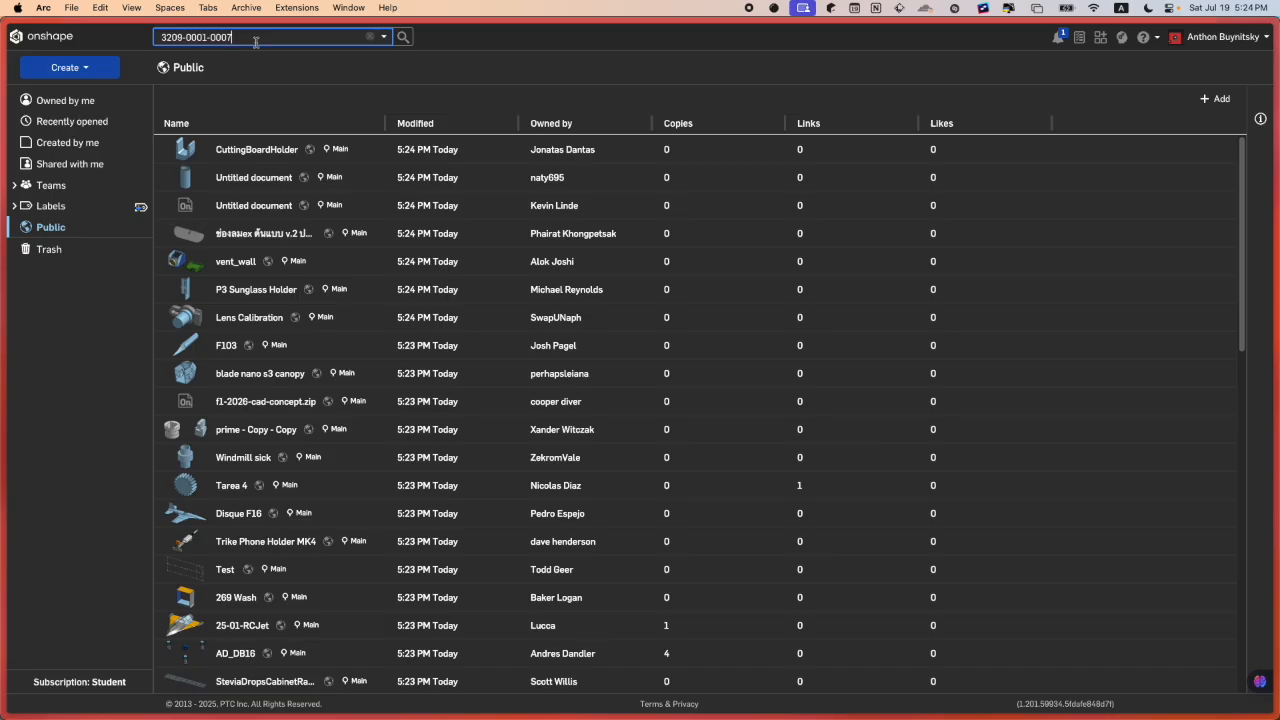
{"action": "key", "text": "Return"}
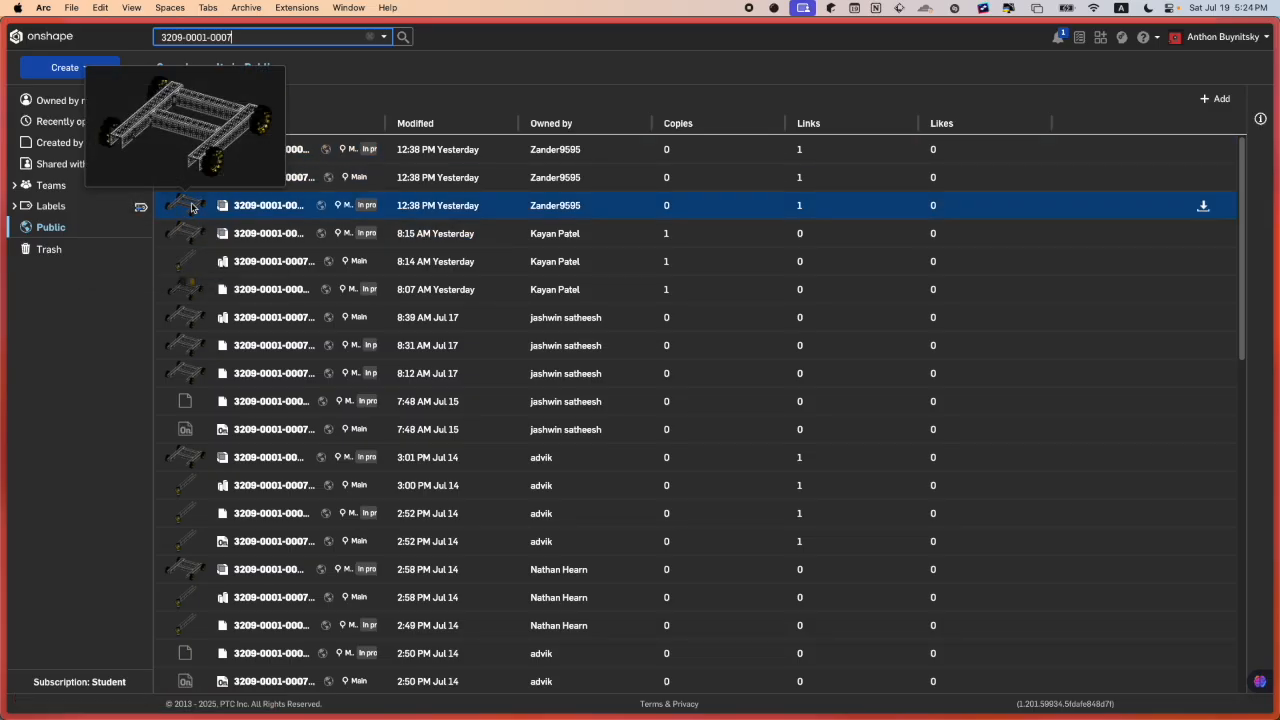
{"action": "double_click", "coordinate": [195, 208]}
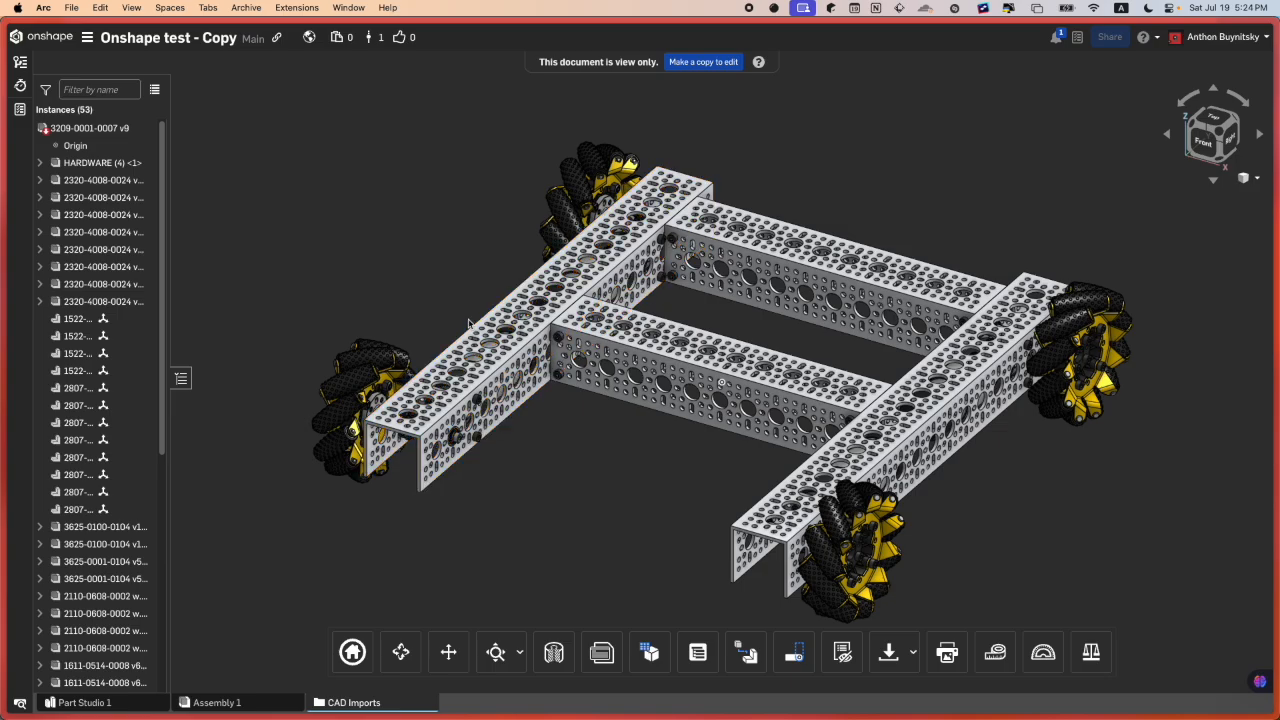
Step: Measure the length of the side U-channel's long upper edge, with the length unit set to Millimeter
{"action": "scroll", "coordinate": [414, 410], "scroll_direction": "up", "scroll_amount": 5}
{"action": "key", "text": "f"}
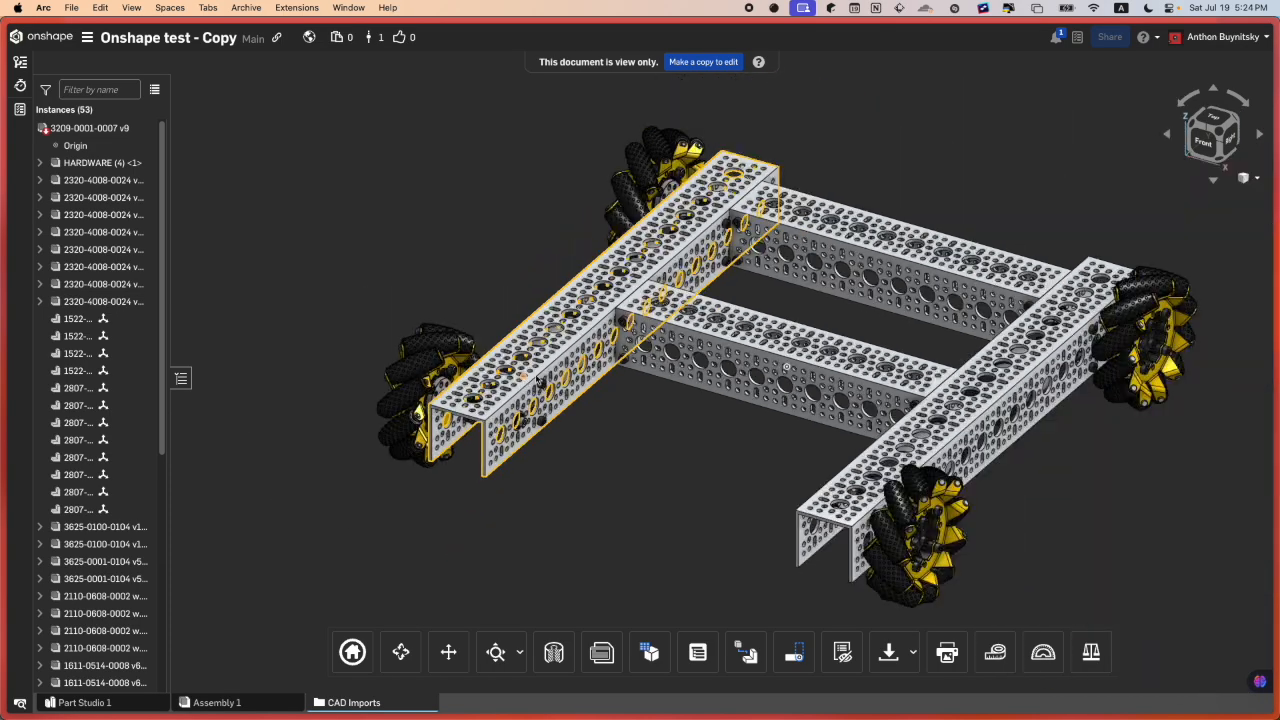
{"action": "left_click", "coordinate": [1226, 152]}
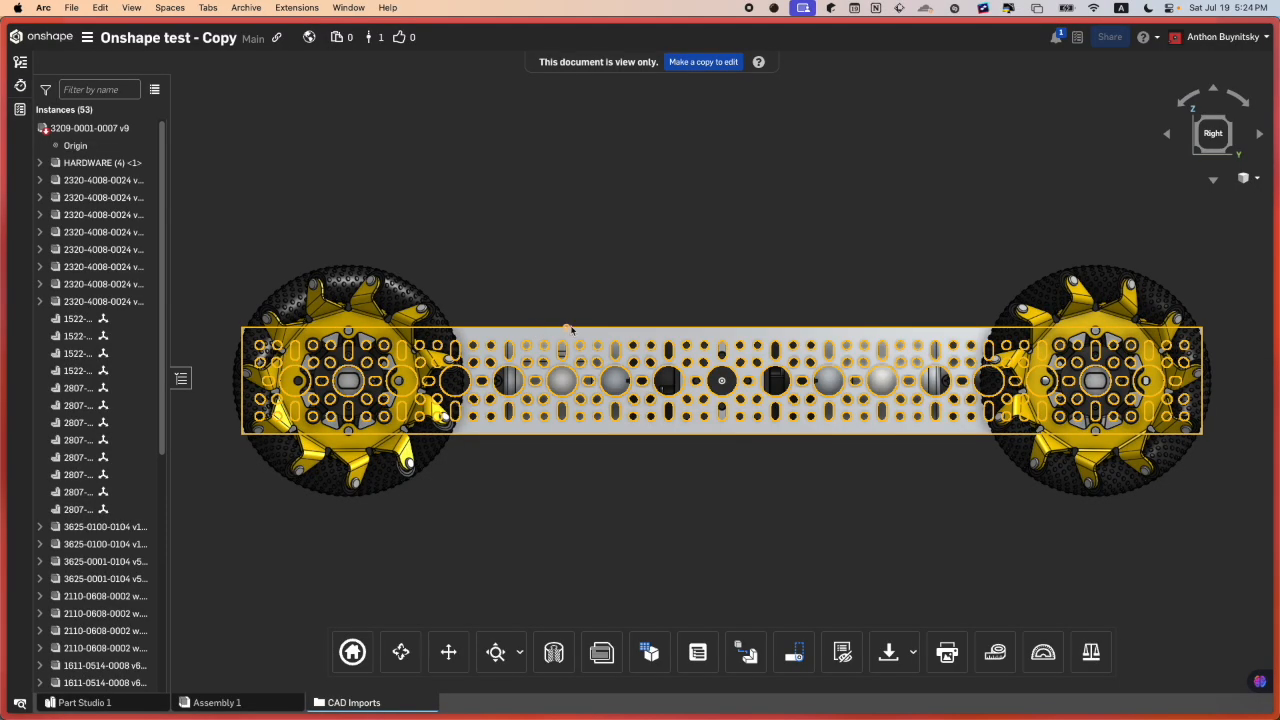
{"action": "scroll", "coordinate": [568, 327], "scroll_direction": "up", "scroll_amount": 1}
{"action": "right_click_drag", "start_coordinate": [568, 327], "coordinate": [571, 365]}
{"action": "left_click", "coordinate": [570, 329]}
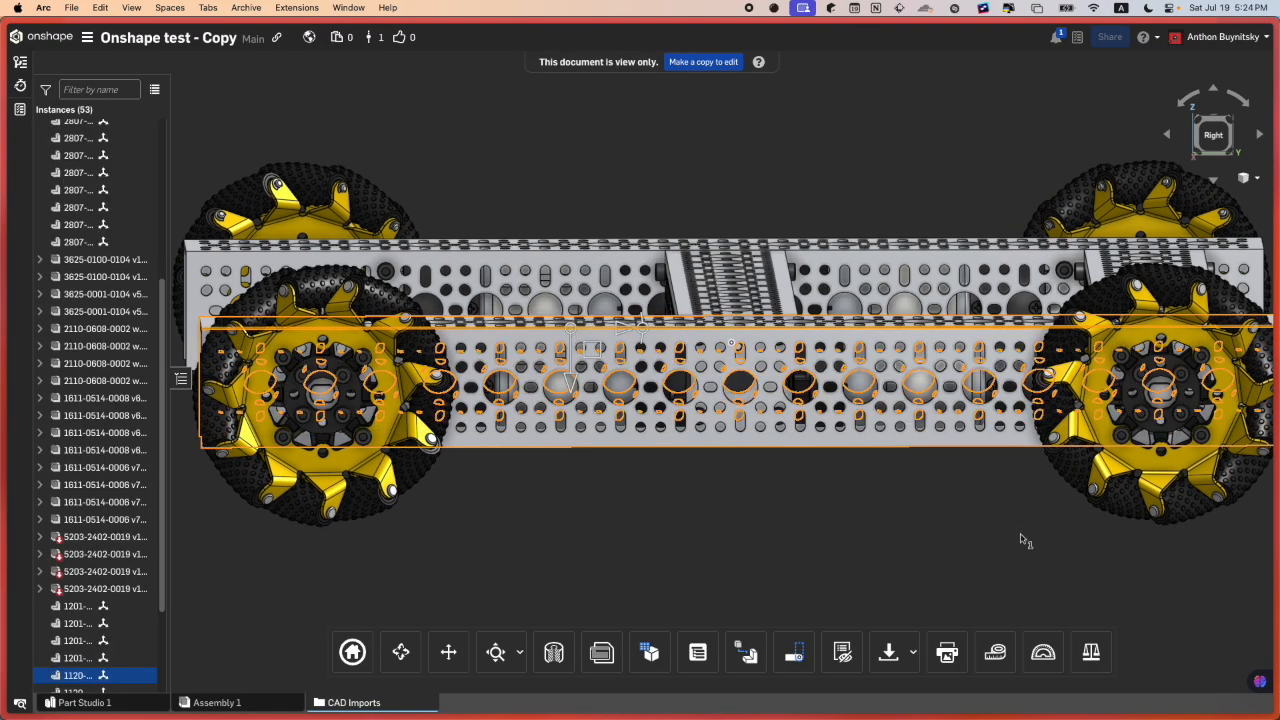
{"action": "key", "text": "shift+m"}
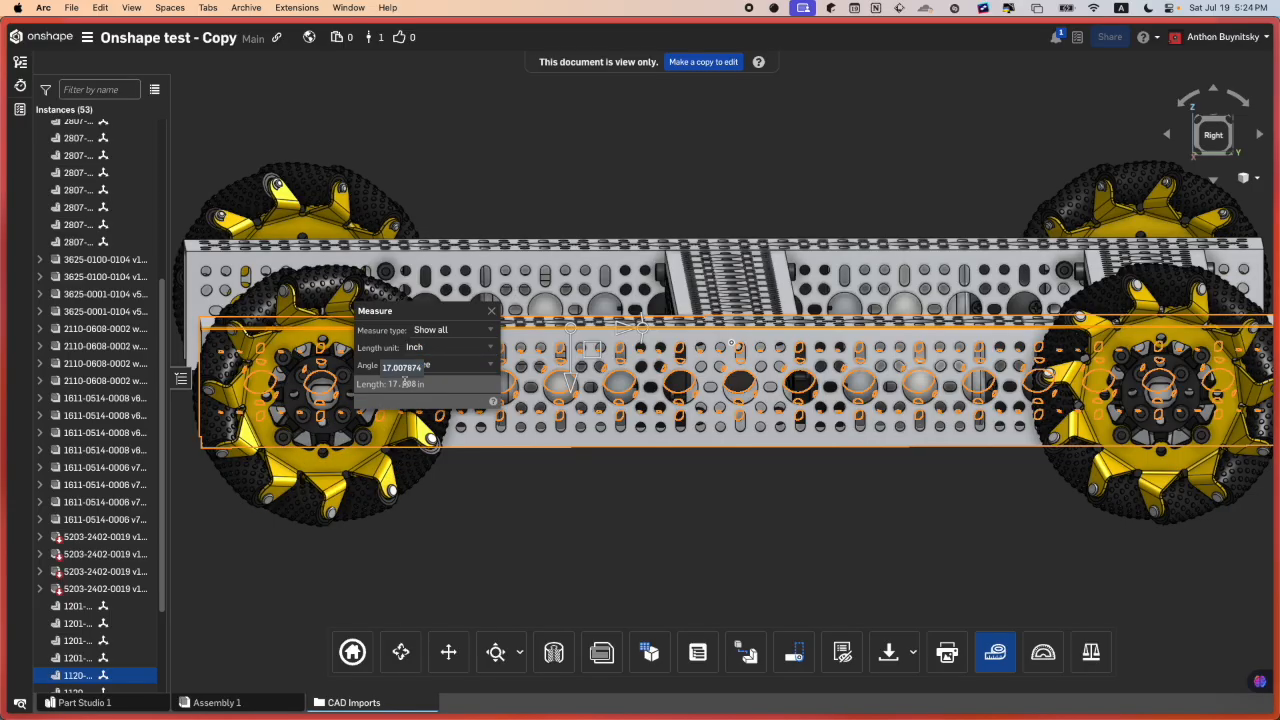
{"action": "left_click", "coordinate": [404, 383]}
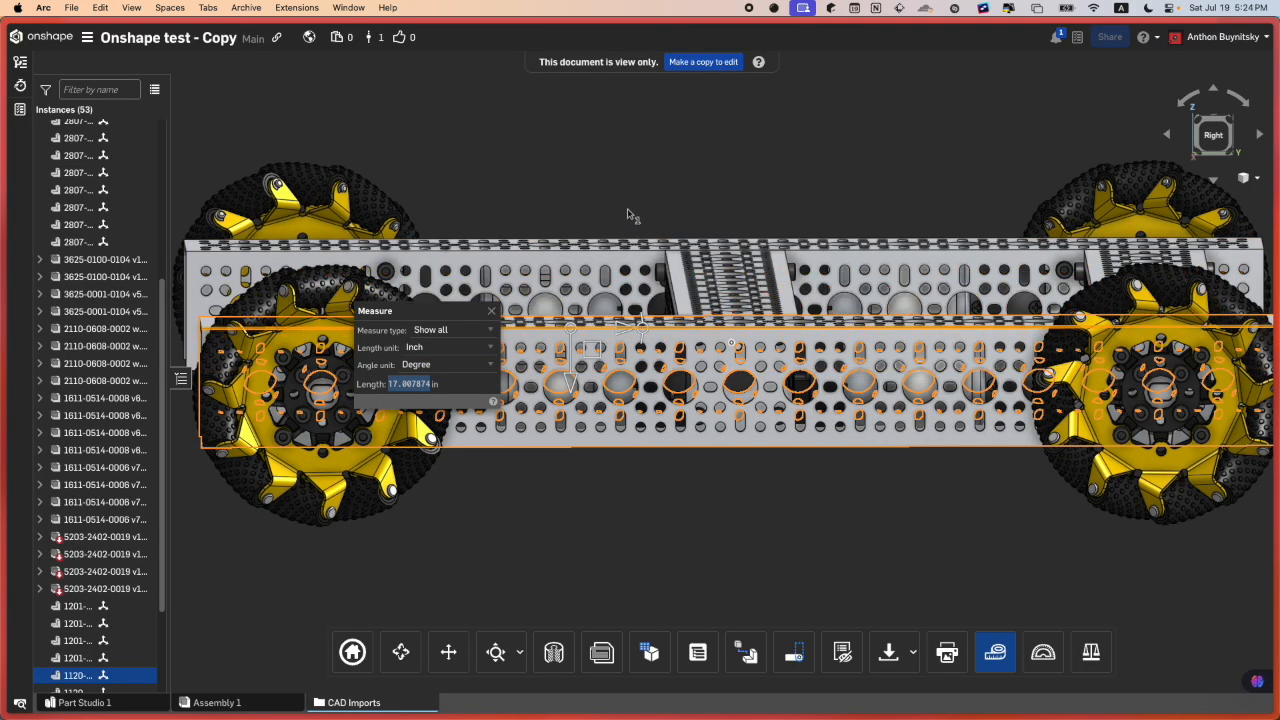
{"action": "mouse_move", "coordinate": [3, 445]}
{"action": "left_click", "coordinate": [430, 347]}
{"action": "left_click", "coordinate": [431, 376]}
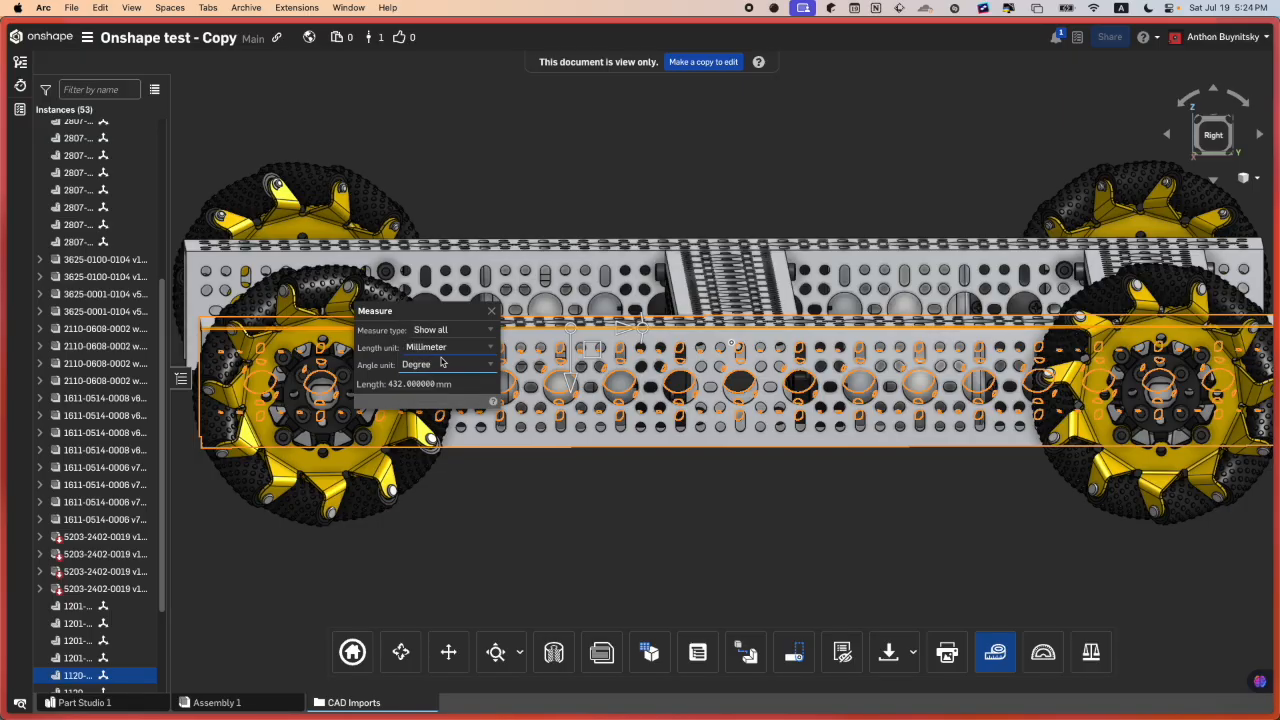
Step: Return to the layout sketch and draw a vertical line about 3 in long just outboard of the dimensioned wheel
{"action": "mouse_move", "coordinate": [3, 380]}
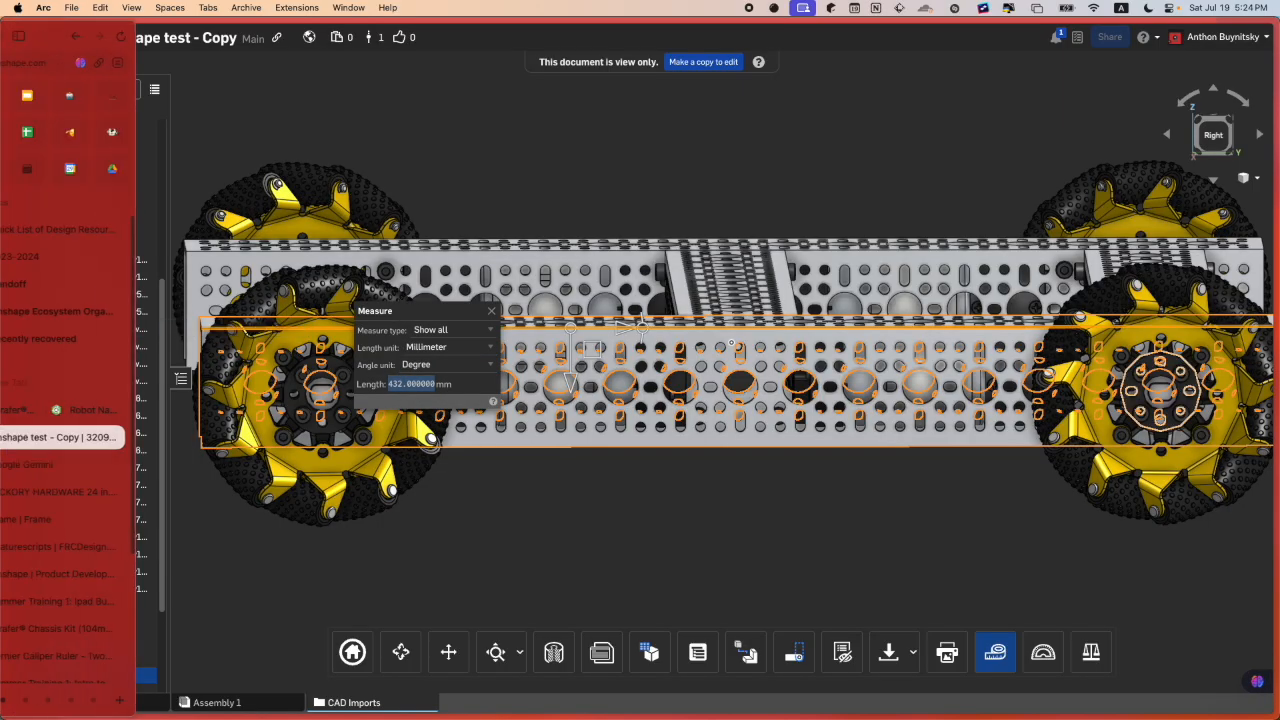
{"action": "left_click", "coordinate": [107, 413]}
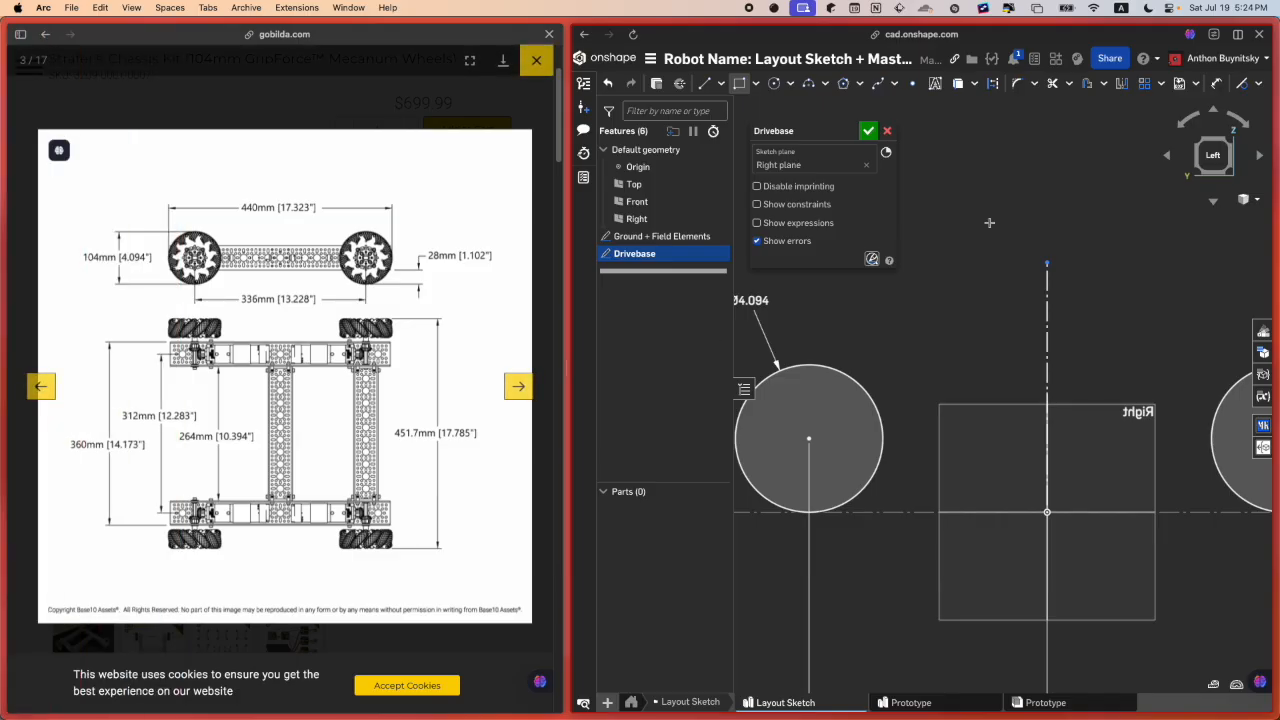
{"action": "scroll", "coordinate": [812, 375], "scroll_direction": "down", "scroll_amount": 3}
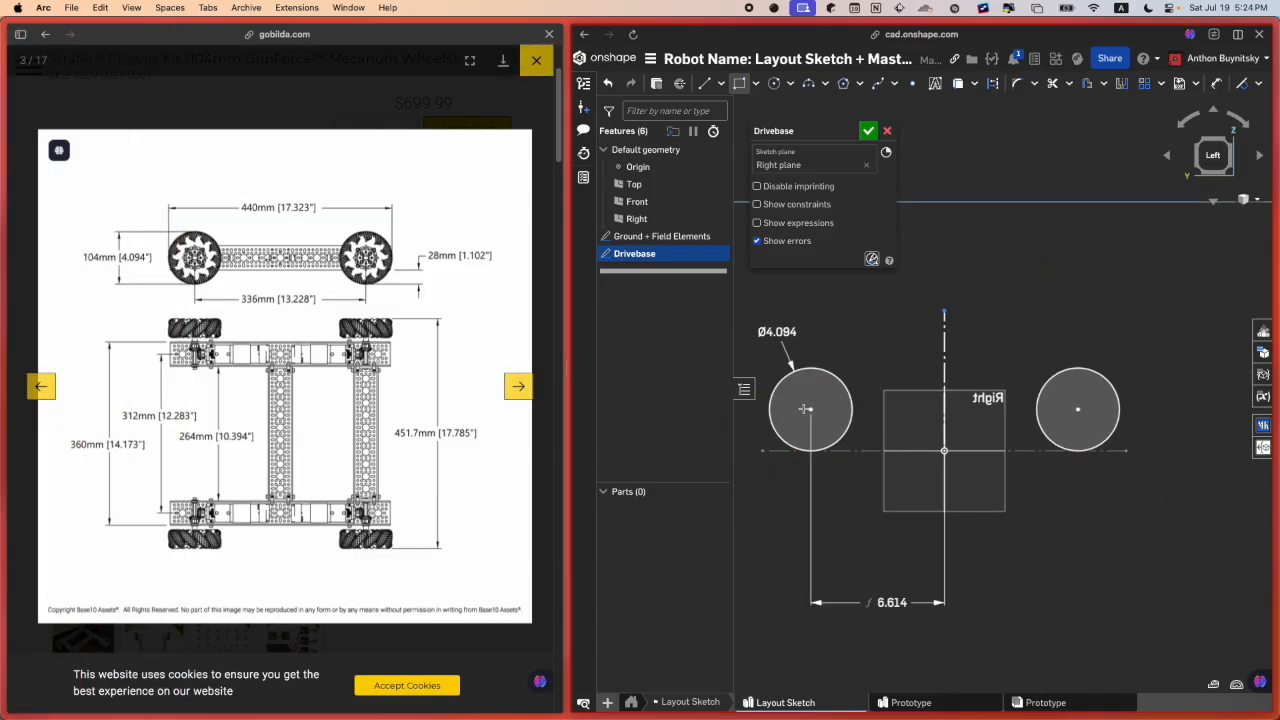
{"action": "middle_click_drag", "start_coordinate": [805, 408], "coordinate": [923, 423]}
{"action": "scroll", "coordinate": [926, 422], "scroll_direction": "up", "scroll_amount": 5}
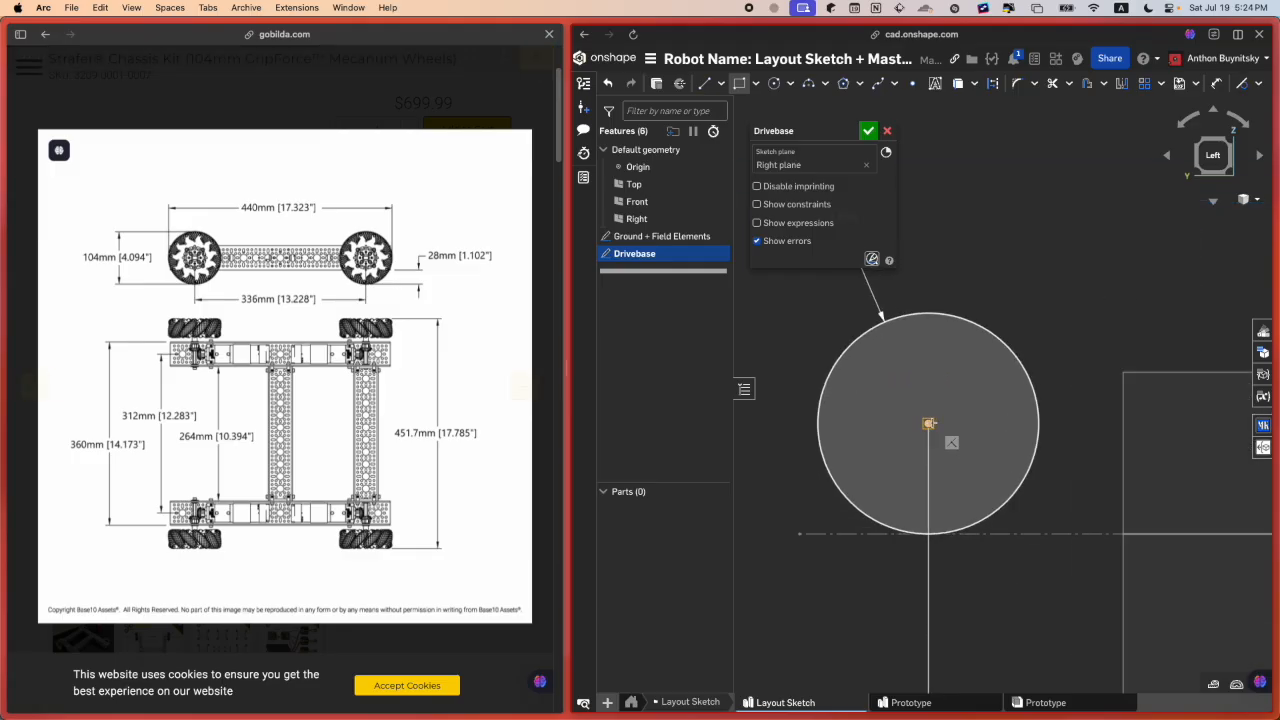
{"action": "scroll", "coordinate": [860, 441], "scroll_direction": "down", "scroll_amount": 1}
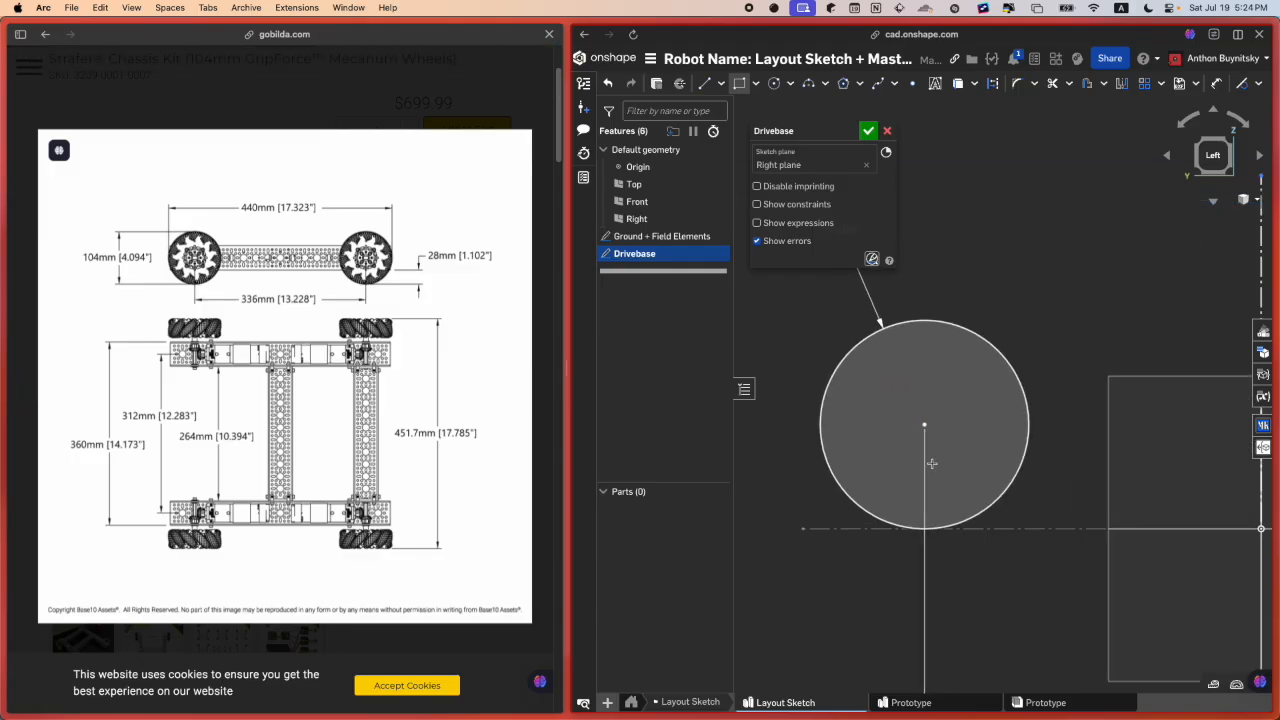
{"action": "middle_click_drag", "start_coordinate": [876, 458], "coordinate": [945, 469]}
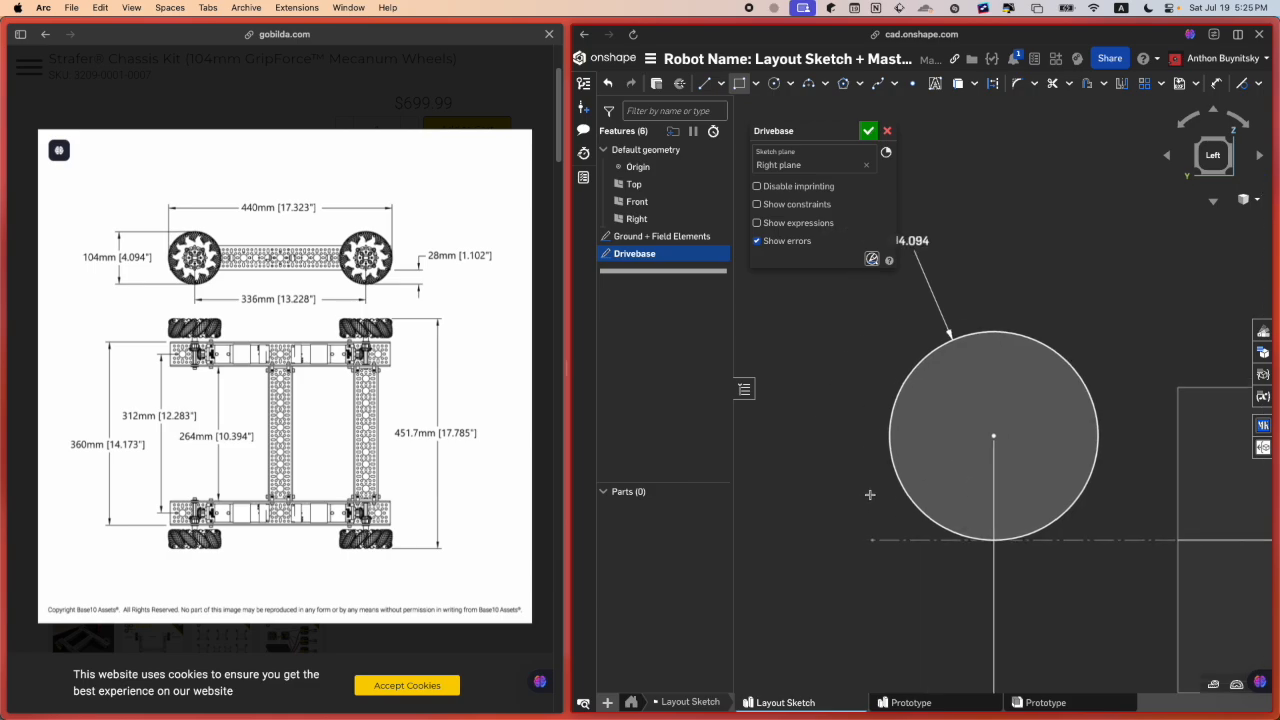
{"action": "key", "text": "Escape"}
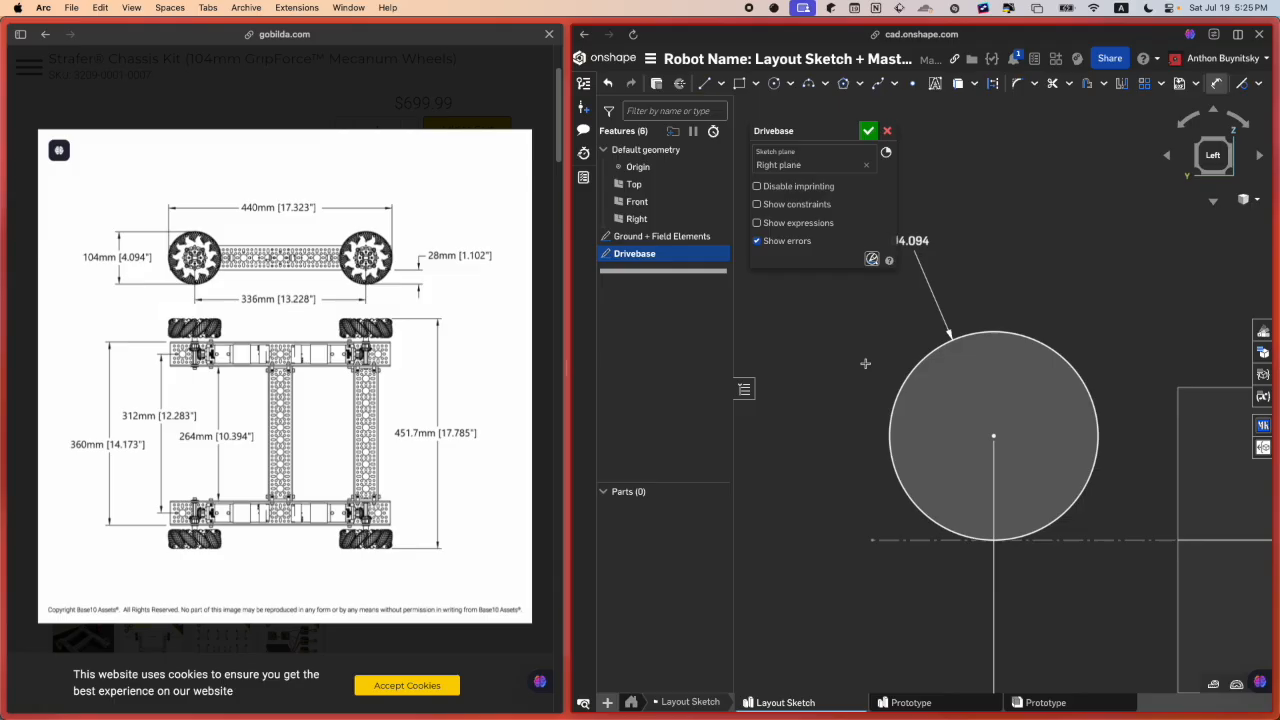
{"action": "key", "text": "l"}
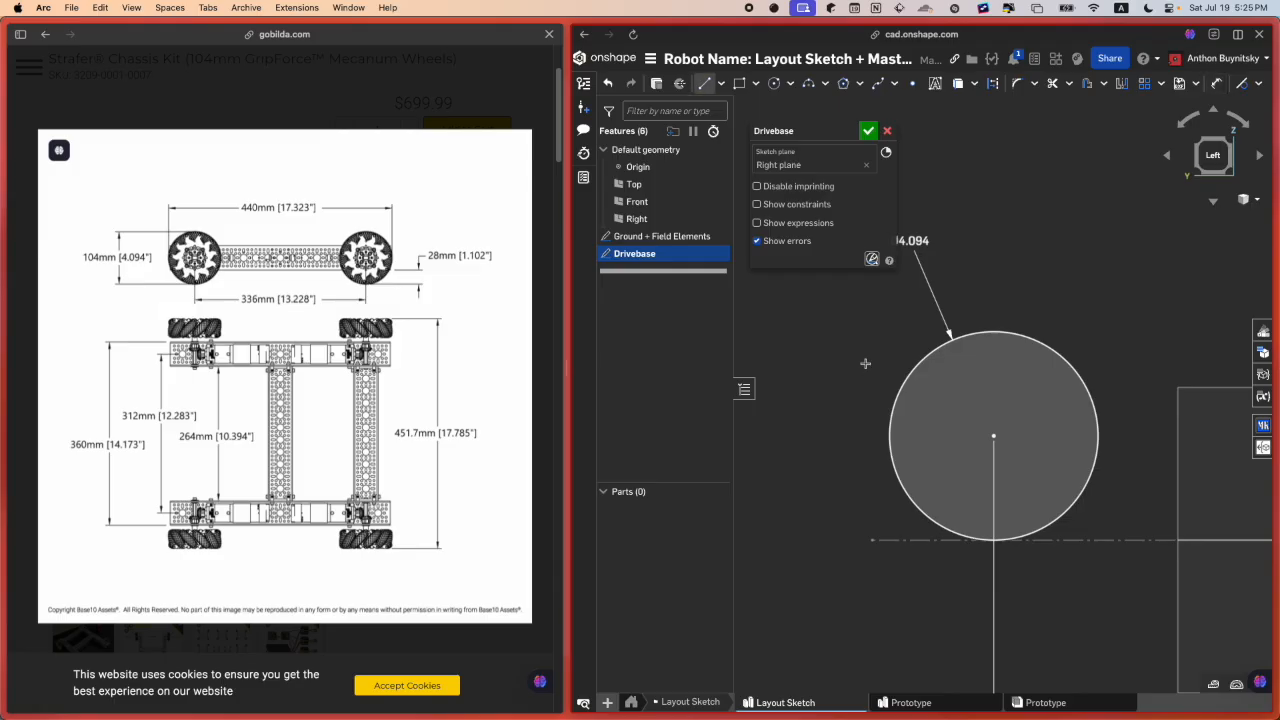
{"action": "left_click", "coordinate": [865, 490]}
{"action": "left_click", "coordinate": [865, 337]}
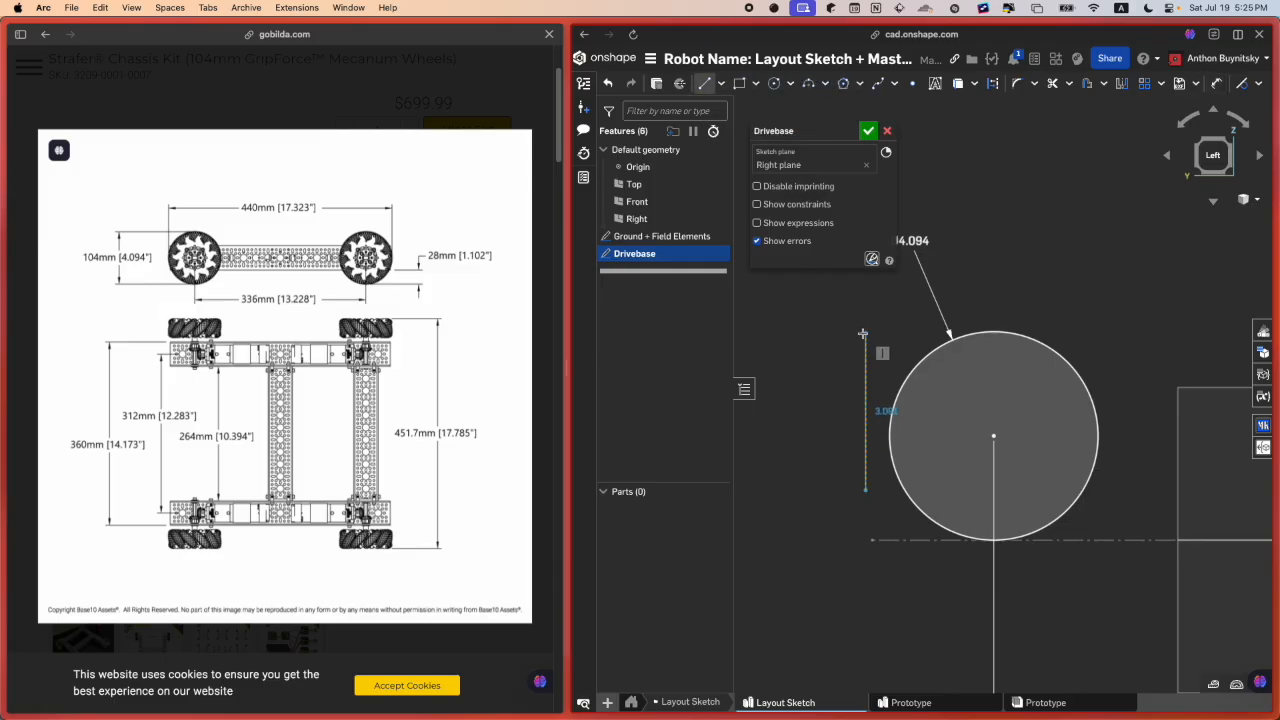
Step: Draw two horizontal lines about 9.13 in long from the vertical line's ends to the vertical construction line
{"action": "scroll", "coordinate": [921, 333], "scroll_direction": "down", "scroll_amount": 5}
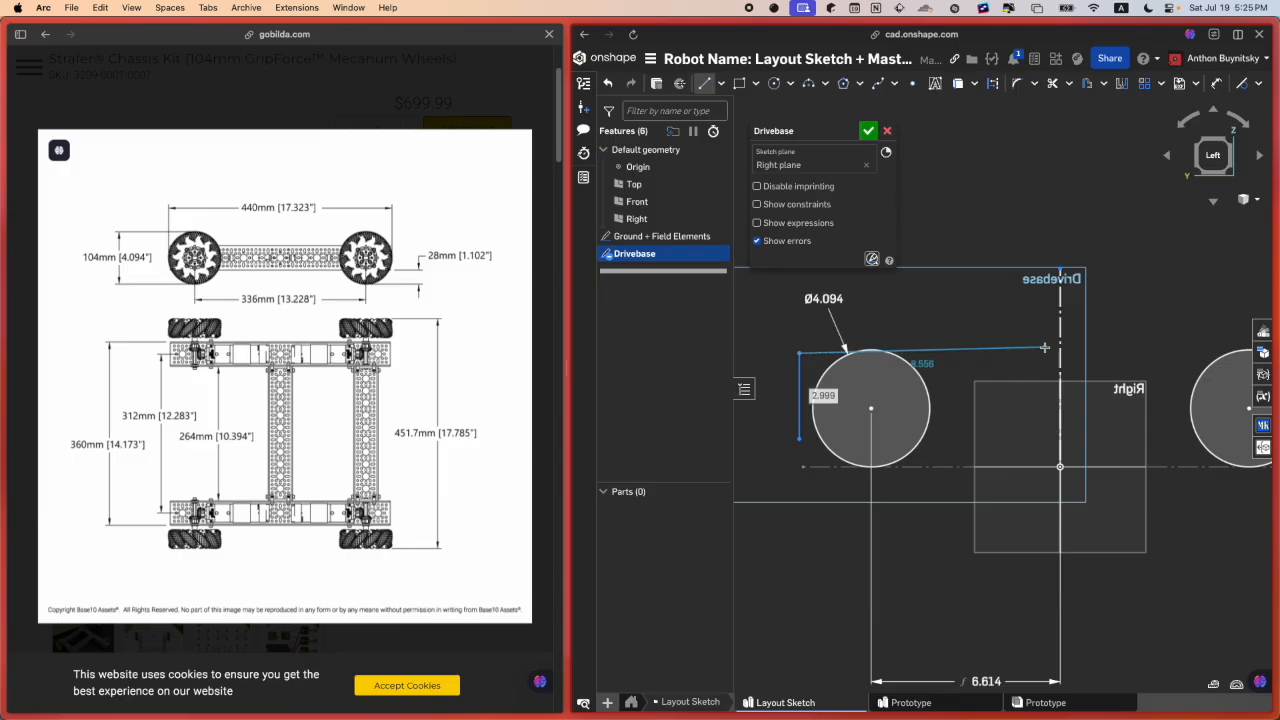
{"action": "left_click", "coordinate": [1060, 353]}
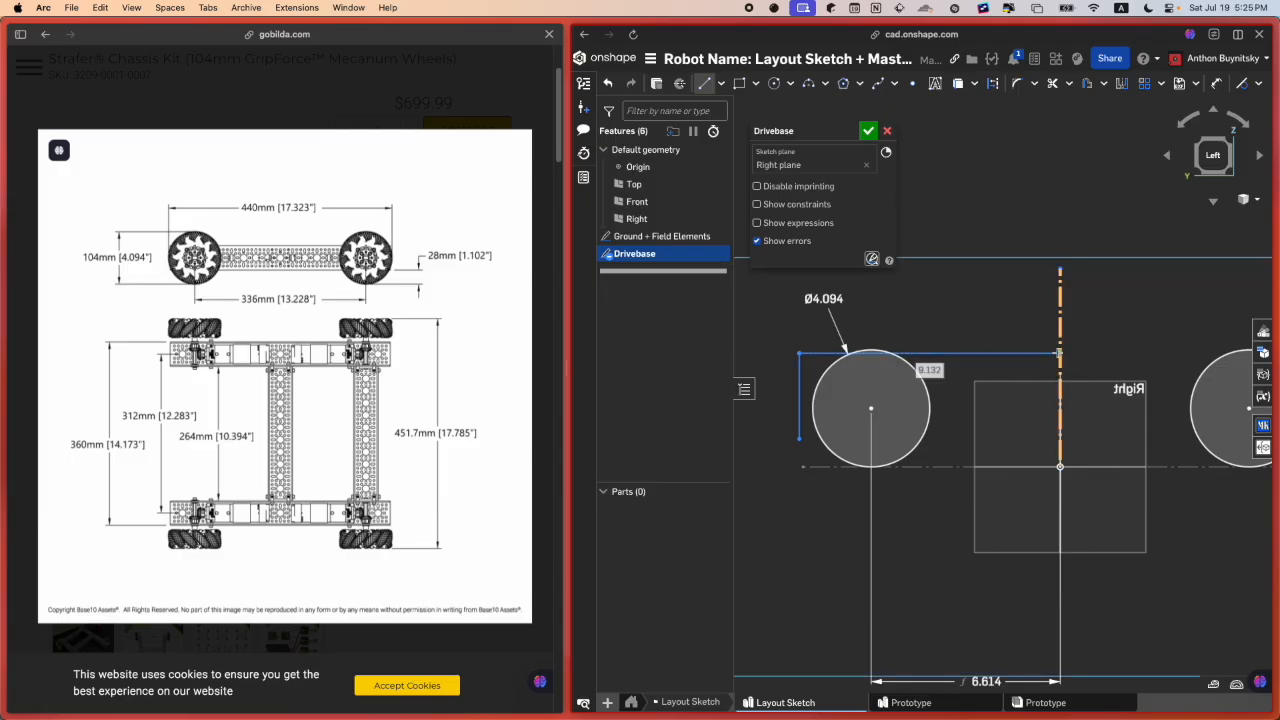
{"action": "left_click", "coordinate": [799, 438]}
{"action": "left_click", "coordinate": [1060, 438]}
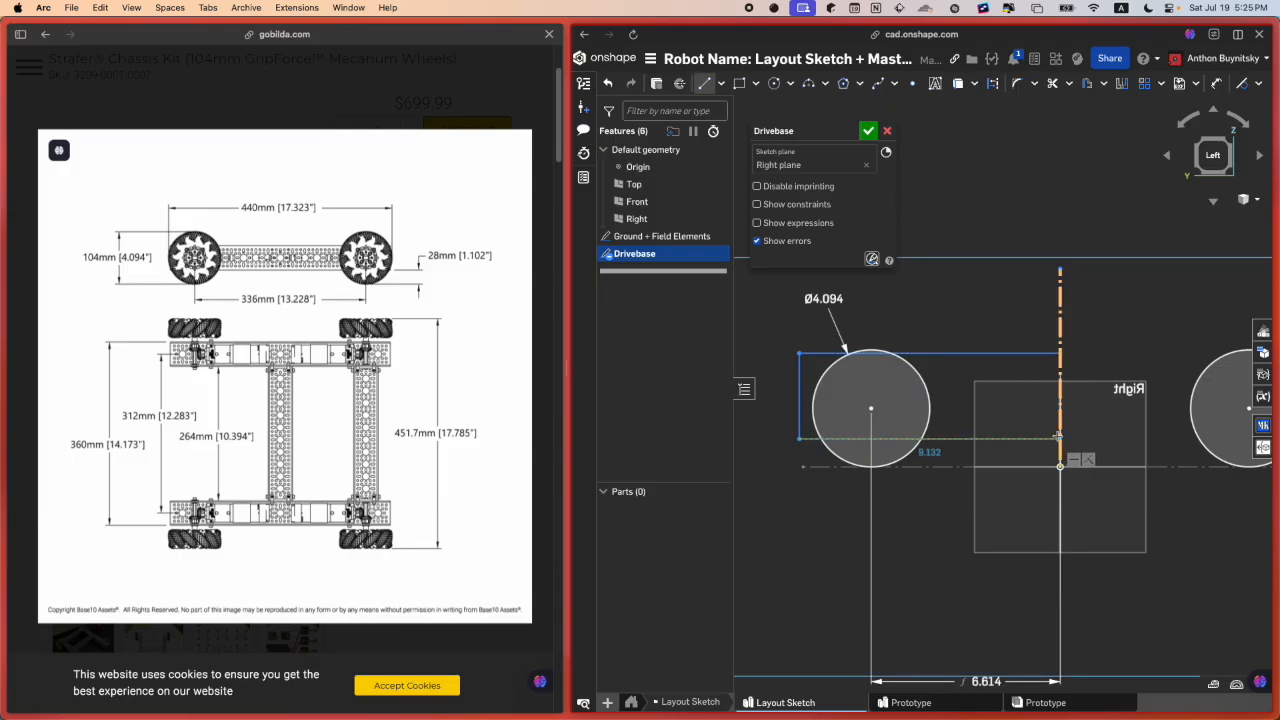
{"action": "left_click", "coordinate": [1060, 353]}
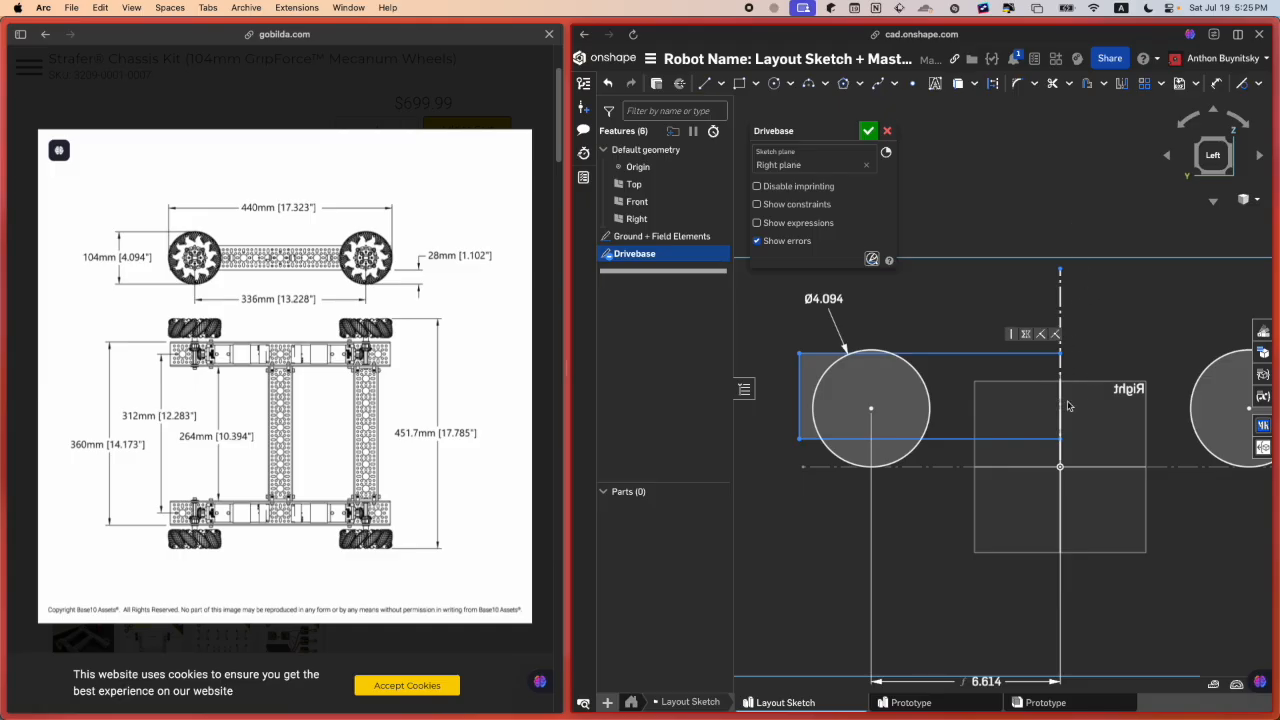
Step: Place a sketch point at the midpoint of the channel outline's vertical end line
{"action": "scroll", "coordinate": [874, 420], "scroll_direction": "up", "scroll_amount": 5}
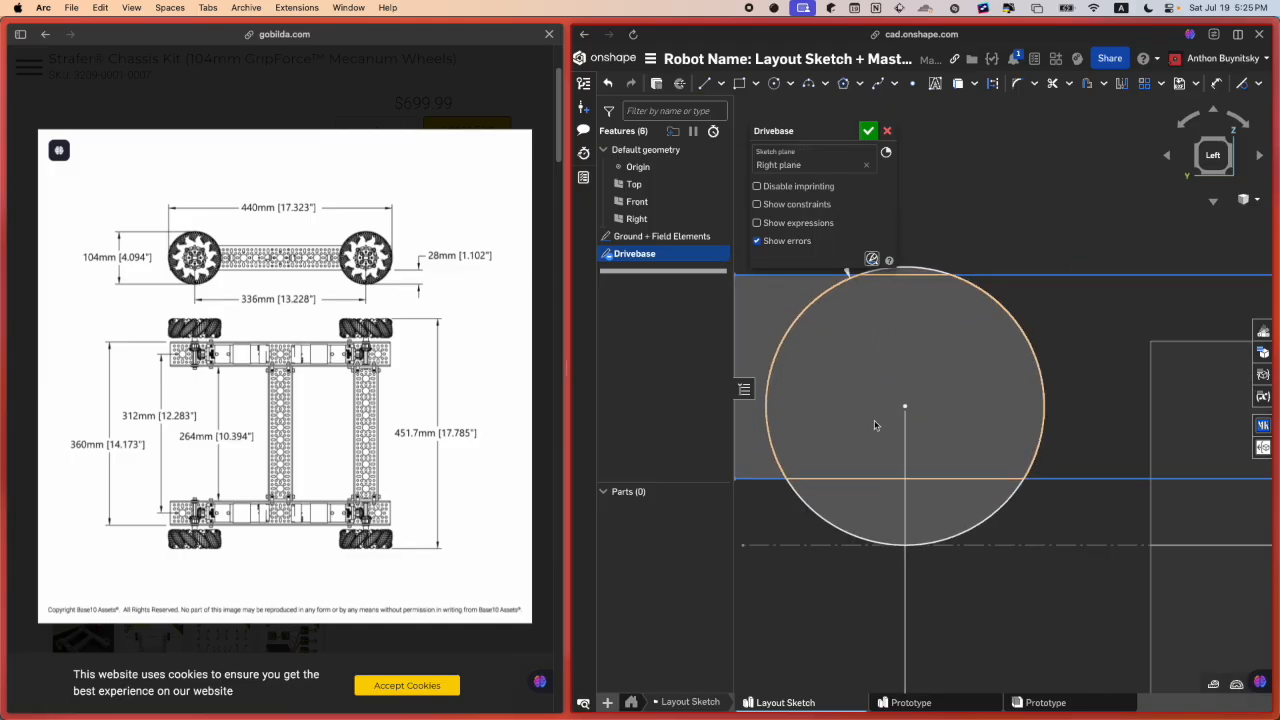
{"action": "middle_click_drag", "start_coordinate": [925, 415], "coordinate": [1051, 410]}
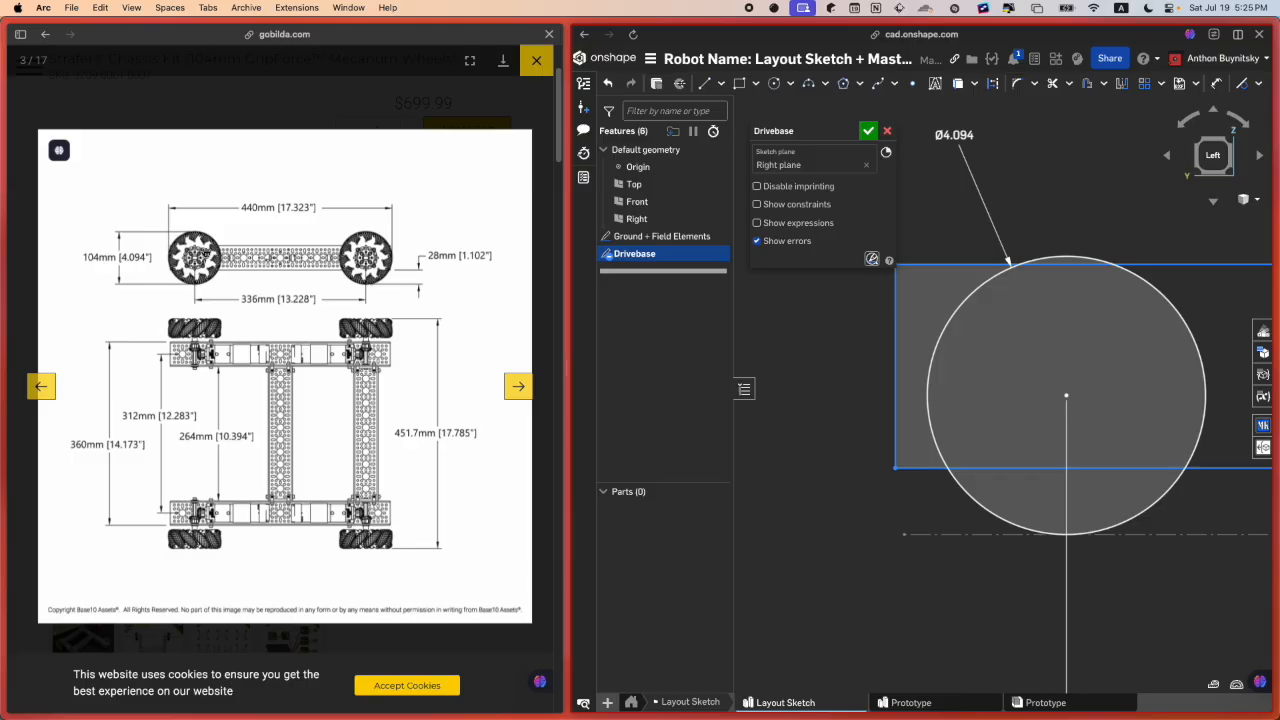
{"action": "scroll", "coordinate": [880, 442], "scroll_direction": "down", "scroll_amount": 2}
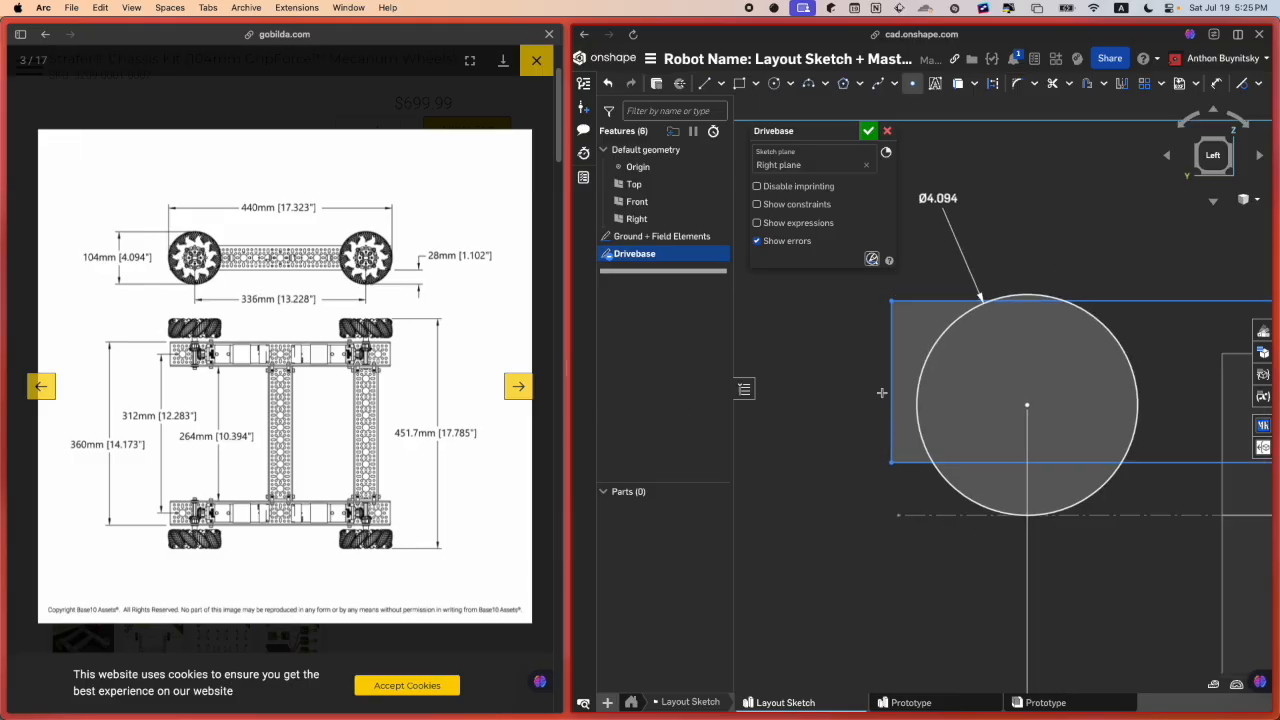
{"action": "left_click", "coordinate": [891, 382]}
{"action": "key", "text": "Escape"}
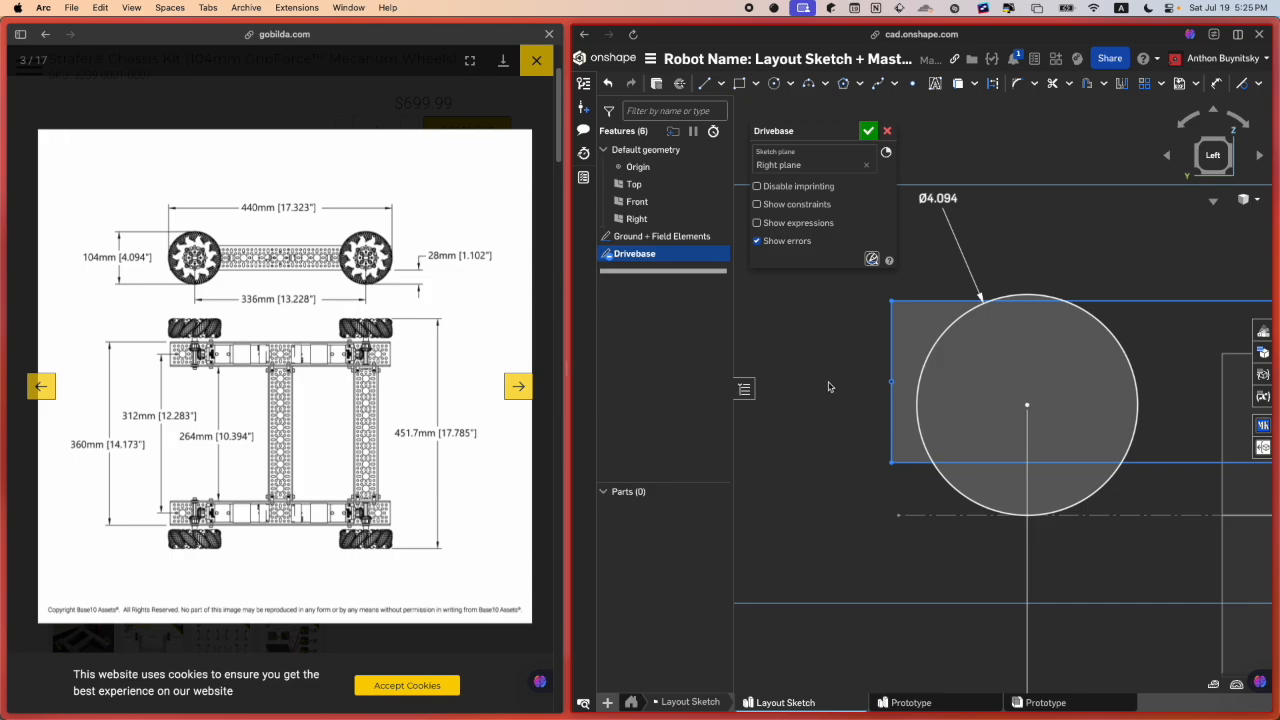
Step: Remove the sketch point from the midpoint of the channel's end line and leave the Trim tool
{"action": "scroll", "coordinate": [825, 395], "scroll_direction": "down", "scroll_amount": 2}
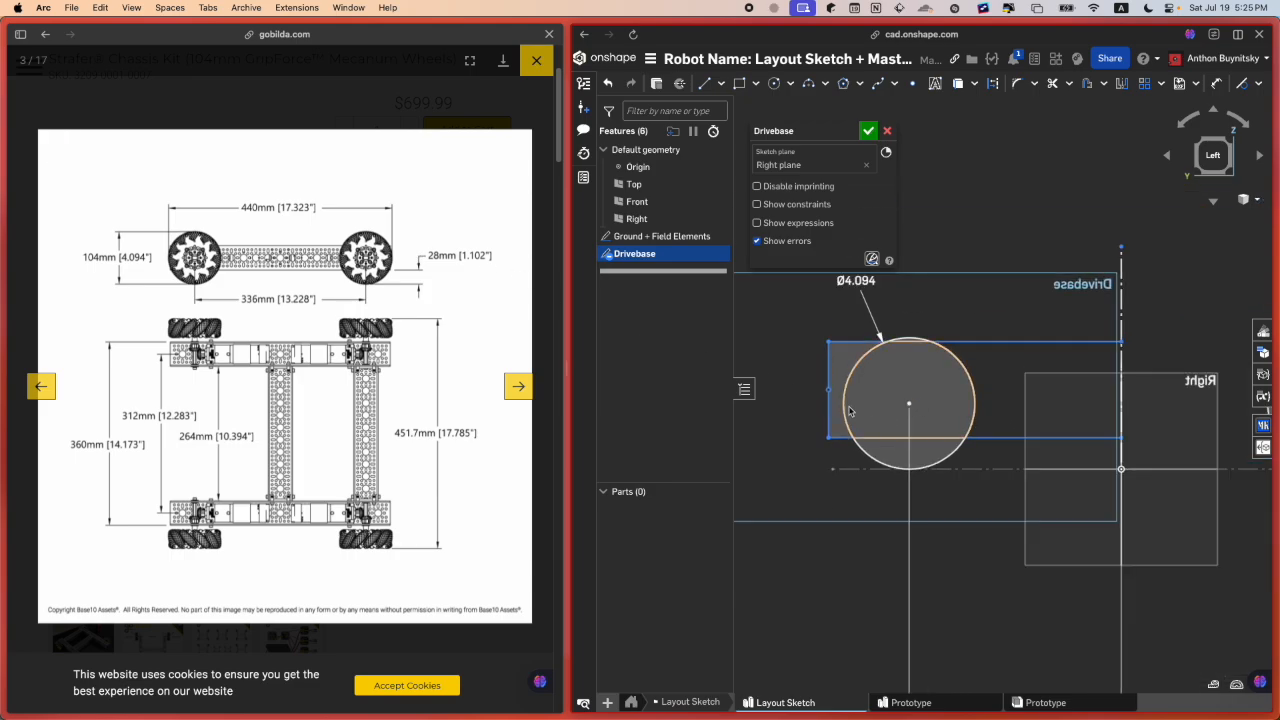
{"action": "scroll", "coordinate": [827, 375], "scroll_direction": "up", "scroll_amount": 2}
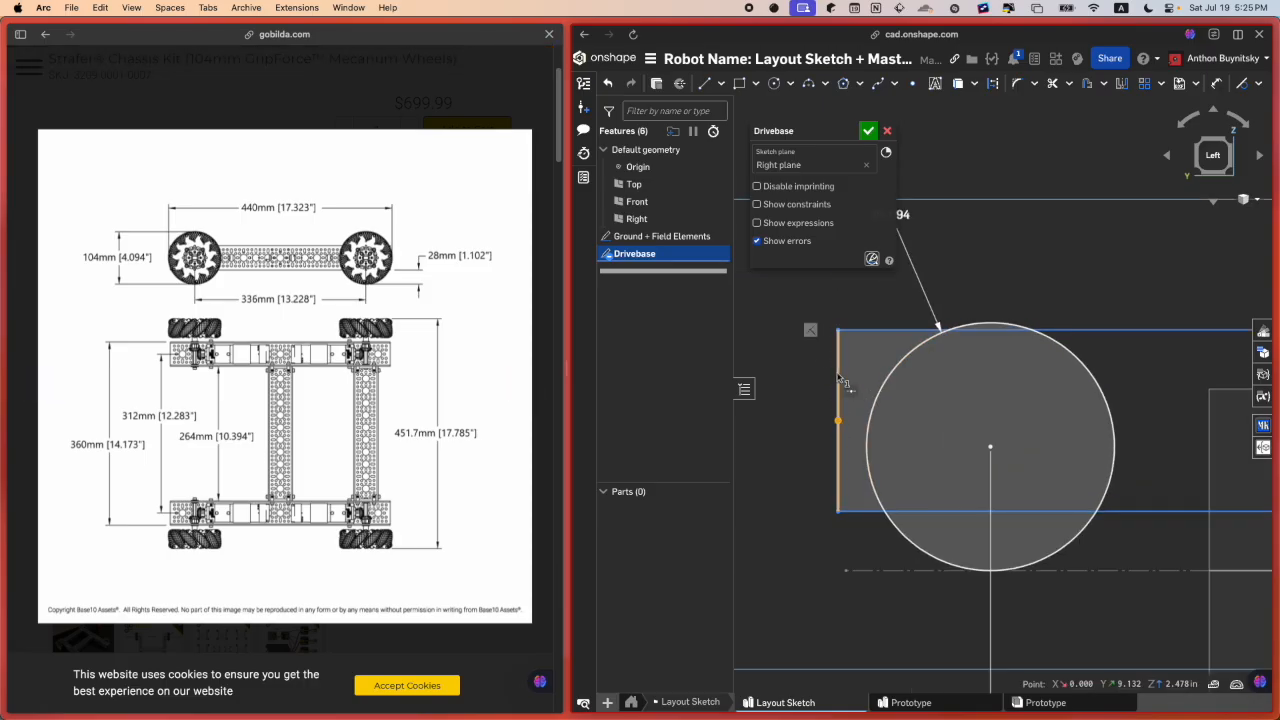
{"action": "key", "text": "m"}
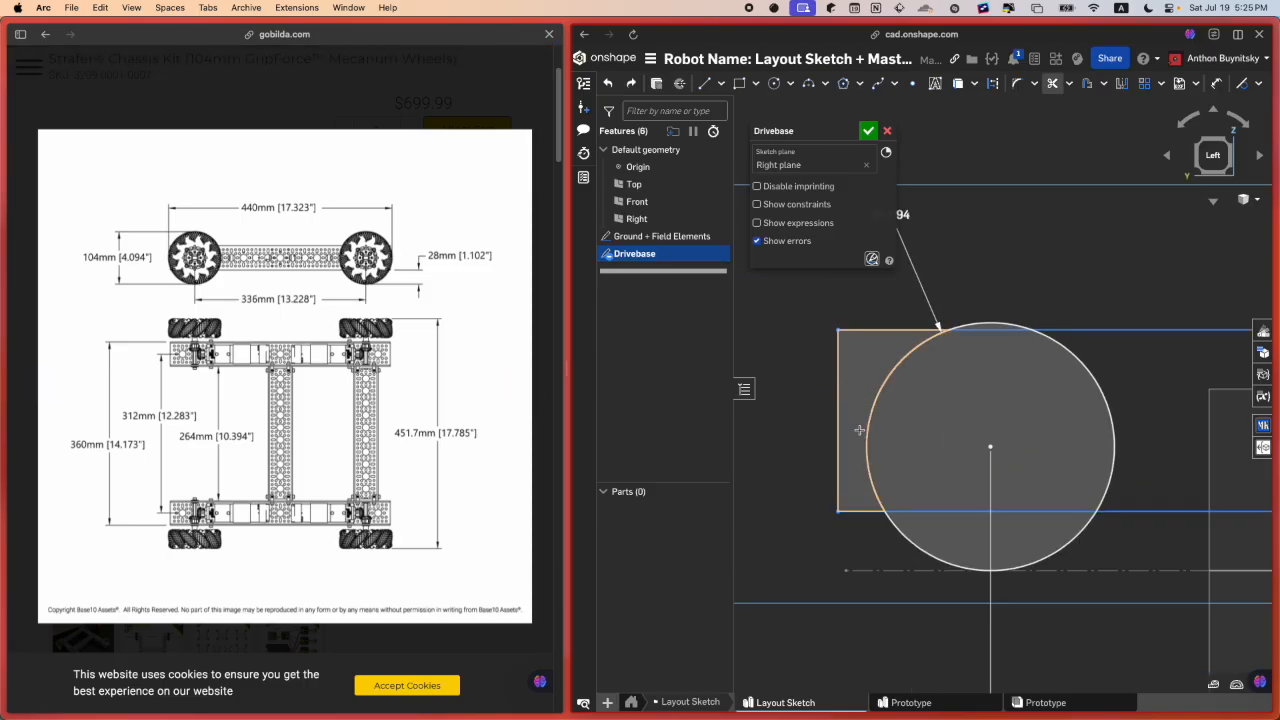
{"action": "key", "text": "Escape"}
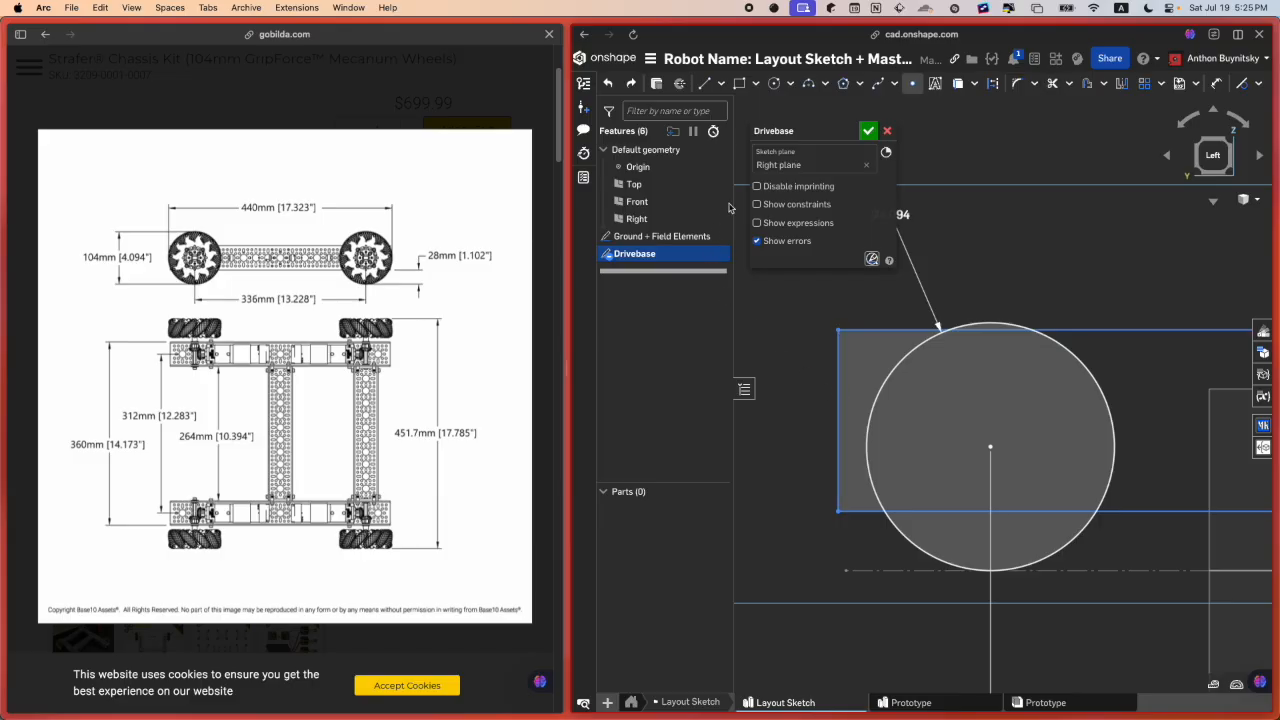
Step: Use the Point tool to add a new midpoint on the channel outline's vertical end line
{"action": "left_click", "coordinate": [917, 90]}
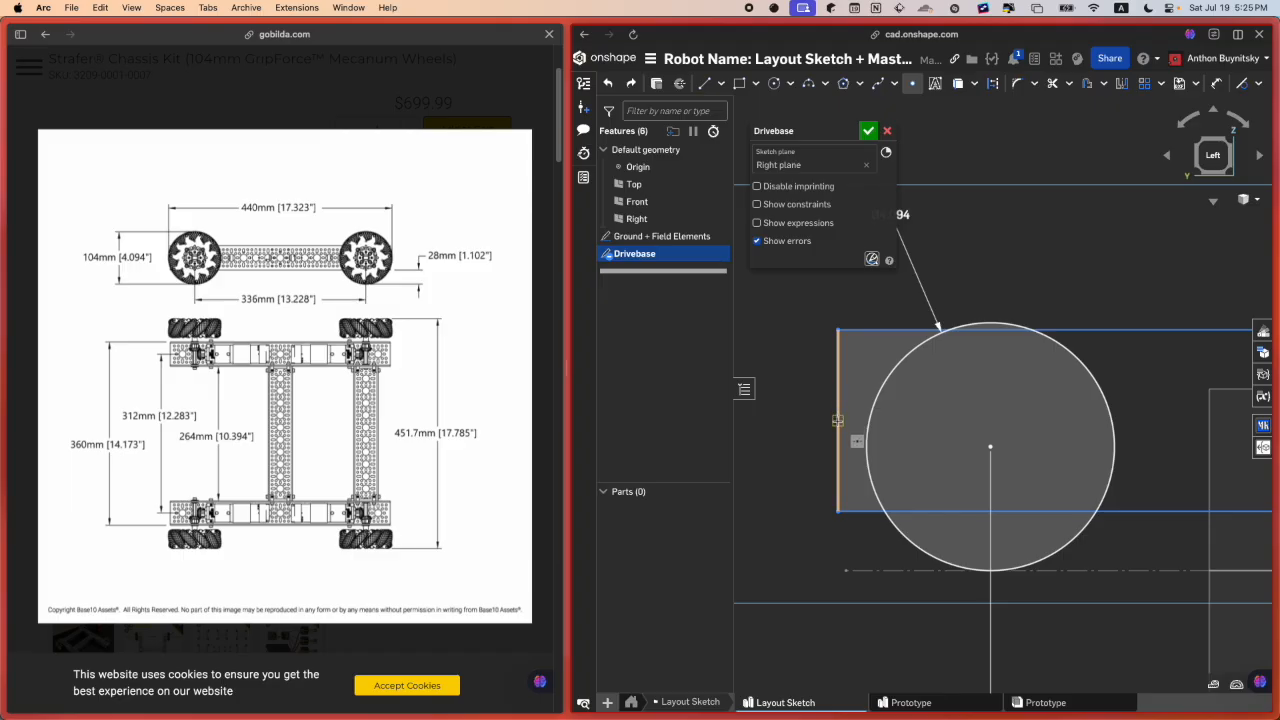
{"action": "left_click", "coordinate": [838, 420]}
{"action": "key", "text": "Escape"}
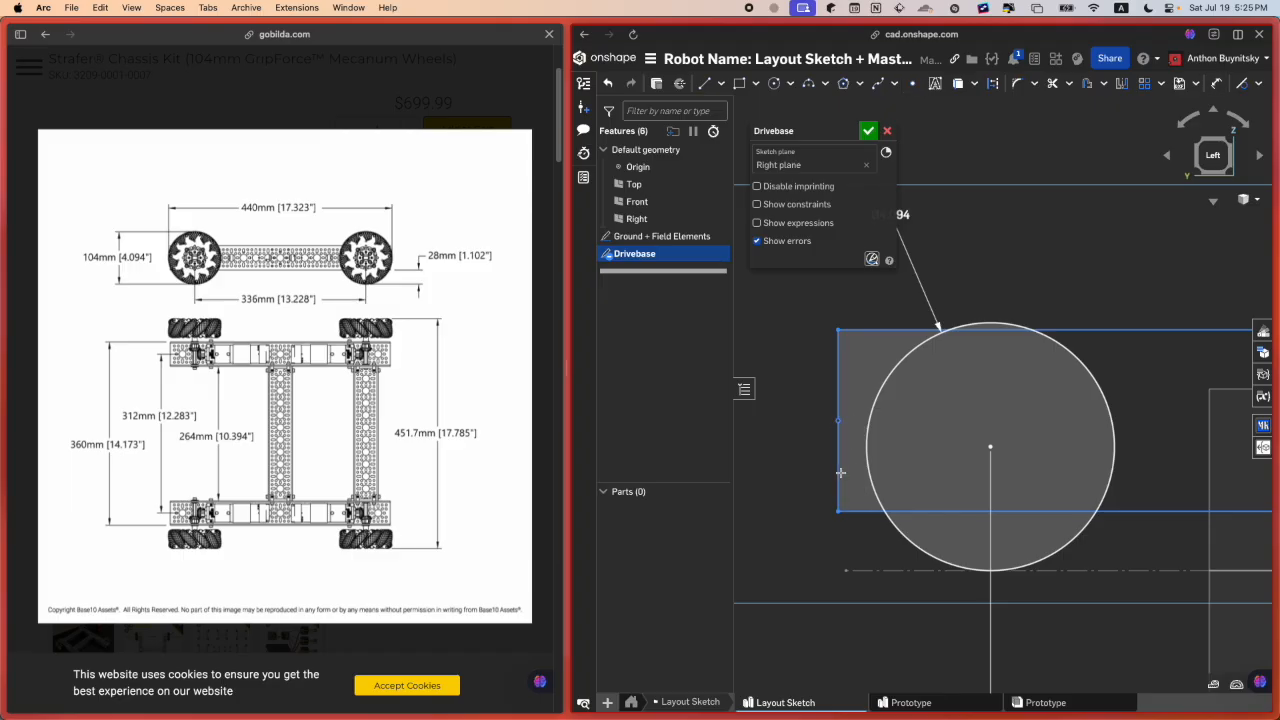
Step: Constrain the midpoint of the channel outline's vertical end line horizontally to the wheel's centre point
{"action": "left_click", "coordinate": [838, 421]}
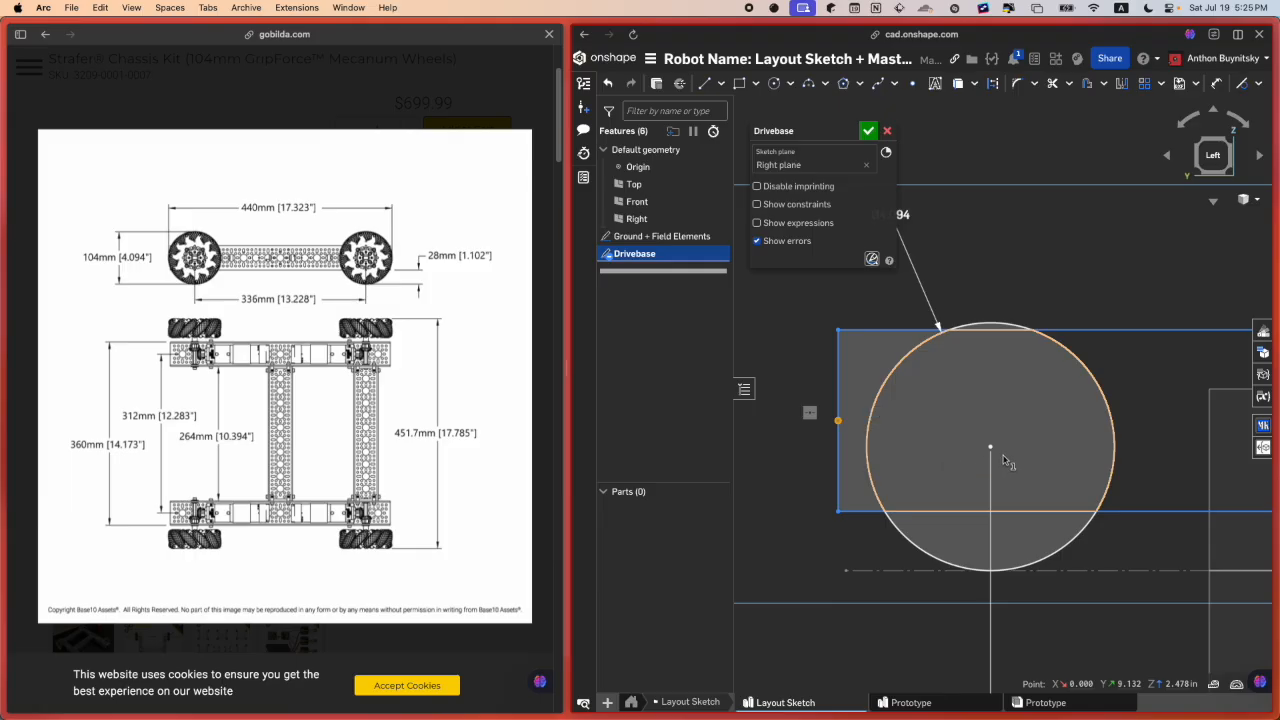
{"action": "left_click", "coordinate": [990, 447]}
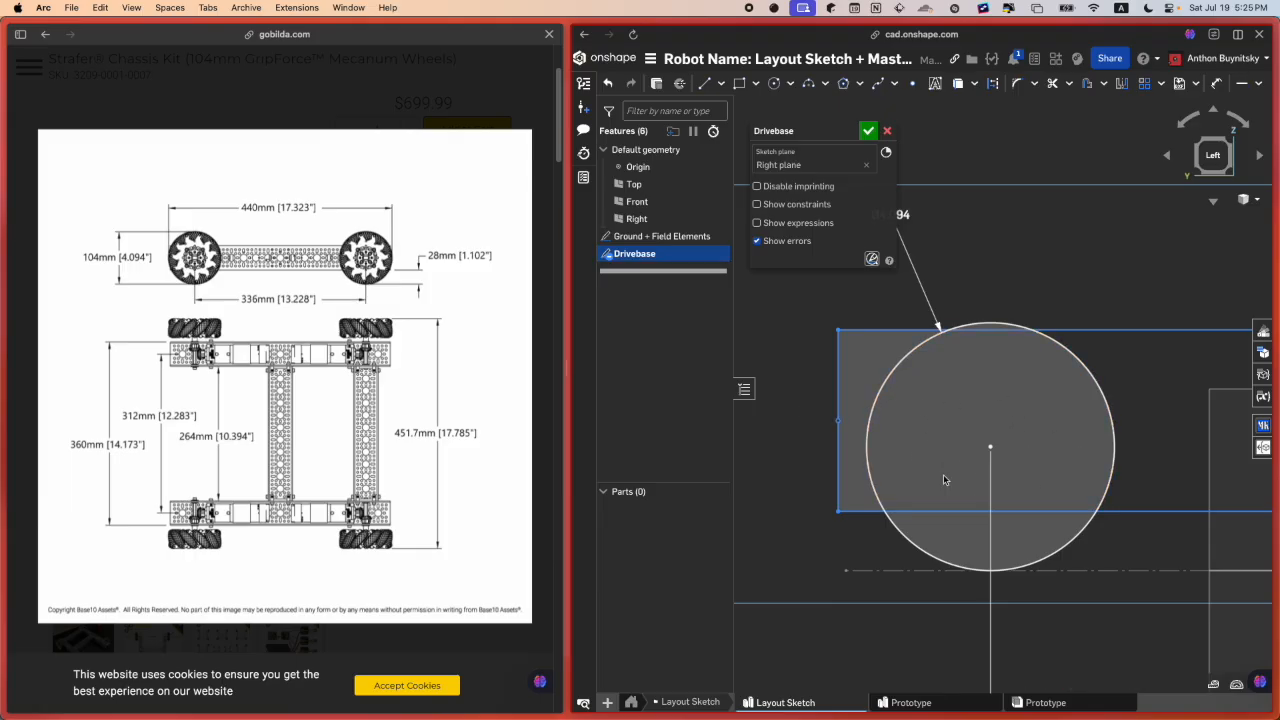
{"action": "key", "text": "h"}
Step: Reshape the channel outline by moving its upper outer corner to test the midpoint constraint
{"action": "scroll", "coordinate": [940, 485], "scroll_direction": "down", "scroll_amount": 3}
{"action": "scroll", "coordinate": [923, 489], "scroll_direction": "down", "scroll_amount": 2}
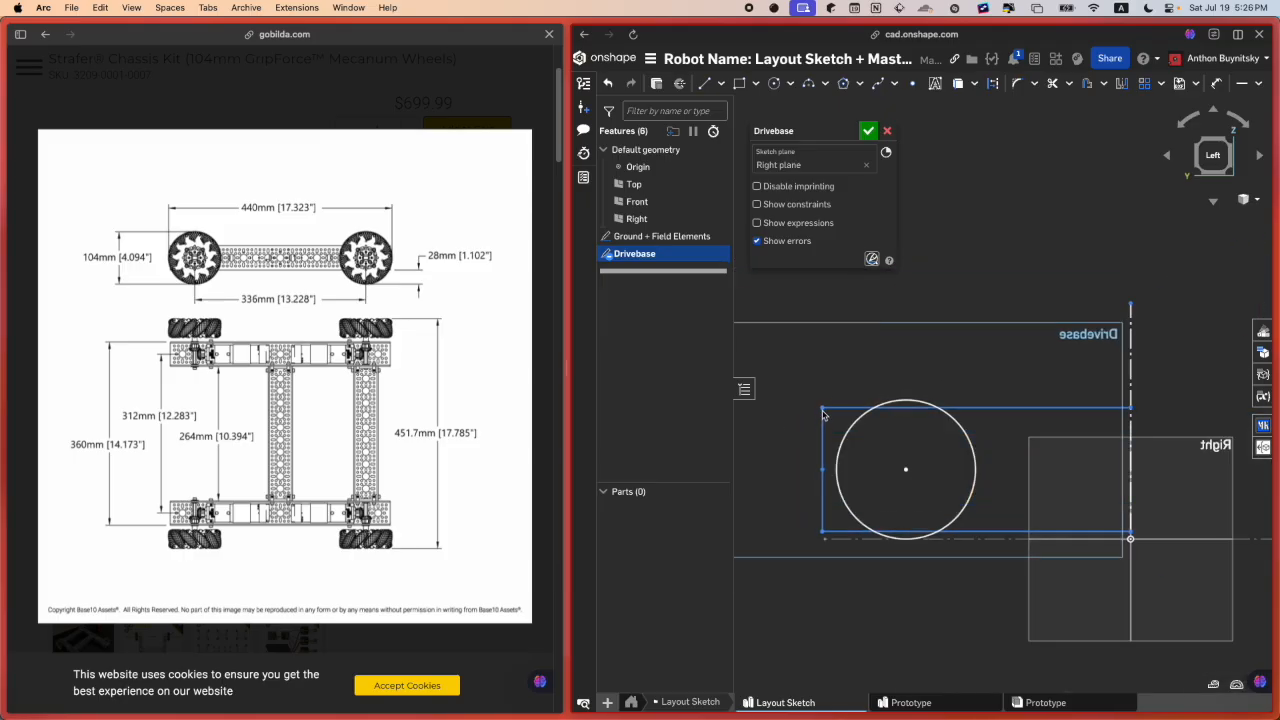
{"action": "left_click_drag", "start_coordinate": [823, 418], "coordinate": [812, 428]}
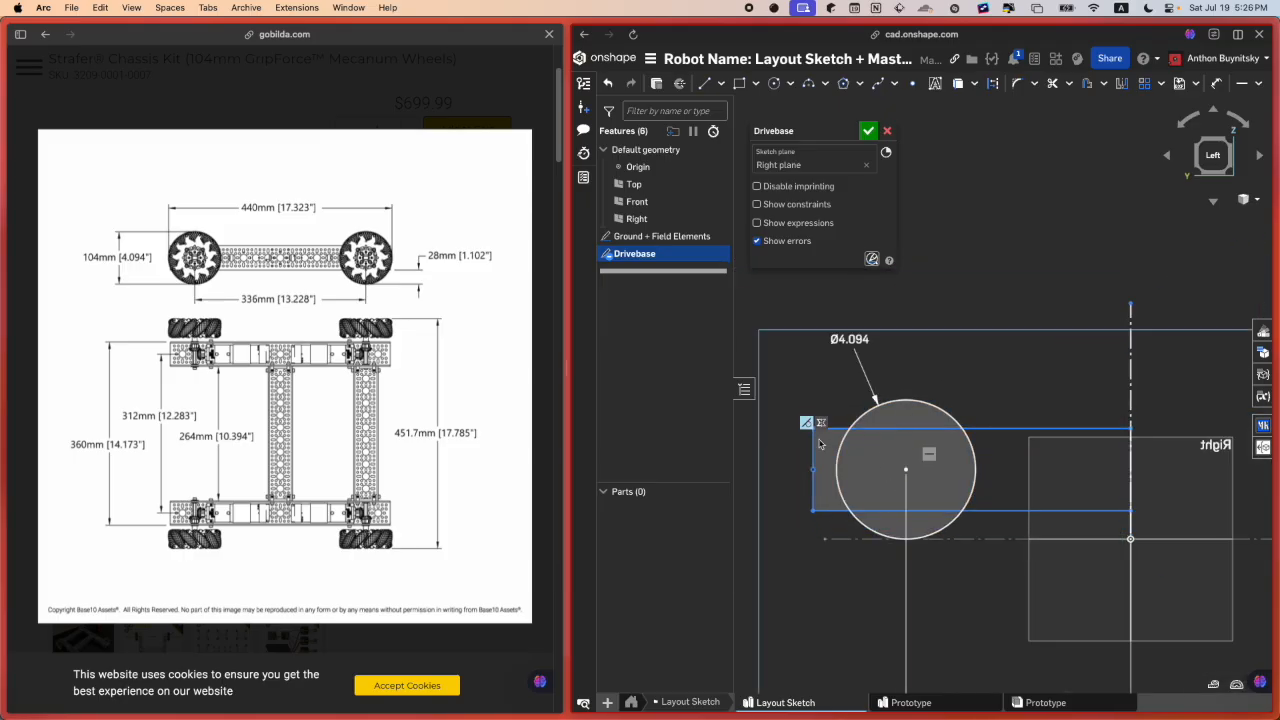
{"action": "scroll", "coordinate": [823, 440], "scroll_direction": "up", "scroll_amount": 5}
{"action": "scroll", "coordinate": [824, 505], "scroll_direction": "down", "scroll_amount": 3}
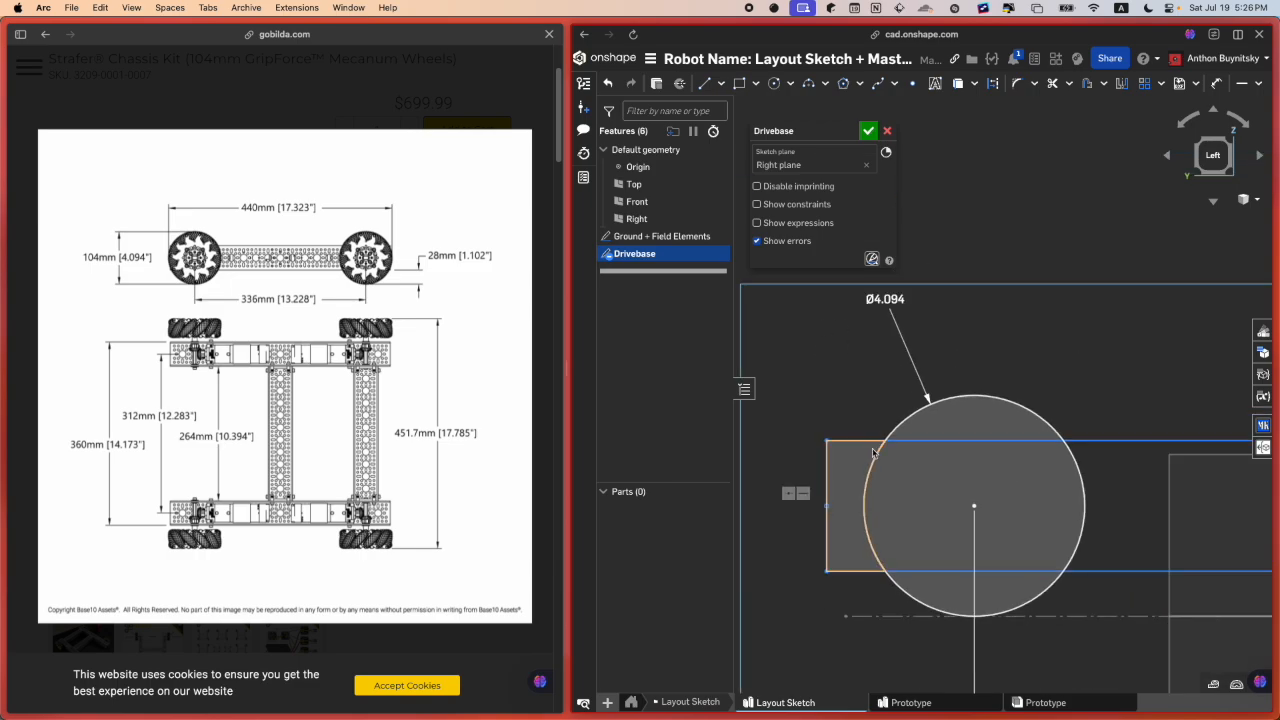
{"action": "mouse_move", "coordinate": [826, 440]}
{"action": "left_mouse_down"}
{"action": "mouse_move", "coordinate": [829, 490]}
{"action": "mouse_move", "coordinate": [825, 446]}
{"action": "left_mouse_up"}
Step: Switch to the Onshape test - Copy chassis document and measure the vertical end edge of the near side channel
{"action": "mouse_move", "coordinate": [175, 263]}
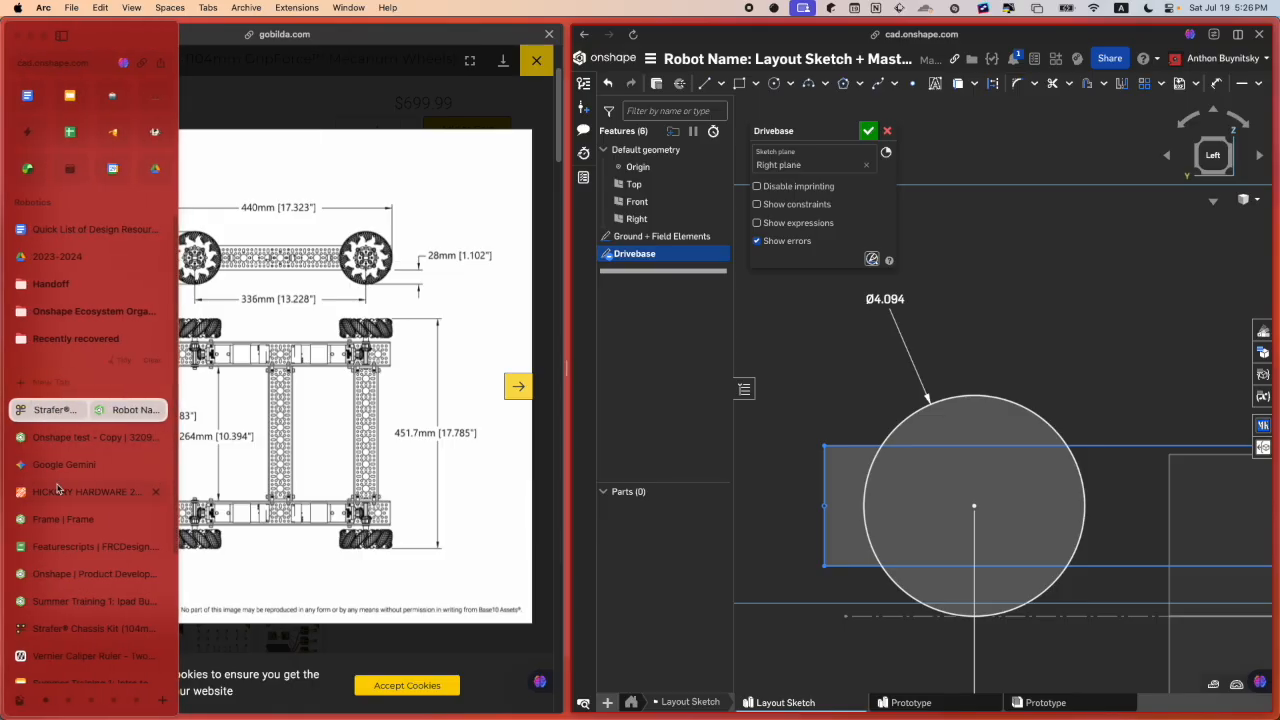
{"action": "left_click", "coordinate": [63, 437]}
{"action": "scroll", "coordinate": [712, 352], "scroll_direction": "down", "scroll_amount": 1}
{"action": "key", "text": "space"}
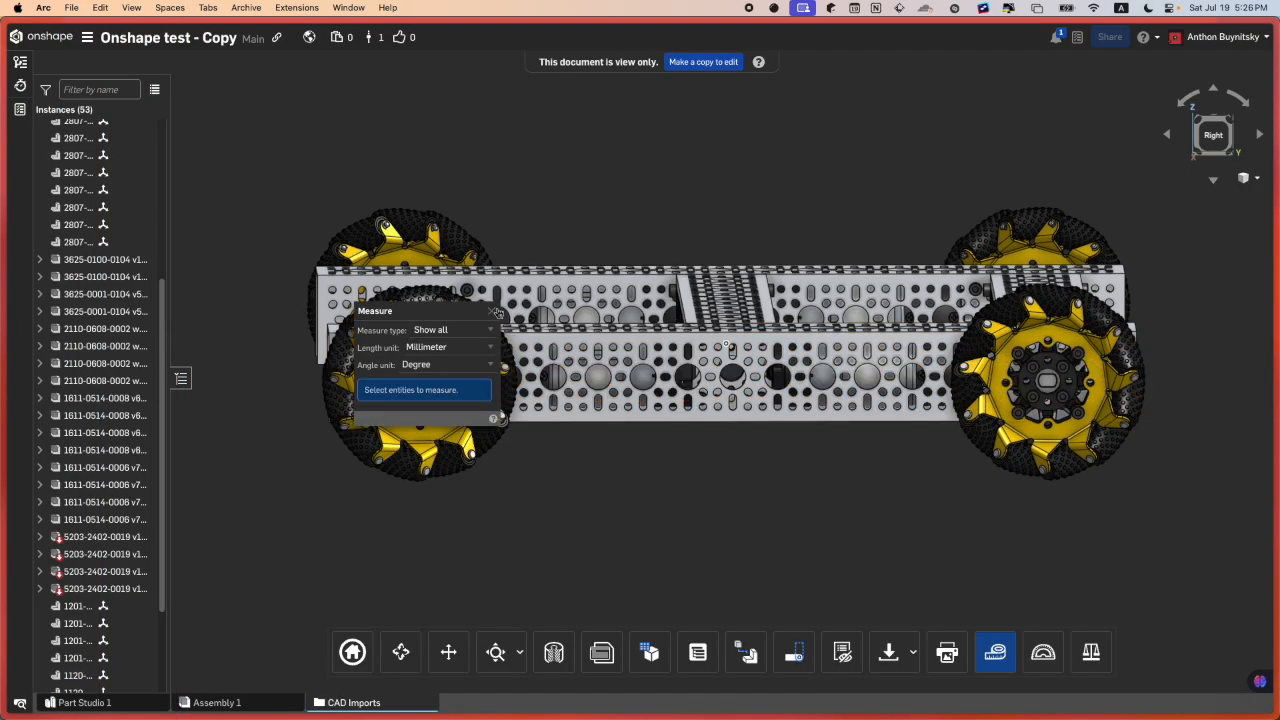
{"action": "left_click", "coordinate": [493, 309]}
{"action": "scroll", "coordinate": [321, 336], "scroll_direction": "up", "scroll_amount": 4}
{"action": "scroll", "coordinate": [328, 345], "scroll_direction": "up", "scroll_amount": 5}
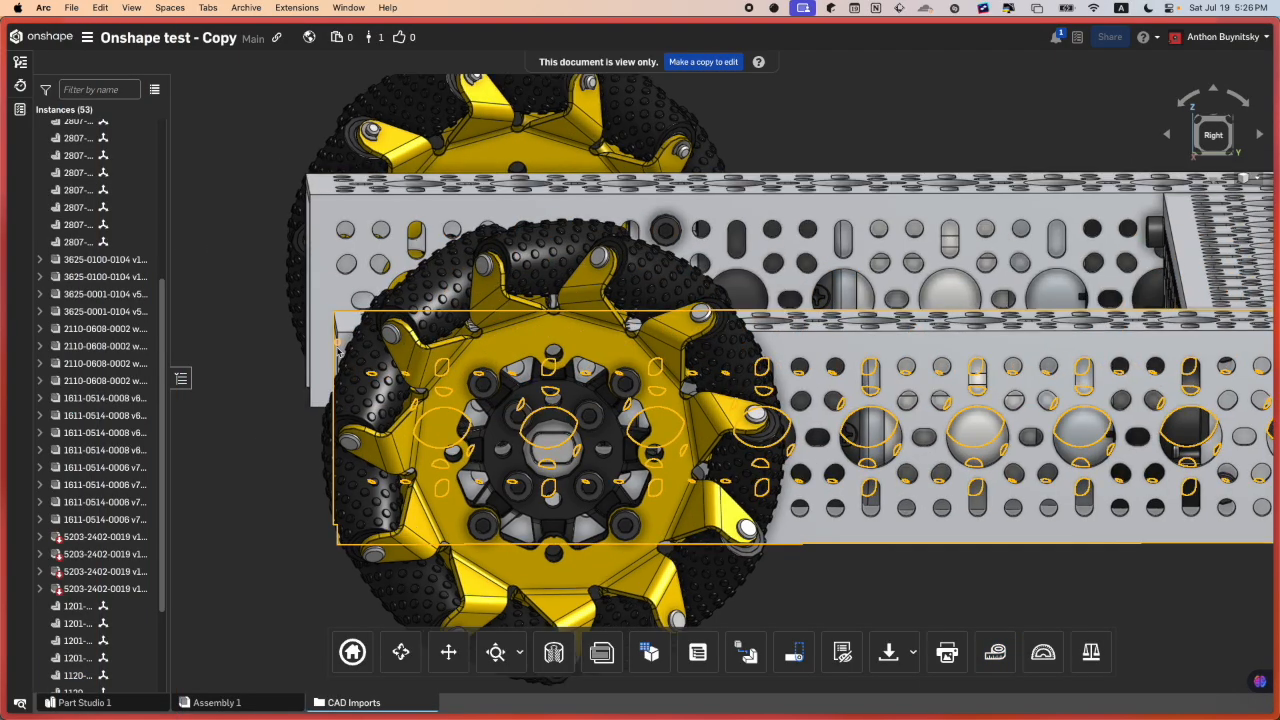
{"action": "left_click", "coordinate": [338, 348]}
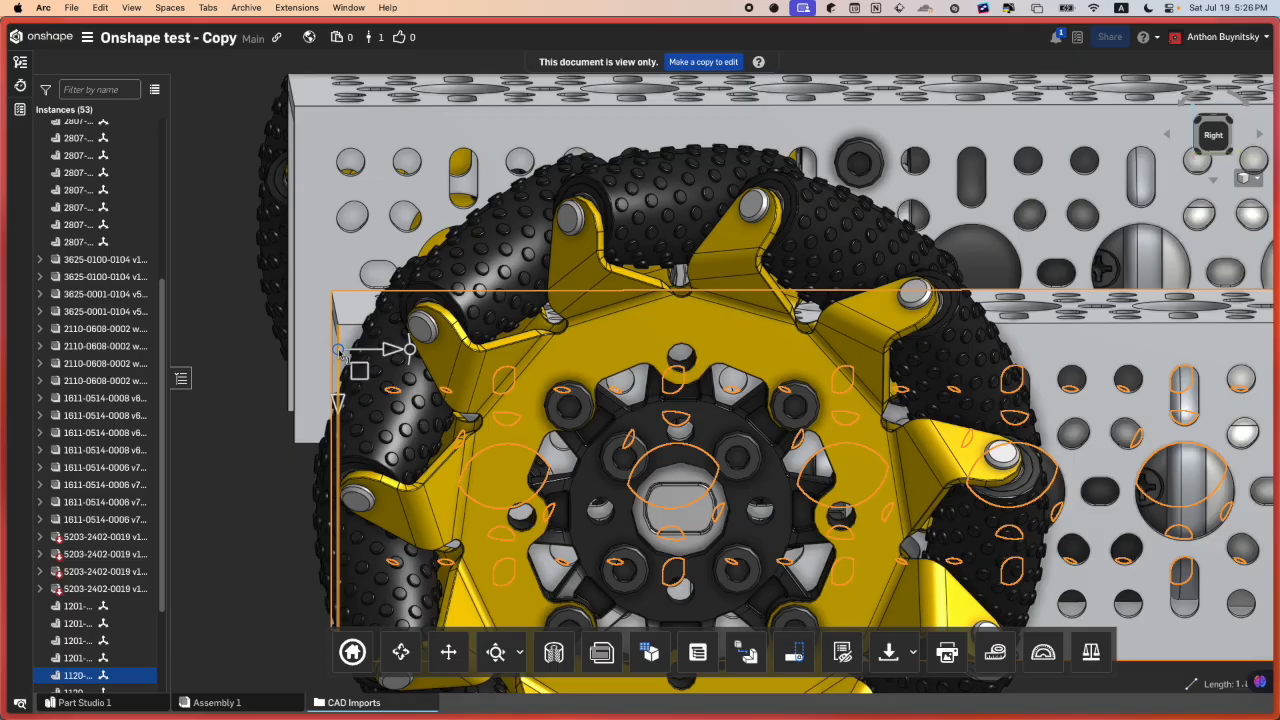
{"action": "left_click", "coordinate": [1243, 682]}
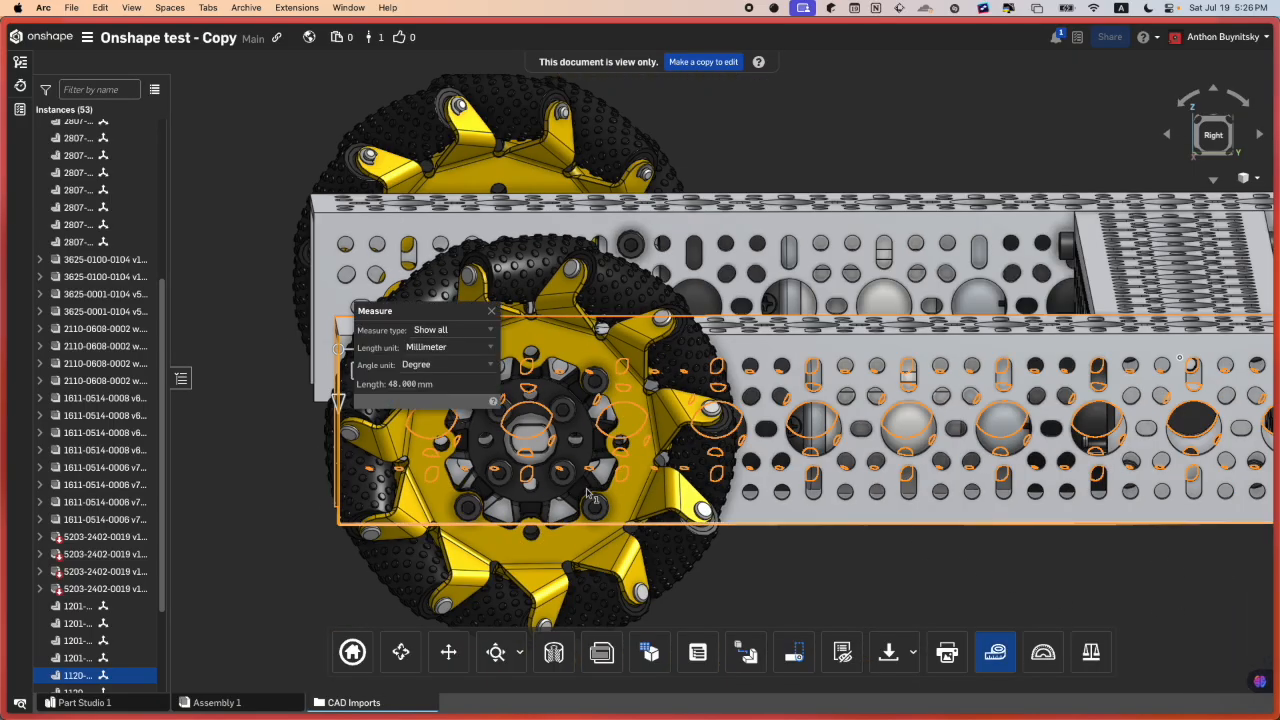
Step: Clear the height measurement and measure the near side channel's long upper edge
{"action": "left_click", "coordinate": [277, 151]}
{"action": "right_click", "coordinate": [362, 349]}
{"action": "left_click", "coordinate": [313, 355]}
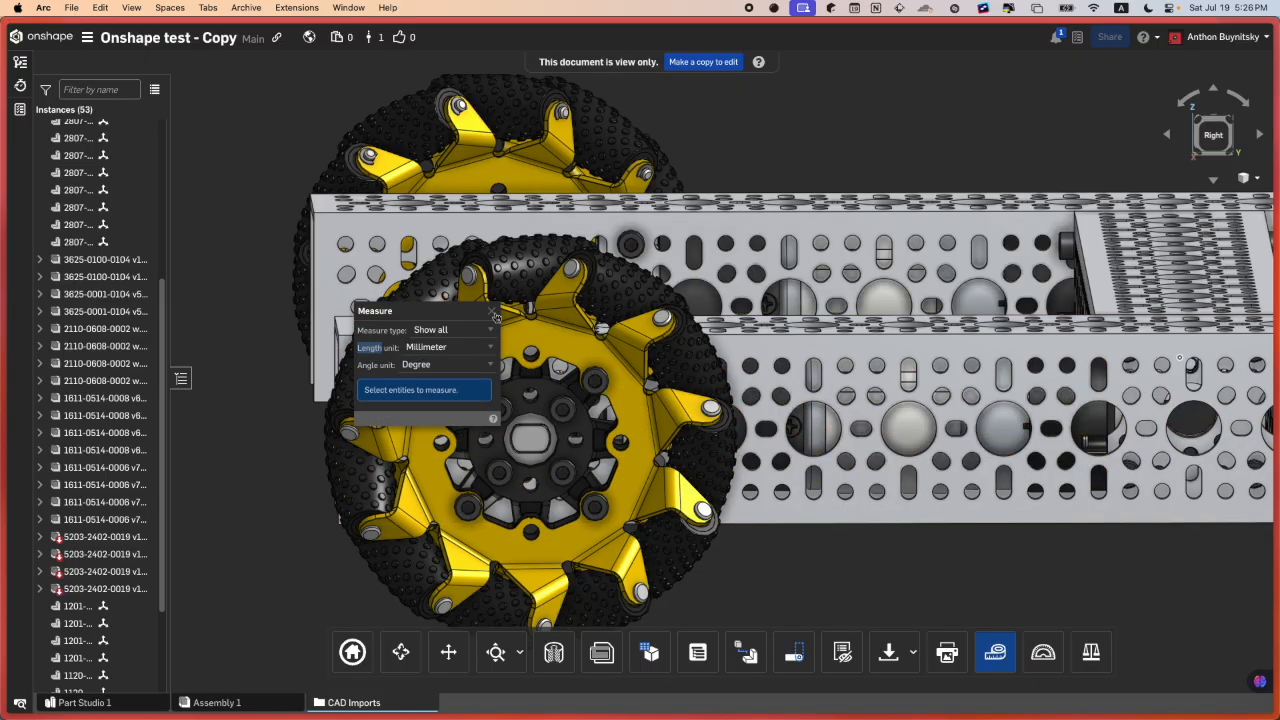
{"action": "key", "text": "Escape"}
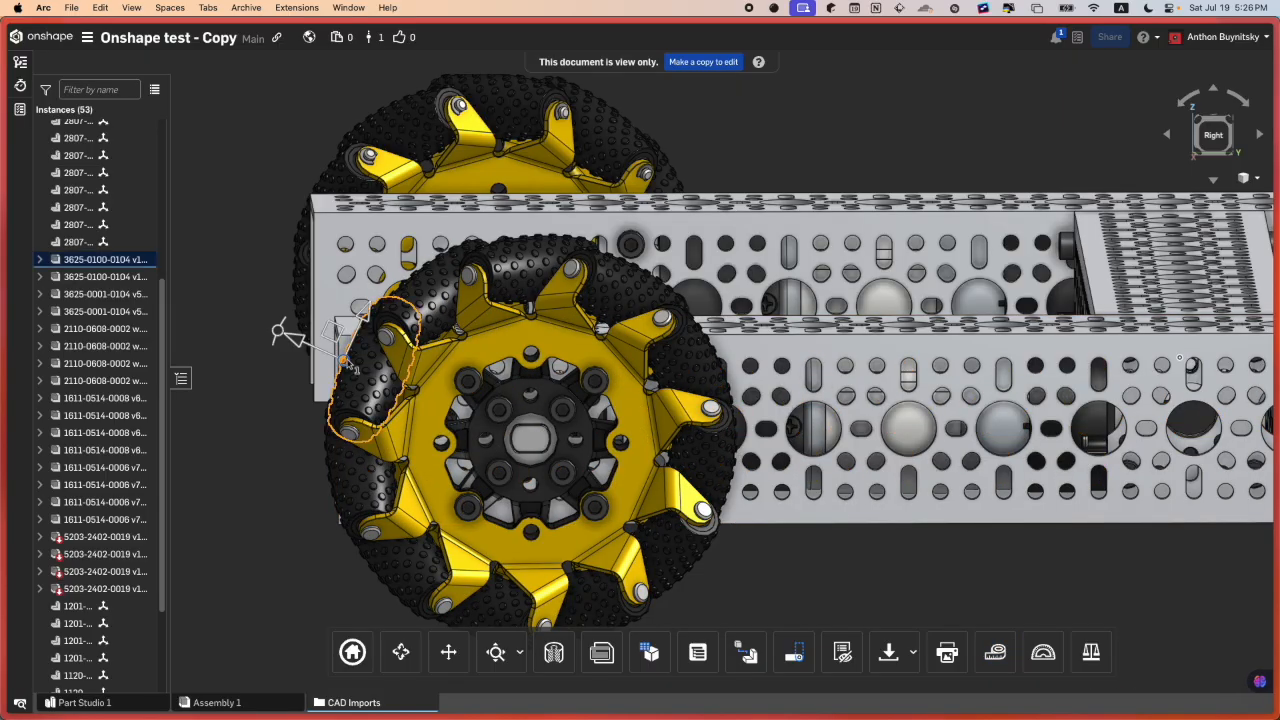
{"action": "scroll", "coordinate": [430, 381], "scroll_direction": "down", "scroll_amount": 3}
{"action": "scroll", "coordinate": [705, 414], "scroll_direction": "up", "scroll_amount": 1}
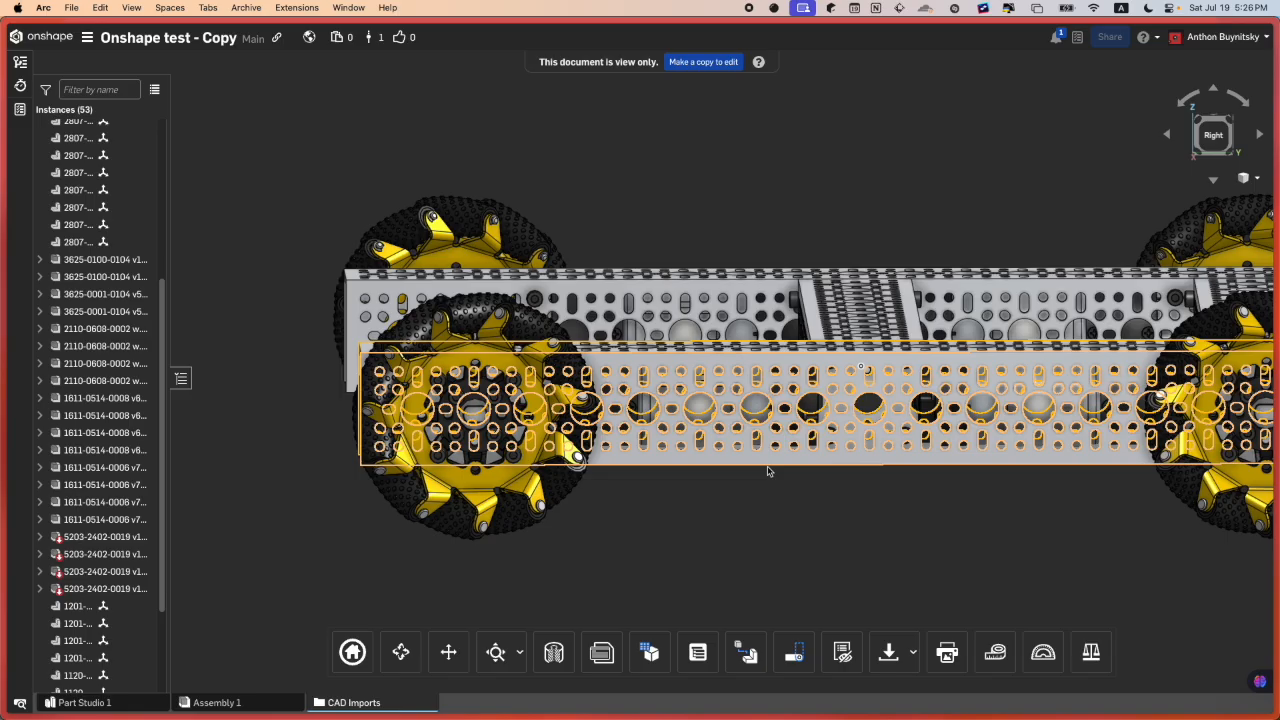
{"action": "left_click", "coordinate": [728, 358]}
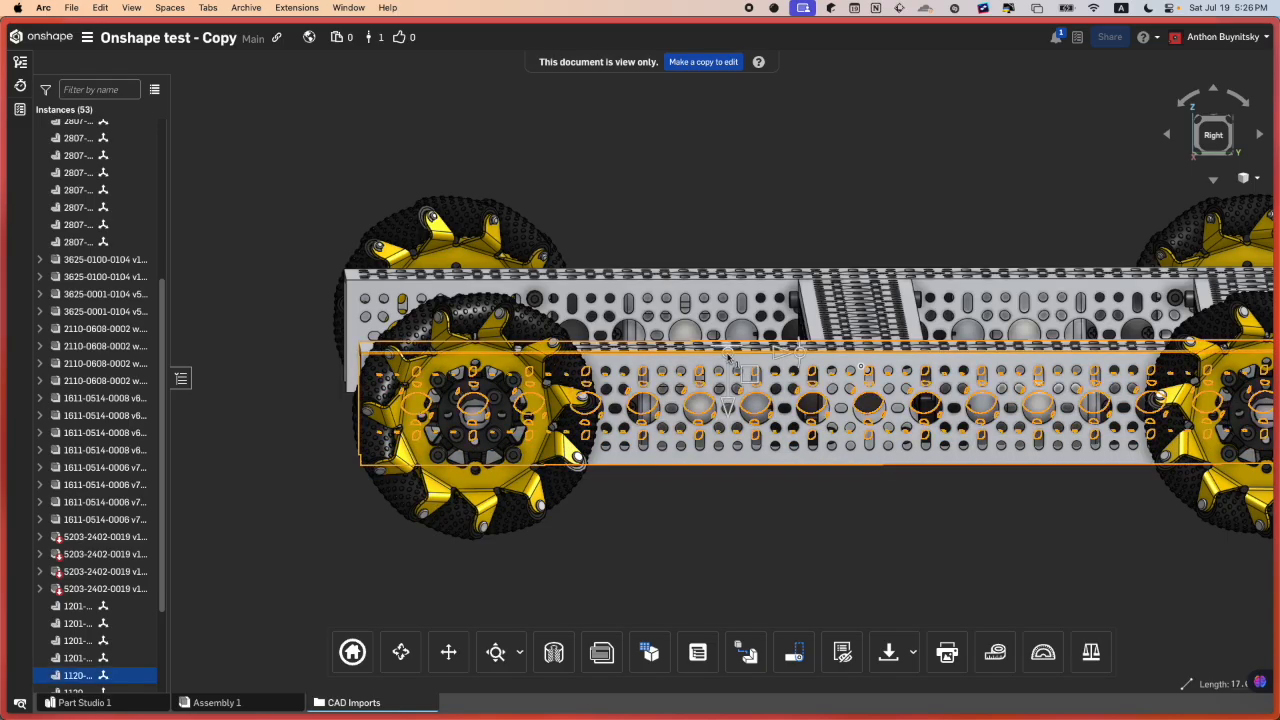
{"action": "key", "text": "m"}
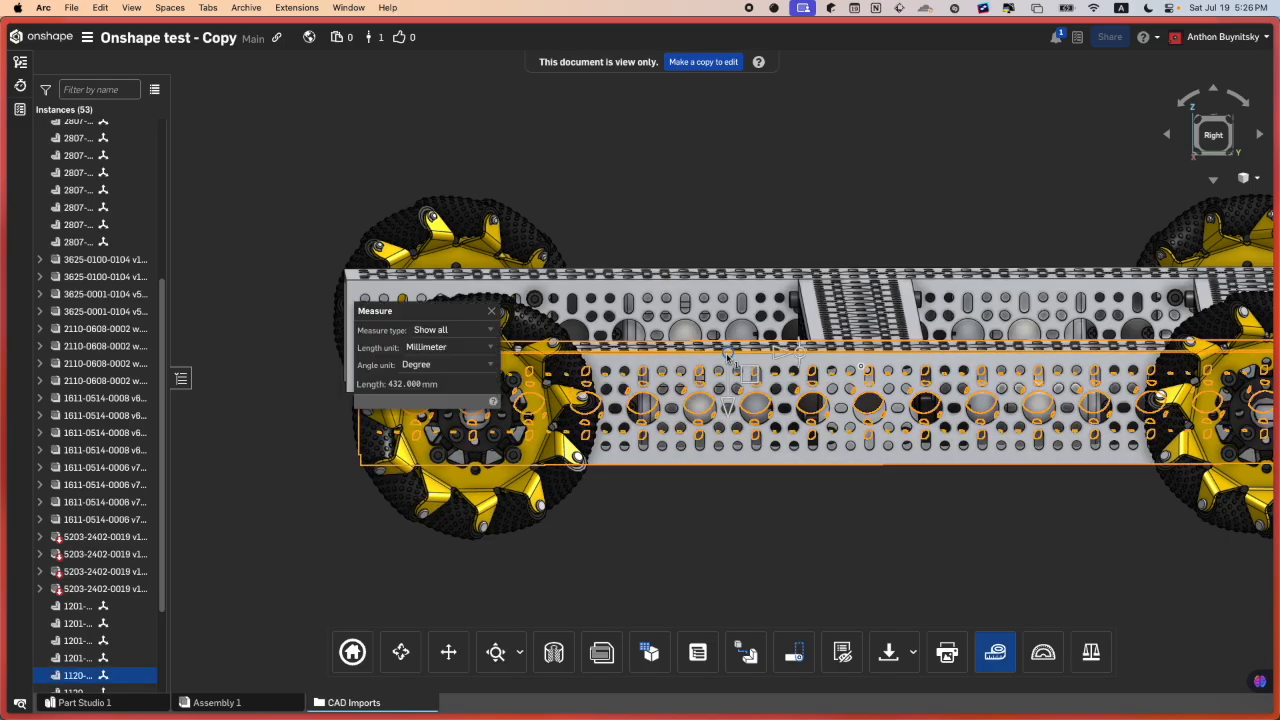
{"action": "left_click", "coordinate": [491, 309]}
Step: Return to the Layout Sketch document and dimension the channel outline's vertical end line to 1.89 in
{"action": "mouse_move", "coordinate": [2, 400]}
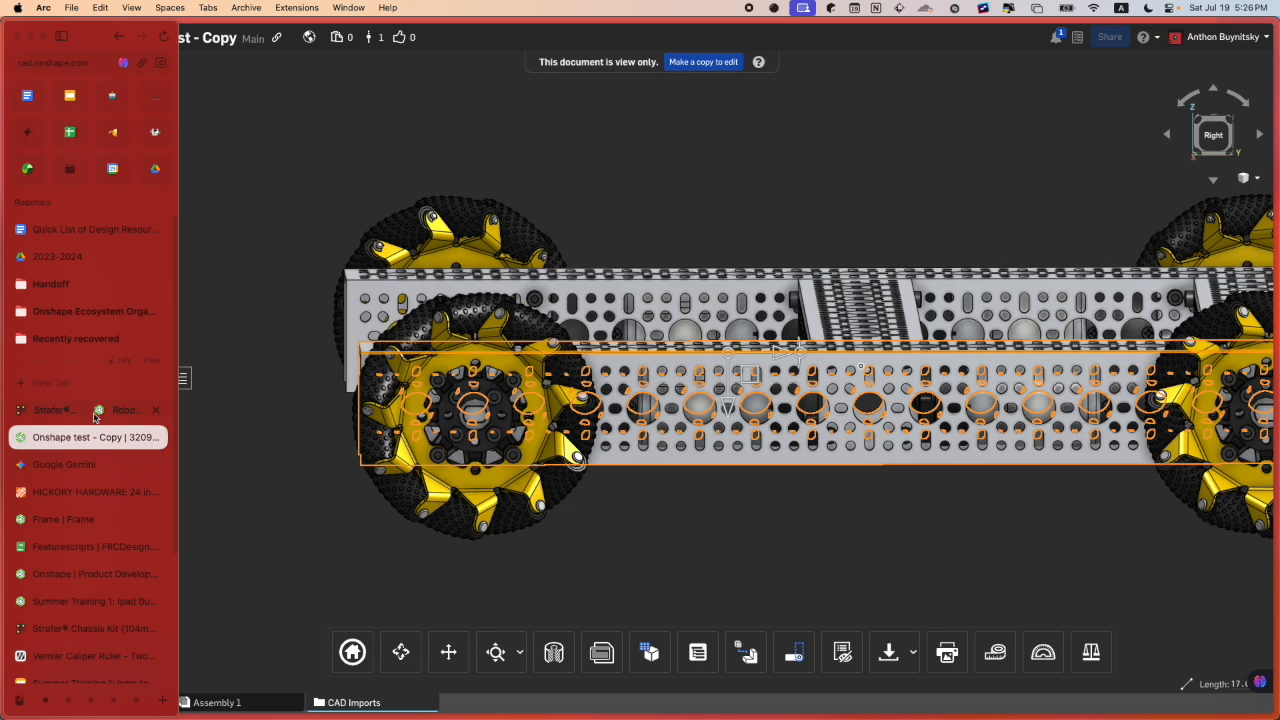
{"action": "left_click", "coordinate": [119, 415]}
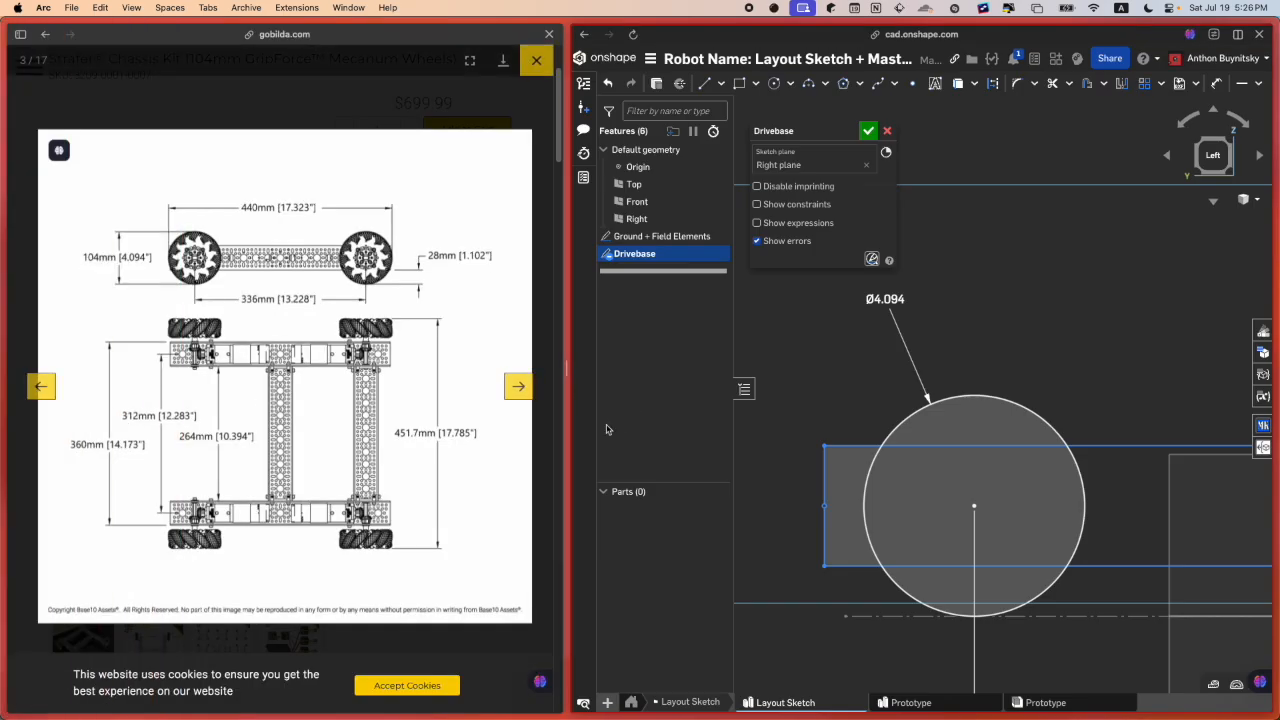
{"action": "key", "text": "d"}
{"action": "left_click", "coordinate": [824, 495]}
{"action": "left_click", "coordinate": [795, 448]}
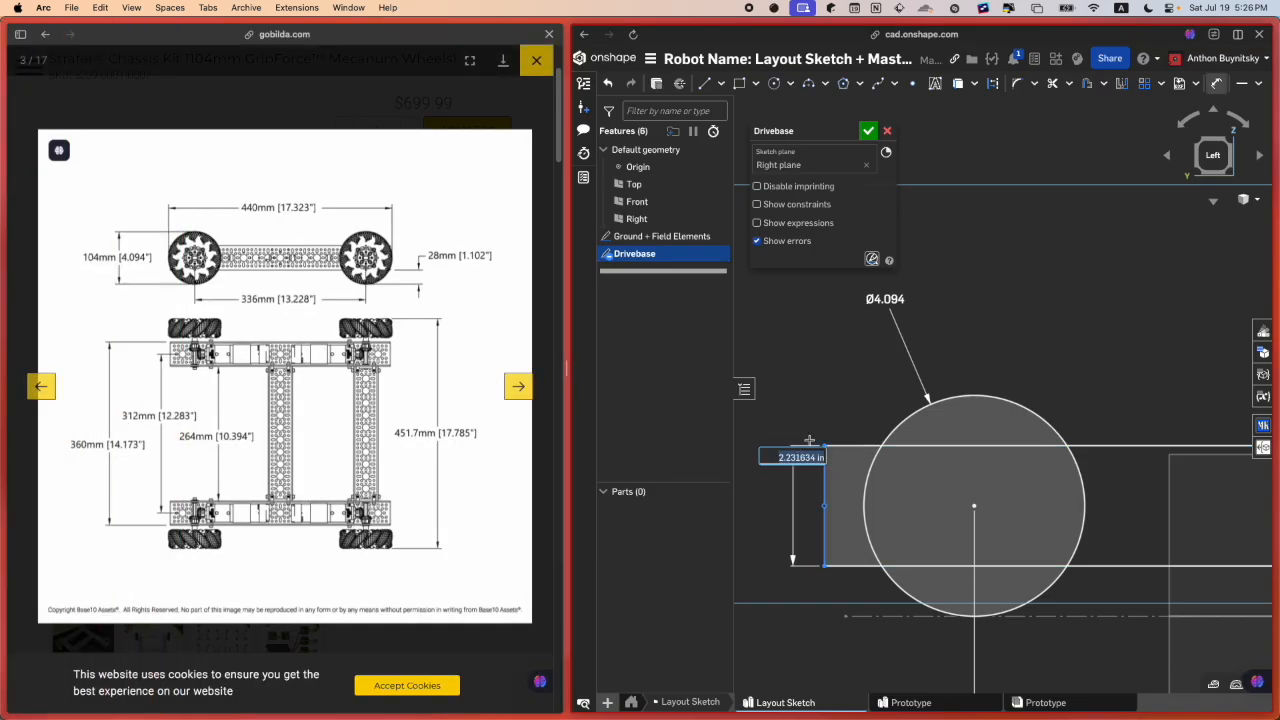
{"action": "type", "text": "1.69"}
{"action": "key", "text": "Return"}
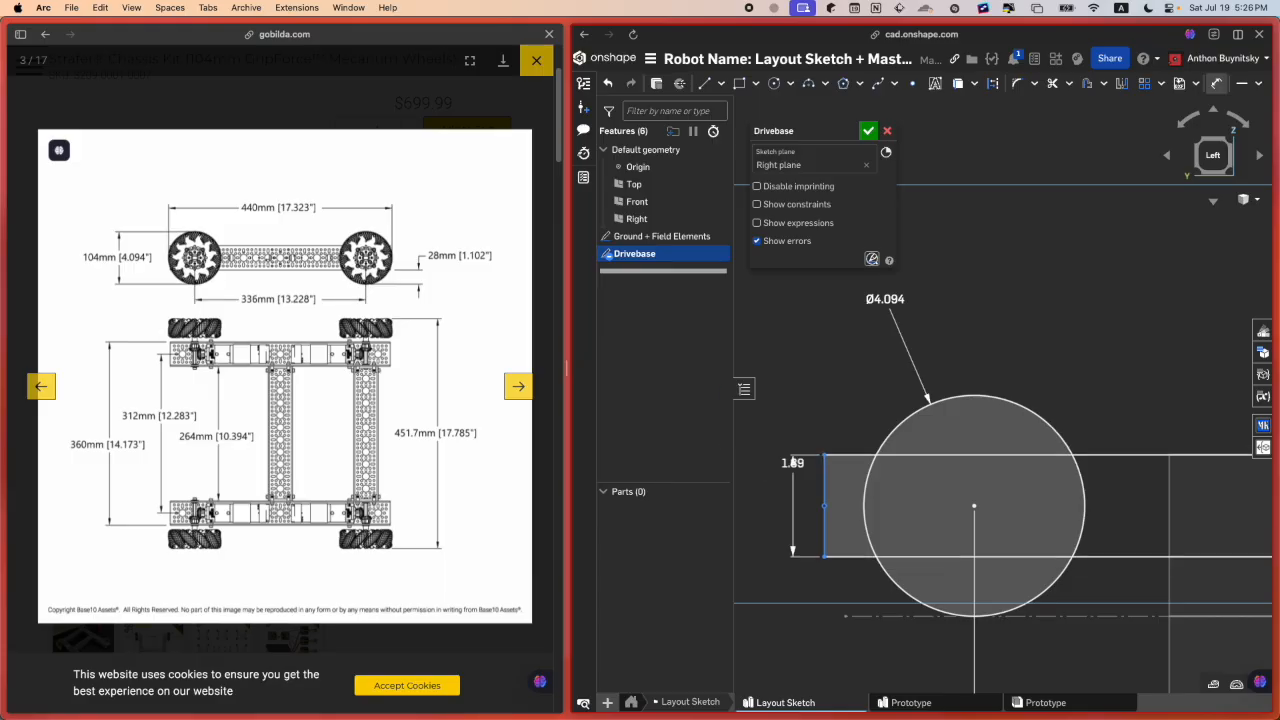
Step: Dimension the channel outline's upper horizontal line to half the channel length with the expression 432mm/2
{"action": "left_click", "coordinate": [872, 455]}
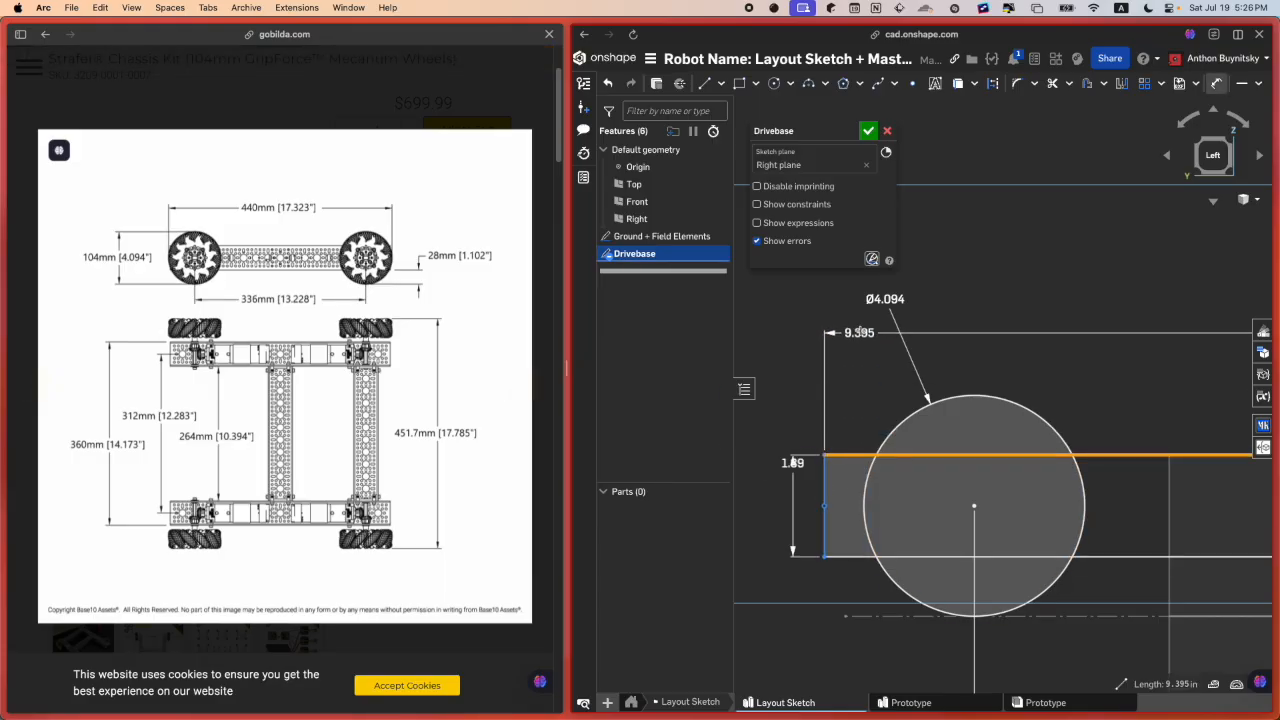
{"action": "left_click", "coordinate": [859, 331]}
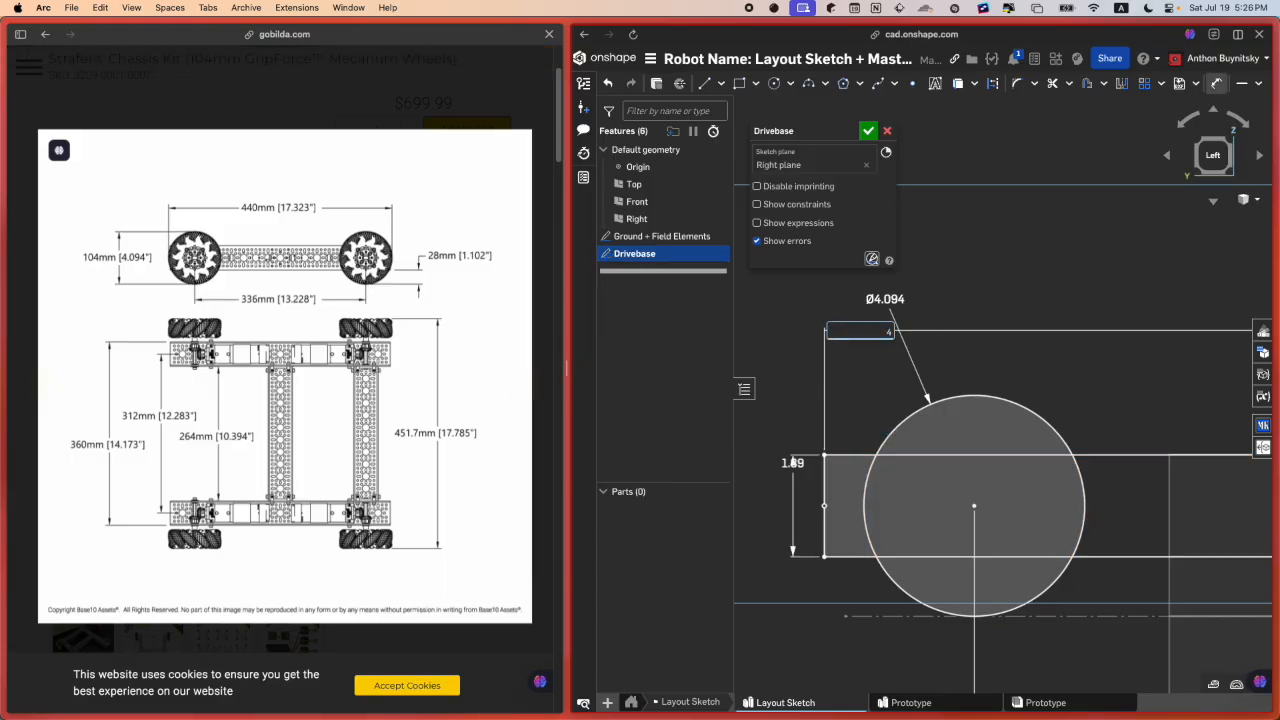
{"action": "type", "text": "432mm/2"}
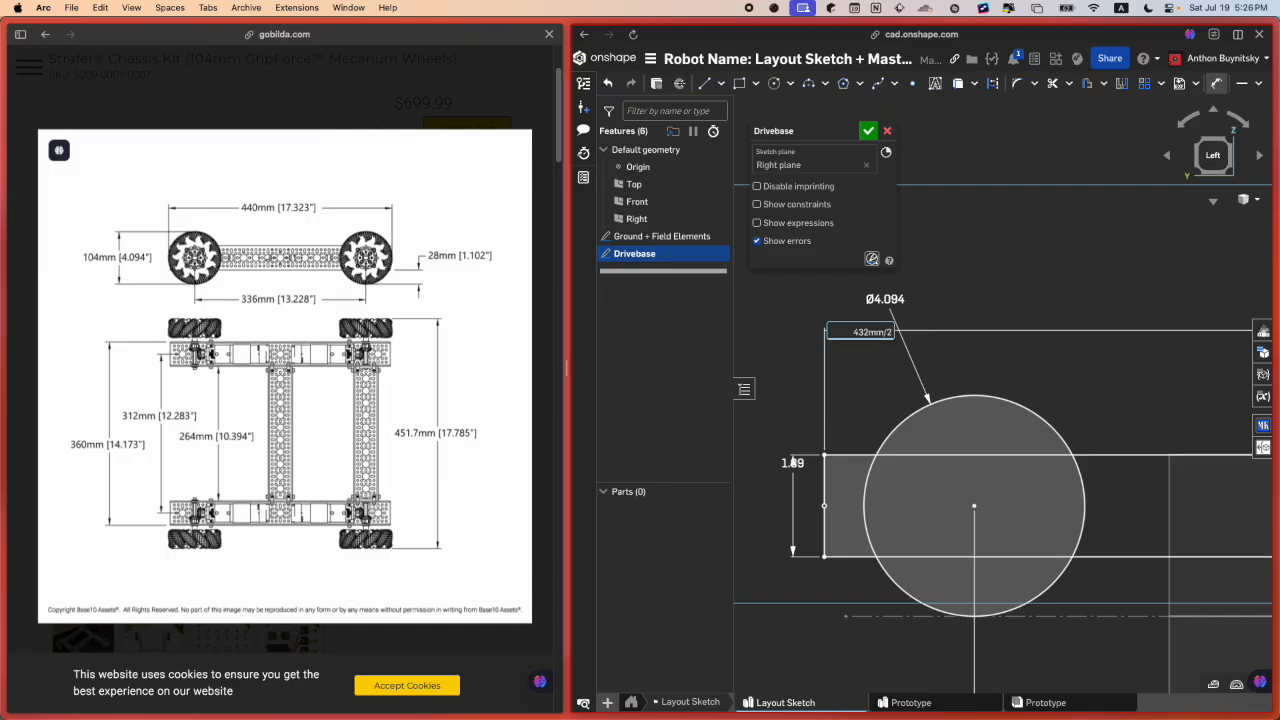
{"action": "key", "text": "Return"}
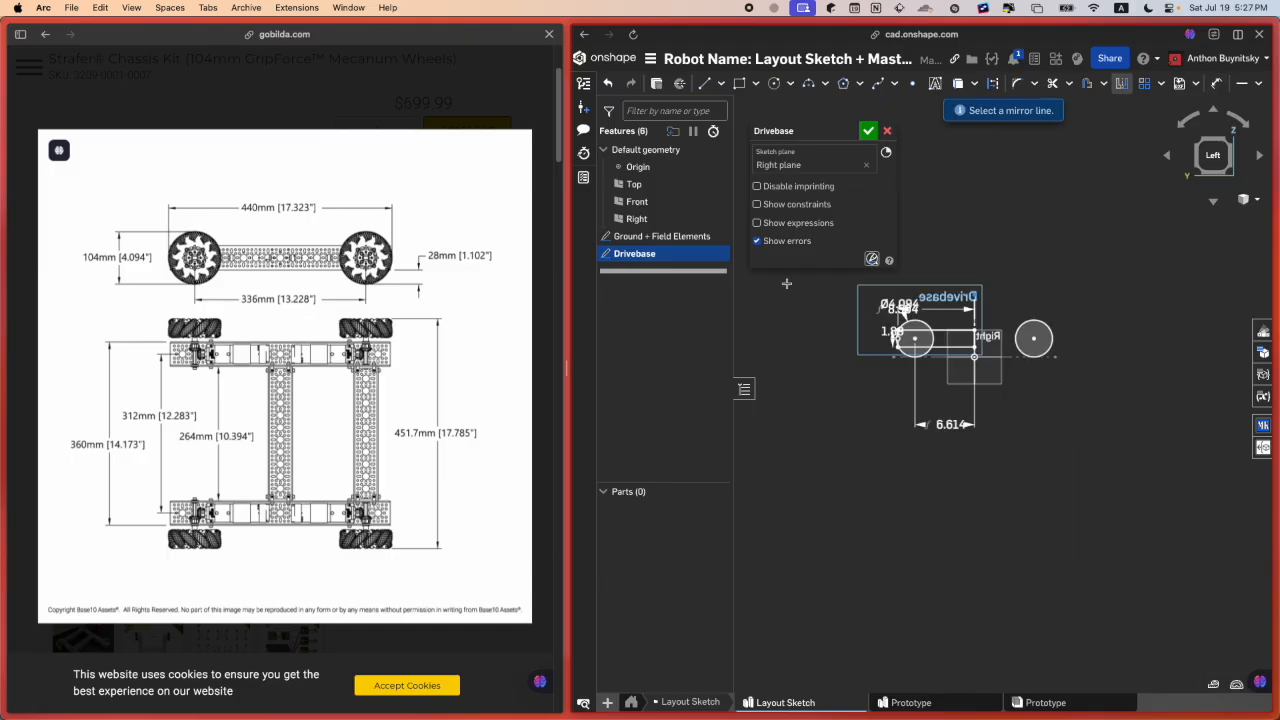
Step: Mirror the channel outline's two horizontal lines and vertical end line about the vertical construction line
{"action": "scroll", "coordinate": [931, 280], "scroll_direction": "up", "scroll_amount": 2}
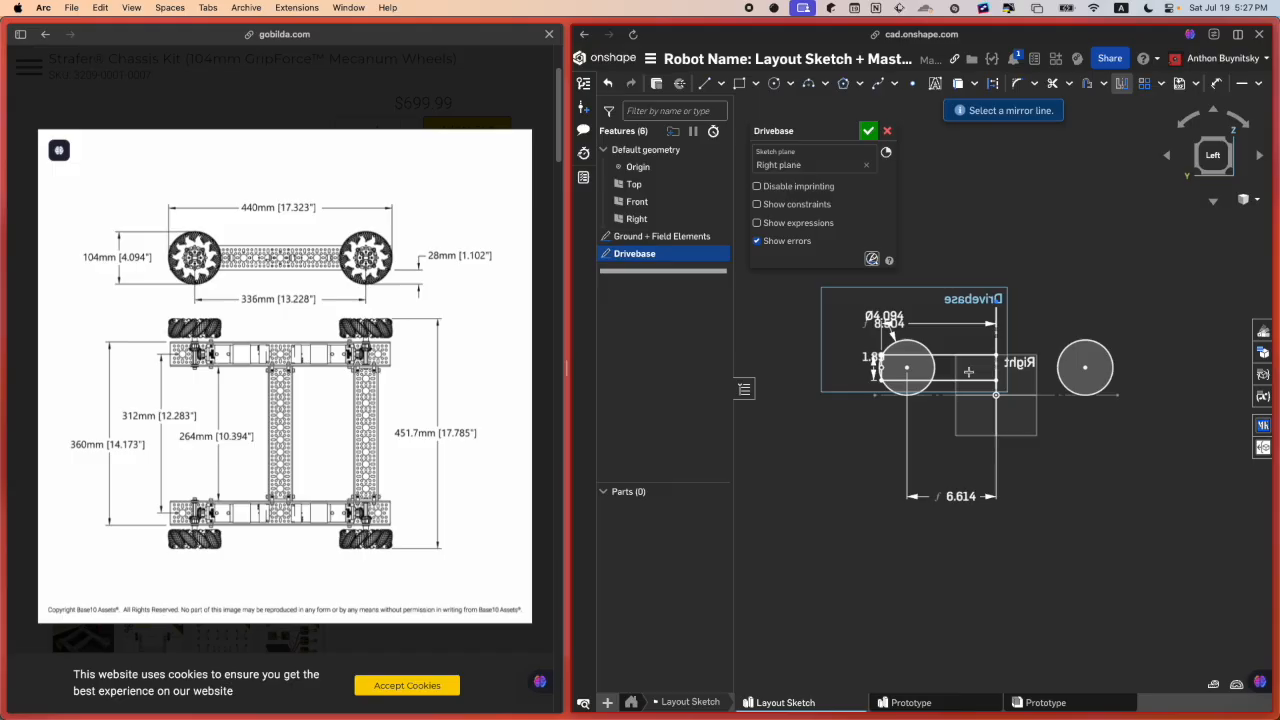
{"action": "scroll", "coordinate": [1000, 347], "scroll_direction": "up", "scroll_amount": 2}
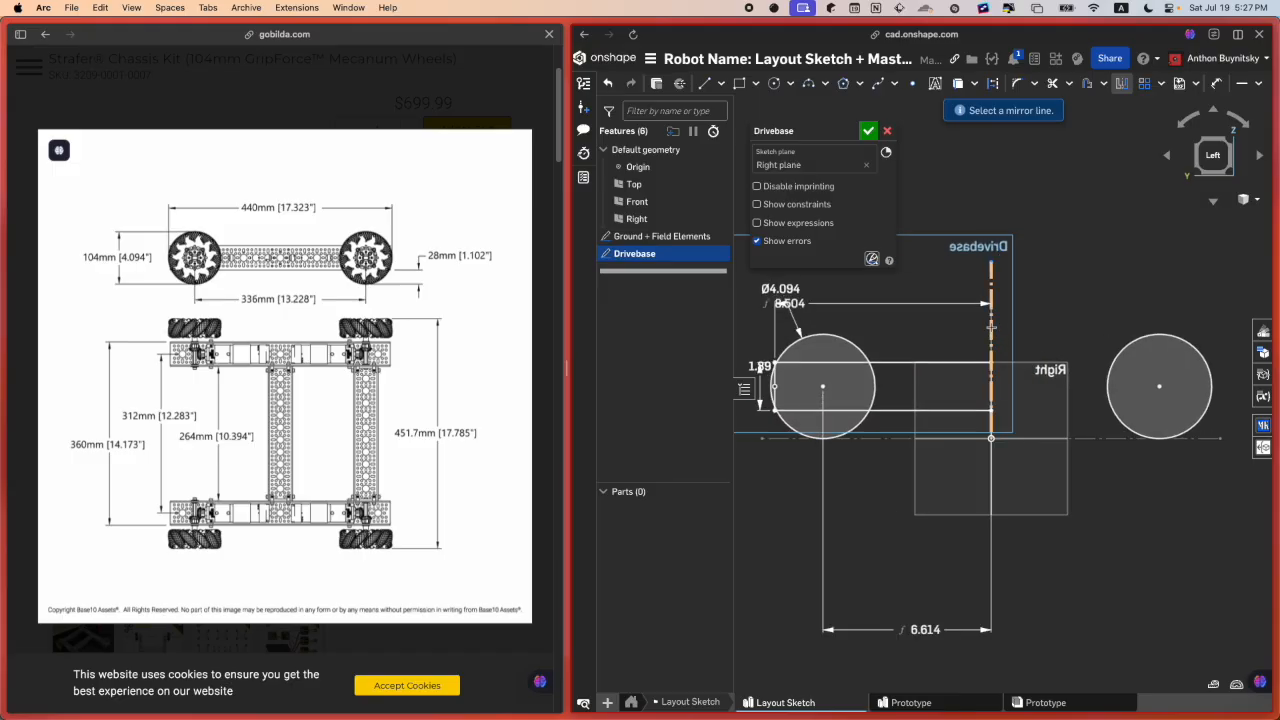
{"action": "left_click", "coordinate": [991, 327]}
{"action": "left_click", "coordinate": [955, 363]}
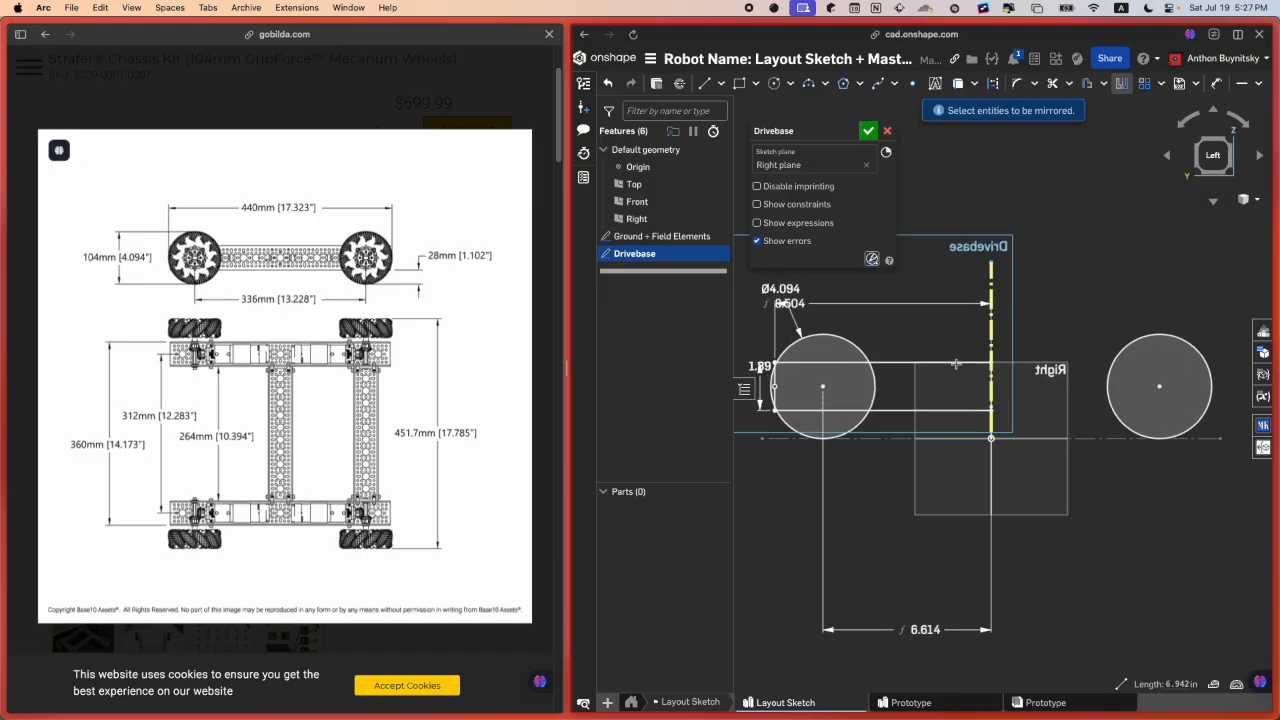
{"action": "left_click", "coordinate": [932, 411]}
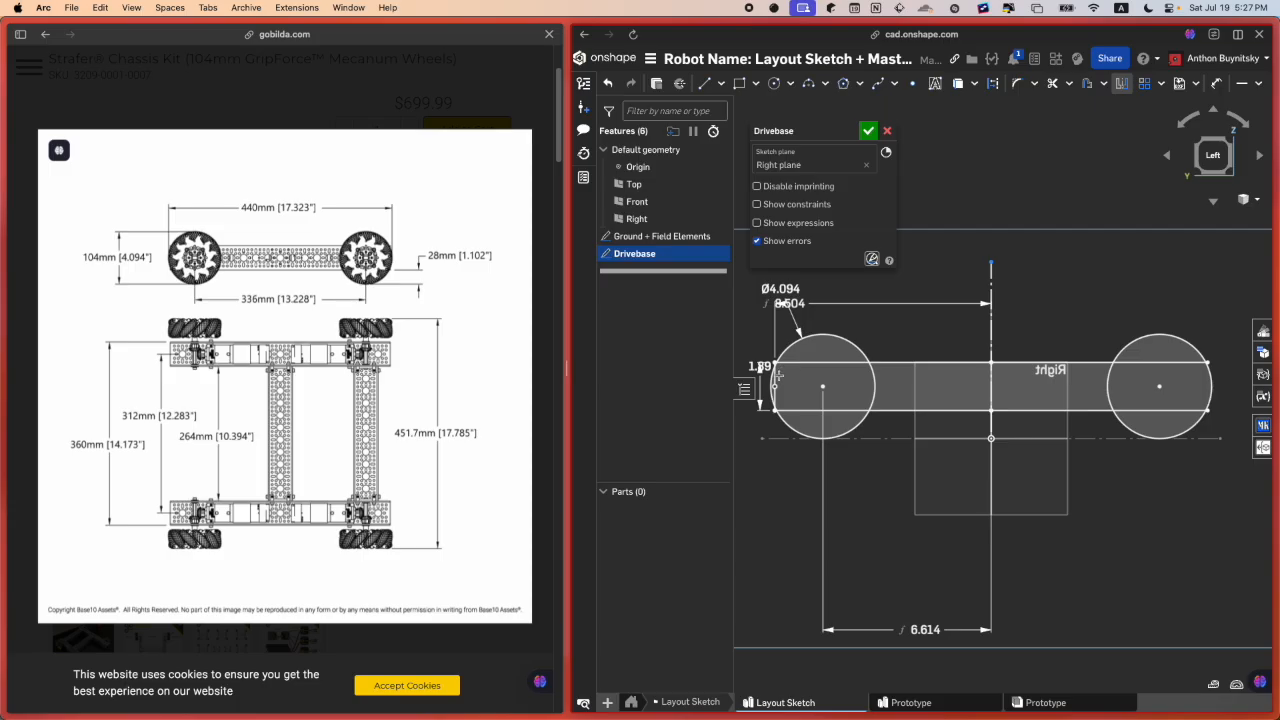
Step: Examine the mirrored channel outline and both wheels against the goBILDA dimension drawing
{"action": "scroll", "coordinate": [875, 362], "scroll_direction": "down", "scroll_amount": 2}
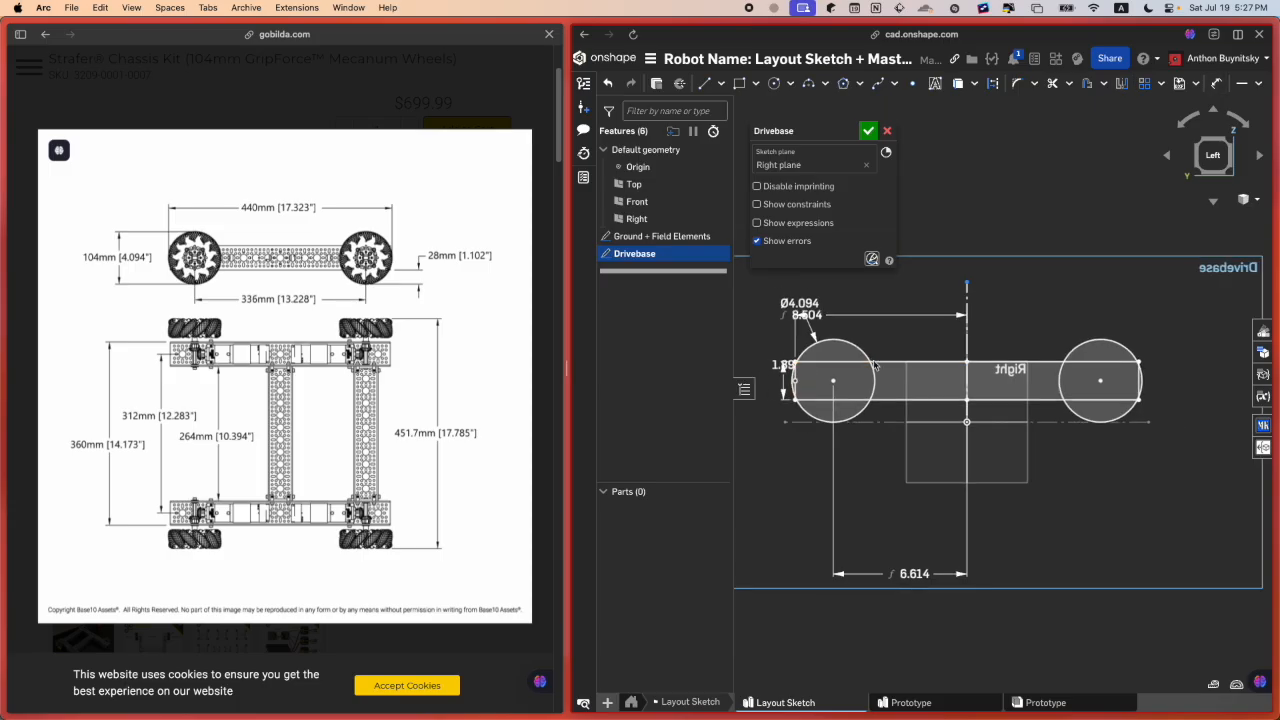
{"action": "scroll", "coordinate": [800, 385], "scroll_direction": "up", "scroll_amount": 4}
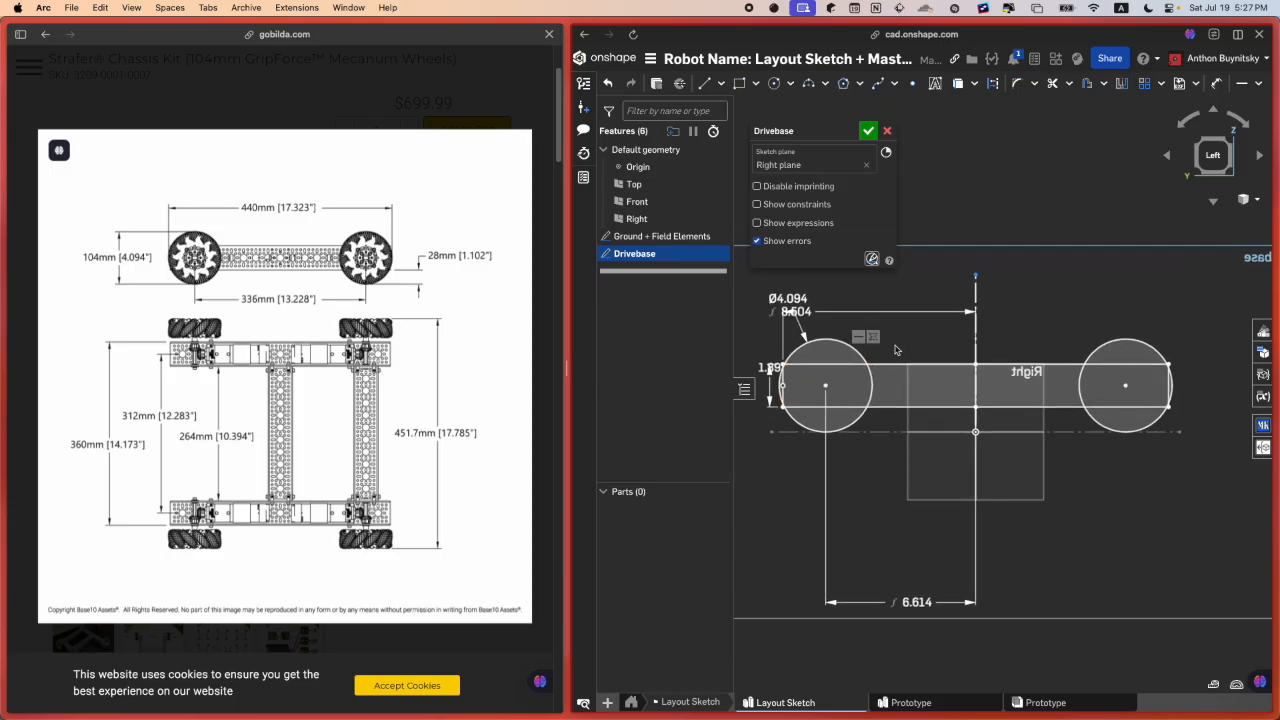
{"action": "scroll", "coordinate": [815, 415], "scroll_direction": "down", "scroll_amount": 2}
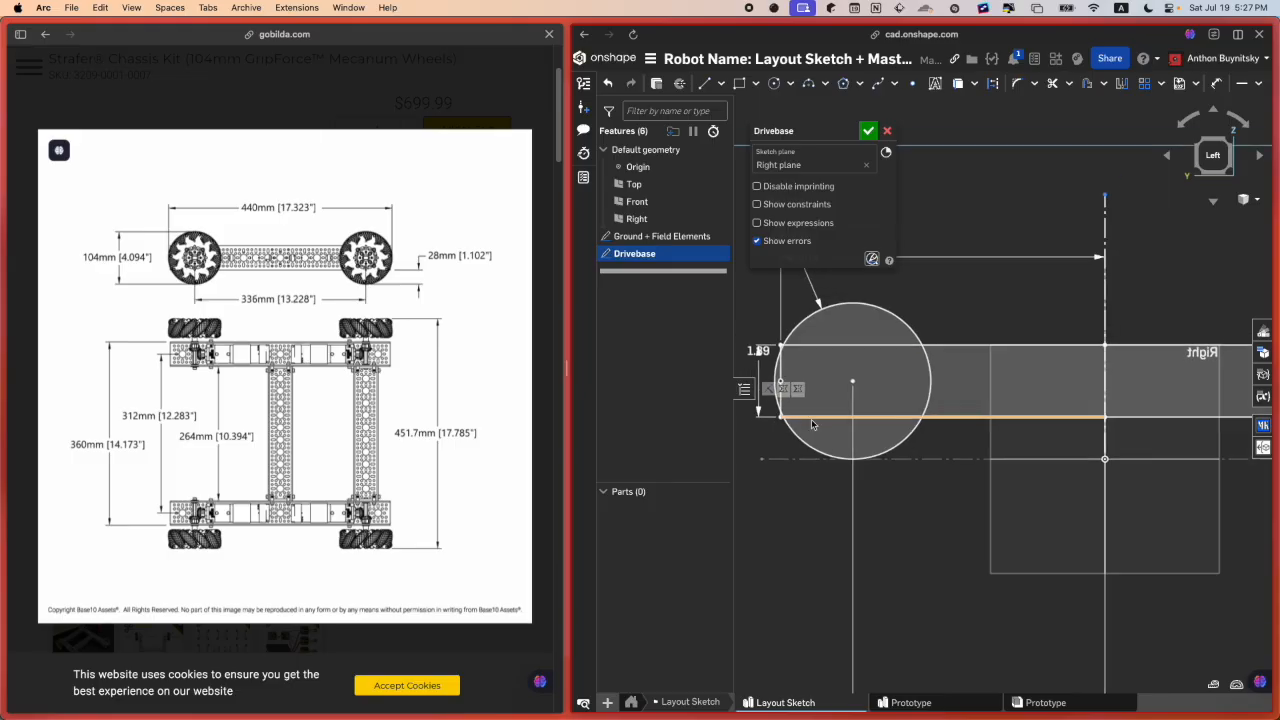
{"action": "middle_click_drag", "start_coordinate": [1005, 412], "coordinate": [864, 453]}
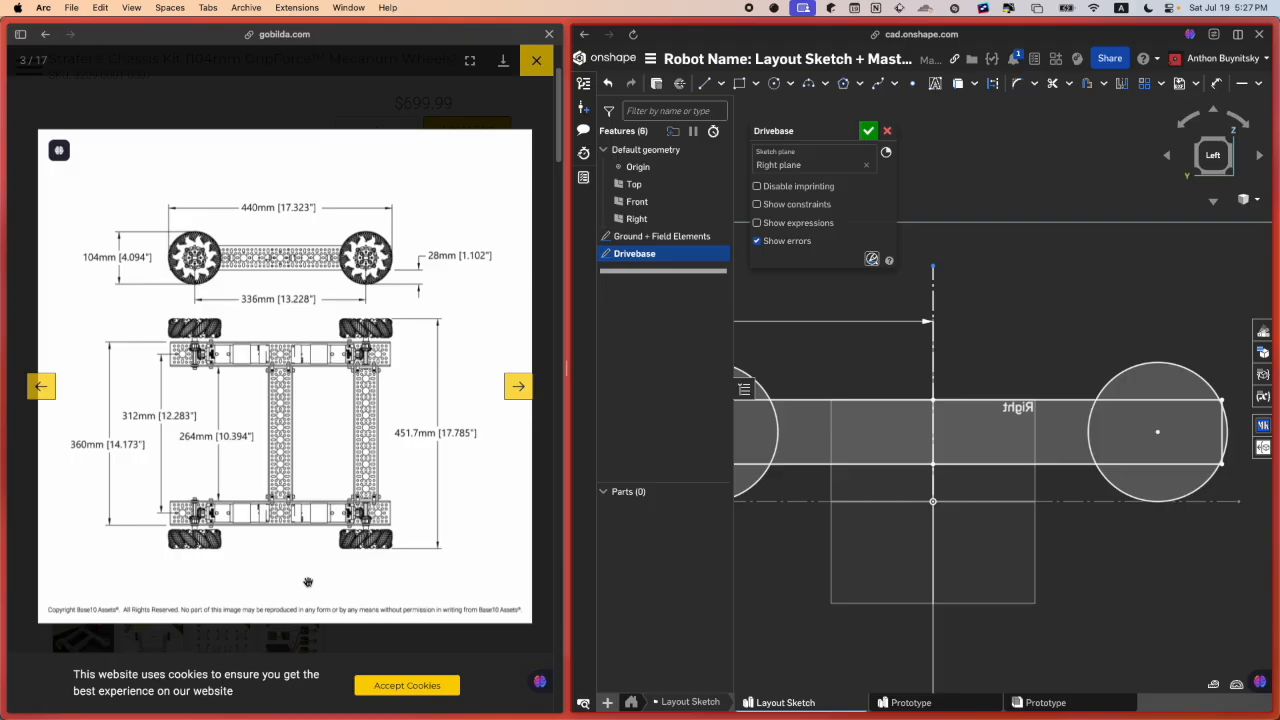
{"action": "scroll", "coordinate": [847, 540], "scroll_direction": "down", "scroll_amount": 3}
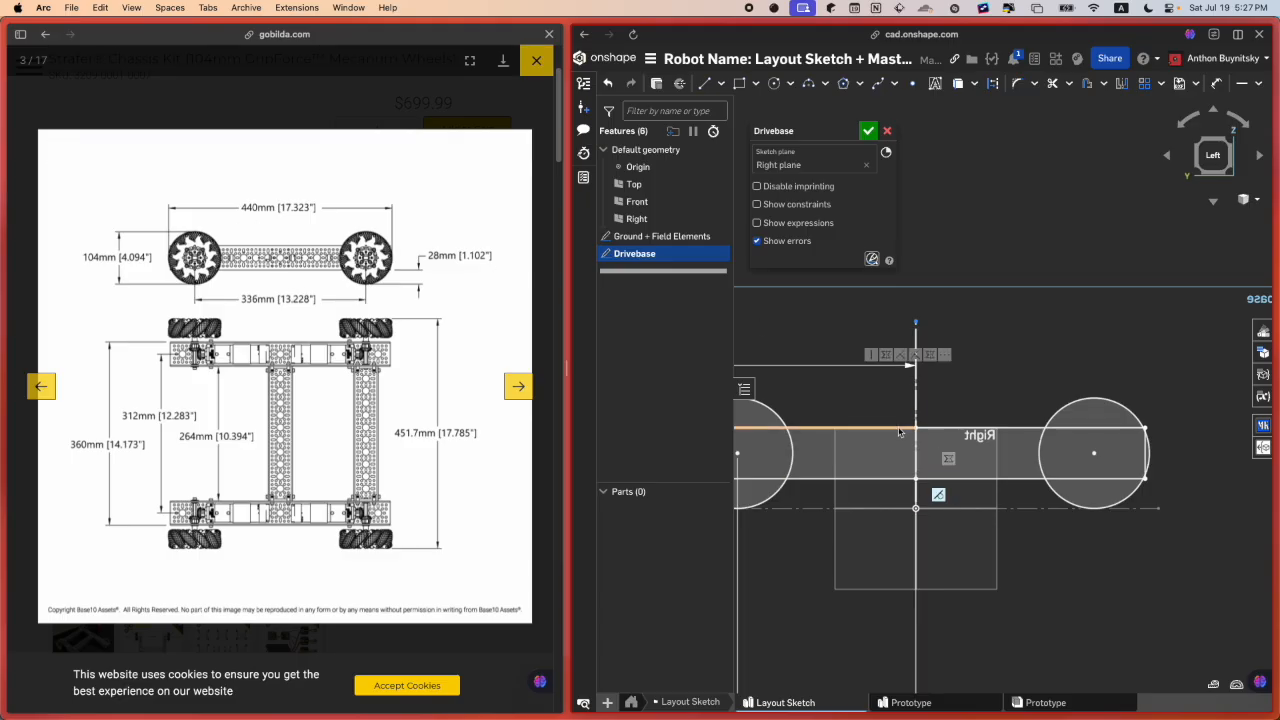
{"action": "scroll", "coordinate": [928, 478], "scroll_direction": "down", "scroll_amount": 3}
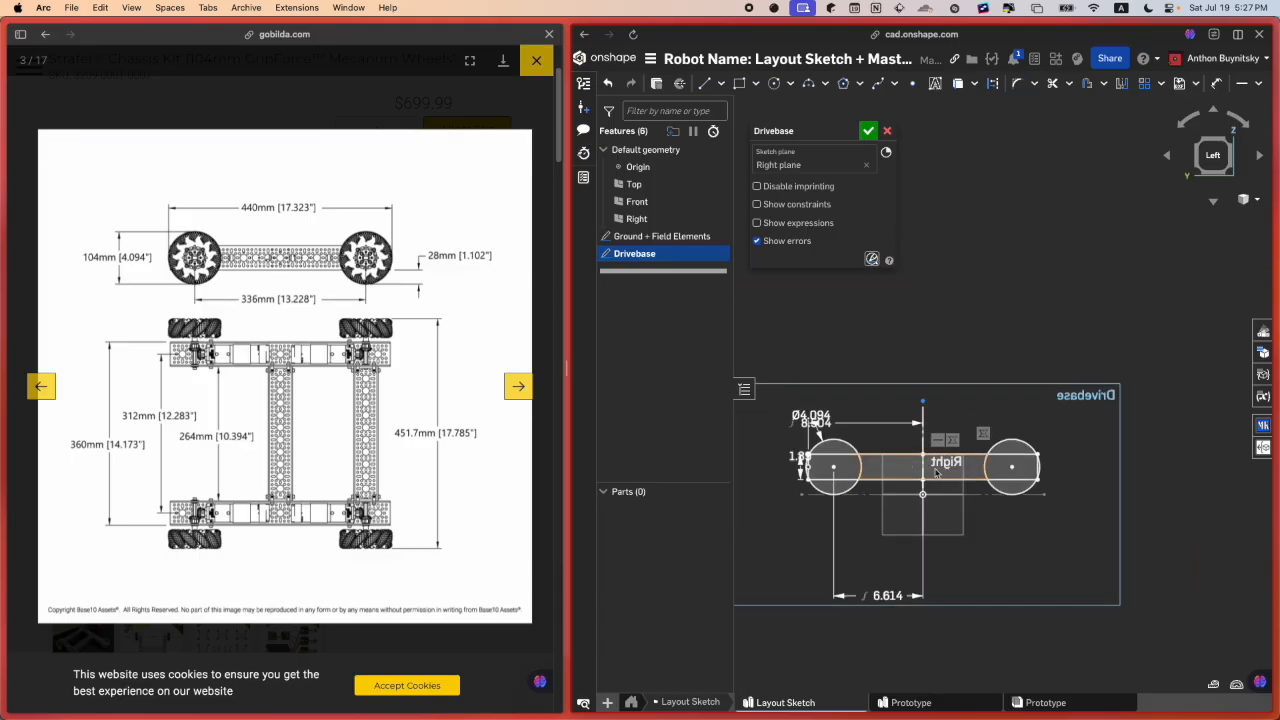
{"action": "scroll", "coordinate": [993, 470], "scroll_direction": "up", "scroll_amount": 3}
{"action": "scroll", "coordinate": [993, 497], "scroll_direction": "up", "scroll_amount": 3}
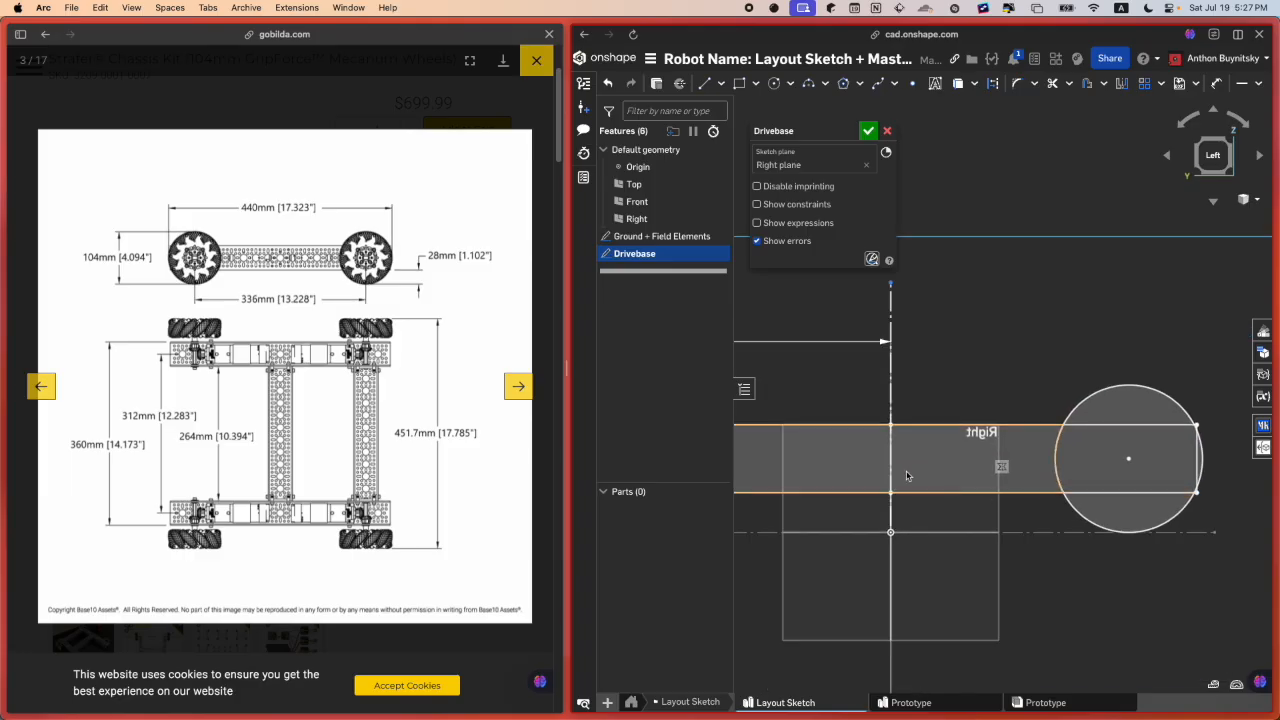
{"action": "left_click", "coordinate": [741, 84]}
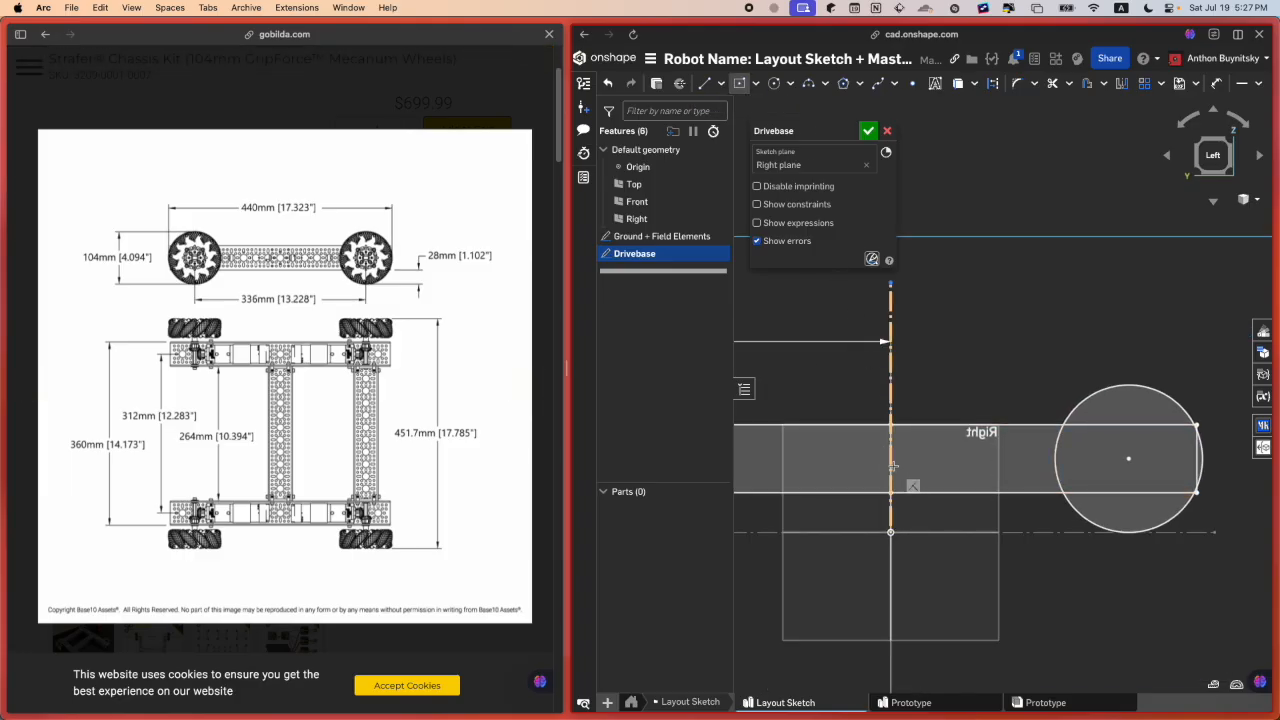
{"action": "scroll", "coordinate": [886, 452], "scroll_direction": "up", "scroll_amount": 2}
{"action": "key", "text": "d"}
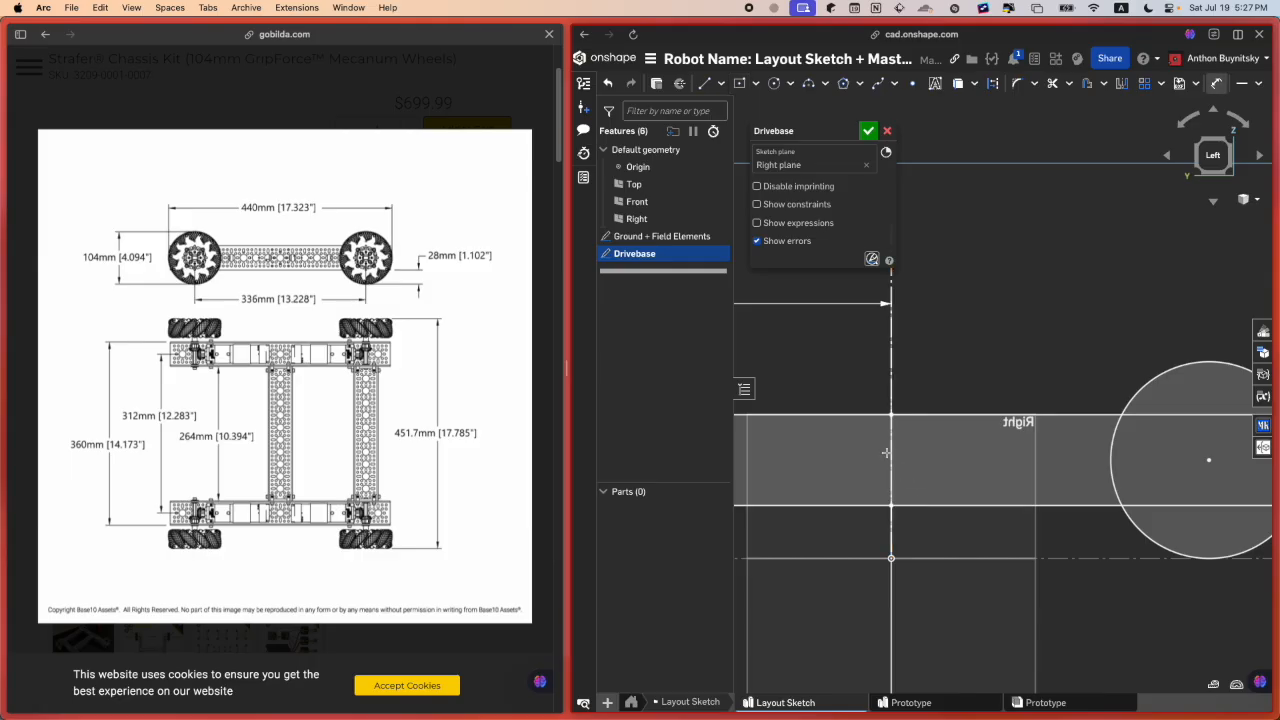
{"action": "middle_click_drag", "start_coordinate": [893, 290], "coordinate": [918, 372]}
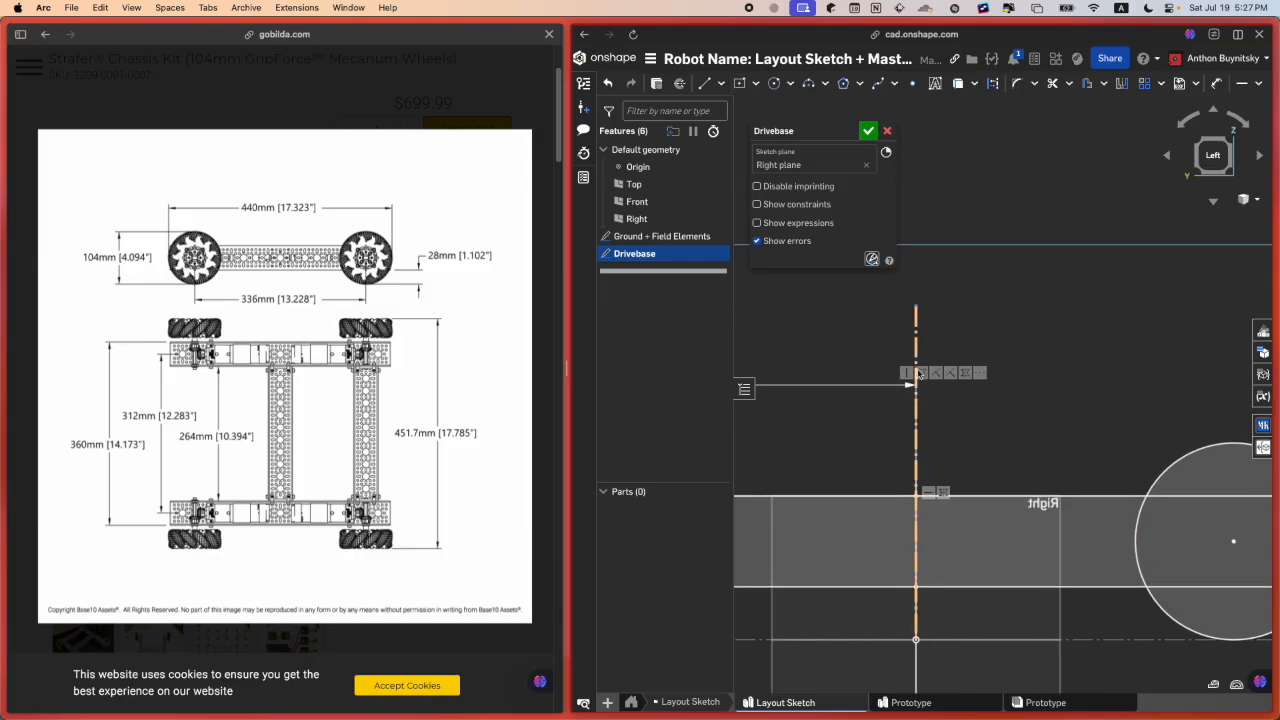
{"action": "right_click", "coordinate": [915, 306]}
{"action": "key", "text": "Escape"}
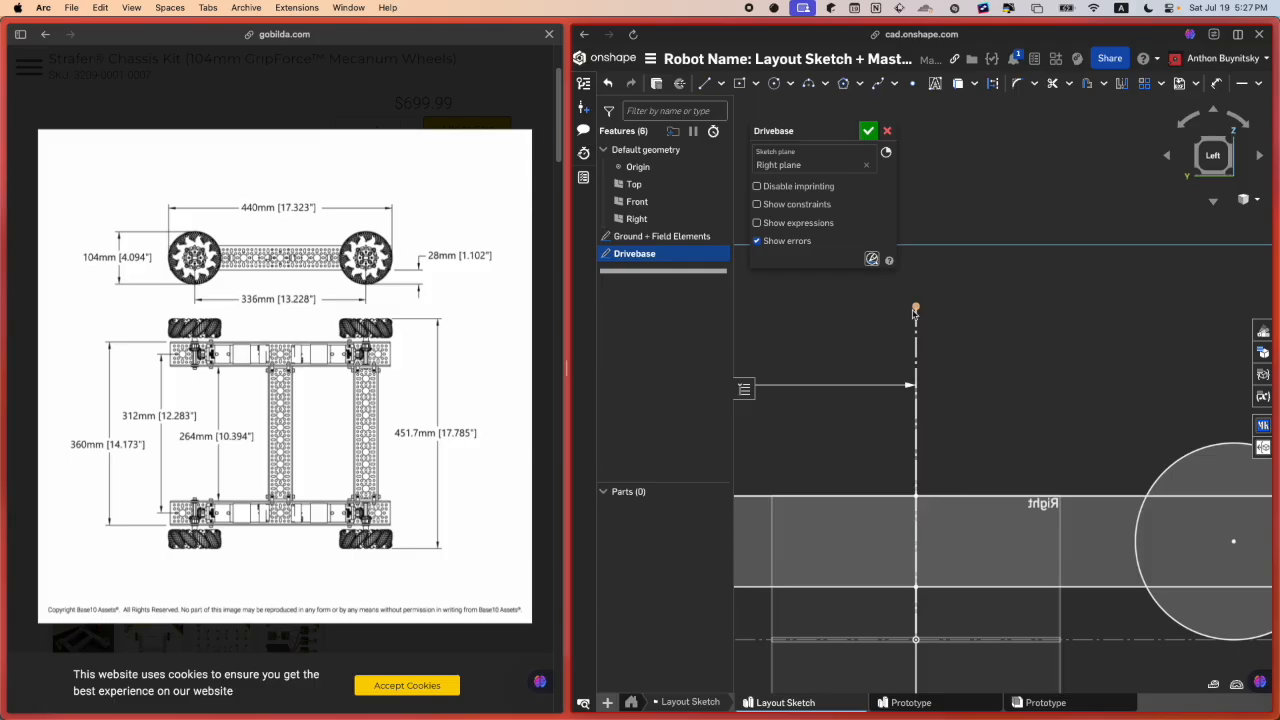
Step: Try to make the vertical construction line's upper endpoint coincident with its crossing point on the channel's upper edge
{"action": "left_click", "coordinate": [915, 308]}
{"action": "left_click", "coordinate": [917, 496]}
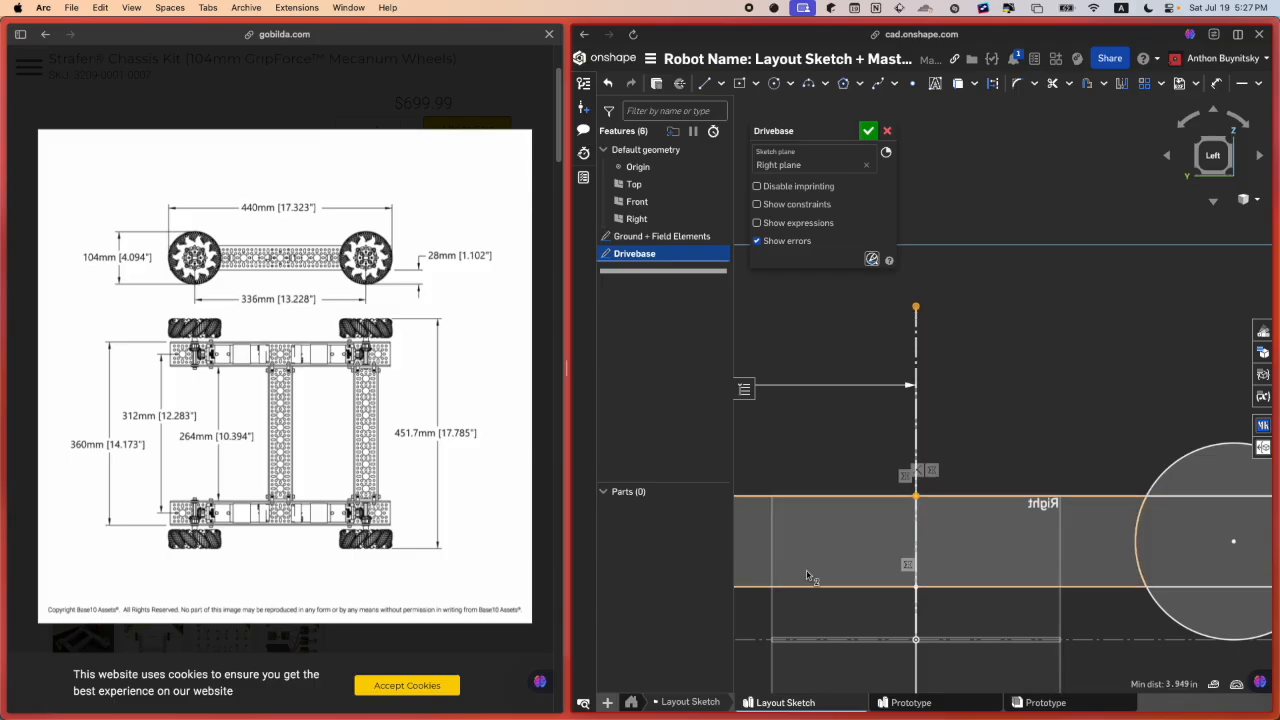
{"action": "key", "text": "i"}
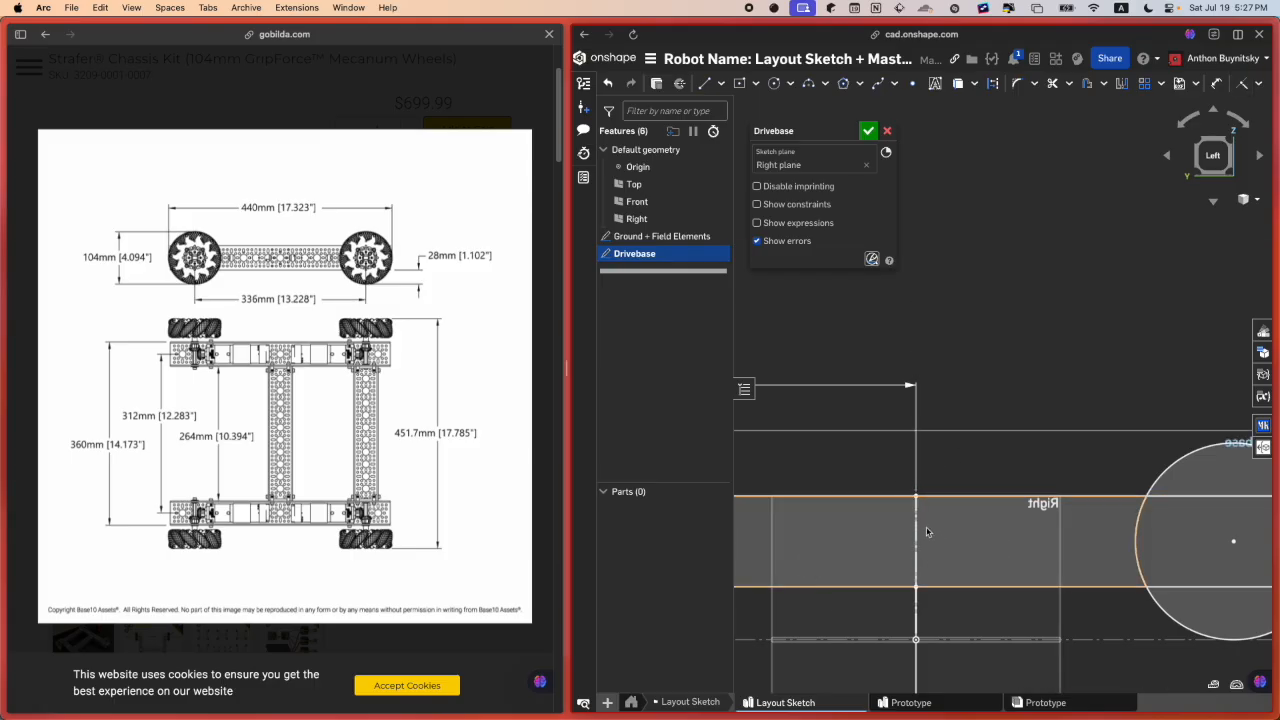
{"action": "key", "text": "g"}
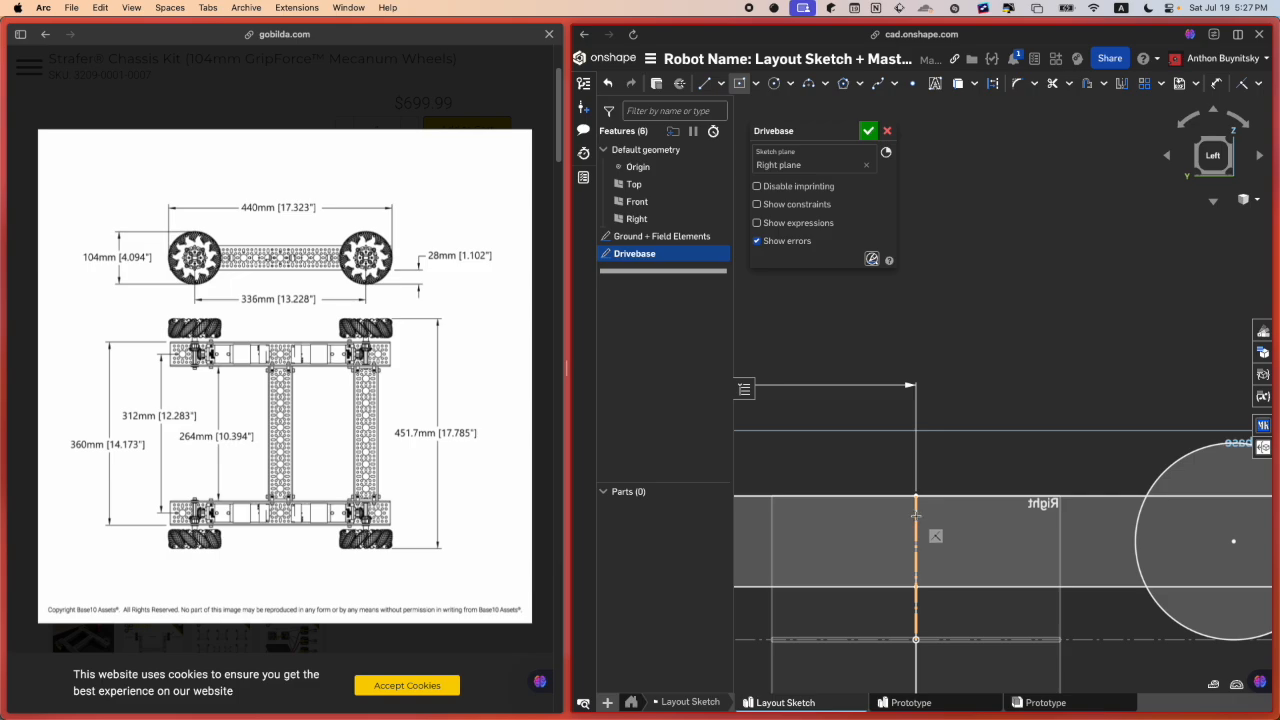
{"action": "key", "text": "Escape"}
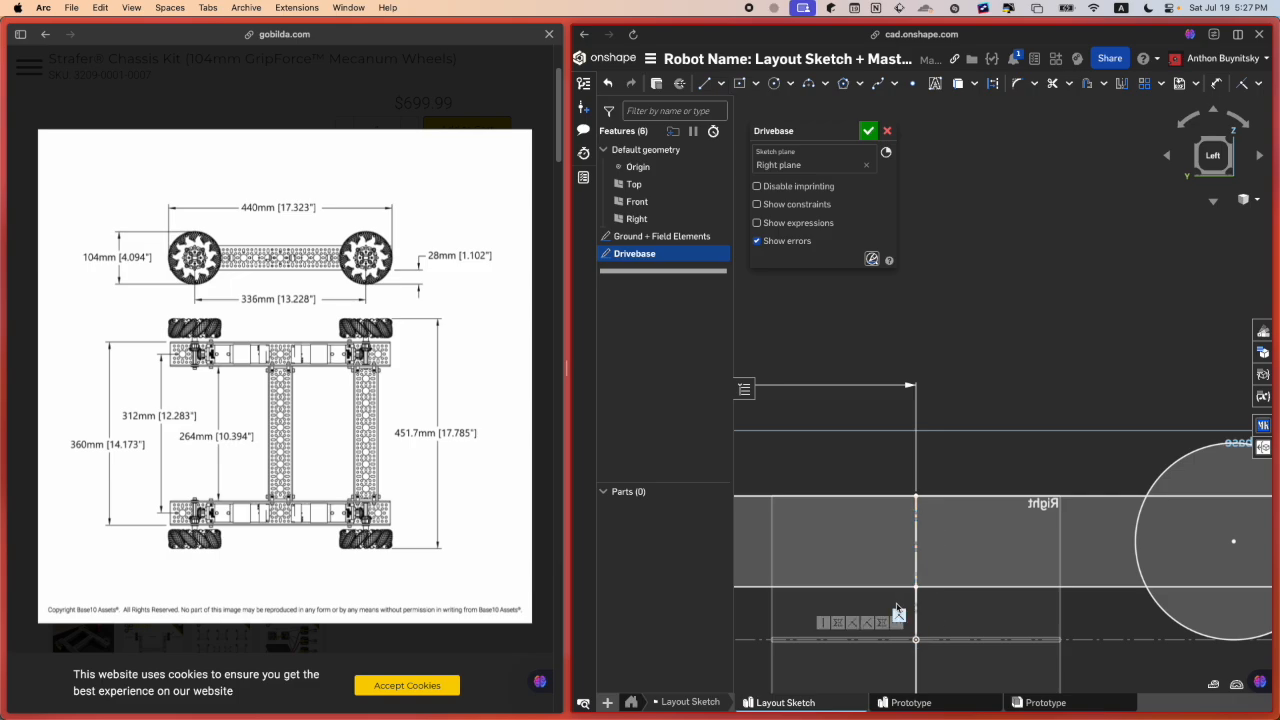
Step: Undo the coincident constraint on the vertical construction line's upper endpoint
{"action": "left_click", "coordinate": [899, 616]}
{"action": "key", "text": "Delete"}
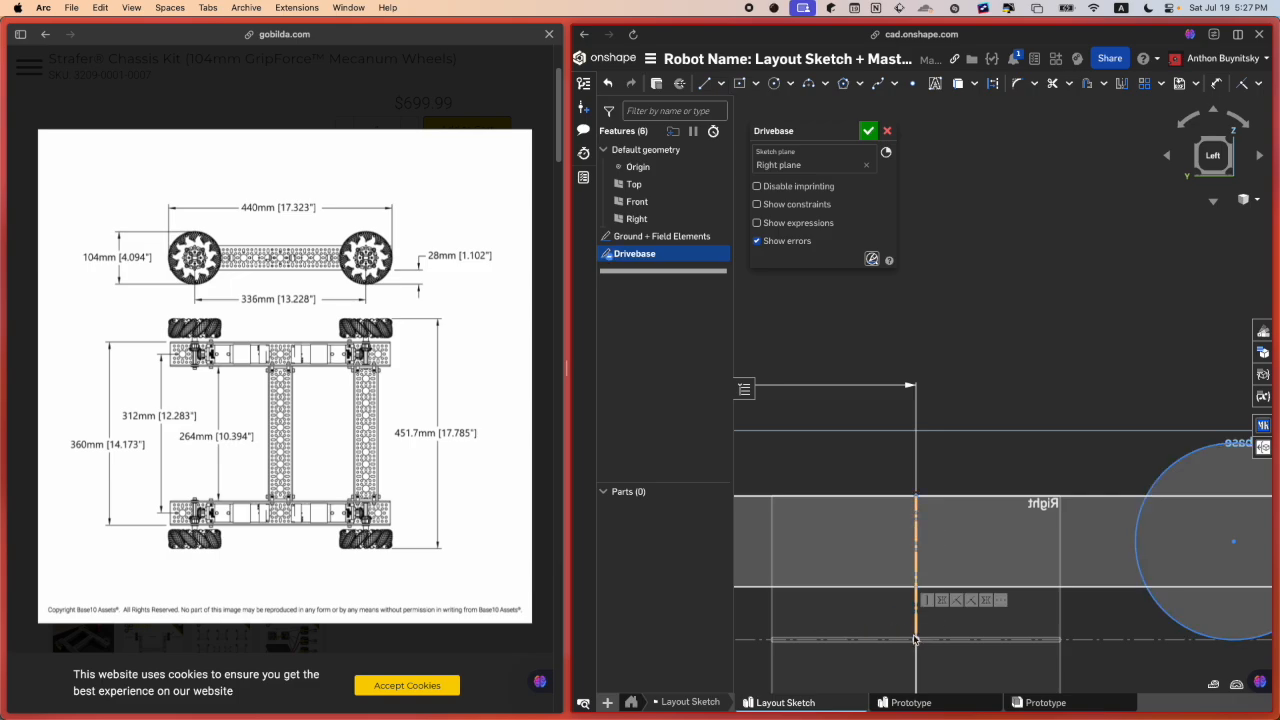
{"action": "key", "text": "super+z"}
{"action": "key", "text": "super+z"}
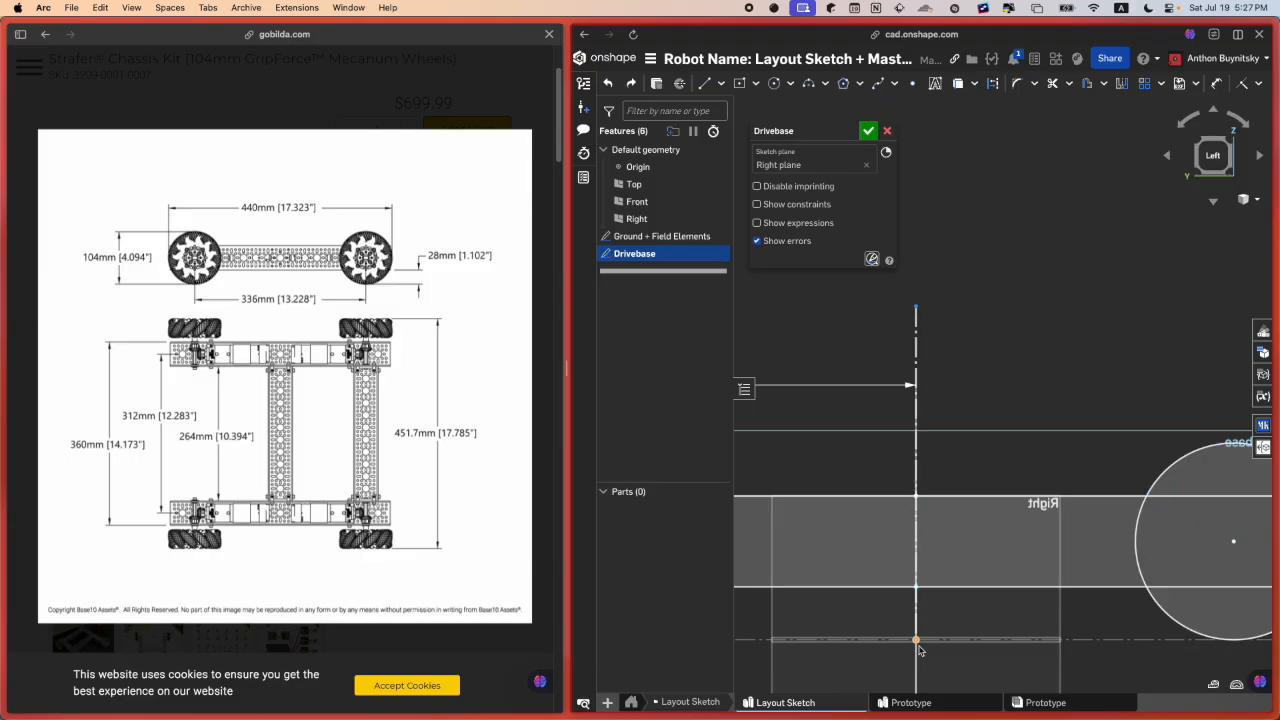
Step: Draw a short vertical construction line between the channel's upper and lower edges, beside the long vertical construction line
{"action": "key", "text": "l"}
{"action": "left_click", "coordinate": [876, 492]}
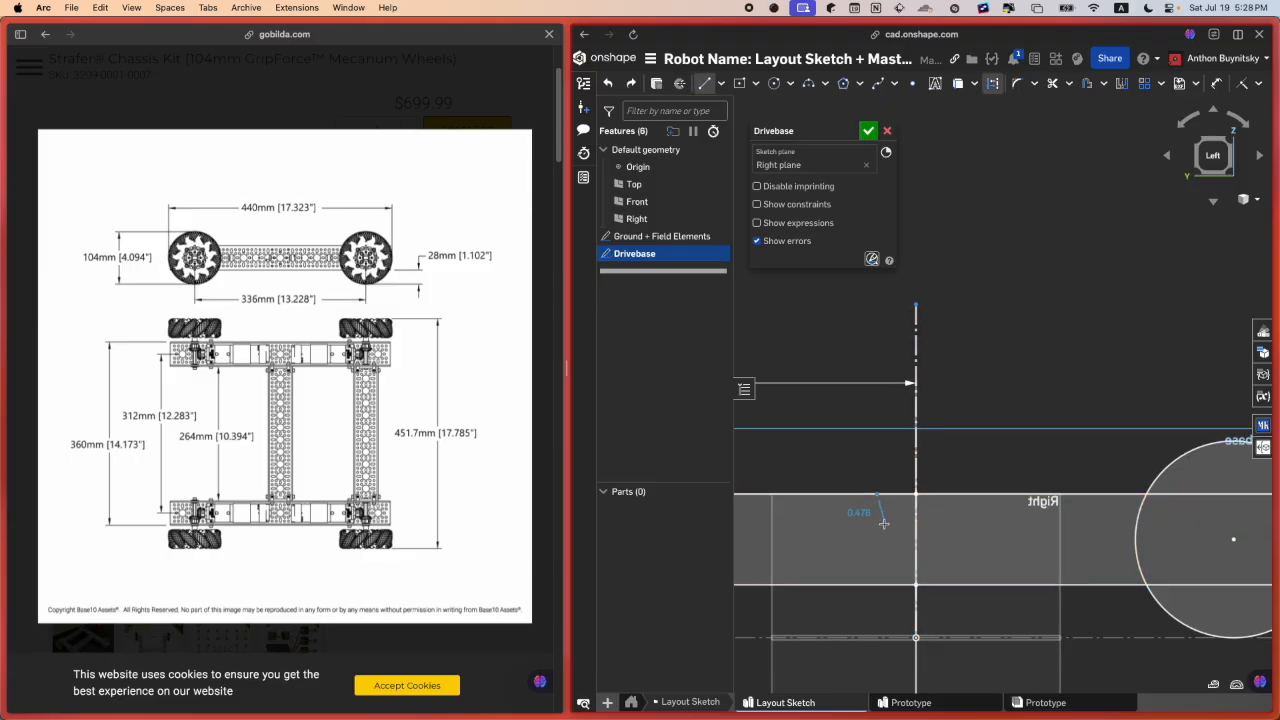
{"action": "left_click", "coordinate": [877, 584]}
{"action": "key", "text": "Escape"}
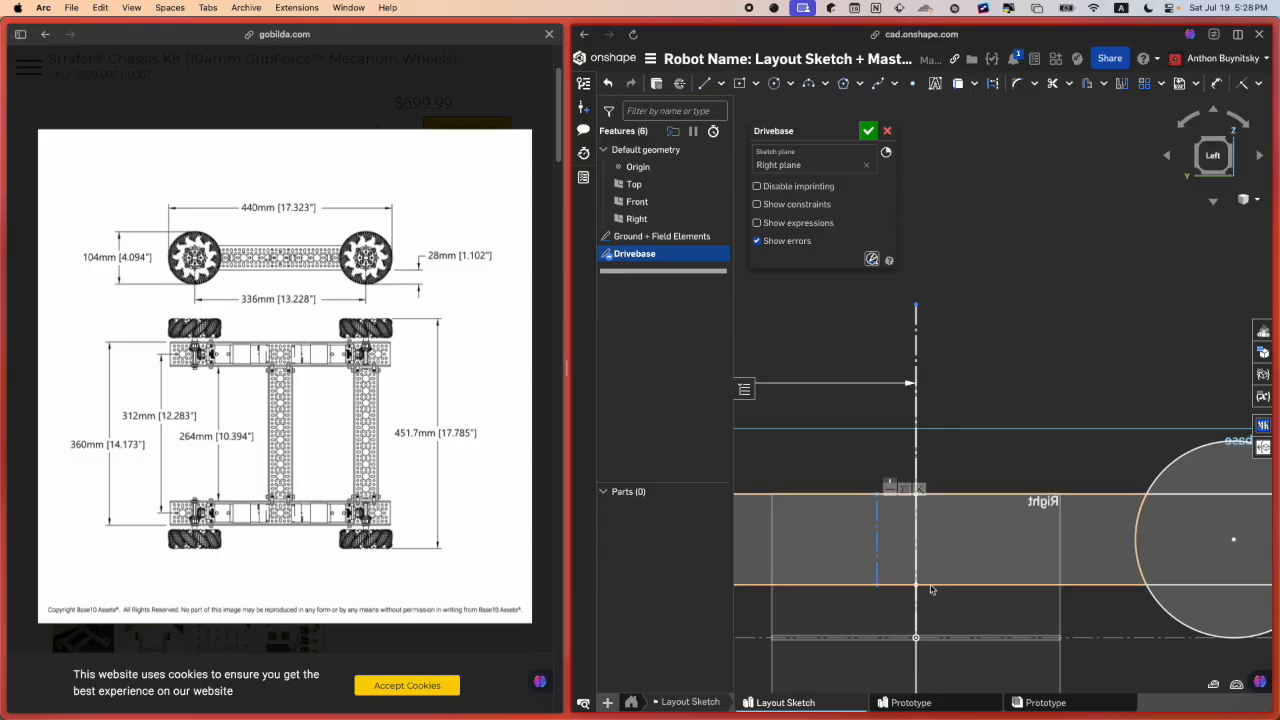
Step: Draw a center-point rectangle about 2.19 by 1.89 in on the vertical centerline, level with the short construction line's midpoint and reaching the channel's edges
{"action": "left_click", "coordinate": [877, 510]}
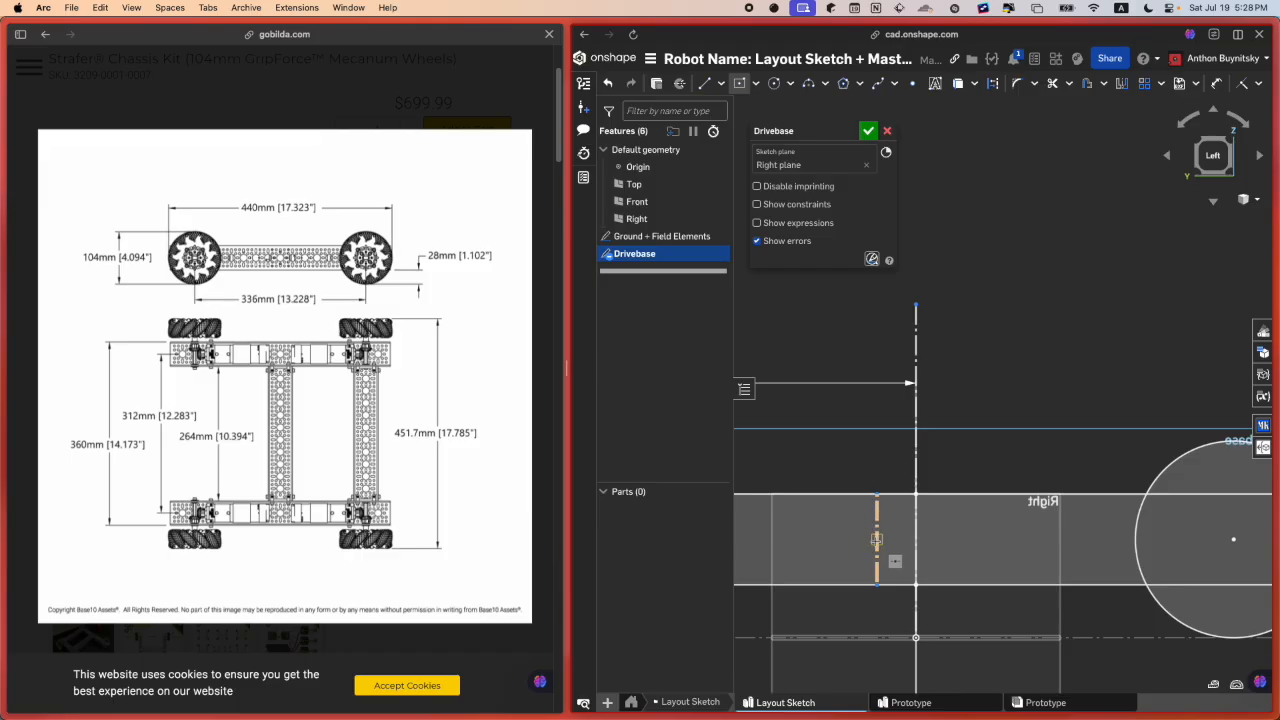
{"action": "left_click", "coordinate": [877, 540]}
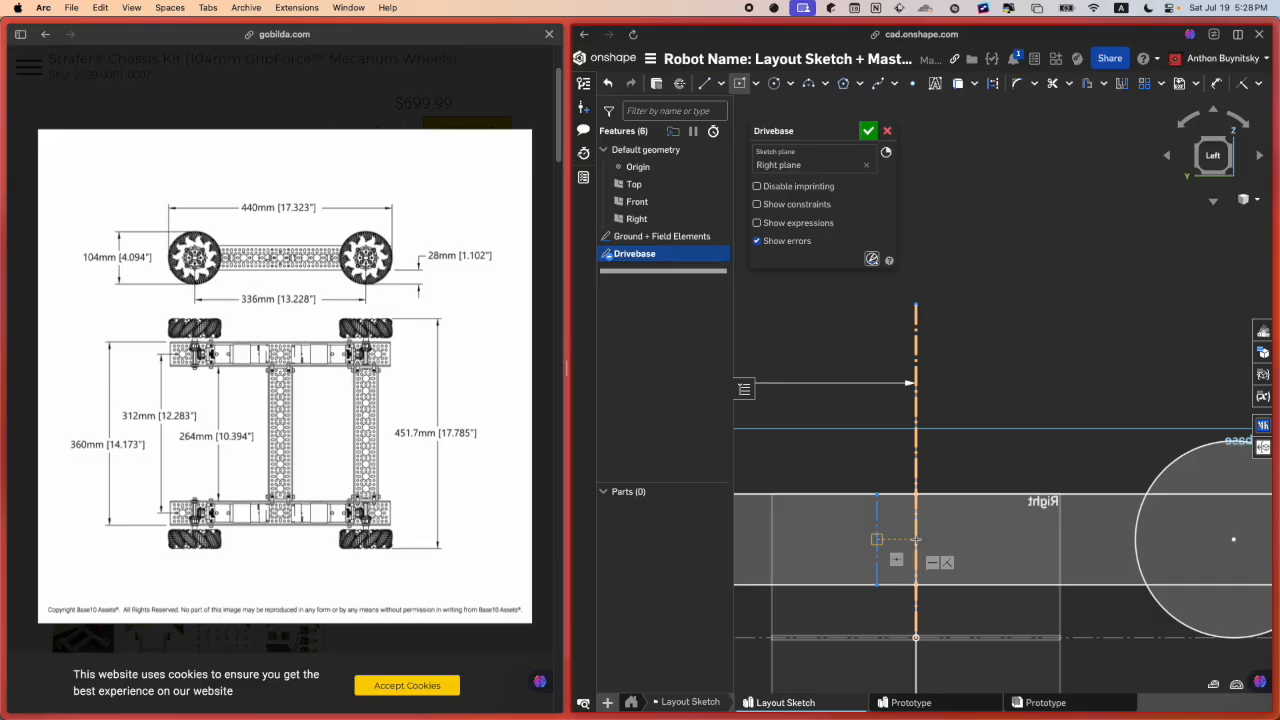
{"action": "left_click", "coordinate": [916, 539]}
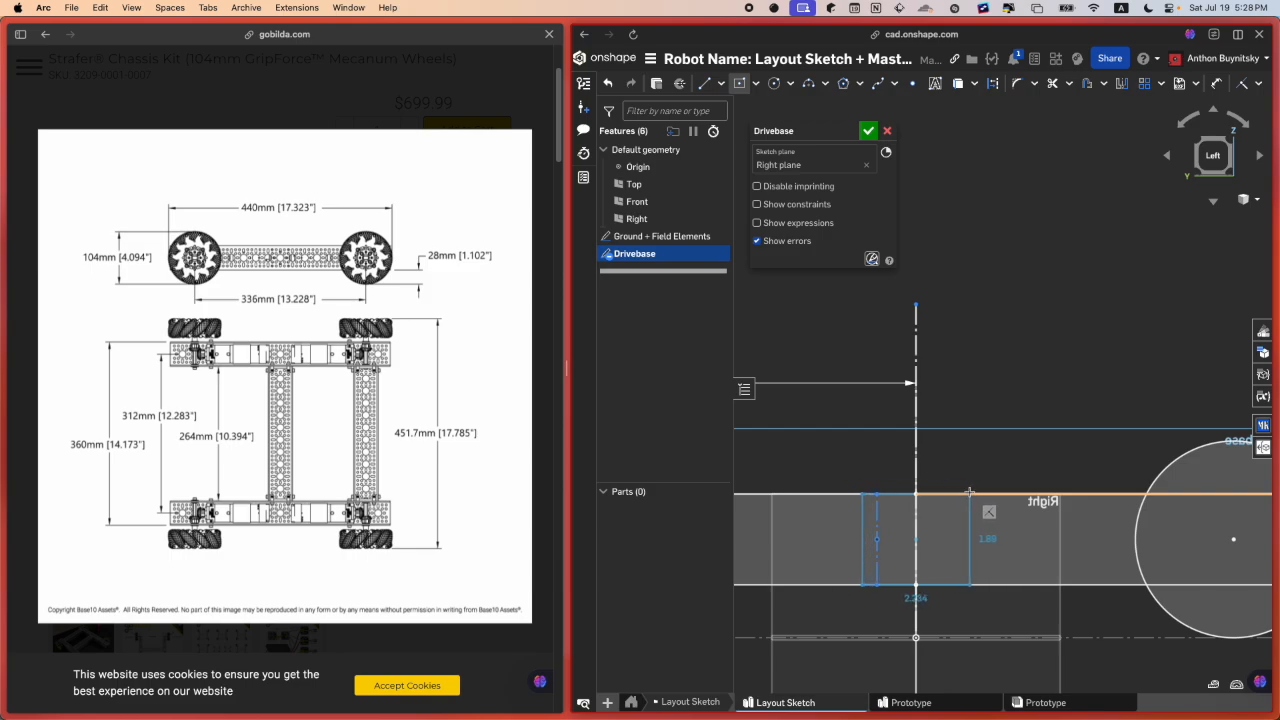
{"action": "scroll", "coordinate": [969, 492], "scroll_direction": "up", "scroll_amount": 1}
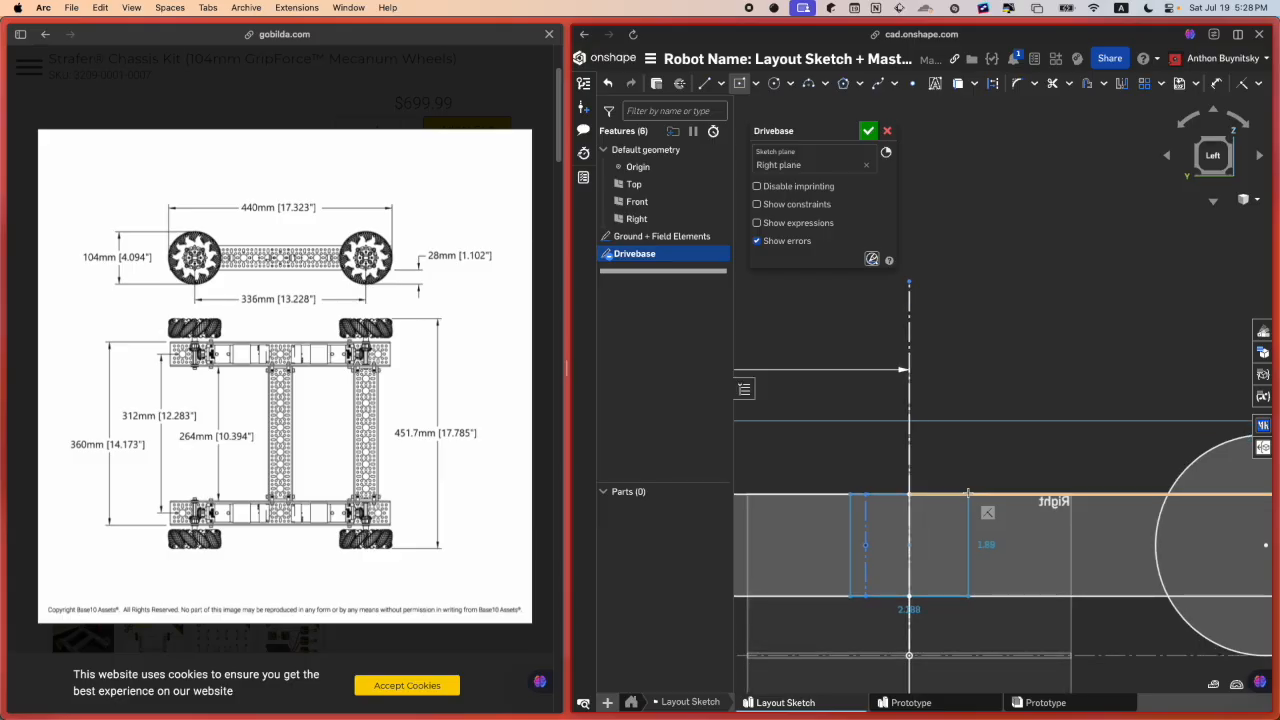
{"action": "scroll", "coordinate": [966, 515], "scroll_direction": "down", "scroll_amount": 2}
{"action": "scroll", "coordinate": [965, 525], "scroll_direction": "up", "scroll_amount": 2}
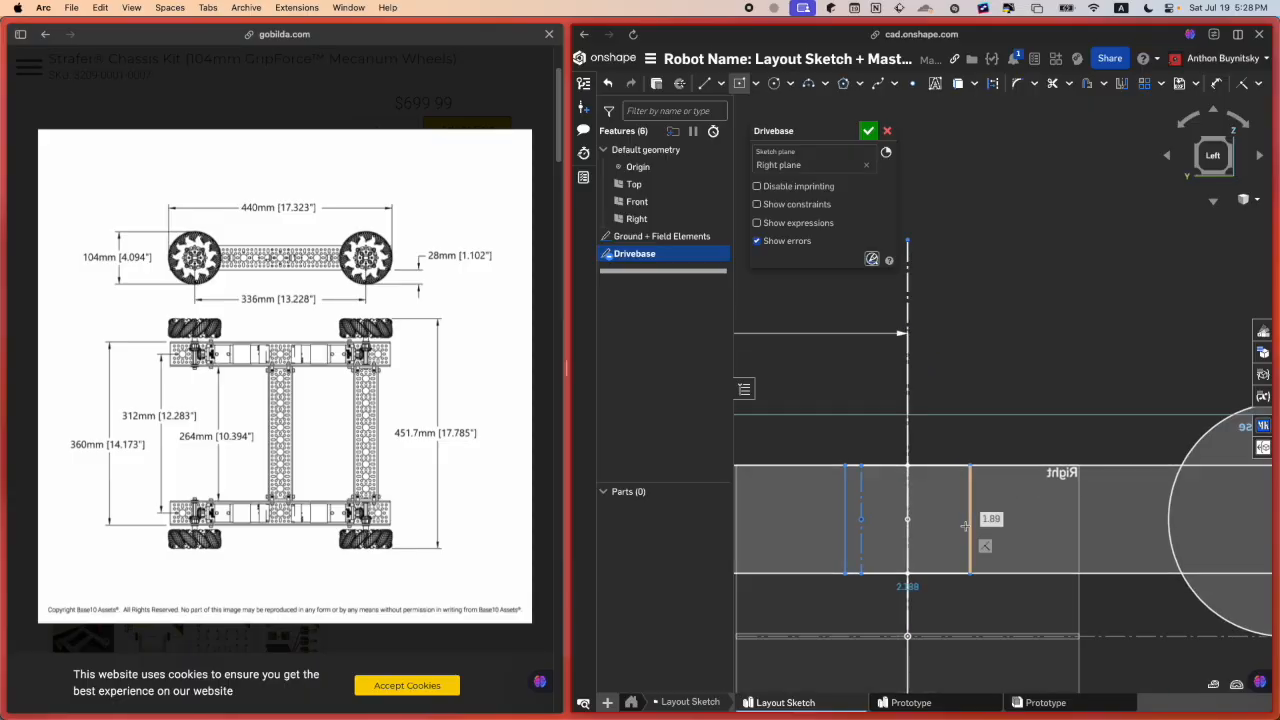
Step: Move the short vertical construction line outside the center rectangle, further along the channel
{"action": "key", "text": "d"}
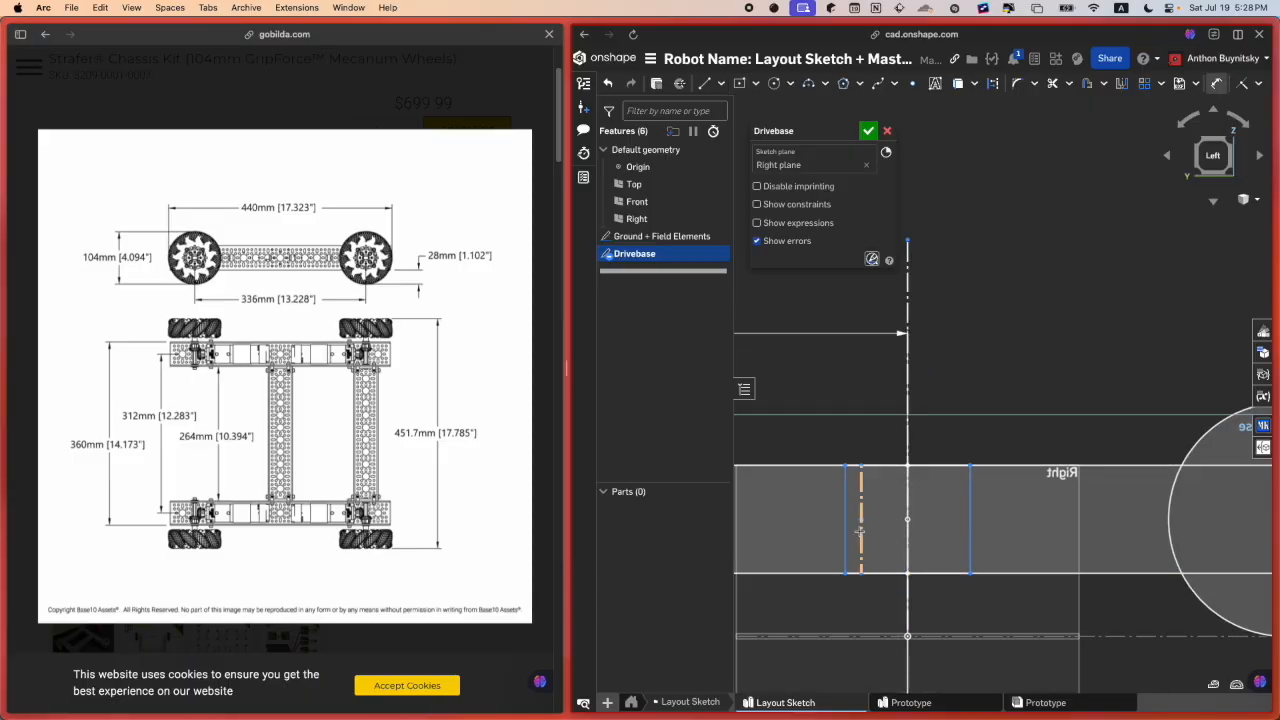
{"action": "key", "text": "Escape"}
{"action": "left_click_drag", "start_coordinate": [859, 521], "coordinate": [757, 506]}
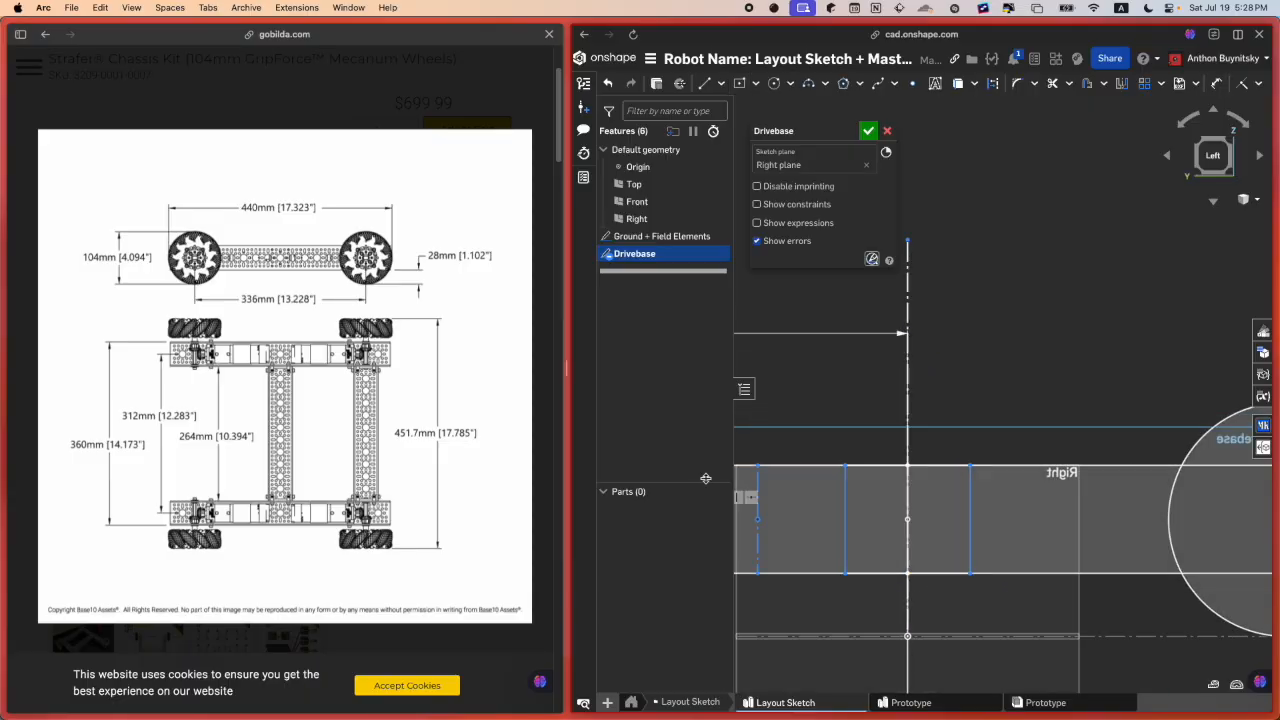
Step: Switch to the Onshape test - Copy document and measure the end edge of the cross channel for its width
{"action": "key", "text": "d"}
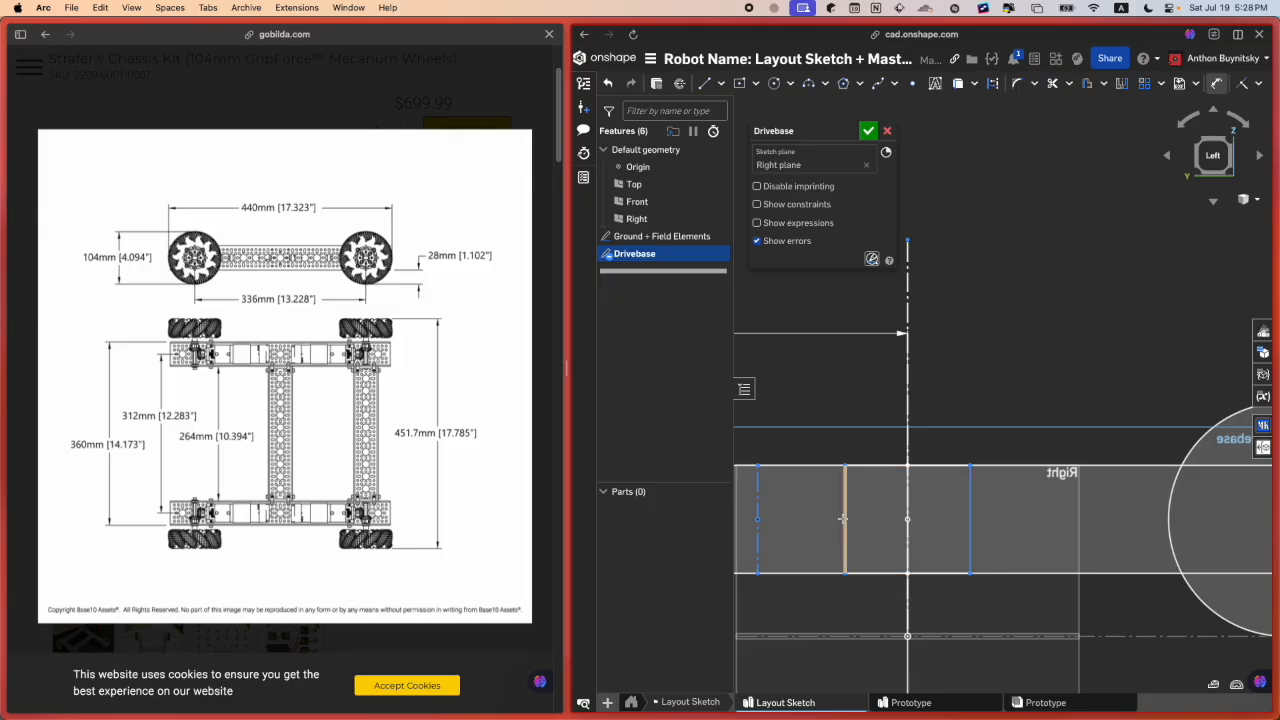
{"action": "scroll", "coordinate": [922, 535], "scroll_direction": "down", "scroll_amount": 4}
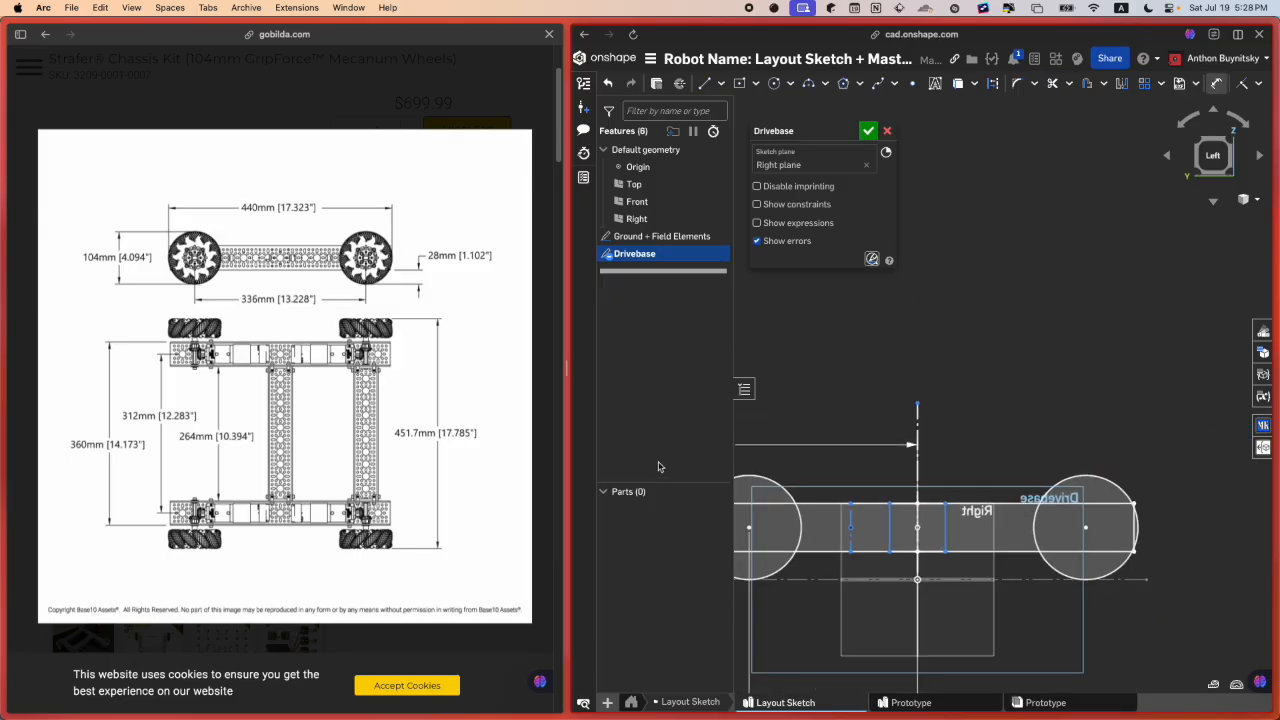
{"action": "mouse_move", "coordinate": [5, 400]}
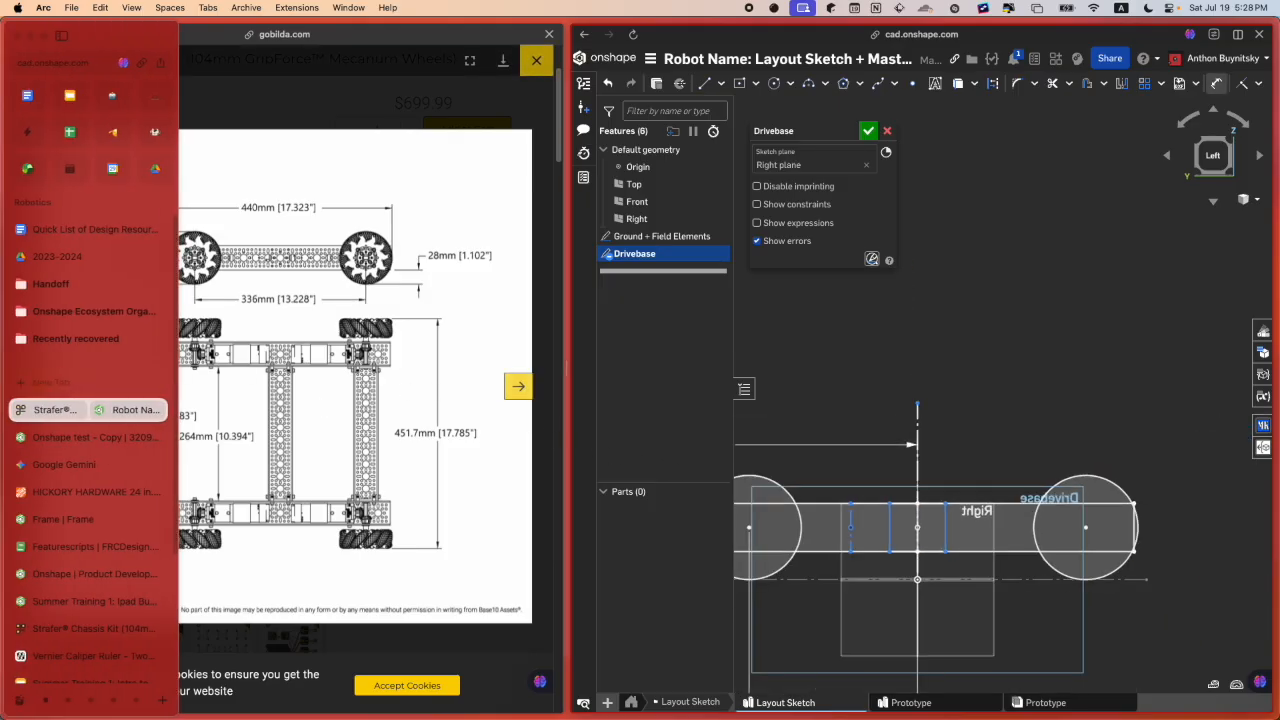
{"action": "left_click", "coordinate": [77, 437]}
{"action": "key", "text": "shift+5"}
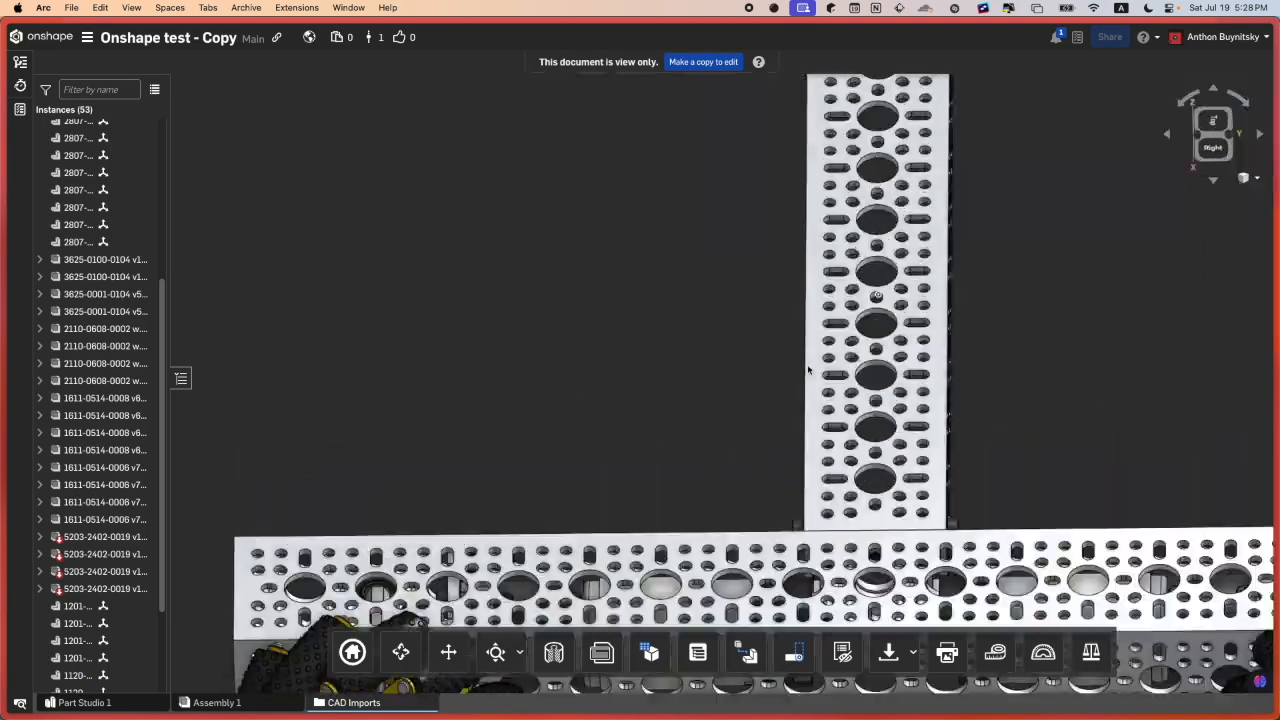
{"action": "scroll", "coordinate": [853, 510], "scroll_direction": "up", "scroll_amount": 3}
{"action": "left_click", "coordinate": [850, 513]}
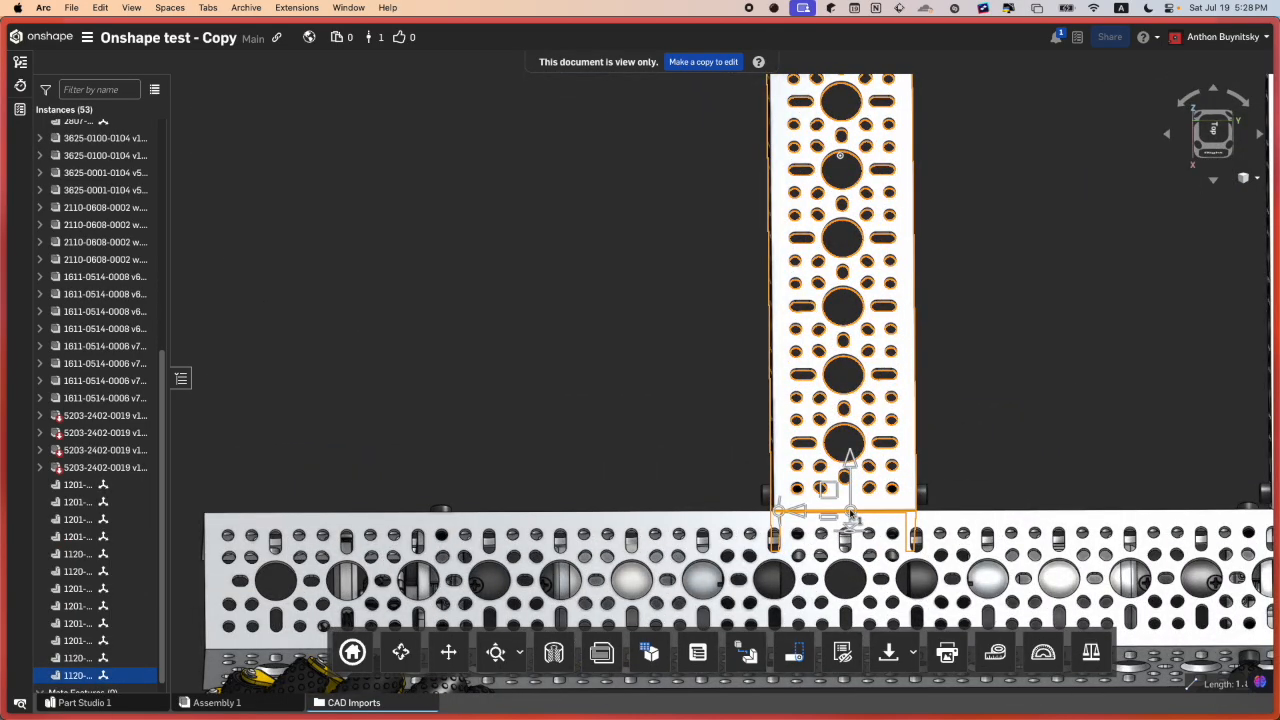
{"action": "key", "text": "m"}
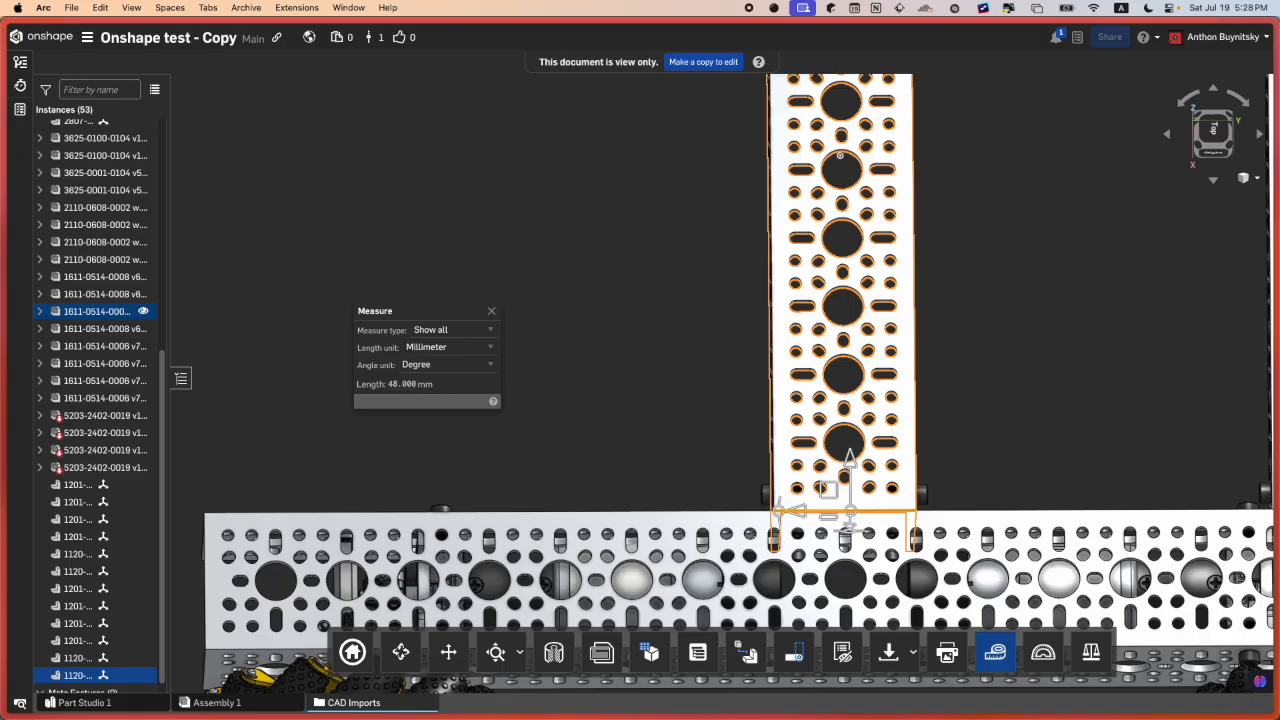
Step: Return to the Layout Sketch document and dimension the width between the center rectangle's vertical sides to 48 mm
{"action": "mouse_move", "coordinate": [5, 338]}
{"action": "left_click", "coordinate": [74, 412]}
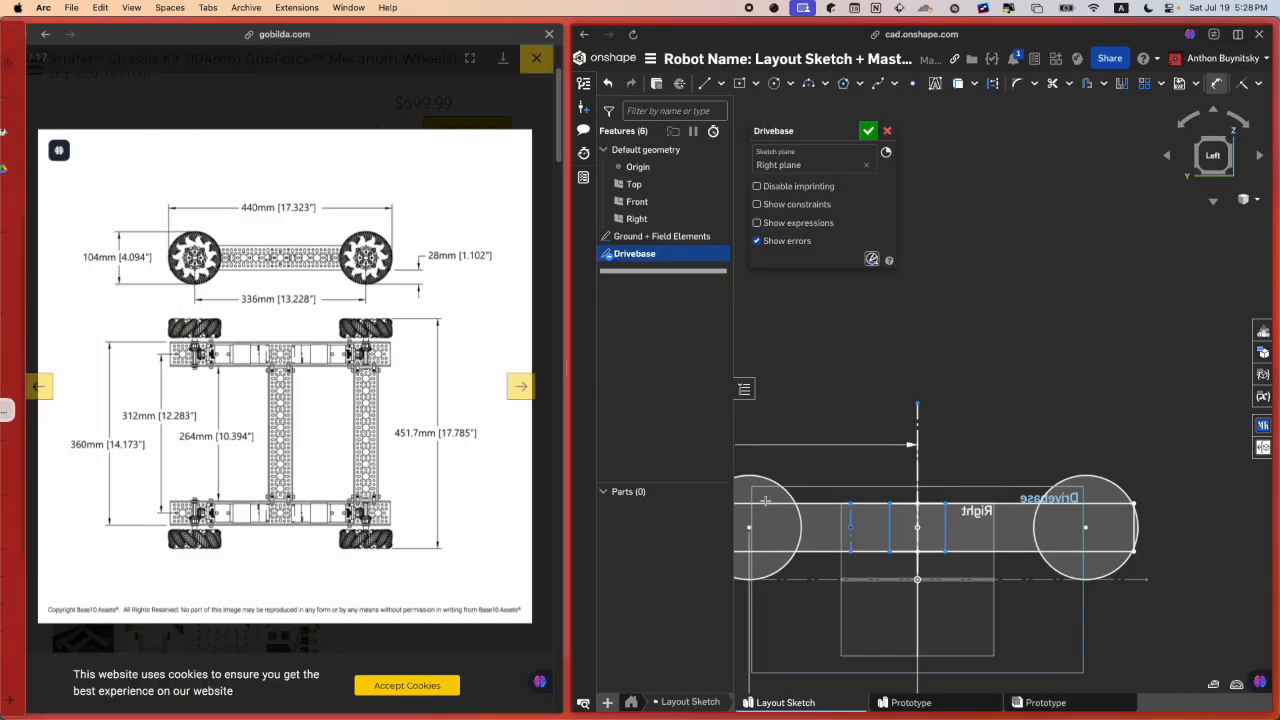
{"action": "scroll", "coordinate": [975, 510], "scroll_direction": "up", "scroll_amount": 3}
{"action": "left_click", "coordinate": [967, 509]}
{"action": "left_click", "coordinate": [826, 520]}
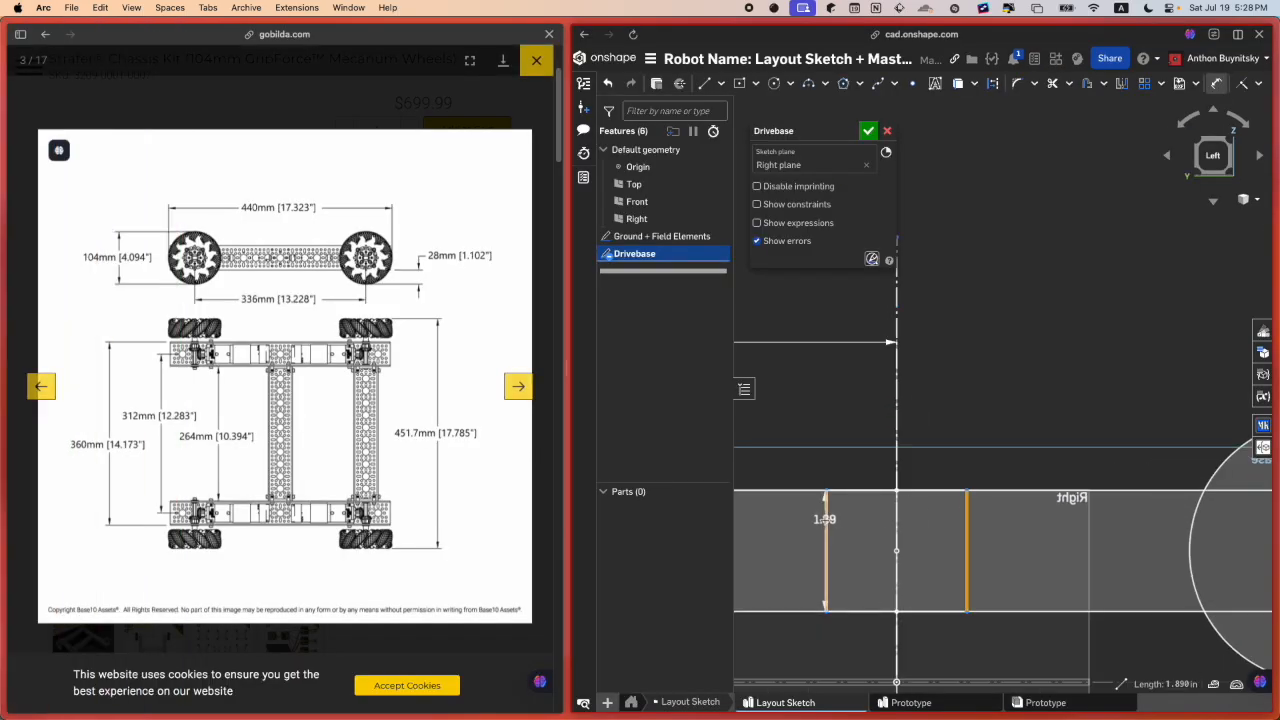
{"action": "left_click", "coordinate": [826, 424]}
{"action": "type", "text": "48 mm"}
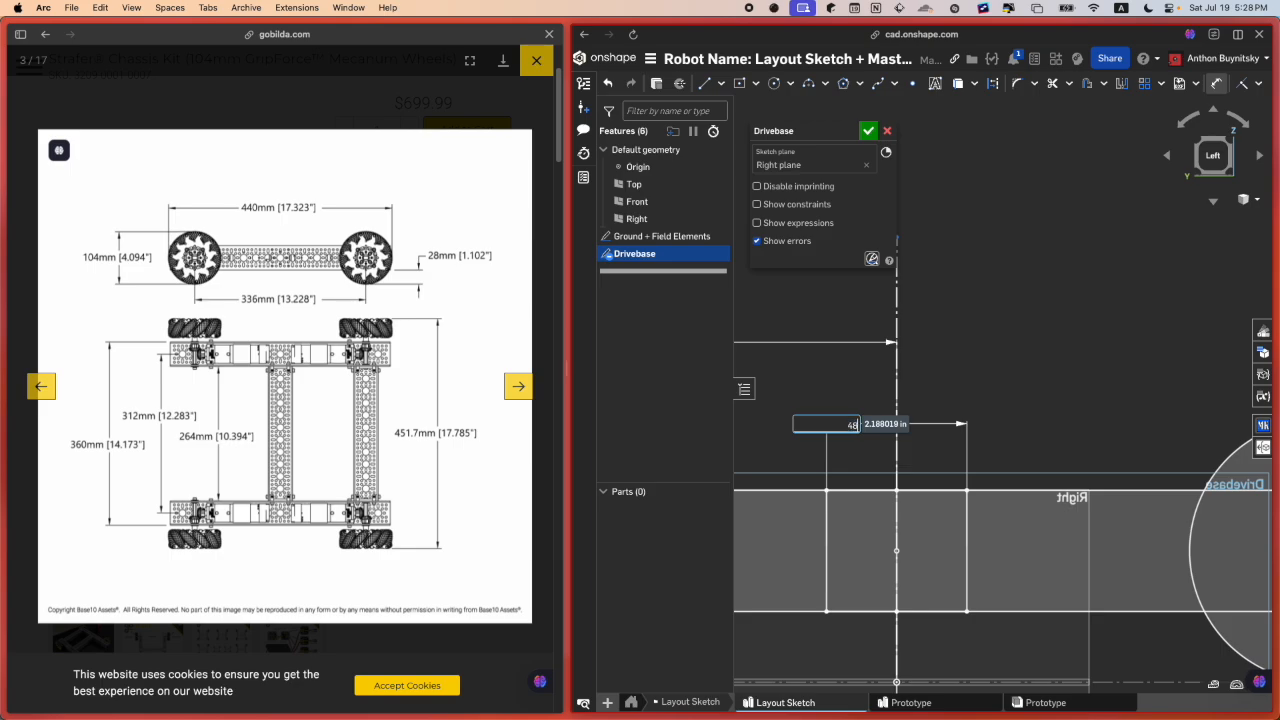
{"action": "key", "text": "Return"}
{"action": "scroll", "coordinate": [814, 471], "scroll_direction": "down", "scroll_amount": 5}
{"action": "scroll", "coordinate": [814, 472], "scroll_direction": "down", "scroll_amount": 3}
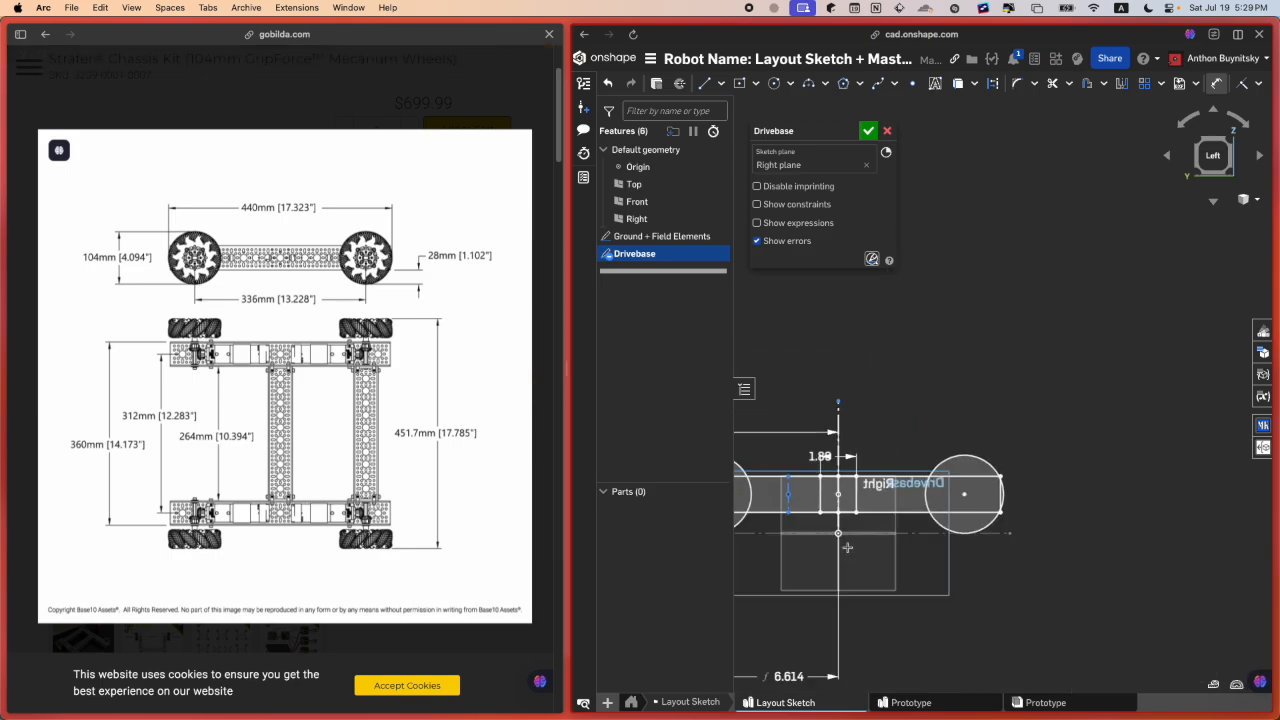
Step: Draw a center-point rectangle inside the wheel opposite the dimensioned one, level with the wheel's center and reaching the channel's edges
{"action": "scroll", "coordinate": [848, 548], "scroll_direction": "up", "scroll_amount": 5}
{"action": "scroll", "coordinate": [912, 497], "scroll_direction": "down", "scroll_amount": 1}
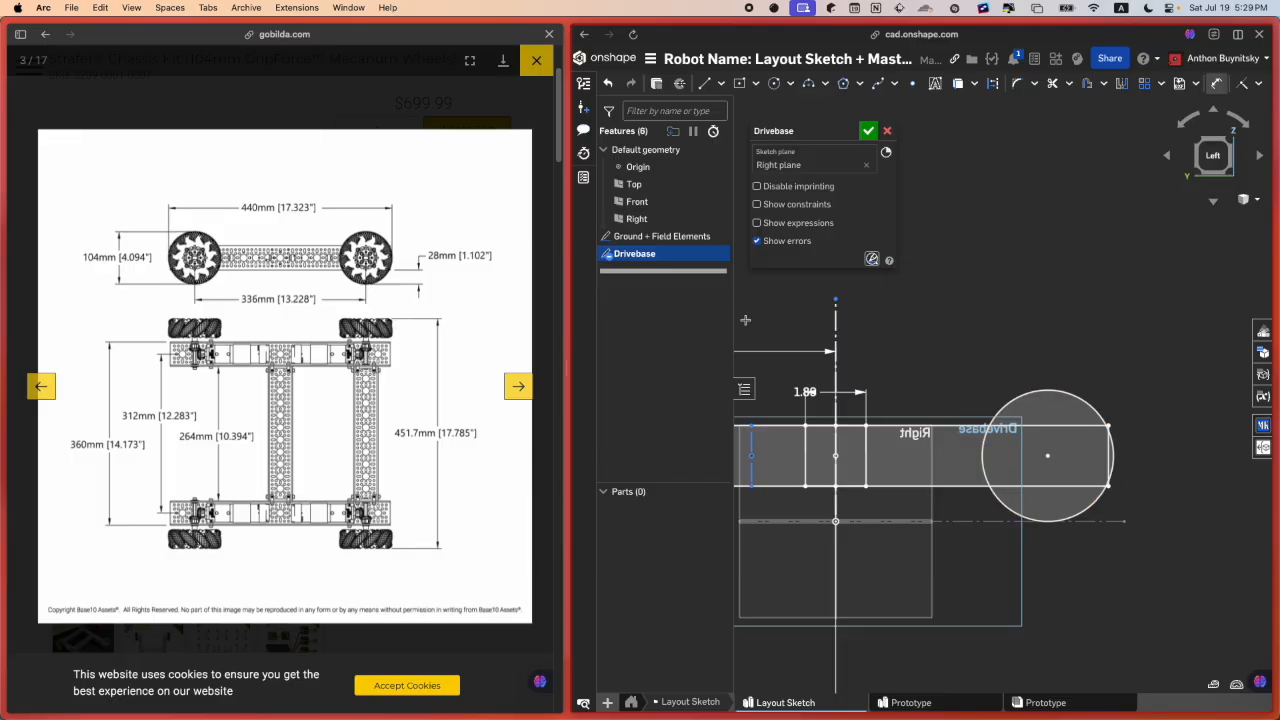
{"action": "scroll", "coordinate": [1041, 470], "scroll_direction": "up", "scroll_amount": 2}
{"action": "key", "text": "g"}
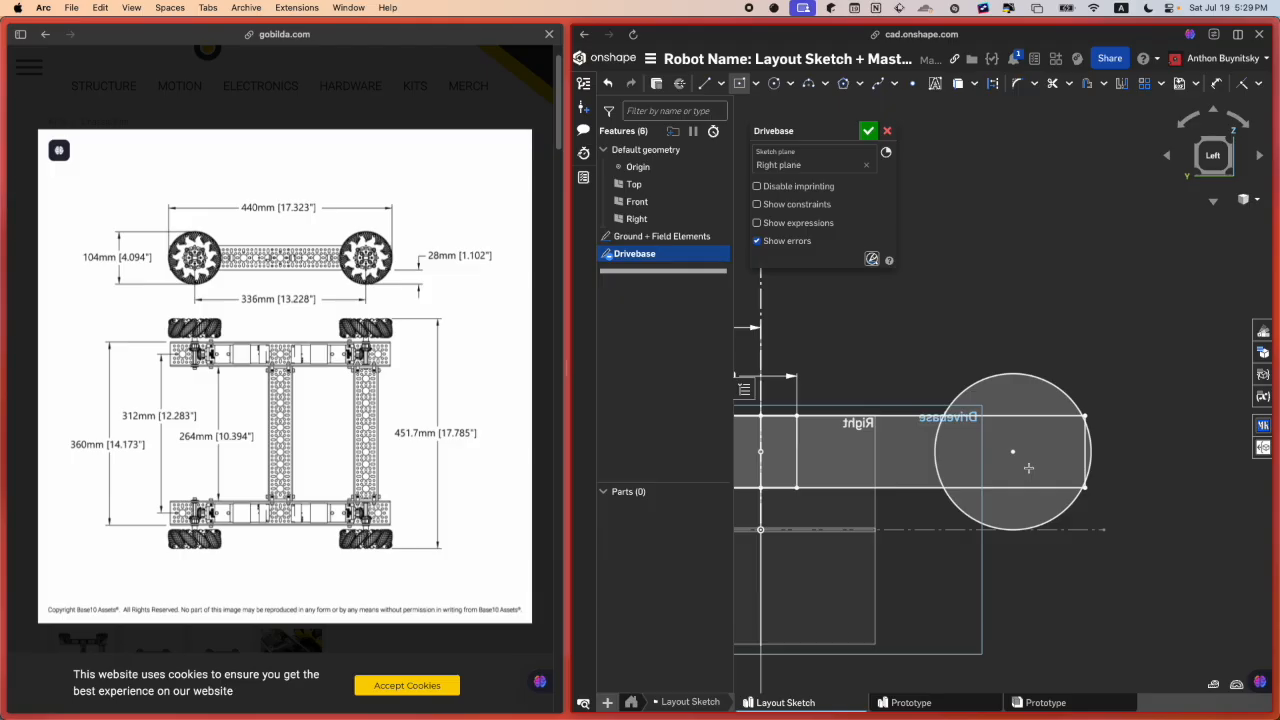
{"action": "scroll", "coordinate": [1012, 455], "scroll_direction": "up", "scroll_amount": 2}
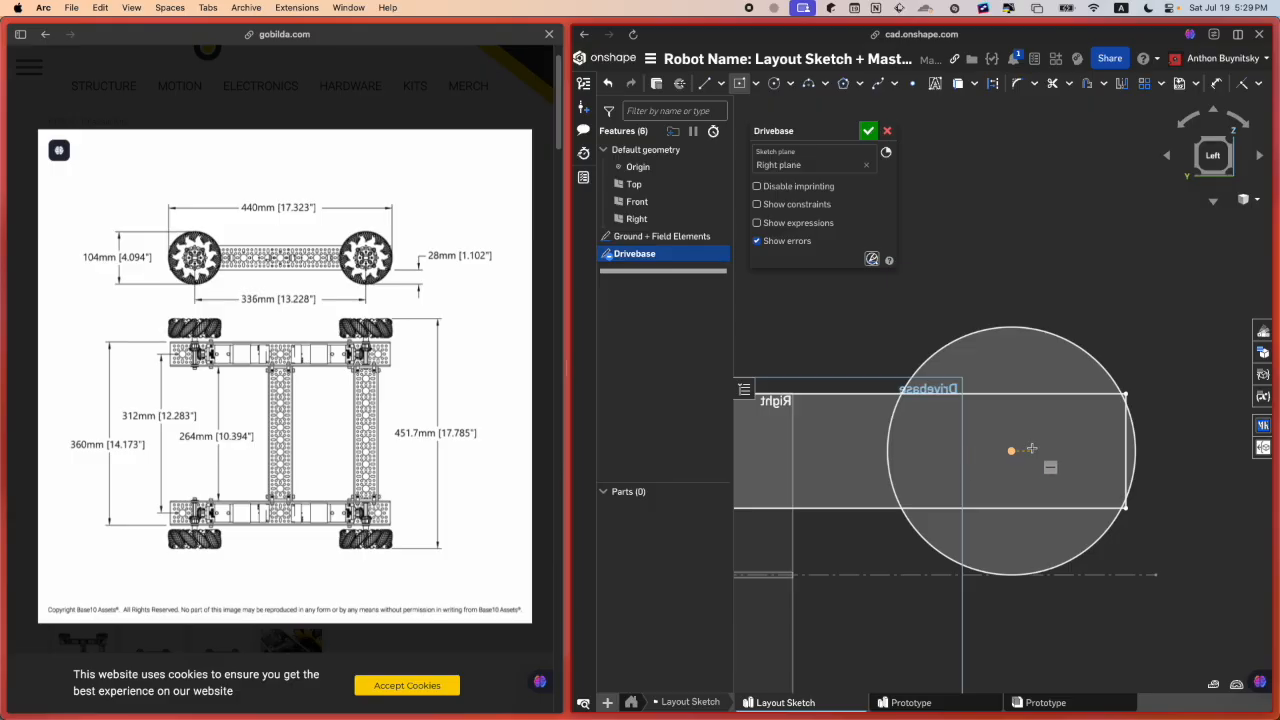
{"action": "scroll", "coordinate": [1012, 452], "scroll_direction": "down", "scroll_amount": 3}
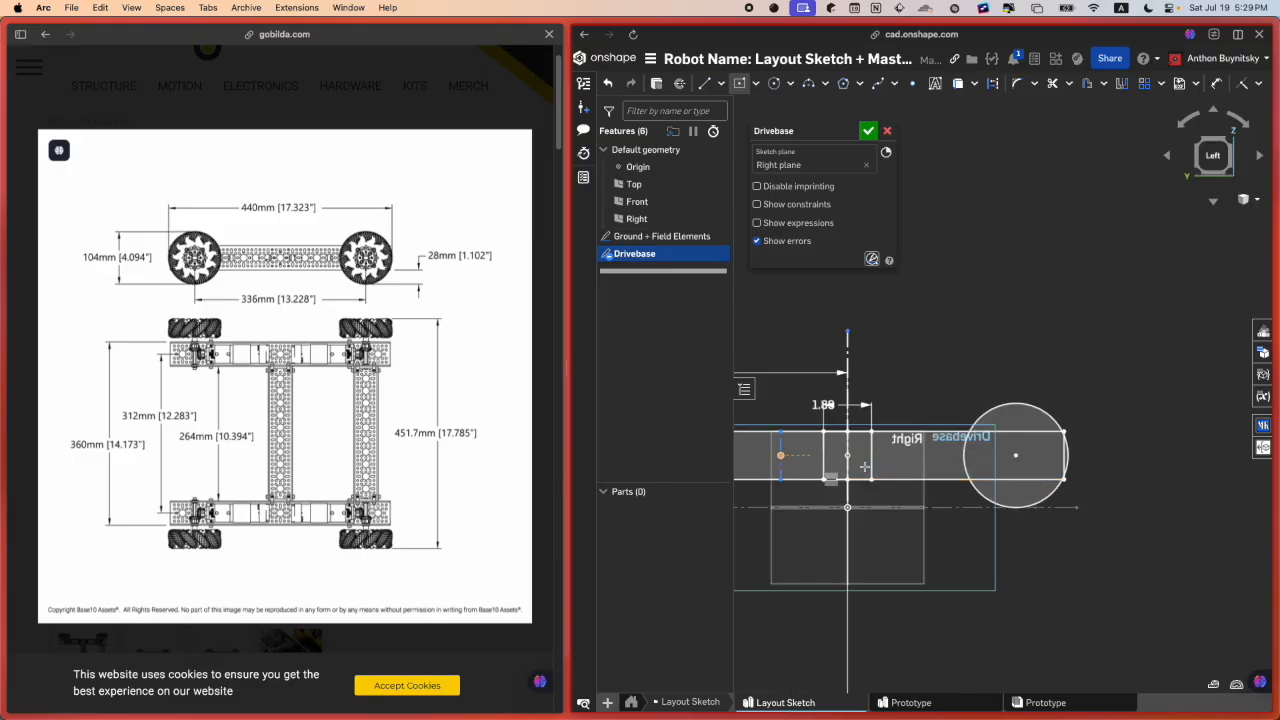
{"action": "scroll", "coordinate": [1017, 458], "scroll_direction": "up", "scroll_amount": 3}
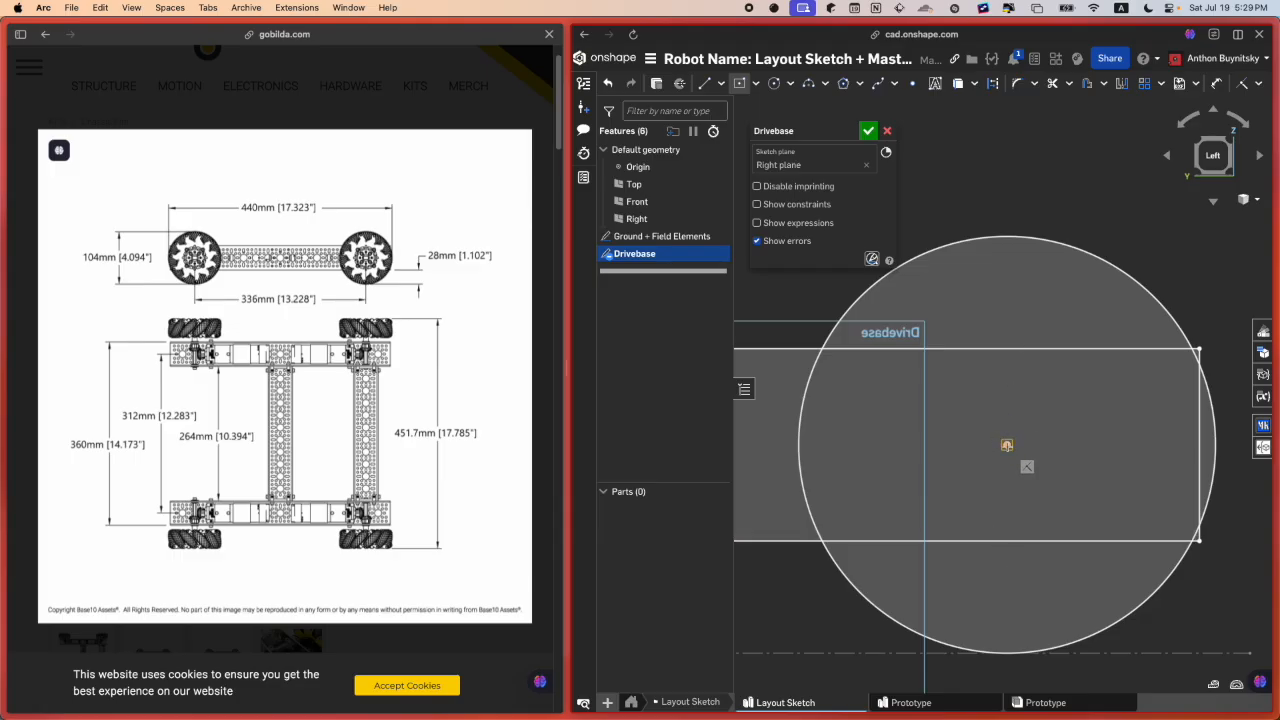
{"action": "left_click", "coordinate": [894, 444]}
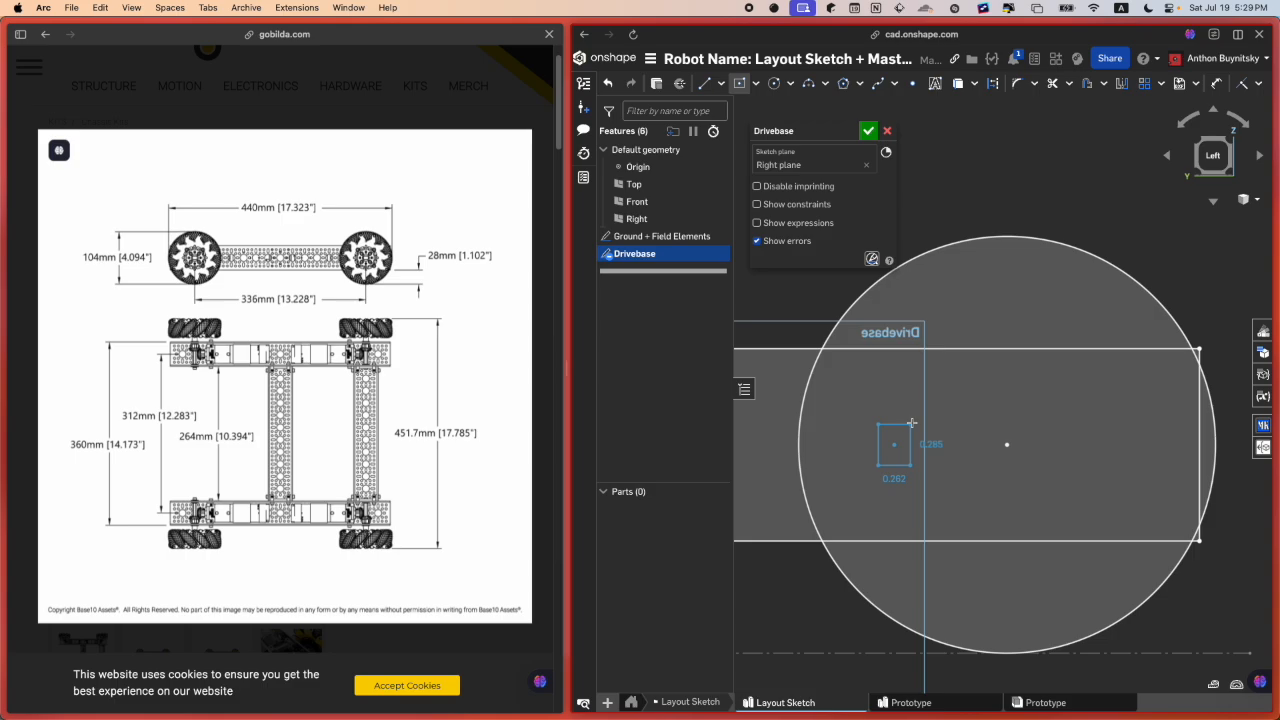
{"action": "left_click", "coordinate": [995, 349]}
{"action": "key", "text": "Escape"}
{"action": "scroll", "coordinate": [1120, 440], "scroll_direction": "down", "scroll_amount": 5}
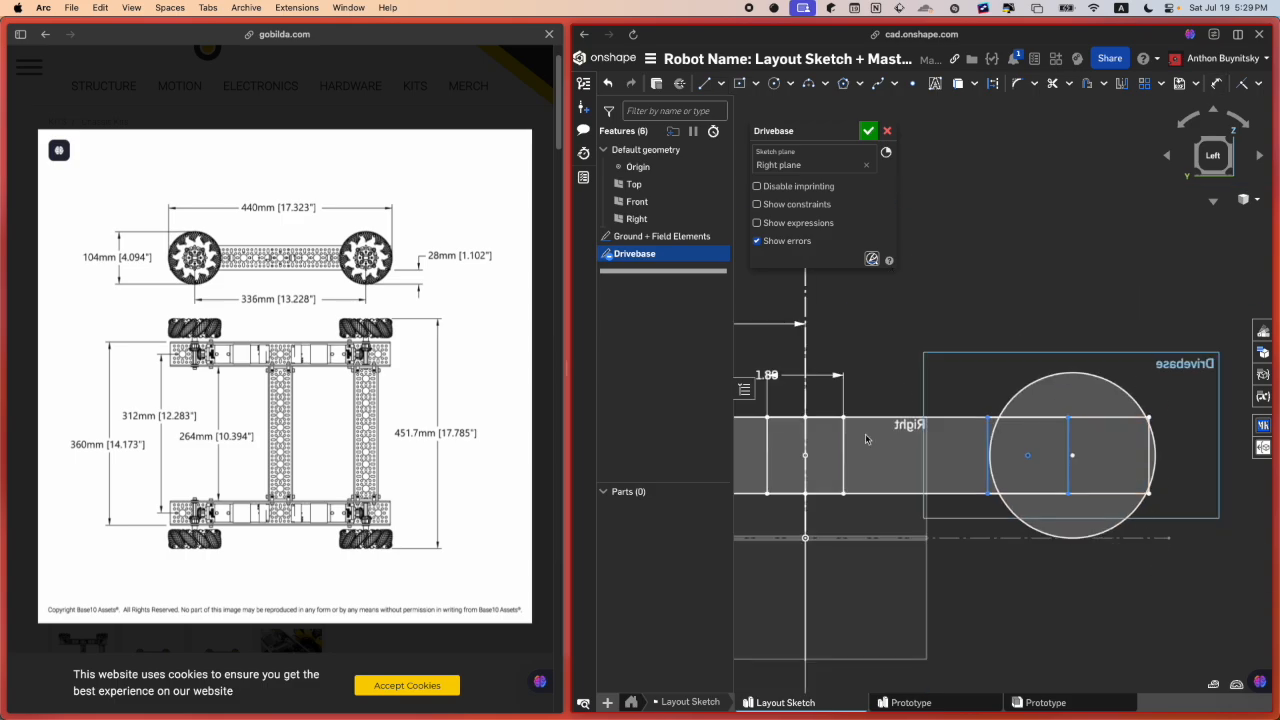
Step: Switch to the Onshape test - Copy document and measure the distance from the outer cross channel's side face to the side channel's end face
{"action": "mouse_move", "coordinate": [32, 436]}
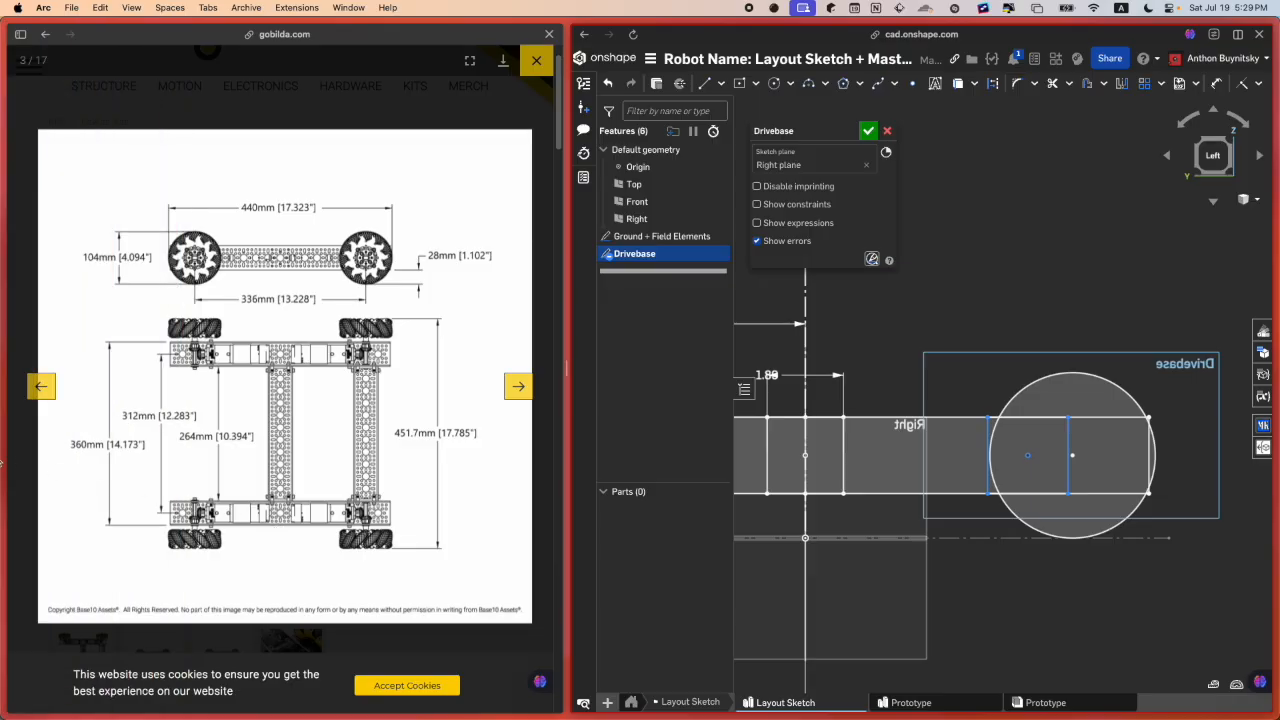
{"action": "mouse_move", "coordinate": [4, 470]}
{"action": "left_click", "coordinate": [70, 437]}
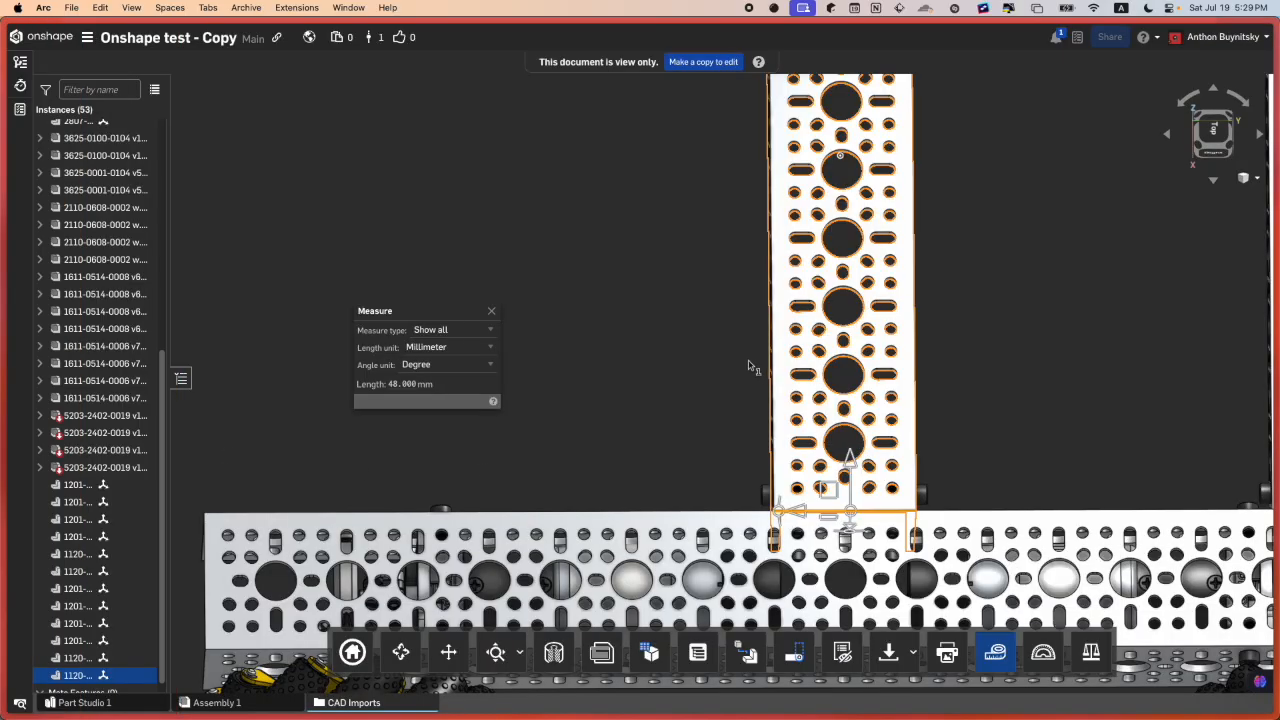
{"action": "scroll", "coordinate": [702, 341], "scroll_direction": "down", "scroll_amount": 5}
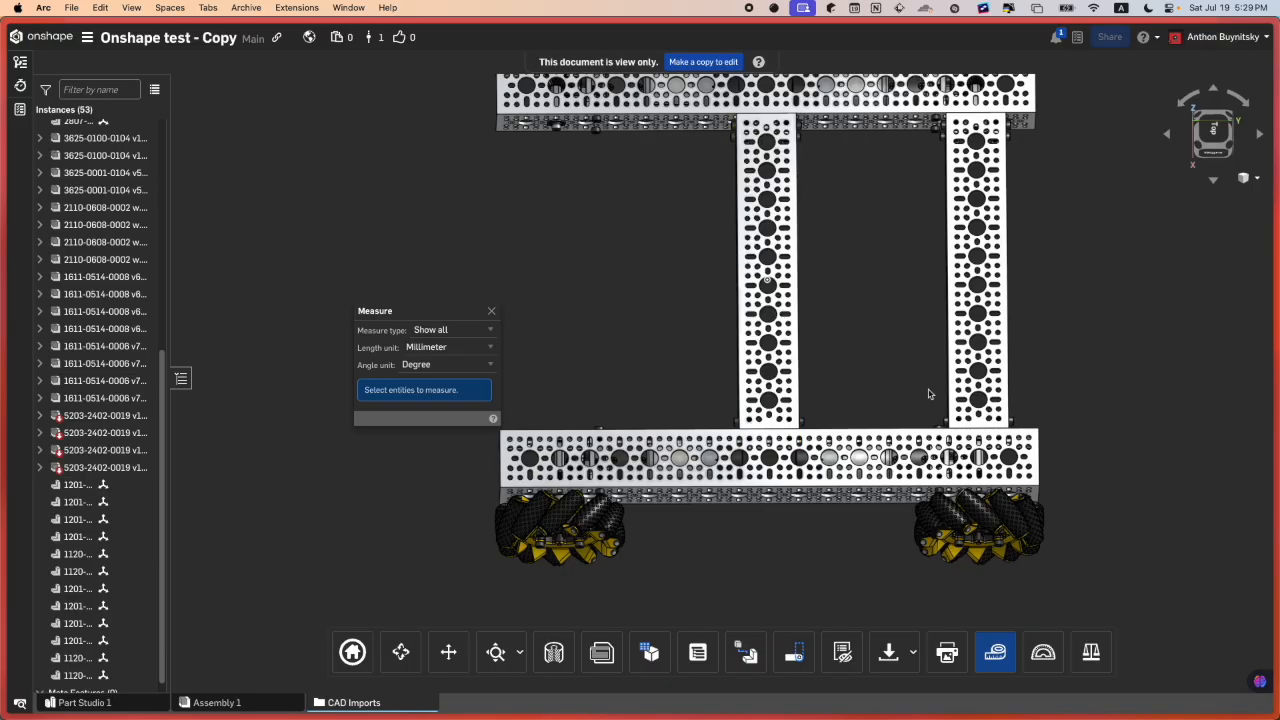
{"action": "scroll", "coordinate": [1020, 448], "scroll_direction": "up", "scroll_amount": 2}
{"action": "scroll", "coordinate": [1019, 449], "scroll_direction": "up", "scroll_amount": 2}
{"action": "right_click_drag", "start_coordinate": [1019, 449], "coordinate": [880, 470]}
{"action": "scroll", "coordinate": [1000, 470], "scroll_direction": "up", "scroll_amount": 3}
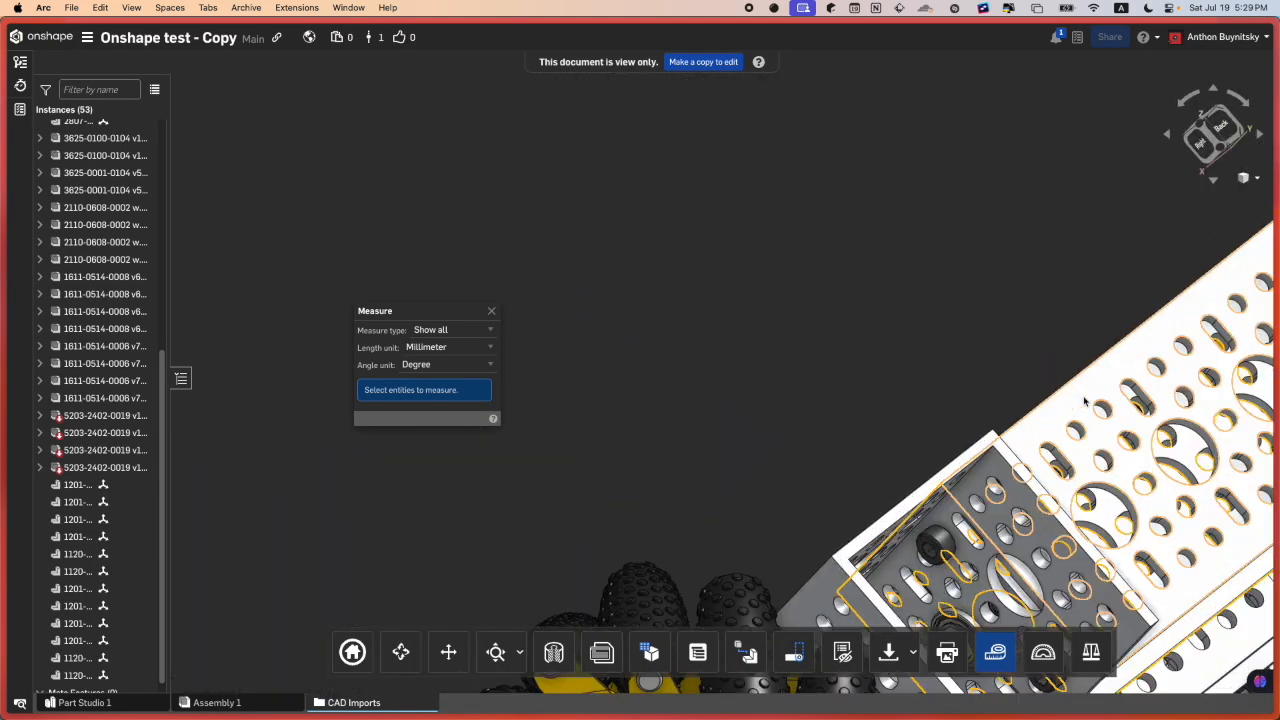
{"action": "left_click", "coordinate": [1082, 398]}
{"action": "scroll", "coordinate": [939, 472], "scroll_direction": "up", "scroll_amount": 3}
{"action": "left_click", "coordinate": [942, 484]}
{"action": "scroll", "coordinate": [876, 434], "scroll_direction": "down", "scroll_amount": 4}
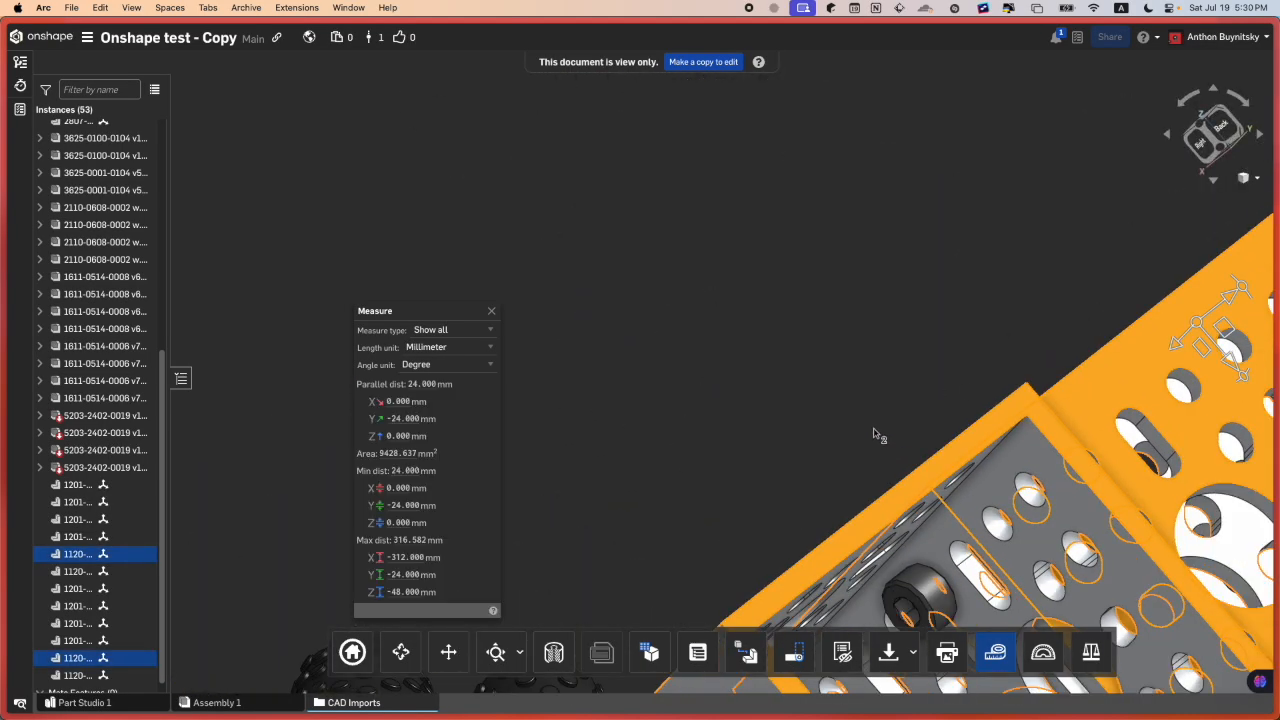
{"action": "middle_click_drag", "start_coordinate": [962, 433], "coordinate": [809, 466]}
{"action": "scroll", "coordinate": [771, 356], "scroll_direction": "up", "scroll_amount": 4}
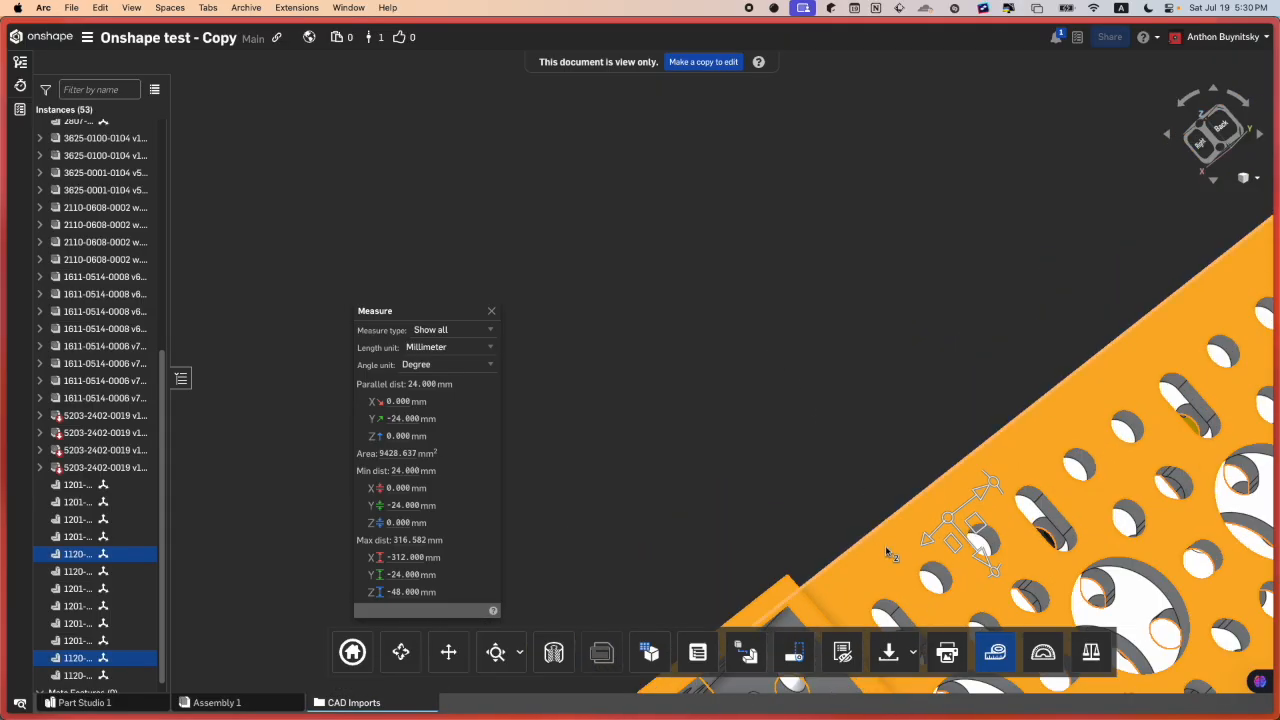
{"action": "middle_click_drag", "start_coordinate": [868, 590], "coordinate": [711, 390]}
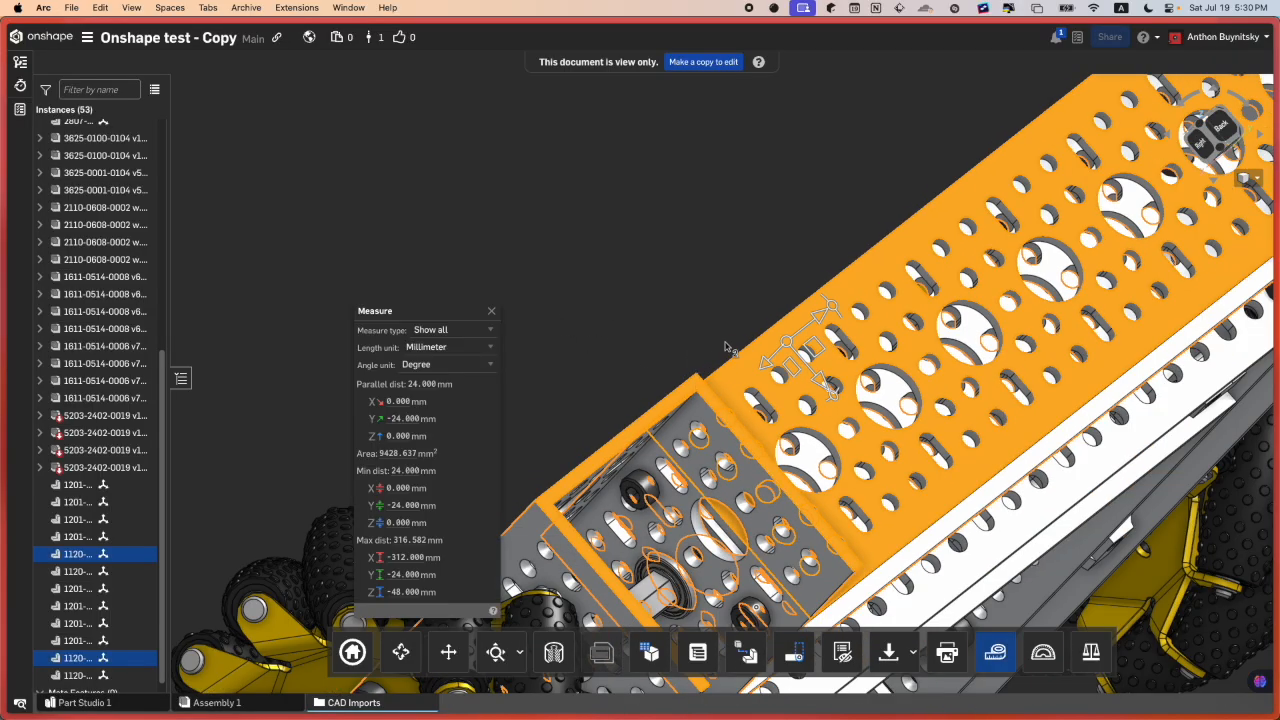
{"action": "right_click_drag", "start_coordinate": [727, 347], "coordinate": [771, 380]}
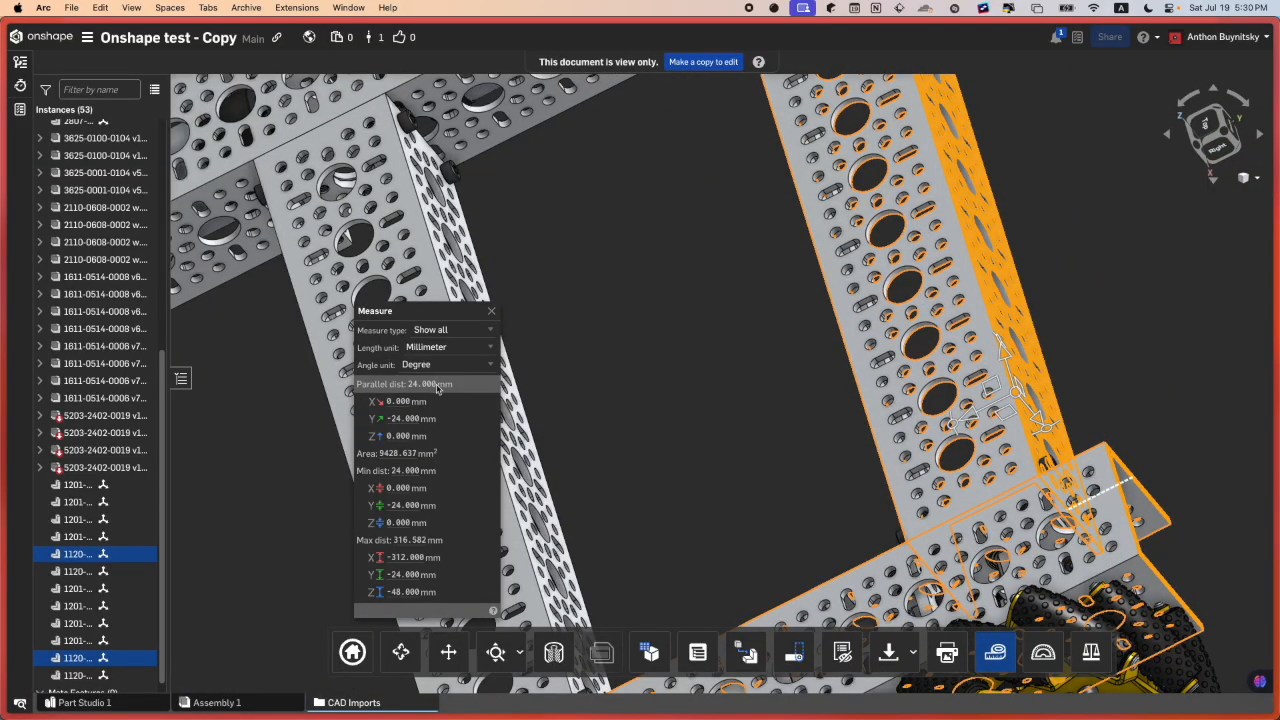
{"action": "mouse_move", "coordinate": [432, 377]}
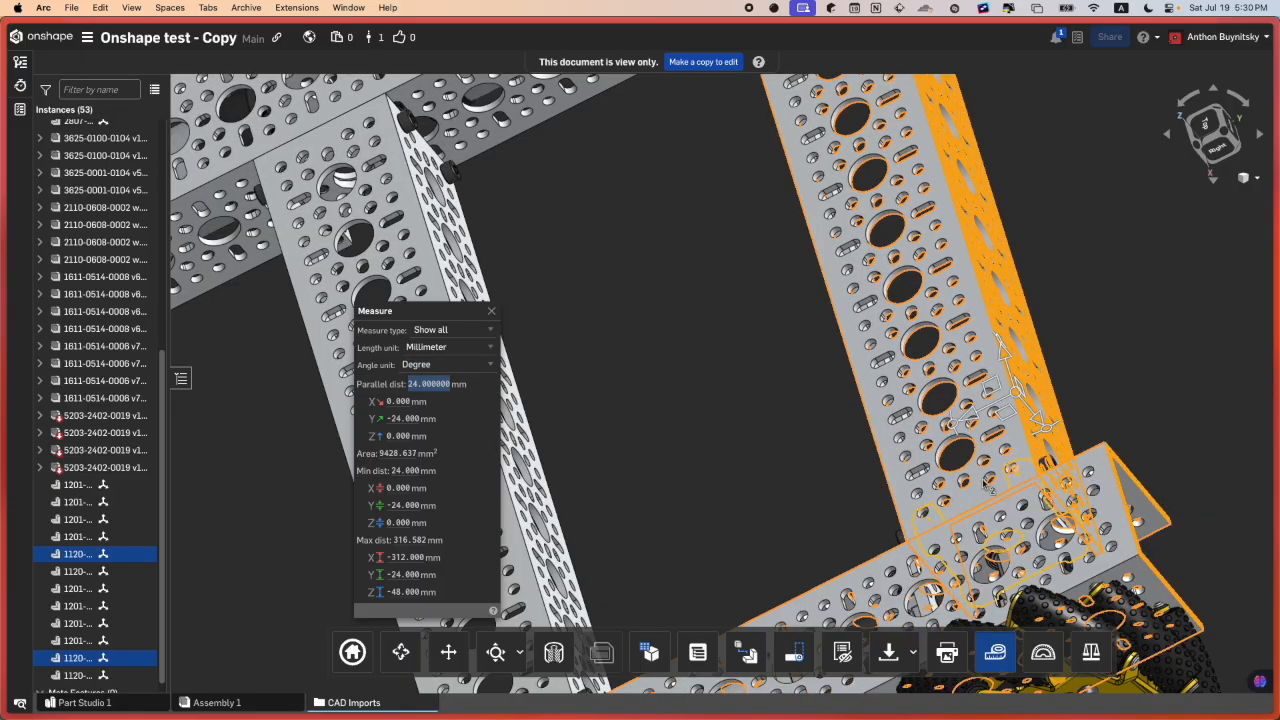
Step: Return to the Layout Sketch document and dimension the gap between the wheel rectangle's outer side and the channel's end to 24 mm
{"action": "mouse_move", "coordinate": [4, 369]}
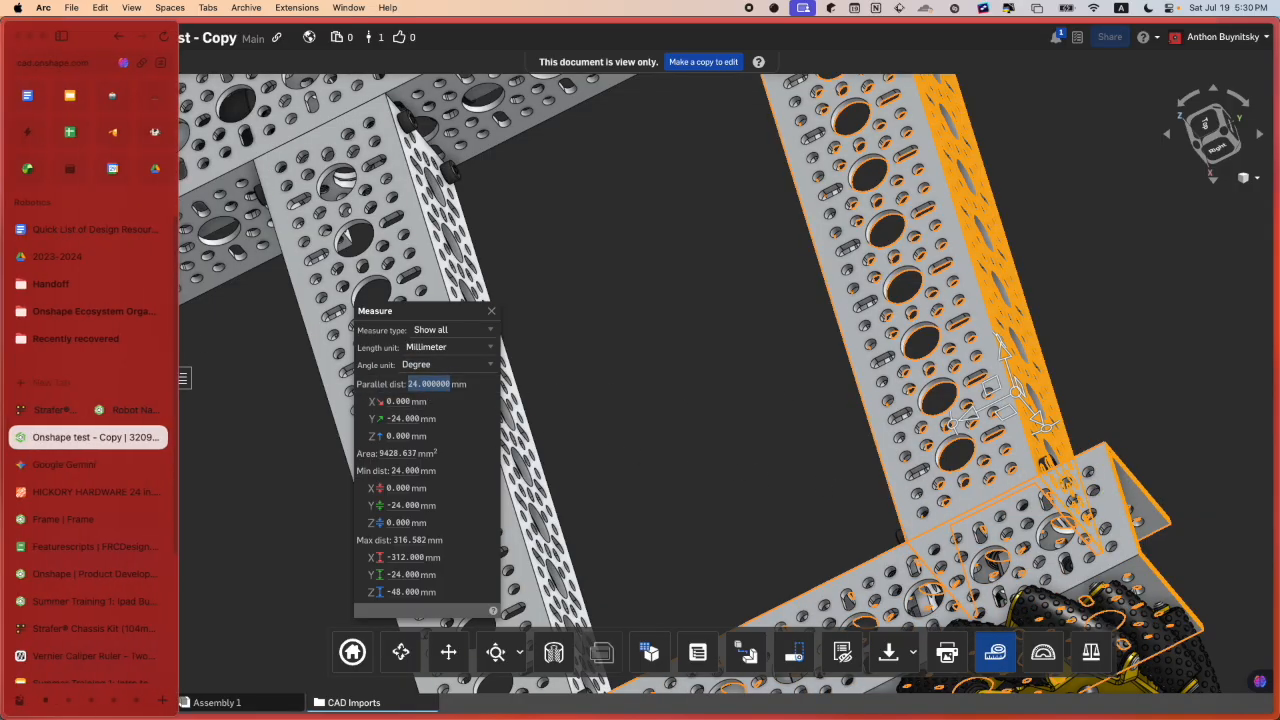
{"action": "left_click", "coordinate": [116, 413]}
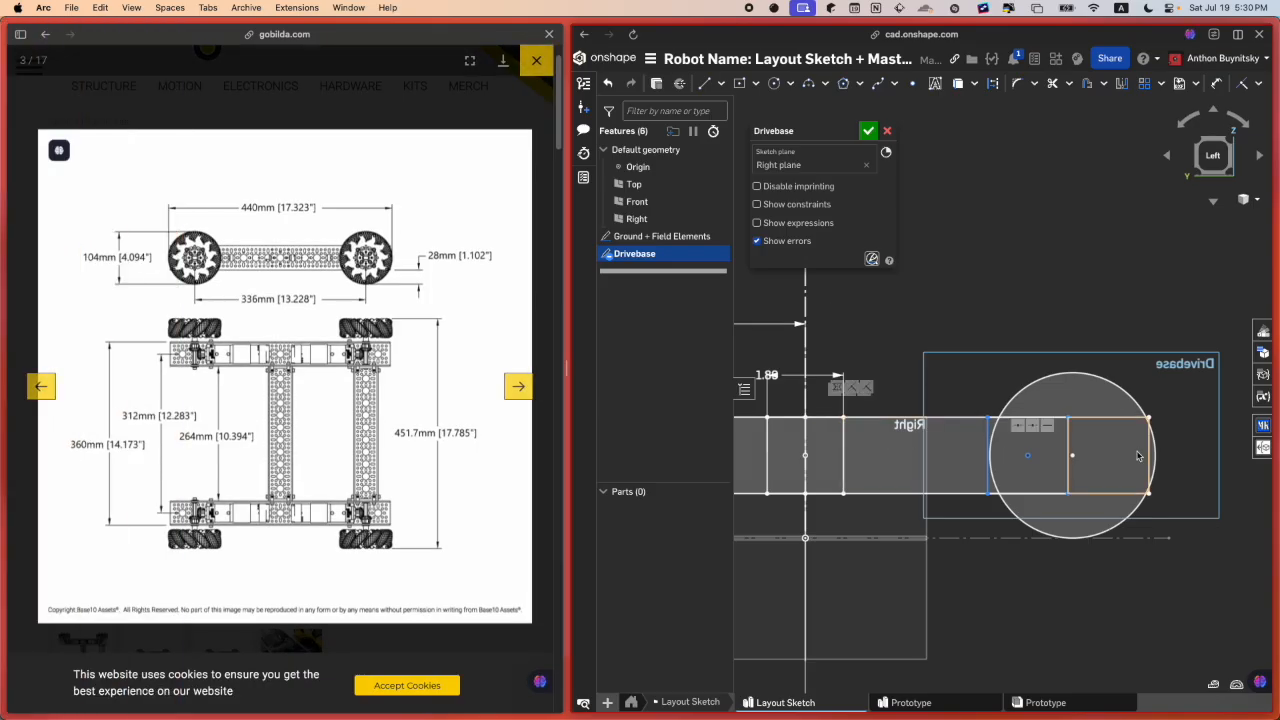
{"action": "left_click", "coordinate": [1067, 435]}
{"action": "left_click", "coordinate": [1148, 445]}
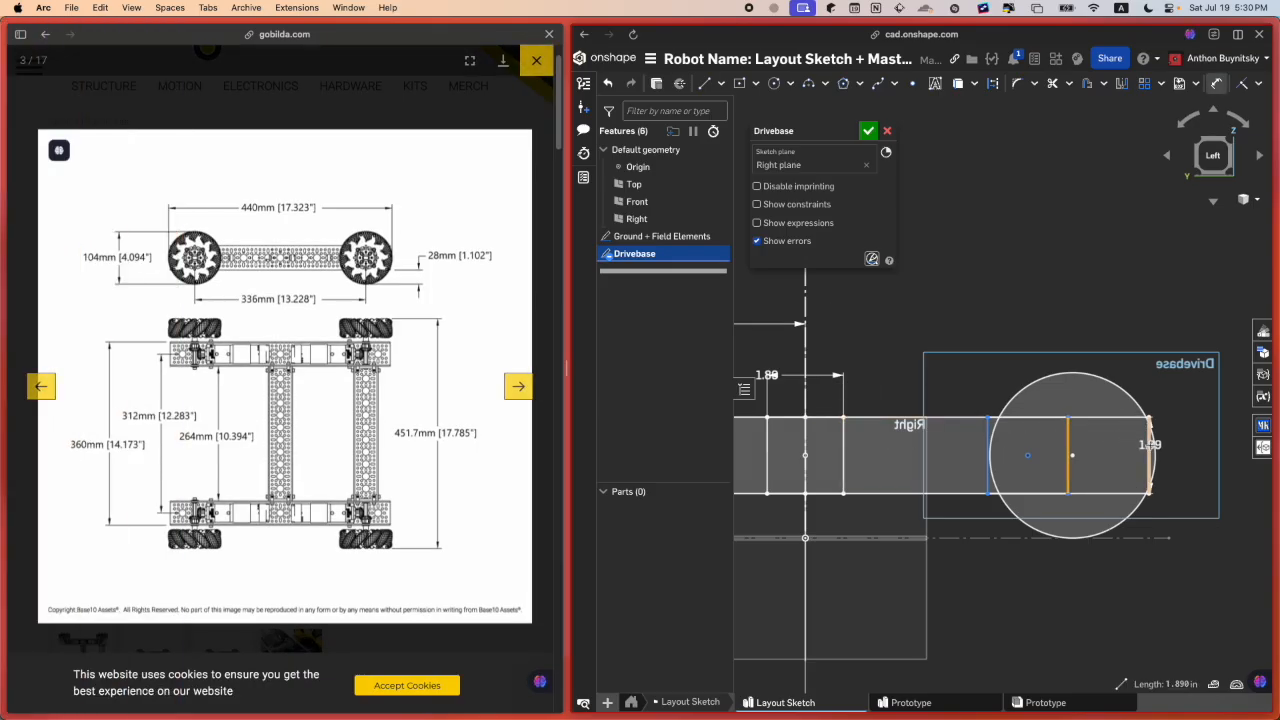
{"action": "left_click", "coordinate": [1112, 318]}
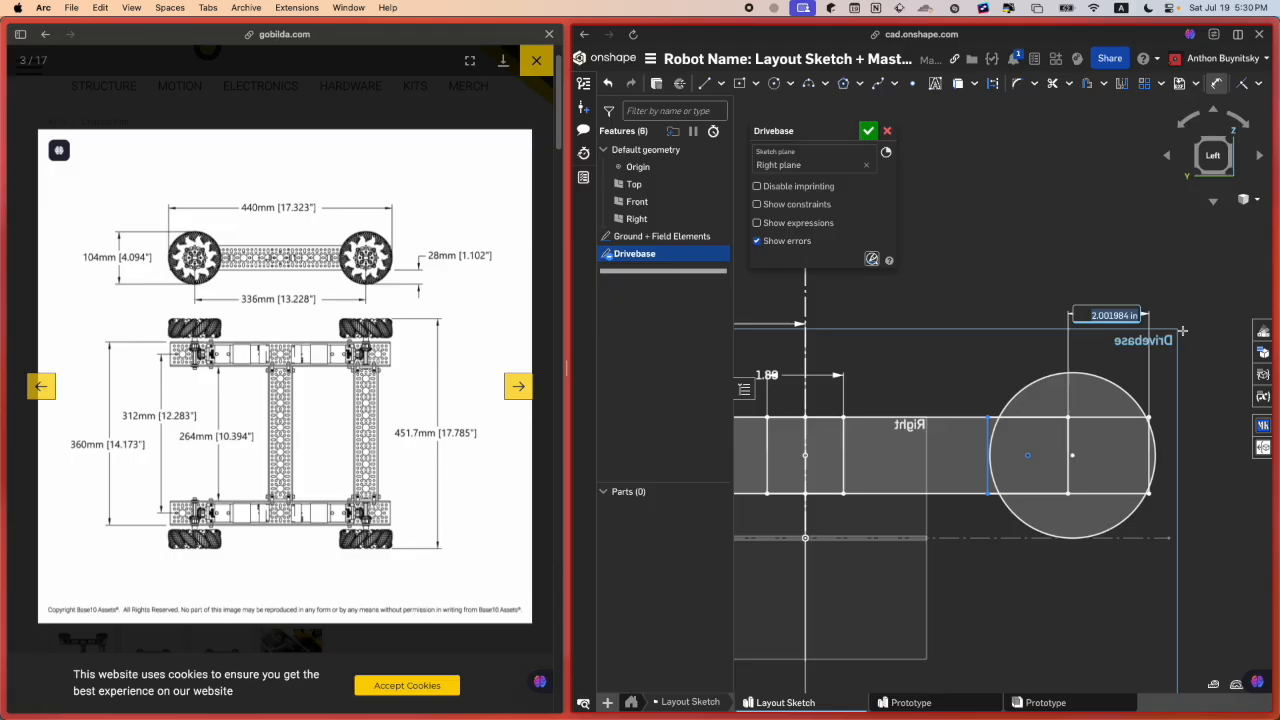
{"action": "type", "text": "24mm"}
{"action": "key", "text": "Return"}
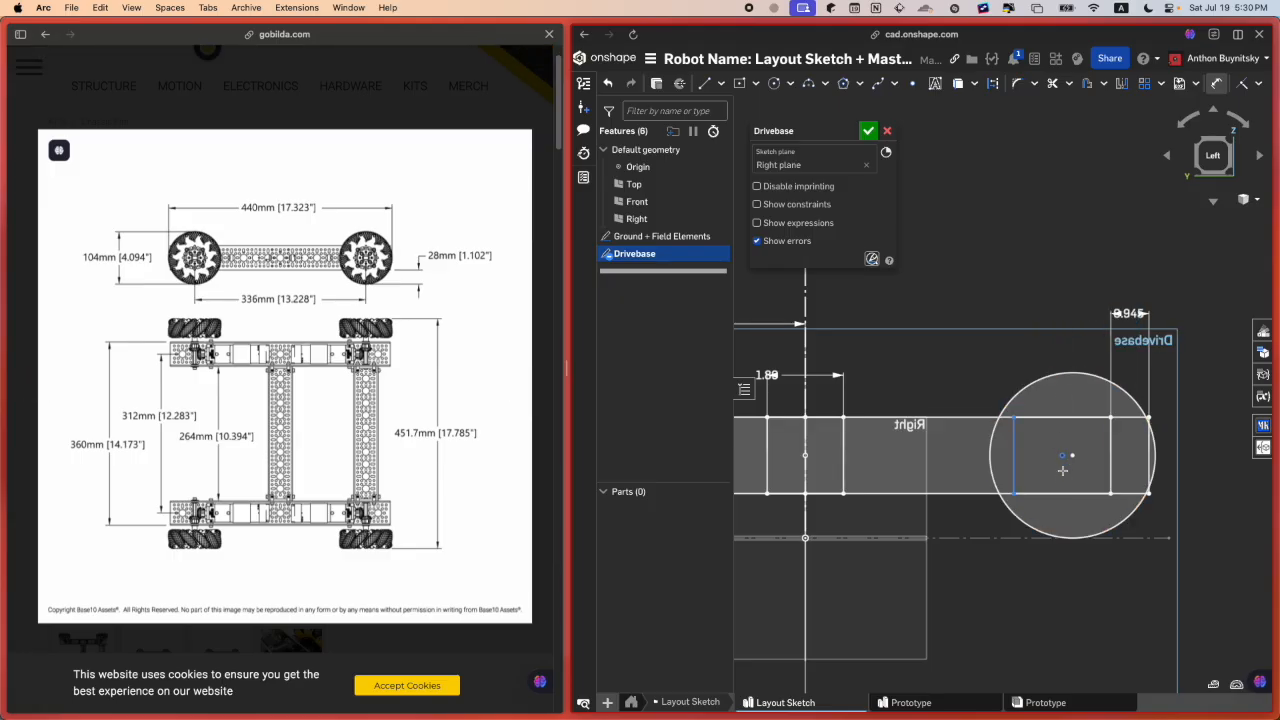
Step: Dimension the width between the wheel rectangle's vertical sides to 48 mm
{"action": "scroll", "coordinate": [1017, 453], "scroll_direction": "down", "scroll_amount": 2}
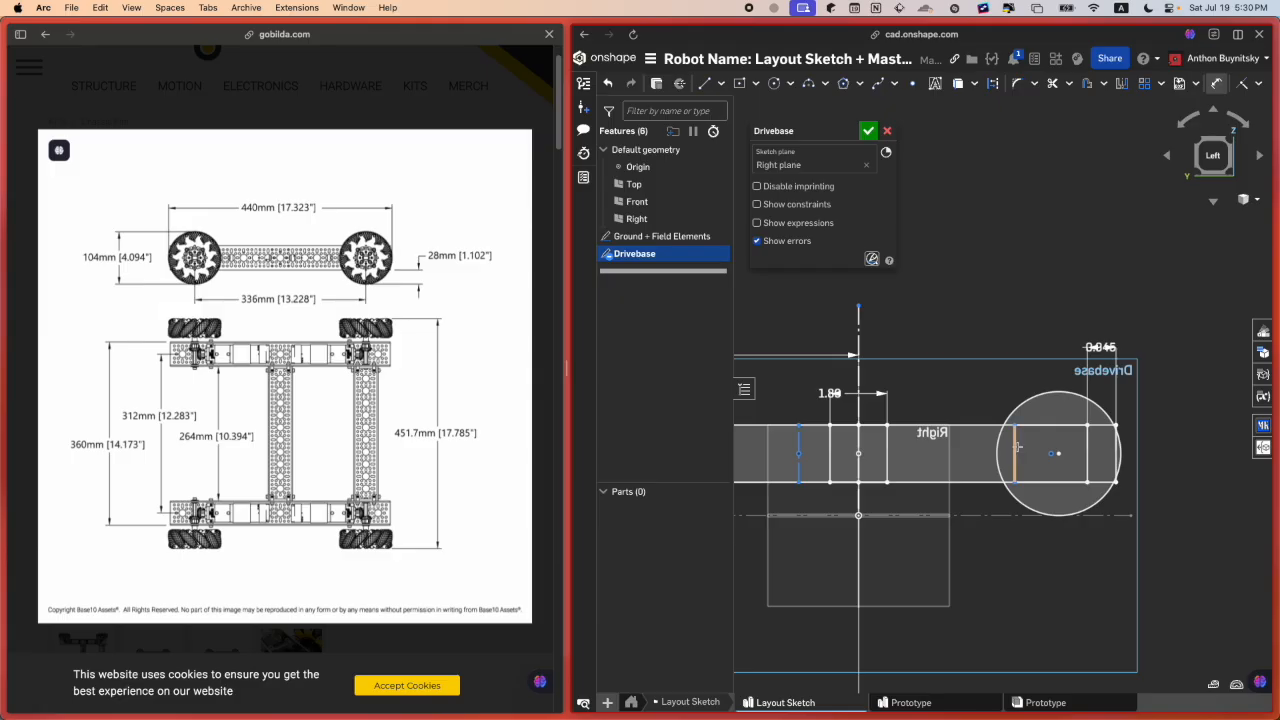
{"action": "left_click", "coordinate": [1015, 450]}
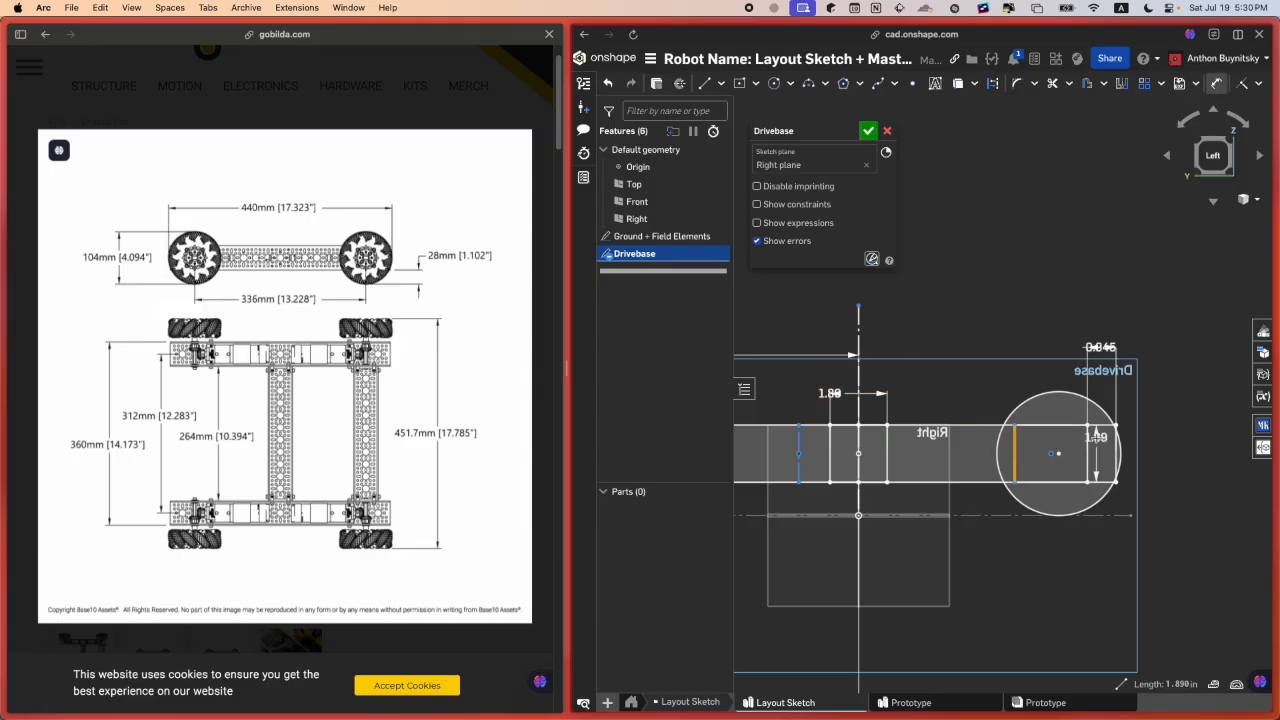
{"action": "left_click", "coordinate": [1030, 352]}
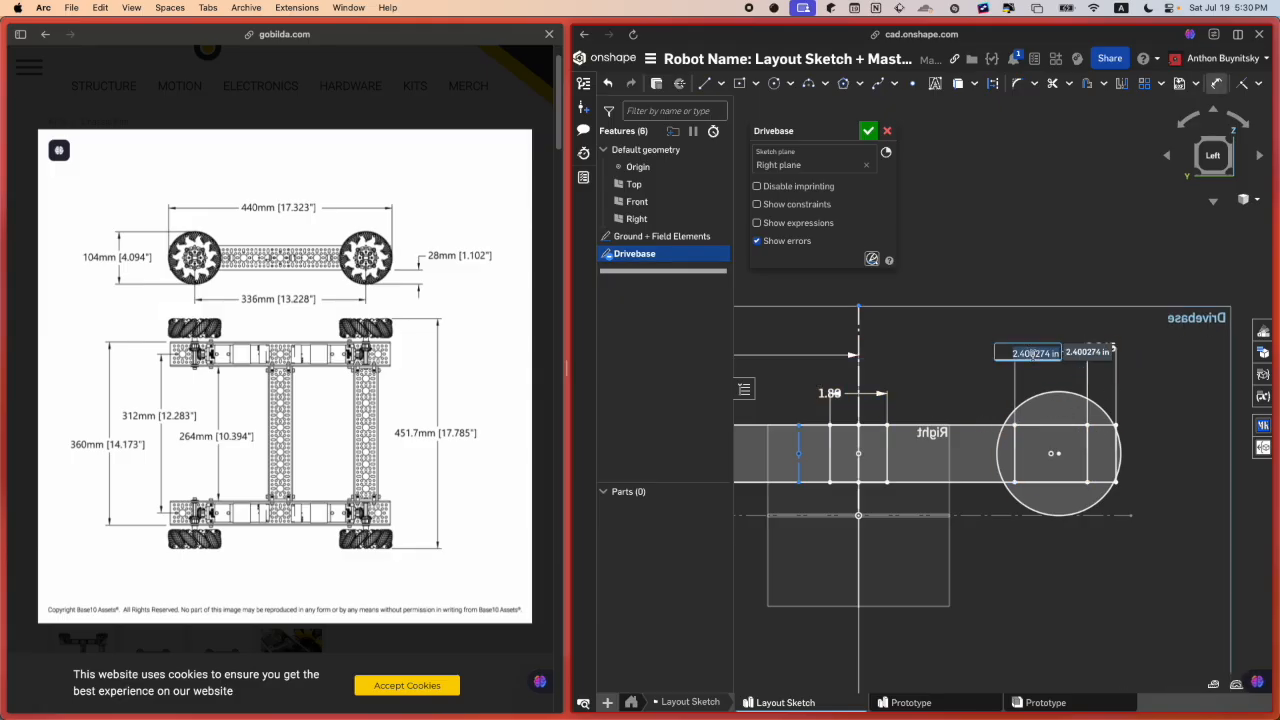
{"action": "type", "text": "48mm"}
{"action": "key", "text": "Return"}
{"action": "scroll", "coordinate": [955, 675], "scroll_direction": "down", "scroll_amount": 2}
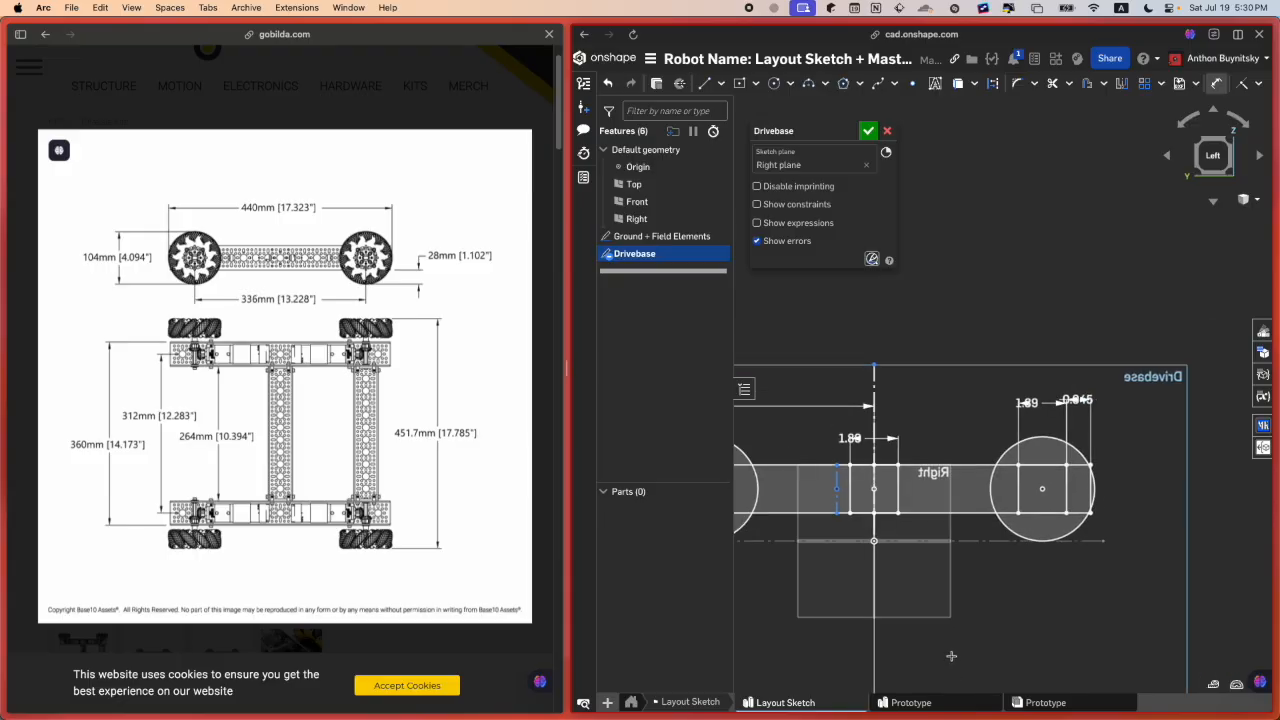
{"action": "scroll", "coordinate": [1026, 455], "scroll_direction": "up", "scroll_amount": 3}
{"action": "scroll", "coordinate": [945, 476], "scroll_direction": "down", "scroll_amount": 2}
{"action": "key", "text": "Escape"}
{"action": "scroll", "coordinate": [1020, 506], "scroll_direction": "down", "scroll_amount": 2}
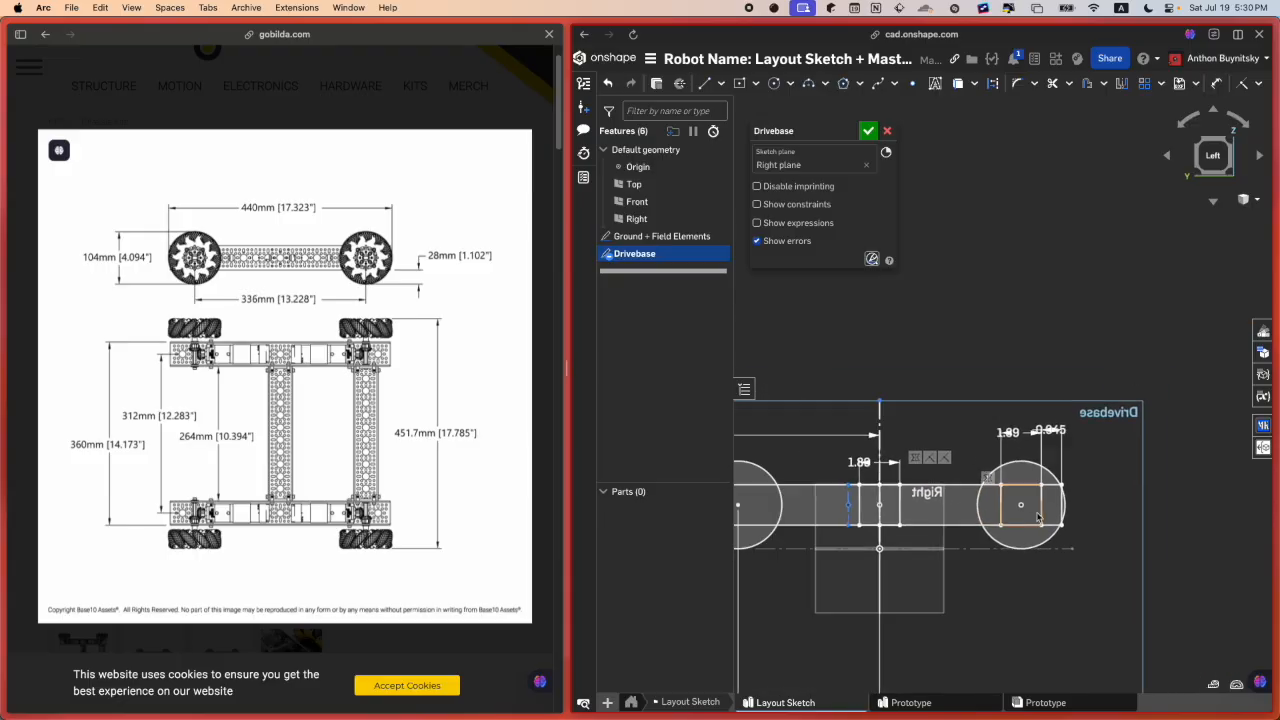
Step: Draw a small circle inside the dimensioned wheel, between its center and the channel's end, level with the end edge's midpoint
{"action": "scroll", "coordinate": [1030, 540], "scroll_direction": "up", "scroll_amount": 4}
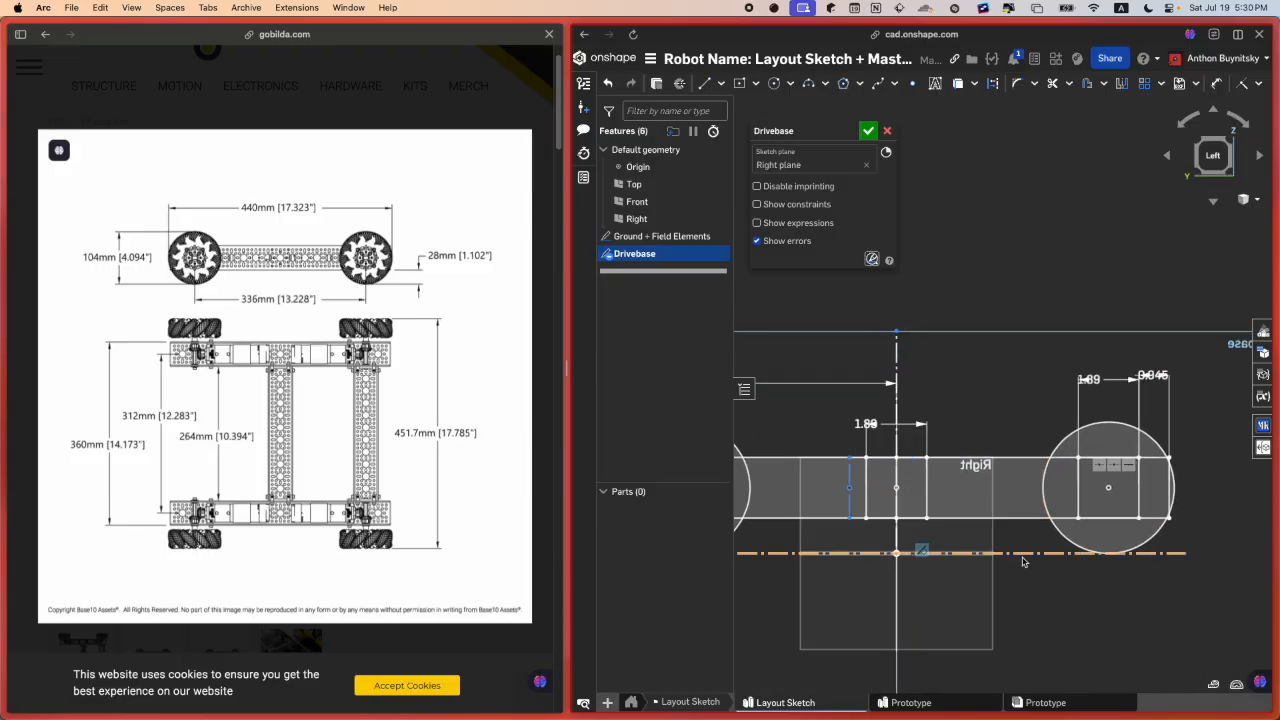
{"action": "scroll", "coordinate": [1030, 570], "scroll_direction": "down", "scroll_amount": 3}
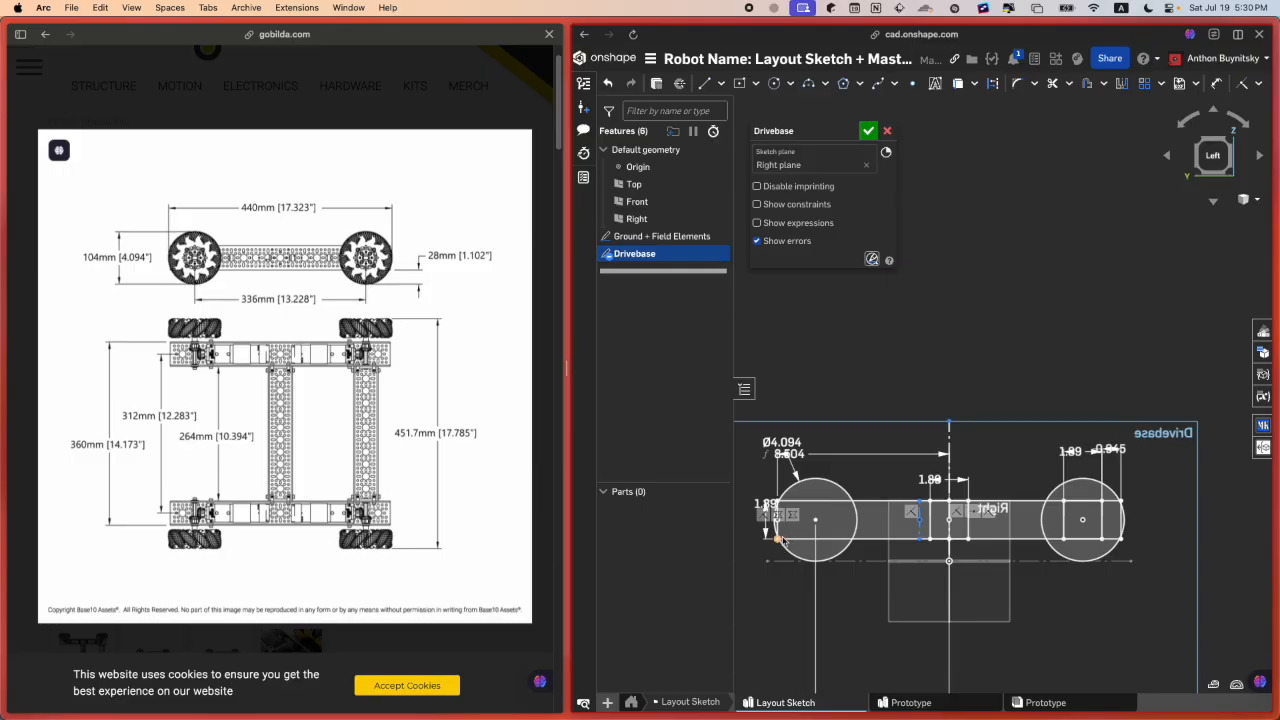
{"action": "scroll", "coordinate": [782, 538], "scroll_direction": "up", "scroll_amount": 3}
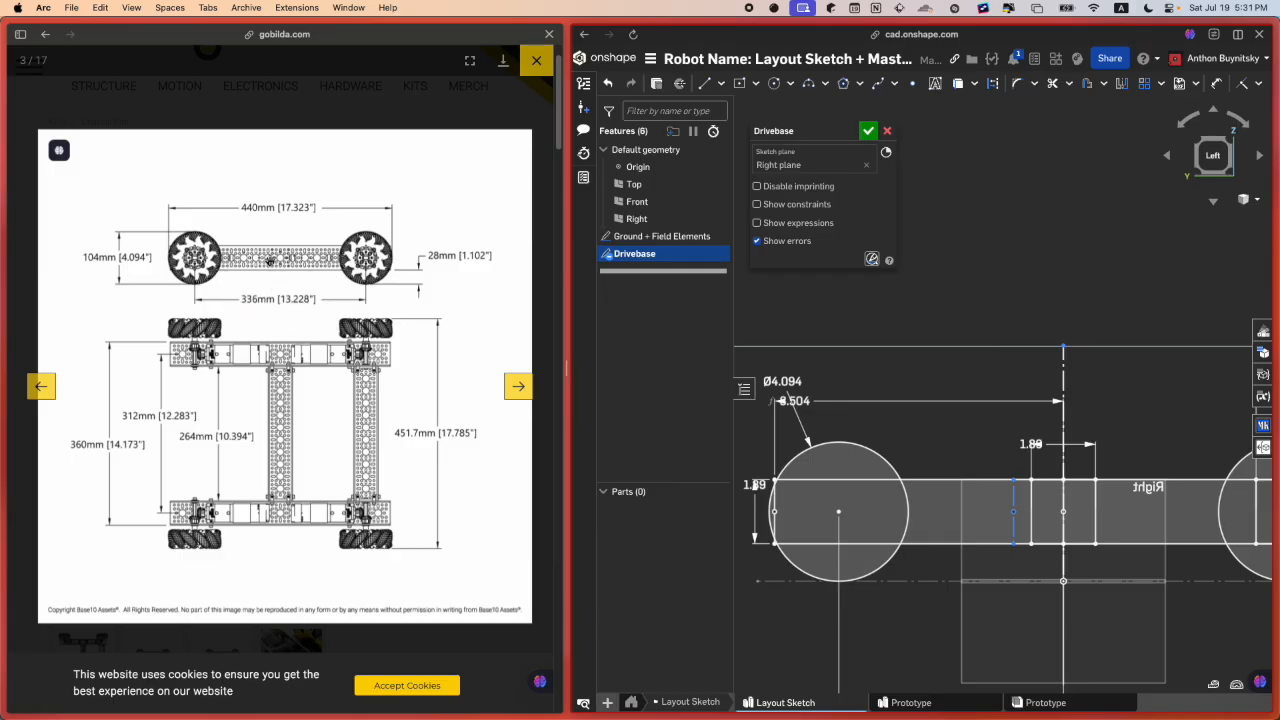
{"action": "key", "text": "c"}
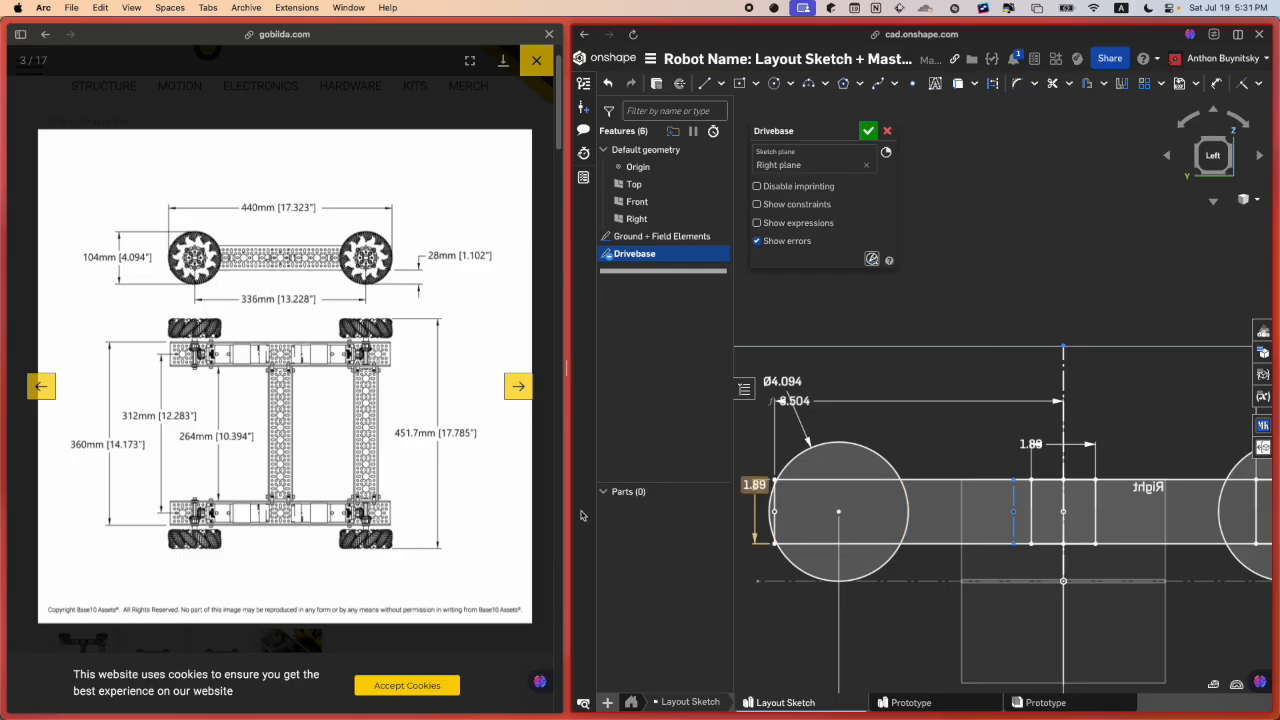
{"action": "scroll", "coordinate": [815, 514], "scroll_direction": "down", "scroll_amount": 2}
{"action": "scroll", "coordinate": [1236, 473], "scroll_direction": "up", "scroll_amount": 5}
{"action": "middle_click_drag", "start_coordinate": [1236, 473], "coordinate": [1105, 466]}
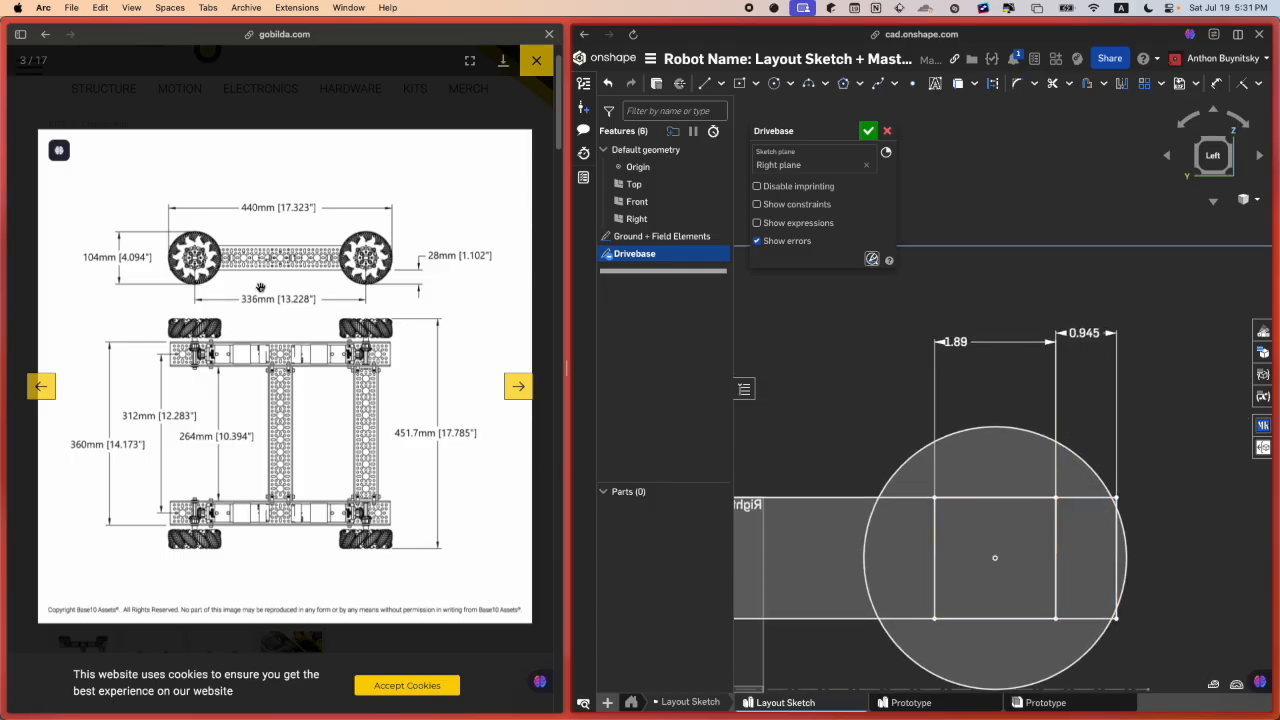
{"action": "middle_click_drag", "start_coordinate": [928, 586], "coordinate": [1048, 549]}
{"action": "scroll", "coordinate": [1040, 547], "scroll_direction": "down", "scroll_amount": 4}
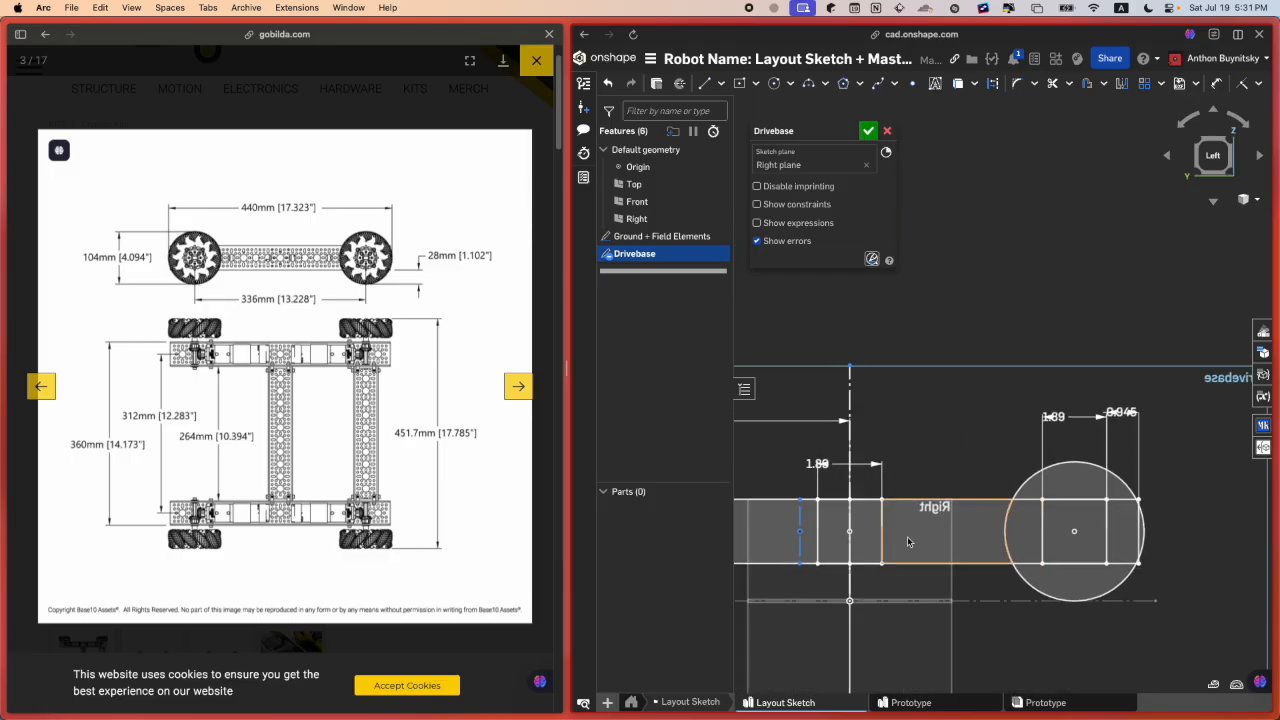
{"action": "middle_click_drag", "start_coordinate": [912, 537], "coordinate": [1225, 510]}
{"action": "scroll", "coordinate": [897, 509], "scroll_direction": "up", "scroll_amount": 5}
{"action": "key", "text": "c"}
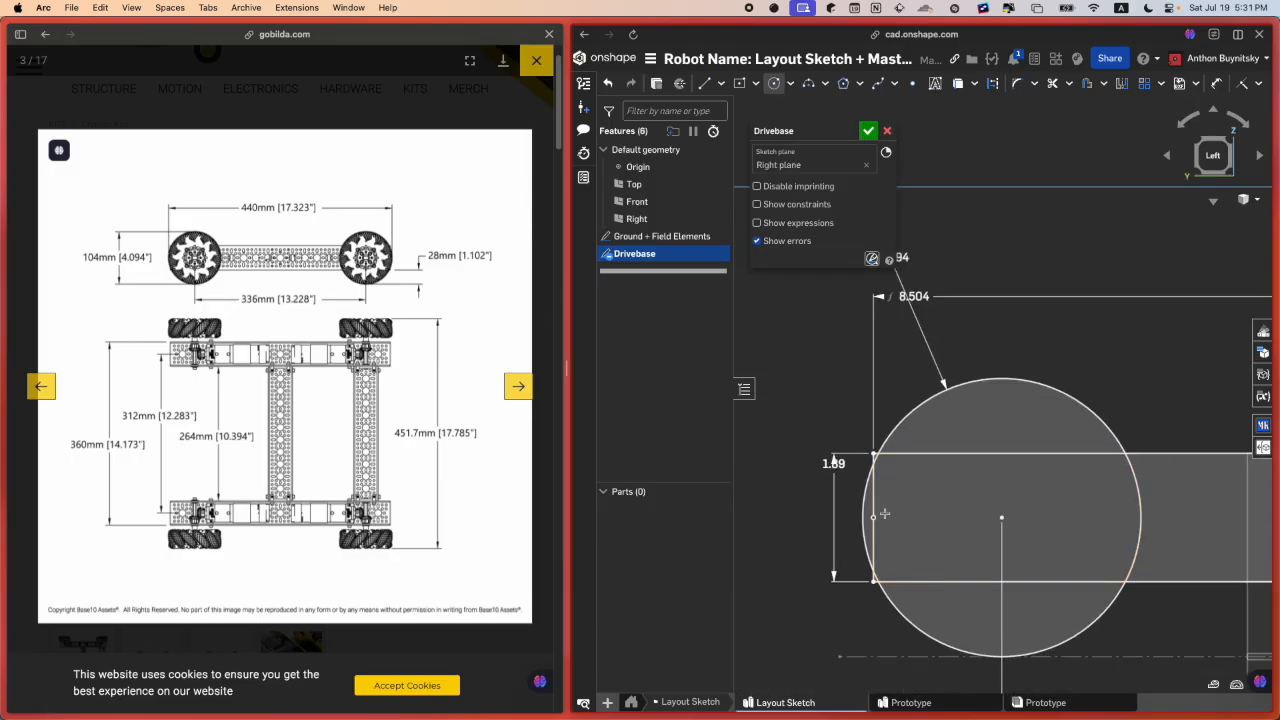
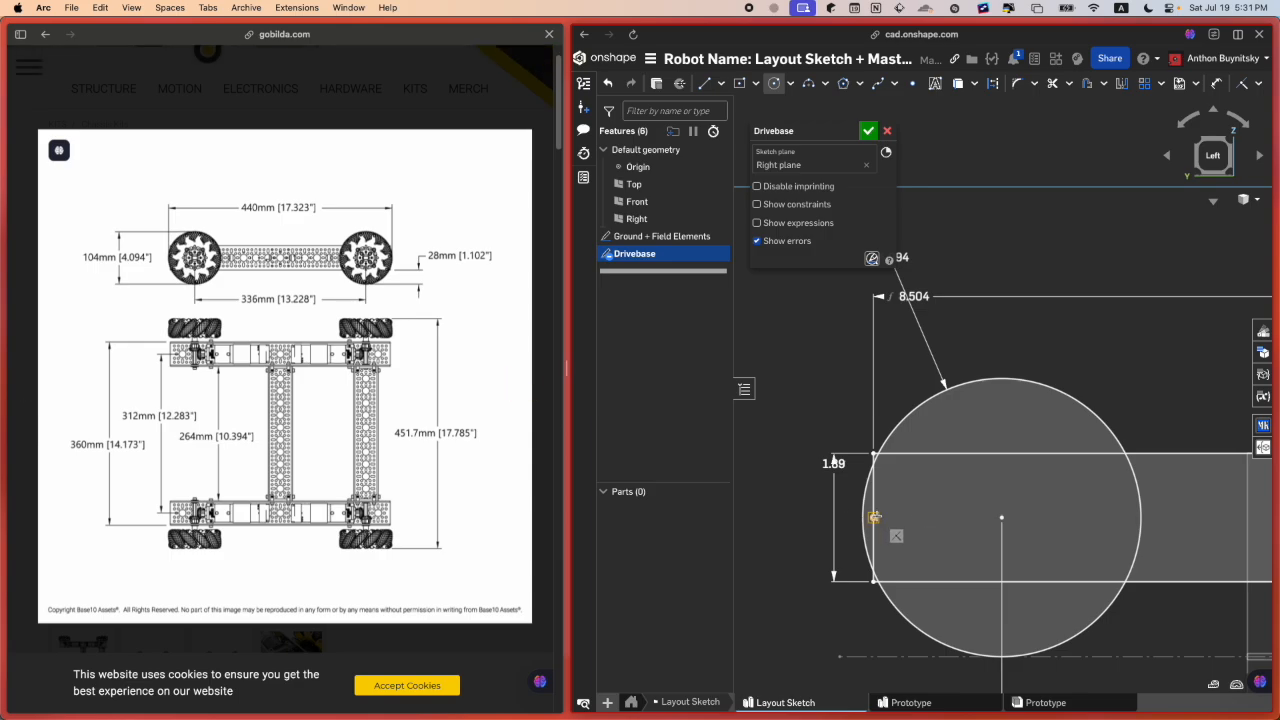
{"action": "left_click", "coordinate": [952, 517]}
{"action": "left_click", "coordinate": [942, 548]}
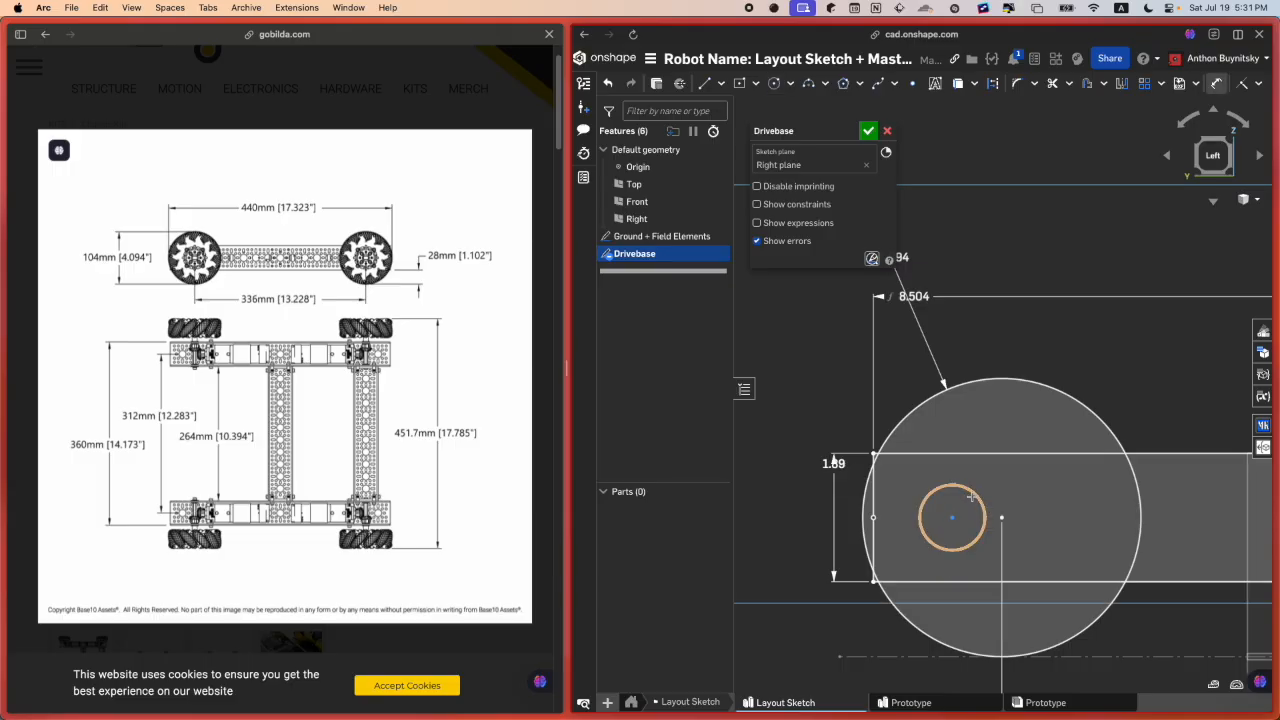
Step: Switch to the Onshape test - Copy document and measure the distance from the cross channel's last large hole to its end edge
{"action": "mouse_move", "coordinate": [8, 409]}
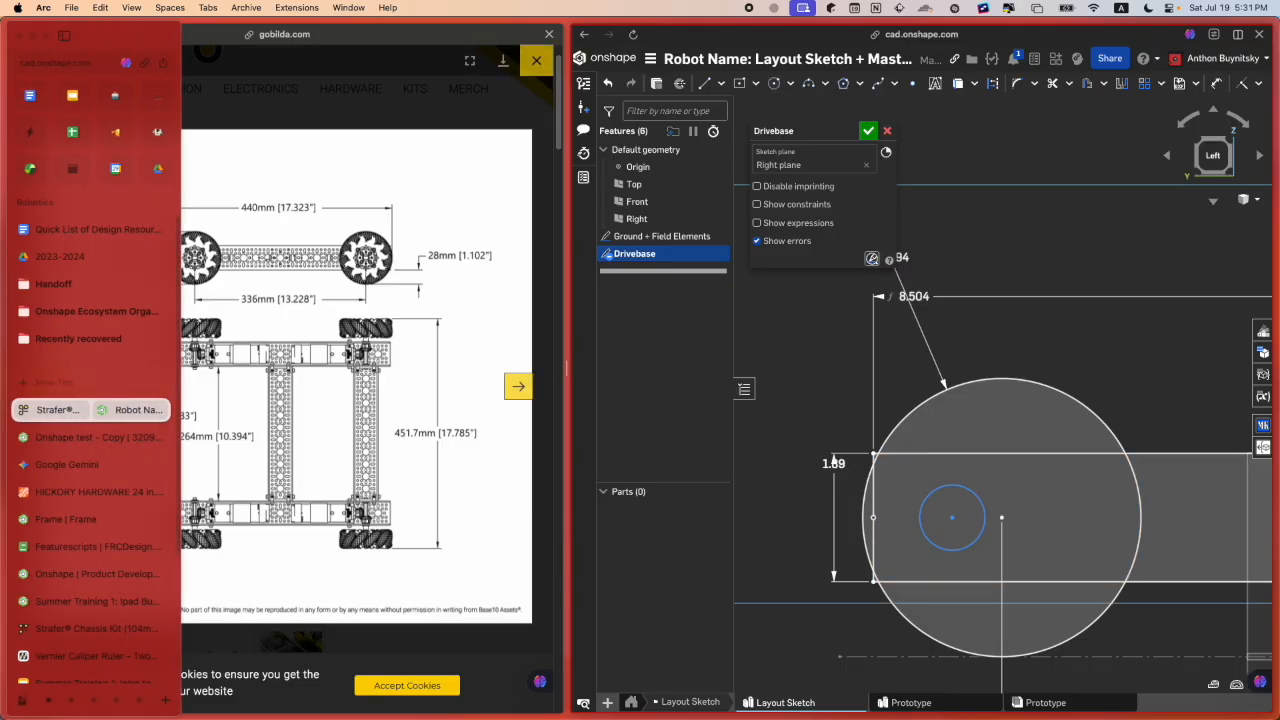
{"action": "left_click", "coordinate": [86, 436]}
{"action": "left_click", "coordinate": [754, 394]}
{"action": "scroll", "coordinate": [754, 394], "scroll_direction": "down", "scroll_amount": 2}
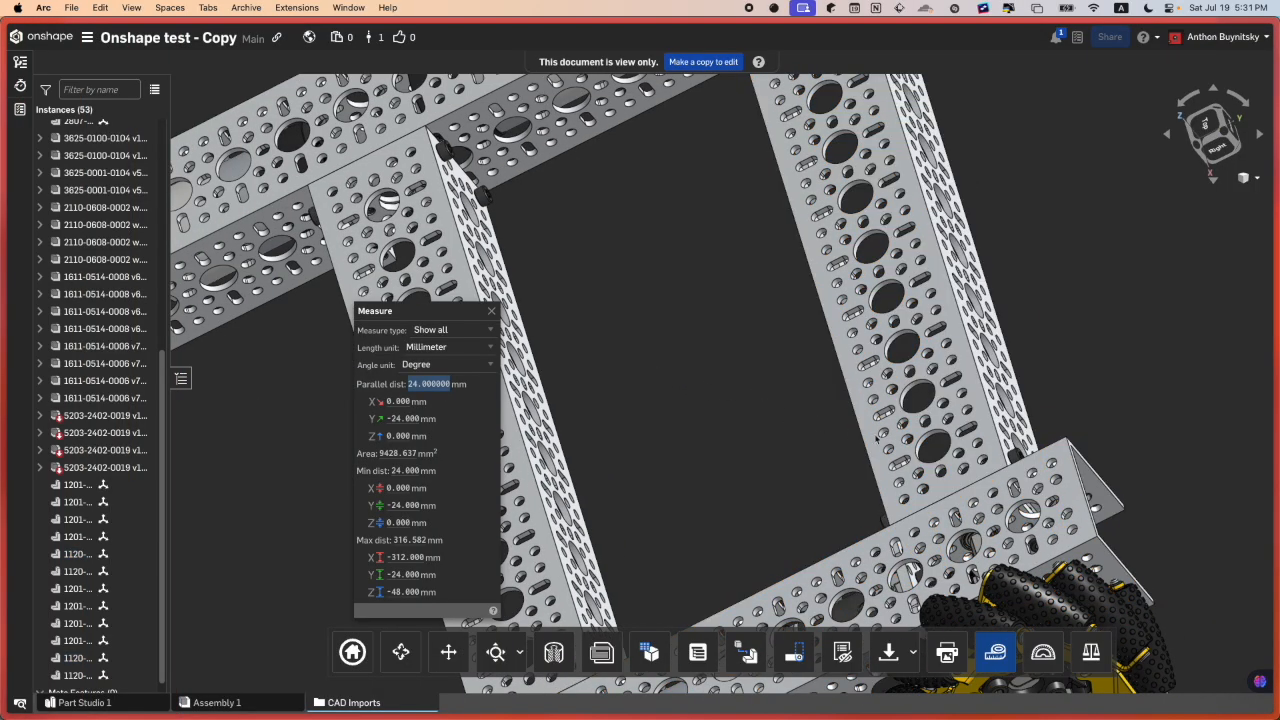
{"action": "scroll", "coordinate": [929, 457], "scroll_direction": "up", "scroll_amount": 2}
{"action": "left_click", "coordinate": [929, 457]}
{"action": "scroll", "coordinate": [929, 457], "scroll_direction": "up", "scroll_amount": 2}
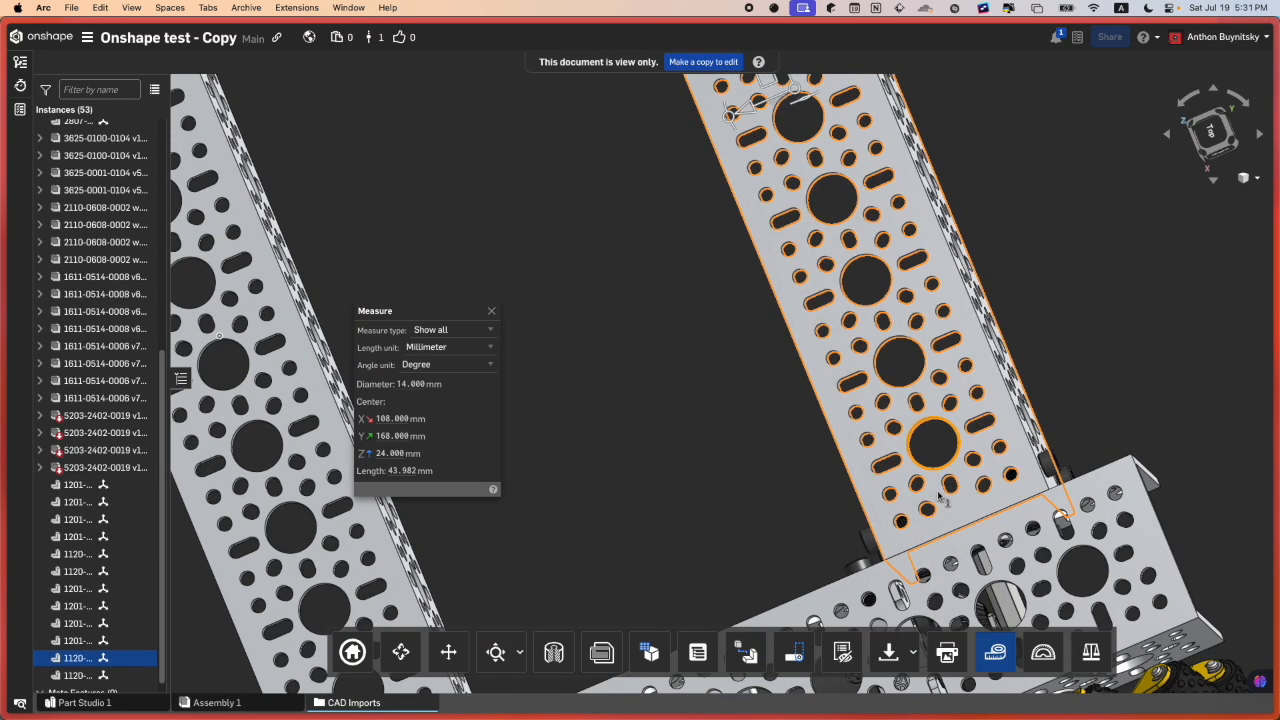
{"action": "left_click", "coordinate": [965, 528]}
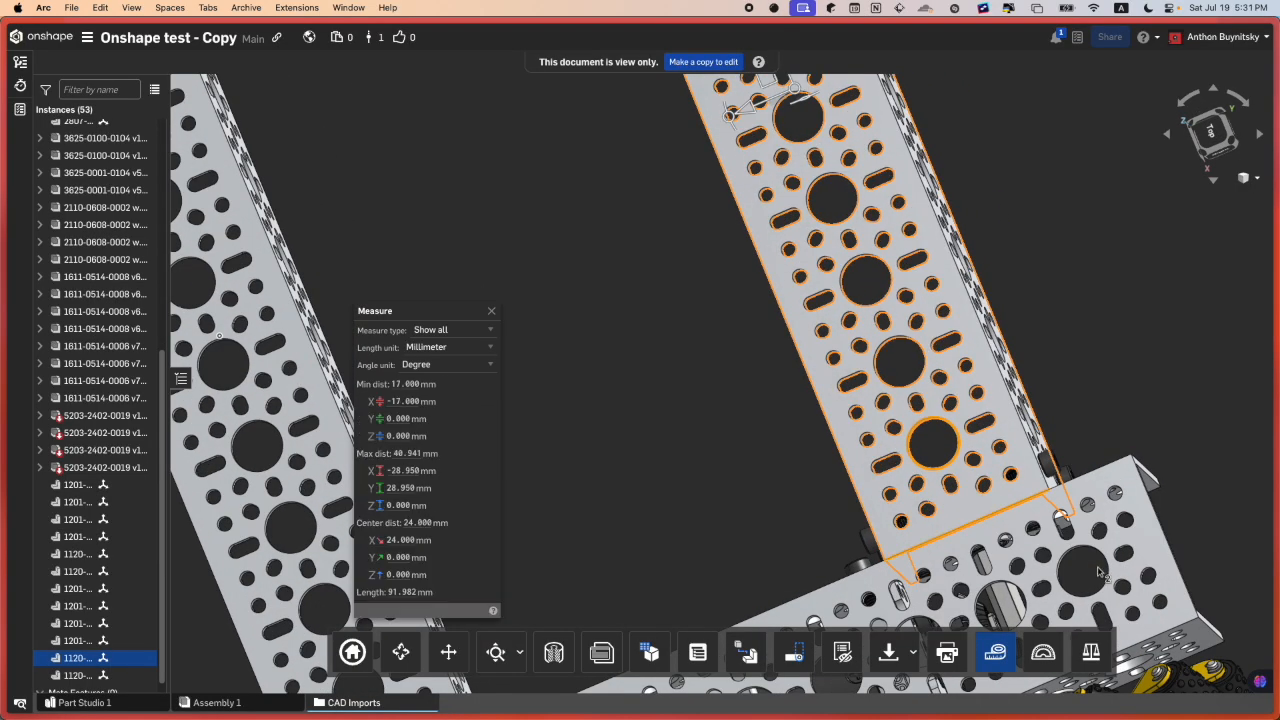
{"action": "left_click", "coordinate": [398, 384]}
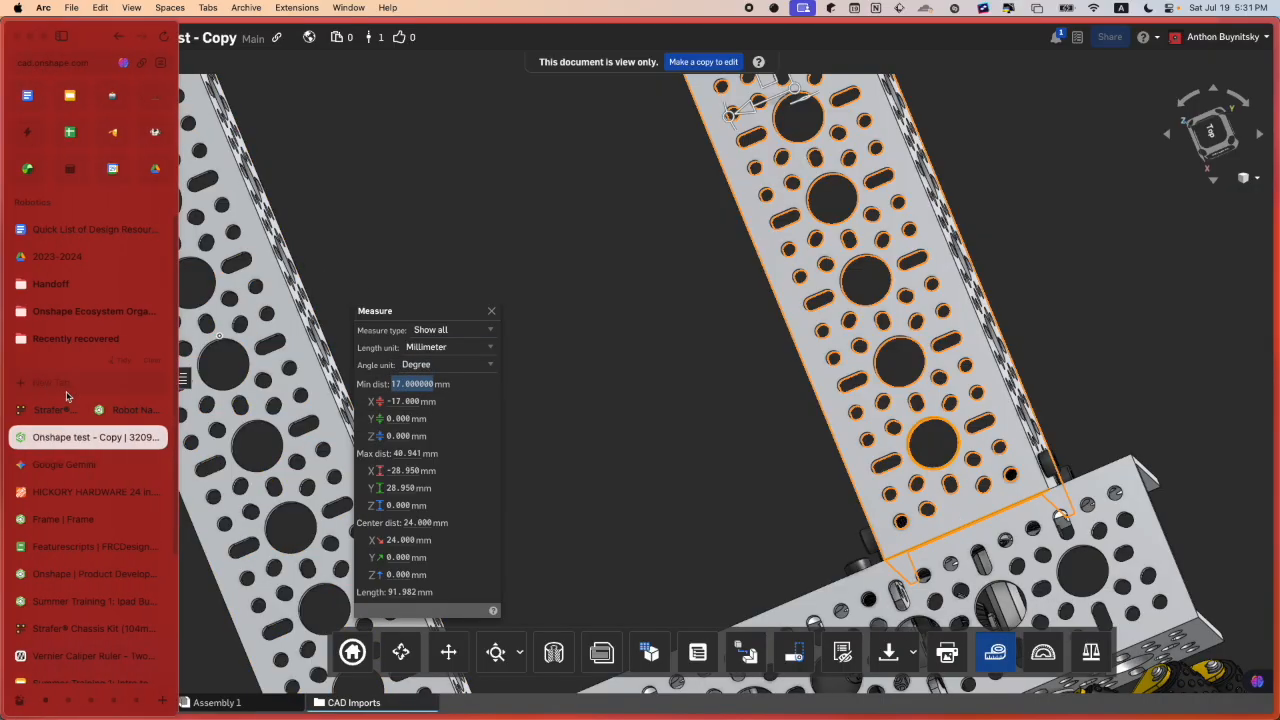
Step: Return to the Layout Sketch document and dimension the gap between the small circle and the channel's end to 17 mm
{"action": "left_click", "coordinate": [87, 409]}
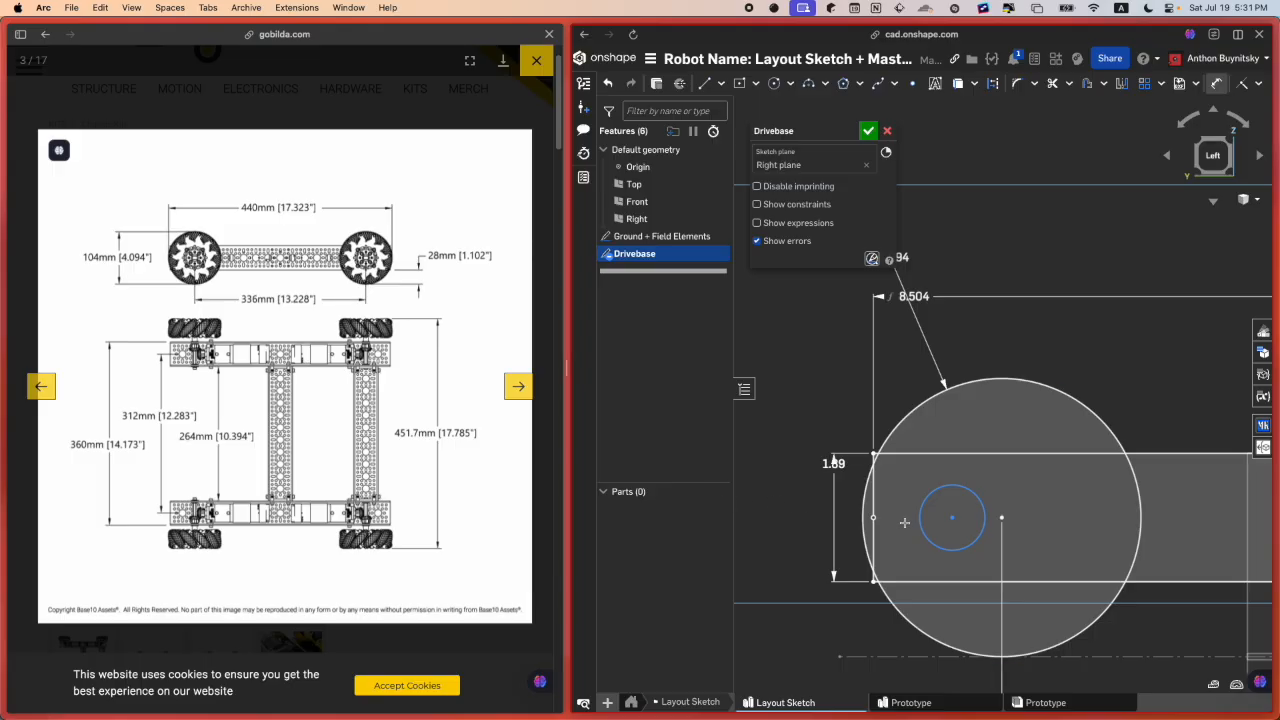
{"action": "left_click", "coordinate": [919, 522]}
{"action": "left_click", "coordinate": [874, 505]}
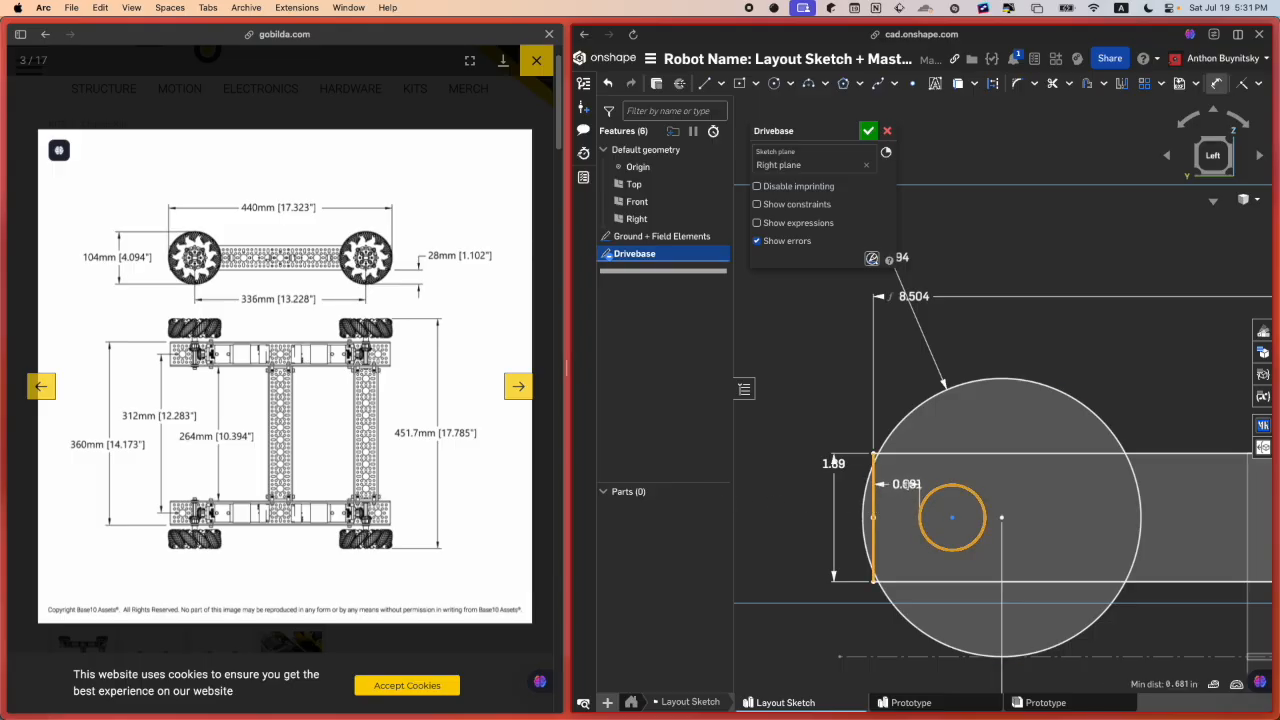
{"action": "left_click", "coordinate": [907, 485]}
{"action": "type", "text": "17mm"}
{"action": "key", "text": "Return"}
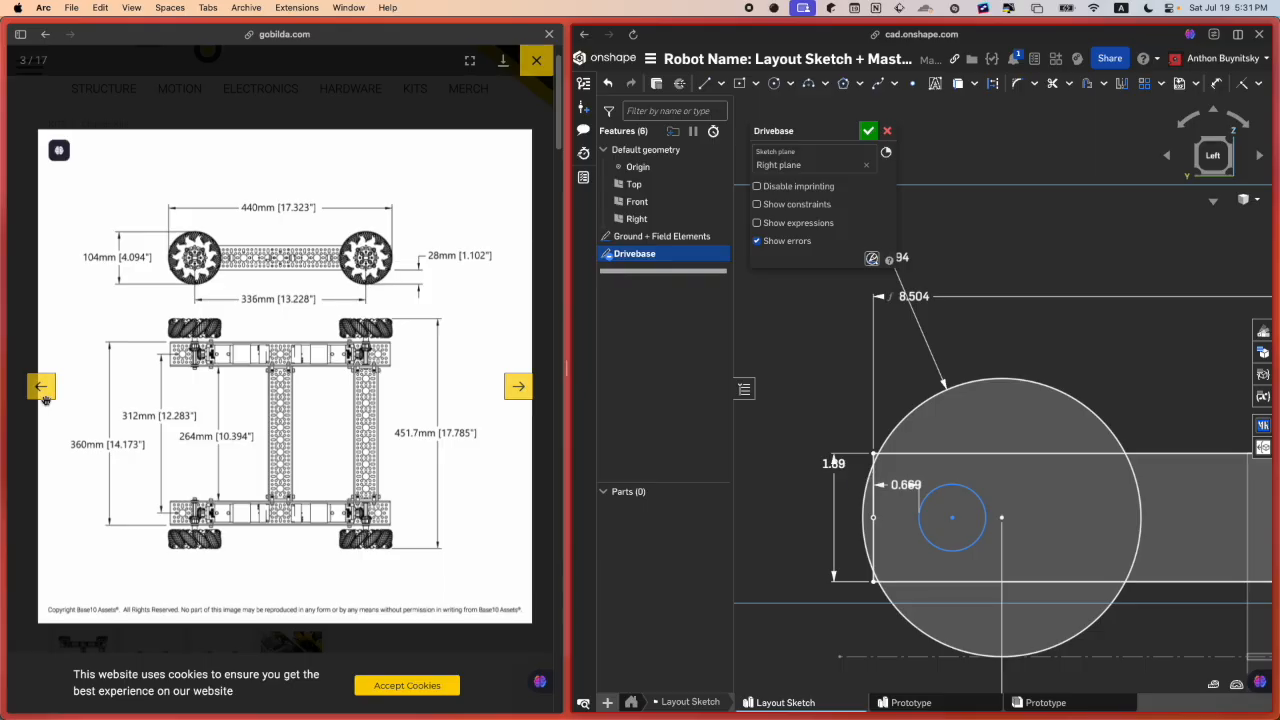
Step: In the Onshape test - Copy document, measure the last large hole's diameter and the spacing to the adjacent large hole
{"action": "mouse_move", "coordinate": [8, 403]}
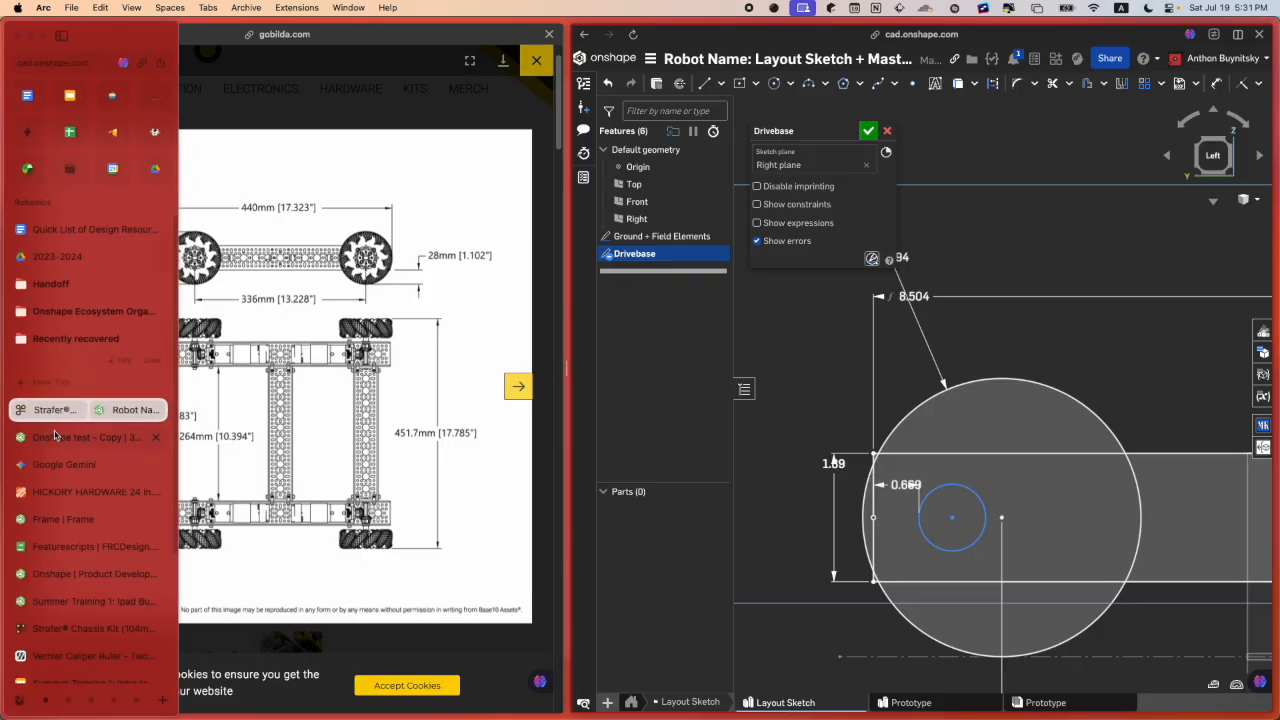
{"action": "left_click", "coordinate": [55, 436]}
{"action": "left_click", "coordinate": [927, 436]}
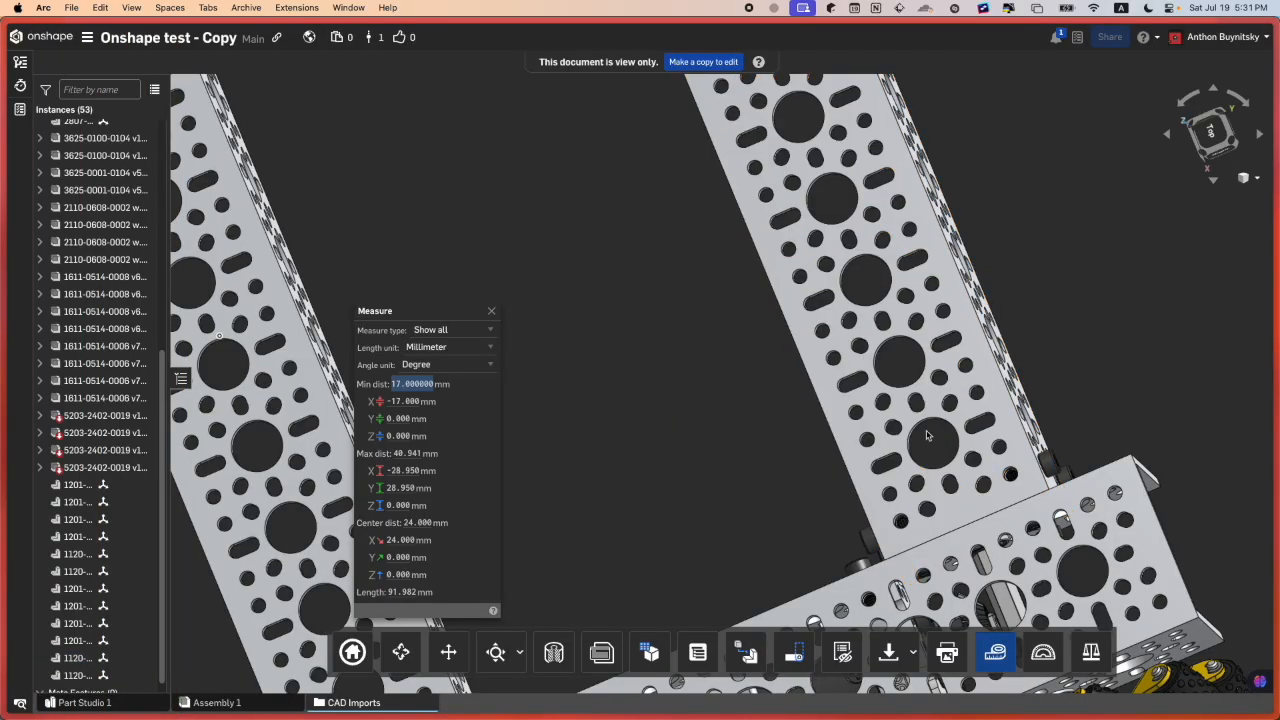
{"action": "left_click", "coordinate": [921, 424]}
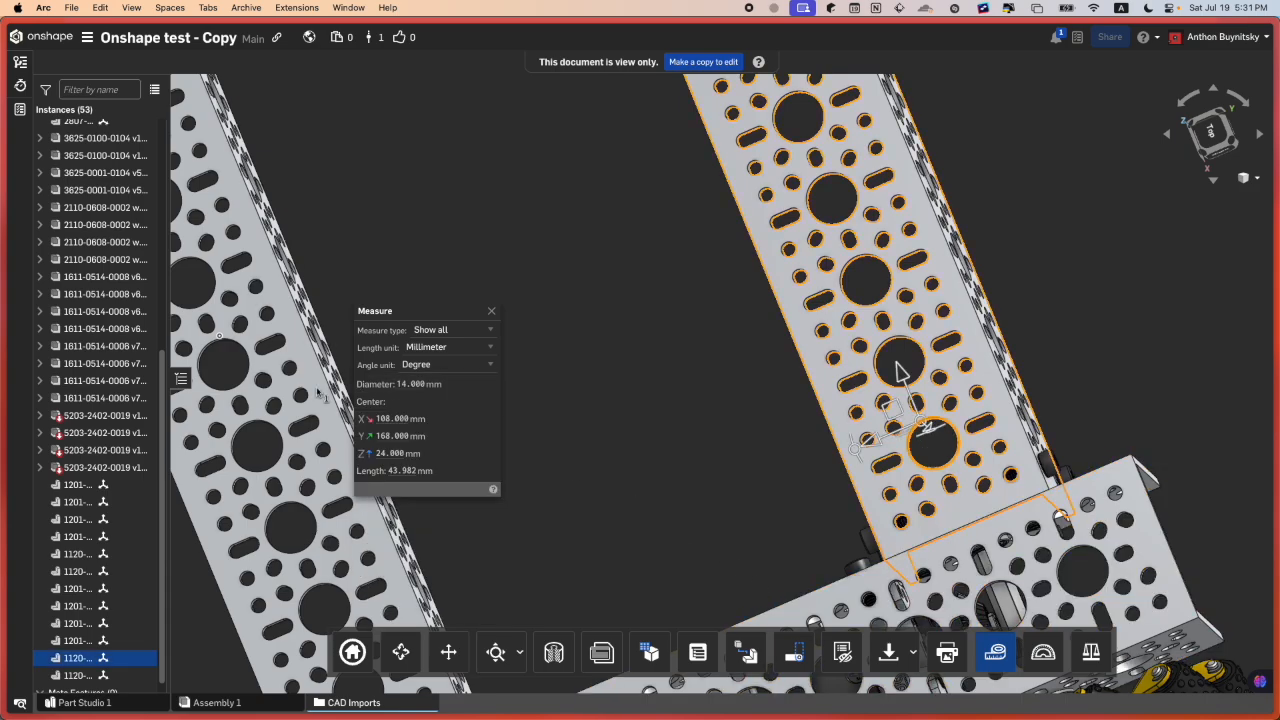
{"action": "left_click", "coordinate": [796, 463]}
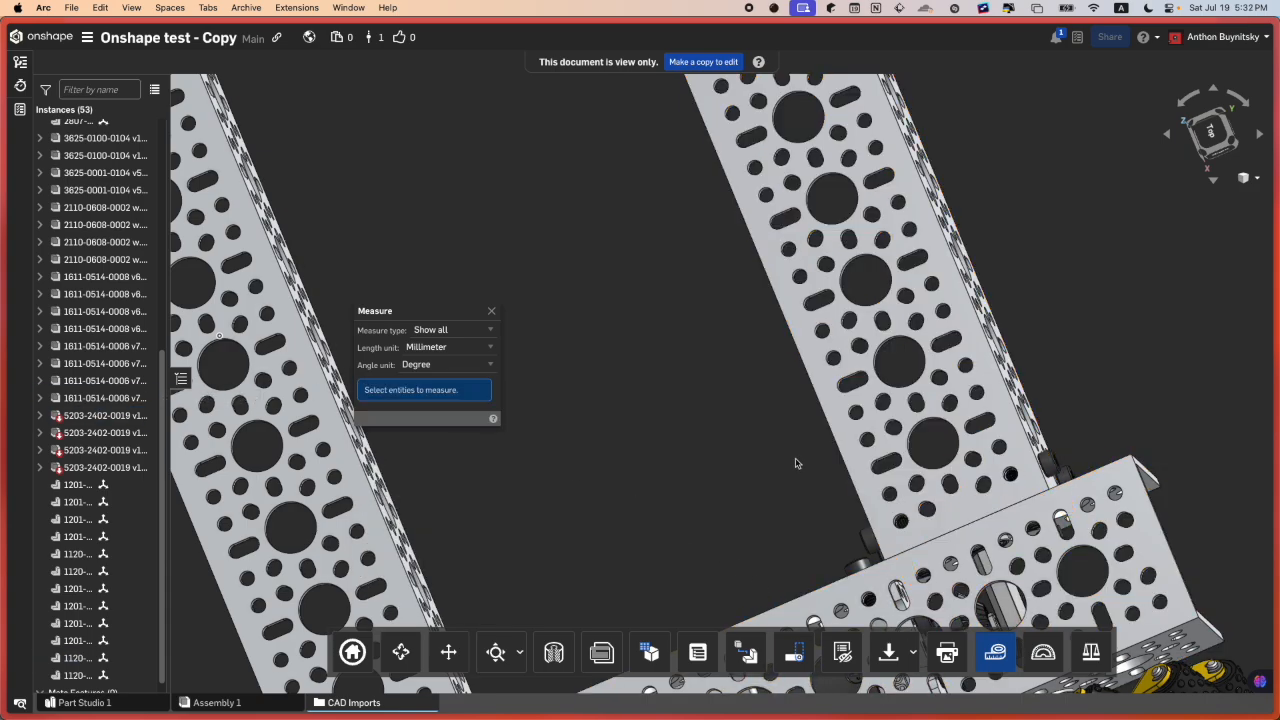
{"action": "left_click", "coordinate": [937, 421]}
{"action": "left_click", "coordinate": [914, 383]}
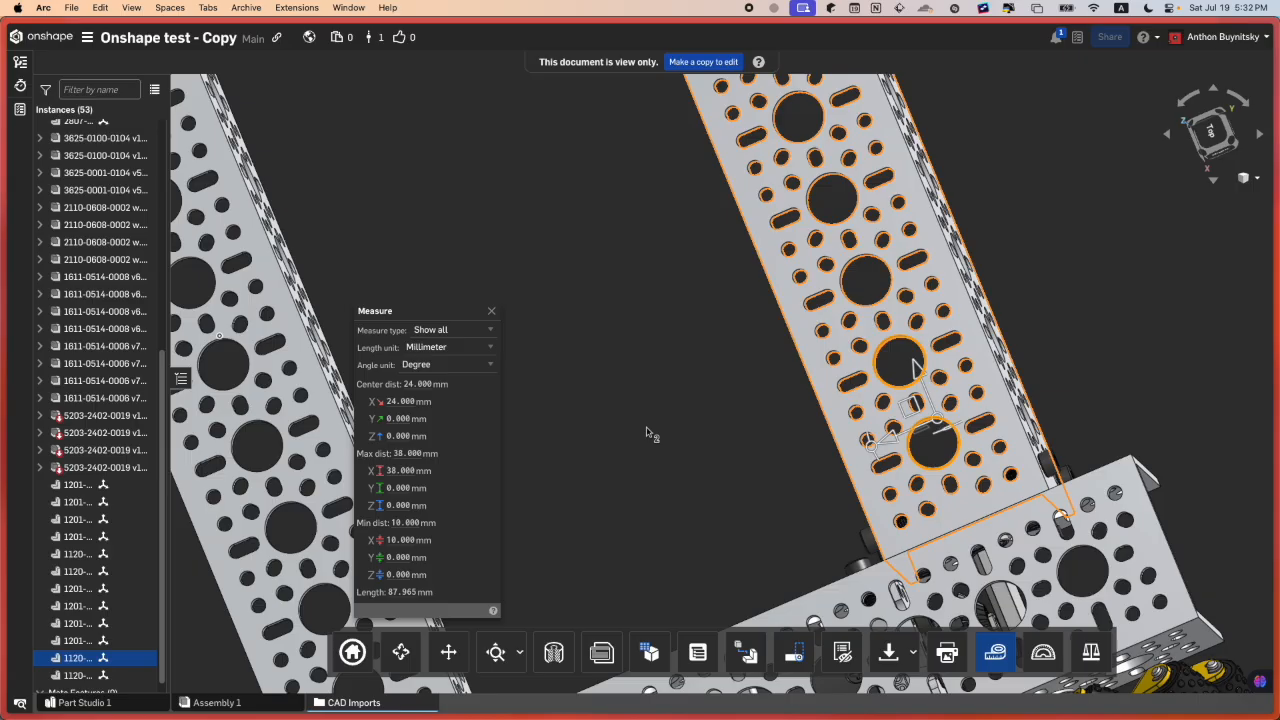
{"action": "left_click", "coordinate": [616, 396]}
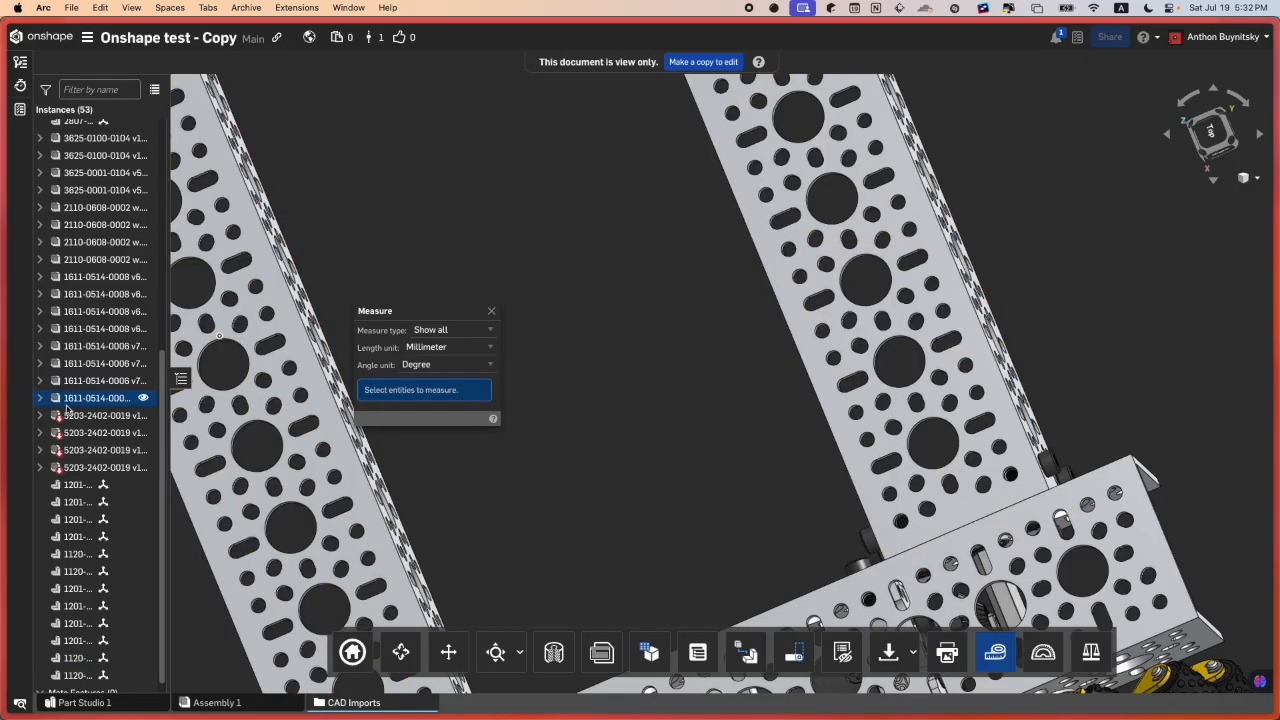
Step: Return to the Layout Sketch document and dimension the small circle's diameter to 14 mm
{"action": "mouse_move", "coordinate": [3, 425]}
{"action": "left_click", "coordinate": [113, 411]}
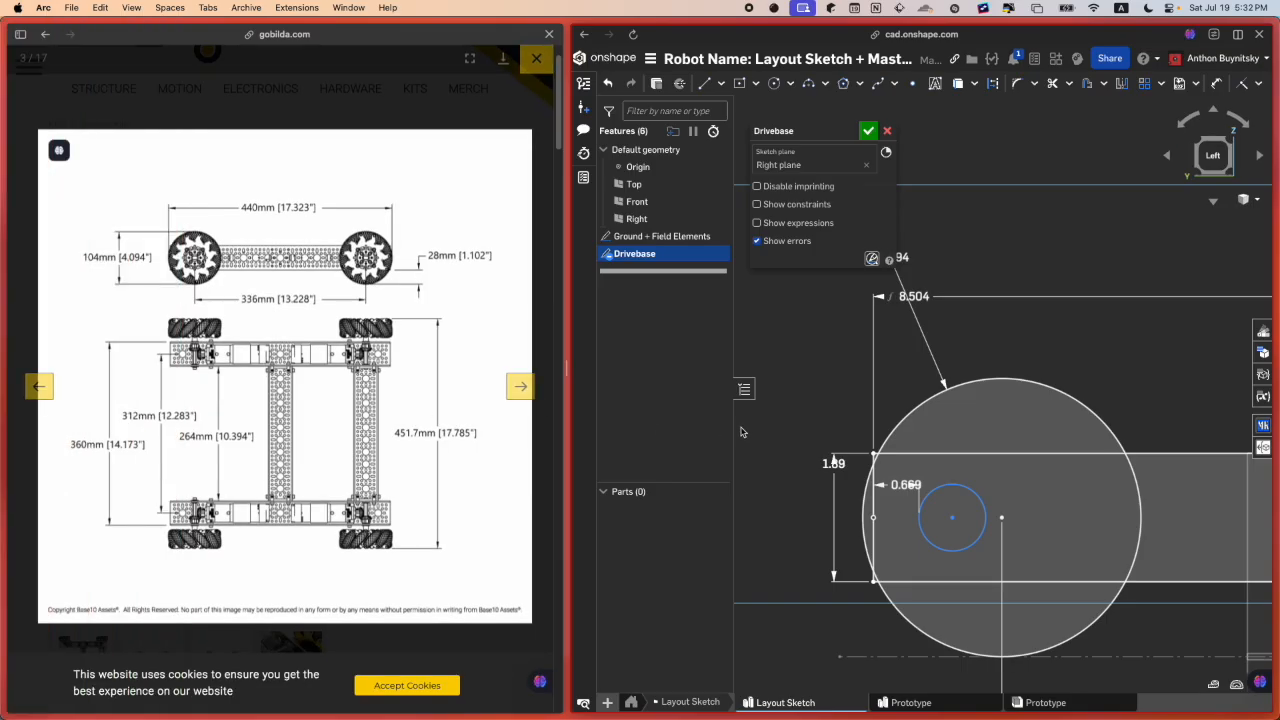
{"action": "left_click", "coordinate": [982, 496]}
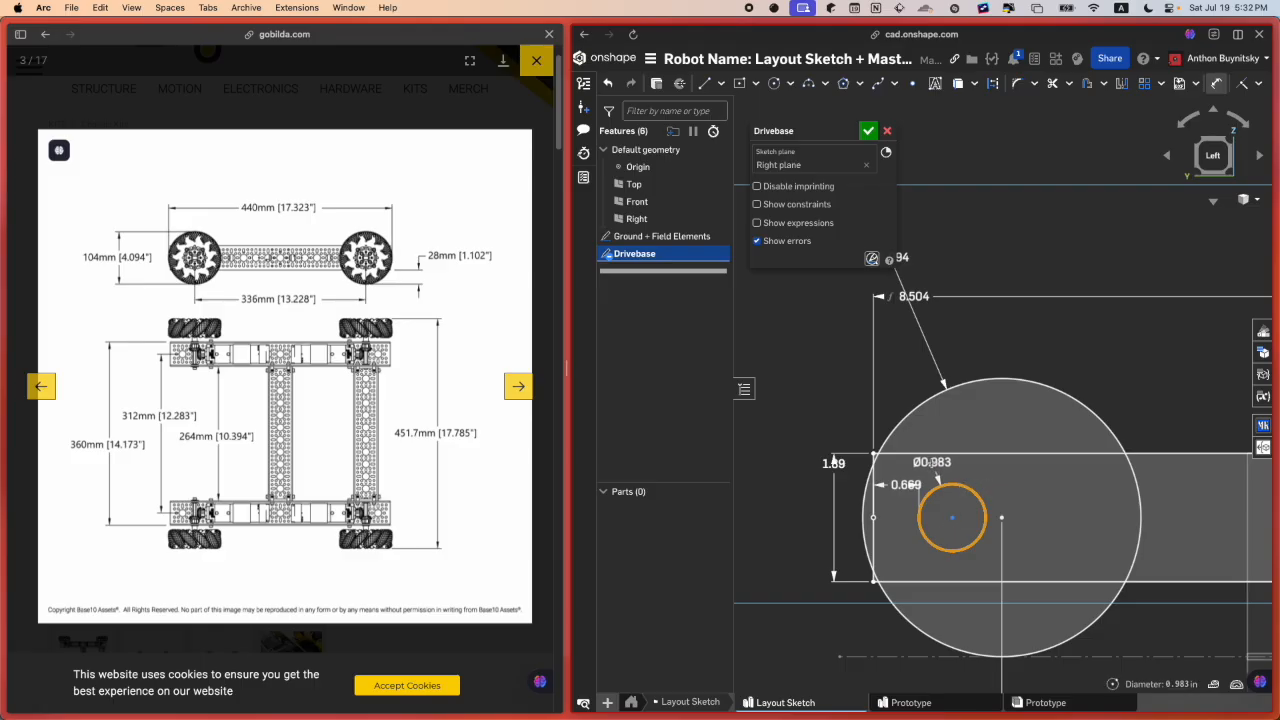
{"action": "left_click", "coordinate": [948, 508]}
{"action": "type", "text": "14mm"}
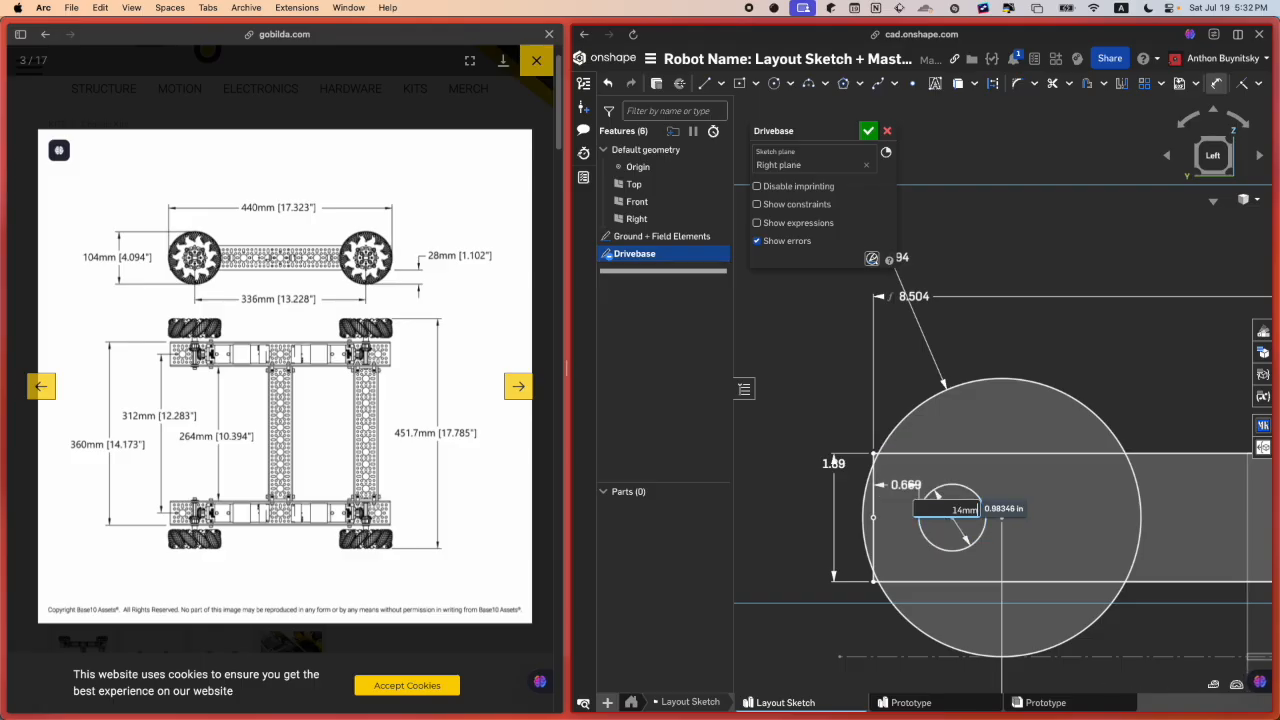
{"action": "key", "text": "Return"}
Step: Start a linear pattern of the small circle, pointed inward along the channel, with 24 mm spacing
{"action": "scroll", "coordinate": [1005, 545], "scroll_direction": "up", "scroll_amount": 3}
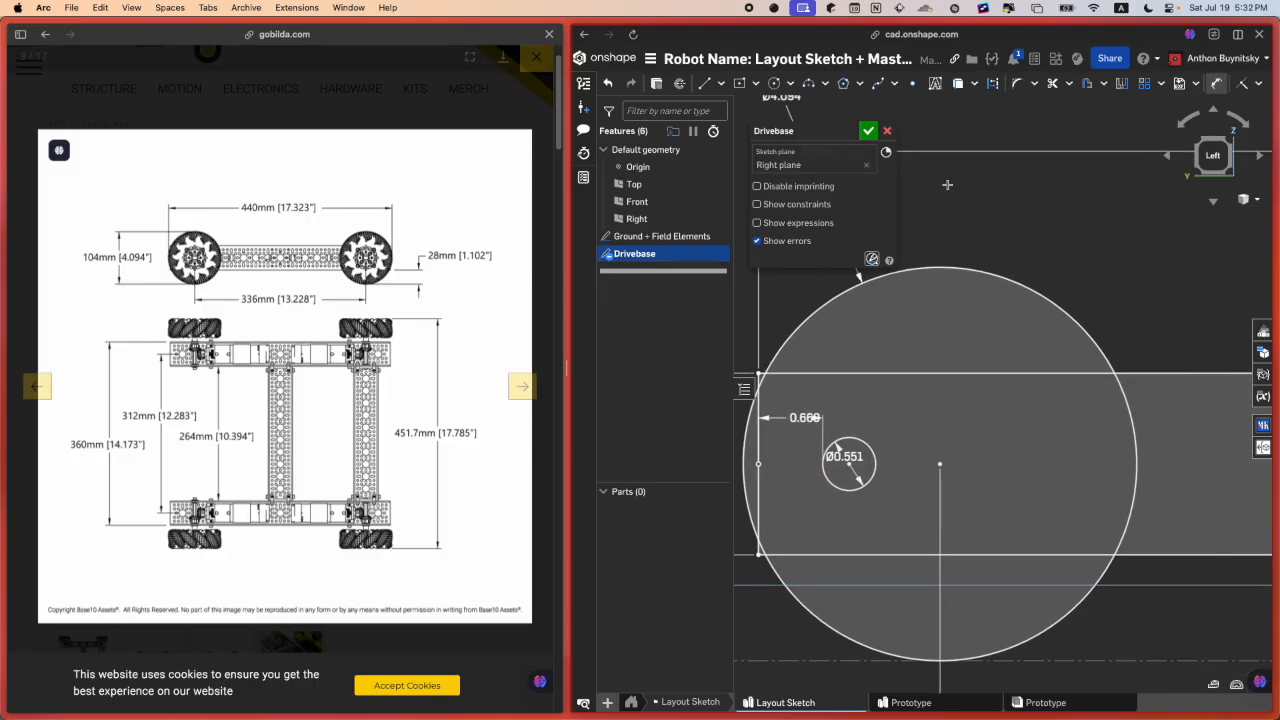
{"action": "left_click", "coordinate": [1145, 83]}
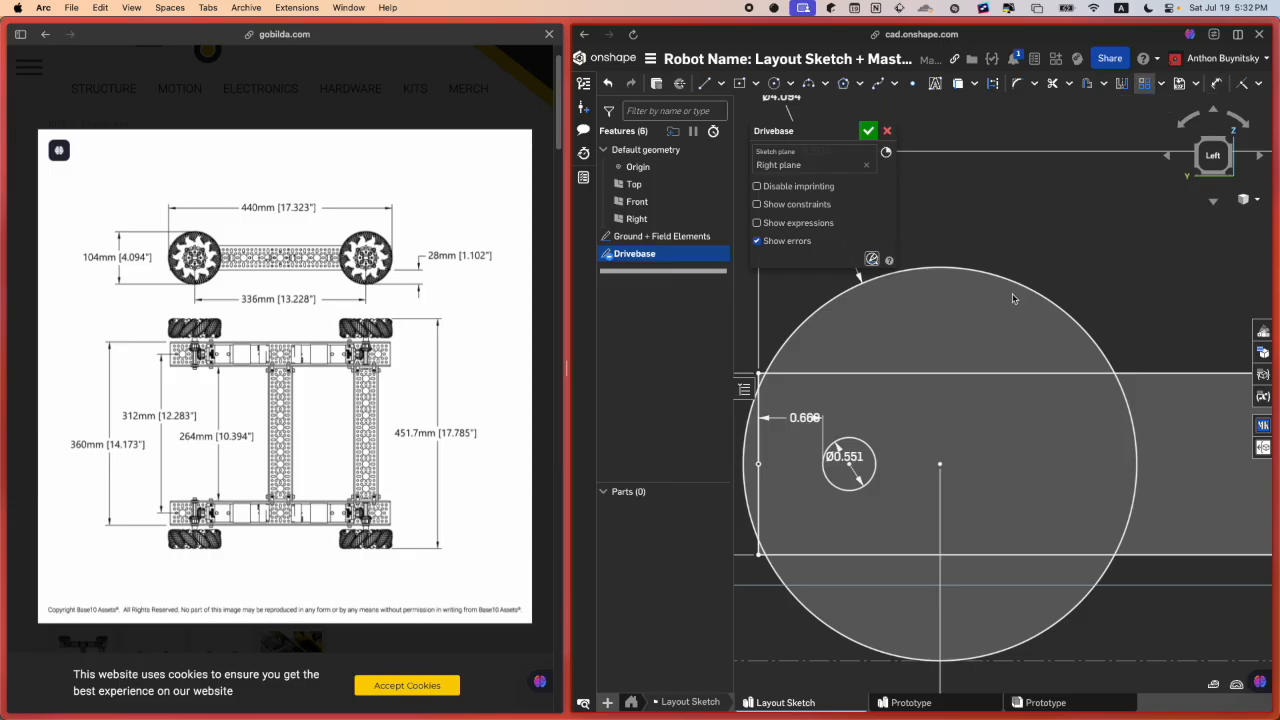
{"action": "left_click", "coordinate": [860, 441]}
{"action": "scroll", "coordinate": [860, 441], "scroll_direction": "down", "scroll_amount": 3}
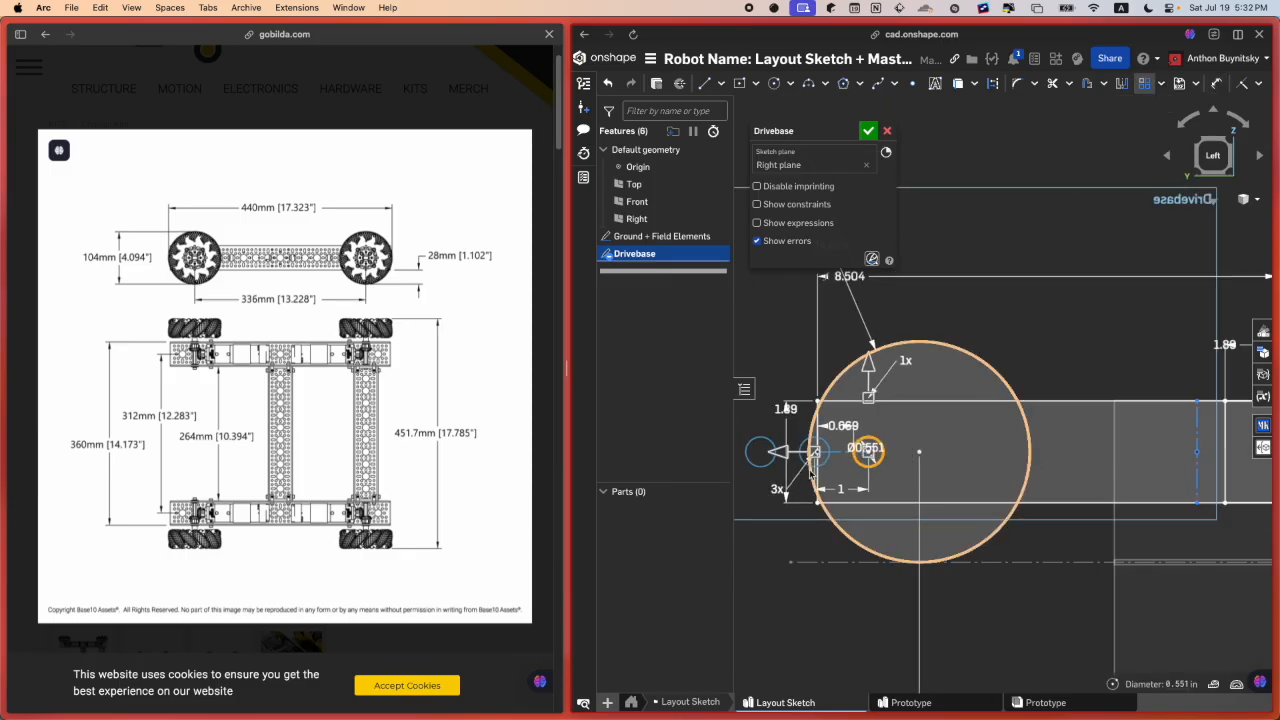
{"action": "left_click", "coordinate": [783, 458]}
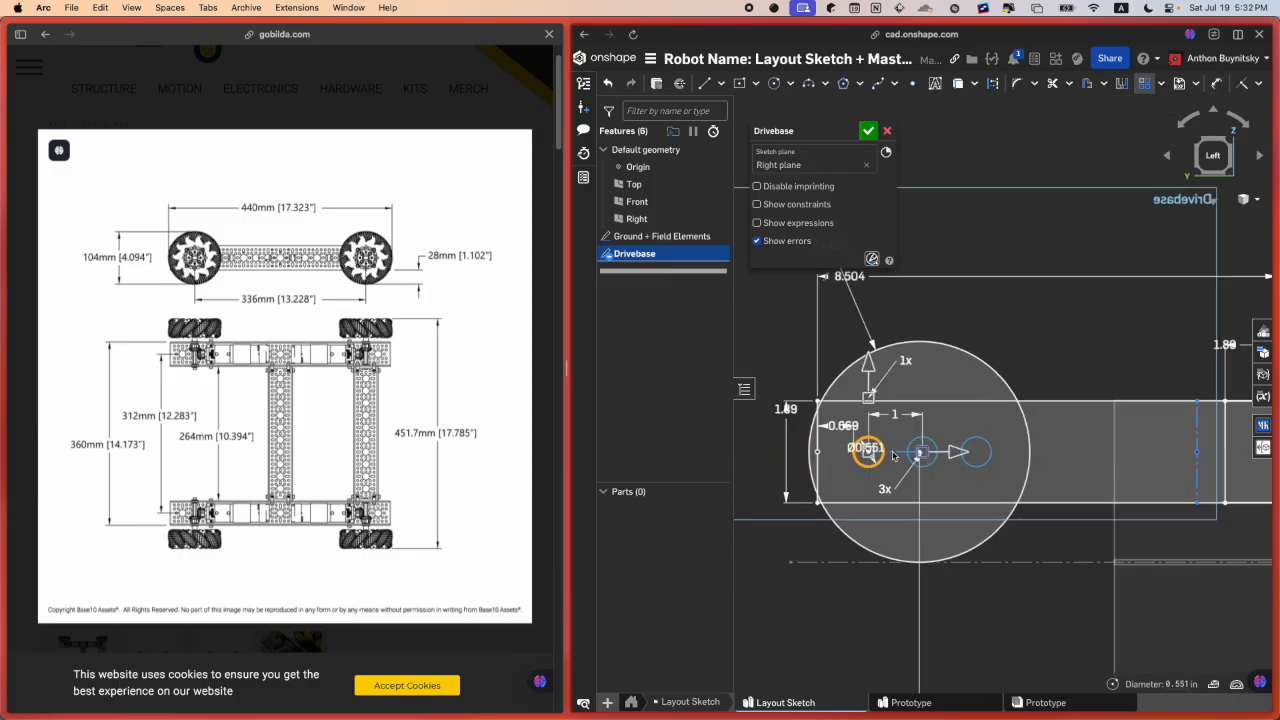
{"action": "scroll", "coordinate": [920, 470], "scroll_direction": "up", "scroll_amount": 2}
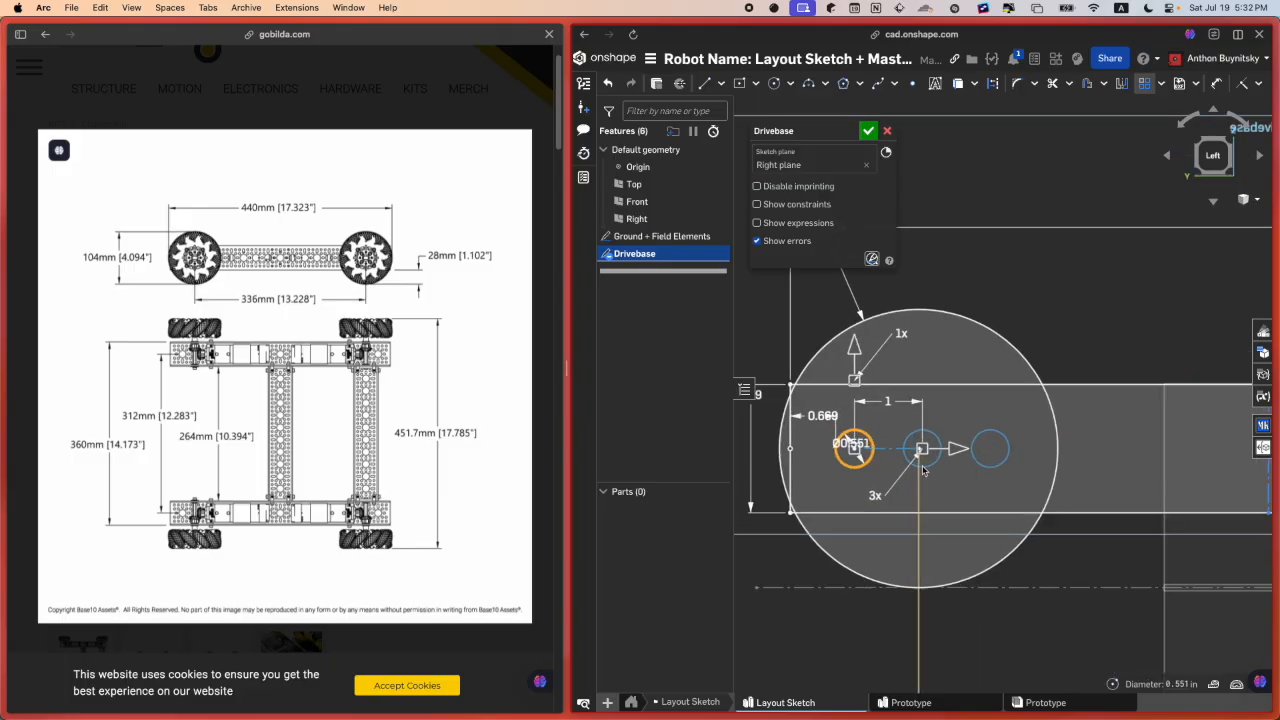
{"action": "double_click", "coordinate": [887, 403]}
{"action": "type", "text": "24mm"}
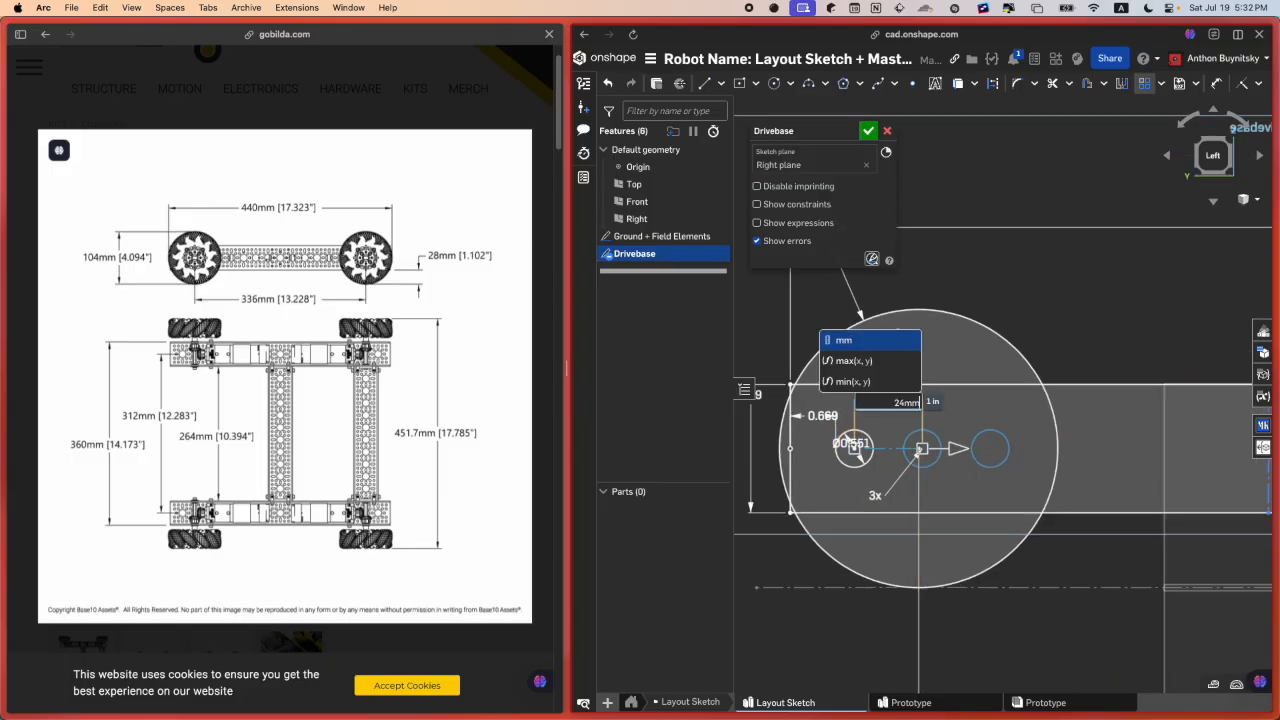
{"action": "key", "text": "Return"}
Step: Try instance counts of 10, 20 and 18 for the circle pattern along the channel
{"action": "scroll", "coordinate": [904, 461], "scroll_direction": "down", "scroll_amount": 3}
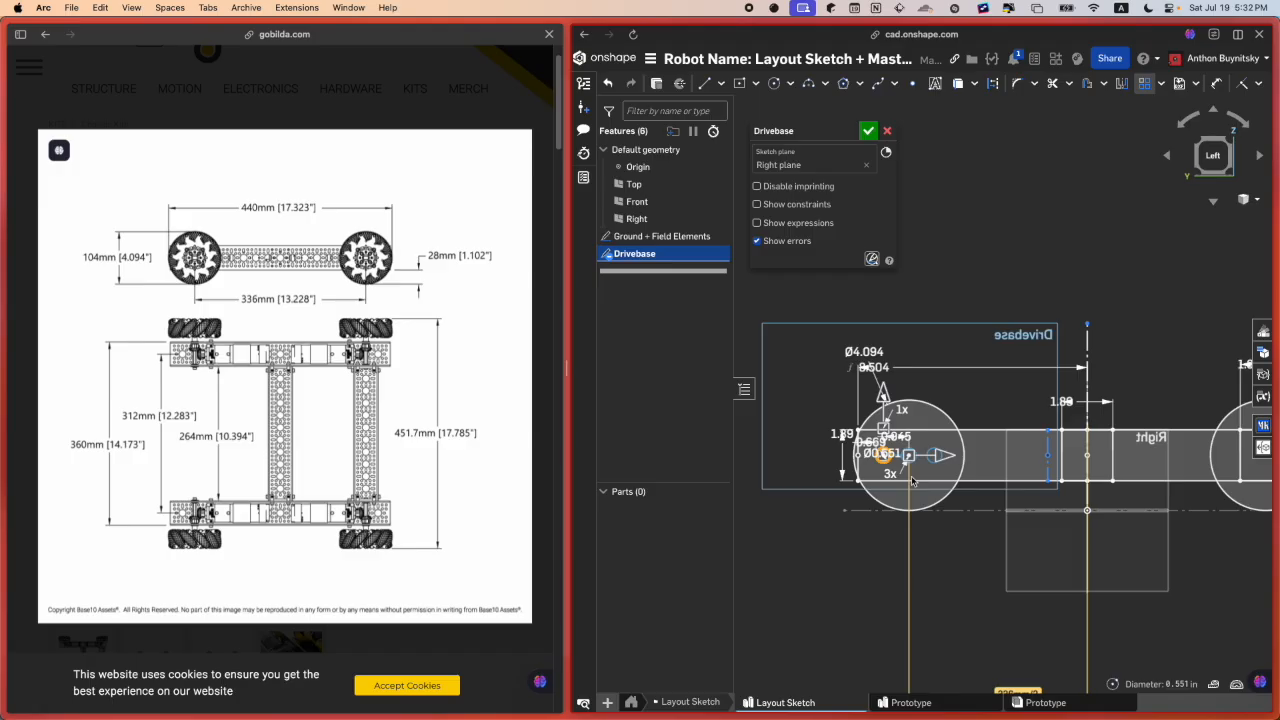
{"action": "middle_click_drag", "start_coordinate": [904, 462], "coordinate": [801, 473]}
{"action": "double_click", "coordinate": [788, 485]}
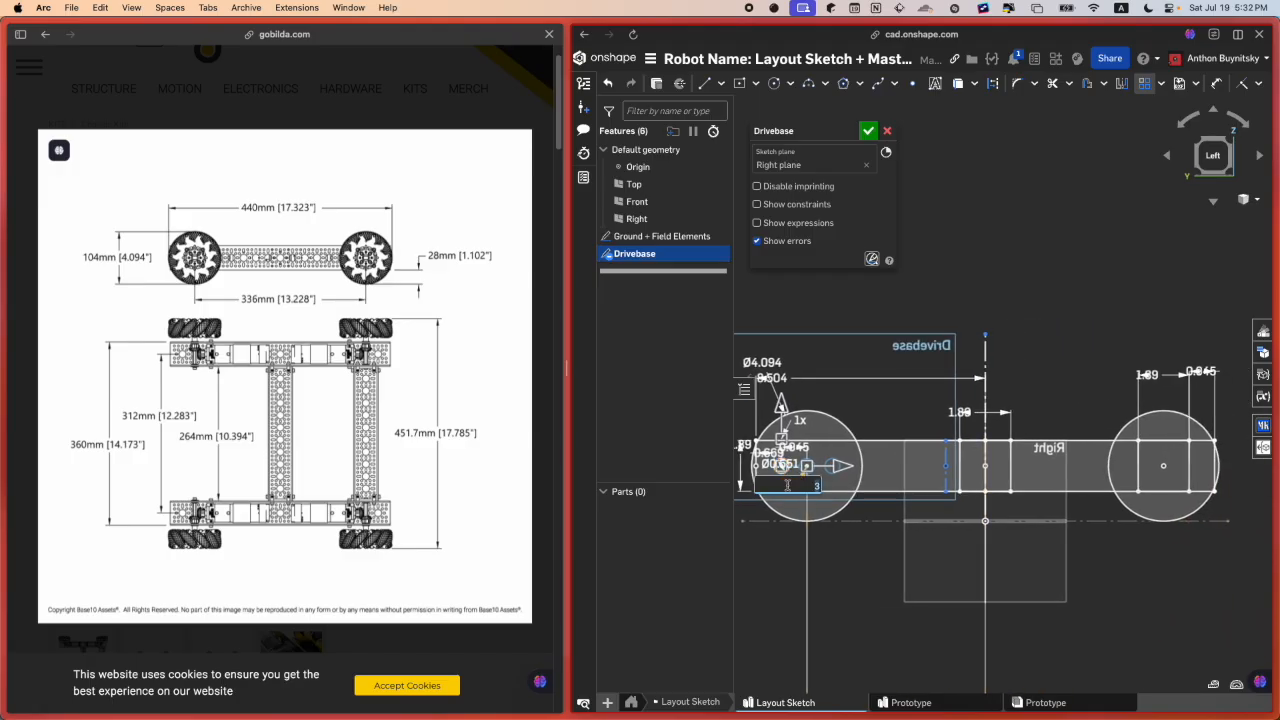
{"action": "key", "text": "Return"}
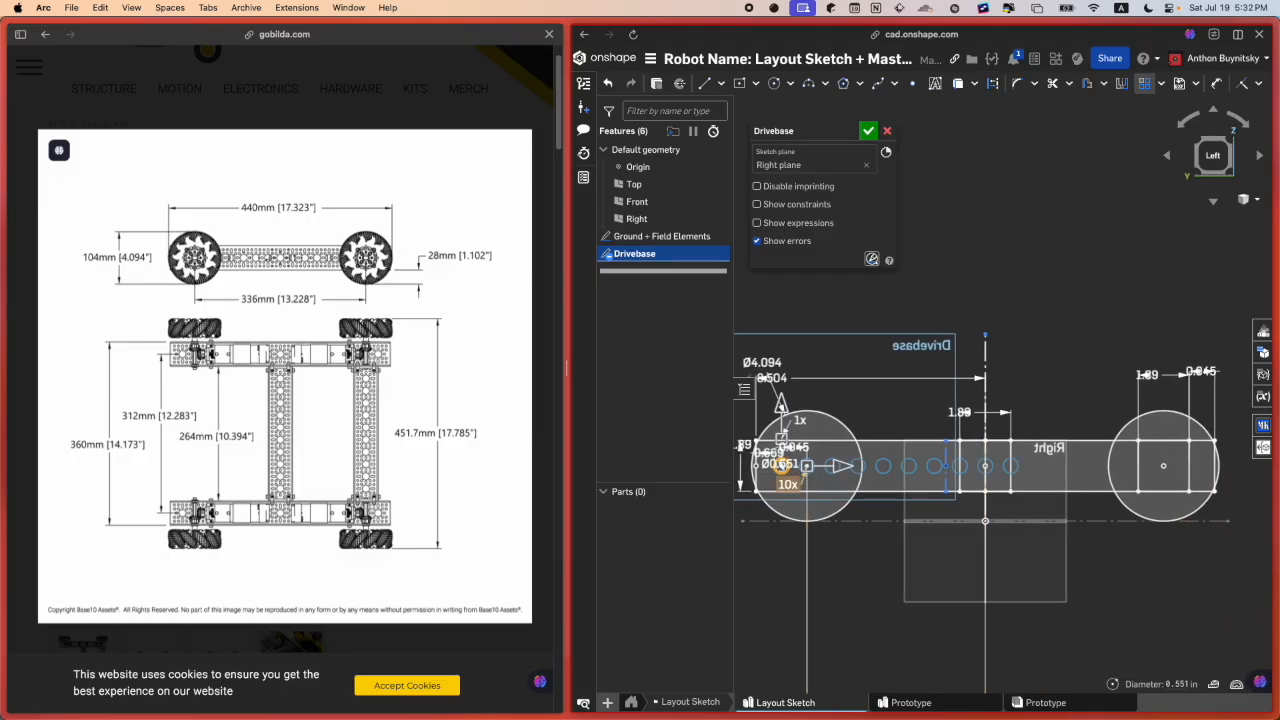
{"action": "double_click", "coordinate": [789, 485]}
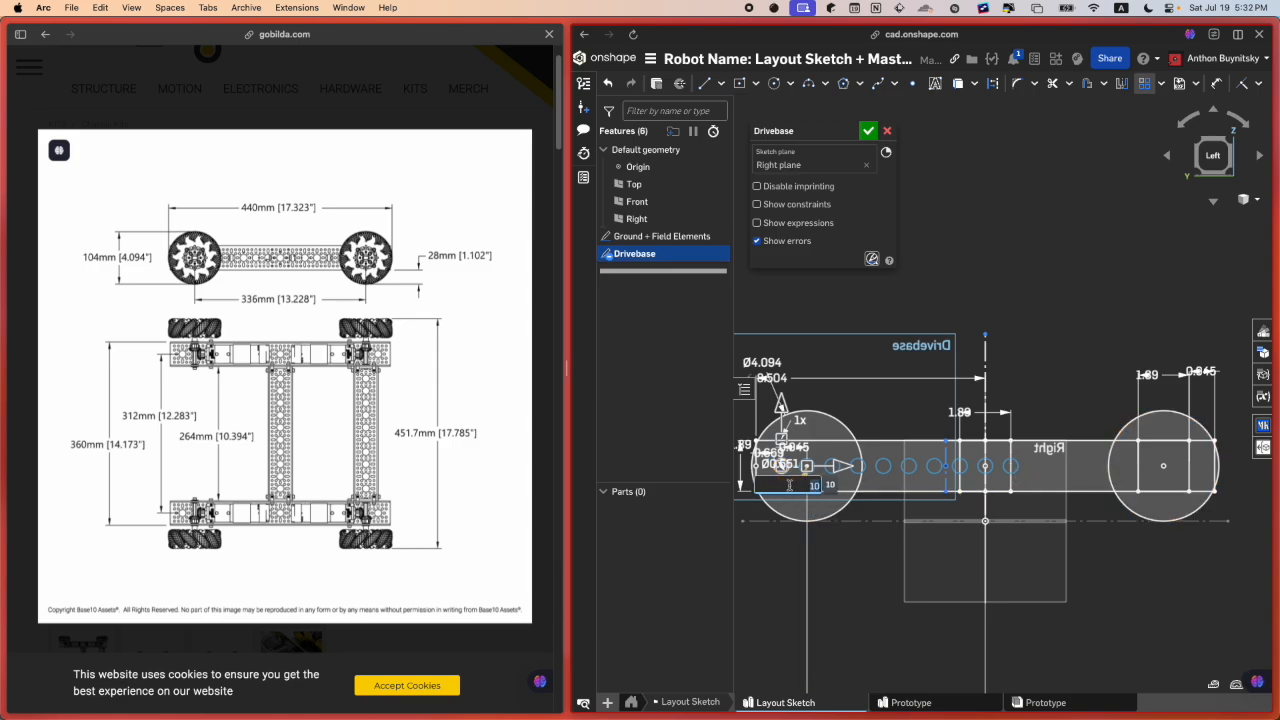
{"action": "type", "text": "20"}
{"action": "key", "text": "Return"}
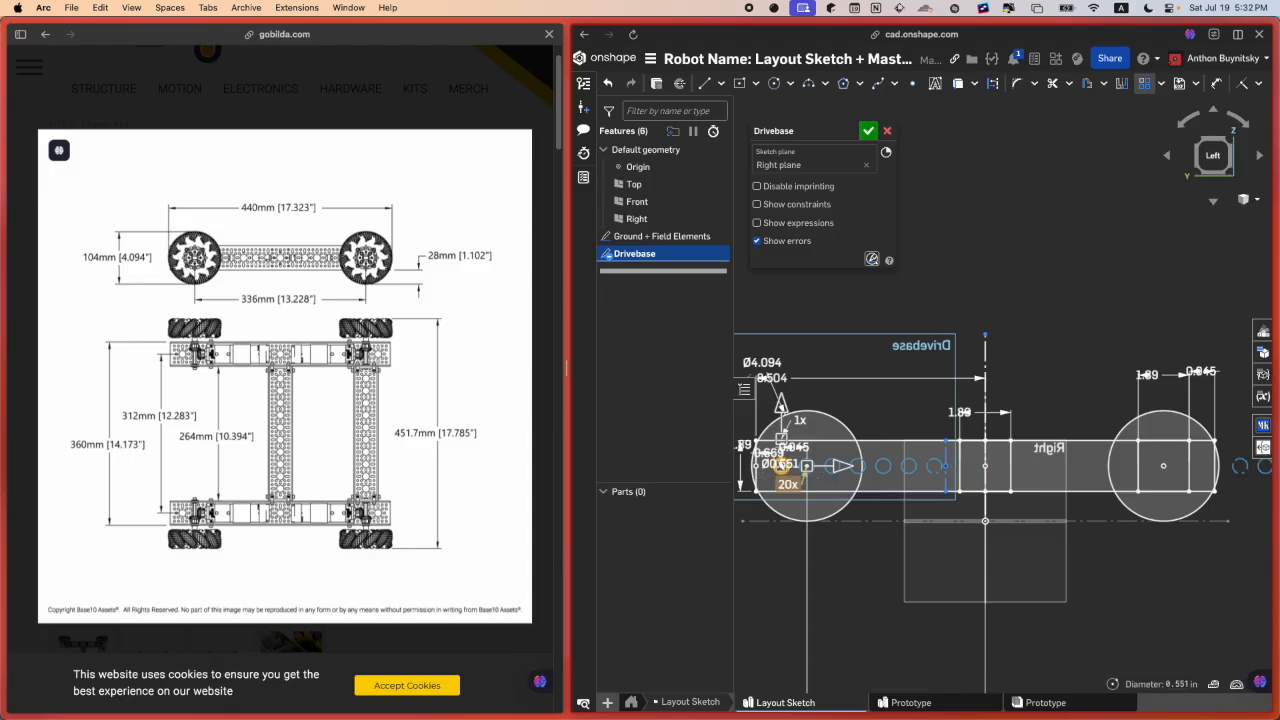
{"action": "scroll", "coordinate": [933, 566], "scroll_direction": "down", "scroll_amount": 3}
{"action": "scroll", "coordinate": [852, 508], "scroll_direction": "up", "scroll_amount": 2}
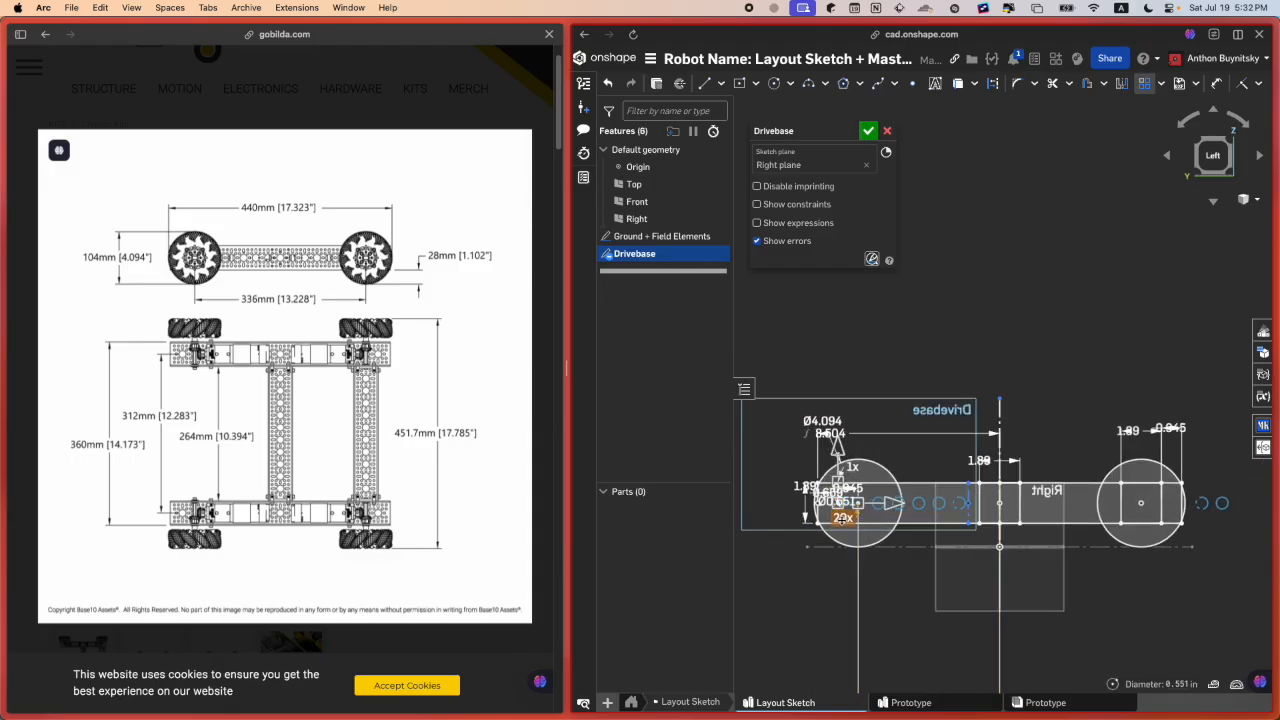
{"action": "double_click", "coordinate": [839, 520]}
{"action": "type", "text": "18"}
{"action": "key", "text": "Return"}
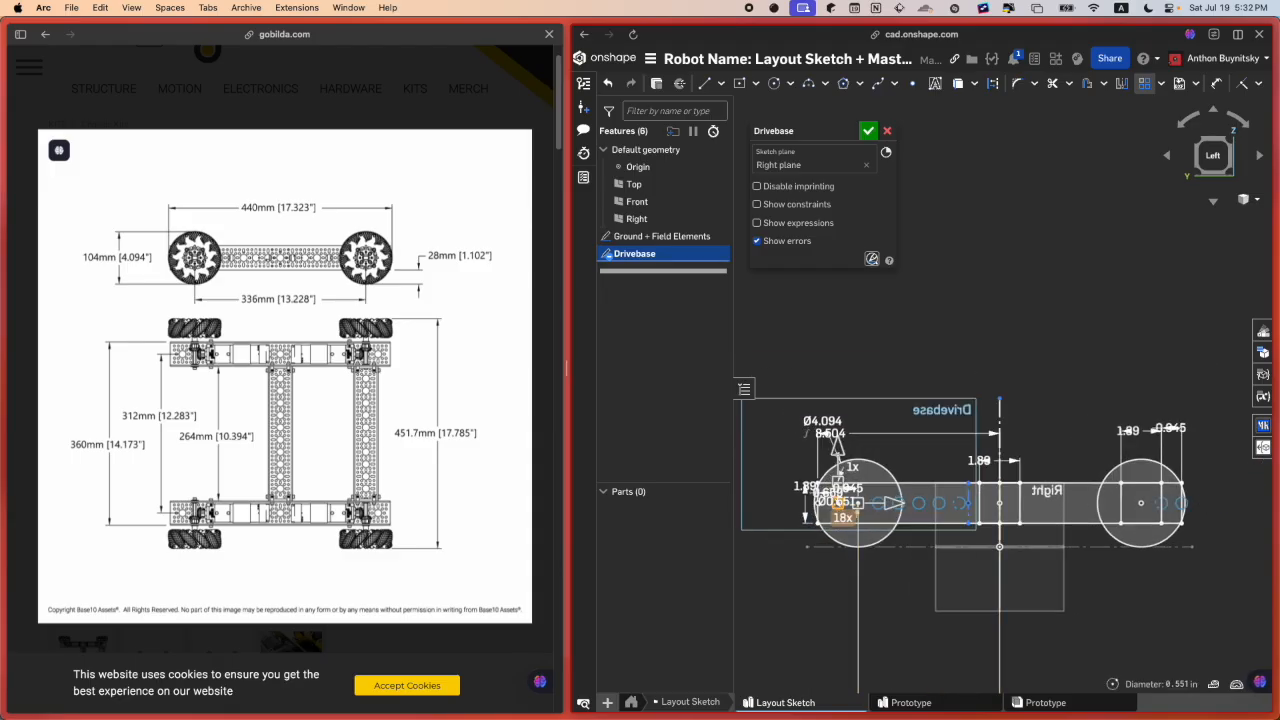
Step: Set the circle pattern to 17 instances and complete the pattern
{"action": "double_click", "coordinate": [842, 518]}
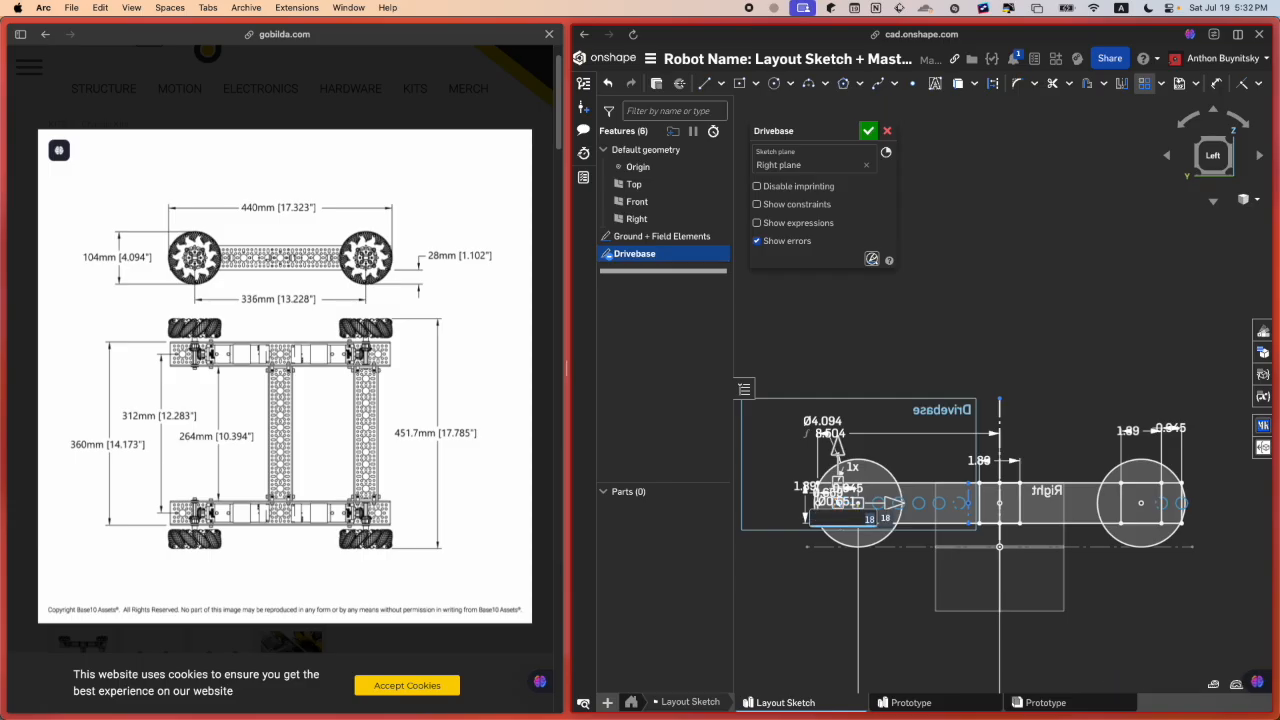
{"action": "type", "text": "17"}
{"action": "key", "text": "Return"}
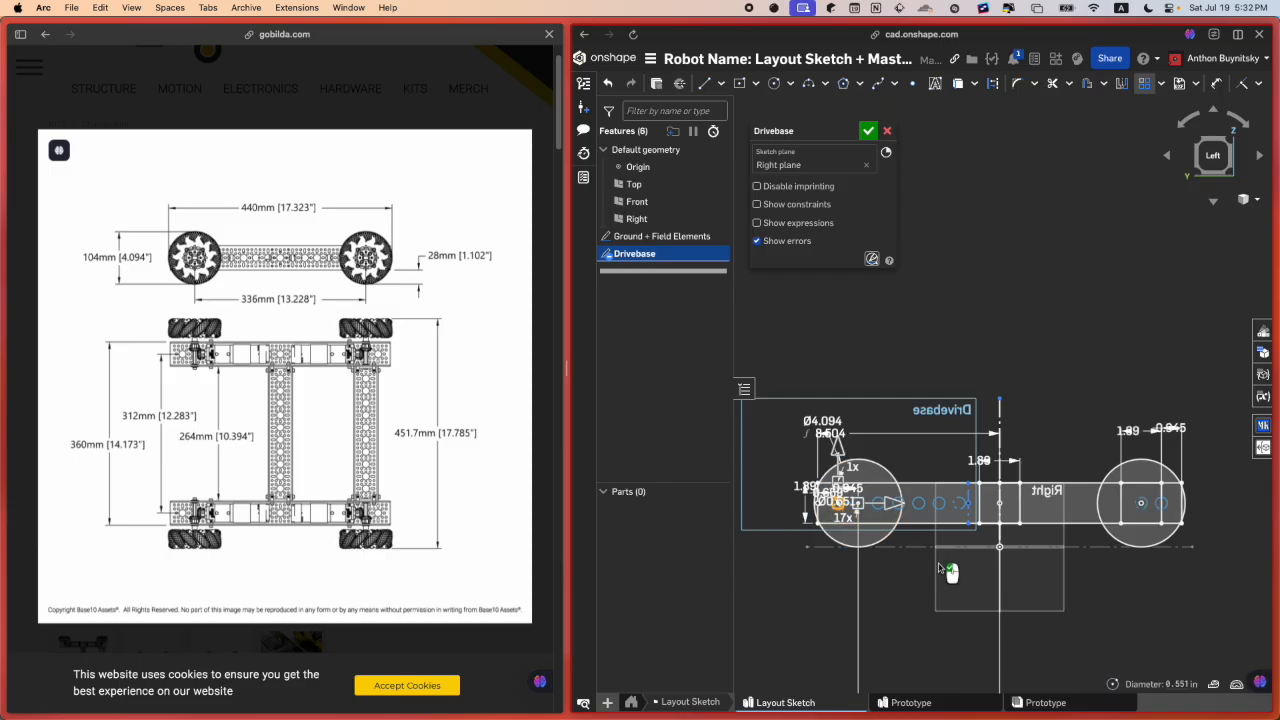
{"action": "scroll", "coordinate": [1066, 492], "scroll_direction": "up", "scroll_amount": 3}
Step: Delete the 24 mm gap dimension between the wheel rectangle's outer side and the channel's end
{"action": "scroll", "coordinate": [1066, 492], "scroll_direction": "up", "scroll_amount": 5}
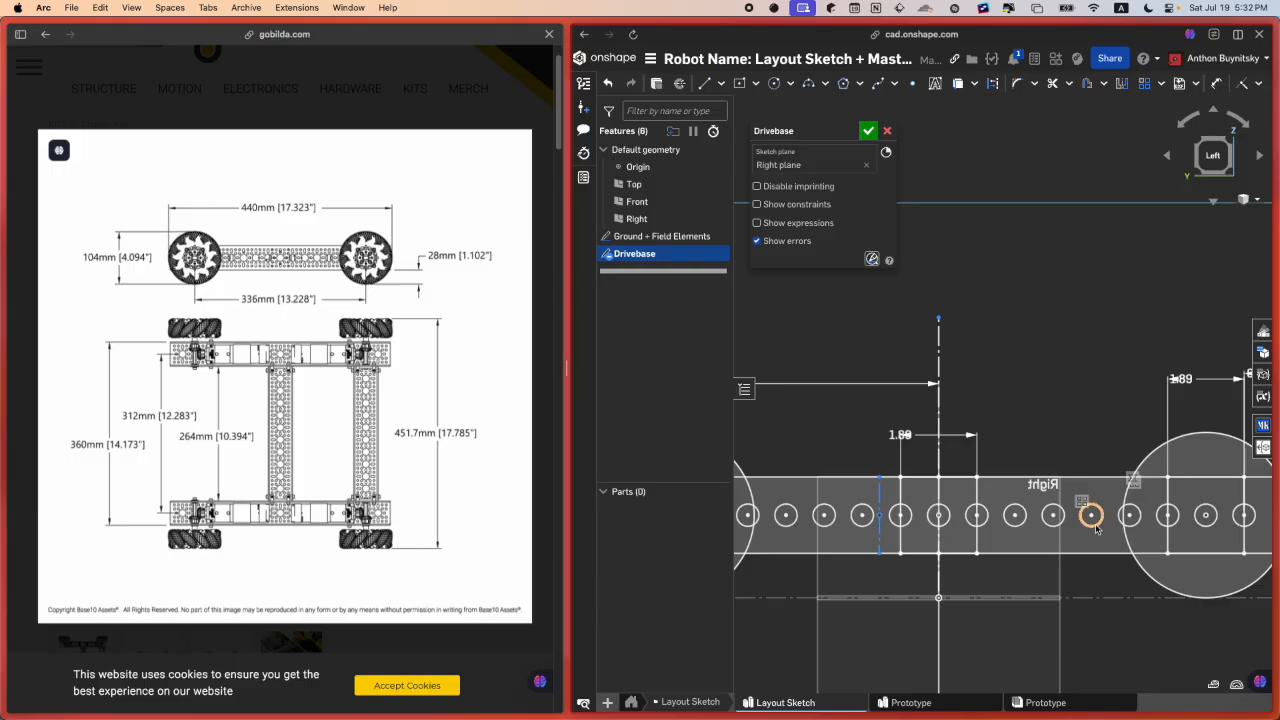
{"action": "scroll", "coordinate": [1062, 508], "scroll_direction": "down", "scroll_amount": 5}
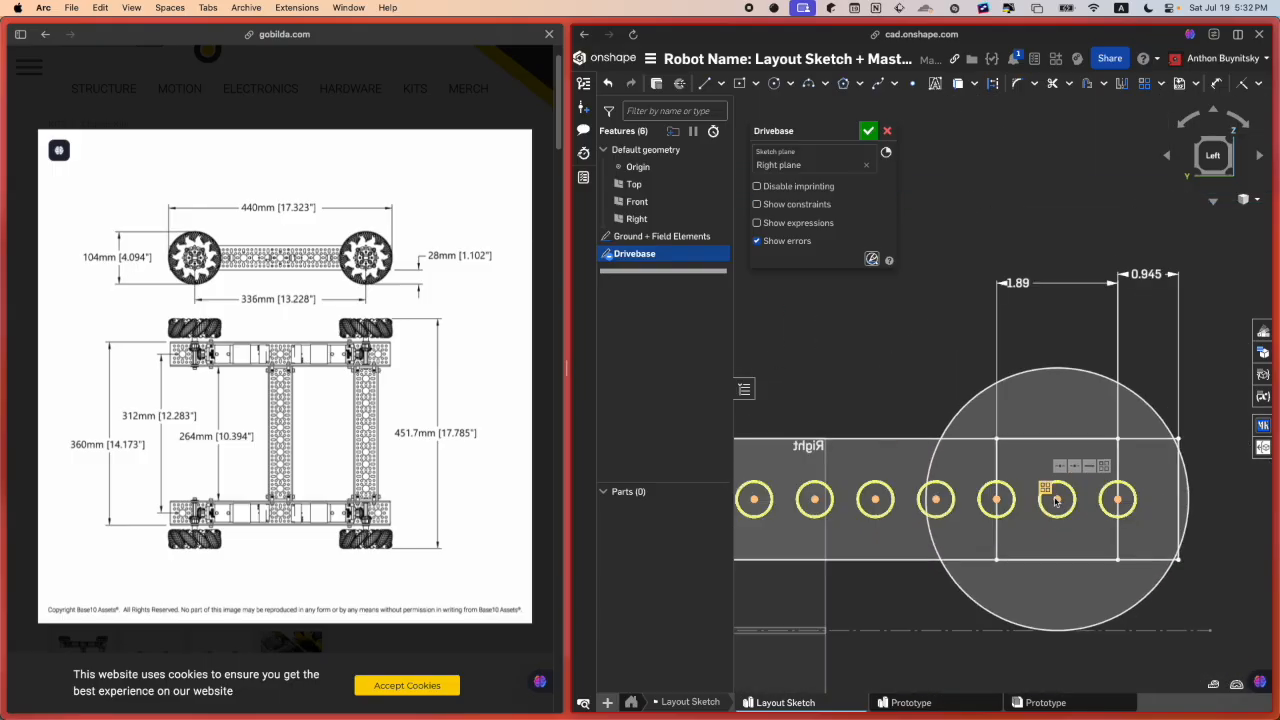
{"action": "key", "text": "Delete"}
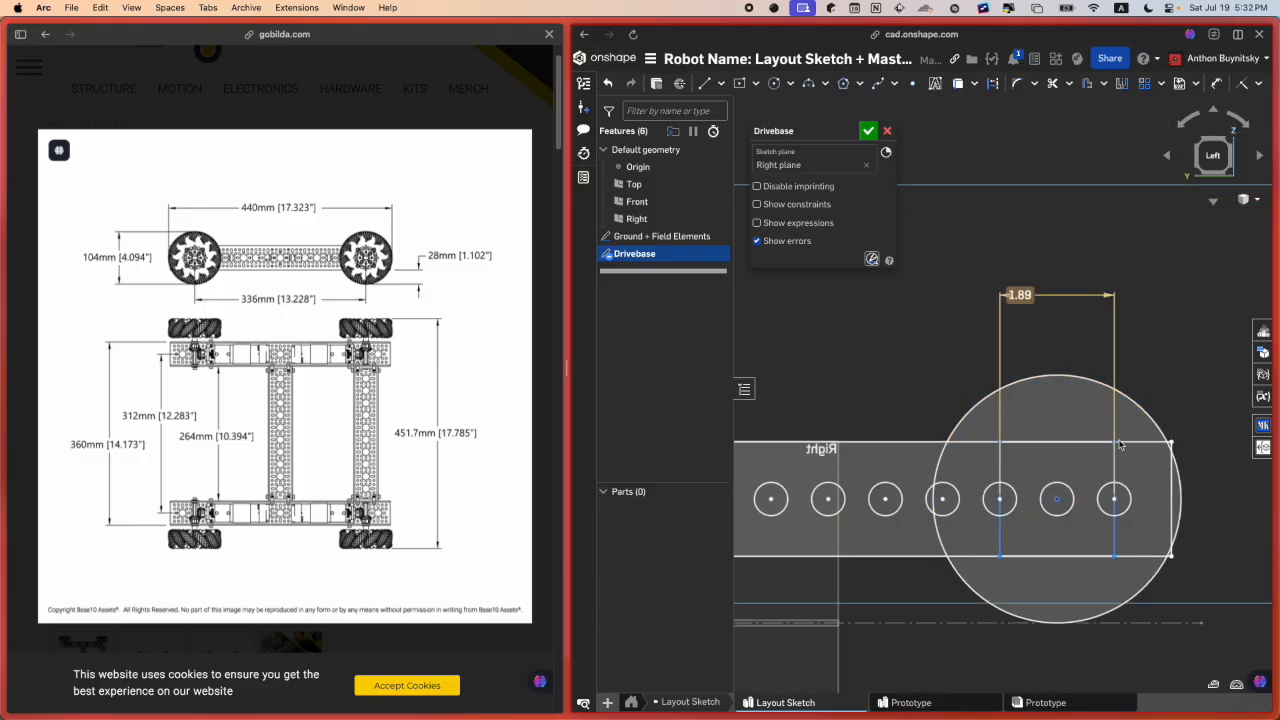
Step: Detach the small rectangle from the wheel to test its freedom and make its center point coincident with the wheel's center
{"action": "left_click_drag", "start_coordinate": [1057, 499], "coordinate": [1240, 510]}
{"action": "key", "text": "d"}
{"action": "middle_click_drag", "start_coordinate": [1236, 506], "coordinate": [1131, 507]}
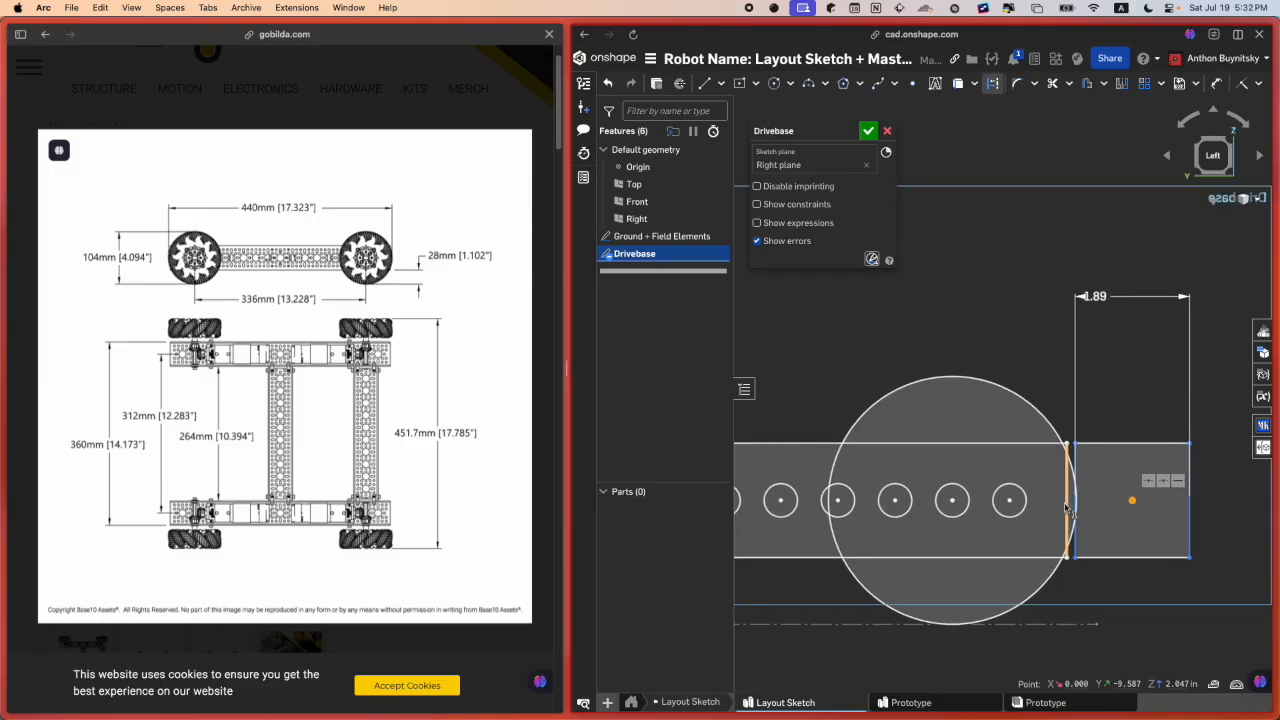
{"action": "left_click", "coordinate": [952, 502]}
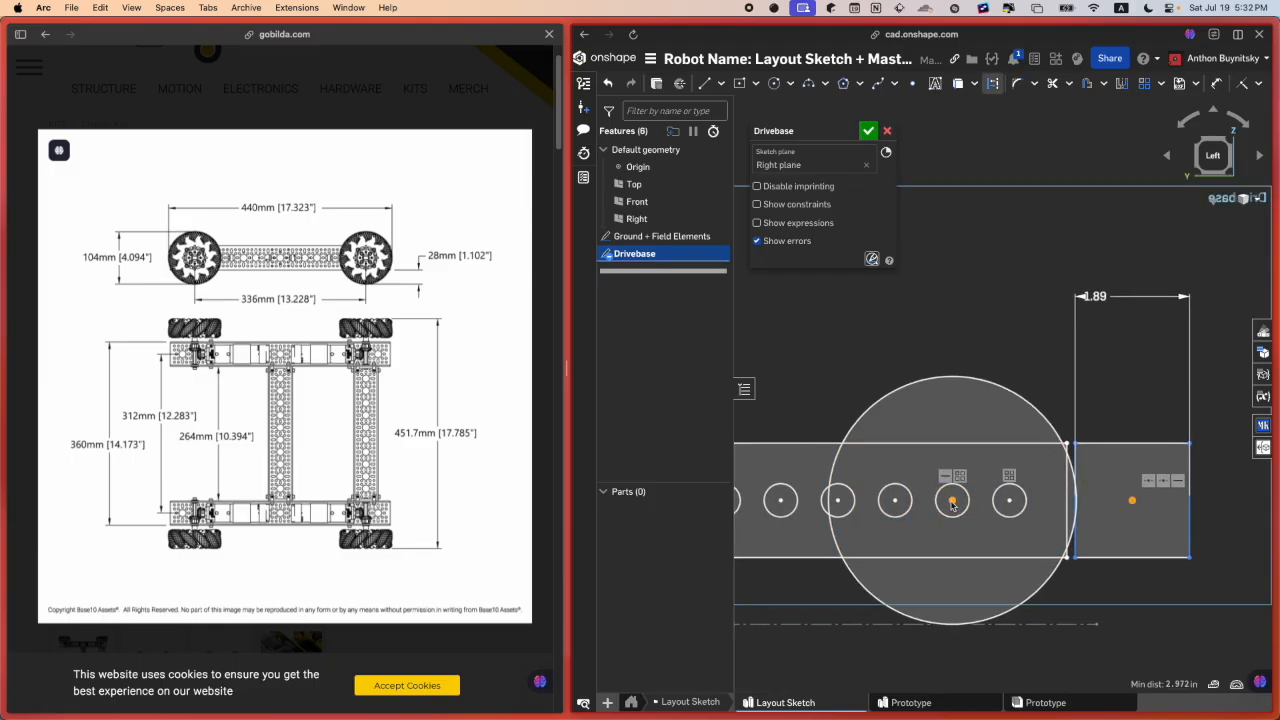
{"action": "key", "text": "i"}
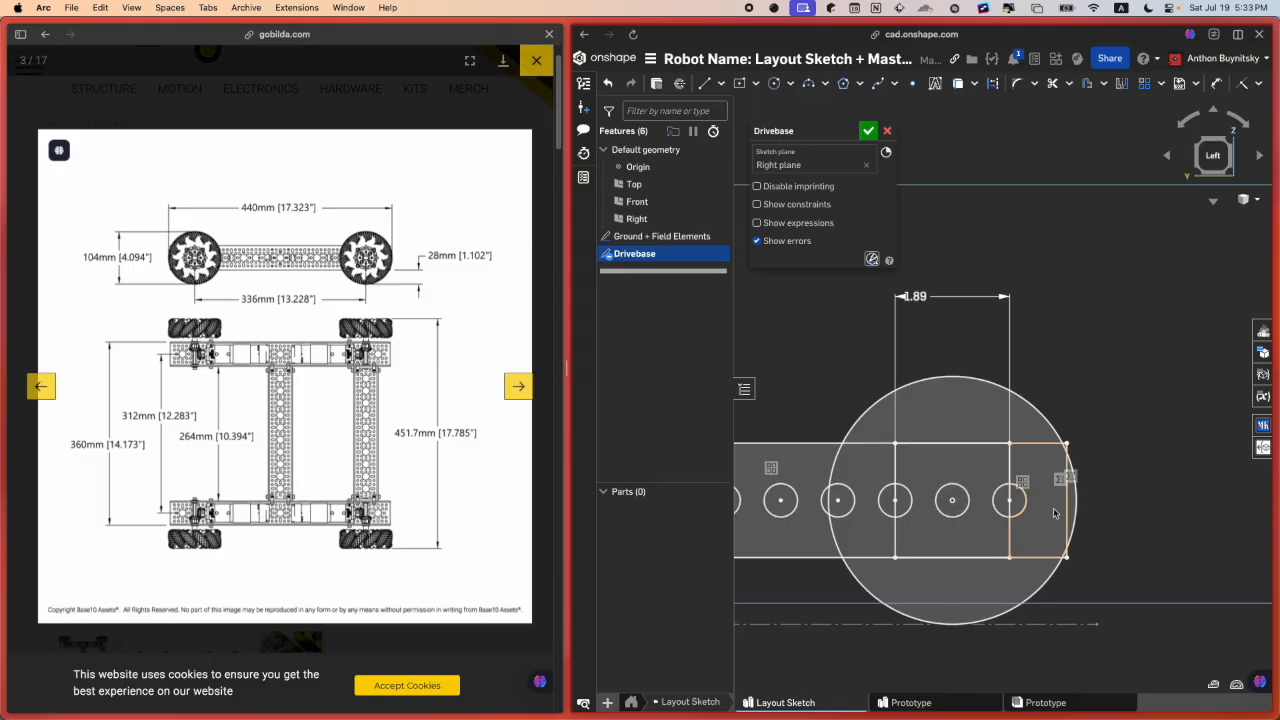
Step: Check both ends of the side channel and accept the Drivebase sketch
{"action": "scroll", "coordinate": [962, 495], "scroll_direction": "down", "scroll_amount": 5}
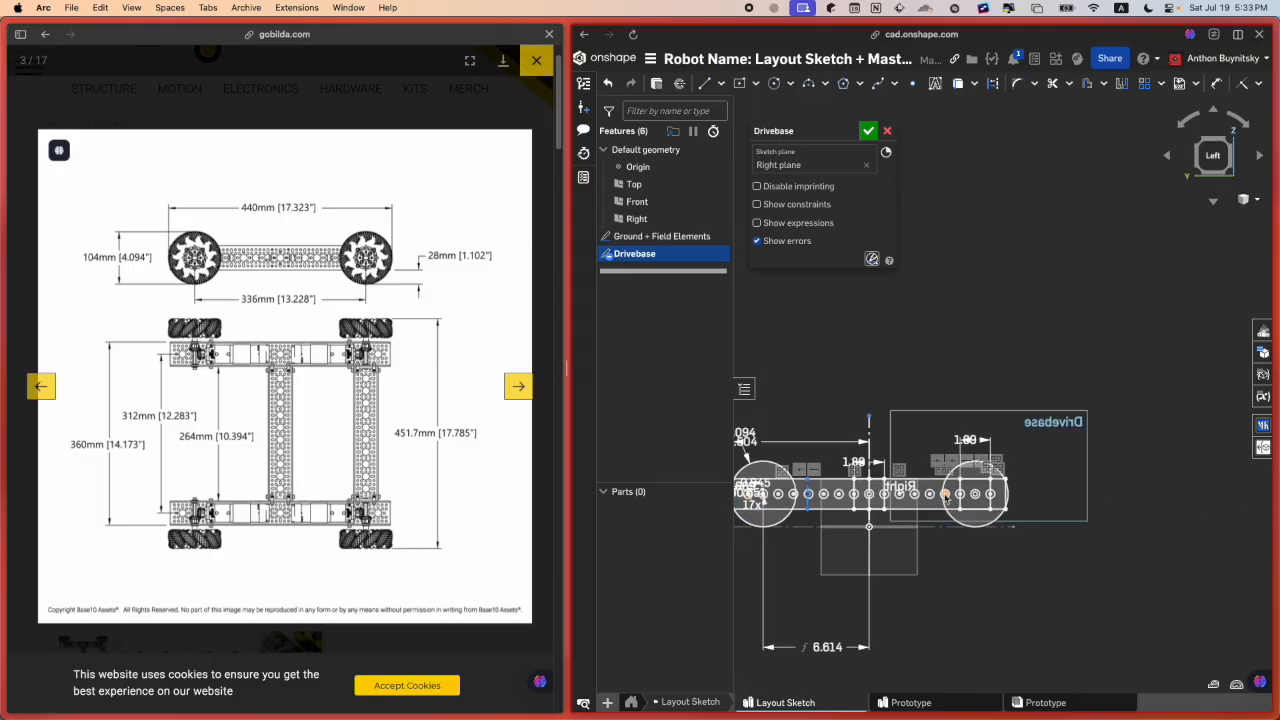
{"action": "scroll", "coordinate": [918, 502], "scroll_direction": "up", "scroll_amount": 3}
{"action": "scroll", "coordinate": [872, 482], "scroll_direction": "up", "scroll_amount": 5}
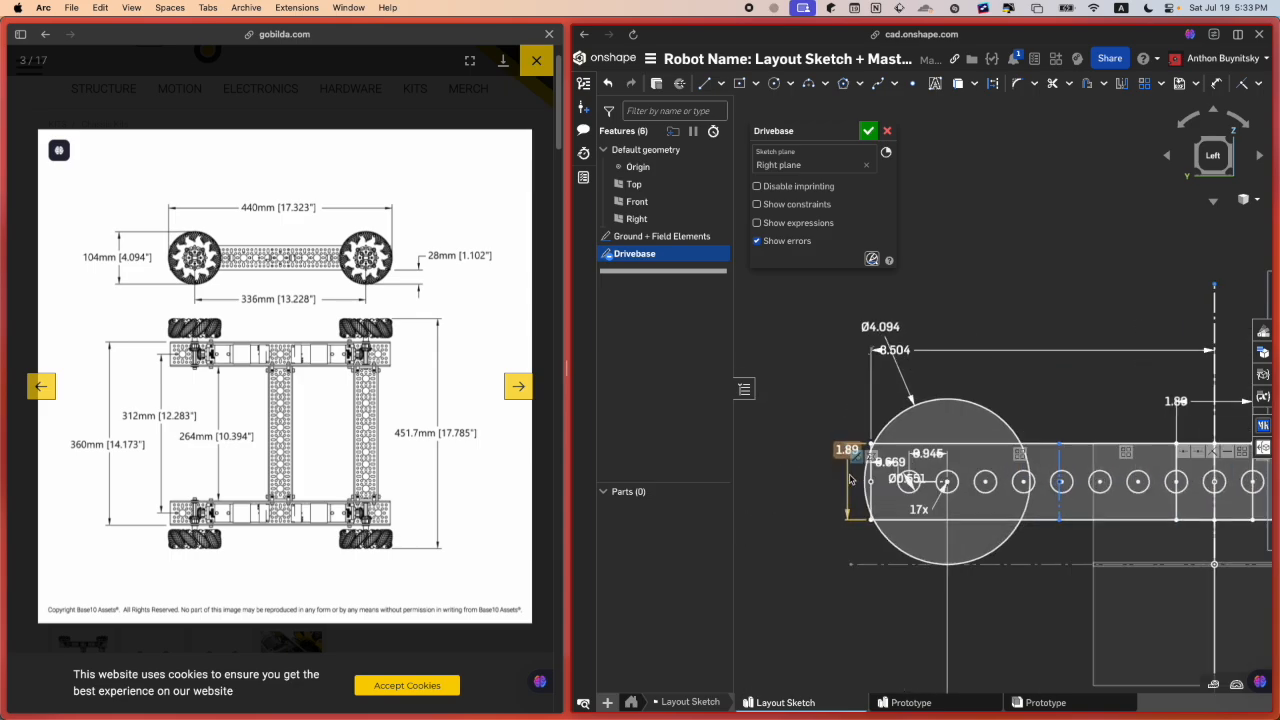
{"action": "scroll", "coordinate": [900, 485], "scroll_direction": "down", "scroll_amount": 2}
{"action": "scroll", "coordinate": [918, 487], "scroll_direction": "down", "scroll_amount": 5}
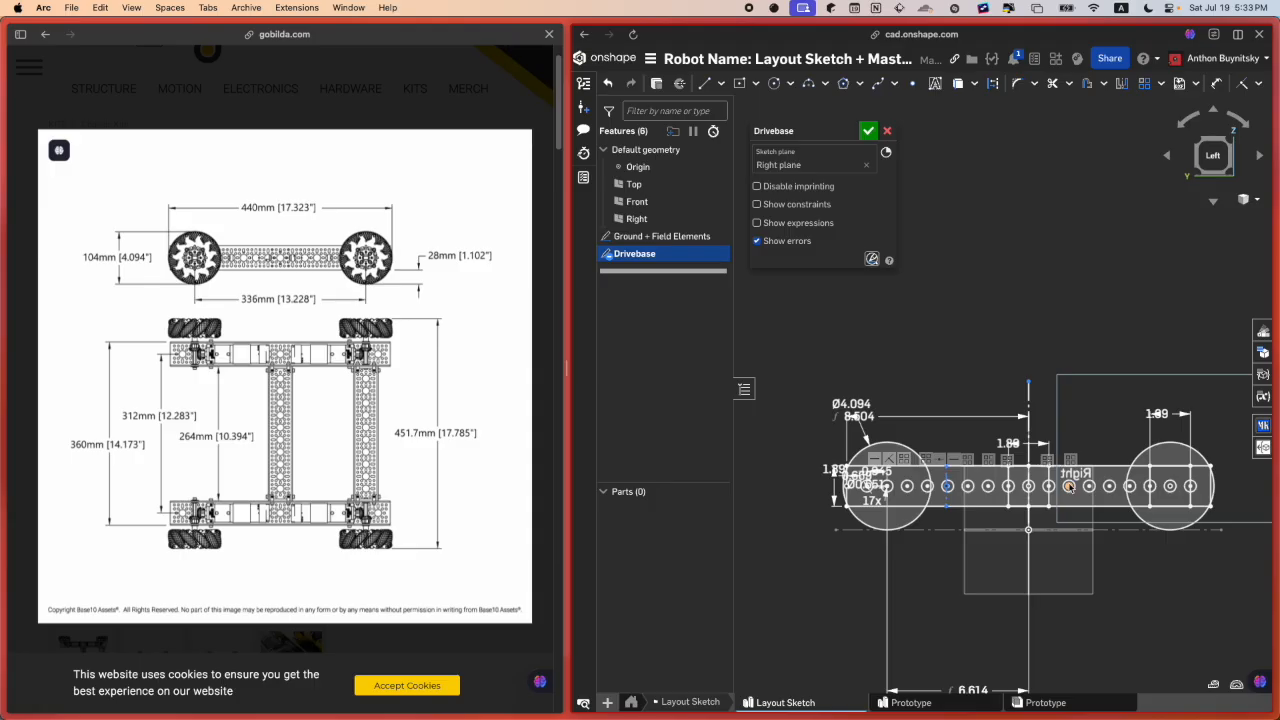
{"action": "scroll", "coordinate": [1069, 486], "scroll_direction": "up", "scroll_amount": 2}
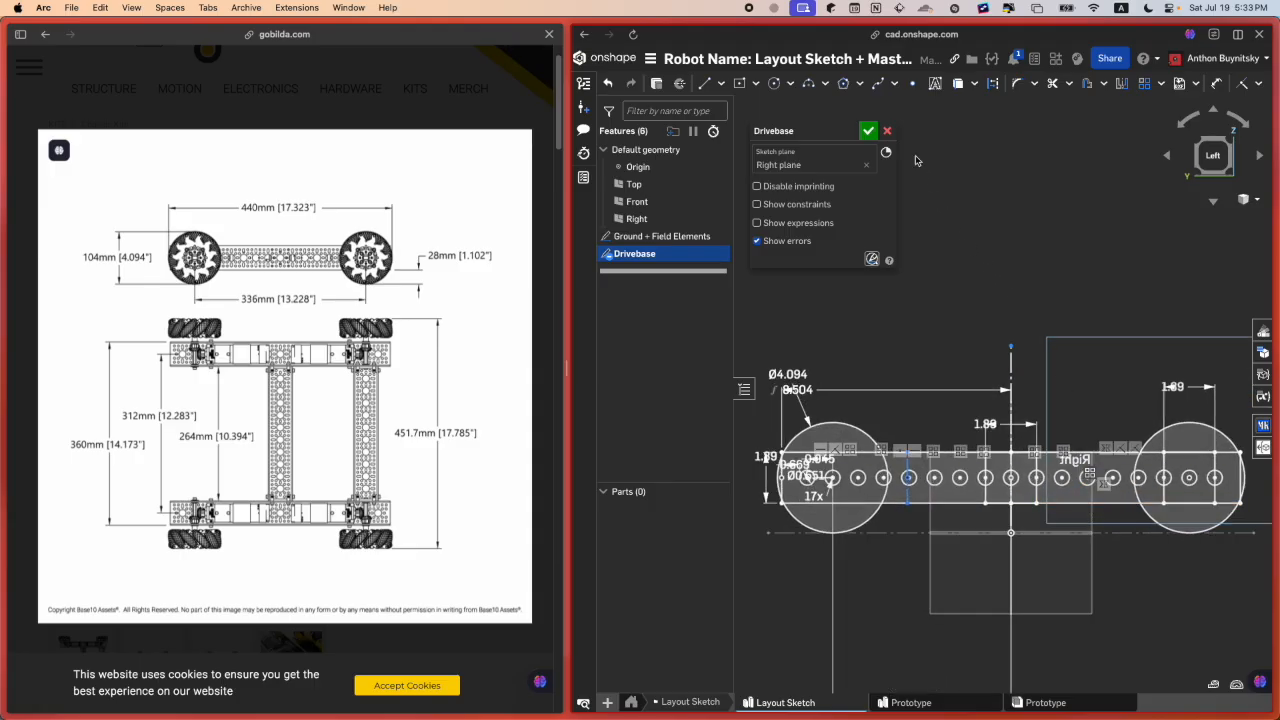
{"action": "left_click", "coordinate": [868, 131]}
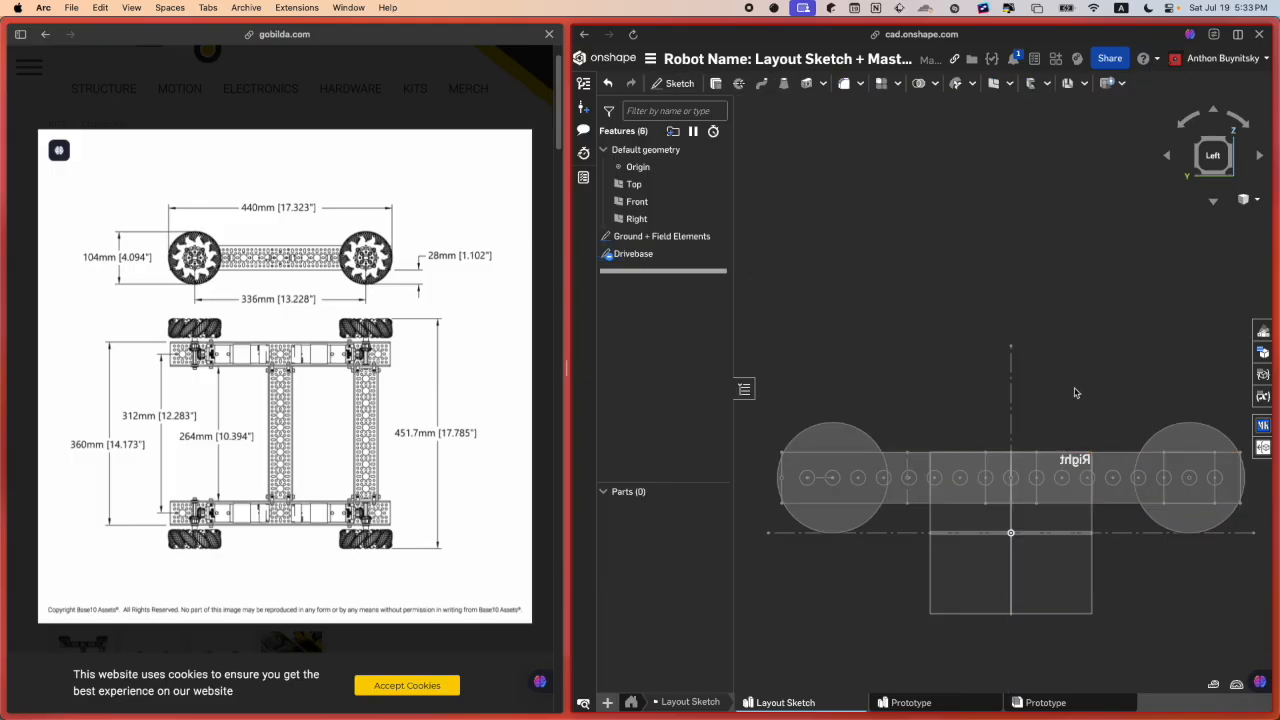
{"action": "scroll", "coordinate": [963, 427], "scroll_direction": "down", "scroll_amount": 3}
{"action": "right_click_drag", "start_coordinate": [963, 427], "coordinate": [966, 457]}
{"action": "left_click", "coordinate": [1208, 150]}
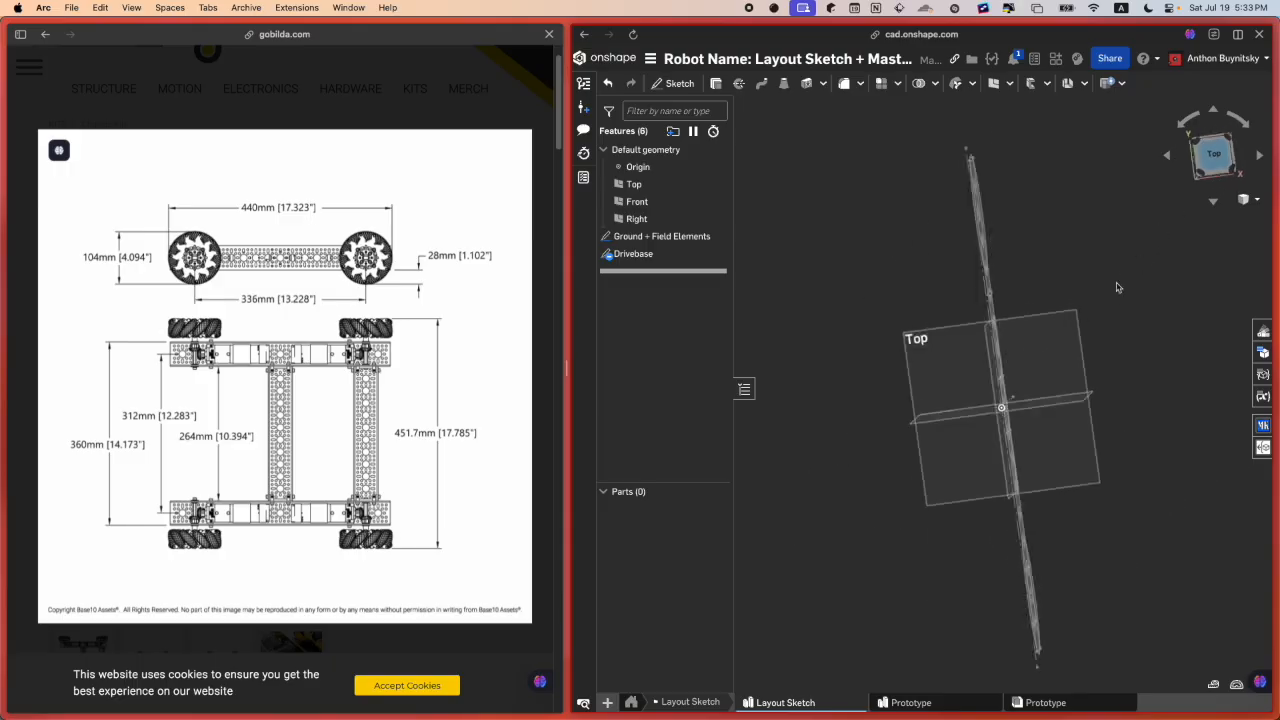
{"action": "right_click_drag", "start_coordinate": [972, 404], "coordinate": [1036, 405]}
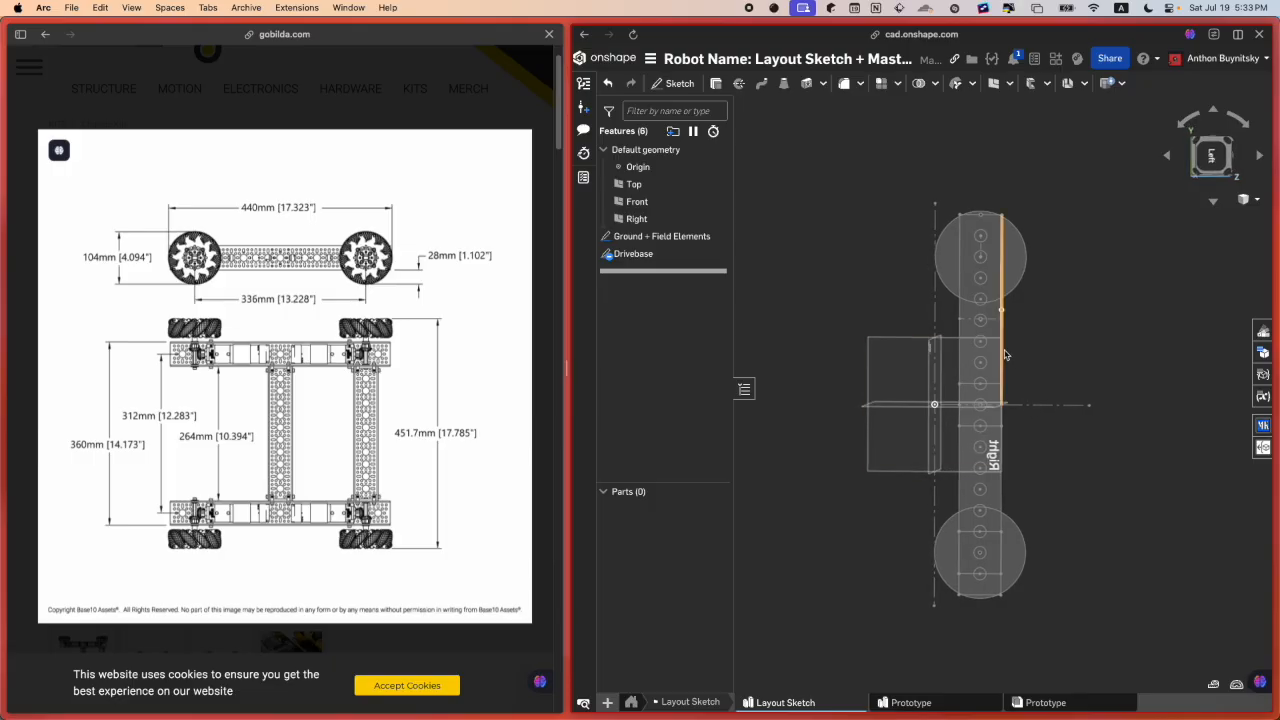
{"action": "scroll", "coordinate": [1006, 392], "scroll_direction": "up", "scroll_amount": 5}
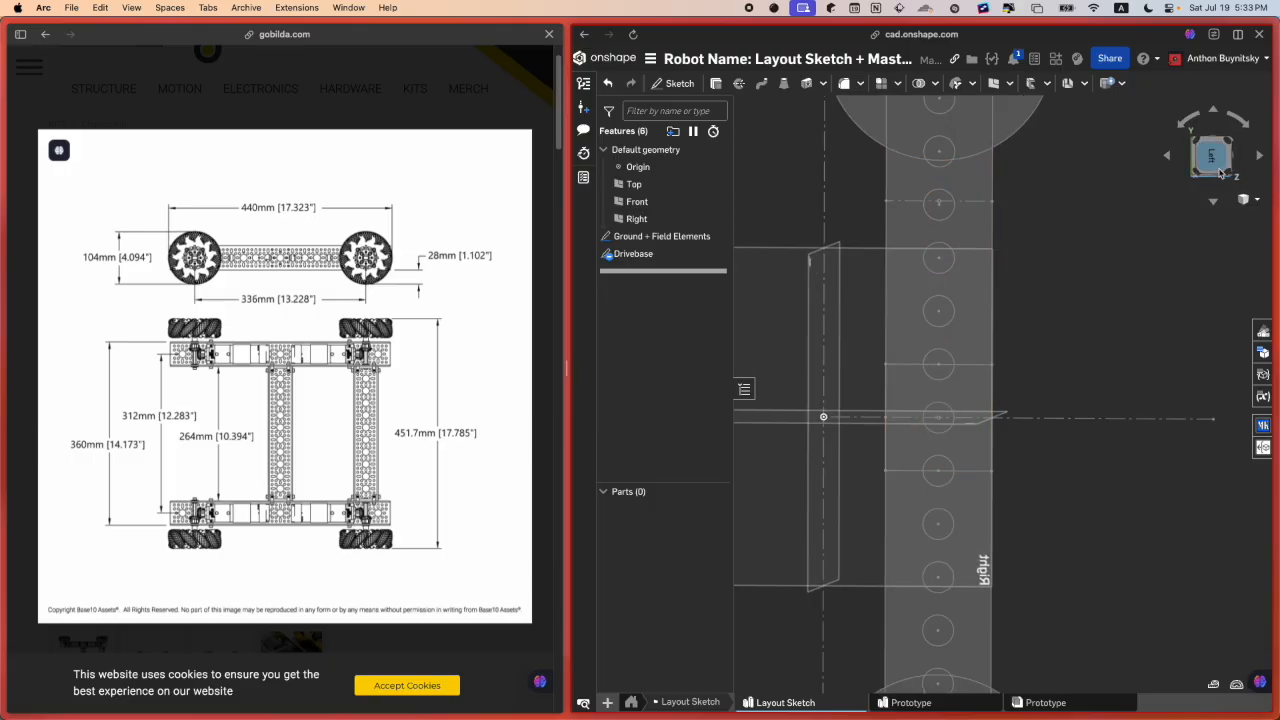
Step: Reopen the Drivebase sketch, draw a horizontal construction line through the hole centers across the channel's full length, and accept the sketch
{"action": "left_click", "coordinate": [1219, 170]}
{"action": "double_click", "coordinate": [670, 253]}
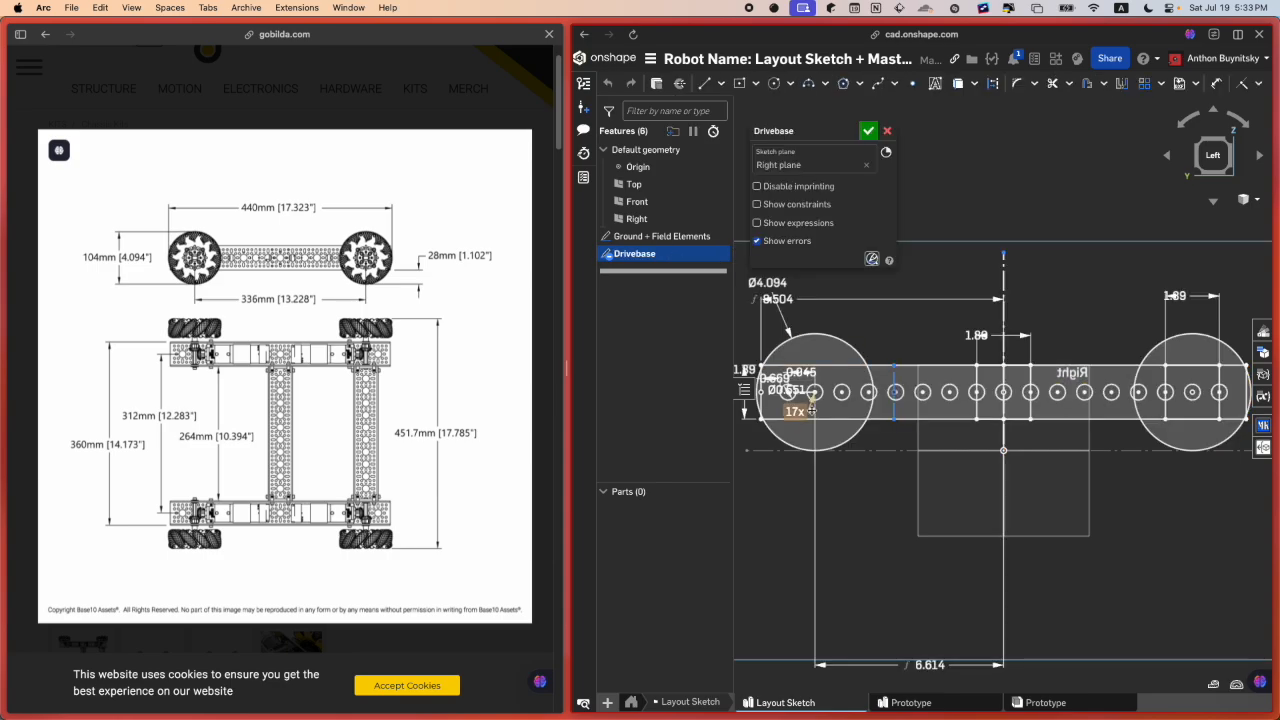
{"action": "key", "text": "l"}
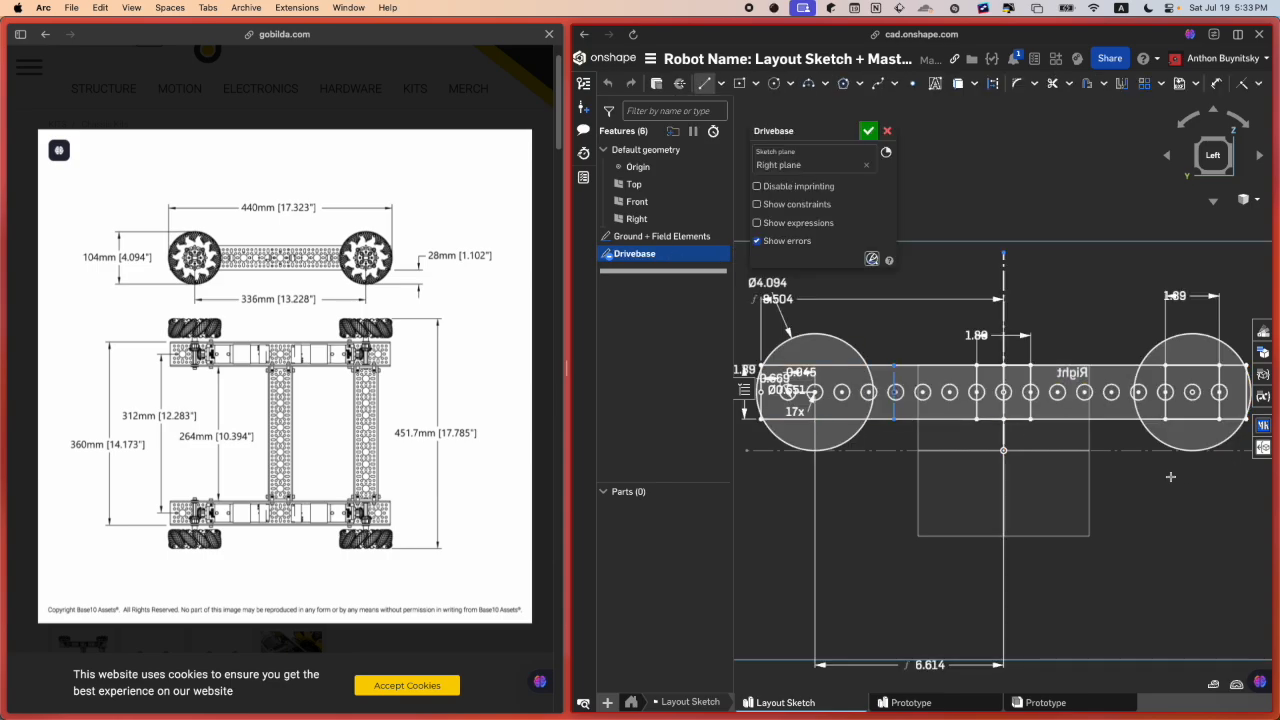
{"action": "key", "text": "d"}
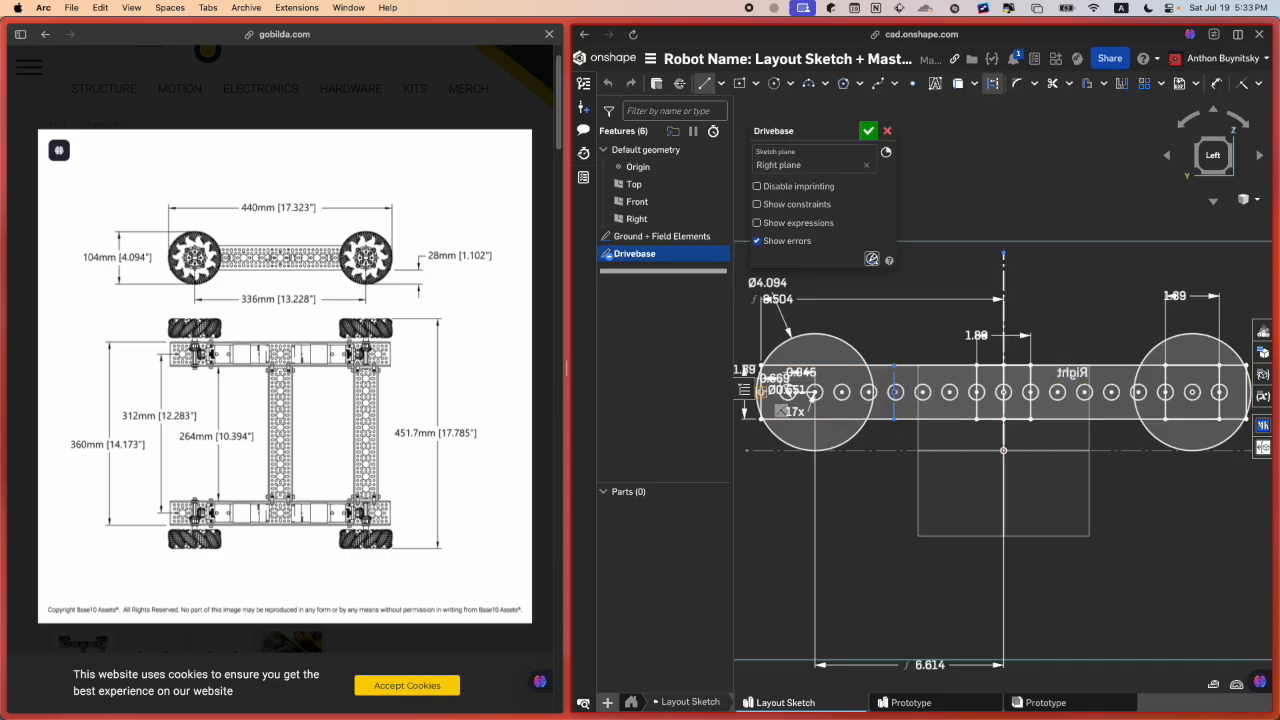
{"action": "scroll", "coordinate": [919, 391], "scroll_direction": "down", "scroll_amount": 2}
{"action": "scroll", "coordinate": [1087, 390], "scroll_direction": "up", "scroll_amount": 3}
{"action": "scroll", "coordinate": [1125, 391], "scroll_direction": "up", "scroll_amount": 2}
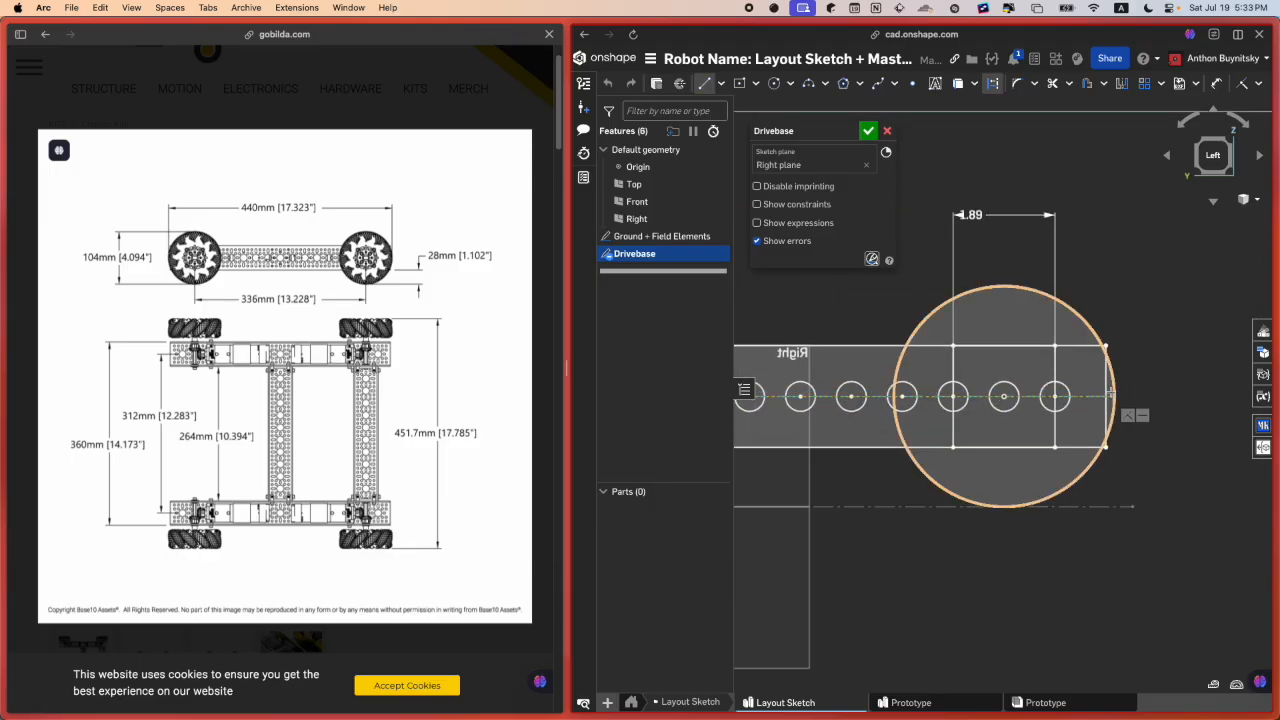
{"action": "scroll", "coordinate": [1105, 404], "scroll_direction": "down", "scroll_amount": 4}
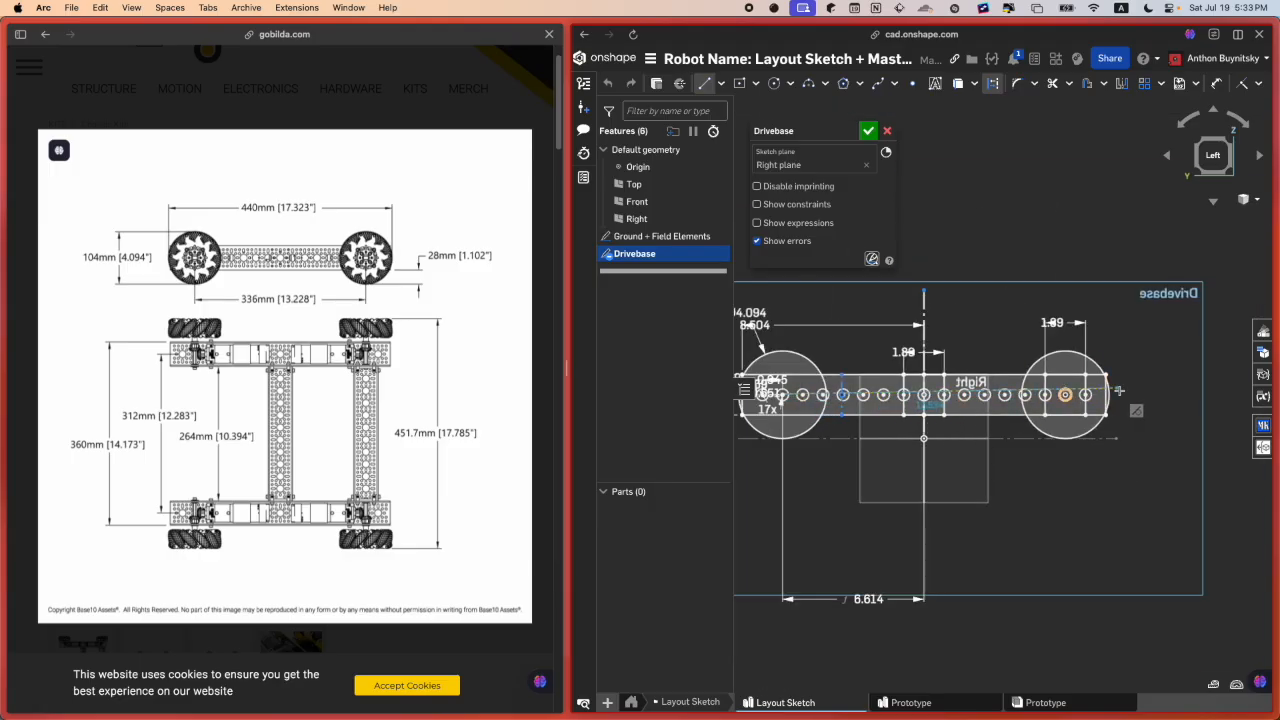
{"action": "scroll", "coordinate": [1130, 410], "scroll_direction": "up", "scroll_amount": 3}
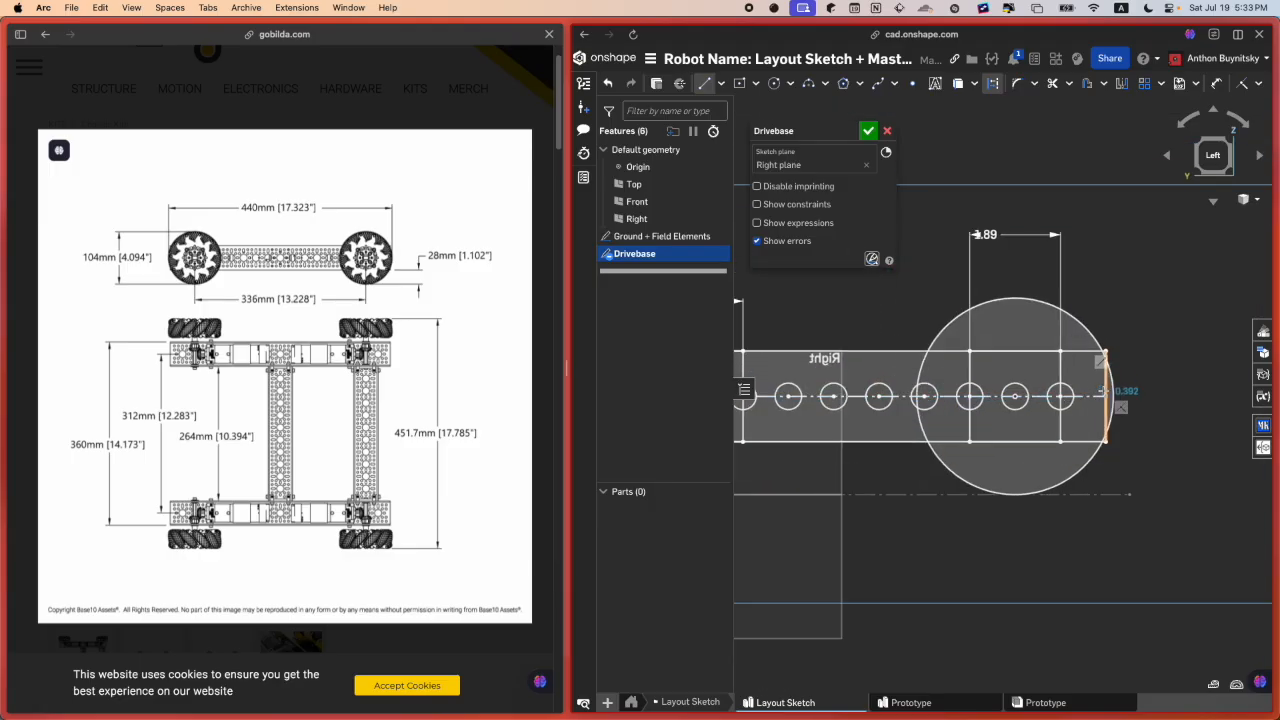
{"action": "scroll", "coordinate": [1105, 397], "scroll_direction": "down", "scroll_amount": 2}
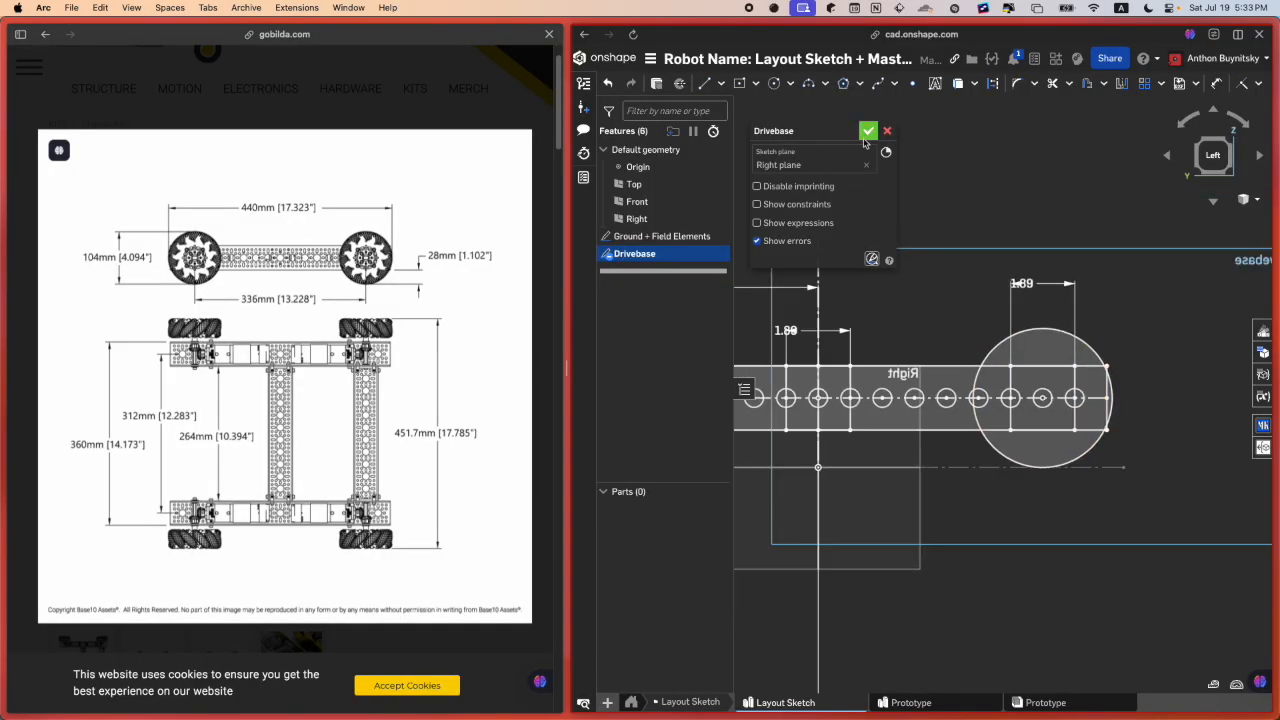
{"action": "left_click", "coordinate": [867, 131]}
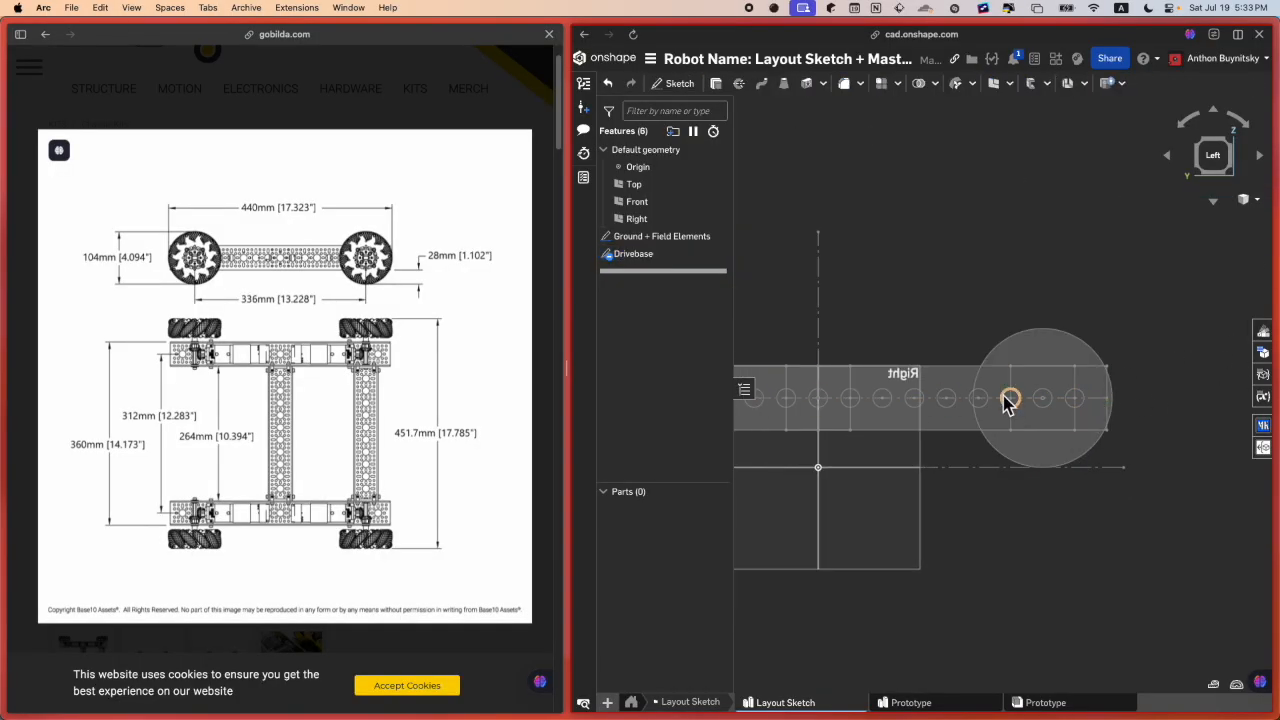
Step: Set up a Line angle plane through the channel's horizontal construction centerline at 0 deg
{"action": "key", "text": "f"}
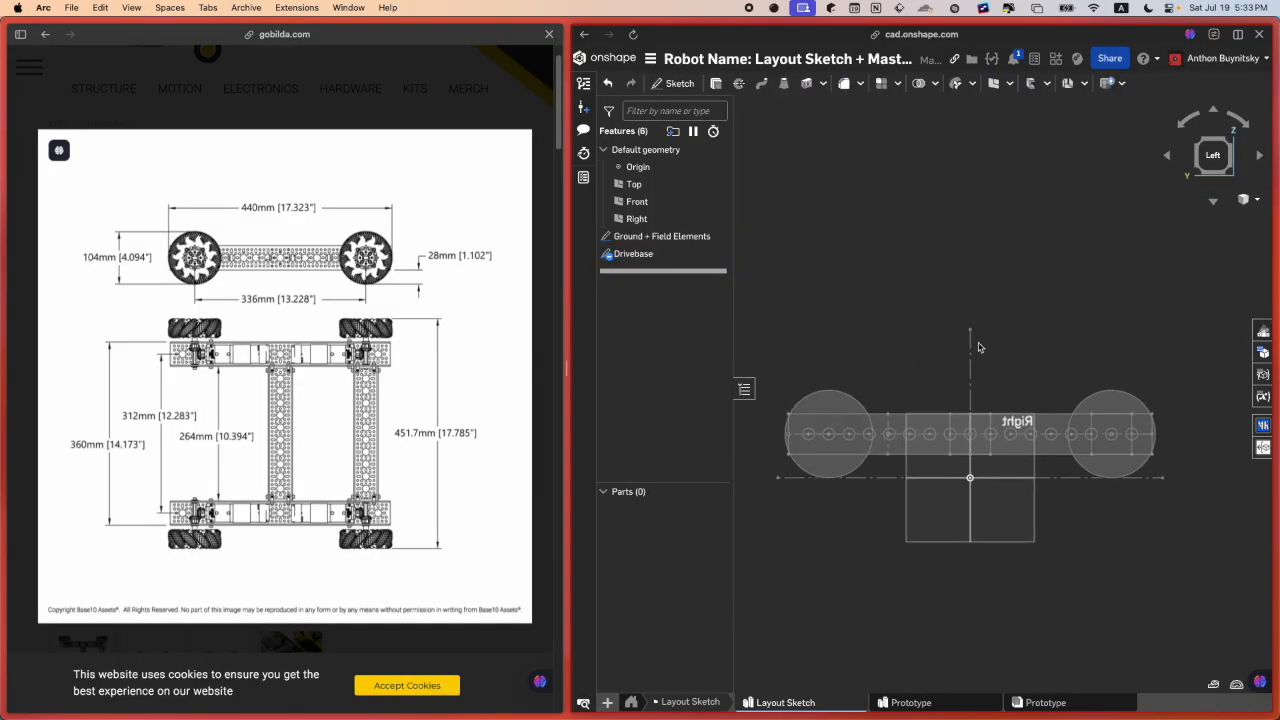
{"action": "left_click", "coordinate": [993, 83]}
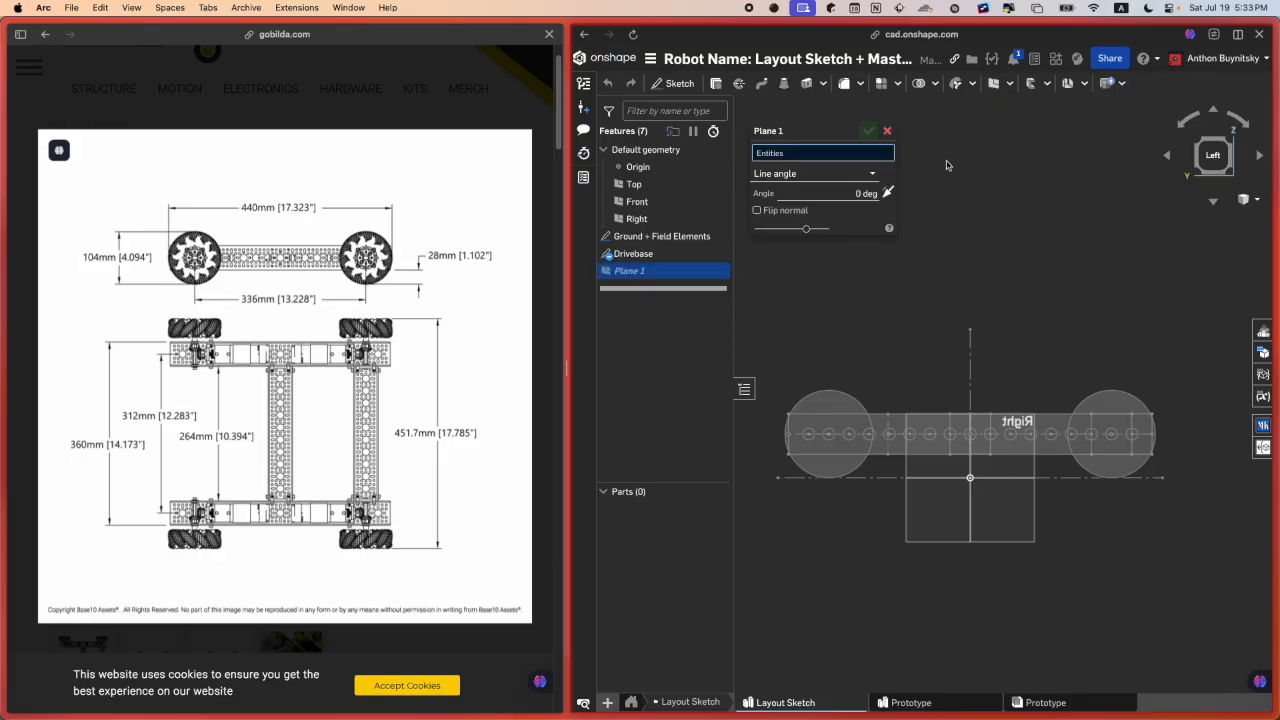
{"action": "left_click", "coordinate": [919, 438]}
{"action": "right_click_drag", "start_coordinate": [904, 266], "coordinate": [880, 265]}
{"action": "left_click", "coordinate": [844, 204]}
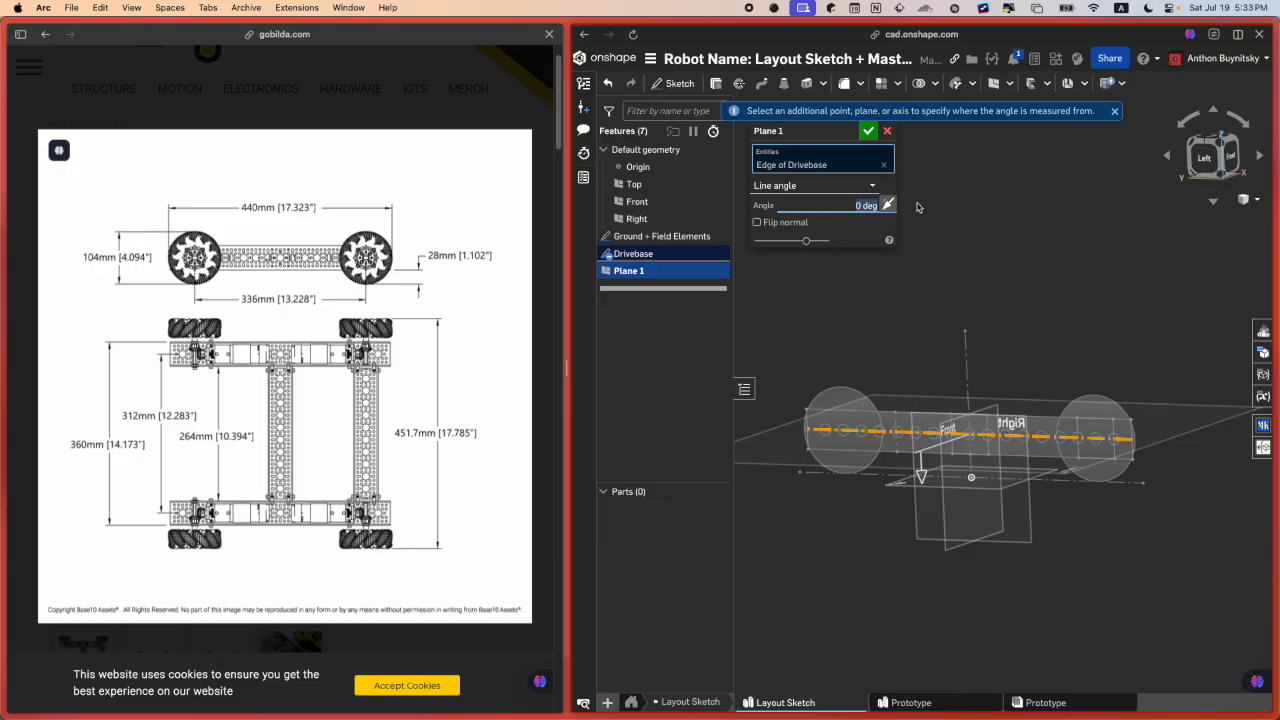
{"action": "right_click_drag", "start_coordinate": [1005, 231], "coordinate": [1011, 244]}
{"action": "right_click_drag", "start_coordinate": [1033, 403], "coordinate": [1154, 291]}
{"action": "left_click", "coordinate": [1211, 153]}
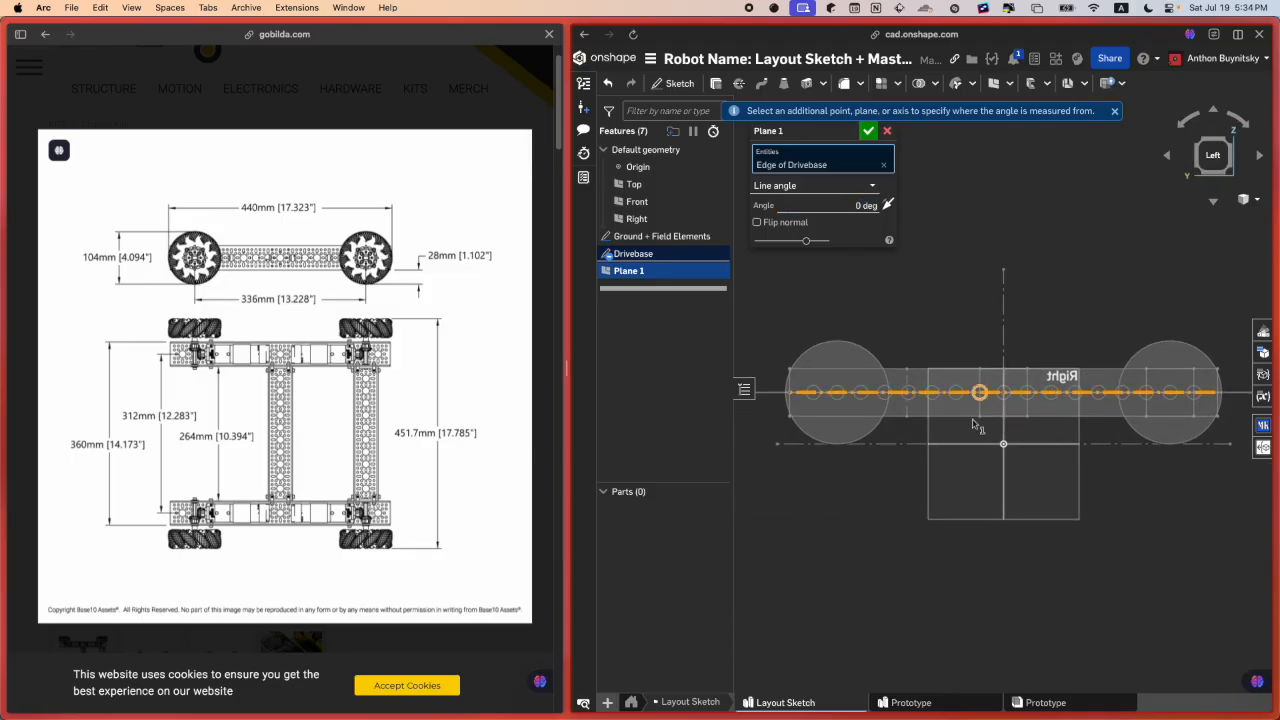
{"action": "right_click_drag", "start_coordinate": [980, 430], "coordinate": [929, 441]}
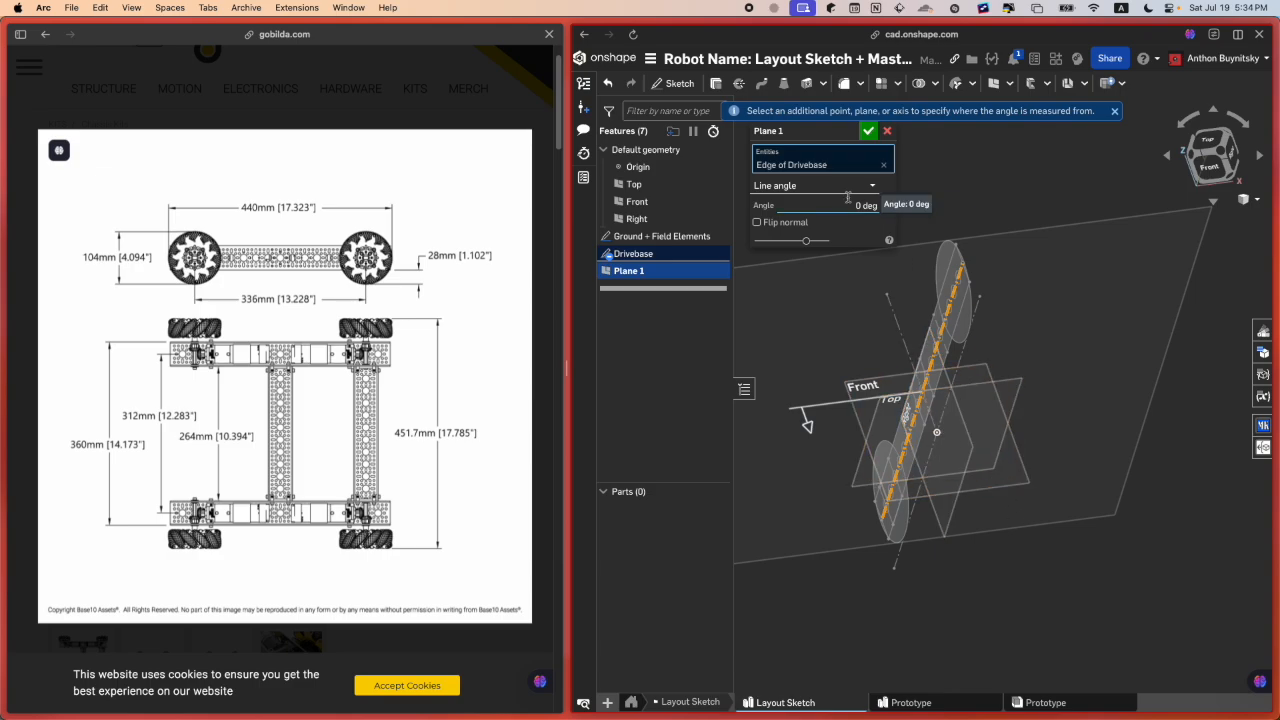
{"action": "left_click", "coordinate": [848, 201]}
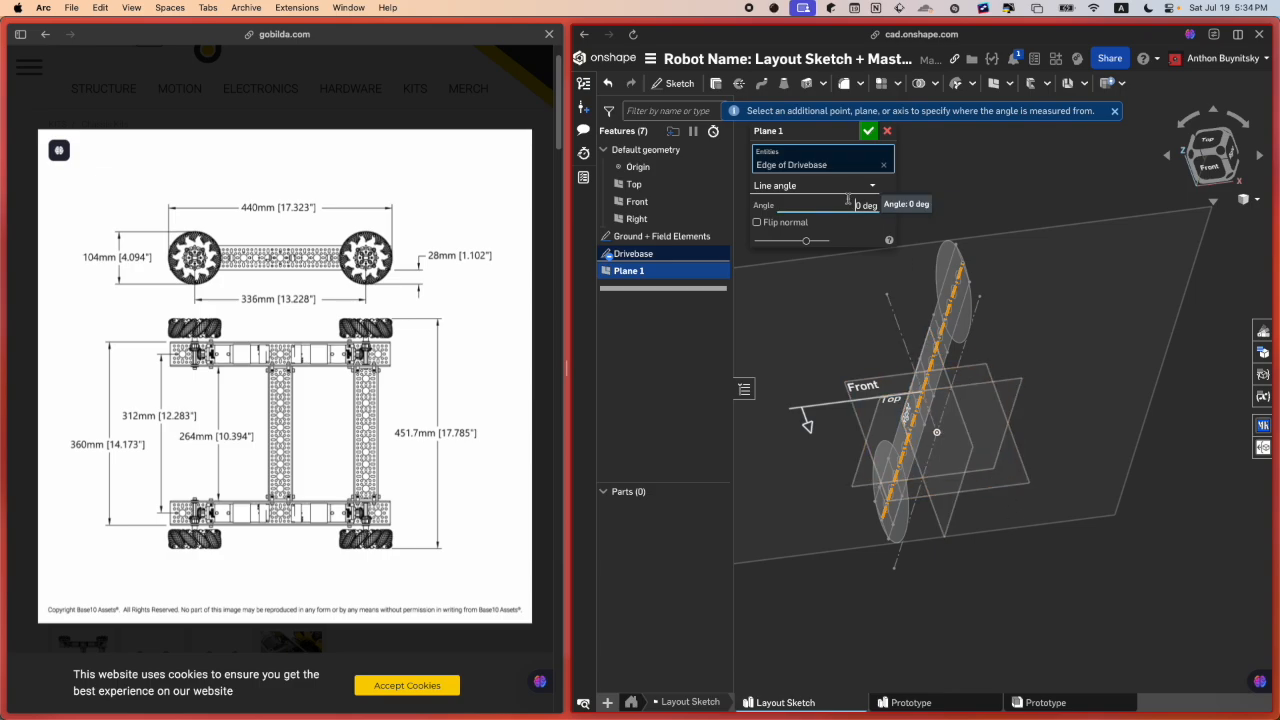
Step: Rename the new plane as Top DB and accept it
{"action": "left_click", "coordinate": [853, 130]}
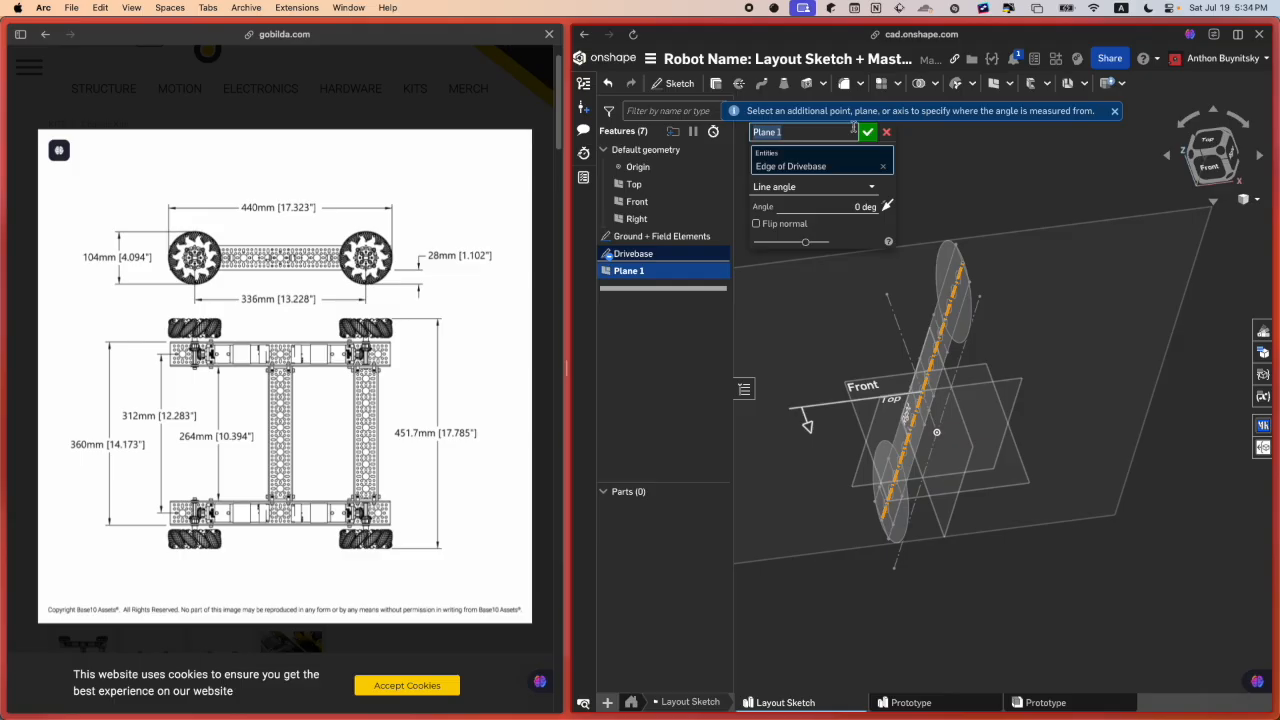
{"action": "type", "text": "Top DrB"}
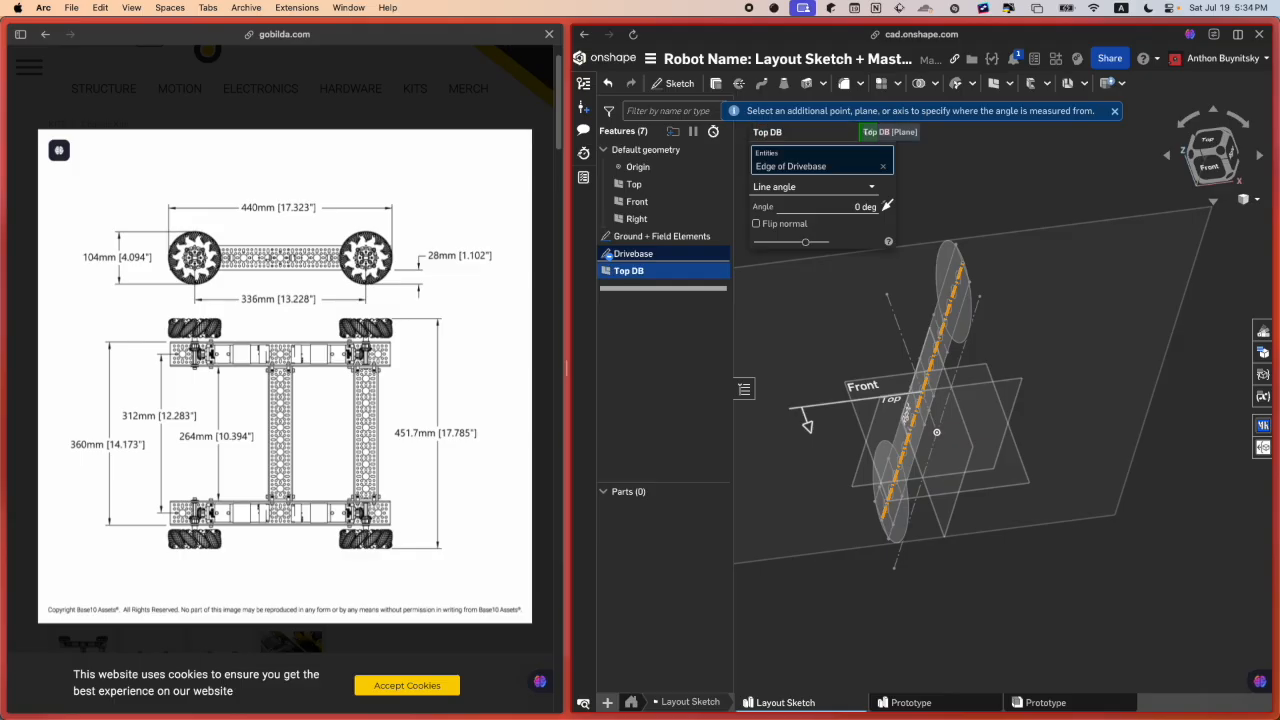
{"action": "key", "text": "Return"}
Step: Start a new sketch on the Top DB plane and name the sketch Top DB
{"action": "scroll", "coordinate": [1079, 478], "scroll_direction": "down", "scroll_amount": 3}
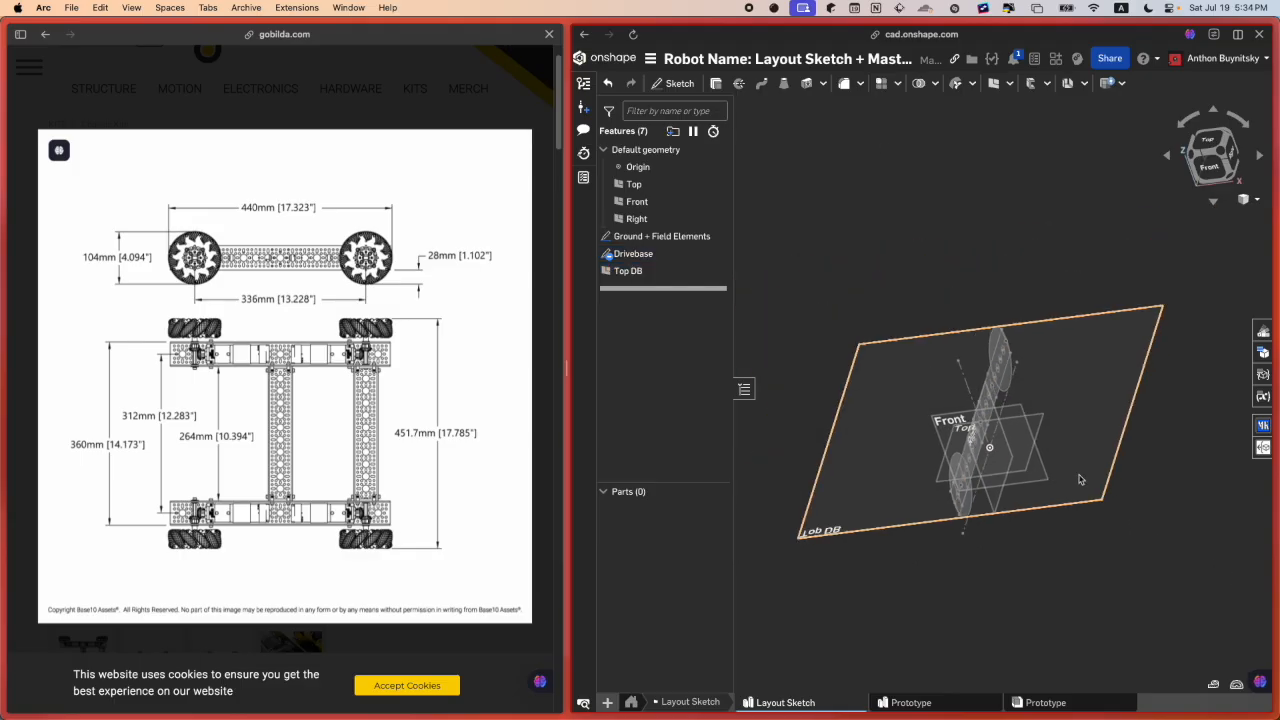
{"action": "left_click", "coordinate": [1219, 141]}
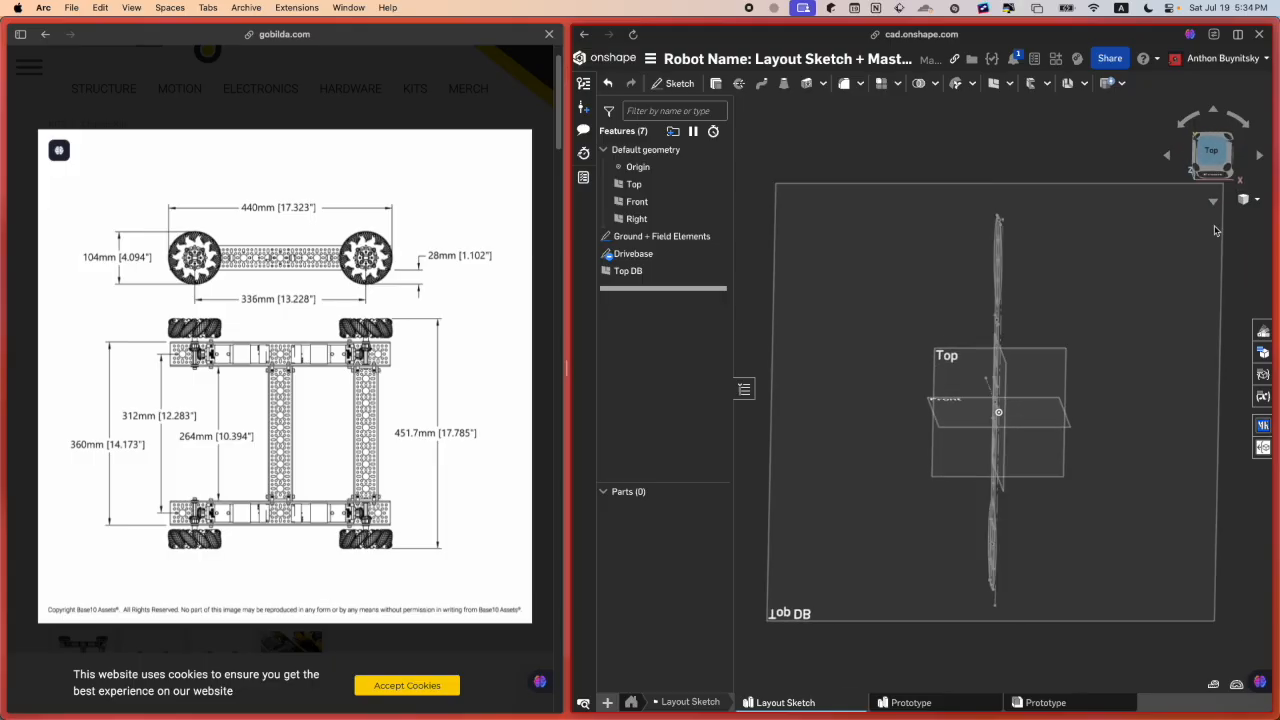
{"action": "key", "text": "shift+s"}
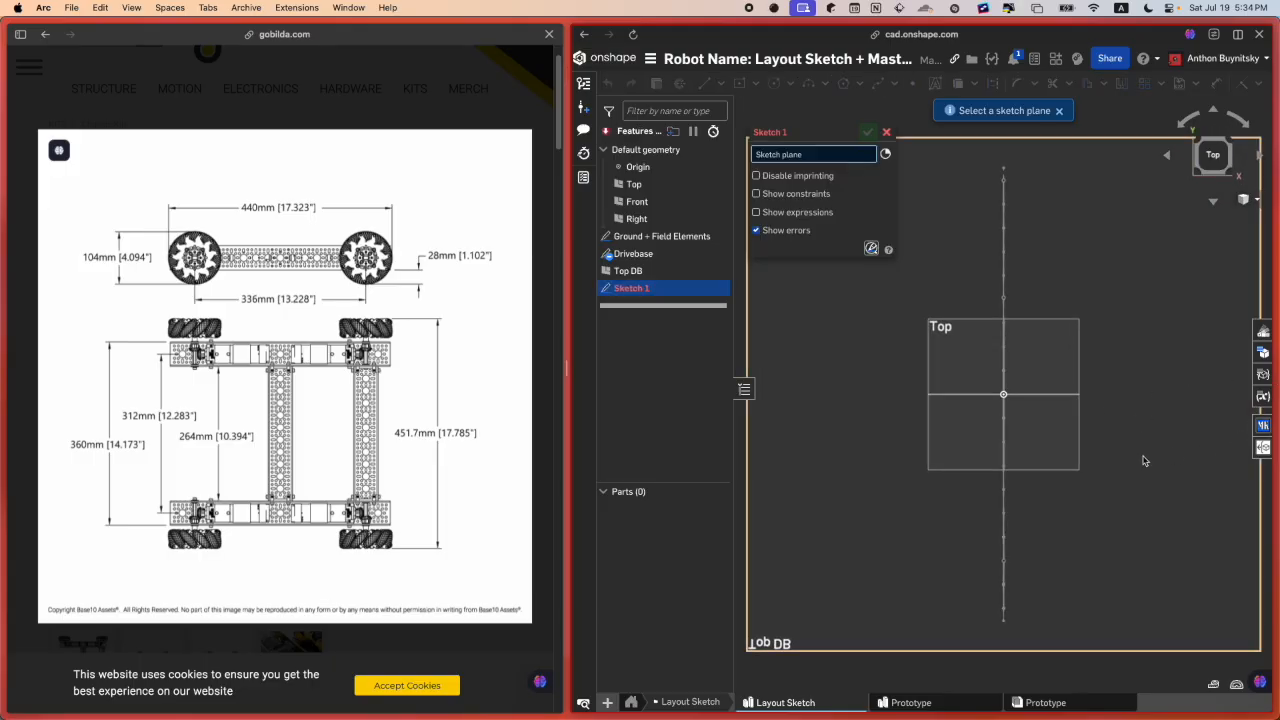
{"action": "left_click", "coordinate": [1143, 455]}
{"action": "right_click_drag", "start_coordinate": [976, 478], "coordinate": [968, 456]}
{"action": "scroll", "coordinate": [968, 456], "scroll_direction": "up", "scroll_amount": 2}
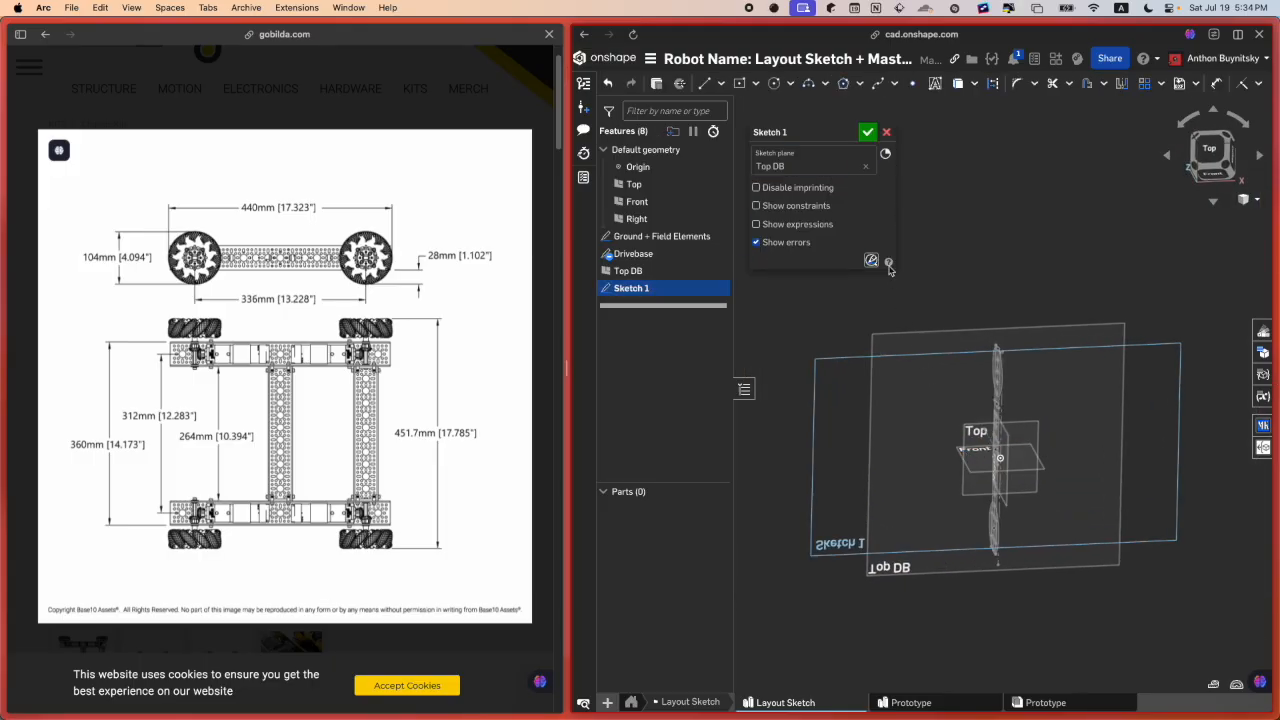
{"action": "left_click", "coordinate": [849, 132]}
{"action": "type", "text": "Top DB"}
{"action": "key", "text": "Return"}
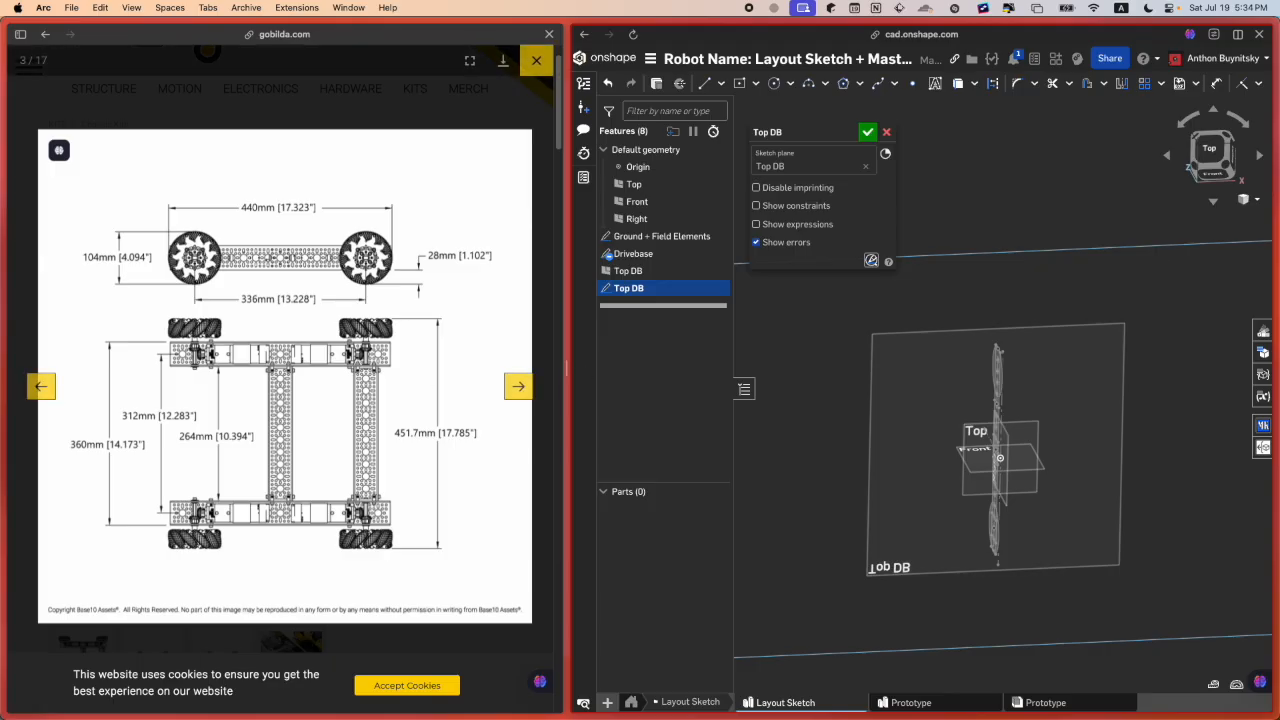
{"action": "right_click_drag", "start_coordinate": [1059, 458], "coordinate": [1130, 445]}
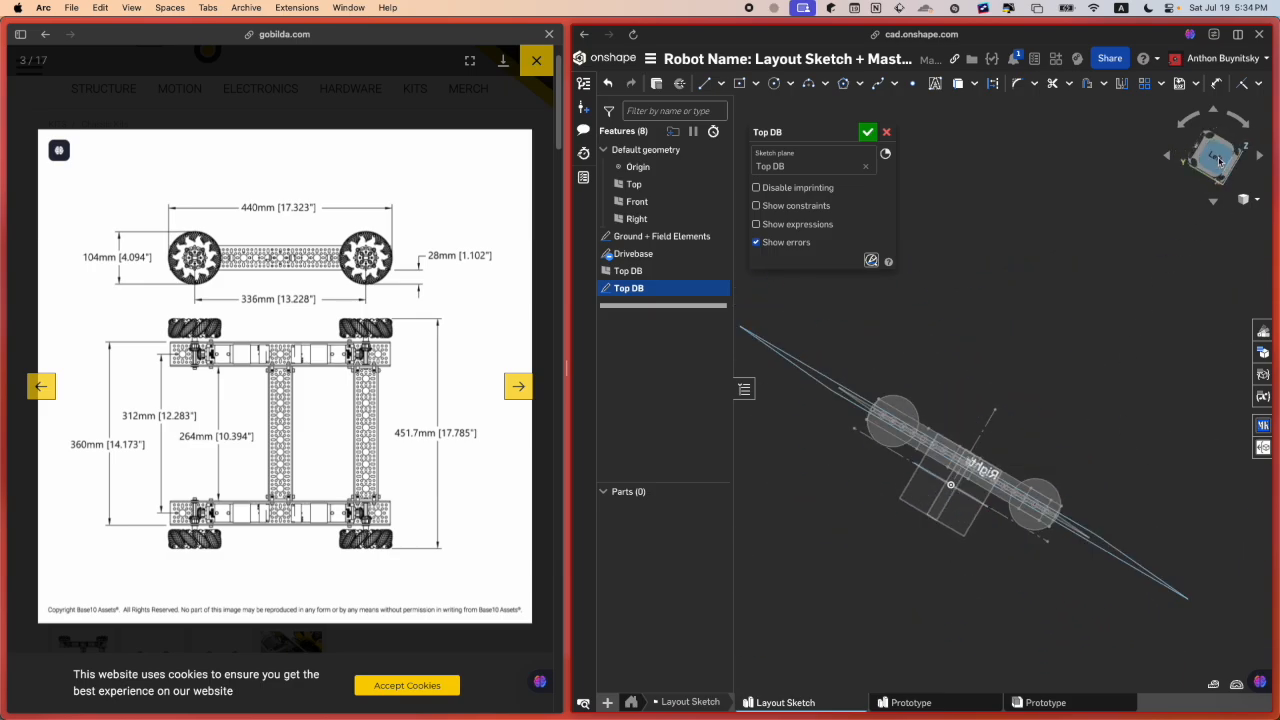
{"action": "left_click", "coordinate": [1214, 158]}
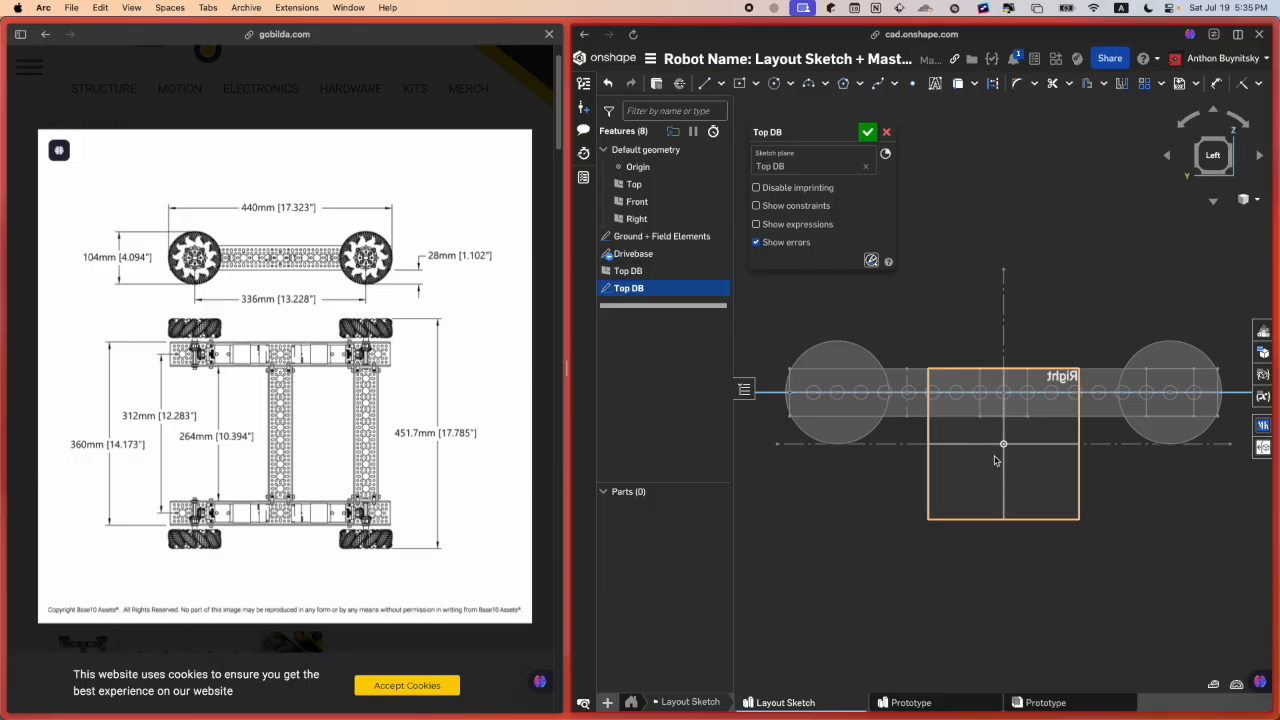
{"action": "right_click_drag", "start_coordinate": [995, 460], "coordinate": [929, 502]}
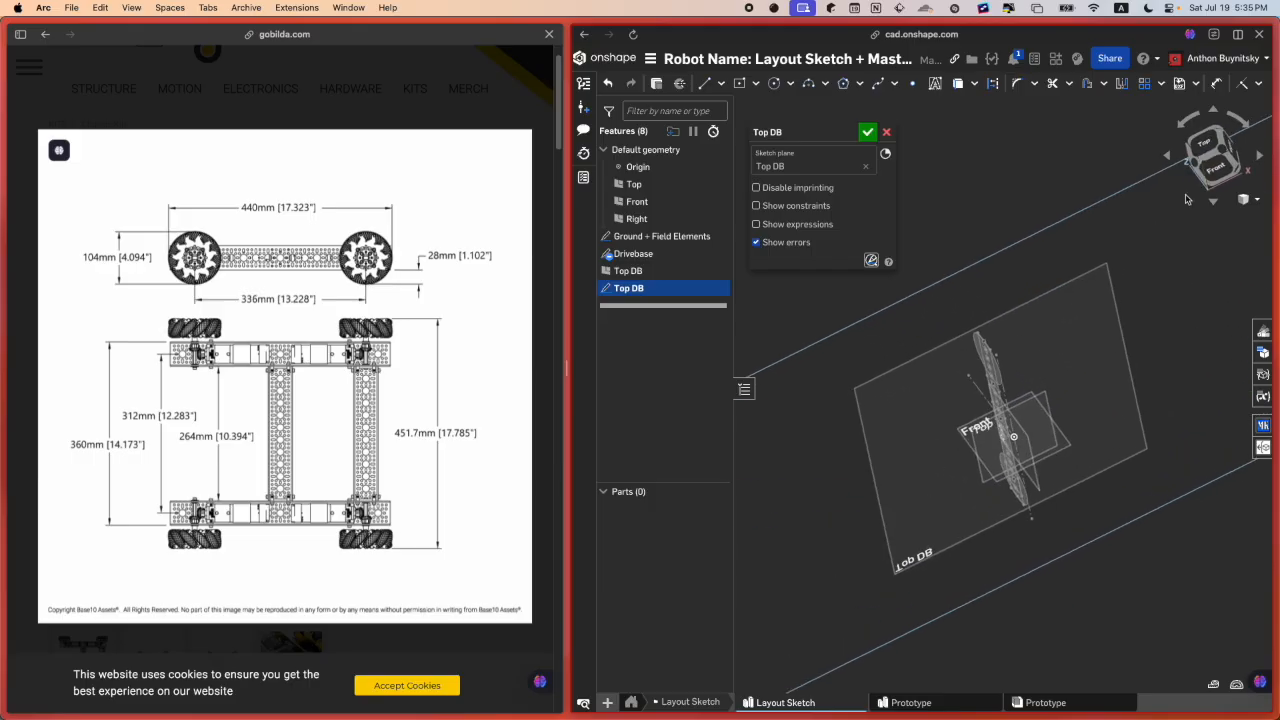
Step: Compare the channel's hole and wheel positions from several angles with the crossbars in the chassis drawing's top view
{"action": "left_click", "coordinate": [1205, 143]}
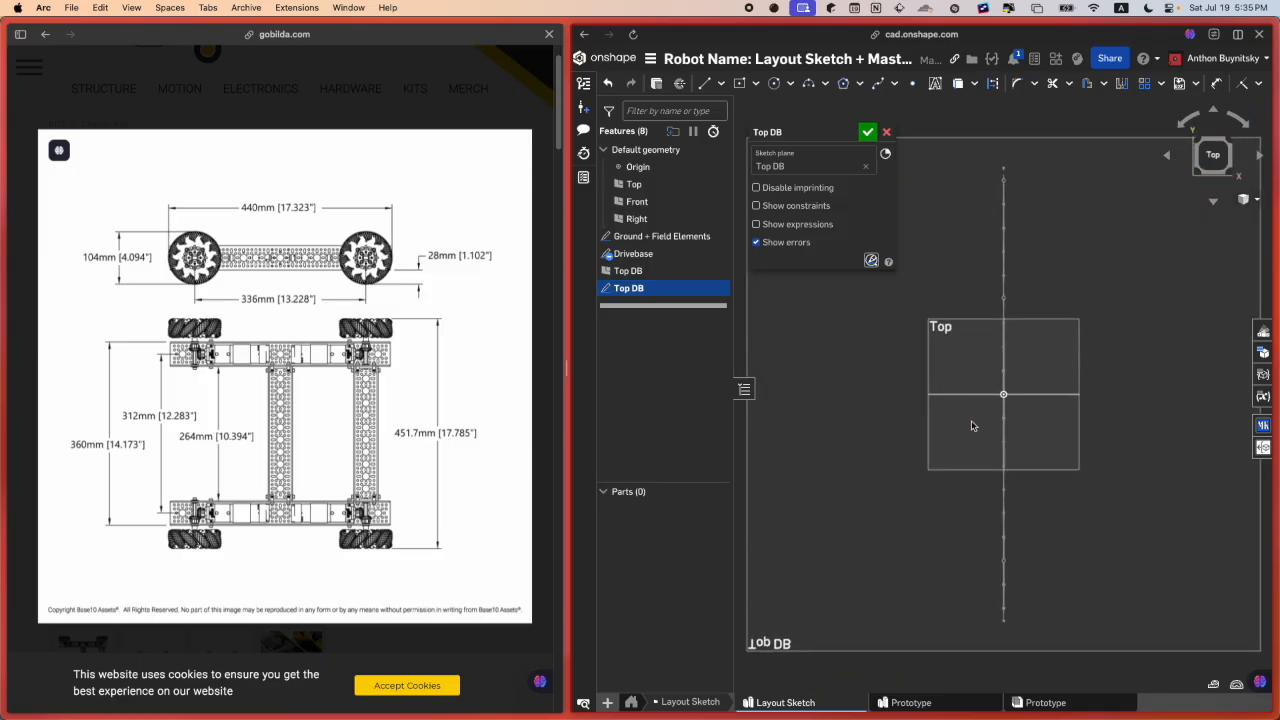
{"action": "scroll", "coordinate": [971, 421], "scroll_direction": "down", "scroll_amount": 2}
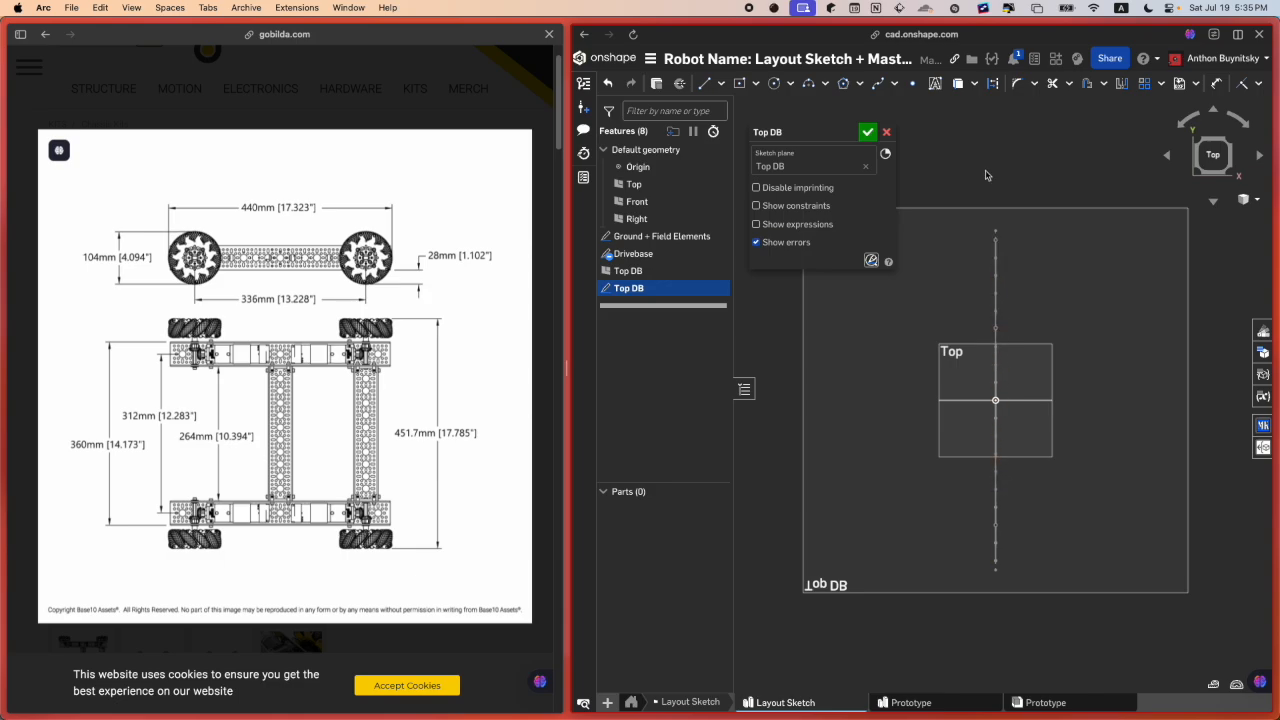
{"action": "left_click", "coordinate": [998, 475]}
{"action": "mouse_move", "coordinate": [995, 438]}
{"action": "right_mouse_down"}
{"action": "mouse_move", "coordinate": [1055, 410]}
{"action": "mouse_move", "coordinate": [1010, 418]}
{"action": "right_mouse_up"}
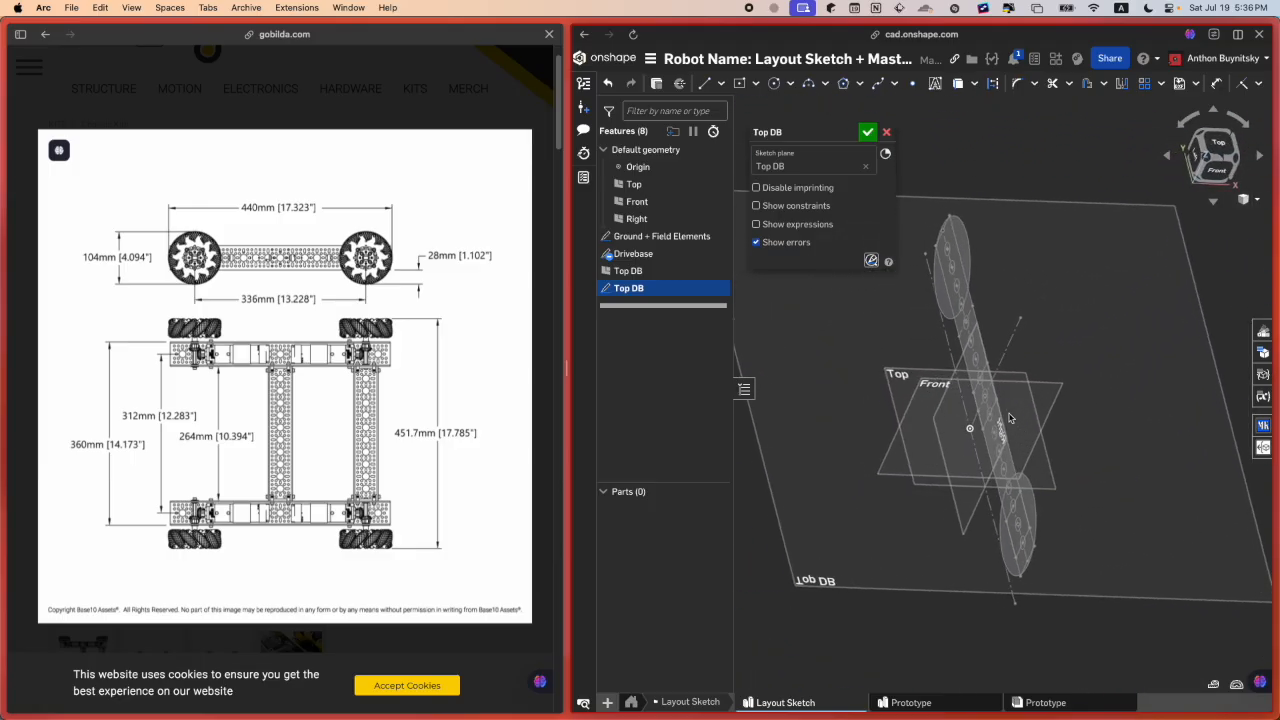
{"action": "key", "text": "n"}
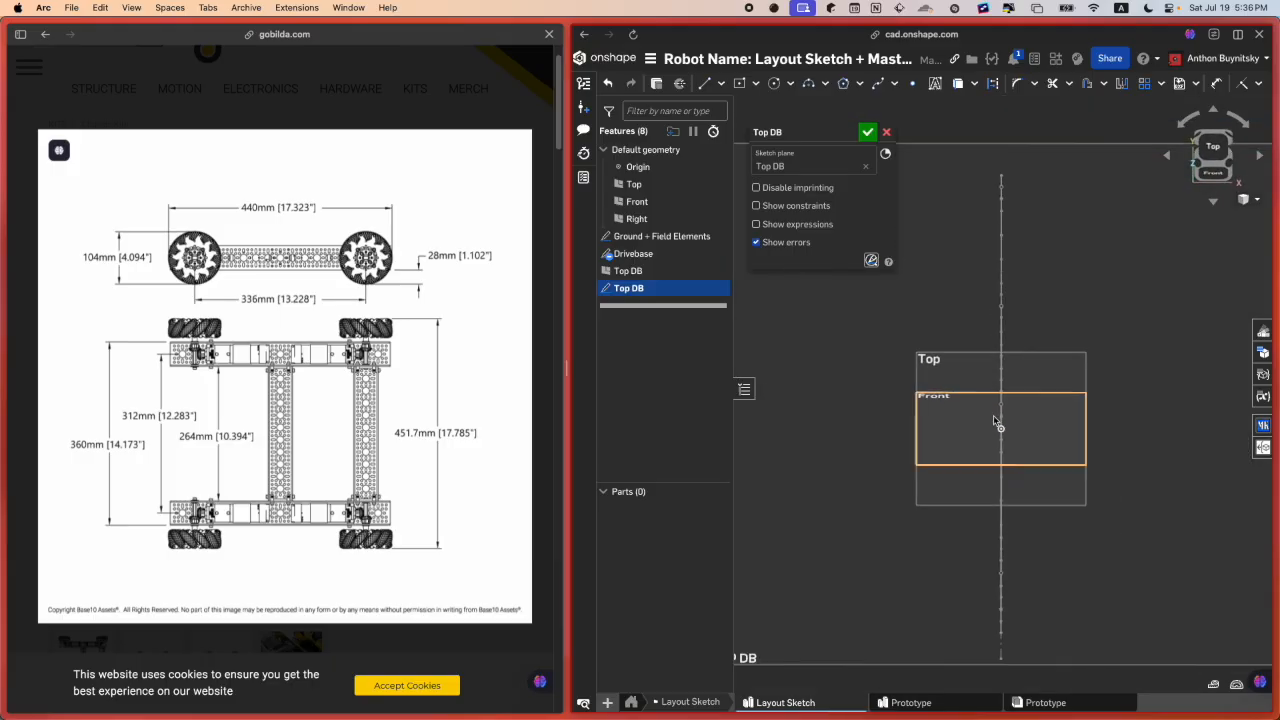
{"action": "mouse_move", "coordinate": [994, 420]}
{"action": "right_mouse_down"}
{"action": "mouse_move", "coordinate": [997, 462]}
{"action": "mouse_move", "coordinate": [1040, 469]}
{"action": "right_mouse_up"}
{"action": "scroll", "coordinate": [1012, 475], "scroll_direction": "up", "scroll_amount": 2}
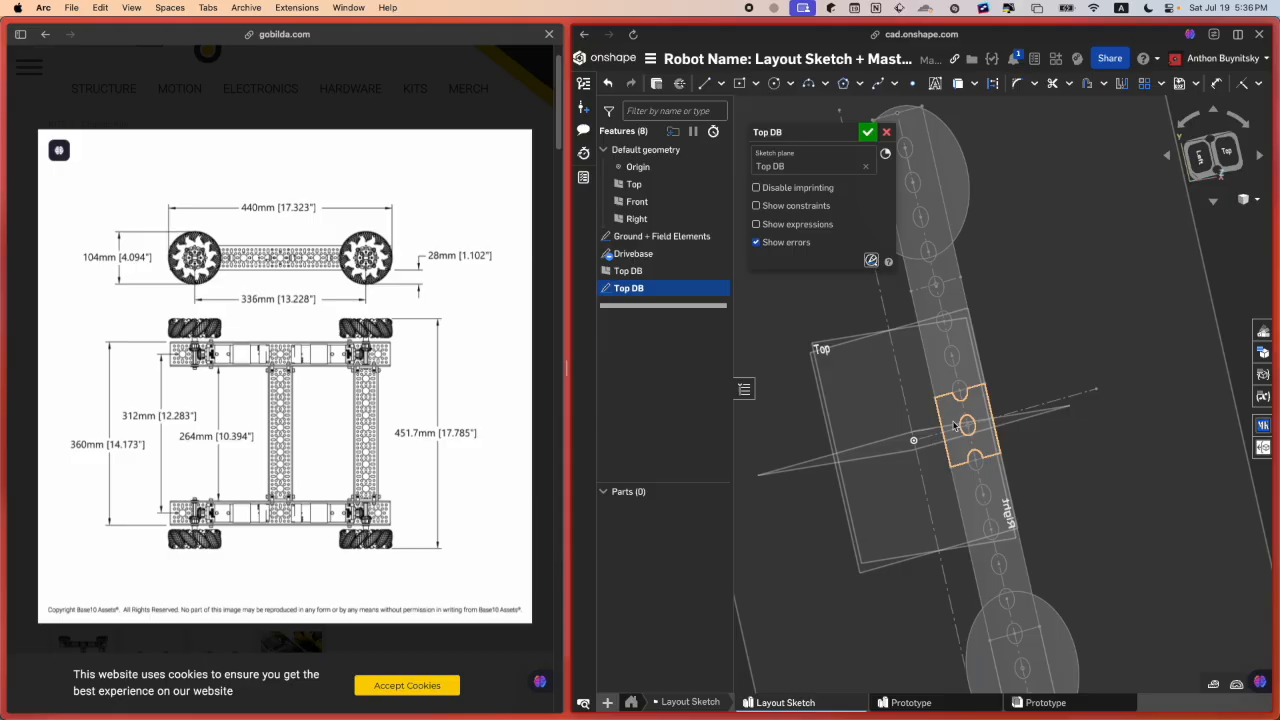
{"action": "scroll", "coordinate": [417, 423], "scroll_direction": "down", "scroll_amount": 2}
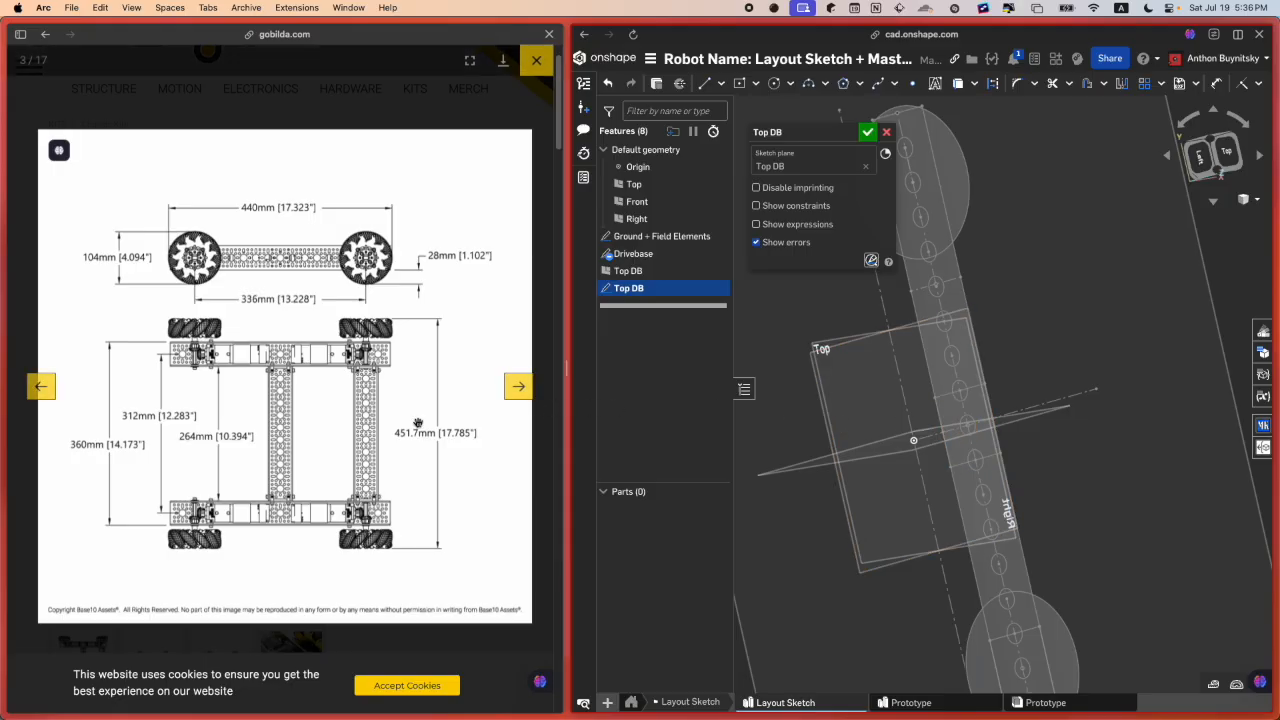
{"action": "scroll", "coordinate": [1131, 386], "scroll_direction": "down", "scroll_amount": 3}
{"action": "left_click", "coordinate": [1225, 152]}
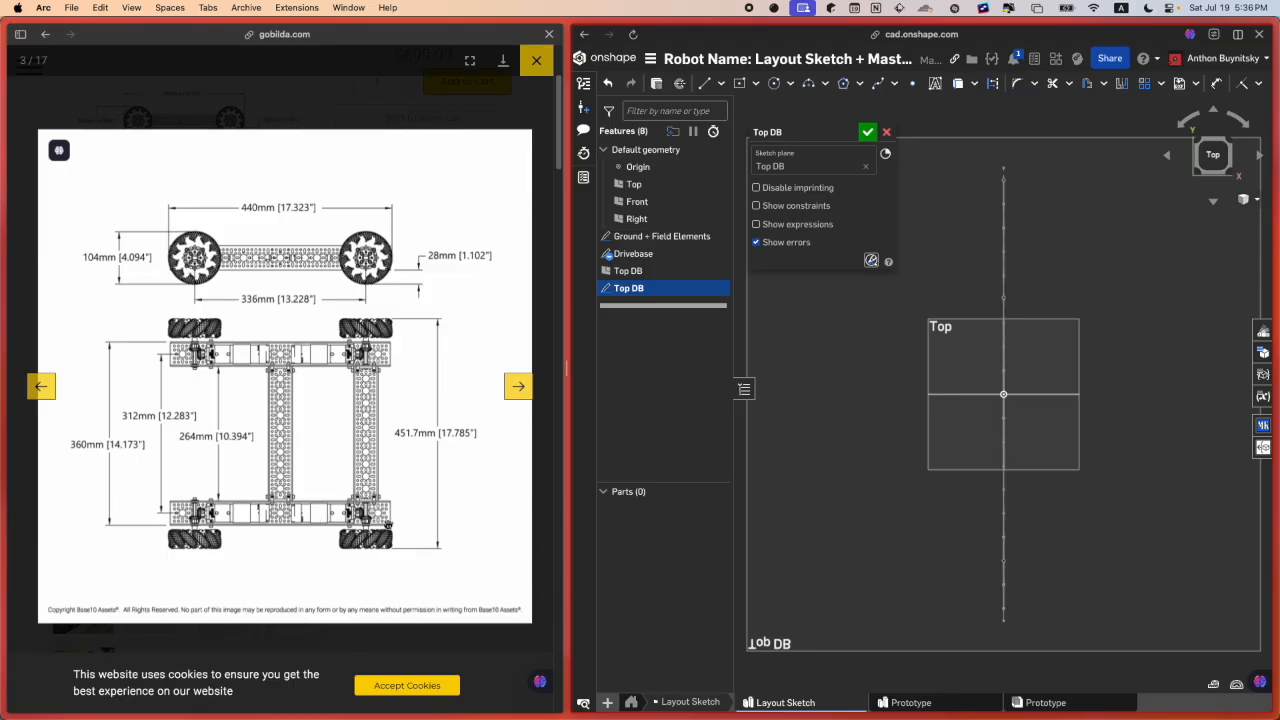
{"action": "scroll", "coordinate": [1013, 404], "scroll_direction": "up", "scroll_amount": 1}
{"action": "scroll", "coordinate": [1011, 422], "scroll_direction": "down", "scroll_amount": 3}
{"action": "right_click_drag", "start_coordinate": [1012, 424], "coordinate": [1041, 418]}
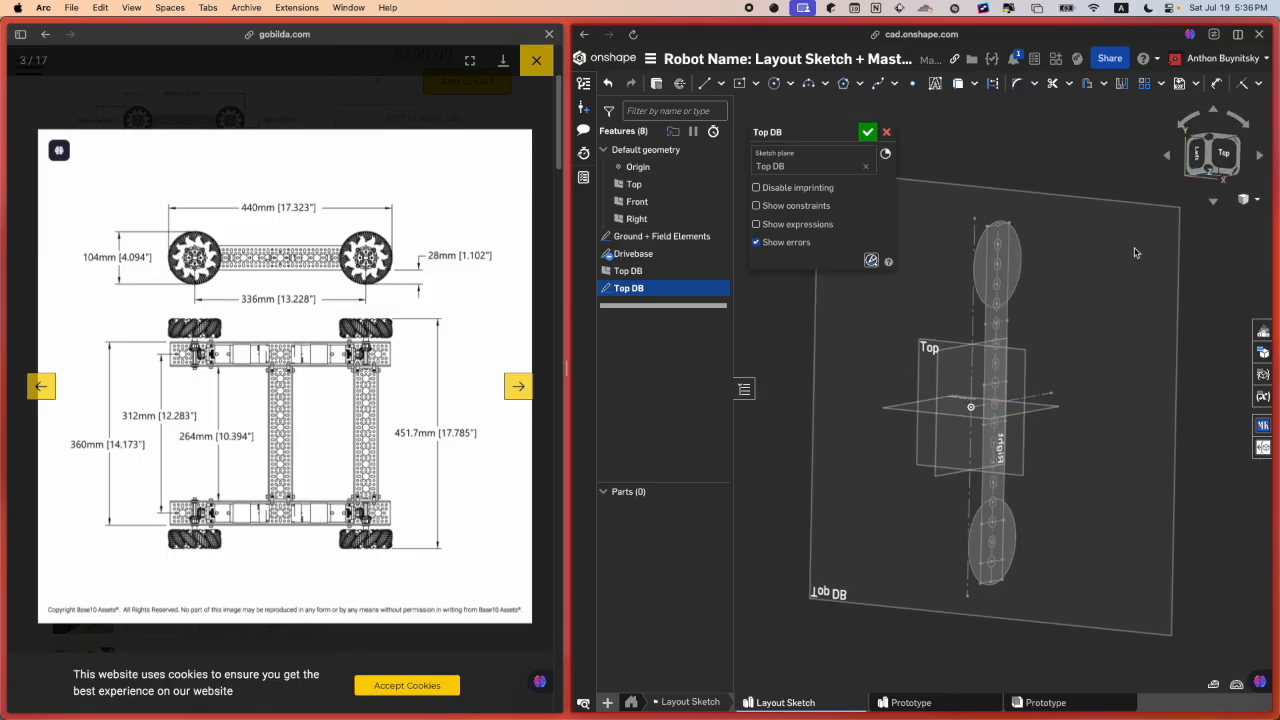
Step: Project the center points of the channel's middle hole and of the lower wheel's hub hole into the Top DB sketch
{"action": "scroll", "coordinate": [1020, 402], "scroll_direction": "up", "scroll_amount": 5}
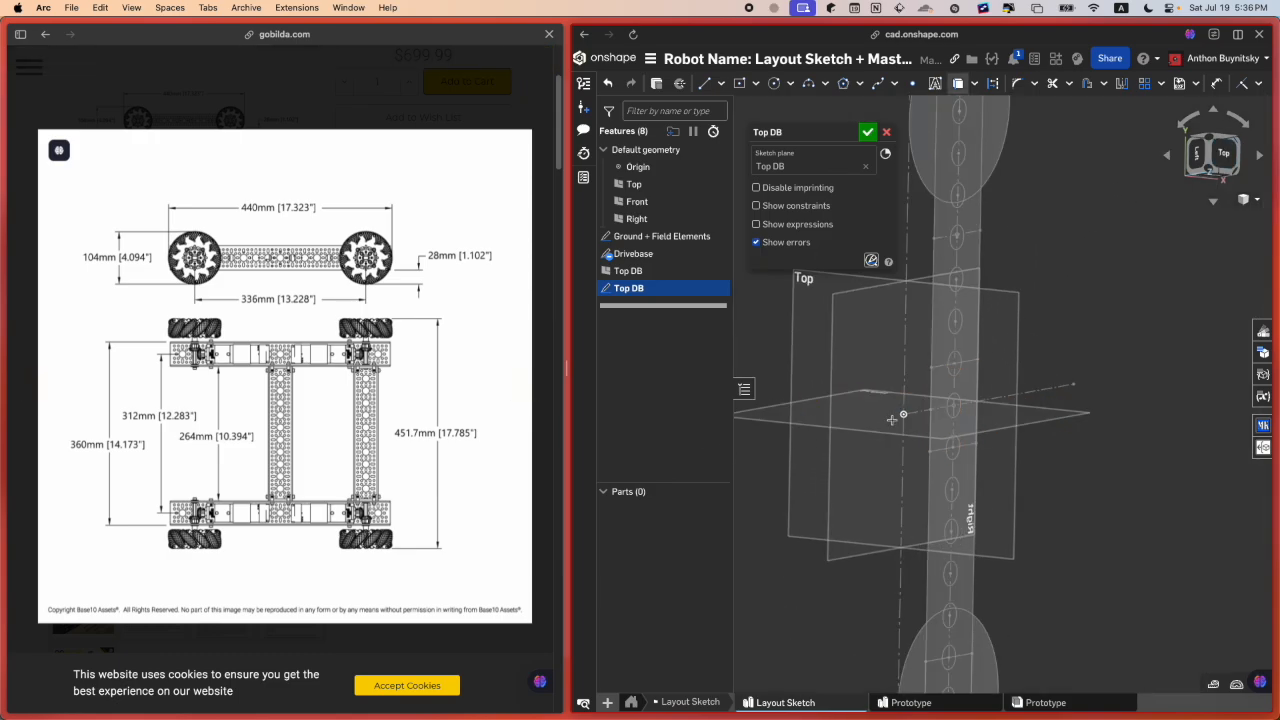
{"action": "left_click", "coordinate": [953, 406]}
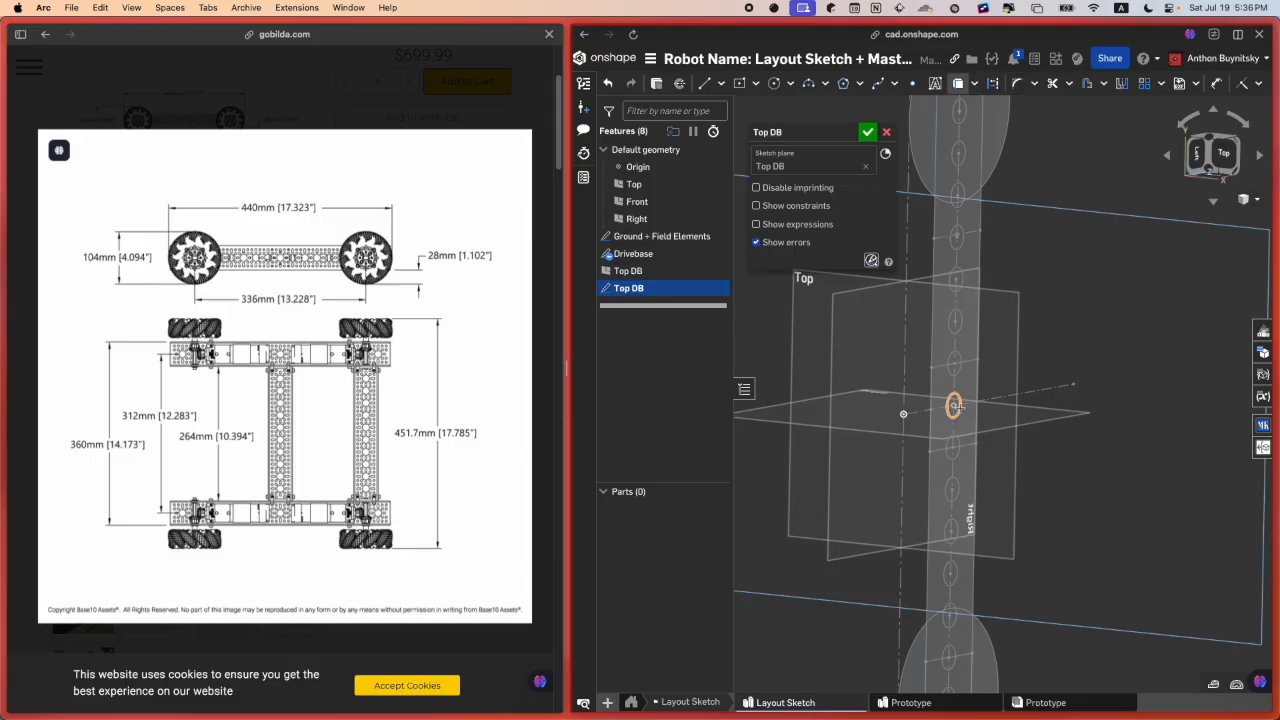
{"action": "key", "text": "d"}
{"action": "key", "text": "Escape"}
{"action": "scroll", "coordinate": [953, 408], "scroll_direction": "up", "scroll_amount": 5}
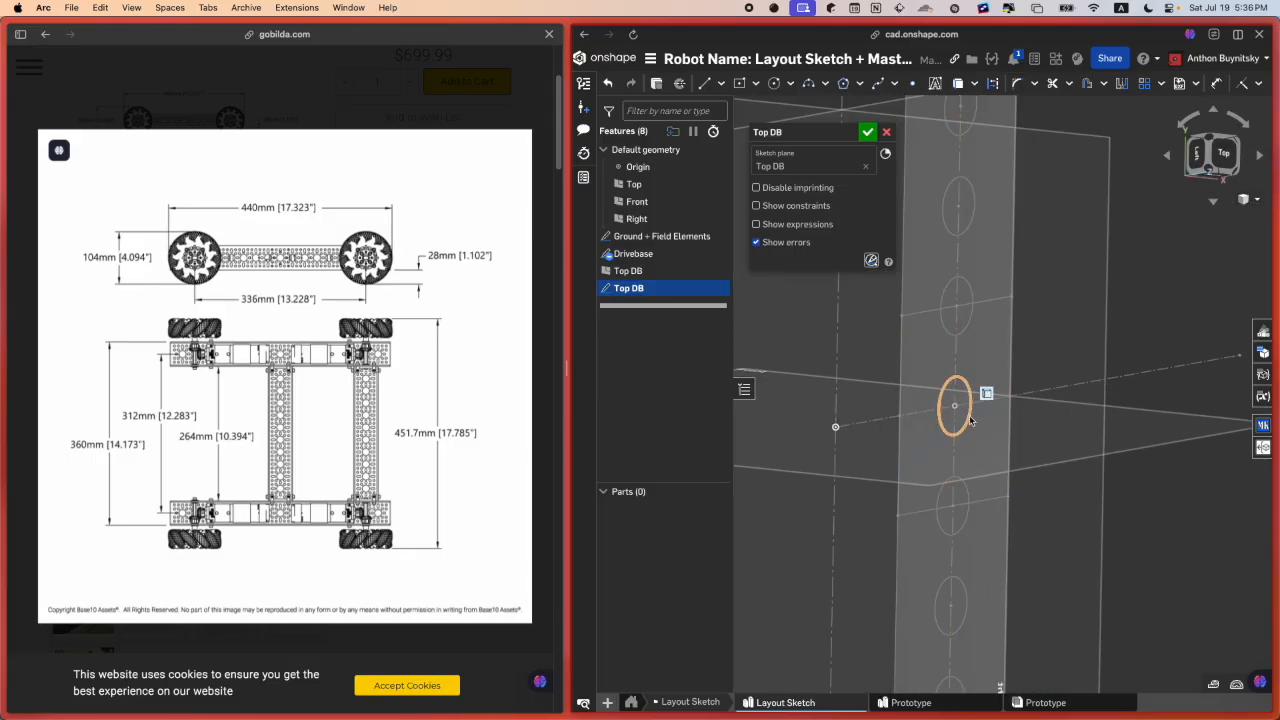
{"action": "mouse_move", "coordinate": [325, 597]}
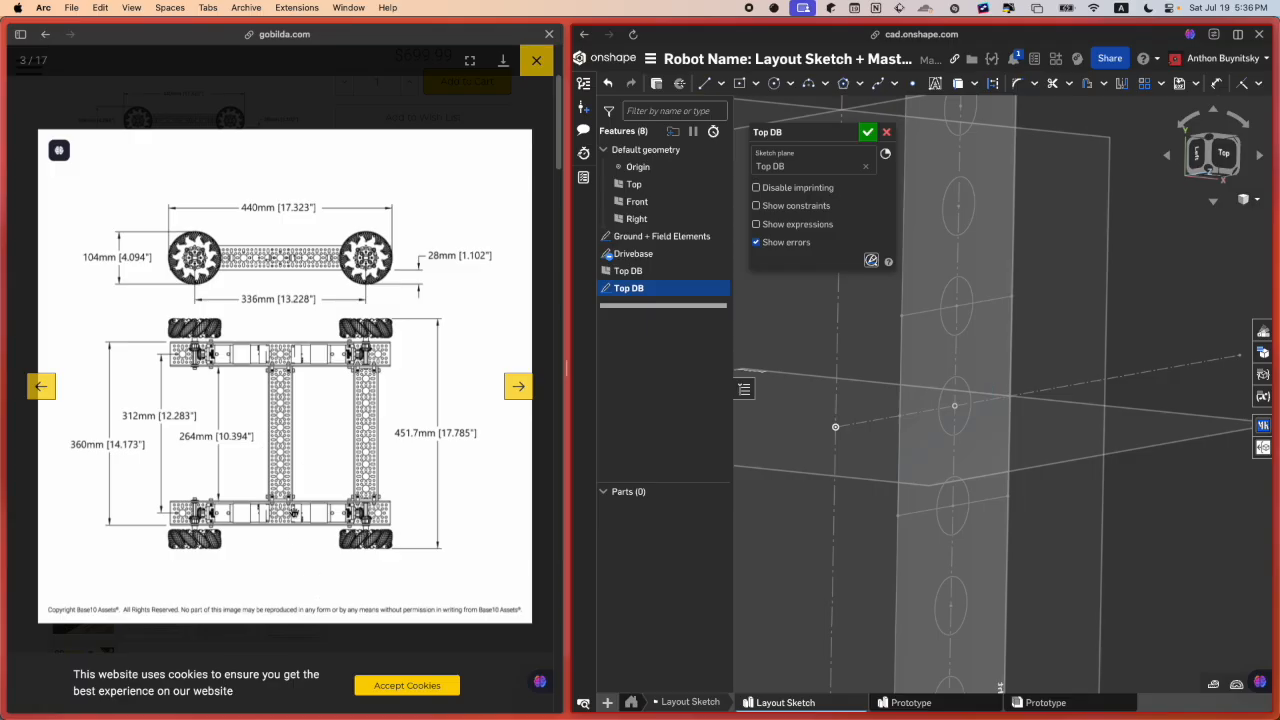
{"action": "scroll", "coordinate": [1135, 445], "scroll_direction": "down", "scroll_amount": 5}
{"action": "scroll", "coordinate": [1114, 623], "scroll_direction": "up", "scroll_amount": 5}
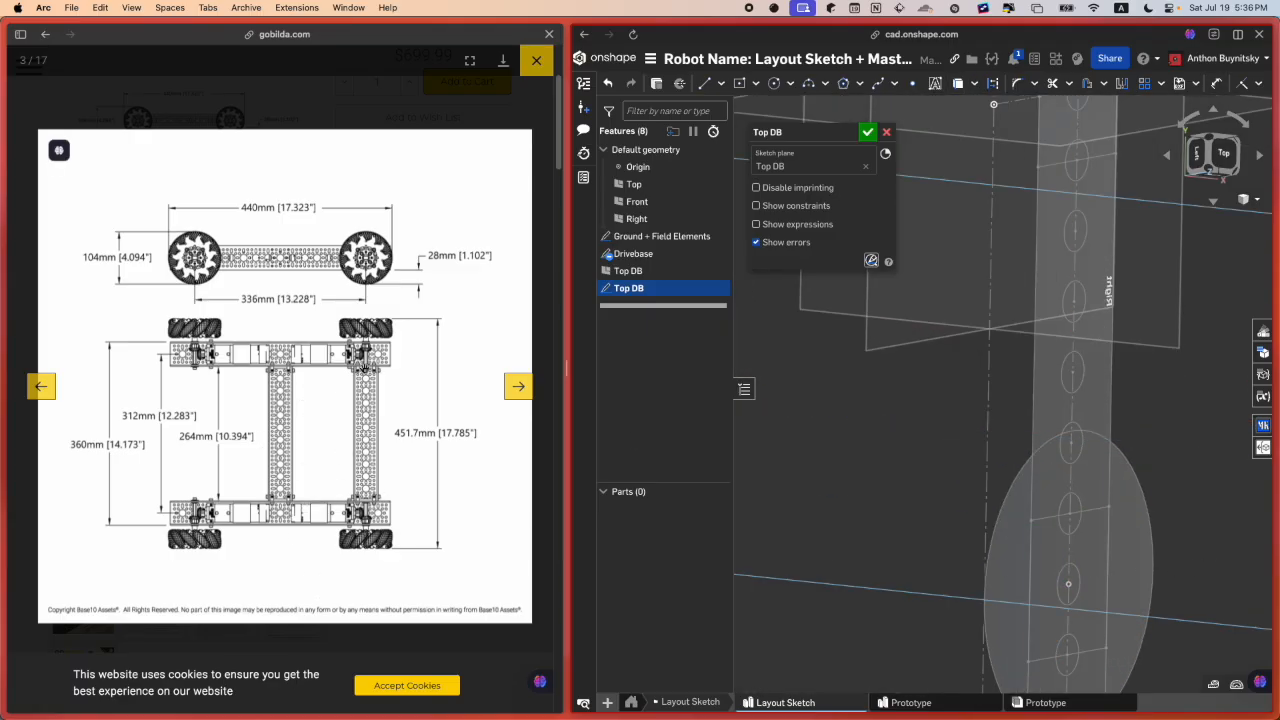
{"action": "scroll", "coordinate": [930, 505], "scroll_direction": "down", "scroll_amount": 5}
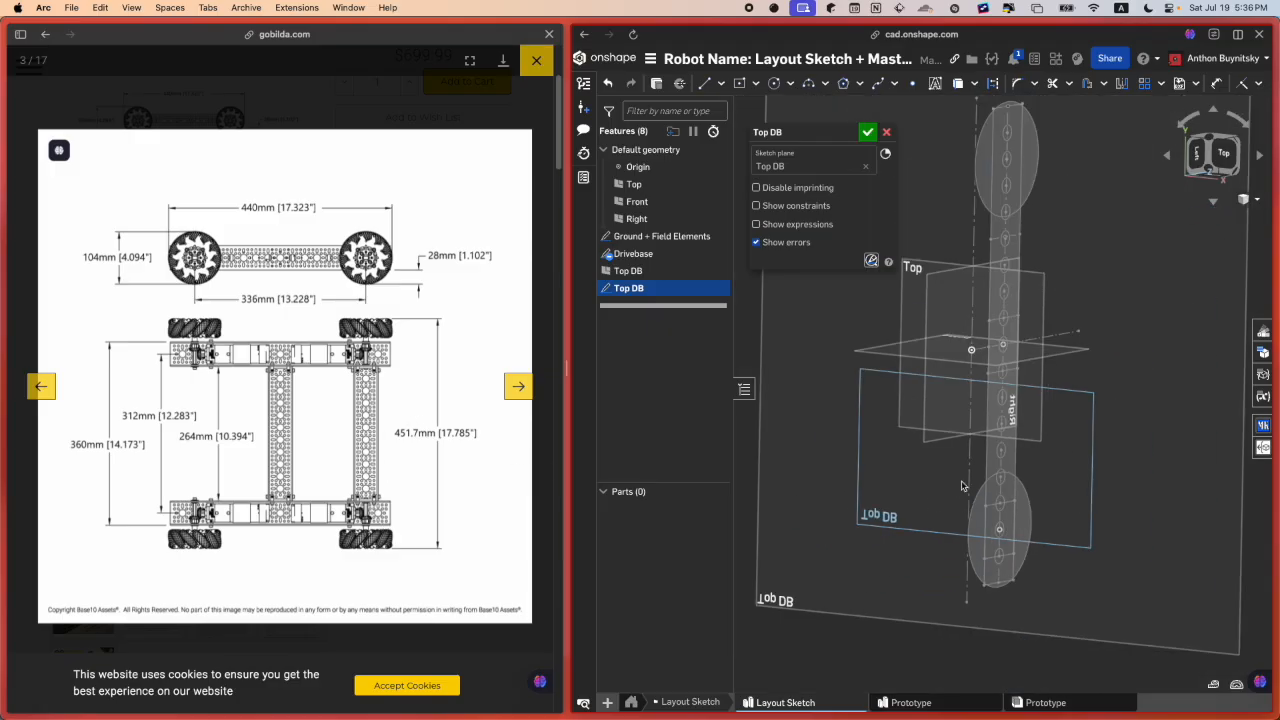
{"action": "scroll", "coordinate": [1050, 307], "scroll_direction": "up", "scroll_amount": 2}
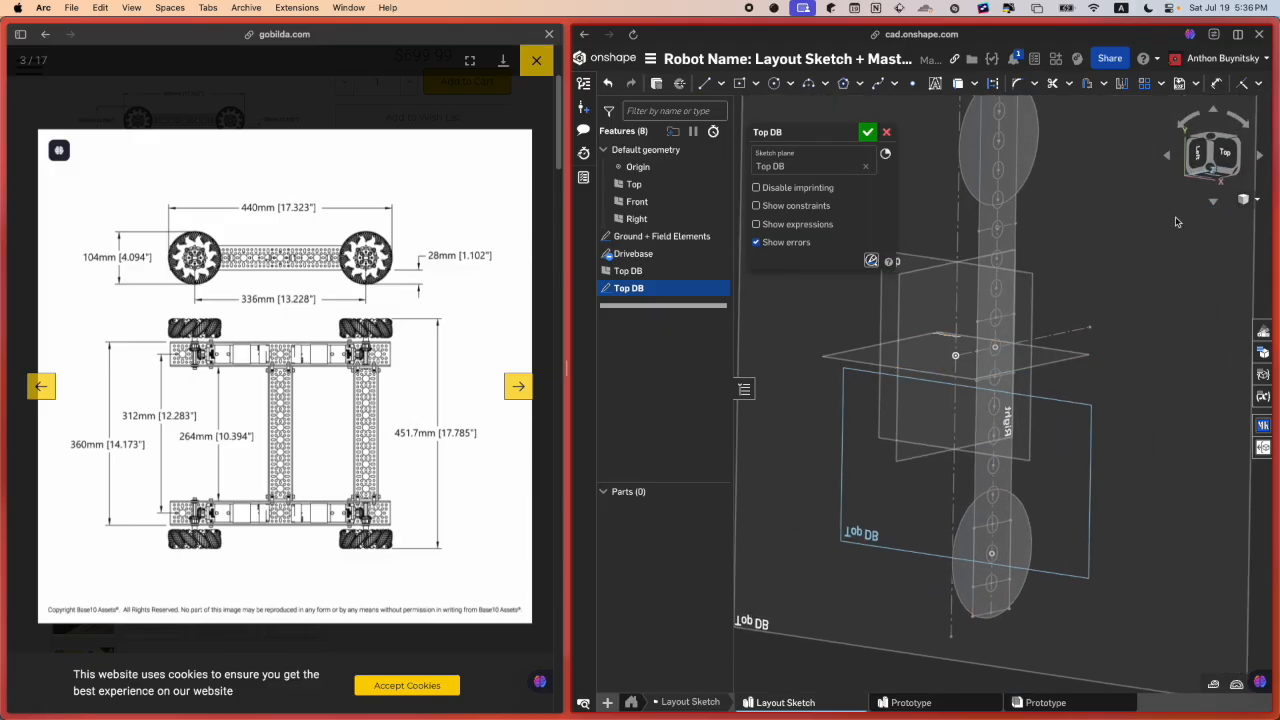
Step: Draw two horizontal center-point rectangles, about 14.8 in long on the middle point and about 17.8 in long on the lower wheel point
{"action": "left_click", "coordinate": [1234, 153]}
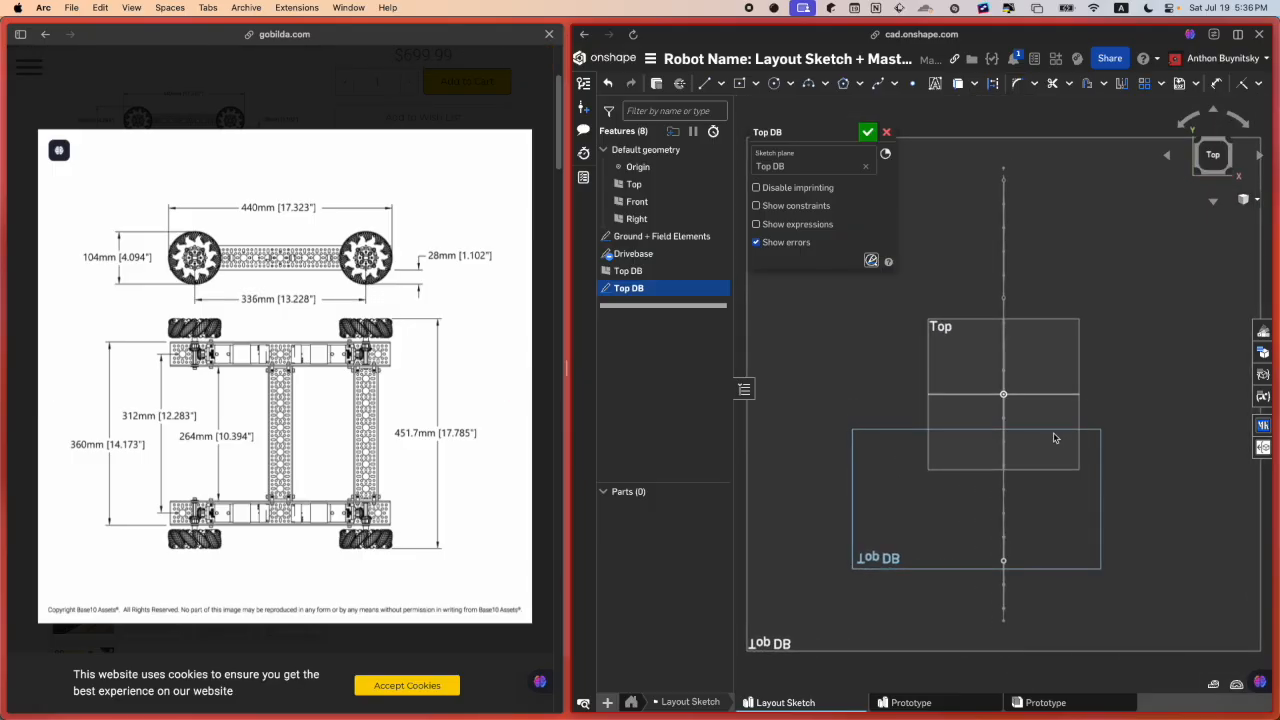
{"action": "key", "text": "r"}
{"action": "scroll", "coordinate": [1044, 441], "scroll_direction": "up", "scroll_amount": 1}
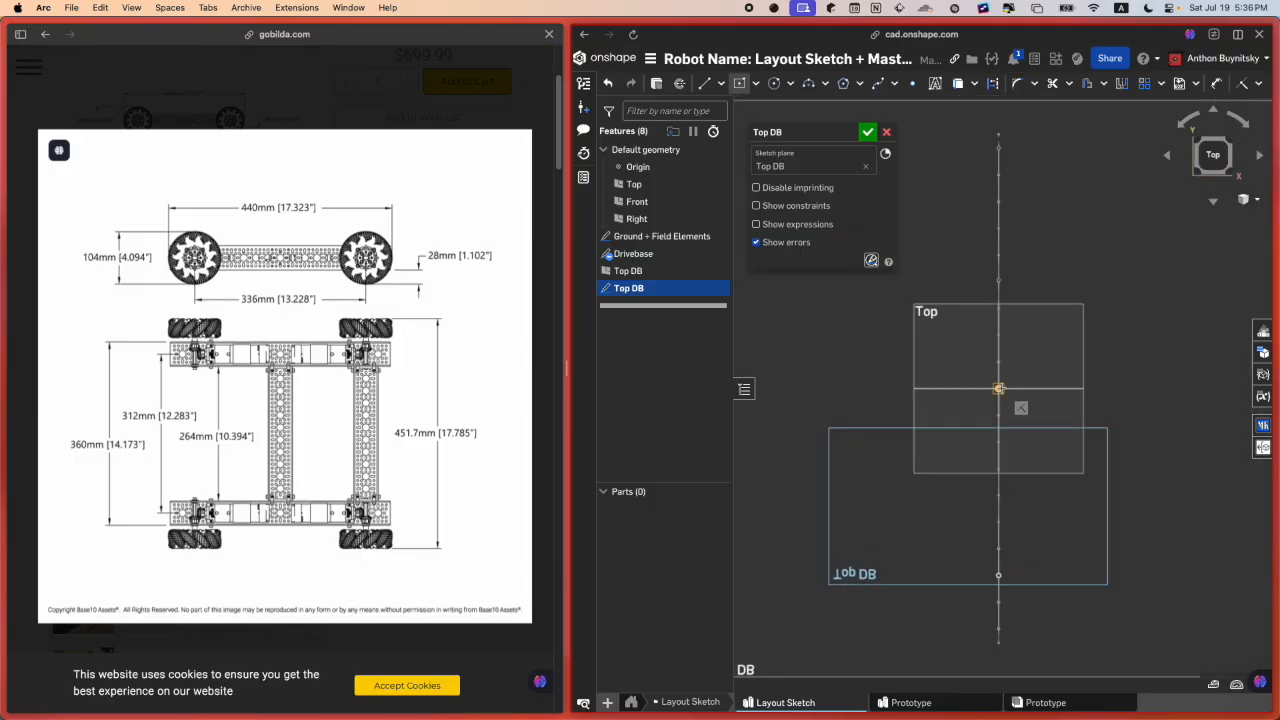
{"action": "left_click", "coordinate": [998, 388]}
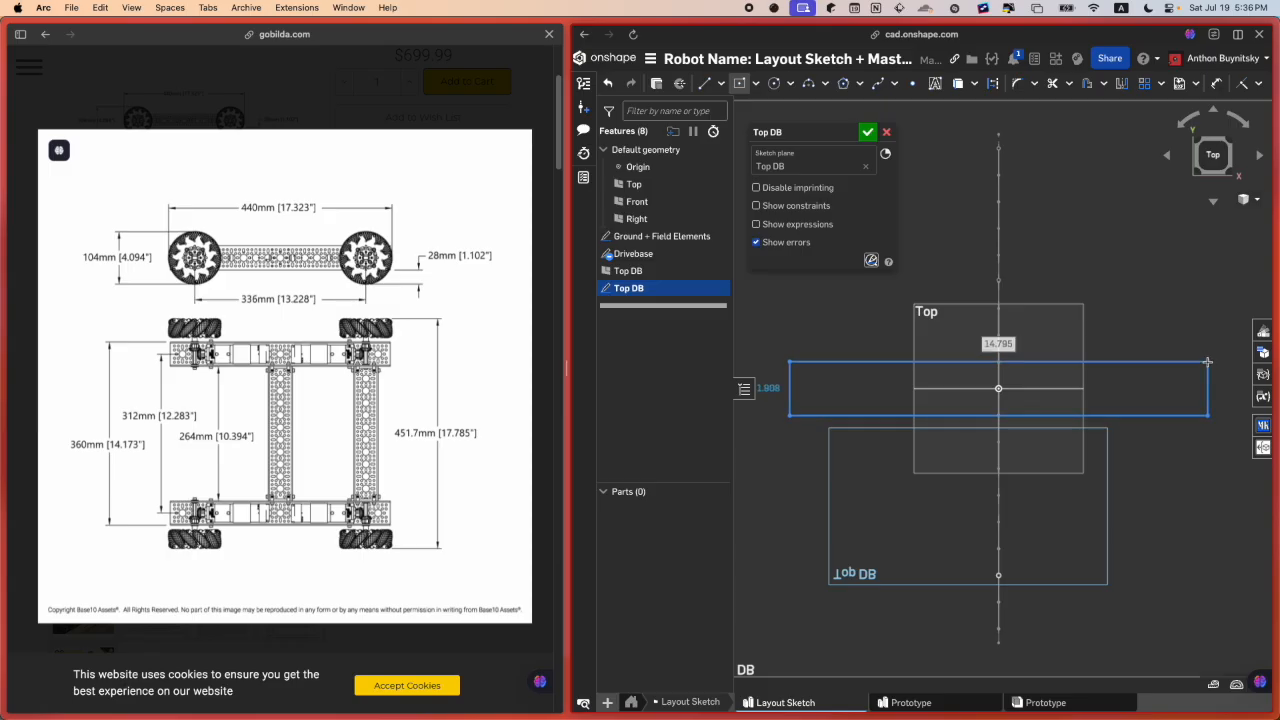
{"action": "left_click", "coordinate": [1208, 362]}
{"action": "left_click", "coordinate": [998, 575]}
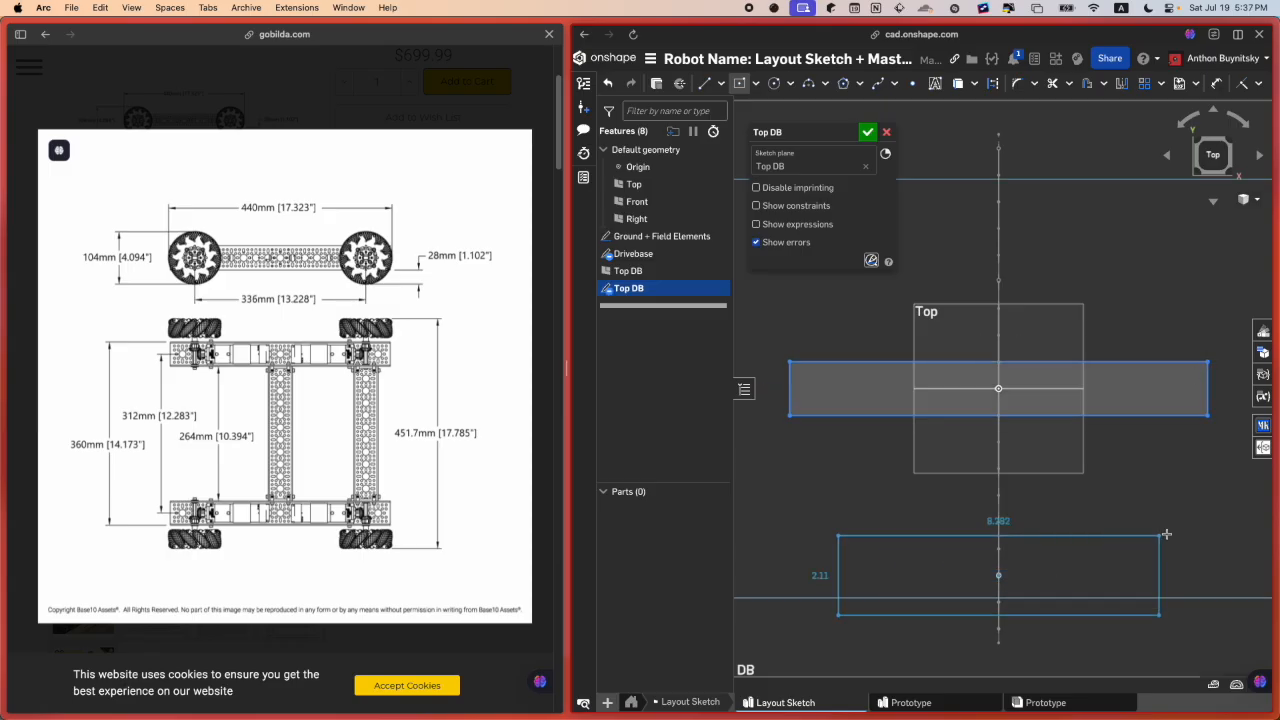
{"action": "left_click", "coordinate": [1249, 554]}
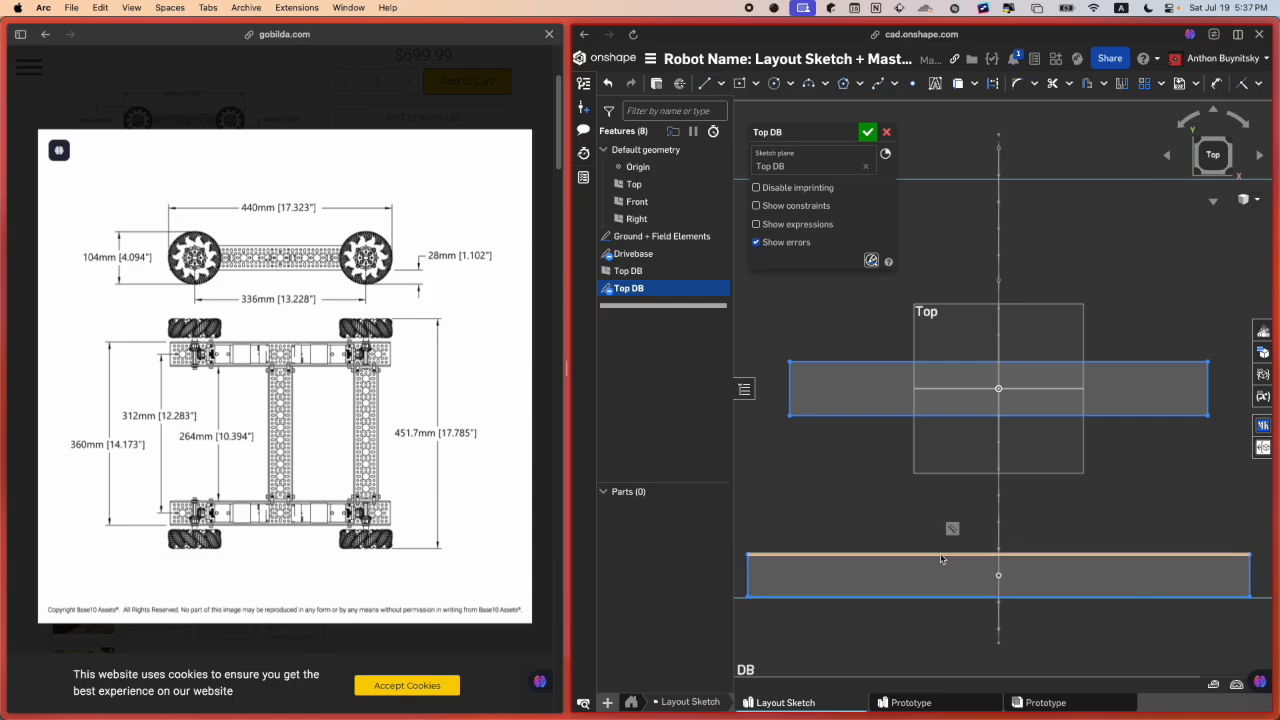
Step: Make the lower rectangle's upper edge coincident with the endpoint of the Drivebase line crossing the channel just above the wheel center
{"action": "scroll", "coordinate": [940, 551], "scroll_direction": "up", "scroll_amount": 2}
{"action": "scroll", "coordinate": [1071, 552], "scroll_direction": "up", "scroll_amount": 3}
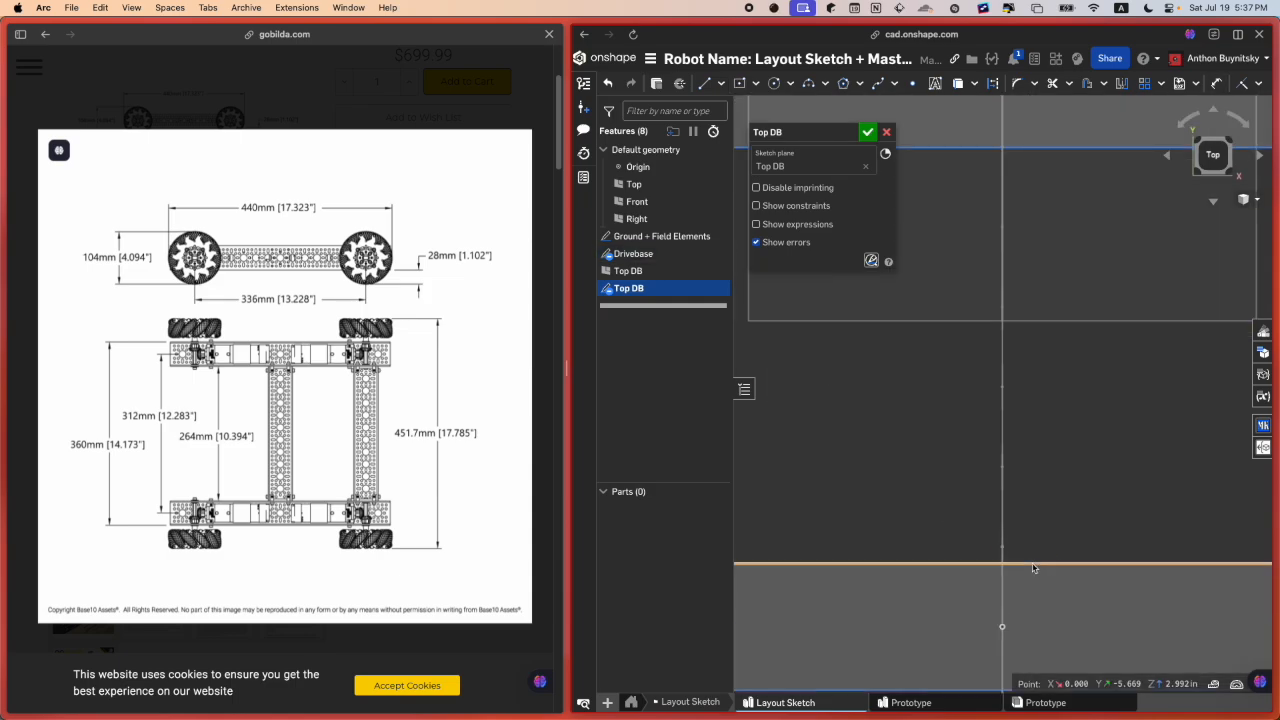
{"action": "scroll", "coordinate": [1032, 569], "scroll_direction": "down", "scroll_amount": 3}
{"action": "right_click_drag", "start_coordinate": [1016, 581], "coordinate": [1036, 580]}
{"action": "key", "text": "n"}
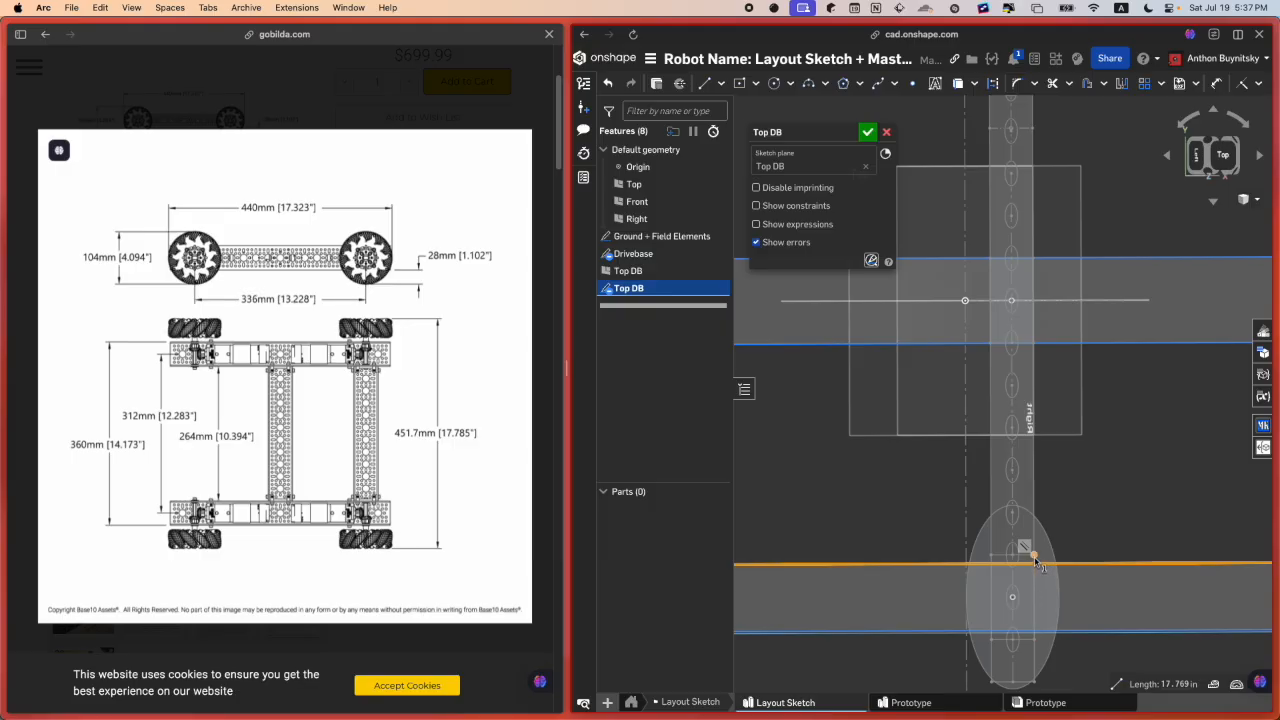
{"action": "left_click", "coordinate": [1034, 556]}
{"action": "key", "text": "i"}
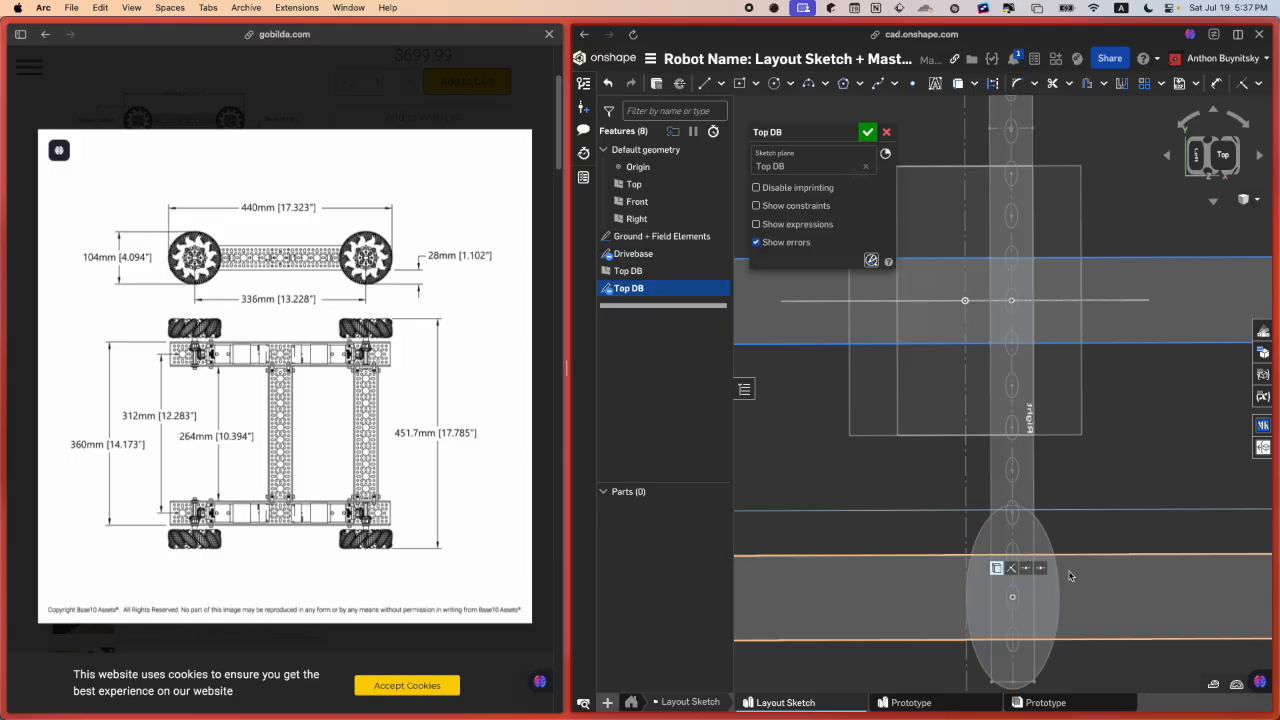
{"action": "scroll", "coordinate": [1029, 615], "scroll_direction": "up", "scroll_amount": 2}
{"action": "right_click_drag", "start_coordinate": [938, 654], "coordinate": [1010, 650]}
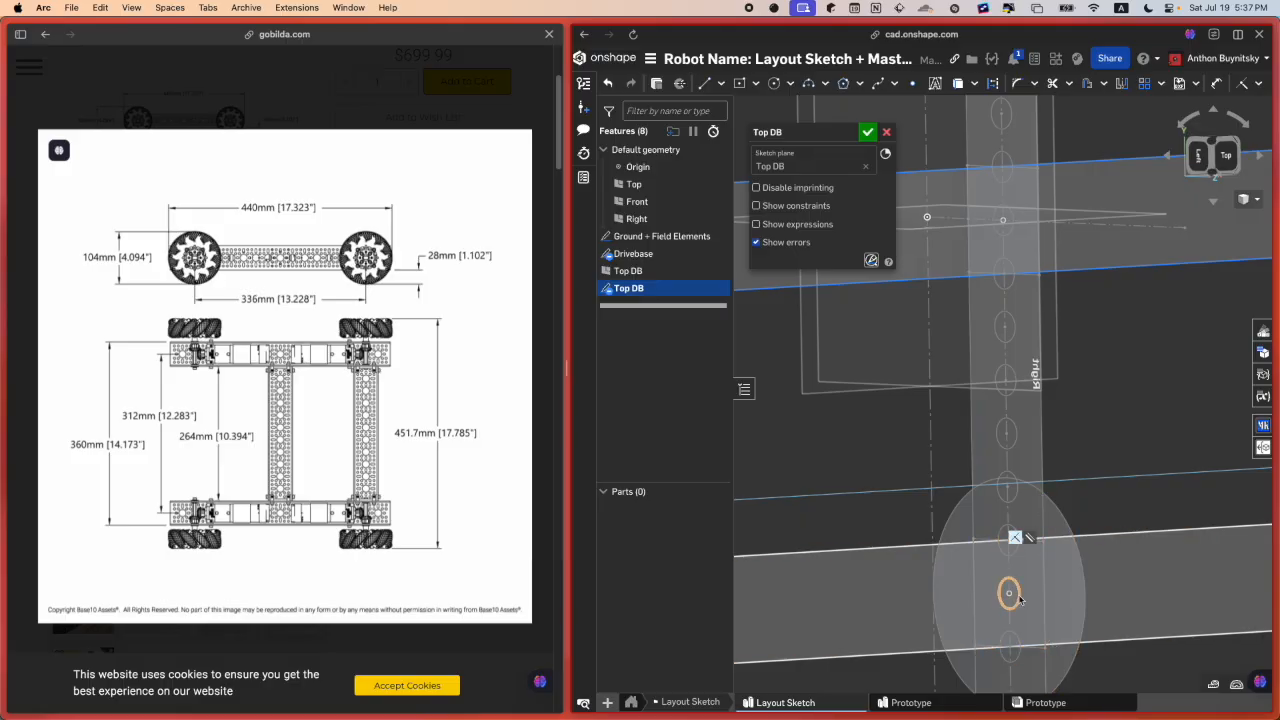
{"action": "scroll", "coordinate": [1014, 642], "scroll_direction": "down", "scroll_amount": 2}
{"action": "scroll", "coordinate": [1040, 632], "scroll_direction": "up", "scroll_amount": 1}
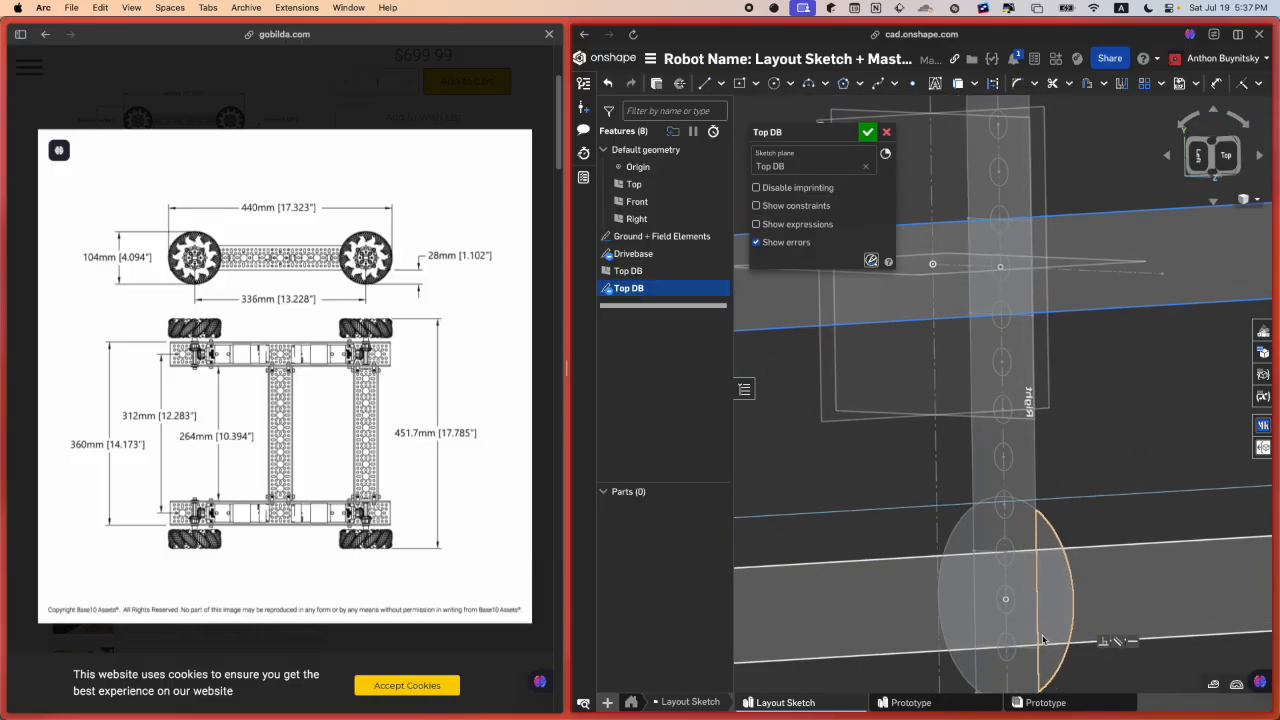
Step: Make the middle rectangle's lower edge coincident with the endpoint of the Drivebase cross line just below the center hole
{"action": "scroll", "coordinate": [1066, 474], "scroll_direction": "down", "scroll_amount": 2}
{"action": "middle_click_drag", "start_coordinate": [1064, 380], "coordinate": [1009, 479]}
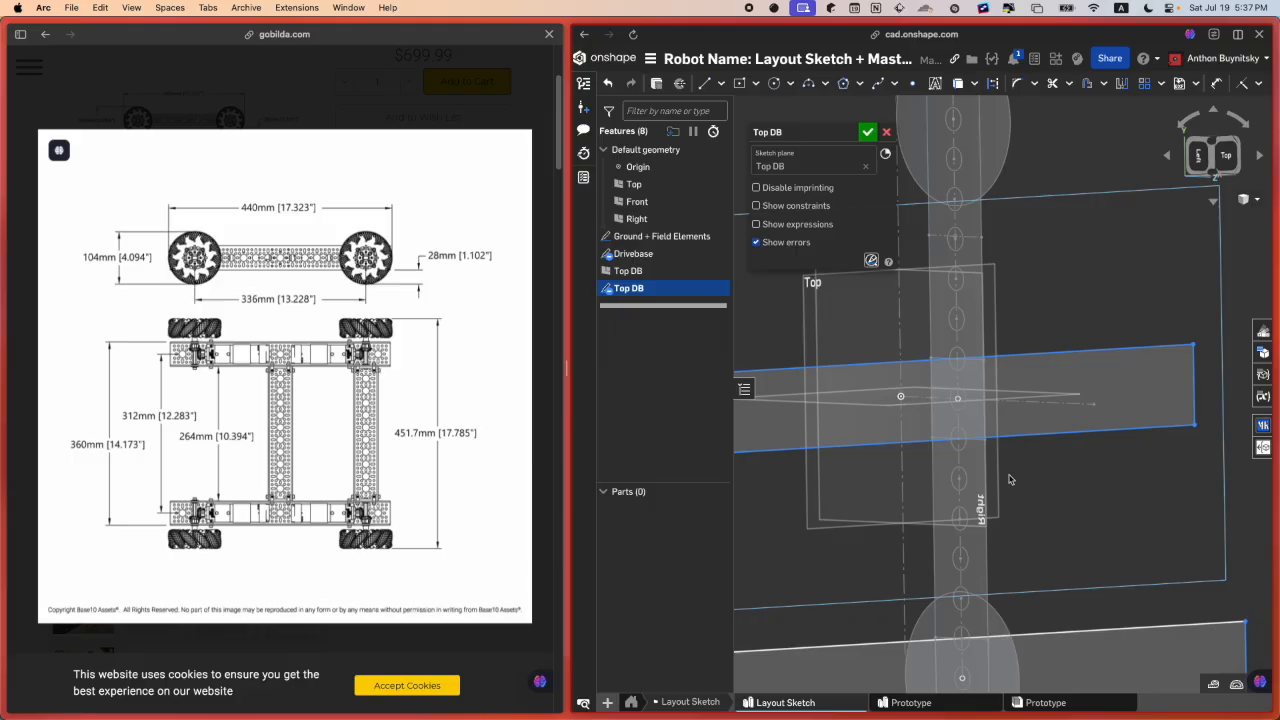
{"action": "scroll", "coordinate": [1009, 479], "scroll_direction": "up", "scroll_amount": 2}
{"action": "left_click", "coordinate": [980, 440]}
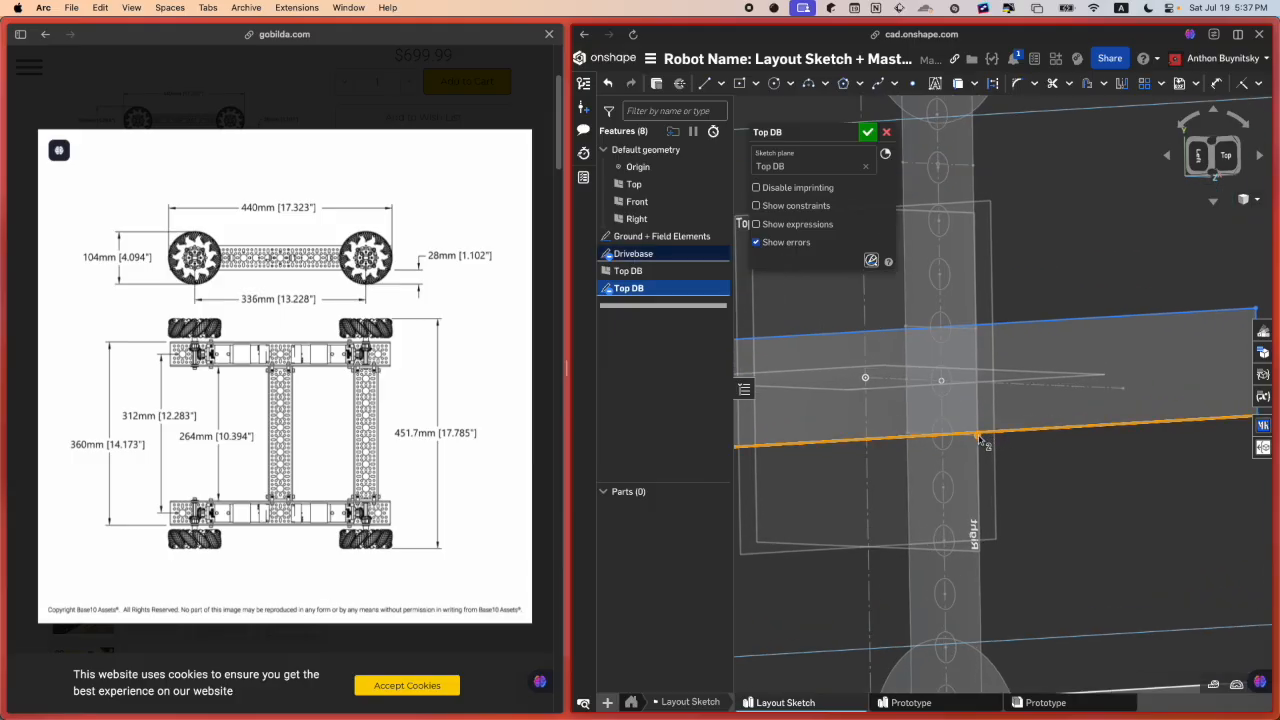
{"action": "scroll", "coordinate": [980, 445], "scroll_direction": "down", "scroll_amount": 3}
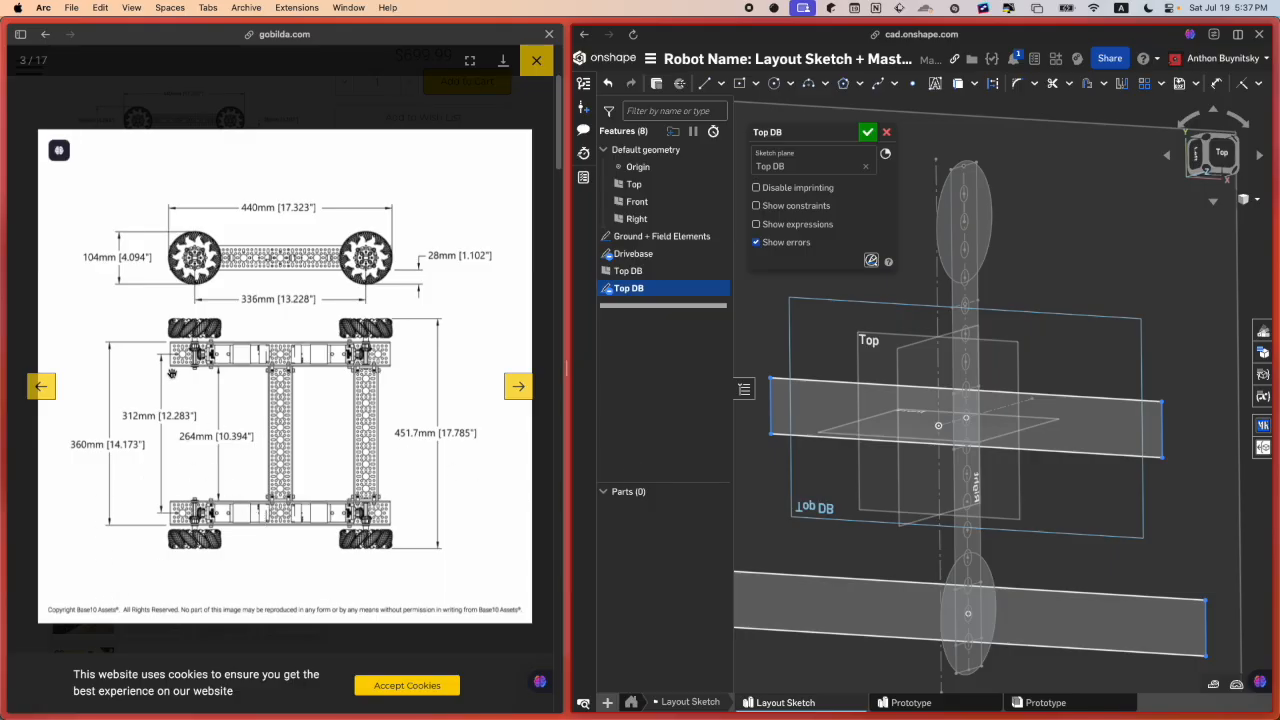
Step: Apply an Equal constraint between the long edges of the middle and lower rectangles
{"action": "scroll", "coordinate": [1208, 469], "scroll_direction": "down", "scroll_amount": 3}
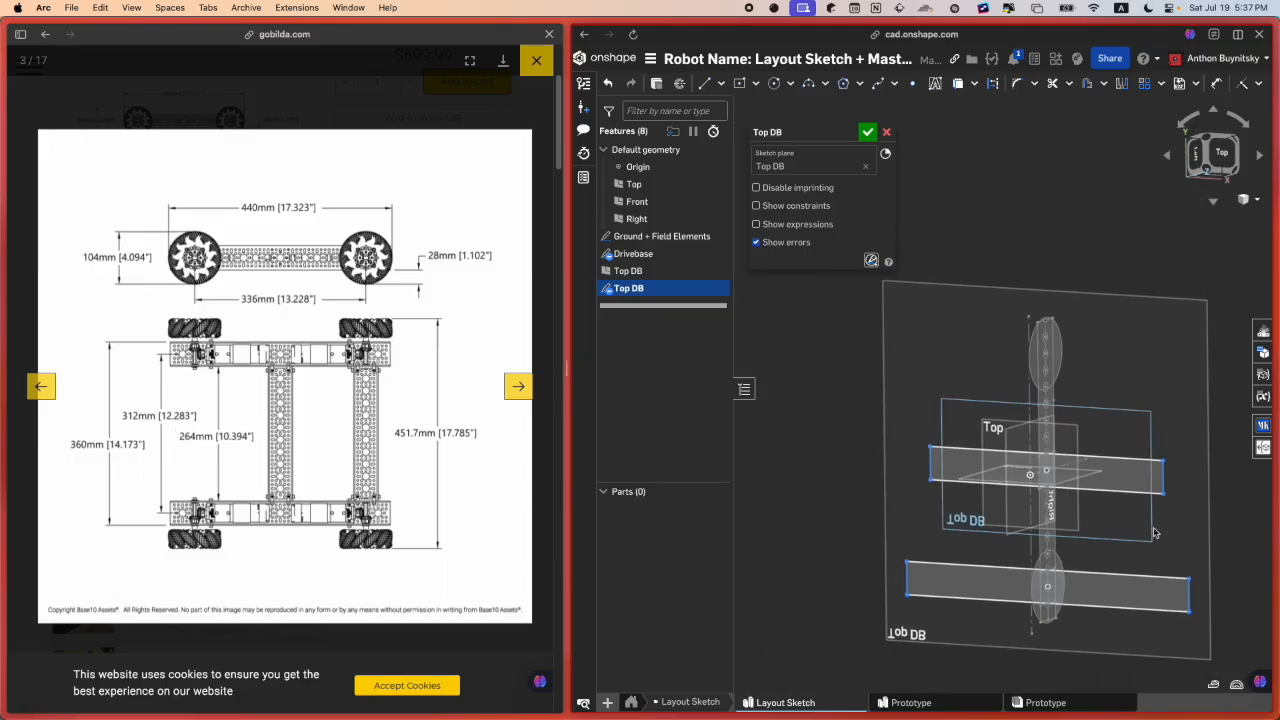
{"action": "left_click", "coordinate": [1219, 152]}
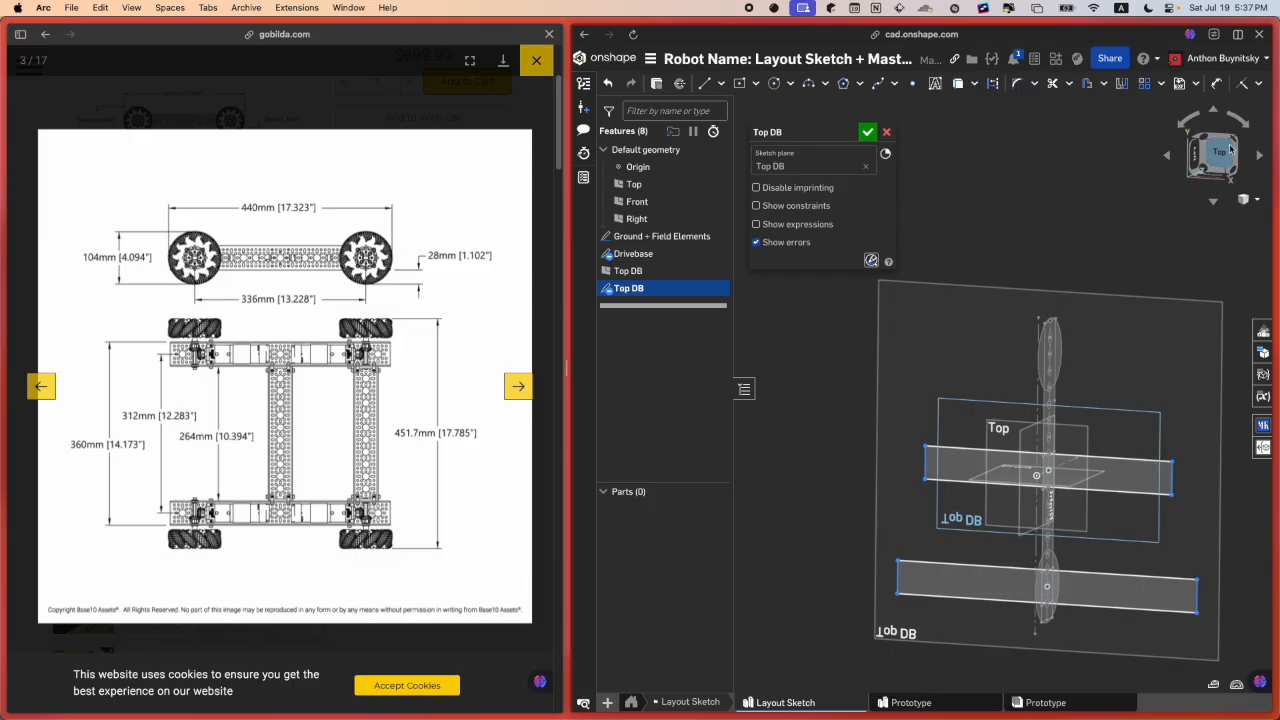
{"action": "scroll", "coordinate": [1002, 568], "scroll_direction": "down", "scroll_amount": 2}
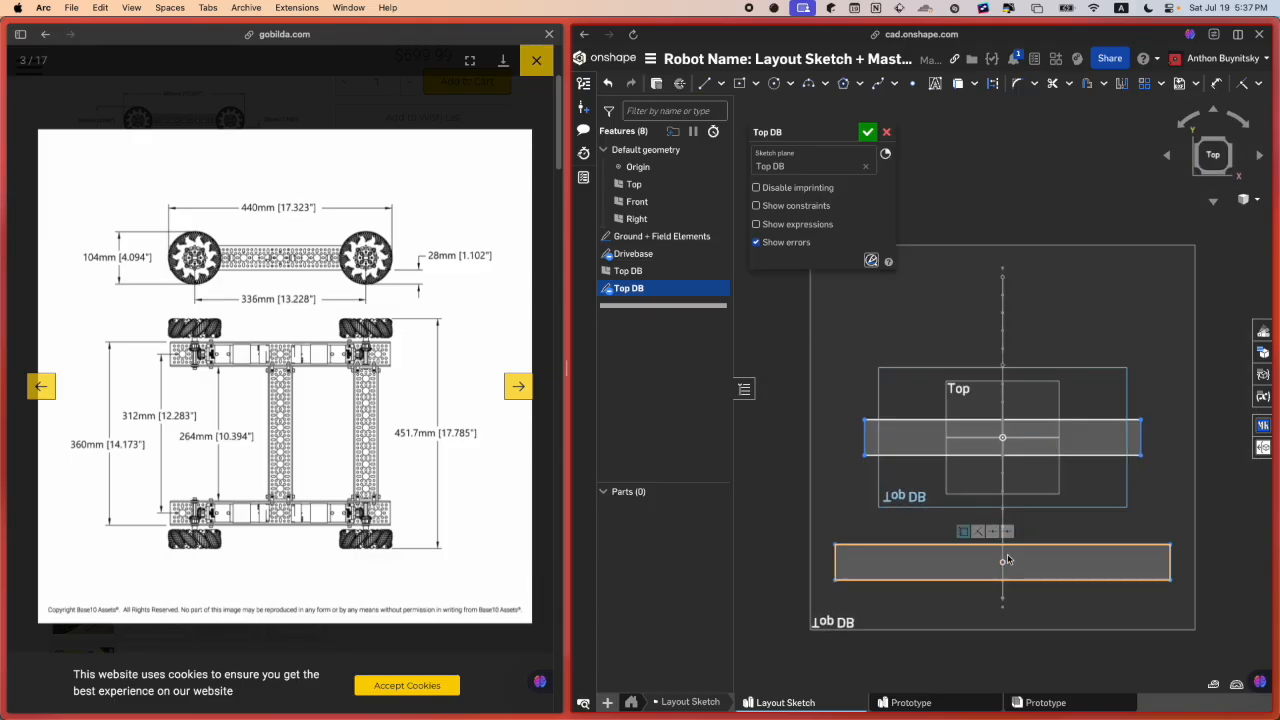
{"action": "left_click", "coordinate": [963, 455]}
{"action": "left_click", "coordinate": [975, 545]}
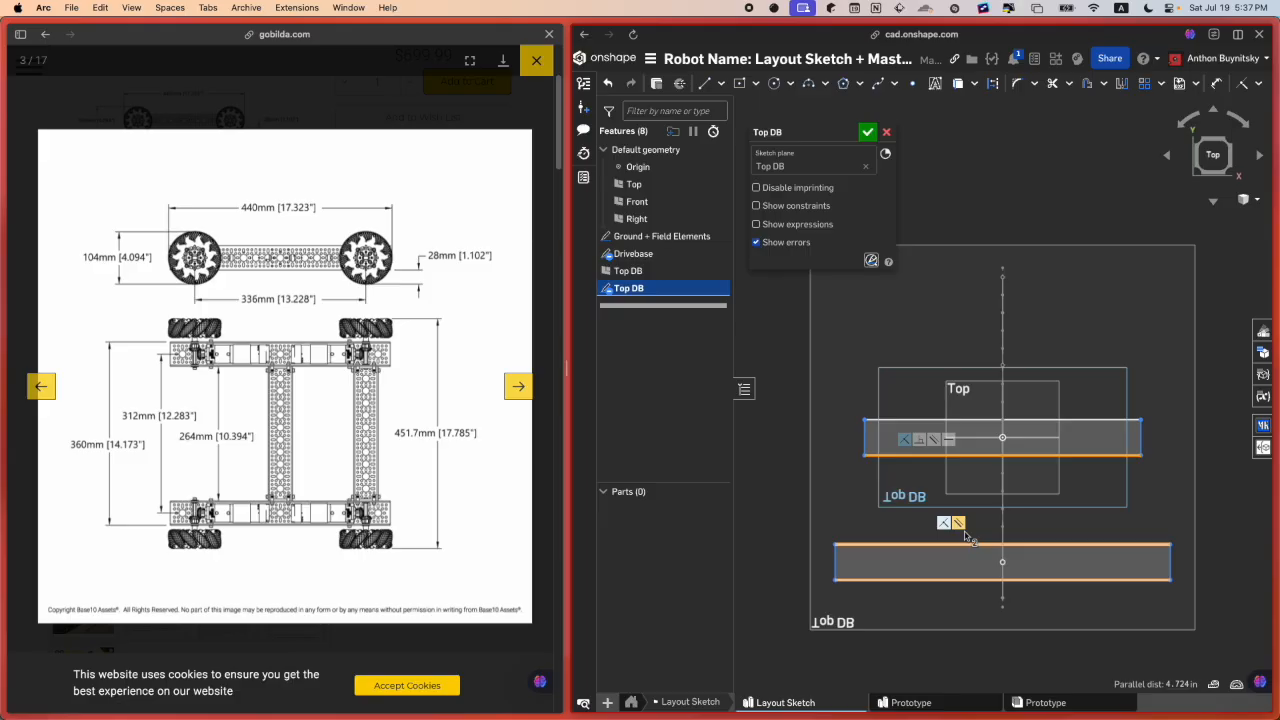
{"action": "key", "text": "e"}
Step: Dimension the length of the middle rectangle's upper edge as 264 mm
{"action": "key", "text": "d"}
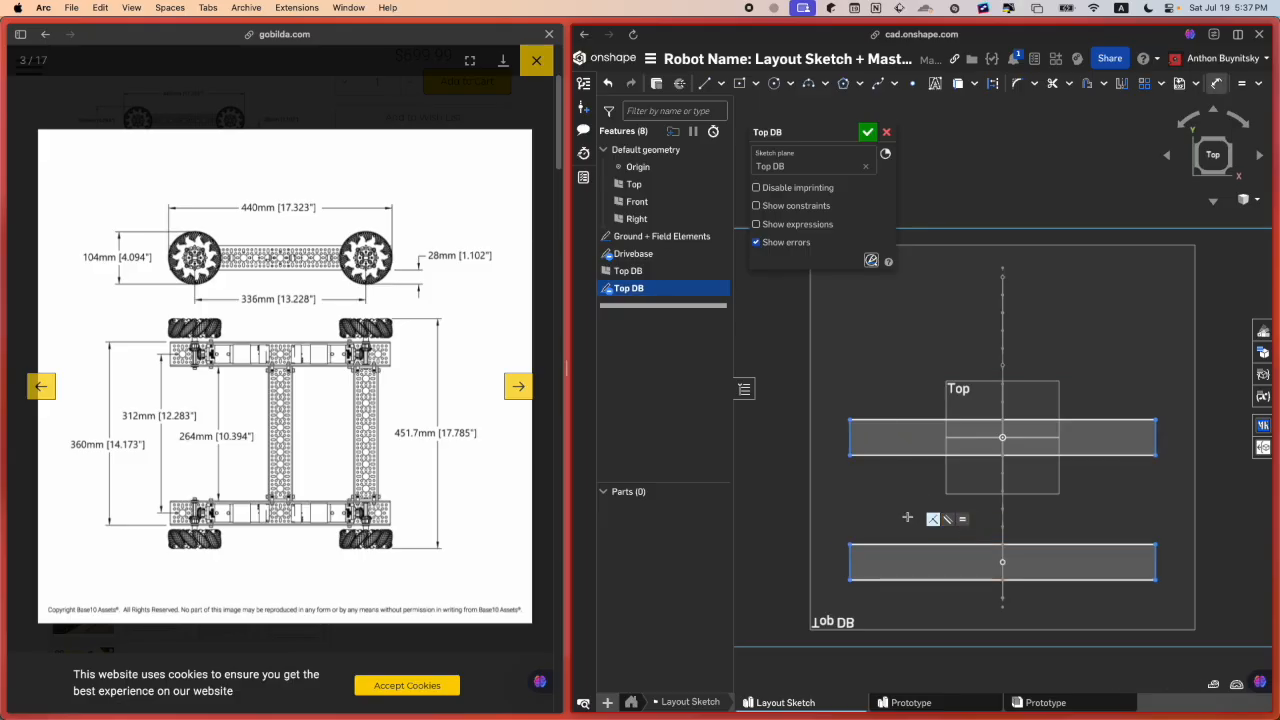
{"action": "left_click", "coordinate": [887, 420]}
{"action": "left_click", "coordinate": [903, 350]}
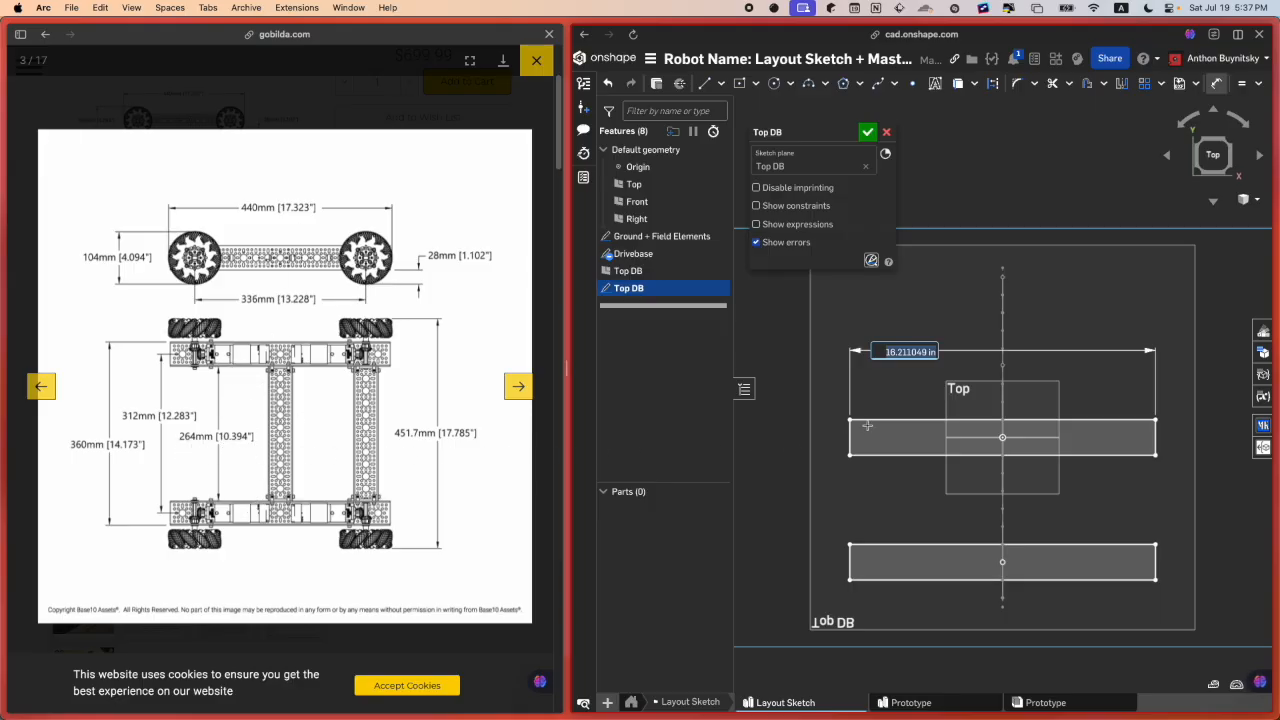
{"action": "type", "text": "164"}
{"action": "type", "text": "mm"}
{"action": "key", "text": "Return"}
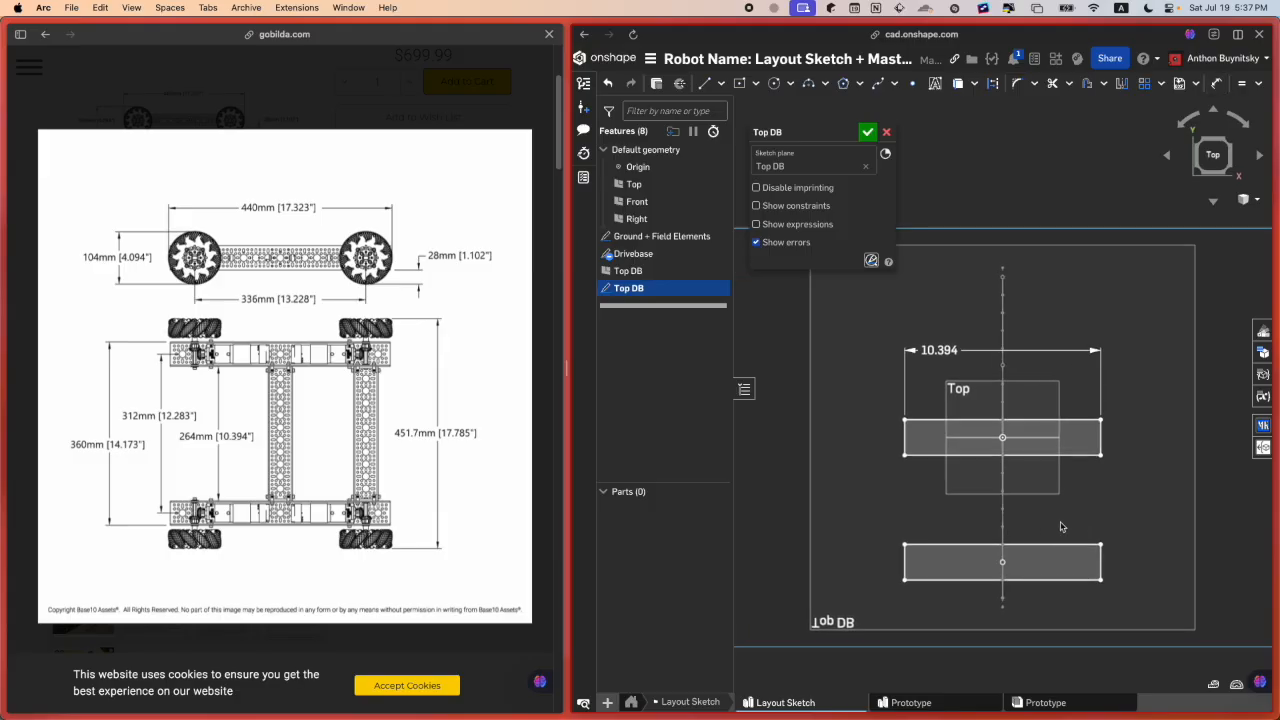
{"action": "left_click", "coordinate": [988, 567]}
{"action": "key", "text": "g"}
{"action": "left_click", "coordinate": [904, 579]}
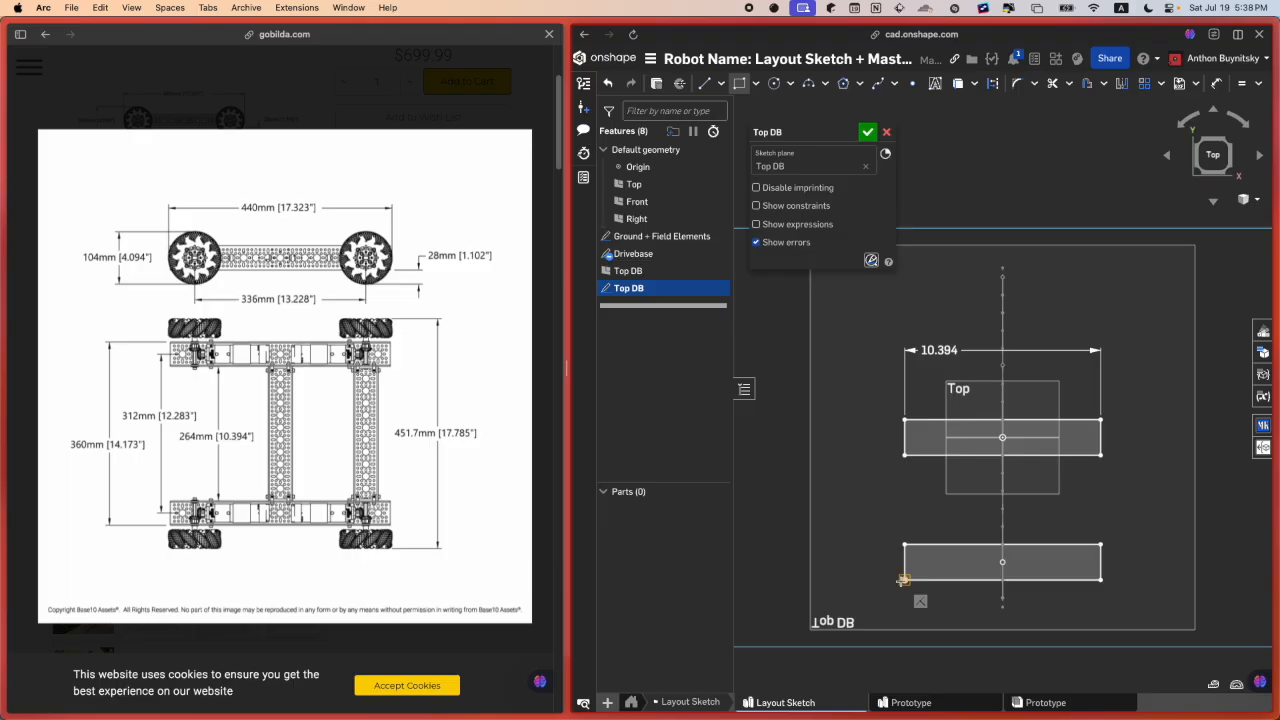
{"action": "key", "text": "Escape"}
Step: Draw a vertical rectangle about 17 in long outward from the crossbars' left ends, its ends level with the Drivebase centerline's two outer endpoints
{"action": "scroll", "coordinate": [966, 600], "scroll_direction": "up", "scroll_amount": 3}
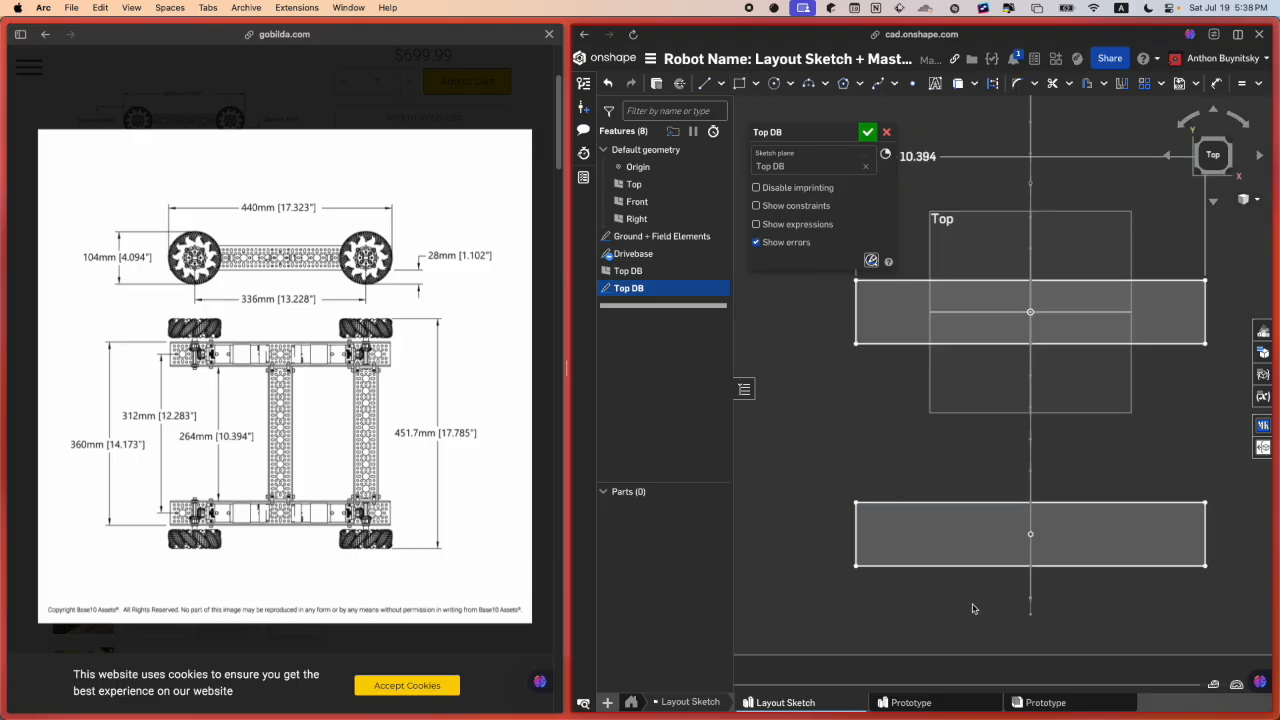
{"action": "scroll", "coordinate": [1007, 624], "scroll_direction": "down", "scroll_amount": 2}
{"action": "right_click_drag", "start_coordinate": [1010, 625], "coordinate": [1023, 579]}
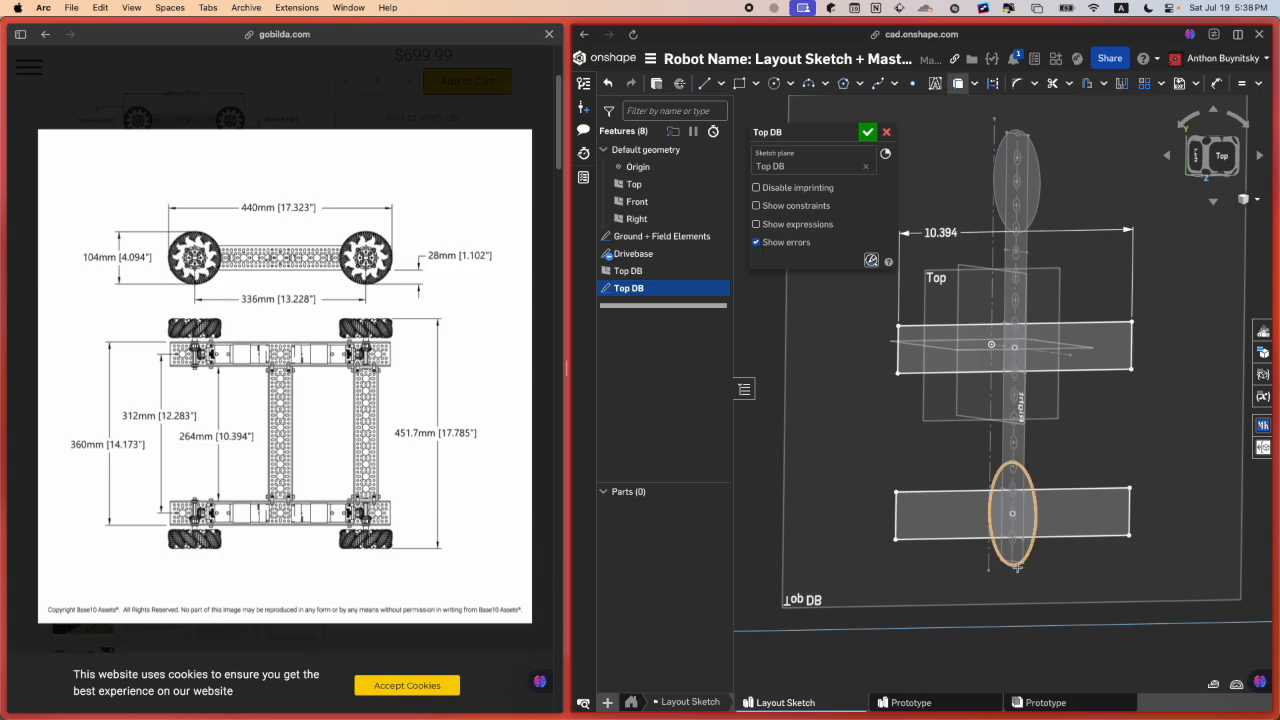
{"action": "scroll", "coordinate": [1012, 562], "scroll_direction": "up", "scroll_amount": 2}
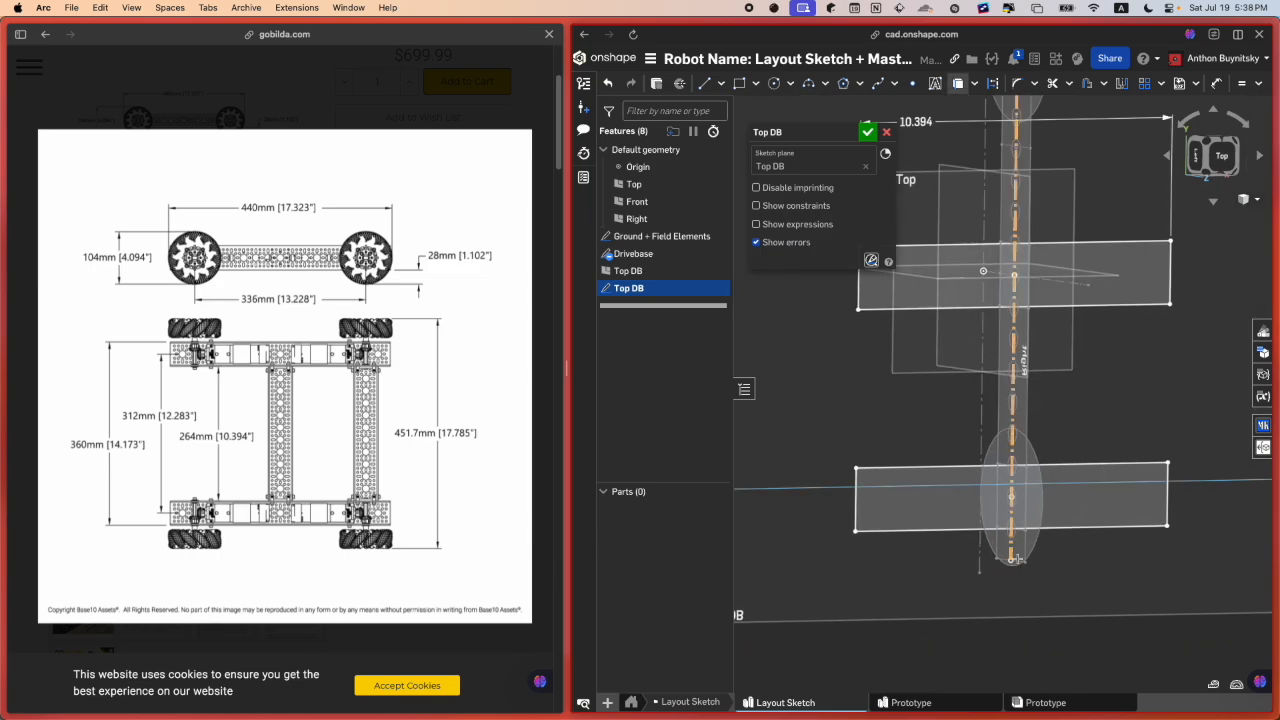
{"action": "scroll", "coordinate": [1013, 592], "scroll_direction": "down", "scroll_amount": 2}
{"action": "middle_click_drag", "start_coordinate": [991, 272], "coordinate": [994, 393]}
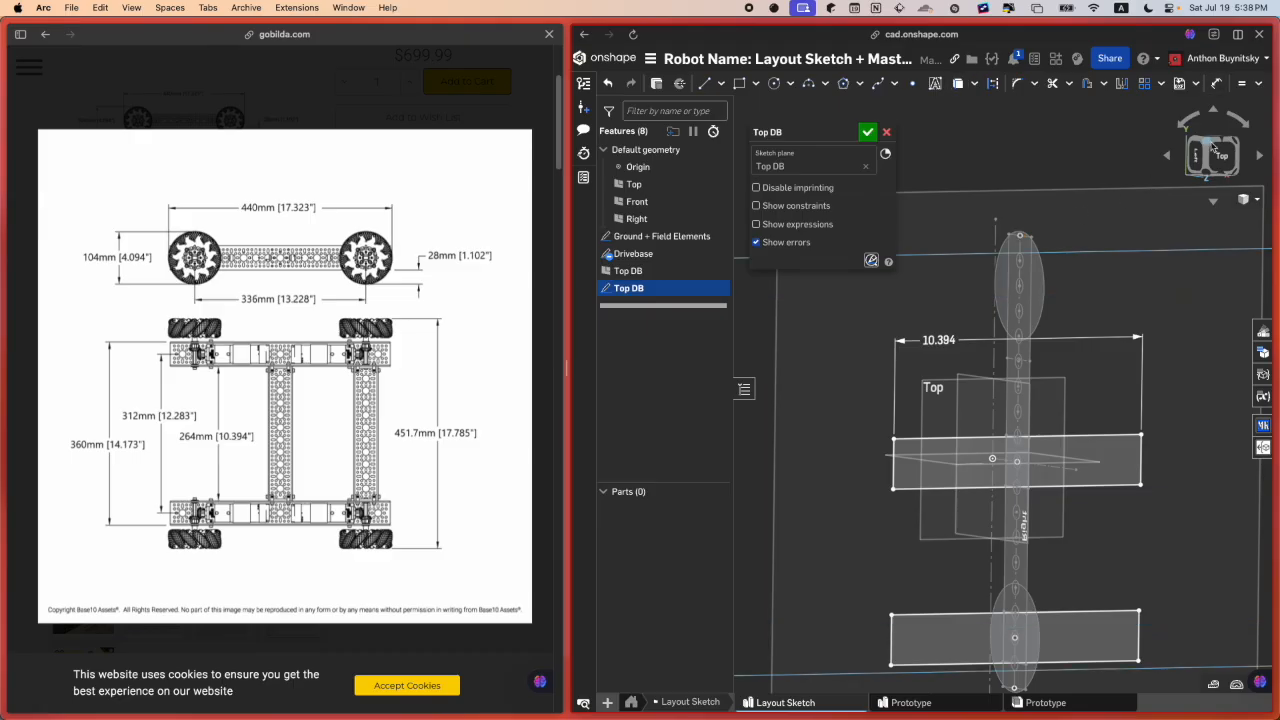
{"action": "left_click", "coordinate": [1213, 150]}
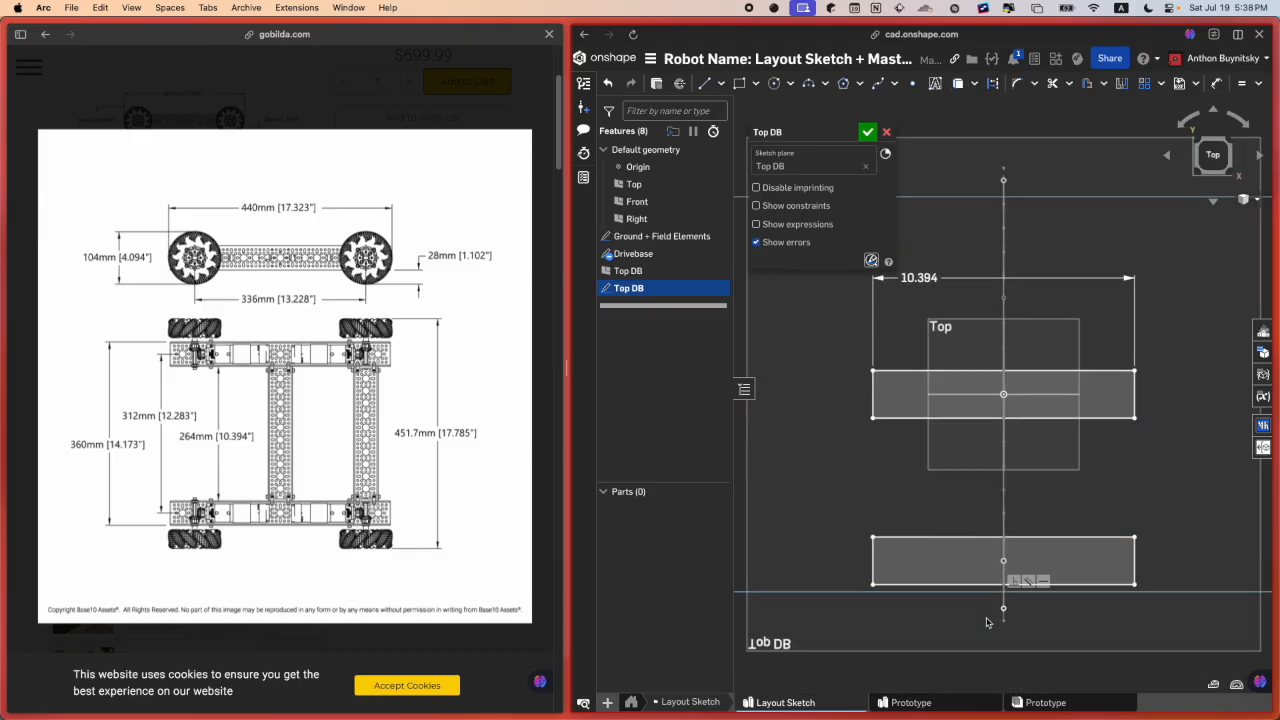
{"action": "key", "text": "g"}
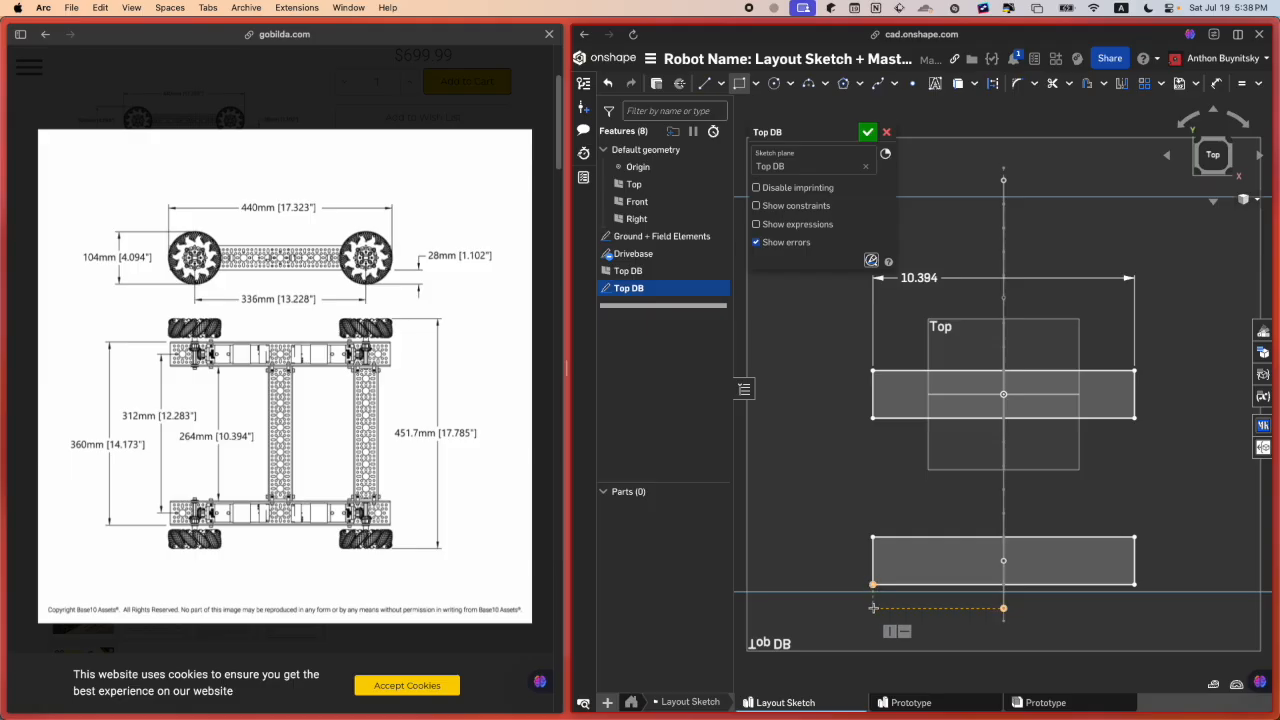
{"action": "left_click", "coordinate": [873, 608]}
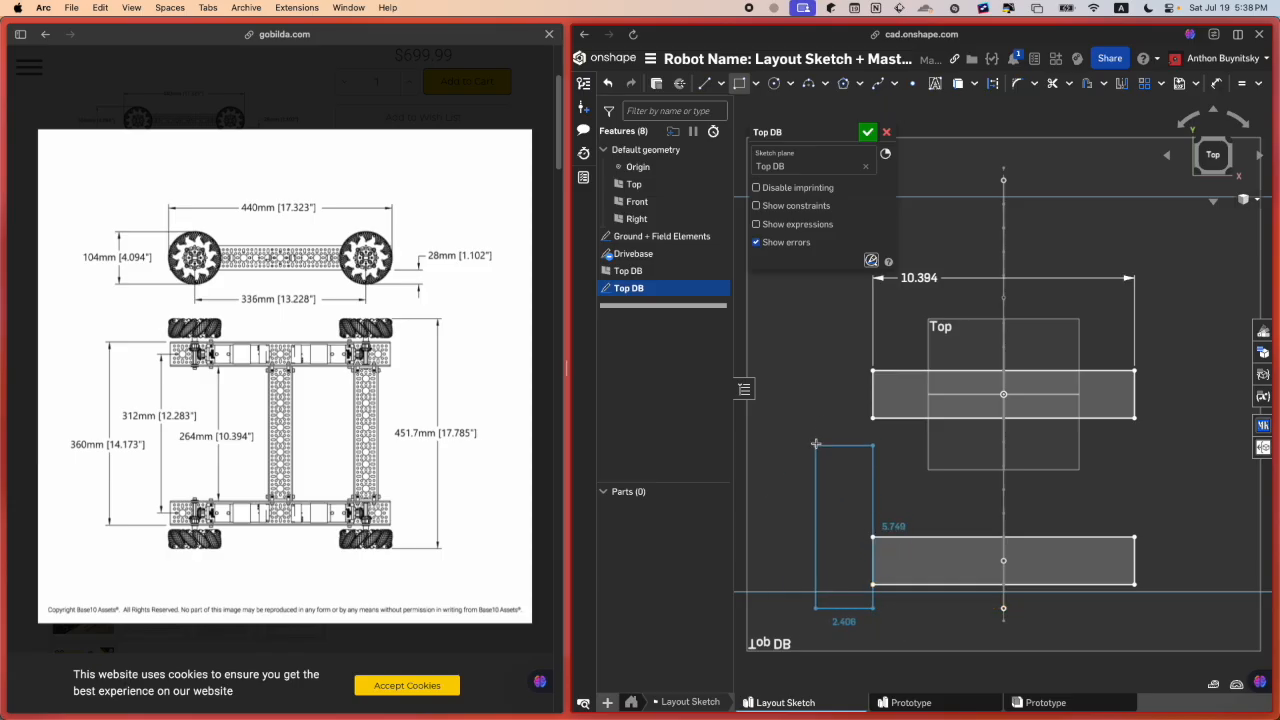
{"action": "middle_click_drag", "start_coordinate": [824, 399], "coordinate": [837, 514]}
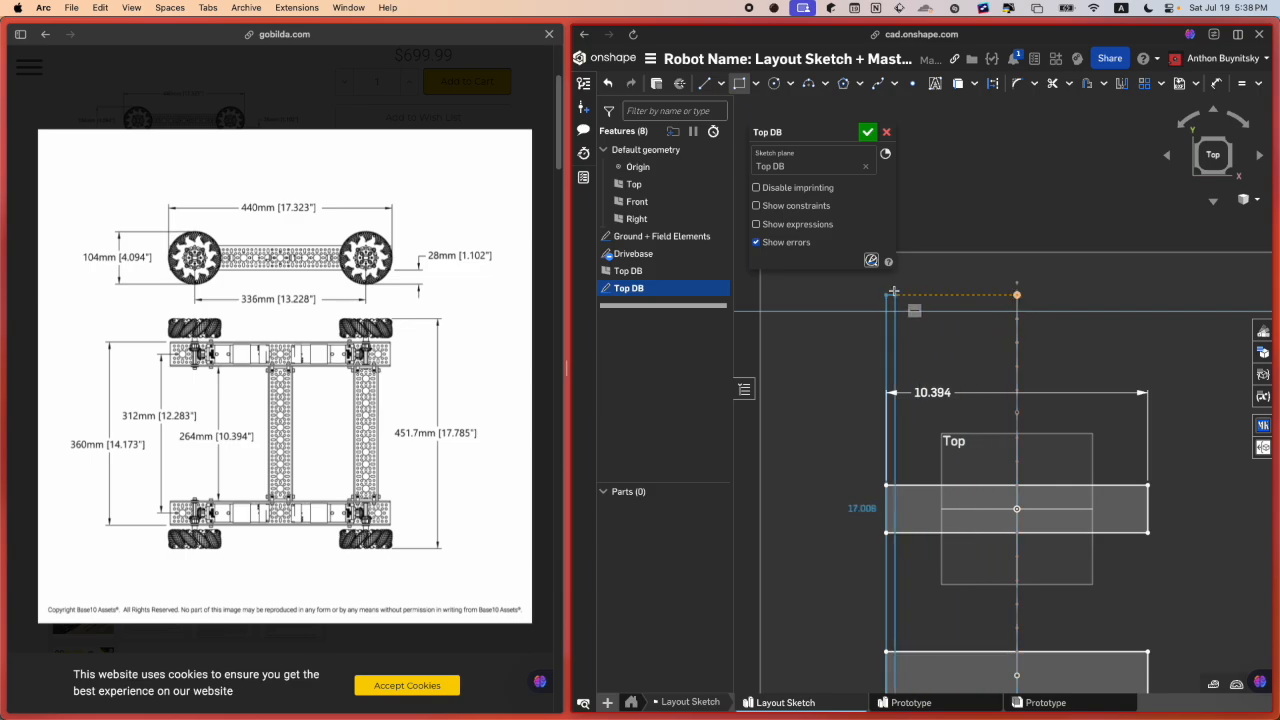
{"action": "left_click", "coordinate": [821, 295]}
{"action": "key", "text": "Escape"}
{"action": "scroll", "coordinate": [856, 313], "scroll_direction": "down", "scroll_amount": 5}
{"action": "scroll", "coordinate": [856, 313], "scroll_direction": "up", "scroll_amount": 3}
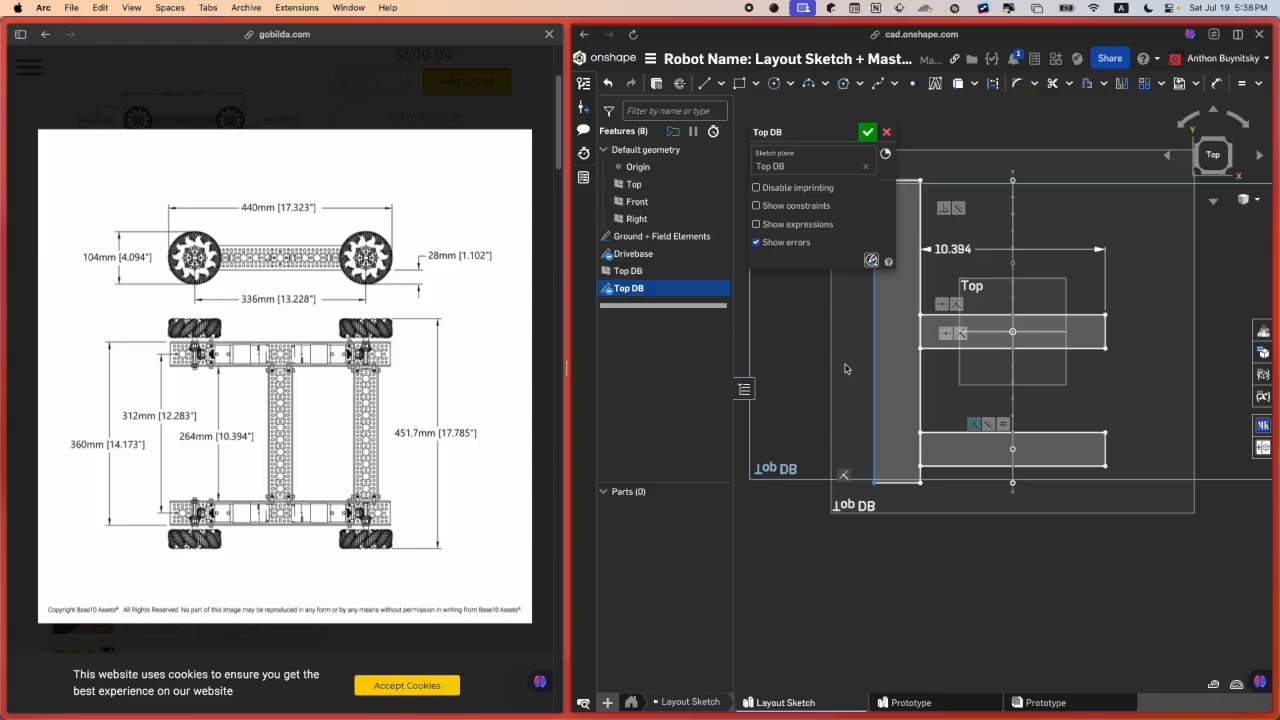
Step: Dimension the upper short edge of the vertical side rectangle
{"action": "left_click", "coordinate": [919, 380]}
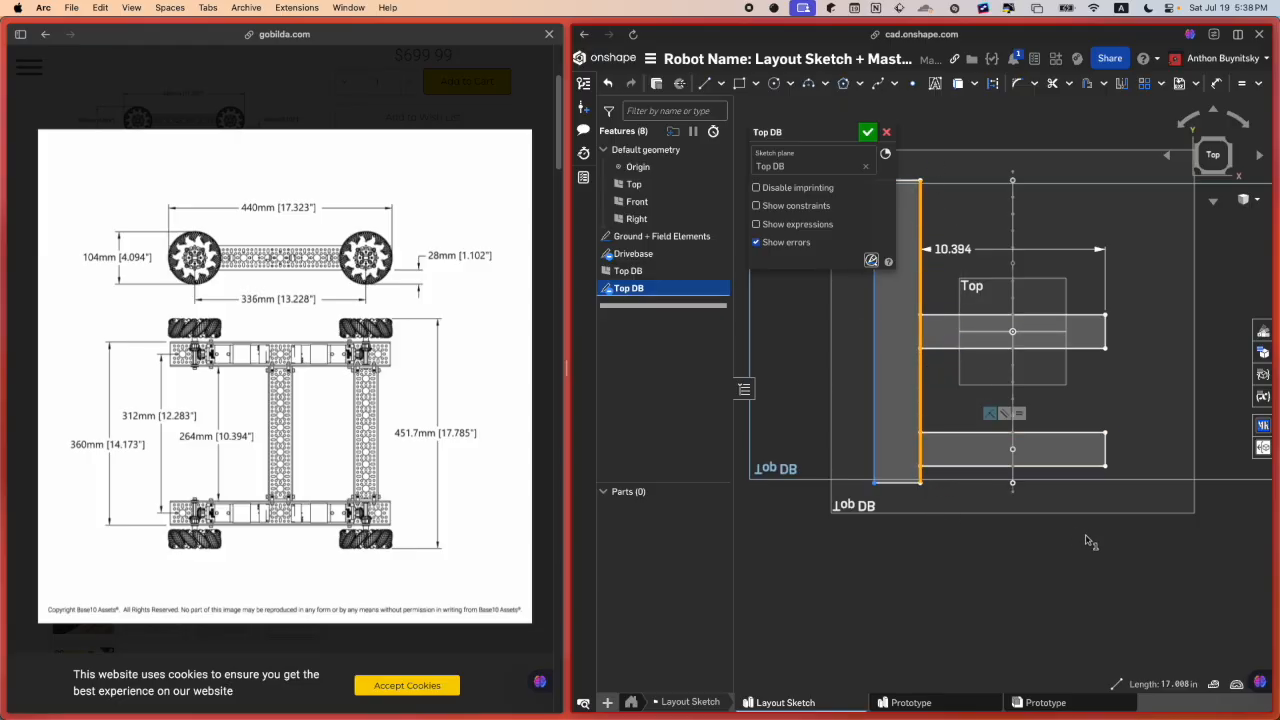
{"action": "right_click_drag", "start_coordinate": [1025, 387], "coordinate": [1042, 378]}
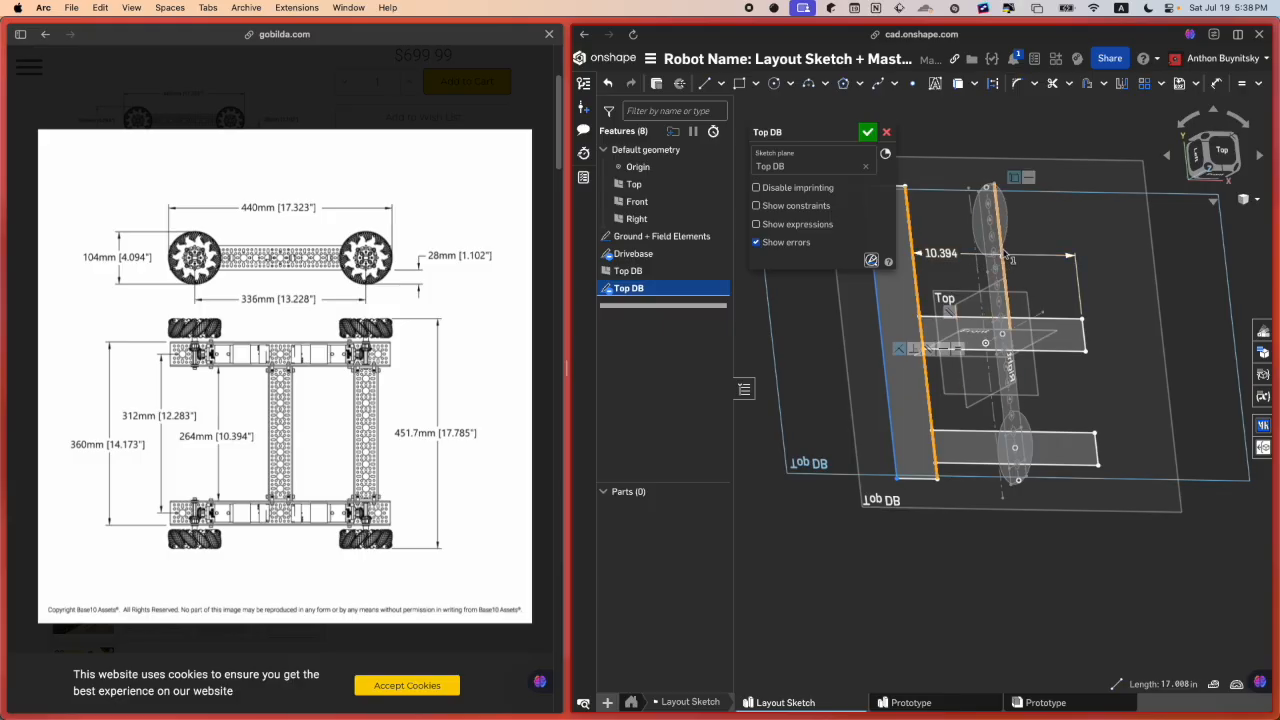
{"action": "left_click", "coordinate": [1220, 155]}
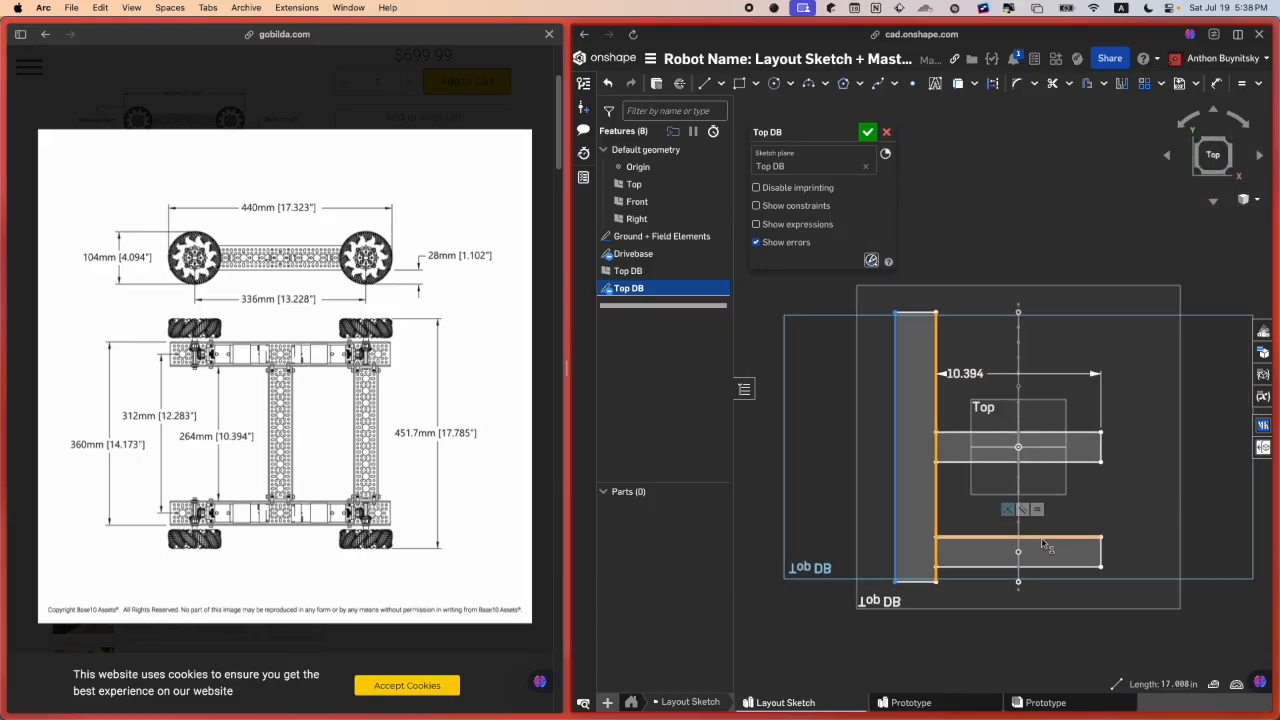
{"action": "left_click", "coordinate": [942, 280]}
{"action": "key", "text": "d"}
{"action": "left_click", "coordinate": [918, 314]}
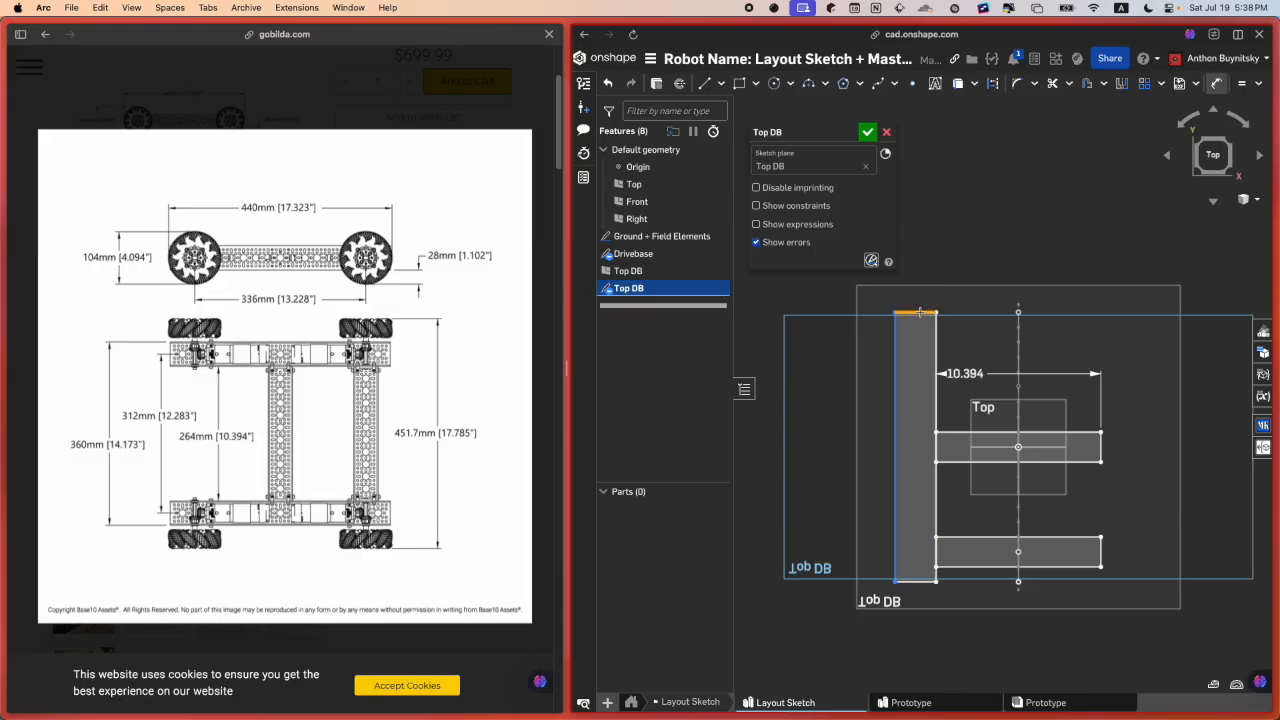
Step: Try a 48 mm width dimension on the vertical side rail, and delete that dimension
{"action": "left_click", "coordinate": [927, 282]}
{"action": "type", "text": "48mm"}
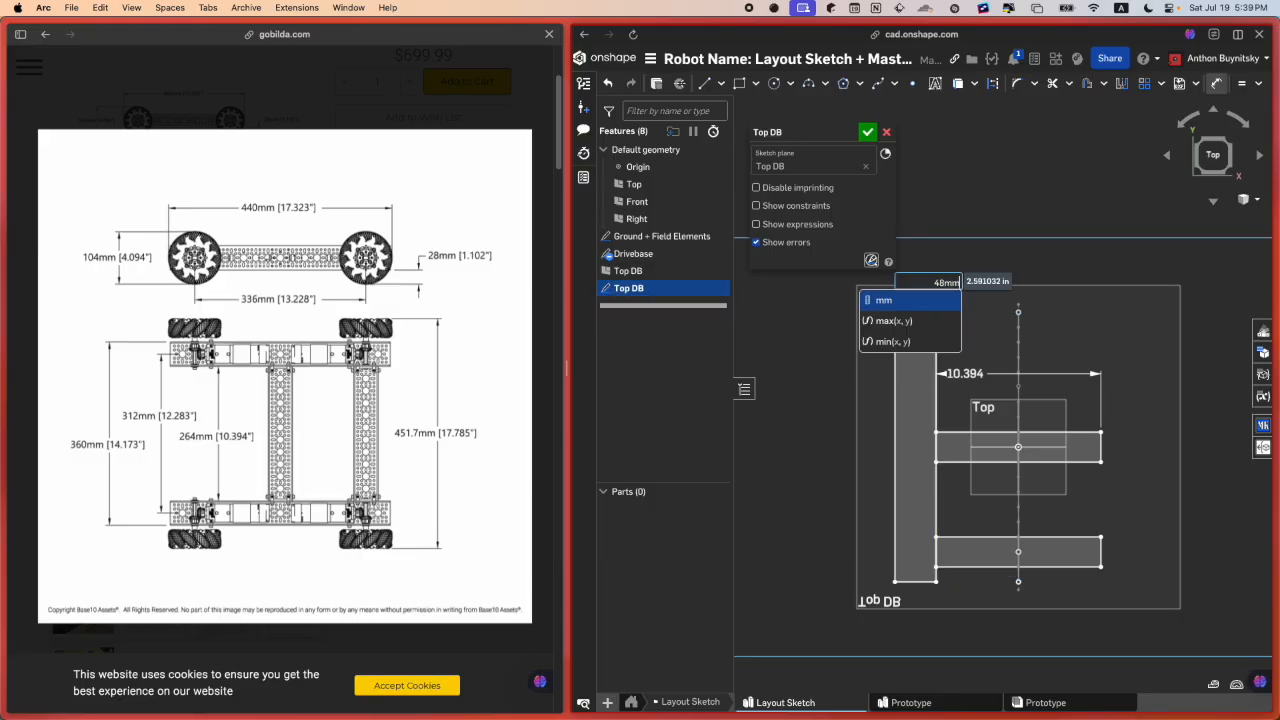
{"action": "key", "text": "Return"}
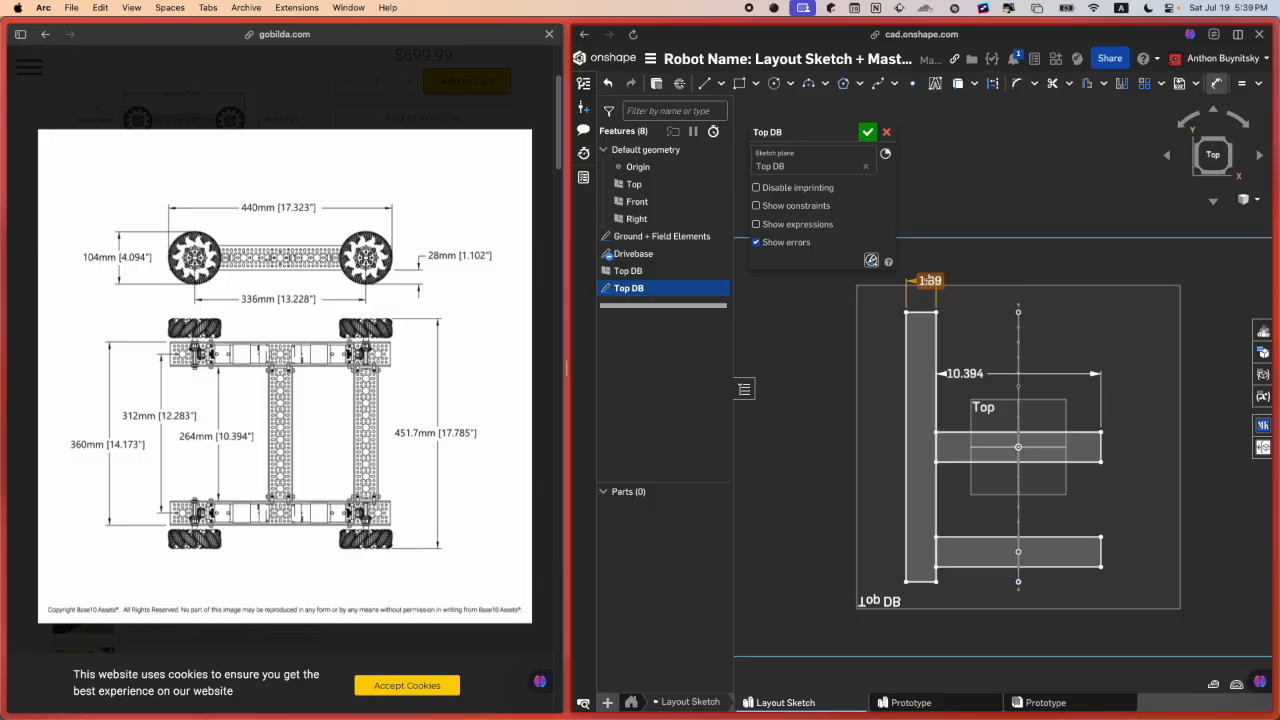
{"action": "key", "text": "Delete"}
{"action": "key", "text": "Escape"}
Step: Constrain the side rail's short end edge equal to the end edge of the upper cross channel
{"action": "left_click", "coordinate": [923, 312]}
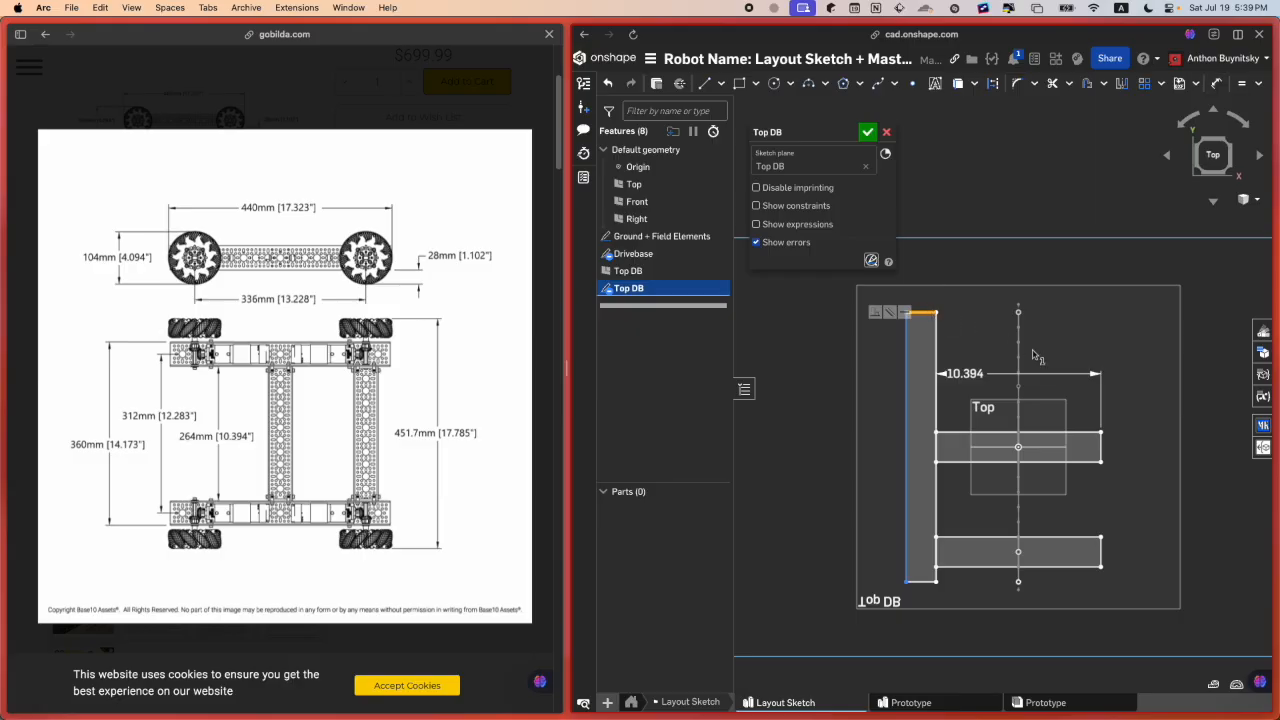
{"action": "left_click", "coordinate": [1099, 447]}
{"action": "key", "text": "e"}
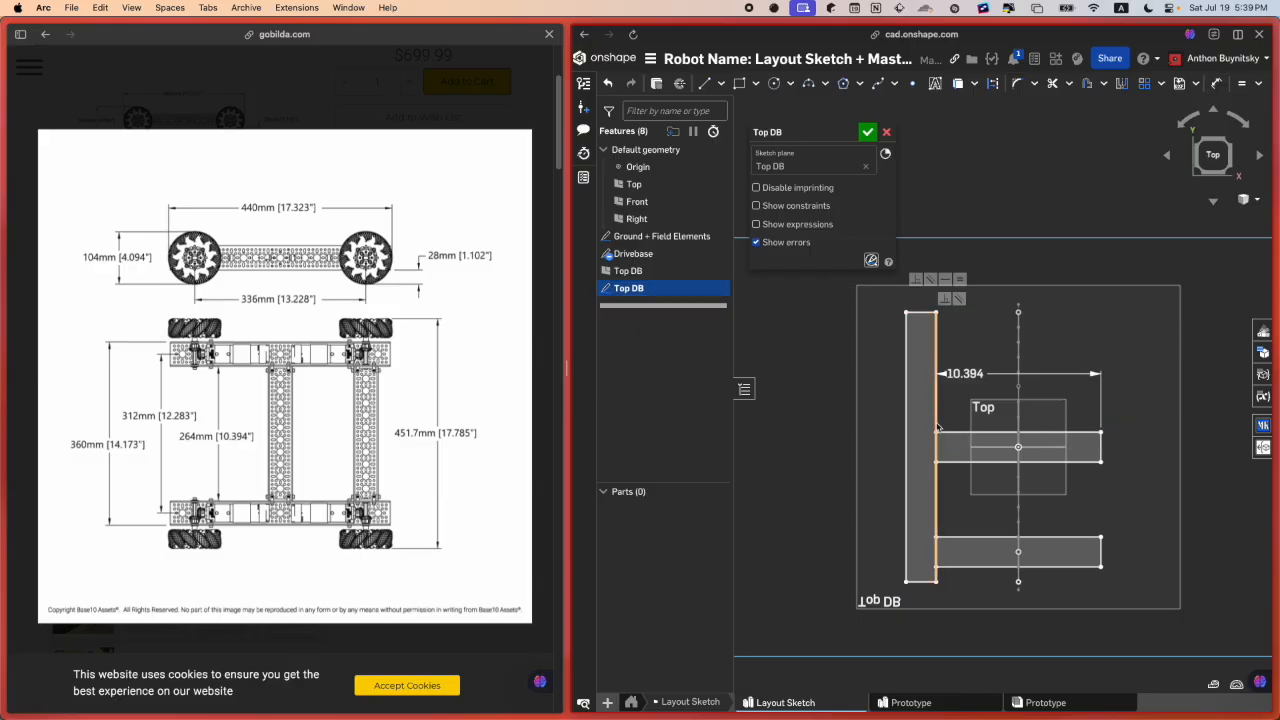
Step: Mirror the four edges of the side rail across the vertical centre line to create the opposite rail
{"action": "middle_click_drag", "start_coordinate": [1010, 505], "coordinate": [967, 496]}
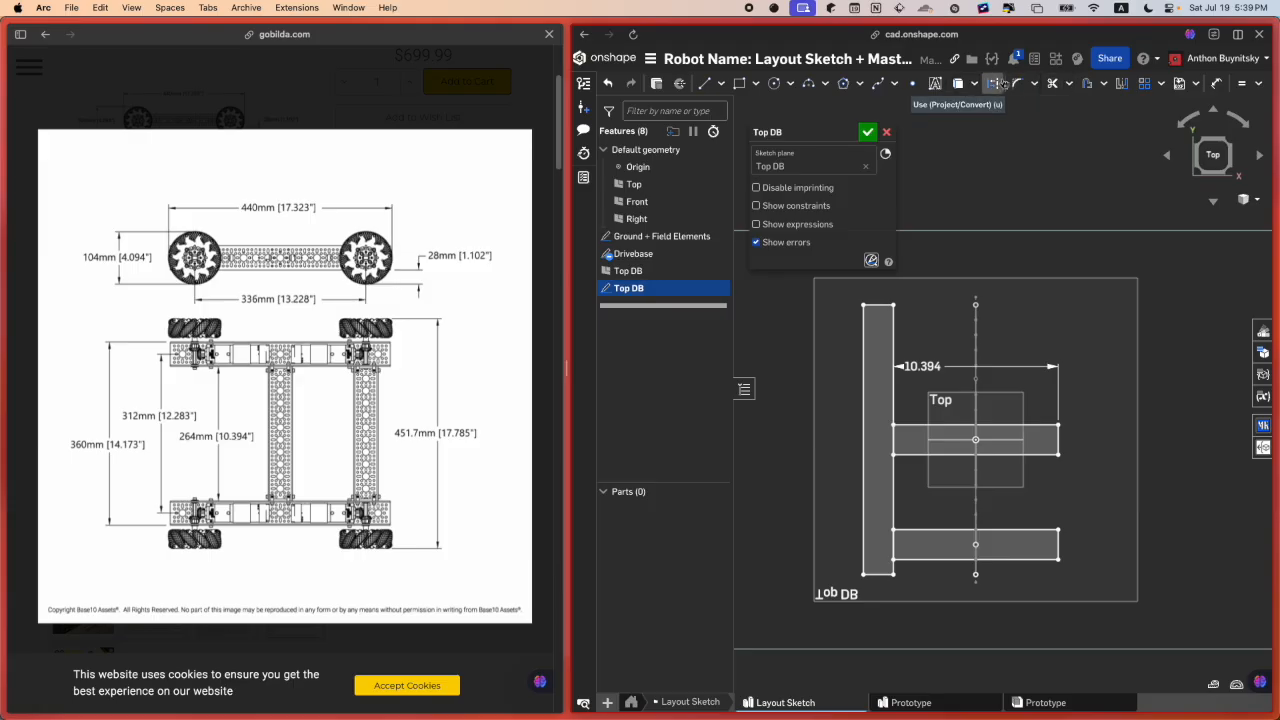
{"action": "left_click", "coordinate": [1121, 84]}
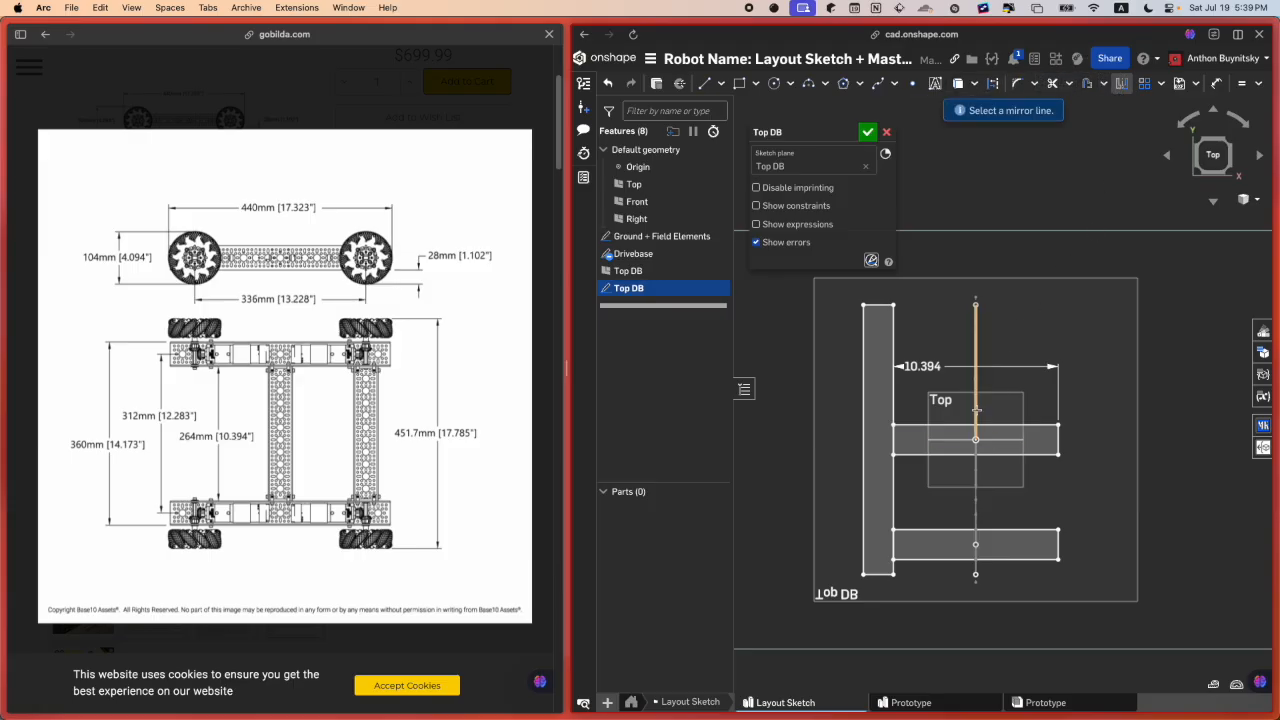
{"action": "right_click_drag", "start_coordinate": [980, 388], "coordinate": [1017, 395]}
{"action": "left_click", "coordinate": [982, 388]}
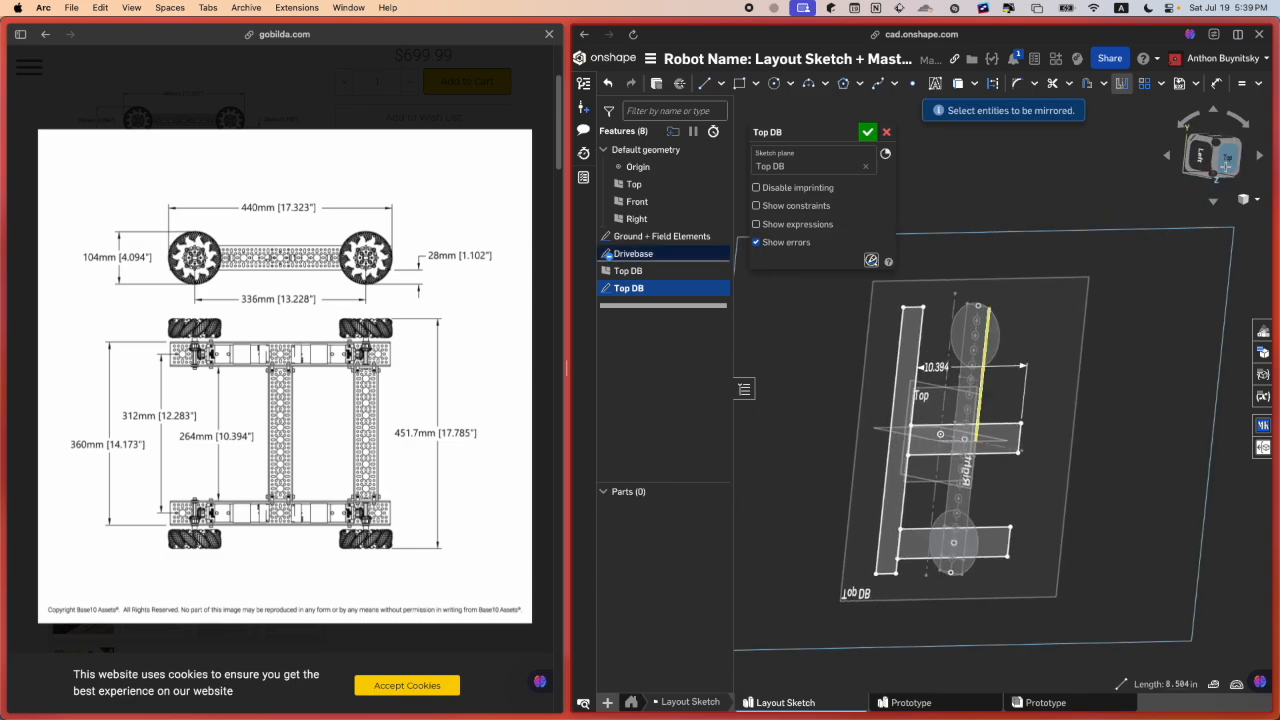
{"action": "left_click", "coordinate": [1226, 160]}
{"action": "scroll", "coordinate": [944, 585], "scroll_direction": "down", "scroll_amount": 3}
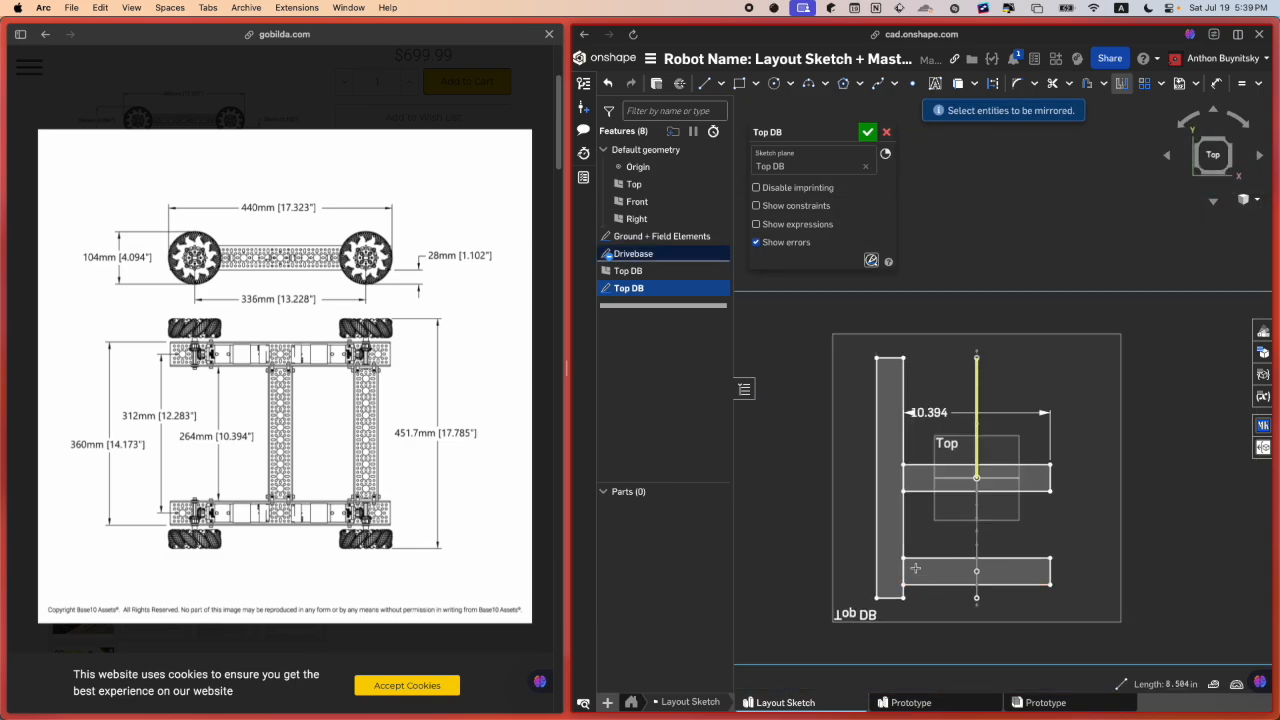
{"action": "left_click", "coordinate": [903, 517]}
{"action": "left_click", "coordinate": [891, 600]}
{"action": "left_click", "coordinate": [877, 450]}
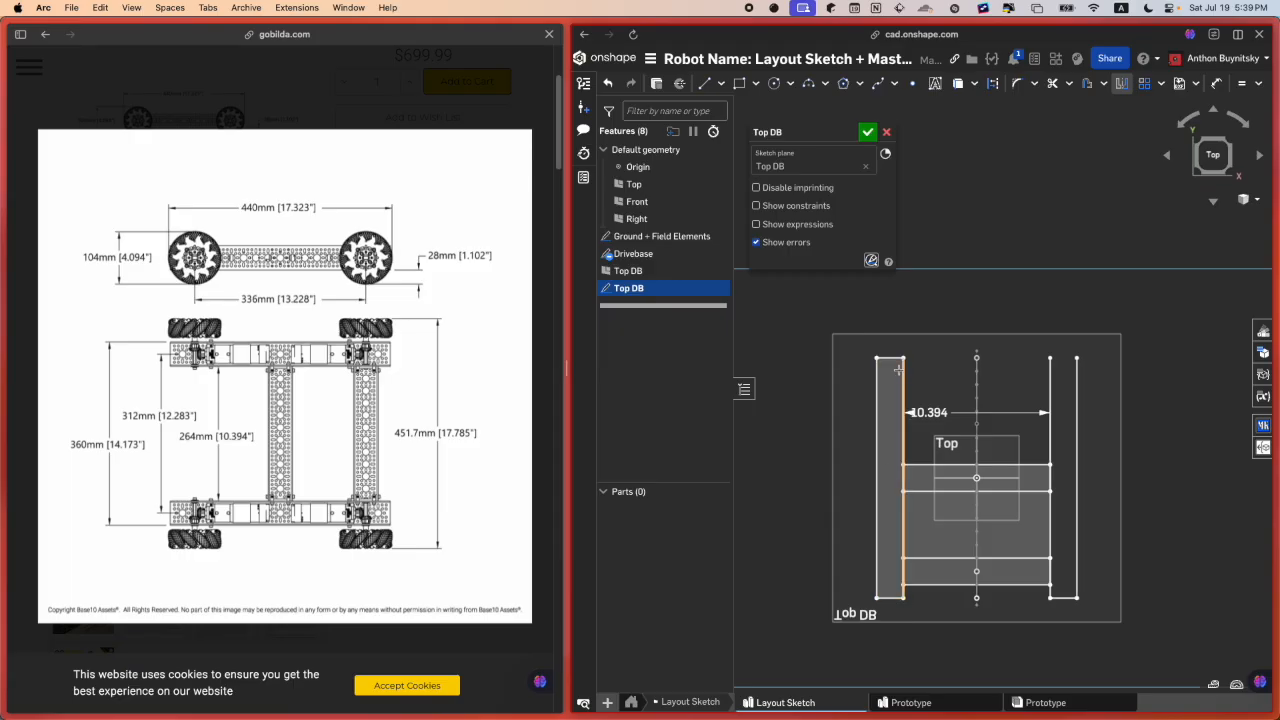
{"action": "left_click", "coordinate": [893, 358]}
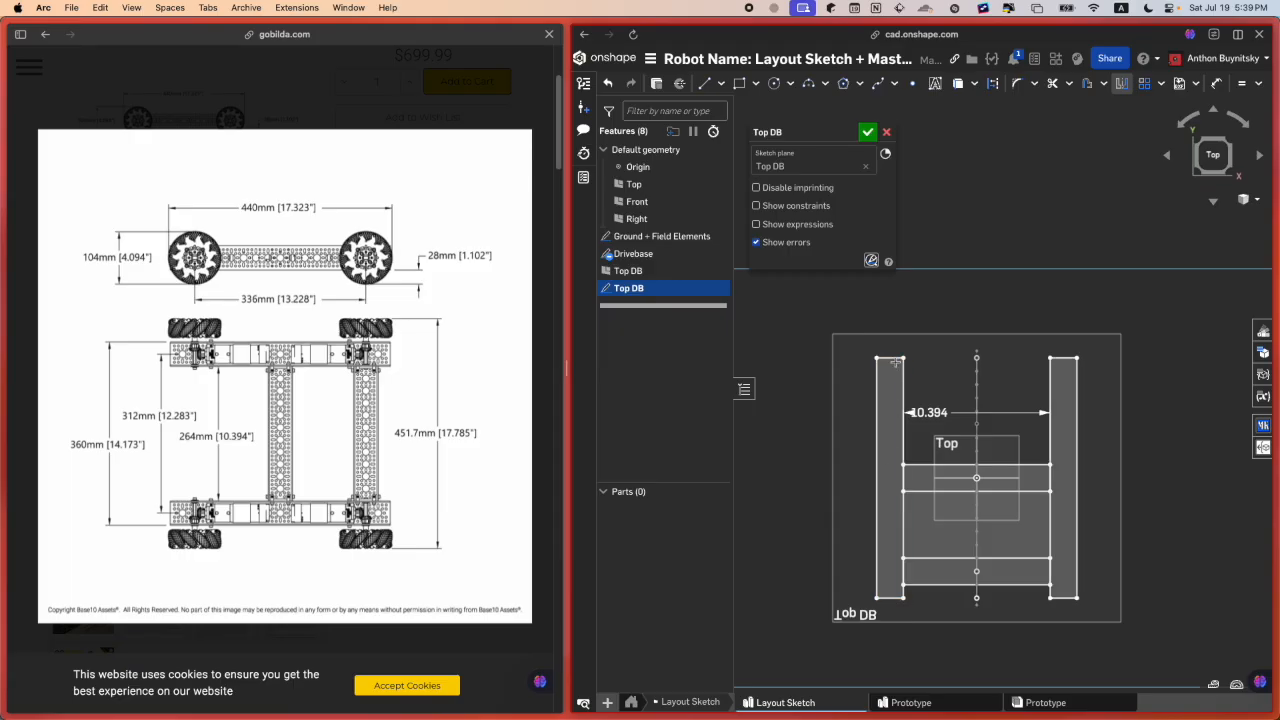
{"action": "key", "text": "d"}
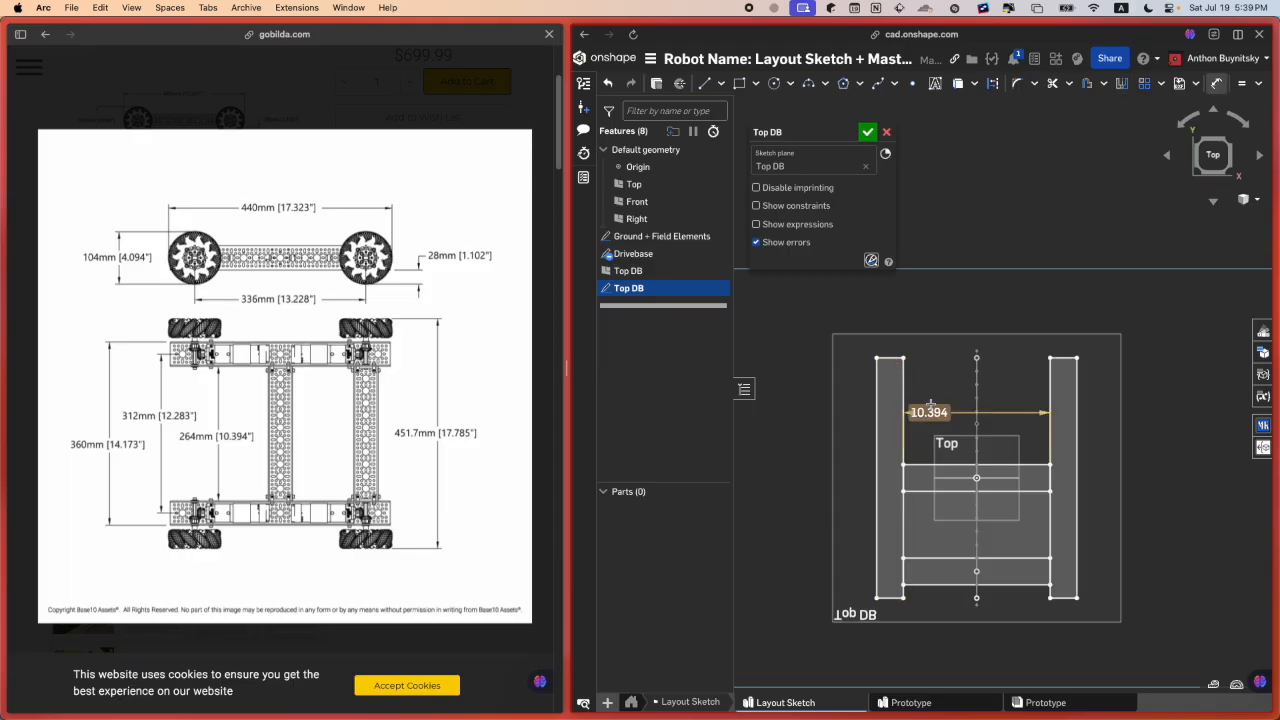
{"action": "key", "text": "Escape"}
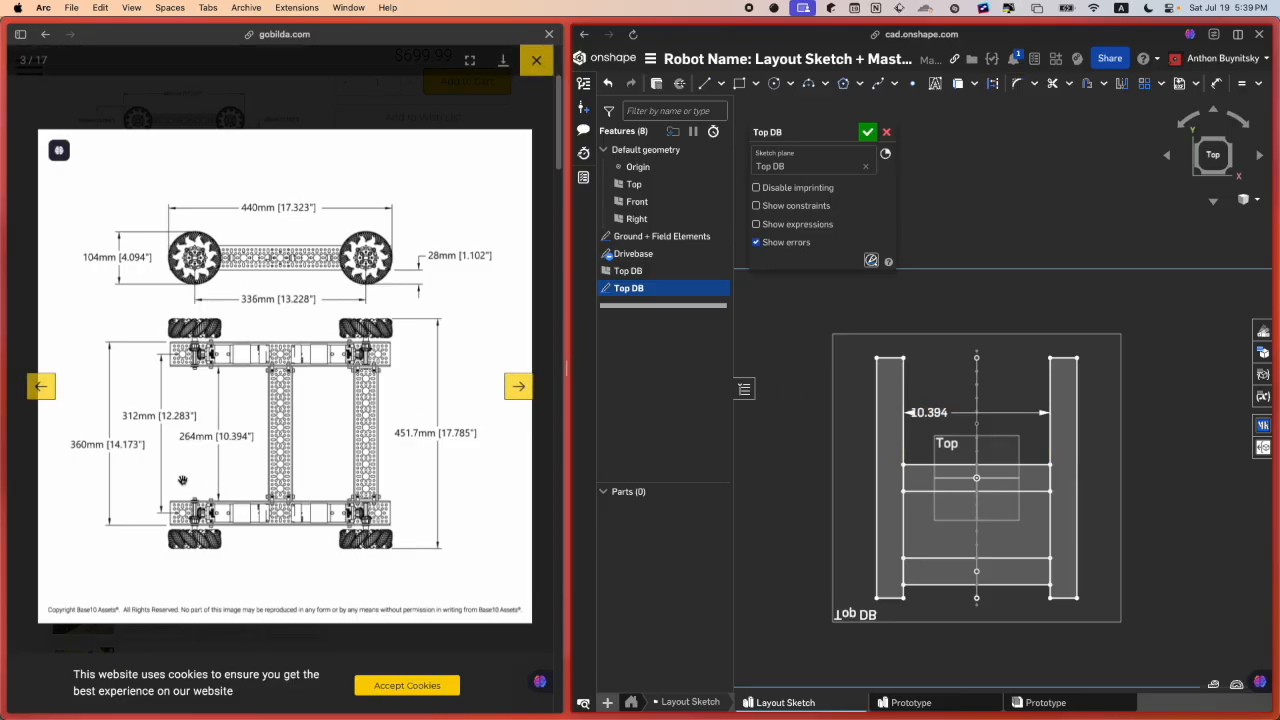
Step: Measure the parallel distance between the outer edges of the two side rails, with the view rotated to match the reference drawing
{"action": "left_click", "coordinate": [877, 395]}
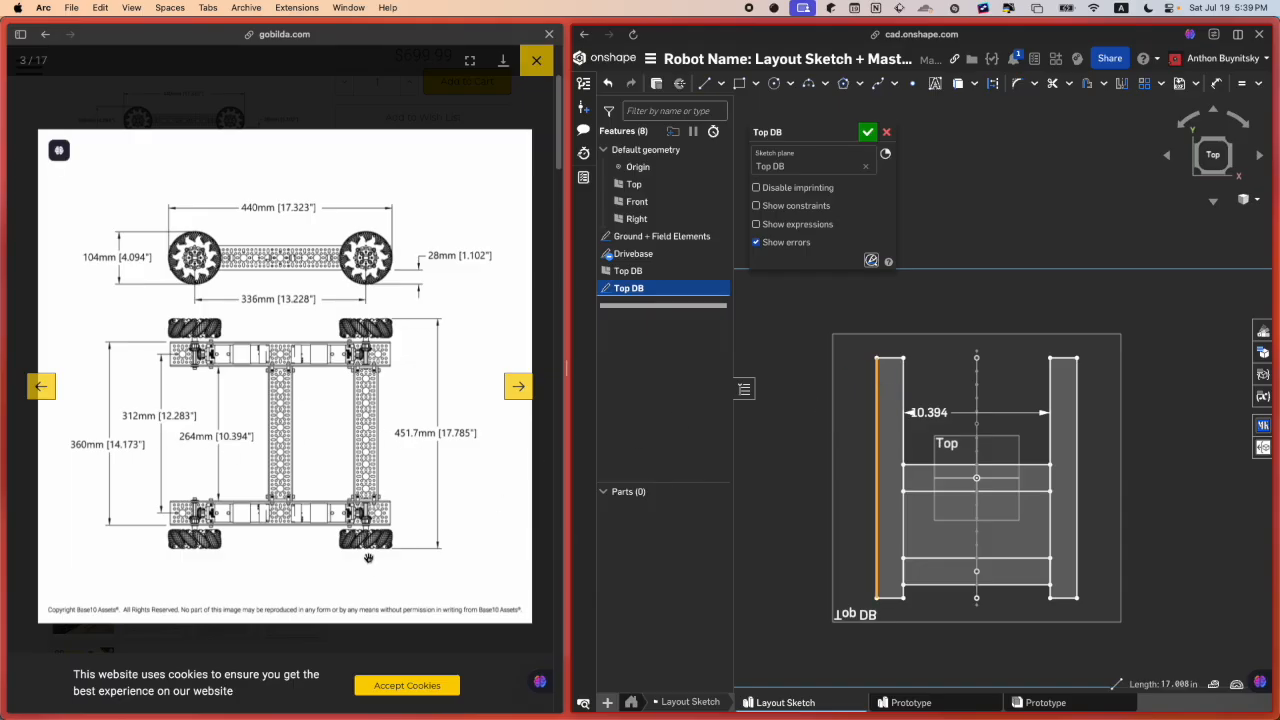
{"action": "left_click", "coordinate": [1077, 450]}
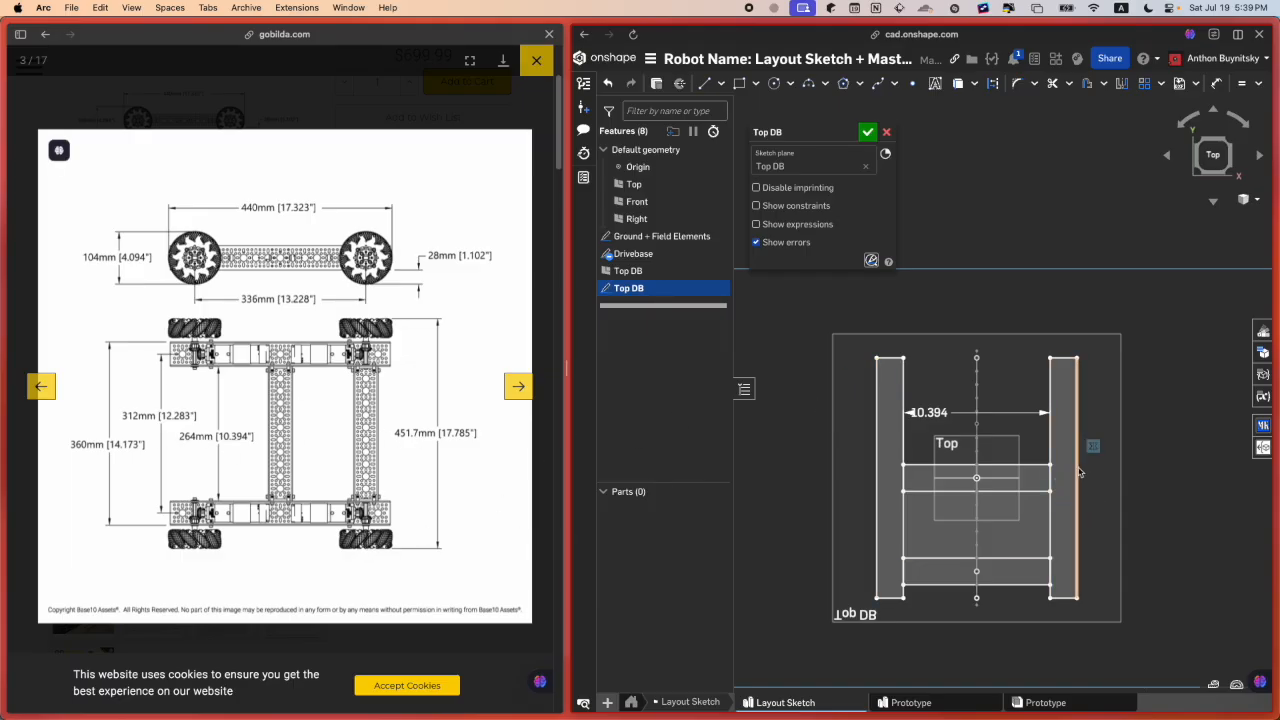
{"action": "left_click", "coordinate": [1187, 121]}
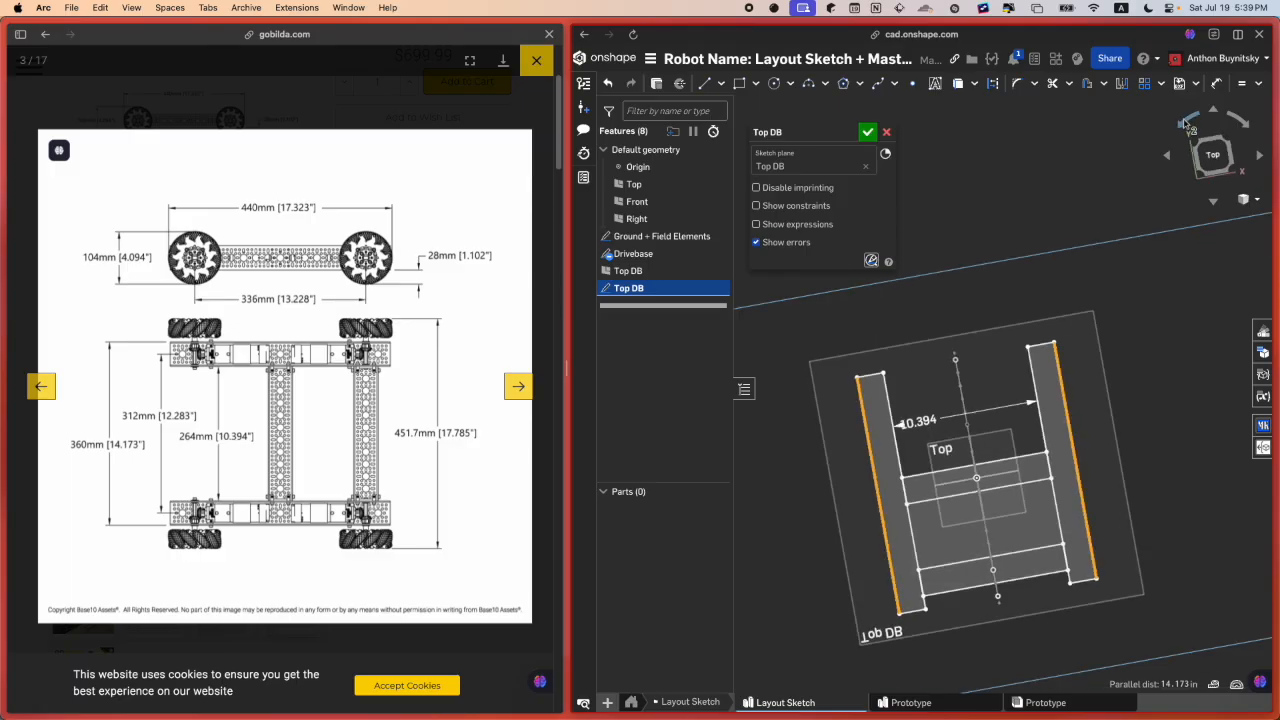
{"action": "left_click_drag", "start_coordinate": [1187, 121], "coordinate": [1207, 127]}
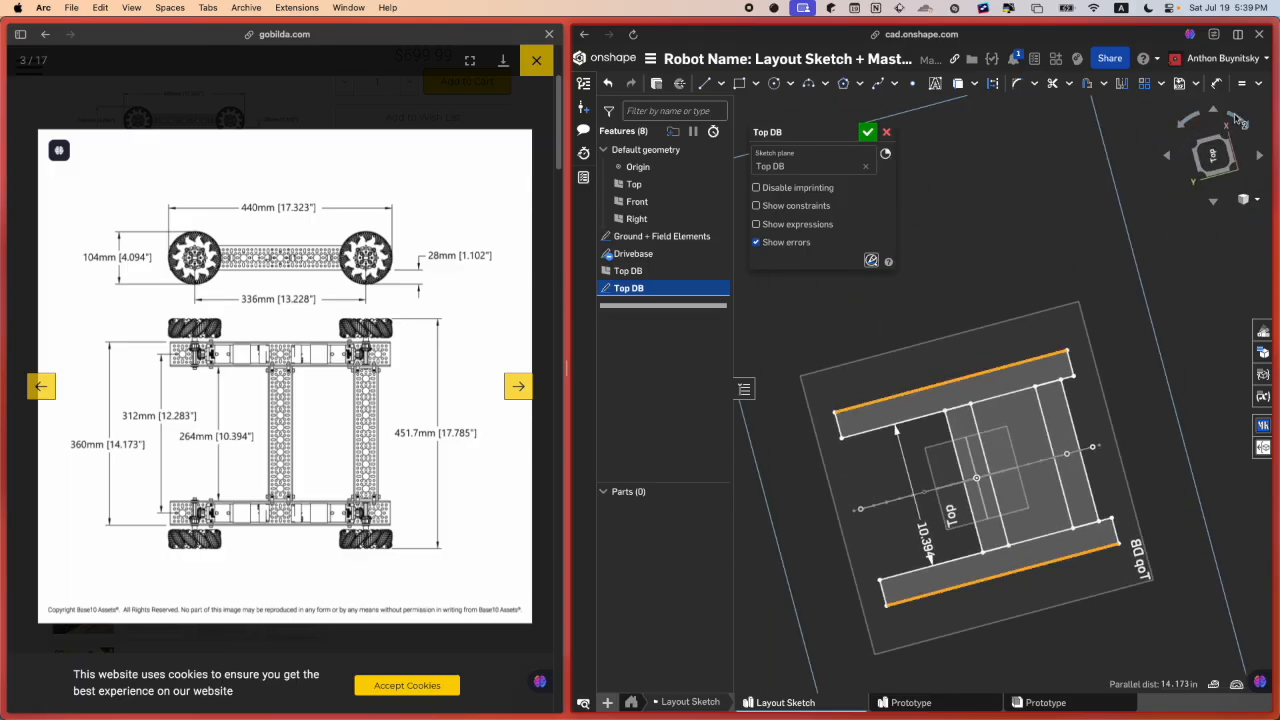
{"action": "left_click", "coordinate": [1236, 119]}
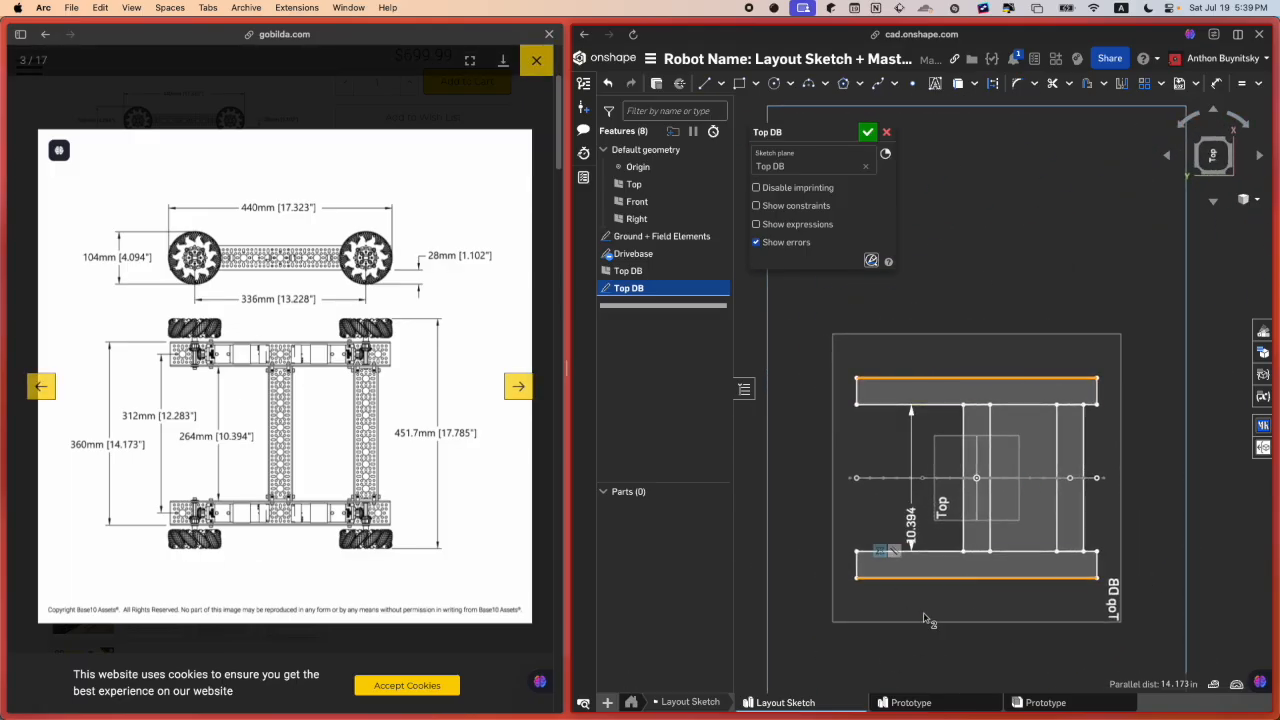
{"action": "left_click", "coordinate": [991, 420]}
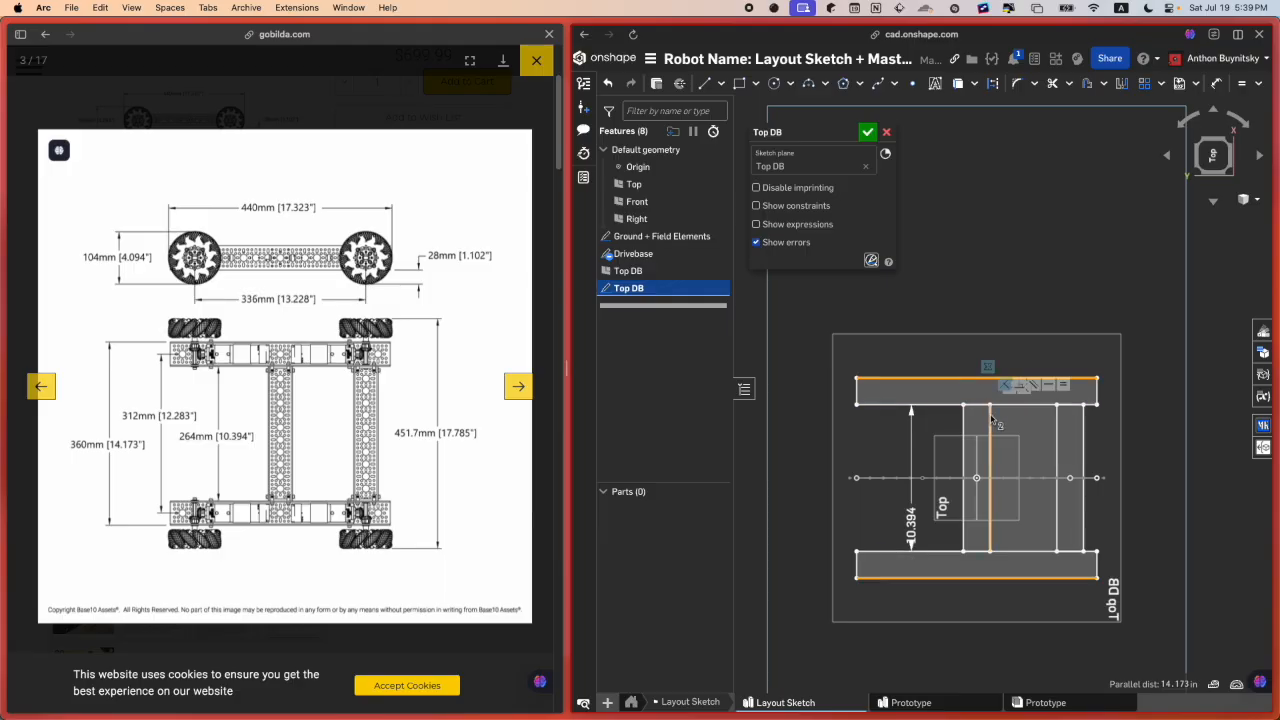
{"action": "key", "text": "="}
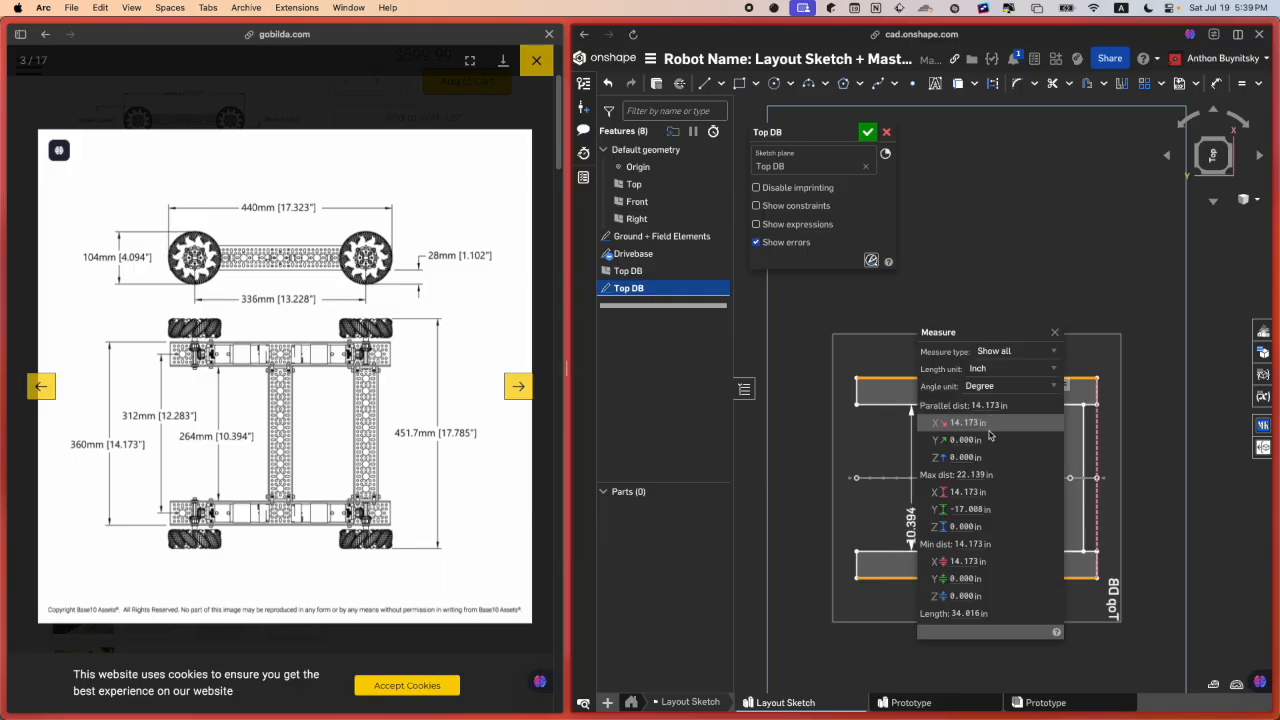
{"action": "left_click", "coordinate": [988, 369]}
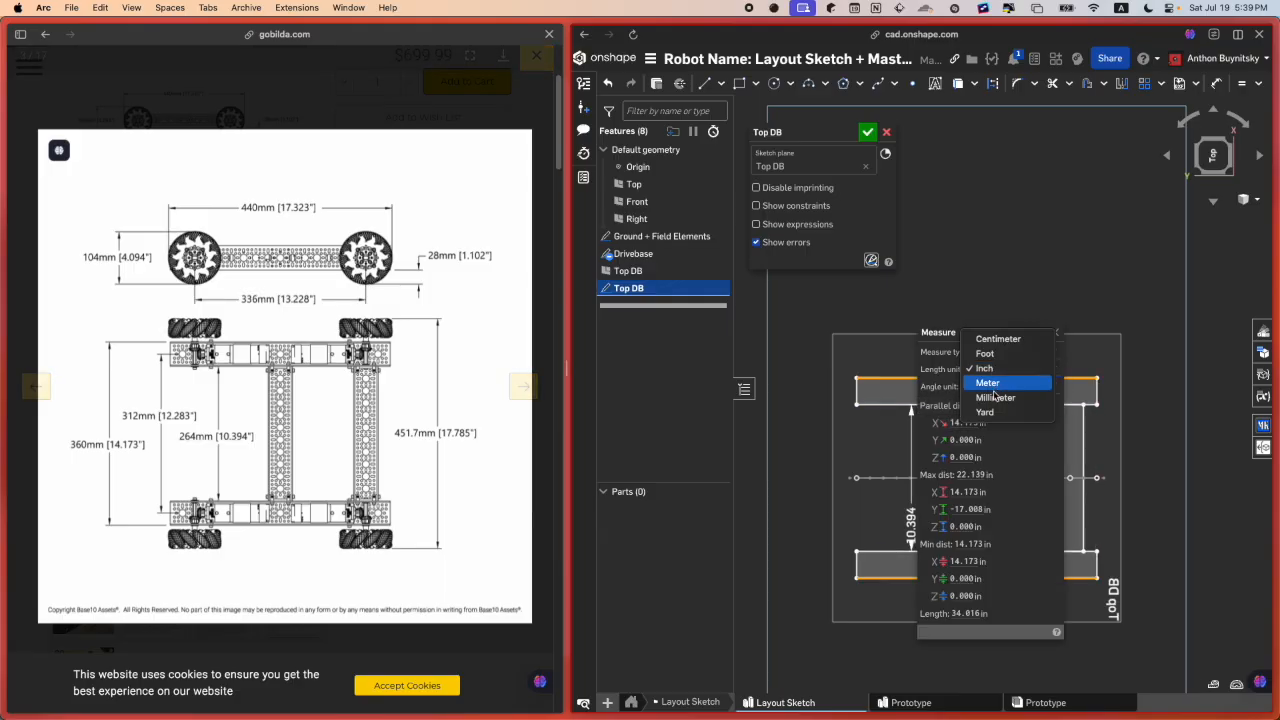
{"action": "left_click", "coordinate": [1006, 266]}
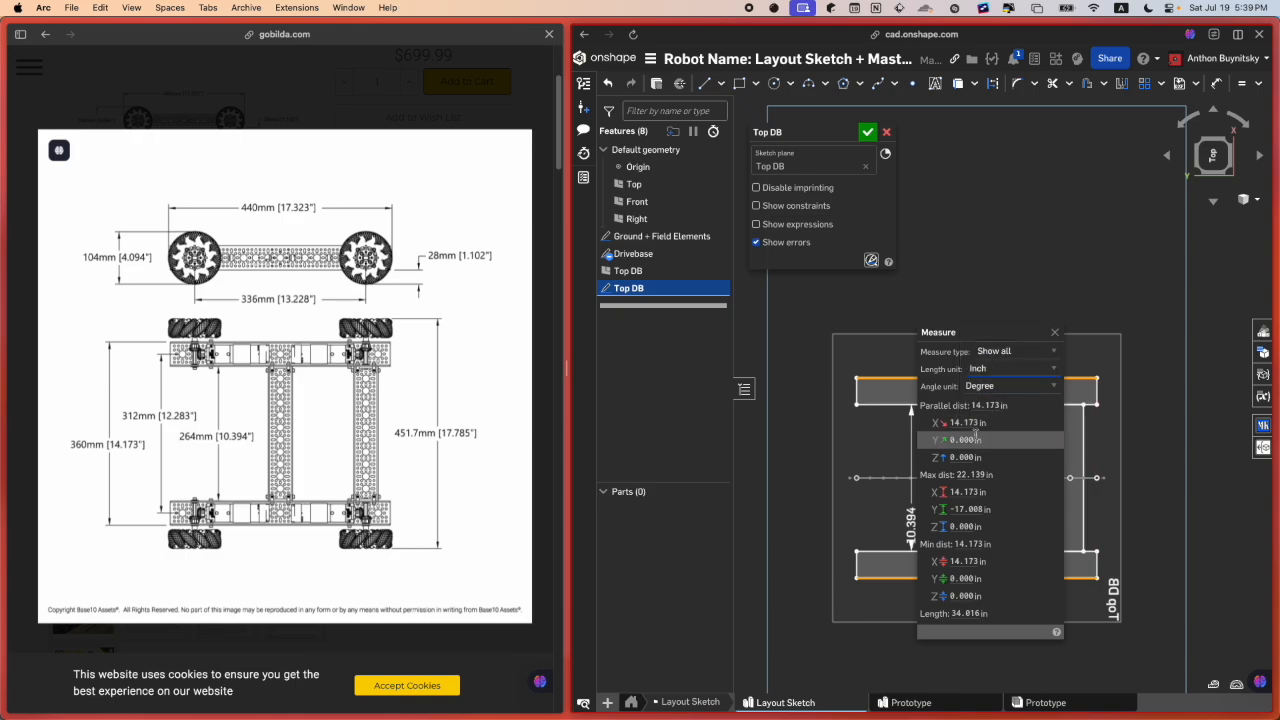
{"action": "left_click", "coordinate": [1057, 331]}
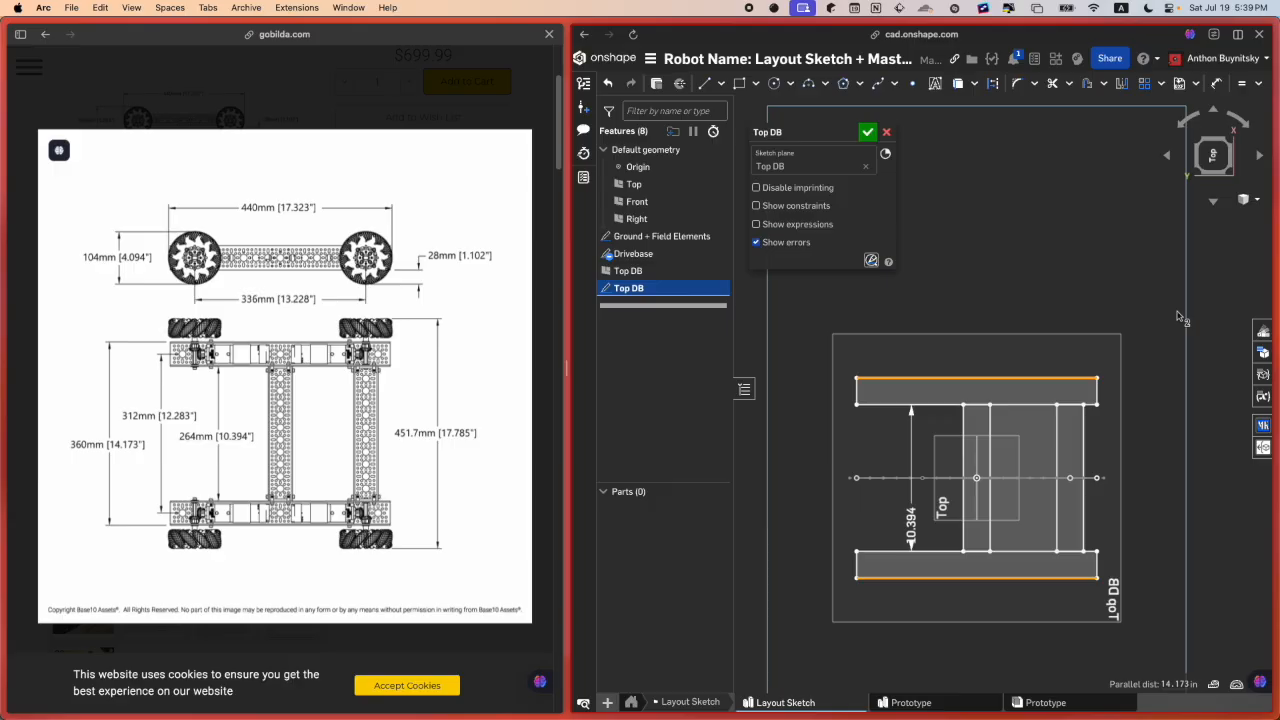
{"action": "left_click", "coordinate": [1165, 362]}
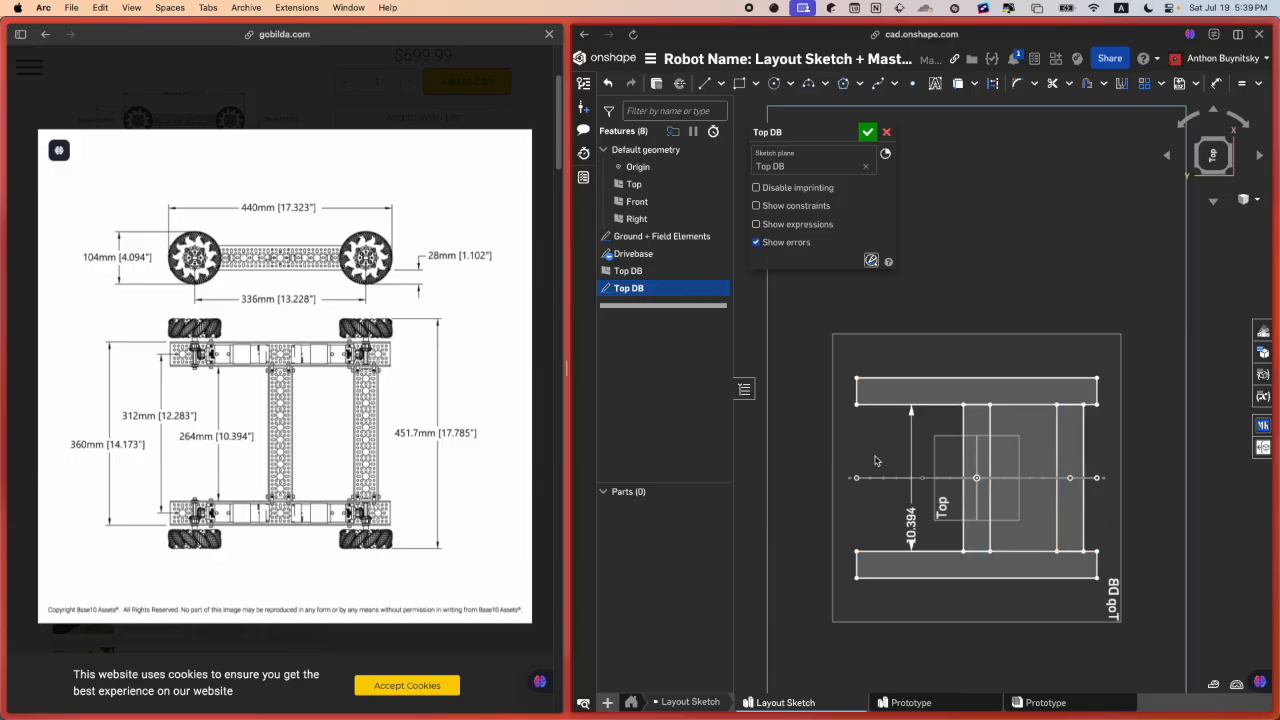
Step: Sketch a corner rectangle for a wheel, about 5.2 by 1.3 in, just outside the upper side rail near its left end
{"action": "scroll", "coordinate": [903, 335], "scroll_direction": "up", "scroll_amount": 2}
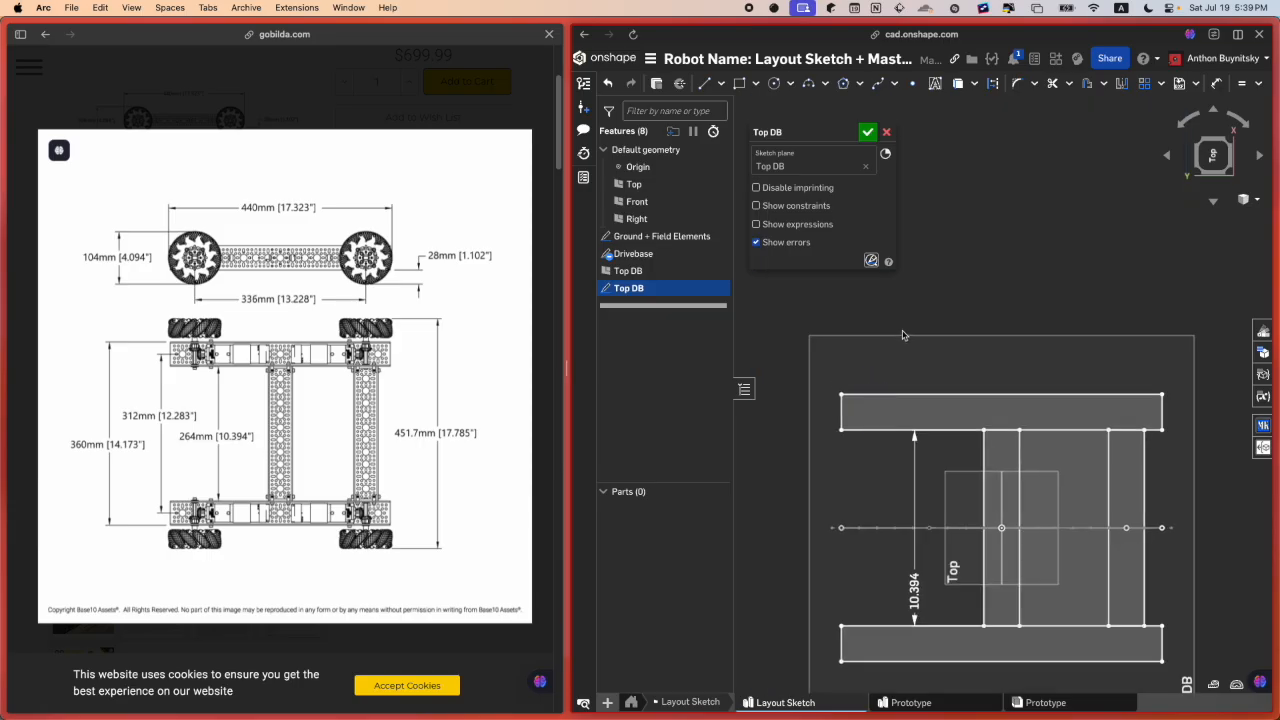
{"action": "scroll", "coordinate": [903, 335], "scroll_direction": "down", "scroll_amount": 1}
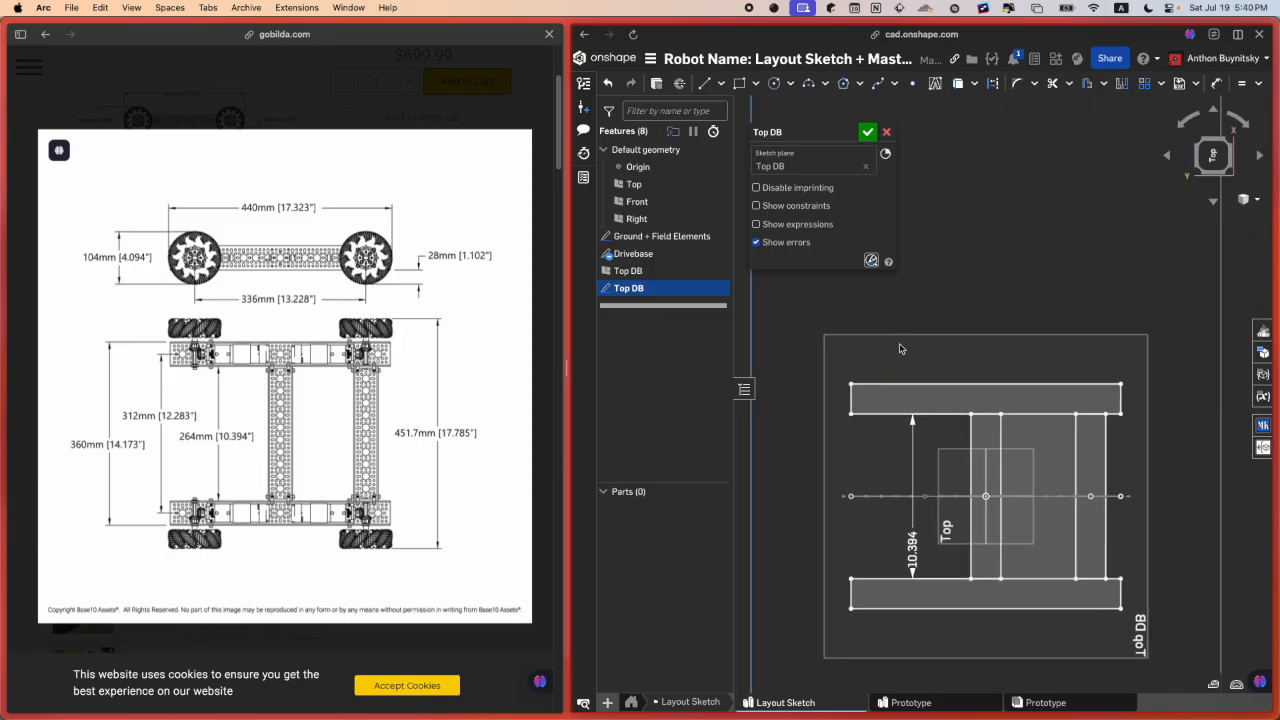
{"action": "mouse_move", "coordinate": [217, 455]}
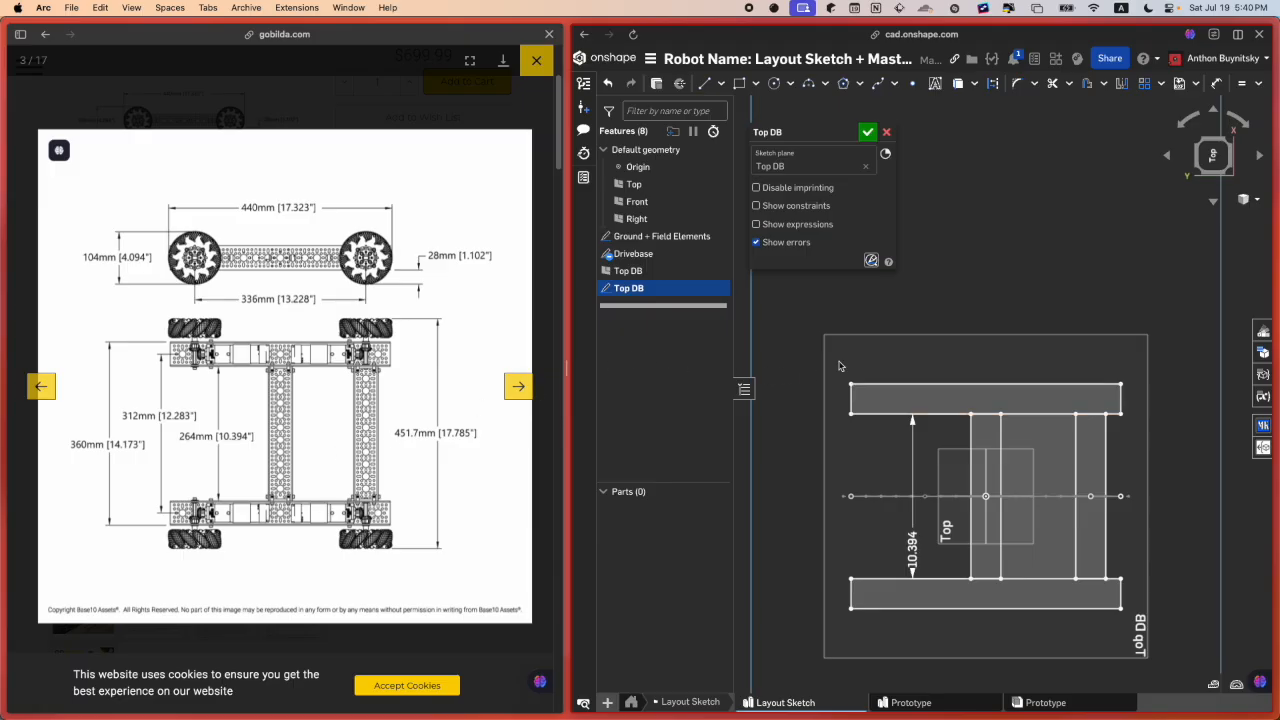
{"action": "key", "text": "r"}
{"action": "scroll", "coordinate": [866, 358], "scroll_direction": "up", "scroll_amount": 3}
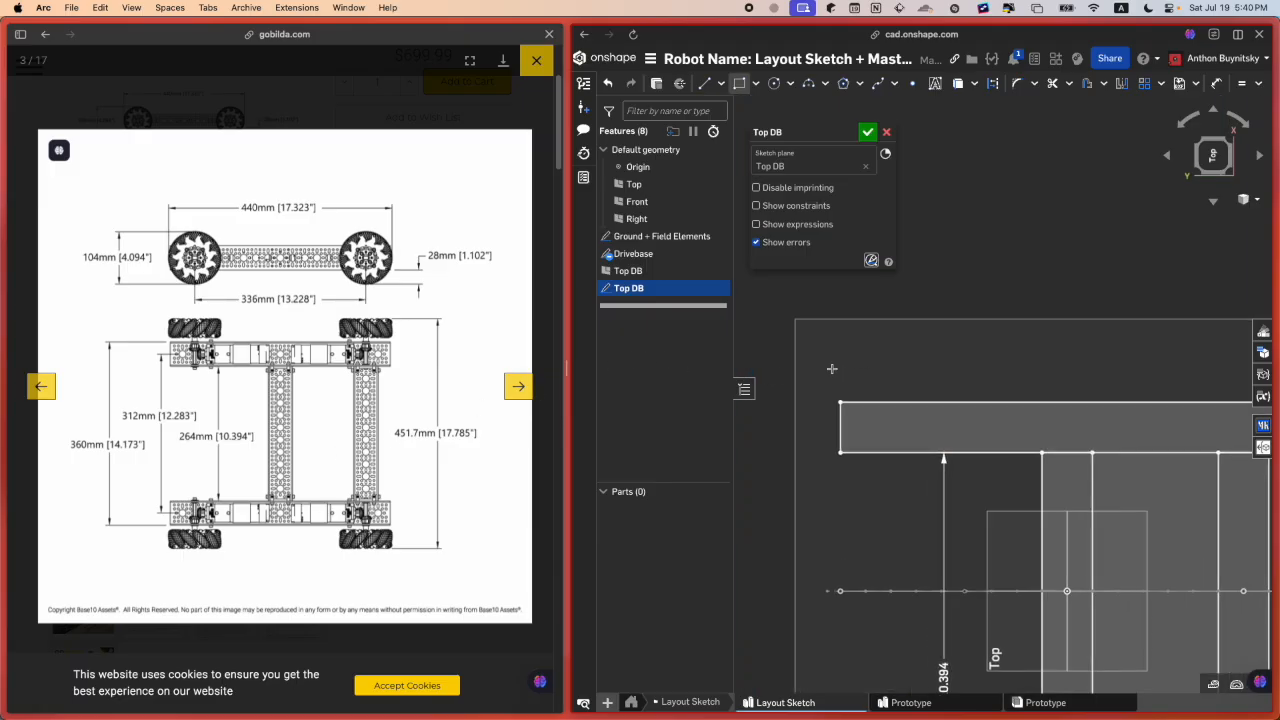
{"action": "scroll", "coordinate": [832, 370], "scroll_direction": "down", "scroll_amount": 2}
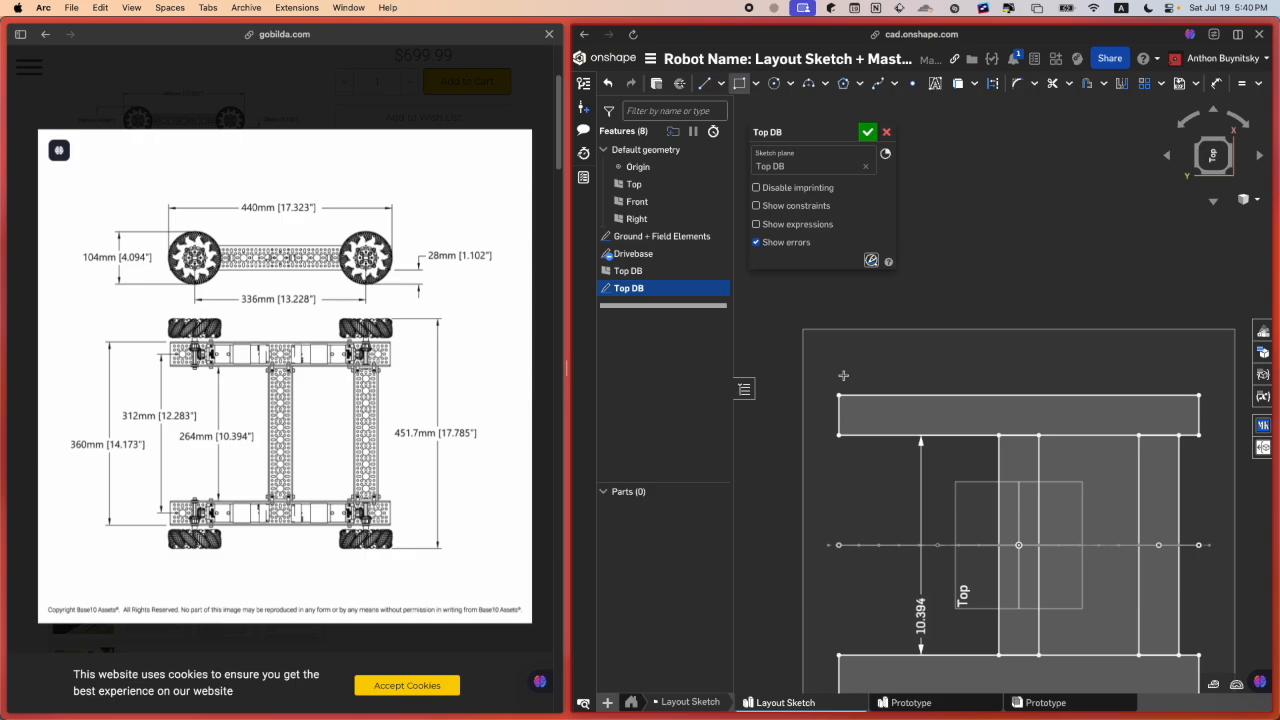
{"action": "left_click", "coordinate": [843, 375]}
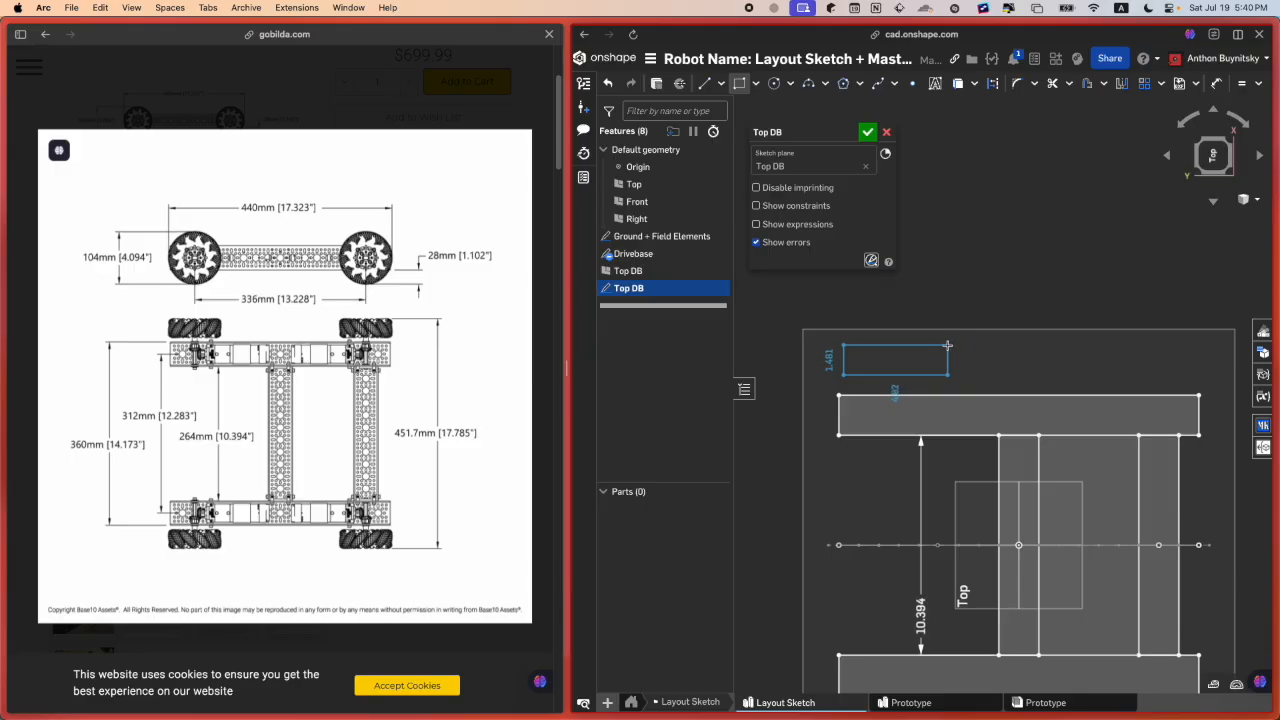
{"action": "left_click", "coordinate": [953, 347]}
{"action": "scroll", "coordinate": [884, 482], "scroll_direction": "down", "scroll_amount": 1}
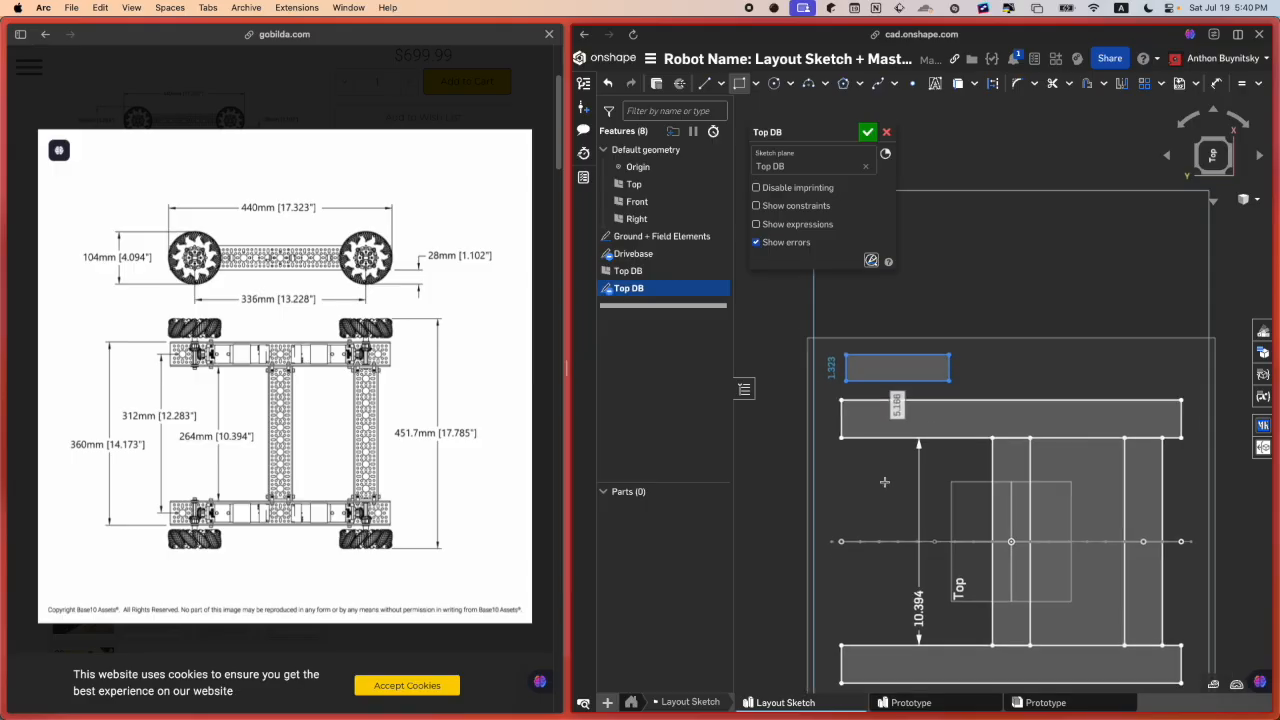
Step: Dimension the wheel rectangle's long edge to 4.094 in
{"action": "key", "text": "d"}
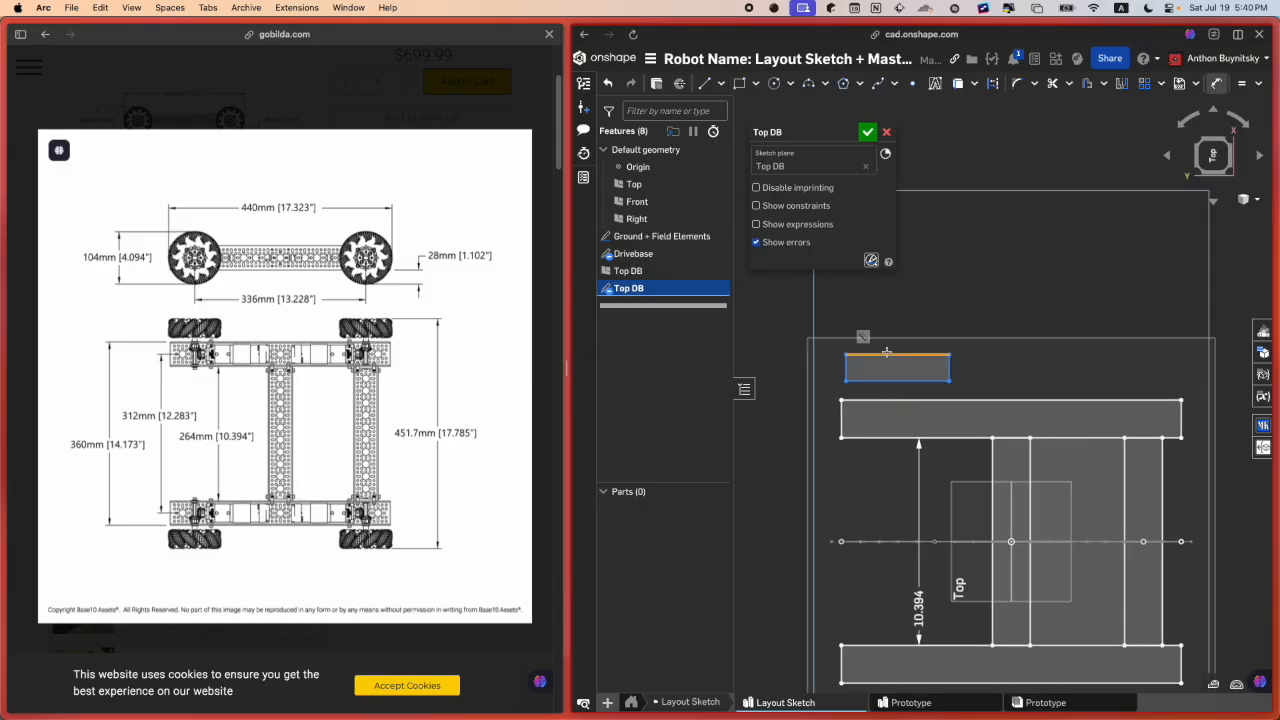
{"action": "left_click", "coordinate": [897, 354]}
{"action": "left_click", "coordinate": [857, 330]}
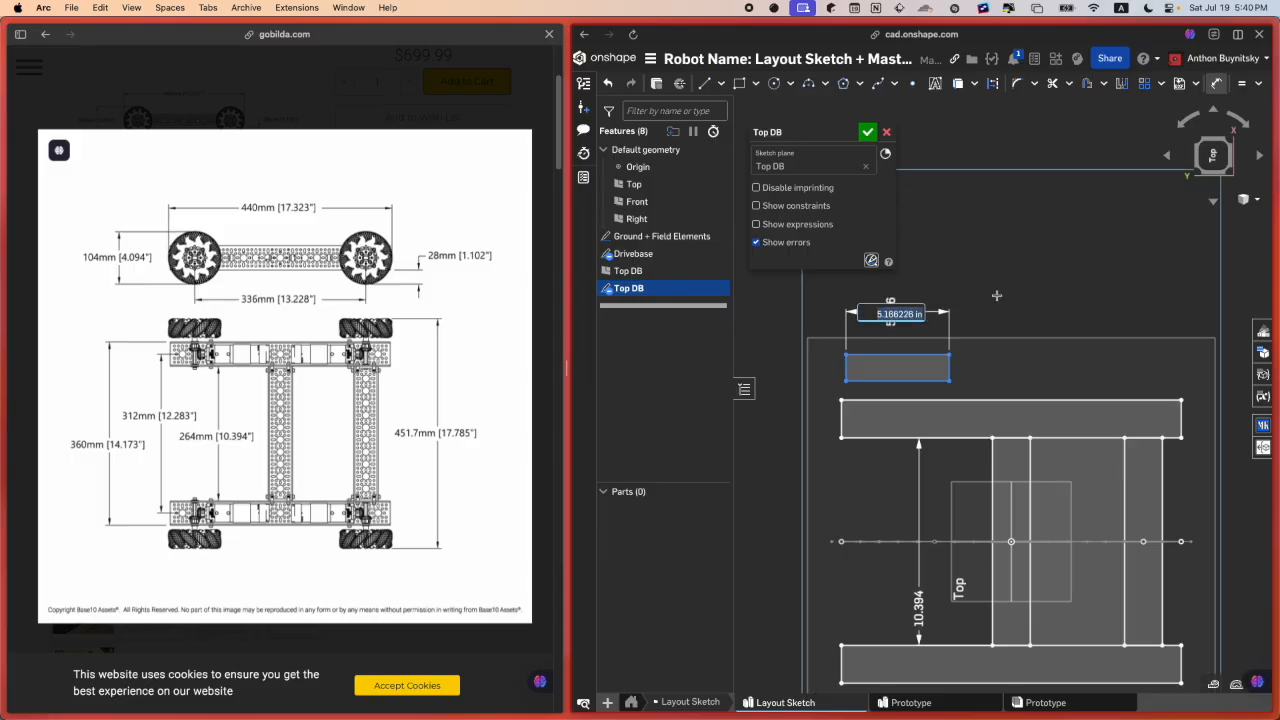
{"action": "type", "text": "4.094"}
{"action": "key", "text": "Return"}
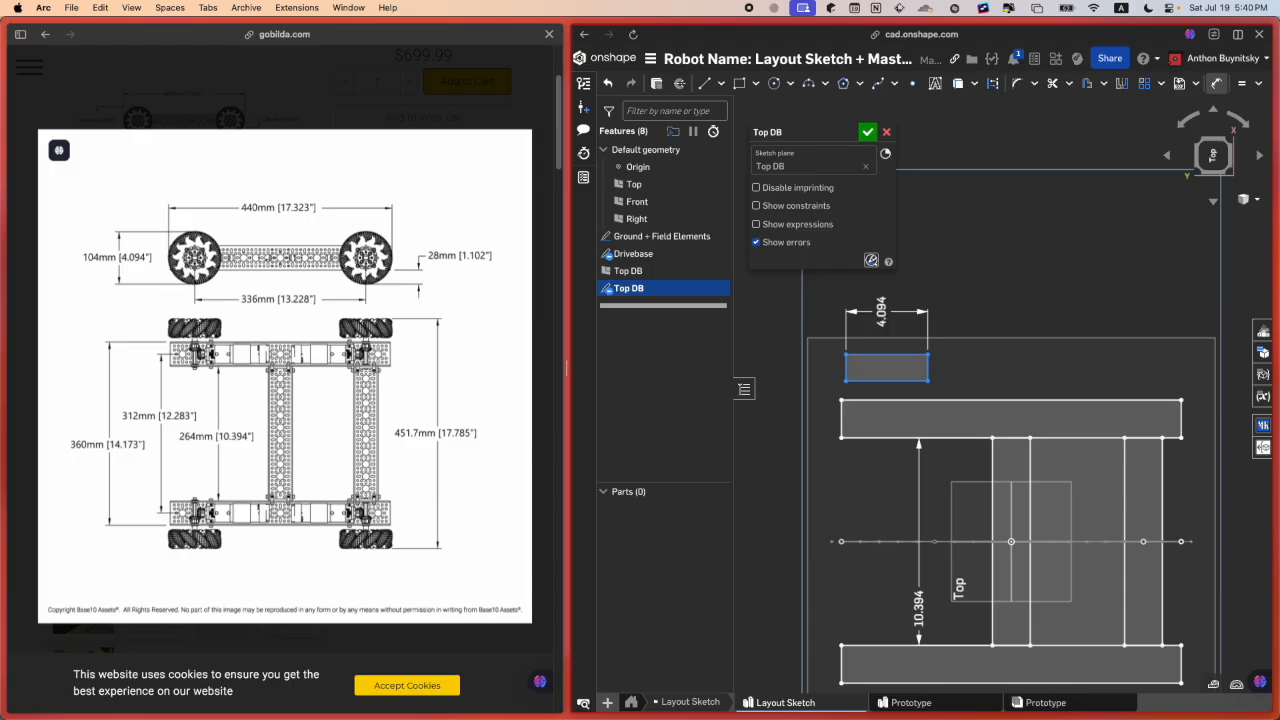
{"action": "key", "text": "Escape"}
{"action": "scroll", "coordinate": [914, 360], "scroll_direction": "up", "scroll_amount": 1}
{"action": "left_click", "coordinate": [911, 355]}
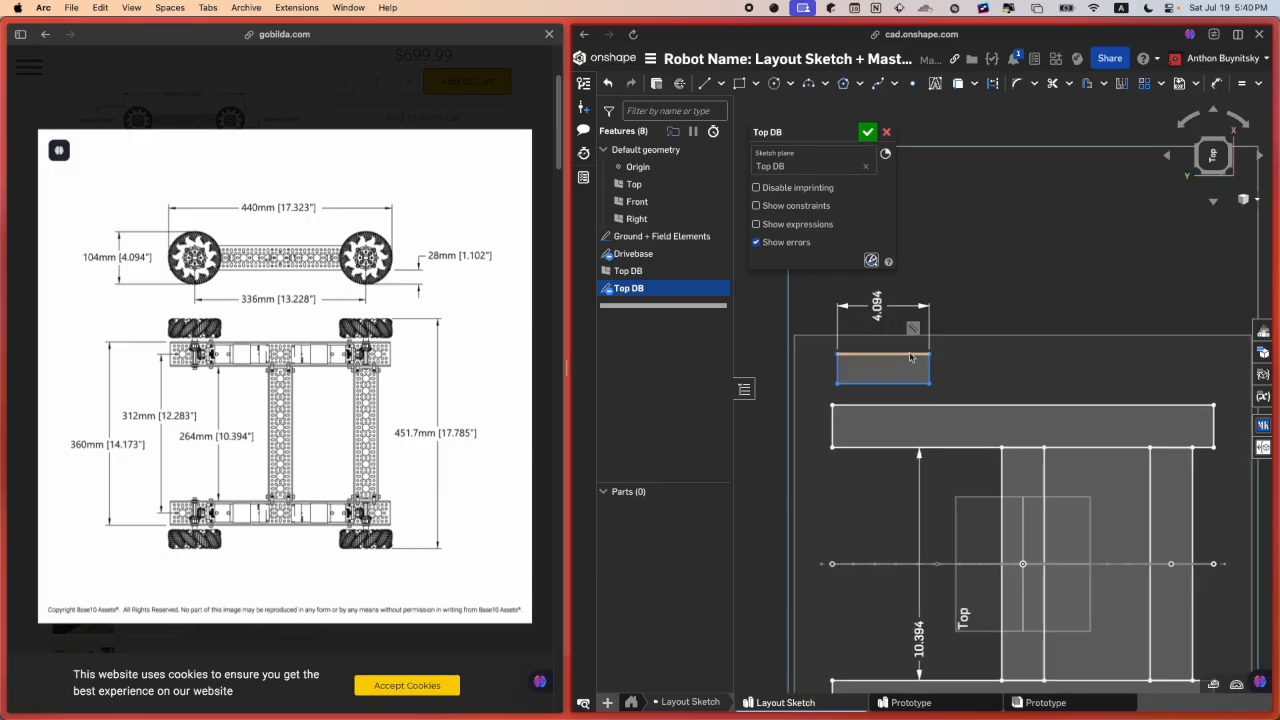
{"action": "left_click", "coordinate": [966, 381]}
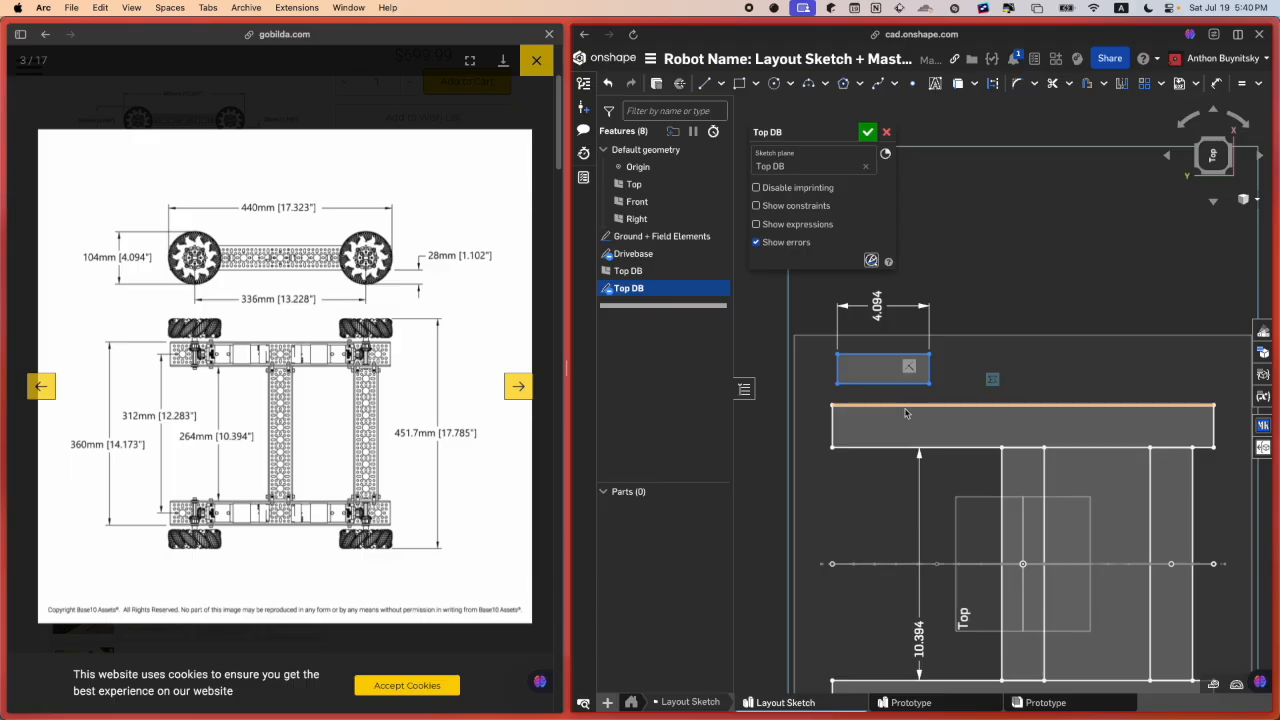
{"action": "left_click", "coordinate": [863, 381]}
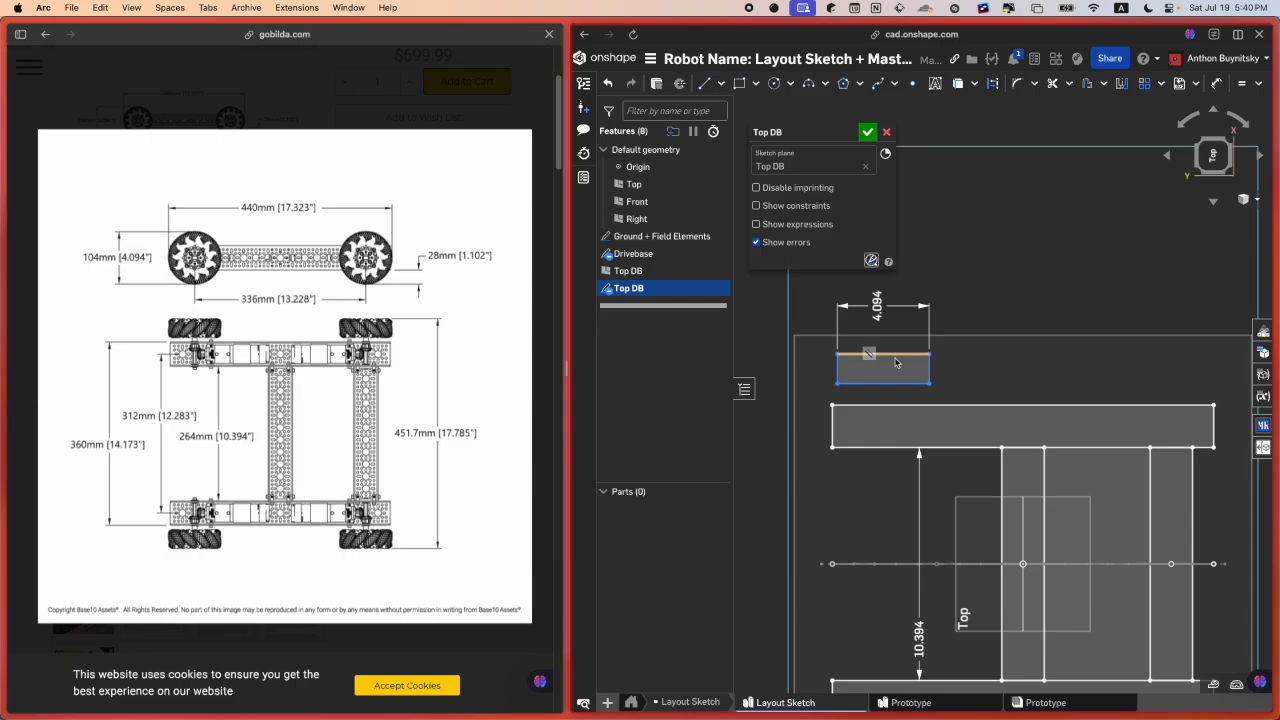
{"action": "right_click_drag", "start_coordinate": [896, 363], "coordinate": [890, 305]}
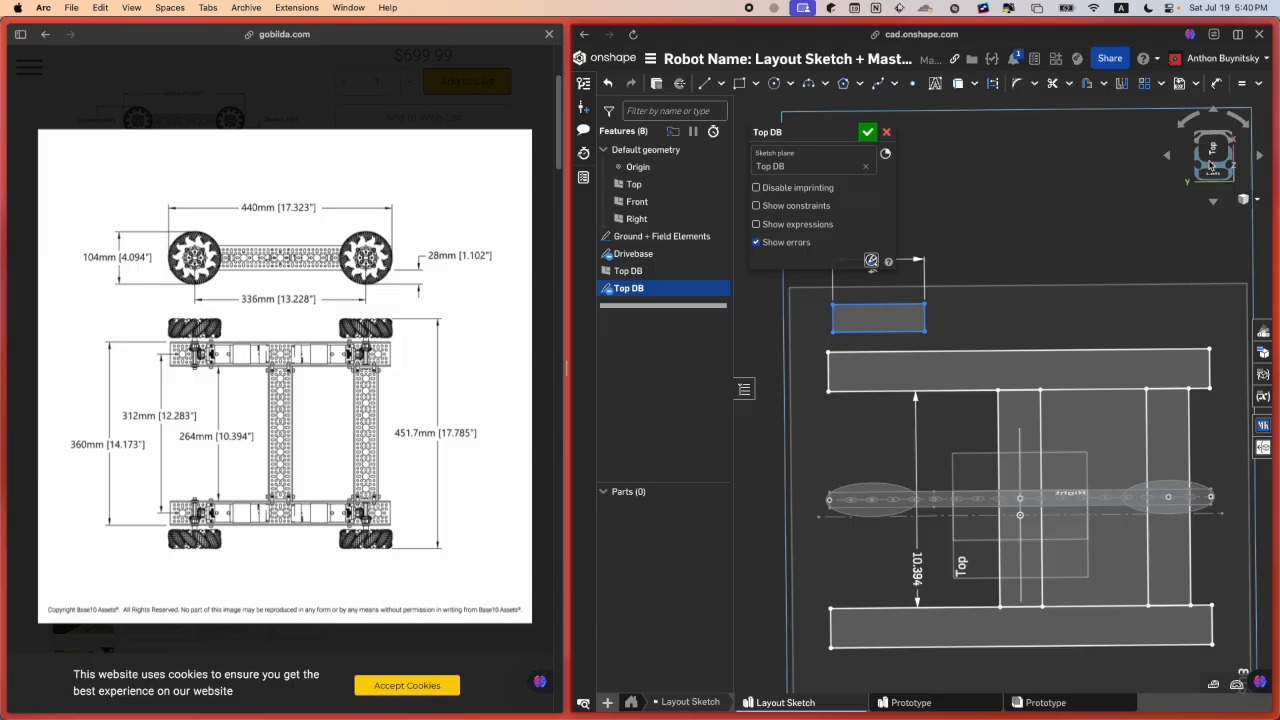
{"action": "left_click", "coordinate": [1212, 145]}
{"action": "right_click_drag", "start_coordinate": [1158, 305], "coordinate": [960, 313]}
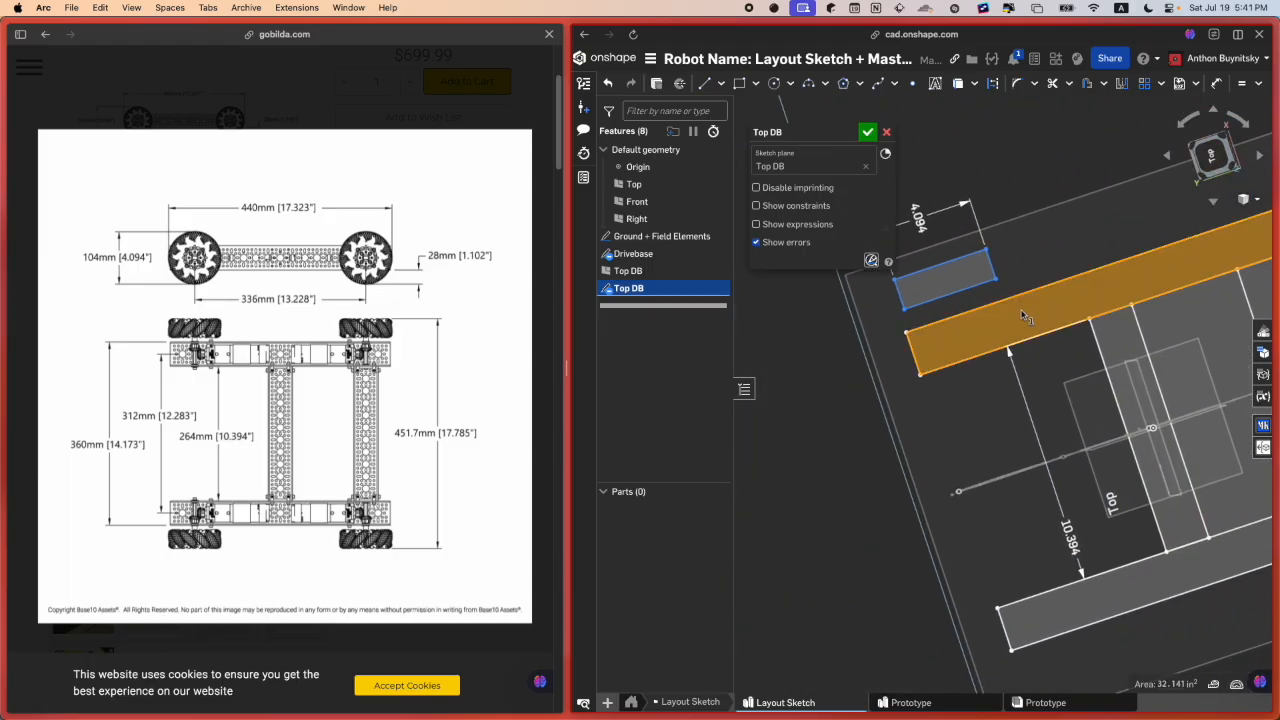
{"action": "key", "text": "n"}
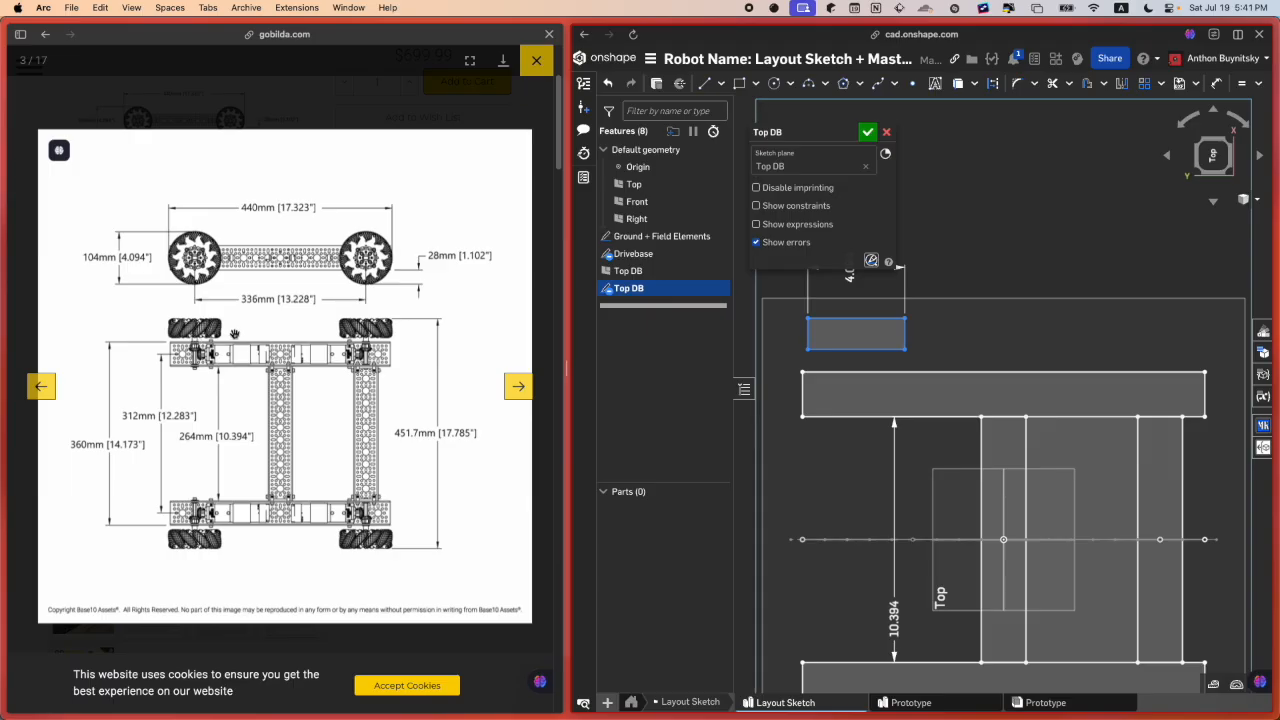
{"action": "scroll", "coordinate": [839, 481], "scroll_direction": "down", "scroll_amount": 3}
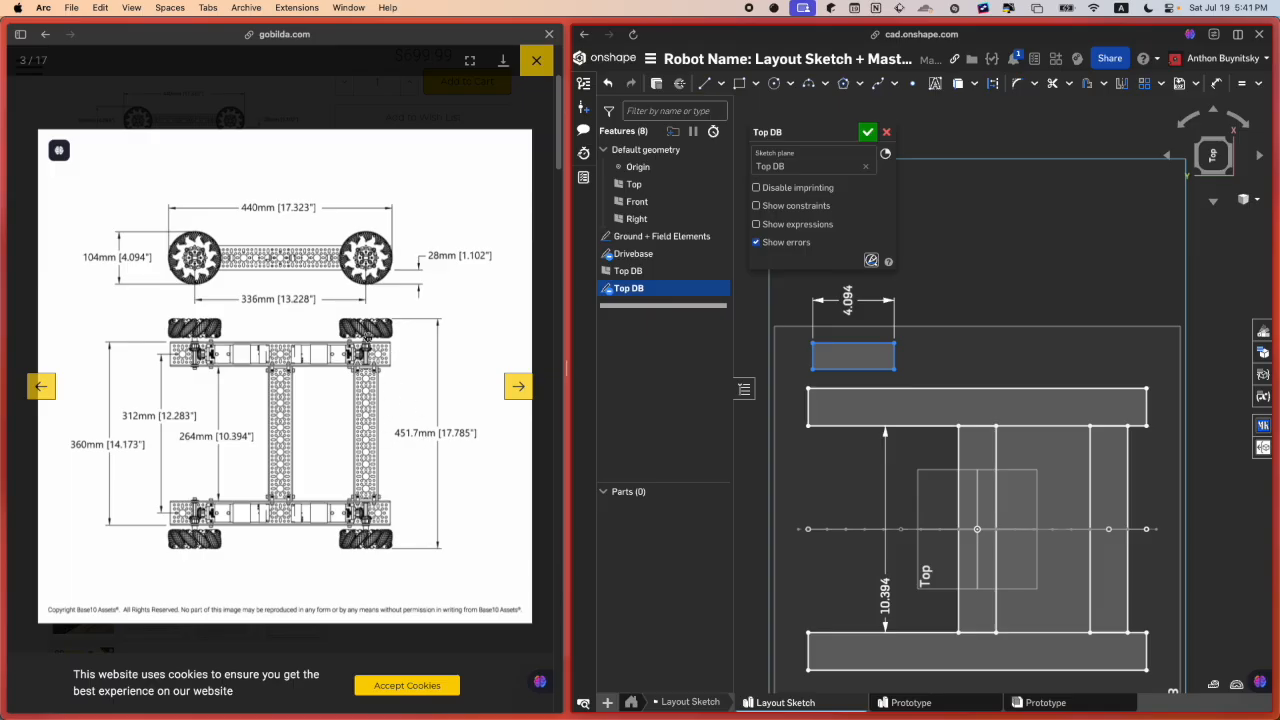
{"action": "scroll", "coordinate": [849, 382], "scroll_direction": "up", "scroll_amount": 2}
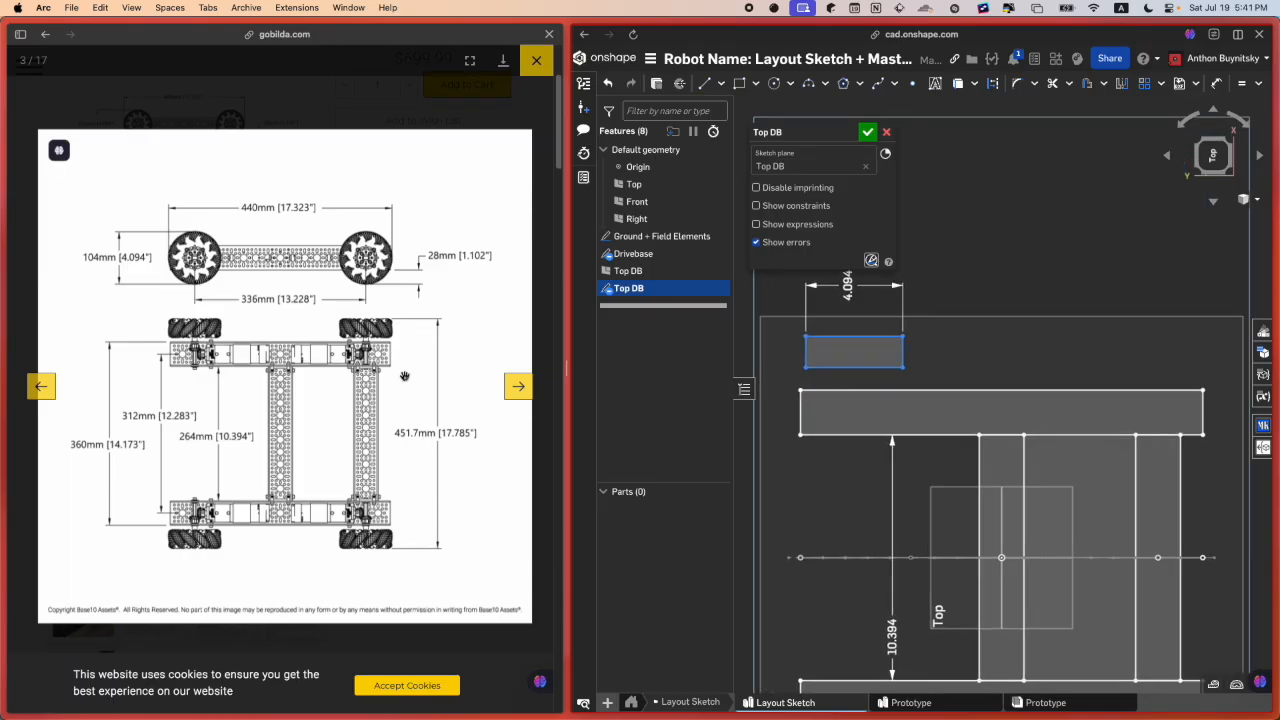
{"action": "key", "text": "g"}
{"action": "scroll", "coordinate": [845, 373], "scroll_direction": "up", "scroll_amount": 1}
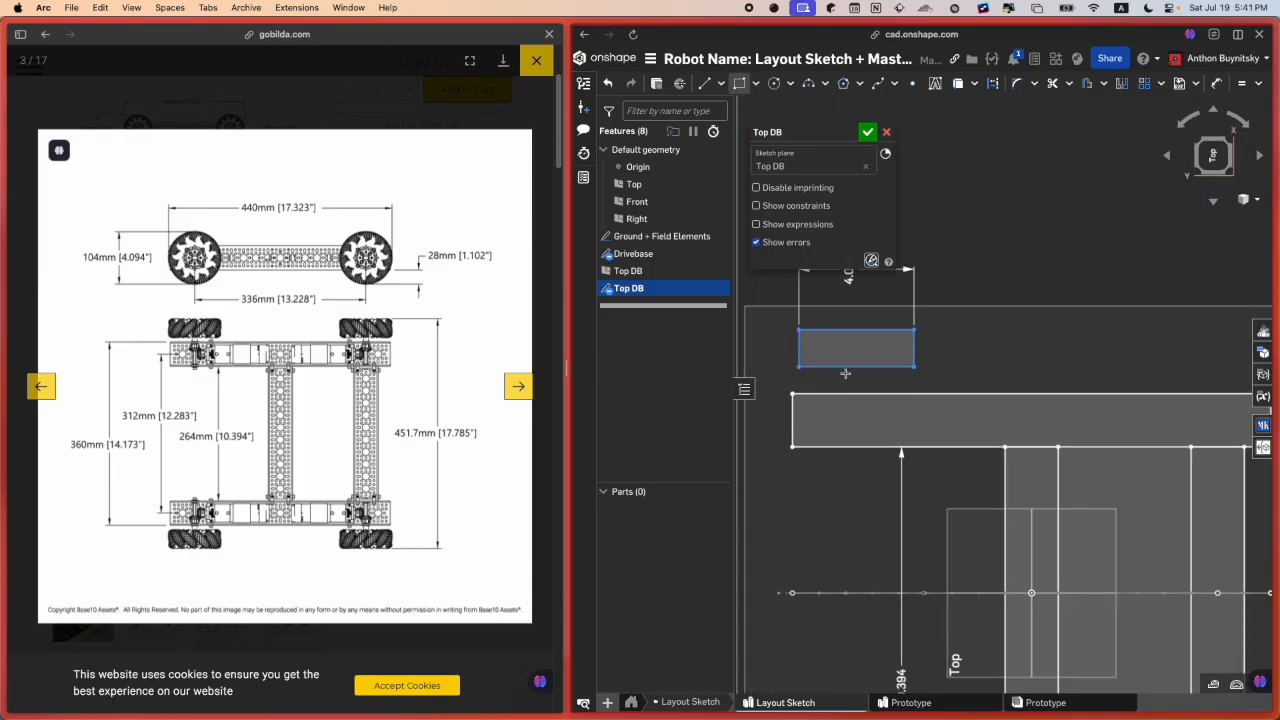
{"action": "key", "text": "Escape"}
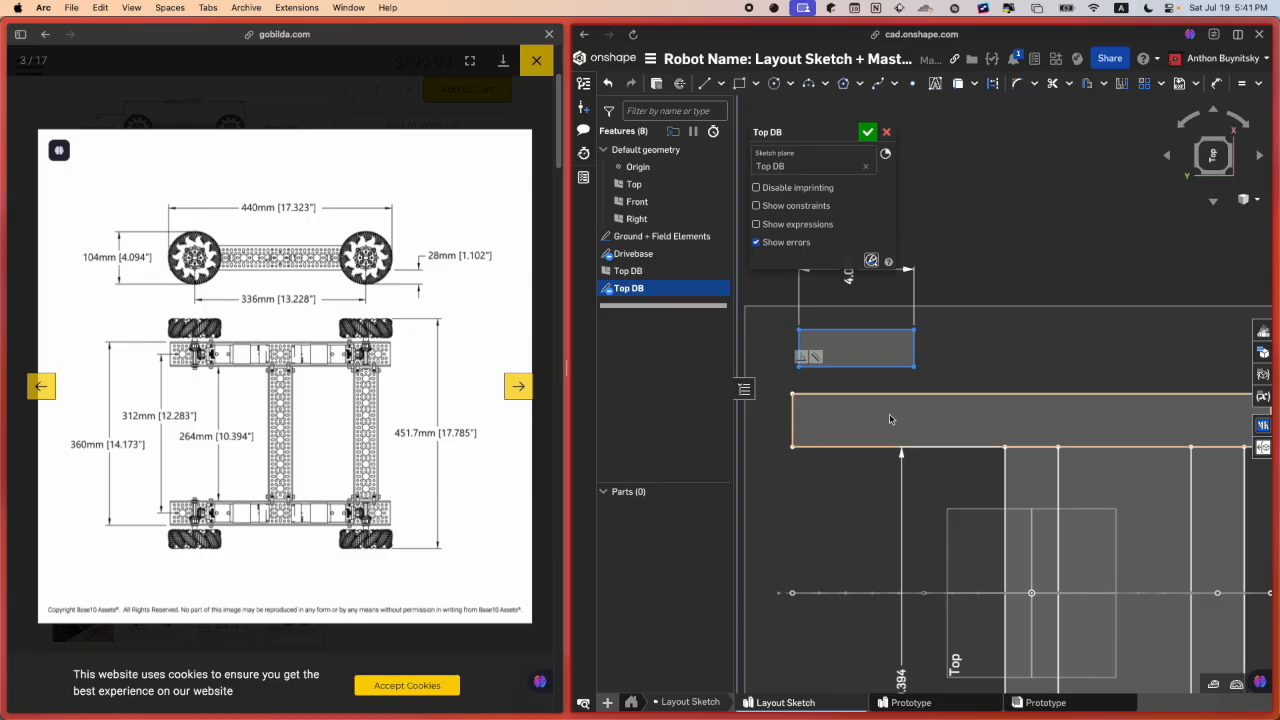
{"action": "scroll", "coordinate": [895, 407], "scroll_direction": "down", "scroll_amount": 5}
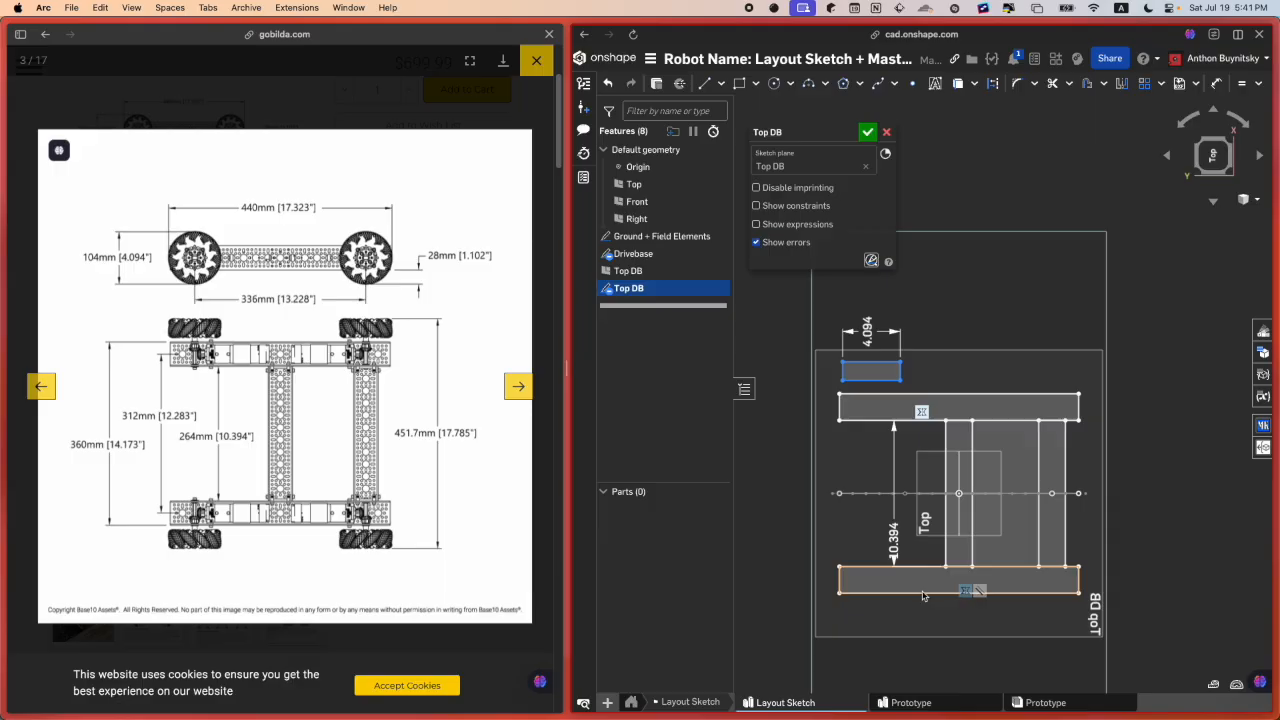
{"action": "scroll", "coordinate": [862, 375], "scroll_direction": "up", "scroll_amount": 3}
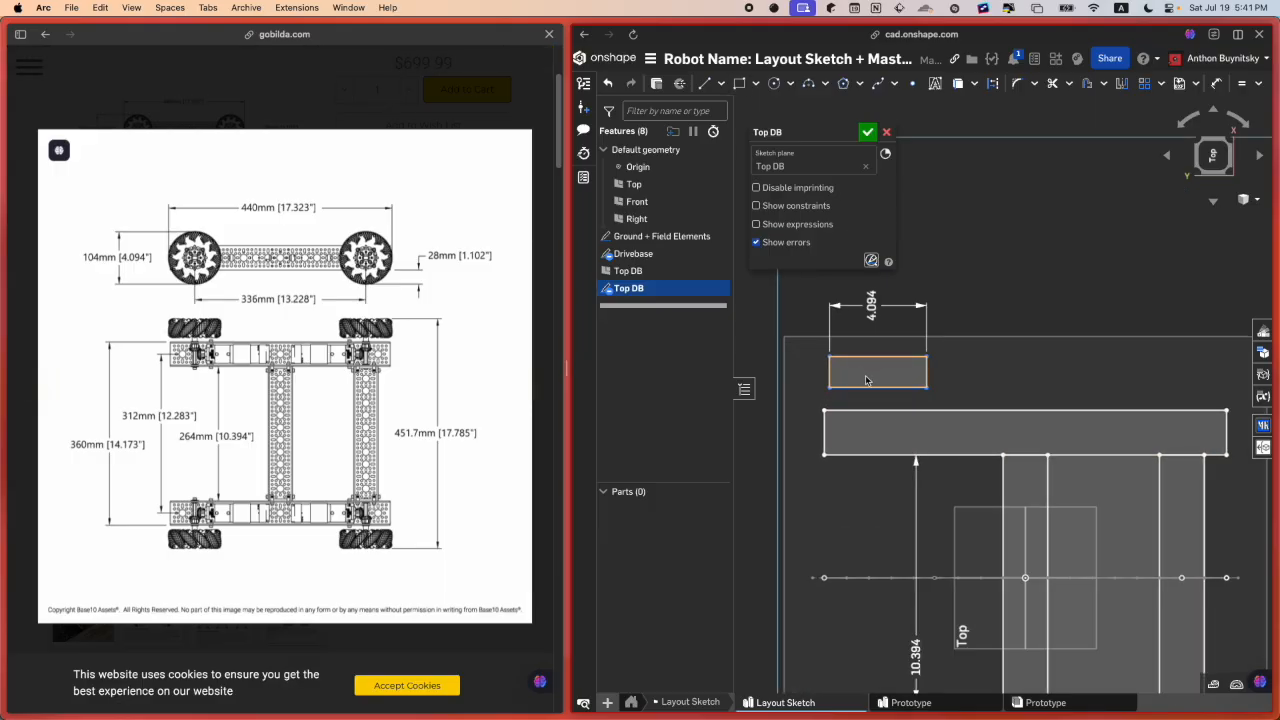
Step: Draw a line from the midpoint of the wheel rectangle's inner long edge perpendicular to the side rail's outer edge
{"action": "key", "text": "l"}
{"action": "left_click", "coordinate": [877, 388]}
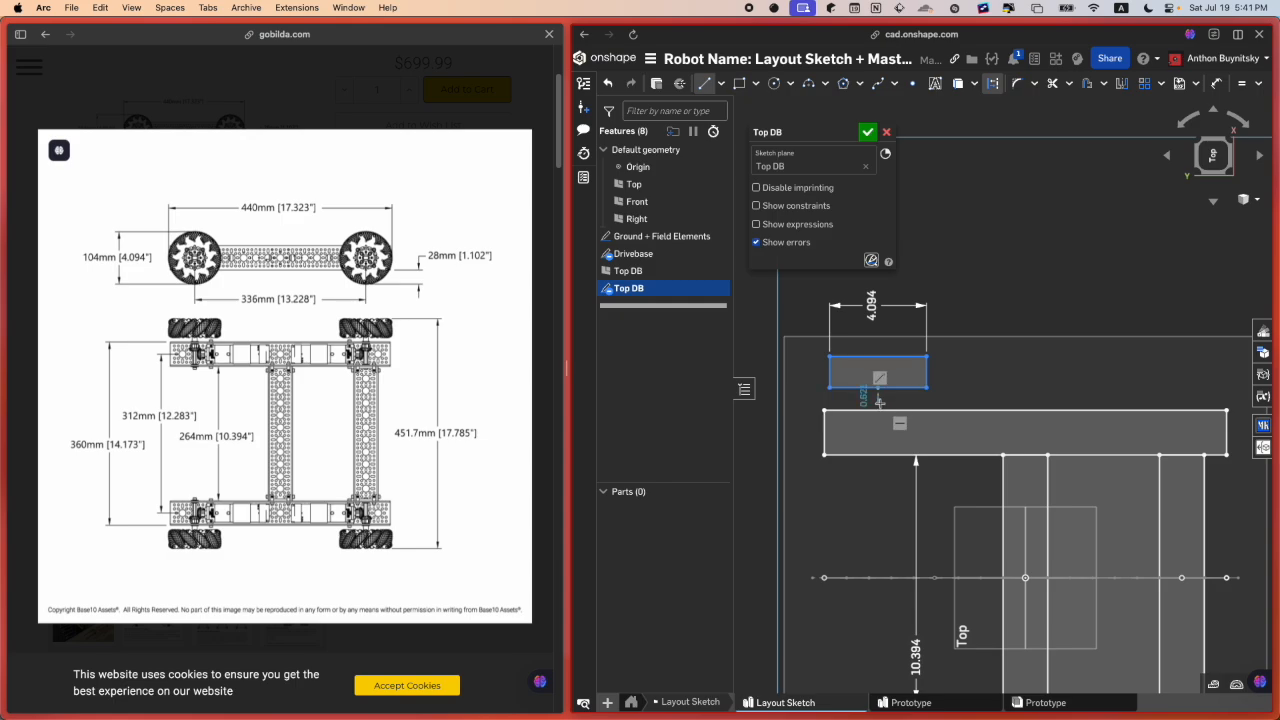
{"action": "left_click", "coordinate": [878, 410]}
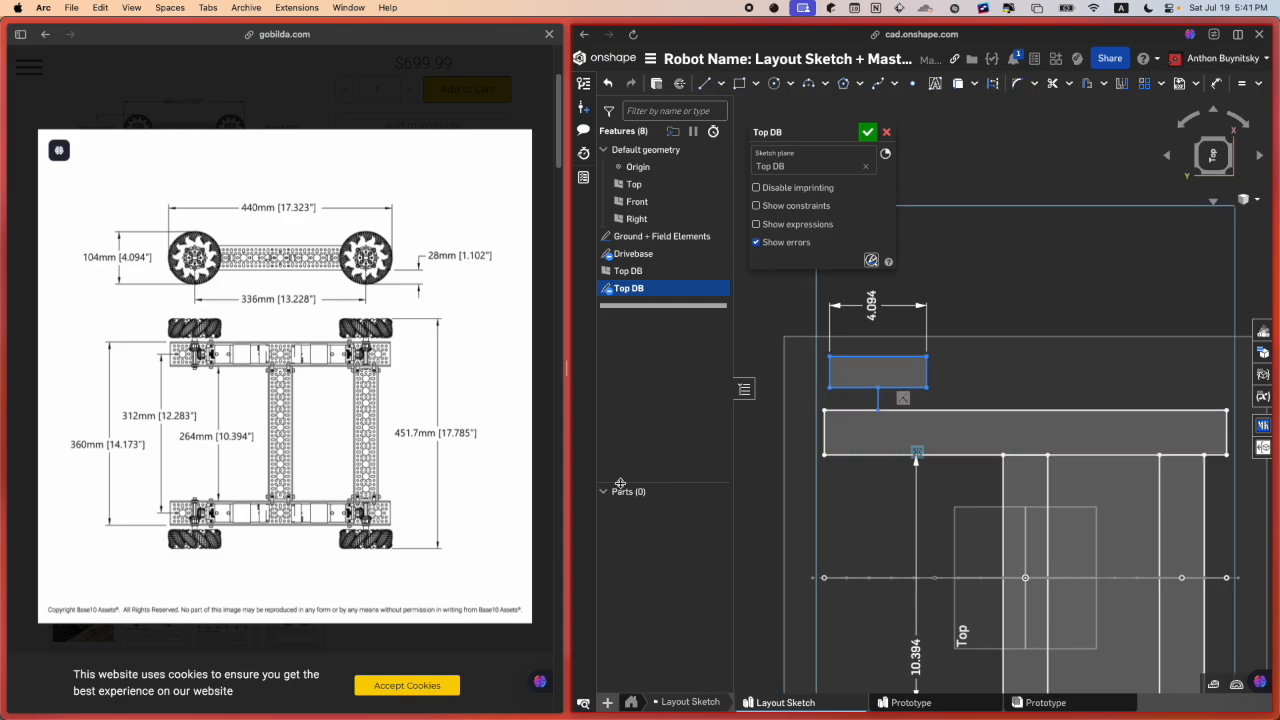
{"action": "mouse_move", "coordinate": [245, 412]}
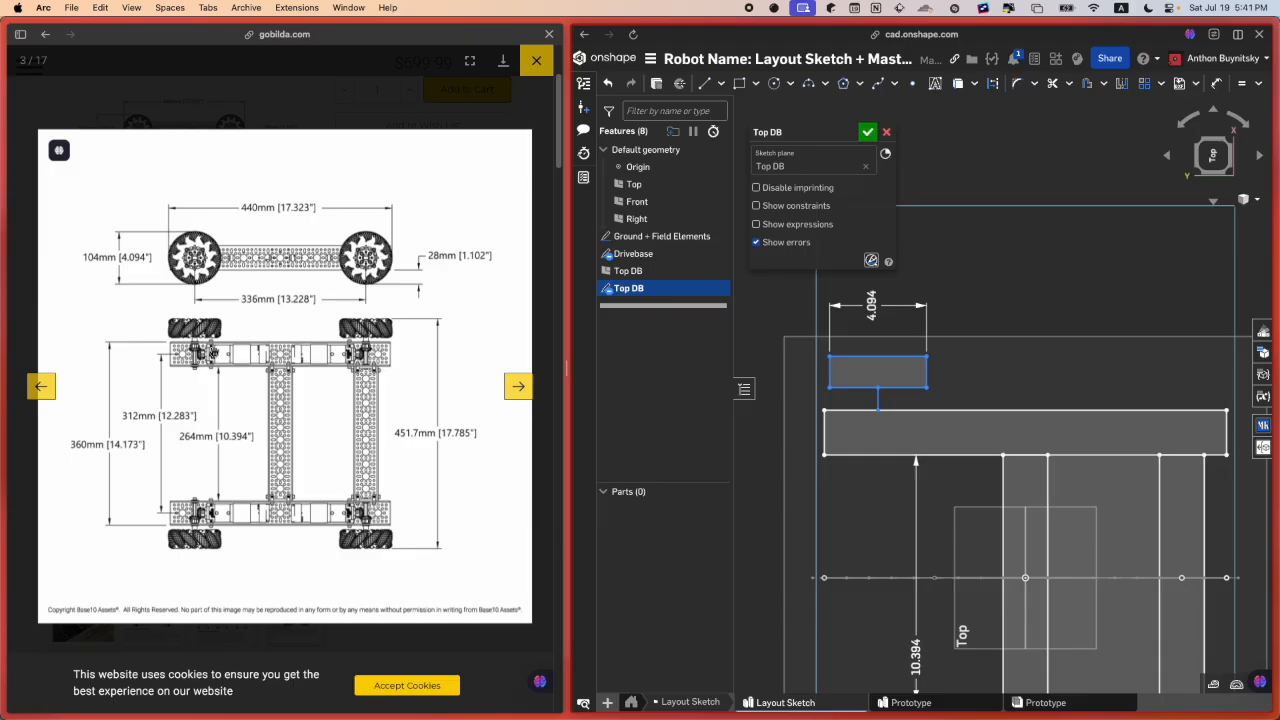
{"action": "scroll", "coordinate": [884, 410], "scroll_direction": "up", "scroll_amount": 5}
{"action": "scroll", "coordinate": [884, 413], "scroll_direction": "down", "scroll_amount": 3}
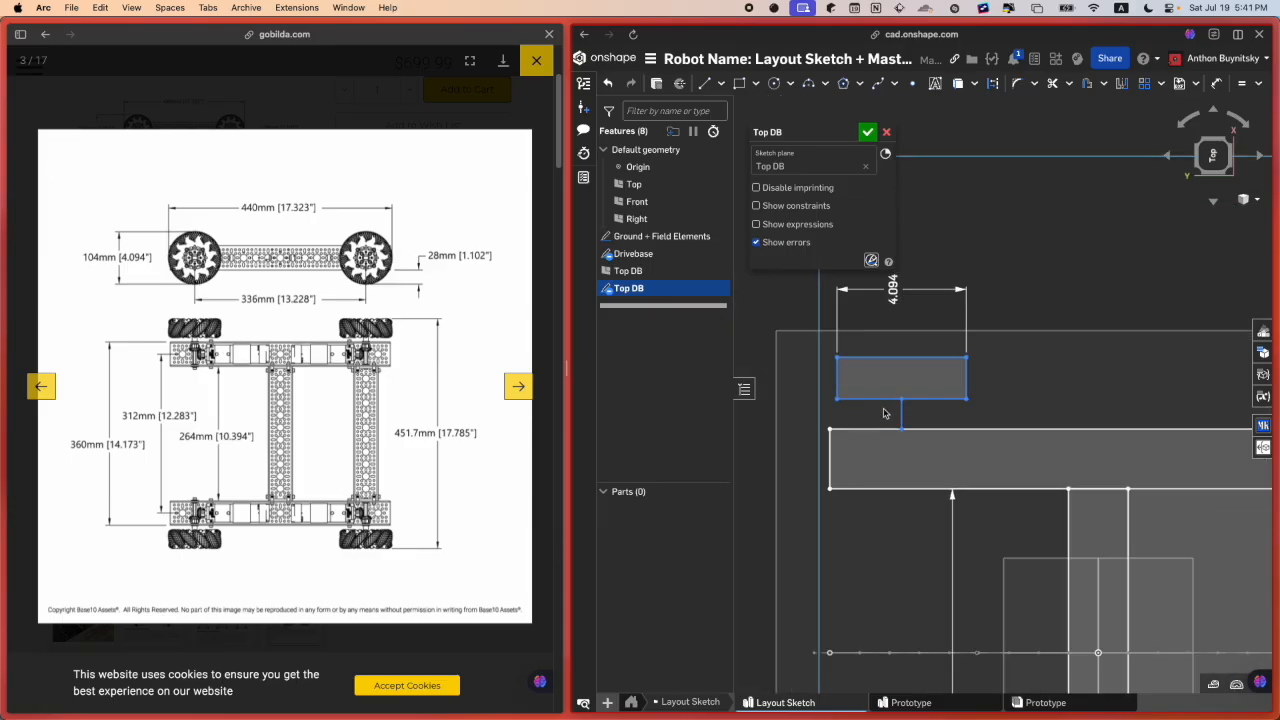
{"action": "middle_click_drag", "start_coordinate": [884, 413], "coordinate": [851, 396]}
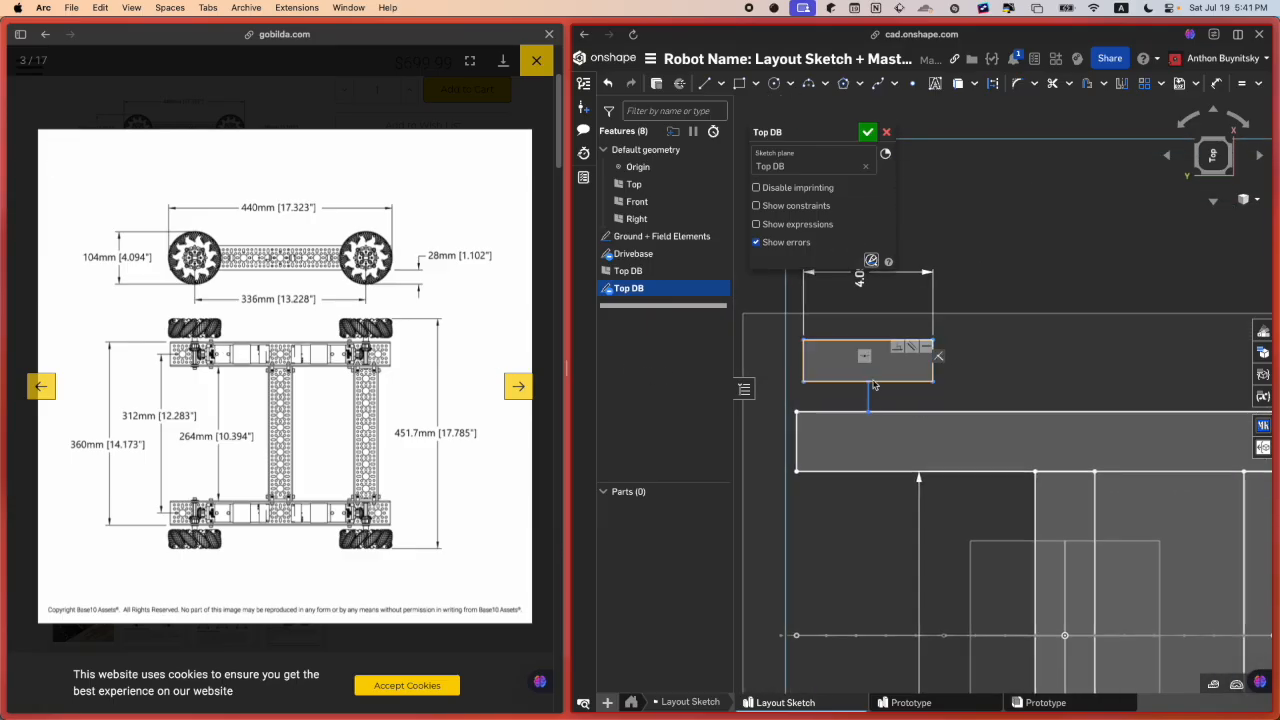
{"action": "left_click", "coordinate": [873, 382]}
{"action": "scroll", "coordinate": [879, 400], "scroll_direction": "down", "scroll_amount": 3}
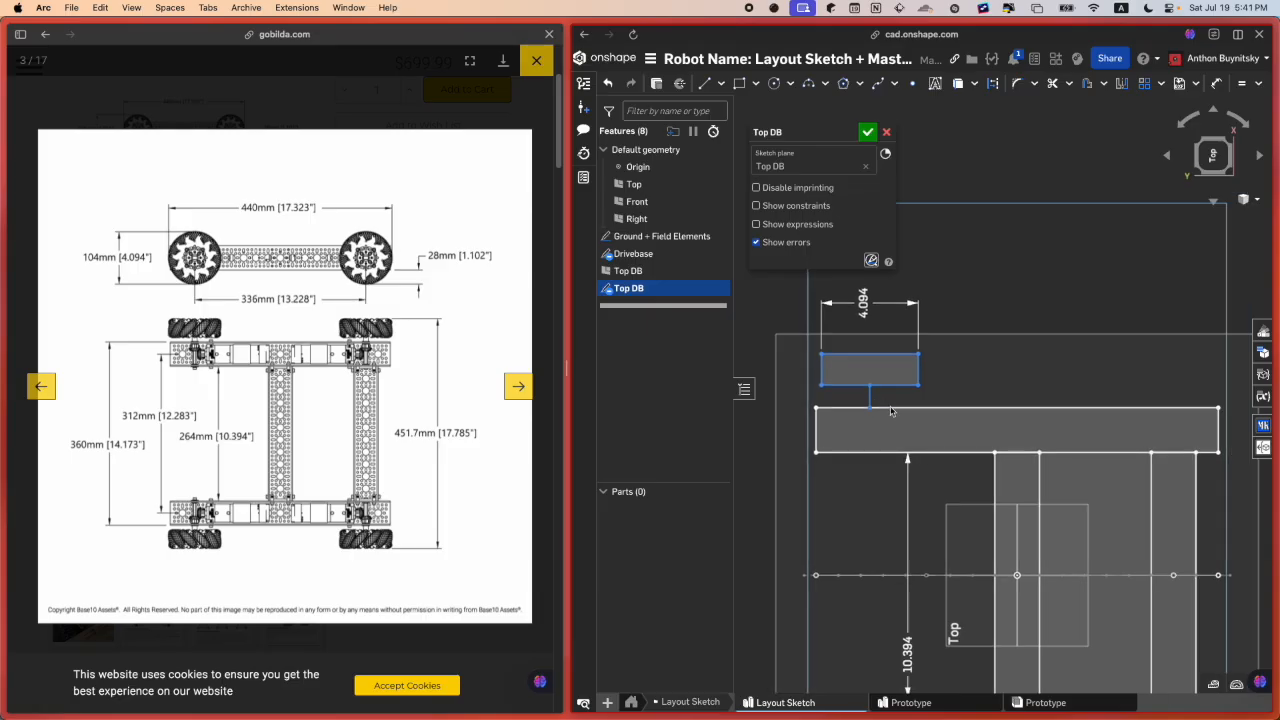
{"action": "scroll", "coordinate": [887, 455], "scroll_direction": "down", "scroll_amount": 2}
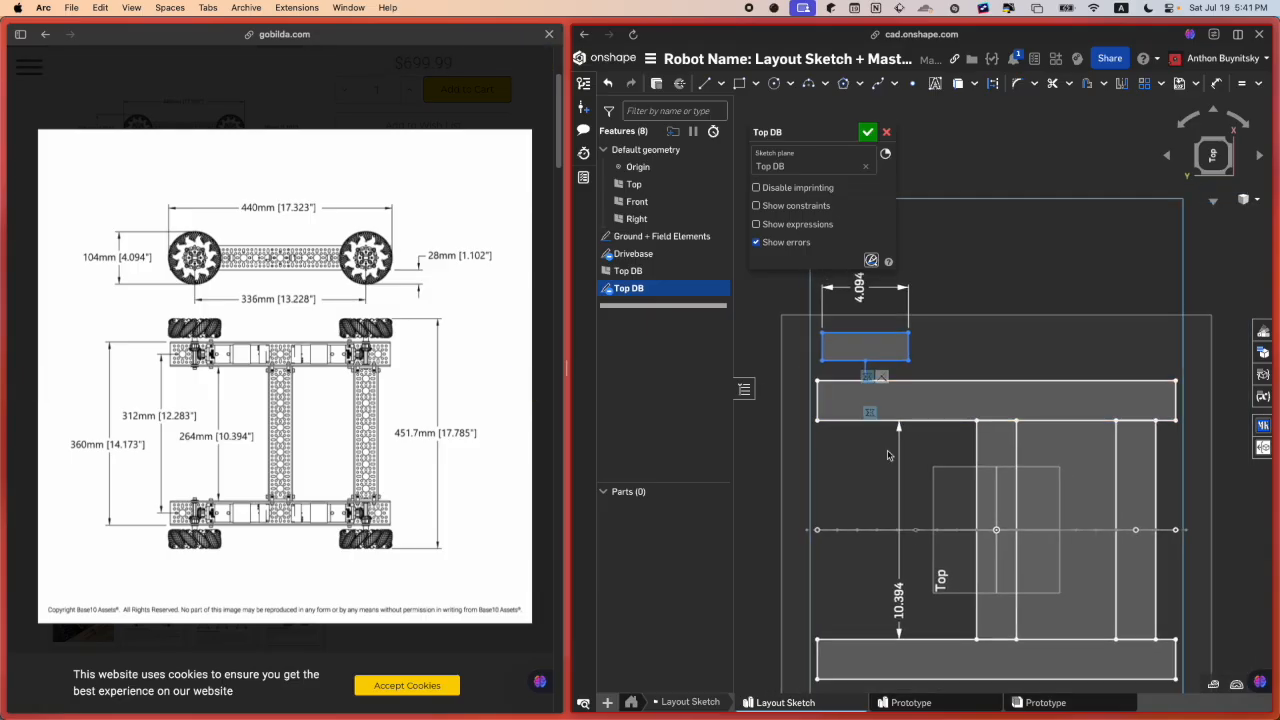
Step: Try a vertical constraint between the connector line's rail end and the wheel centre point of the side-view sketch, and undo it
{"action": "mouse_move", "coordinate": [887, 455]}
{"action": "right_mouse_down"}
{"action": "mouse_move", "coordinate": [882, 497]}
{"action": "mouse_move", "coordinate": [900, 449]}
{"action": "mouse_move", "coordinate": [893, 417]}
{"action": "mouse_move", "coordinate": [903, 458]}
{"action": "right_mouse_up"}
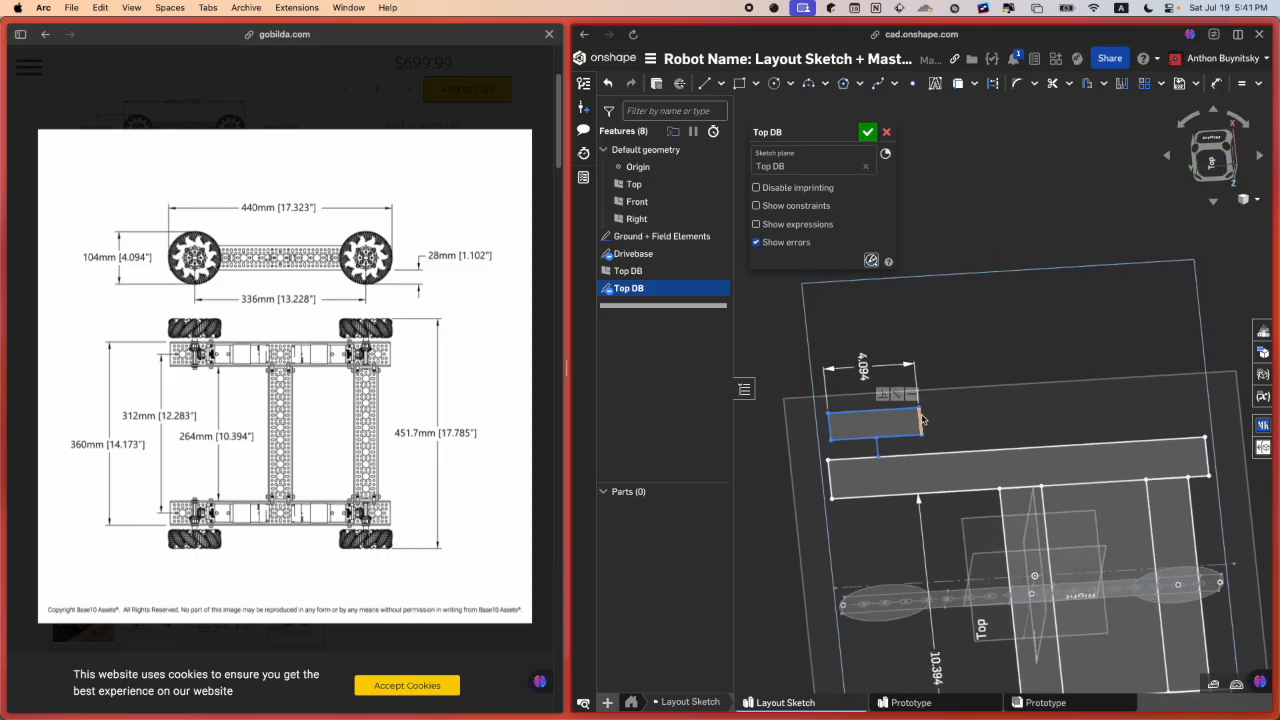
{"action": "mouse_move", "coordinate": [922, 420]}
{"action": "left_mouse_down"}
{"action": "mouse_move", "coordinate": [908, 409]}
{"action": "mouse_move", "coordinate": [980, 405]}
{"action": "mouse_move", "coordinate": [958, 420]}
{"action": "mouse_move", "coordinate": [885, 424]}
{"action": "mouse_move", "coordinate": [930, 411]}
{"action": "left_mouse_up"}
{"action": "mouse_move", "coordinate": [955, 443]}
{"action": "right_mouse_down"}
{"action": "mouse_move", "coordinate": [958, 428]}
{"action": "mouse_move", "coordinate": [911, 532]}
{"action": "right_mouse_up"}
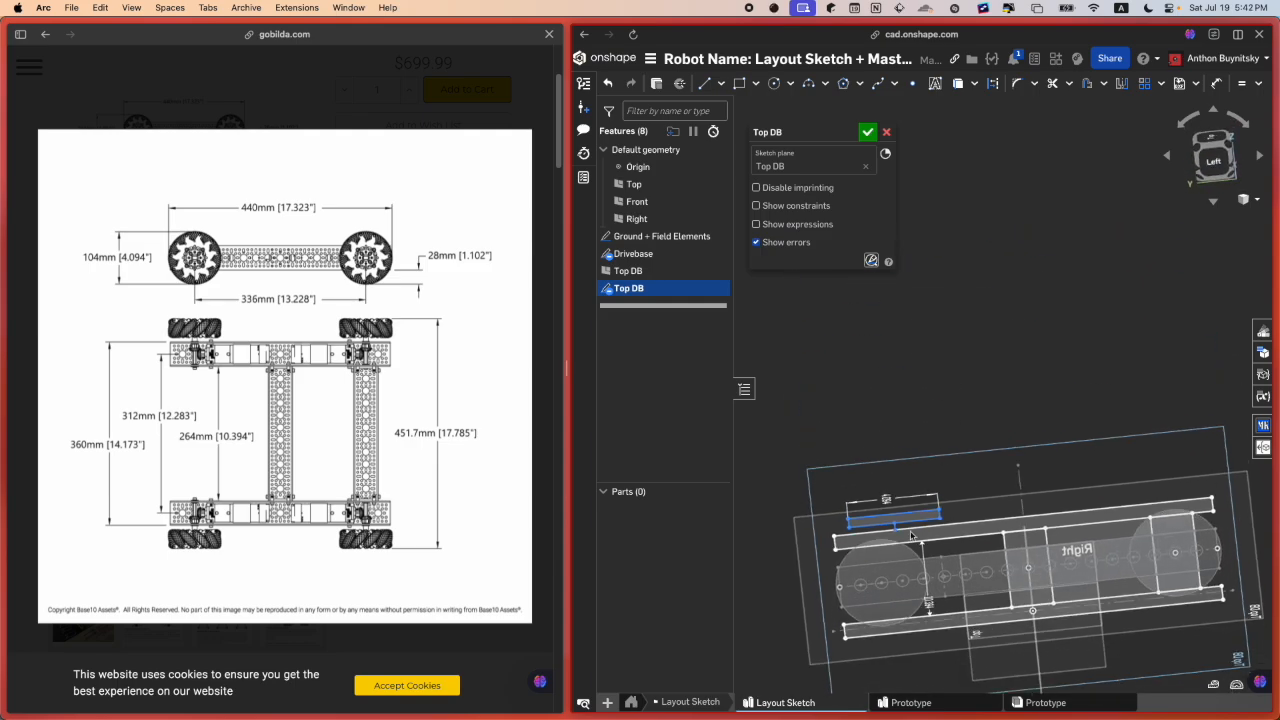
{"action": "right_click_drag", "start_coordinate": [882, 580], "coordinate": [887, 609]}
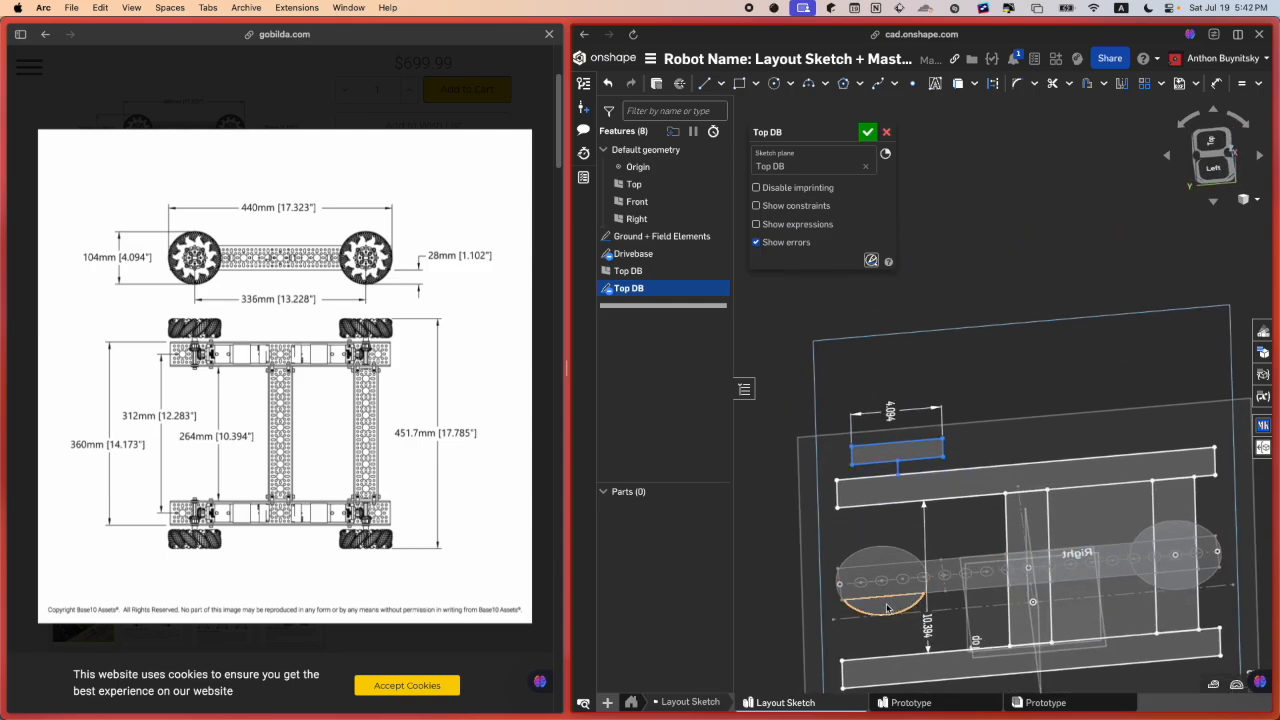
{"action": "scroll", "coordinate": [887, 609], "scroll_direction": "up", "scroll_amount": 3}
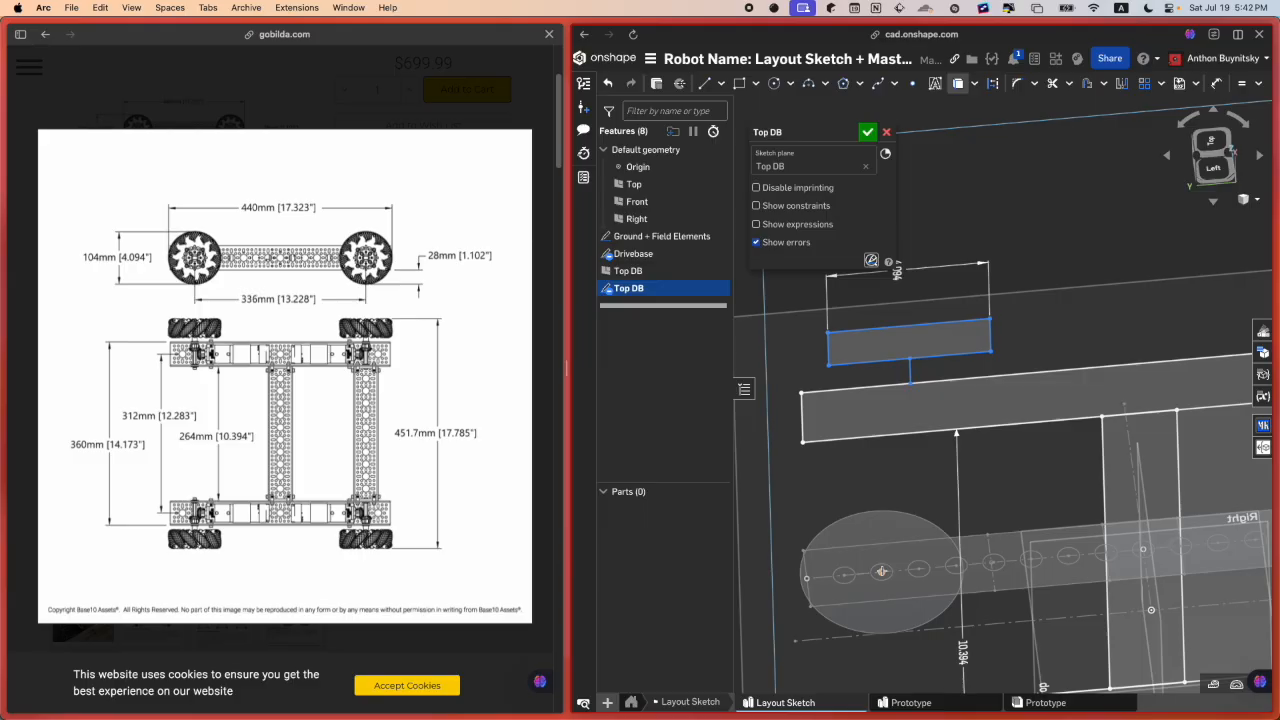
{"action": "scroll", "coordinate": [881, 571], "scroll_direction": "down", "scroll_amount": 3}
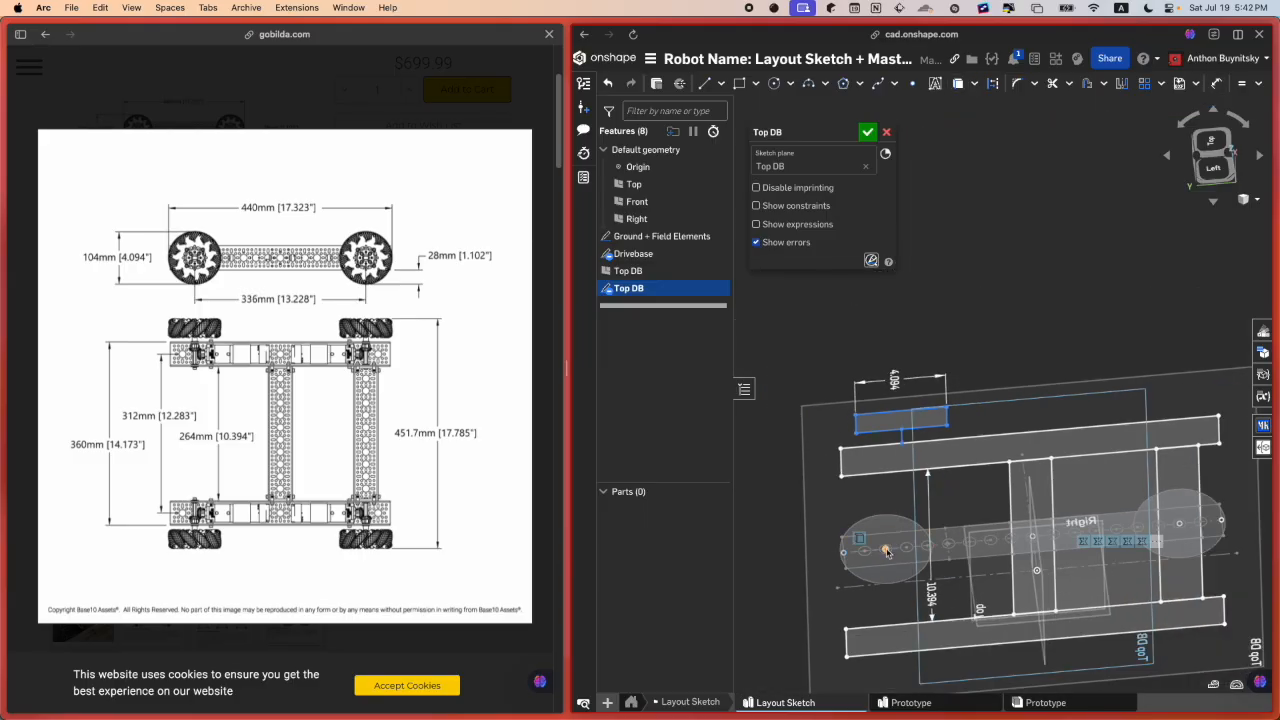
{"action": "left_click", "coordinate": [1204, 146]}
{"action": "mouse_move", "coordinate": [1074, 294]}
{"action": "right_mouse_down"}
{"action": "mouse_move", "coordinate": [1100, 280]}
{"action": "mouse_move", "coordinate": [1108, 331]}
{"action": "mouse_move", "coordinate": [886, 362]}
{"action": "right_mouse_up"}
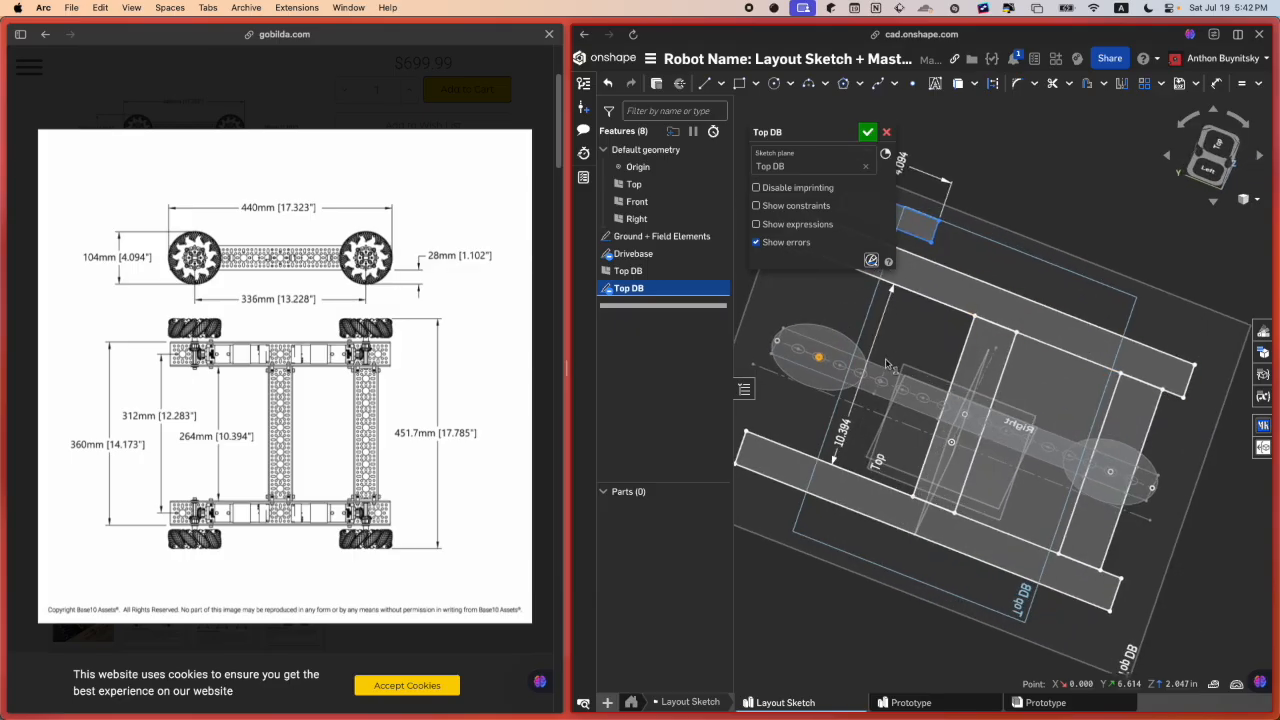
{"action": "middle_click_drag", "start_coordinate": [886, 362], "coordinate": [952, 490]}
{"action": "right_click_drag", "start_coordinate": [952, 372], "coordinate": [960, 432]}
{"action": "scroll", "coordinate": [950, 393], "scroll_direction": "up", "scroll_amount": 3}
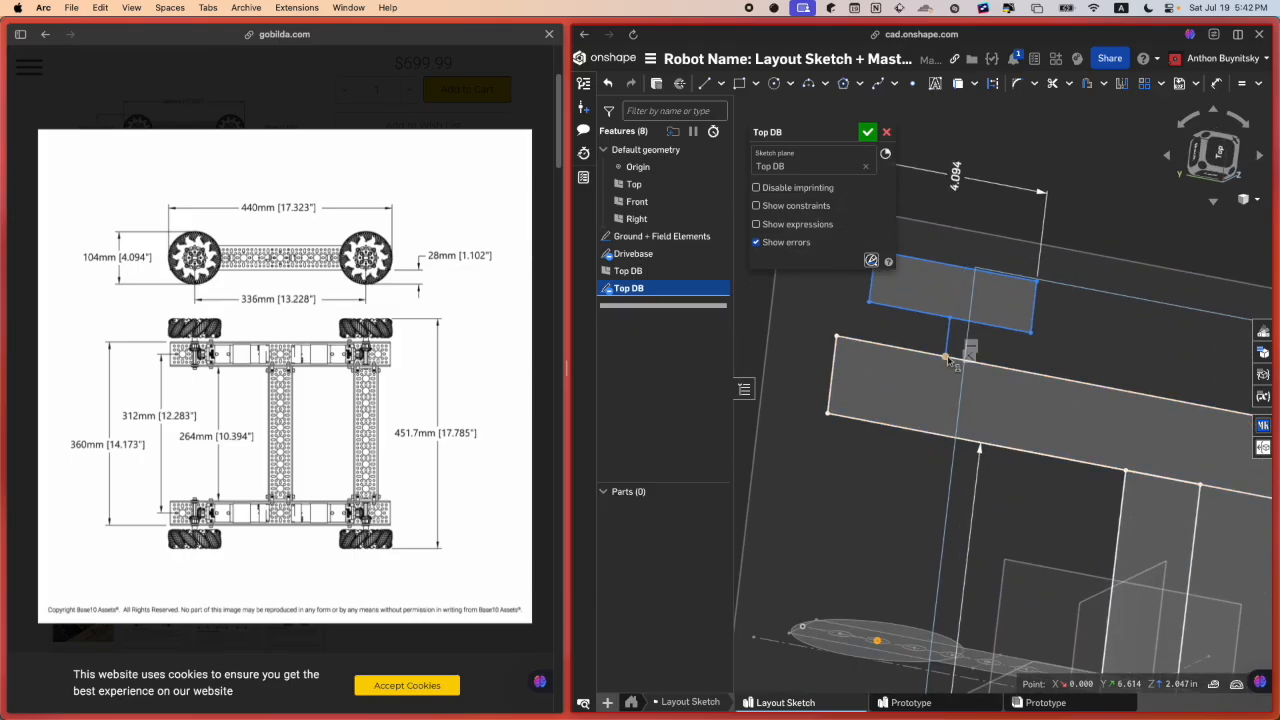
{"action": "left_click", "coordinate": [948, 359]}
{"action": "key", "text": "v"}
{"action": "scroll", "coordinate": [950, 361], "scroll_direction": "down", "scroll_amount": 1}
{"action": "key", "text": "super+z"}
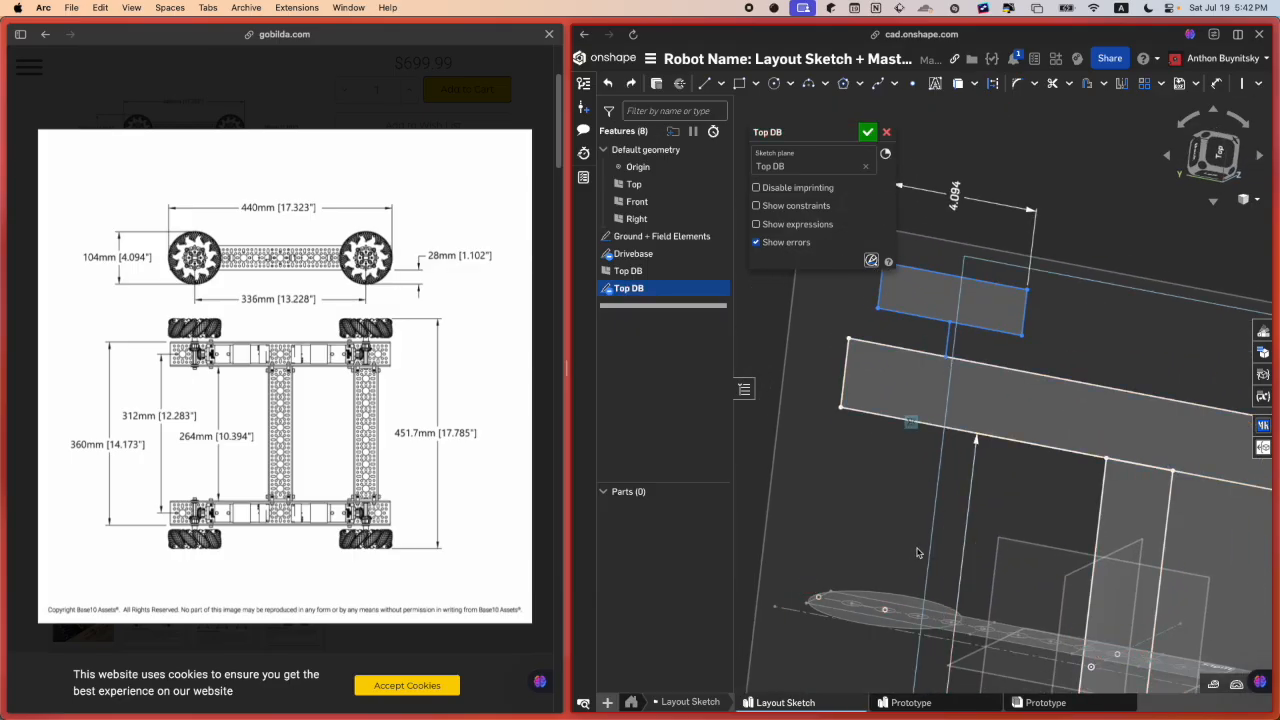
Step: Apply a horizontal constraint between the connector line's rail end and the side-view wheel's centre point to position the wheel rectangle
{"action": "left_click", "coordinate": [885, 609]}
{"action": "scroll", "coordinate": [925, 508], "scroll_direction": "down", "scroll_amount": 3}
{"action": "mouse_move", "coordinate": [925, 508]}
{"action": "right_mouse_down"}
{"action": "mouse_move", "coordinate": [910, 468]}
{"action": "mouse_move", "coordinate": [1040, 455]}
{"action": "mouse_move", "coordinate": [1055, 485]}
{"action": "right_mouse_up"}
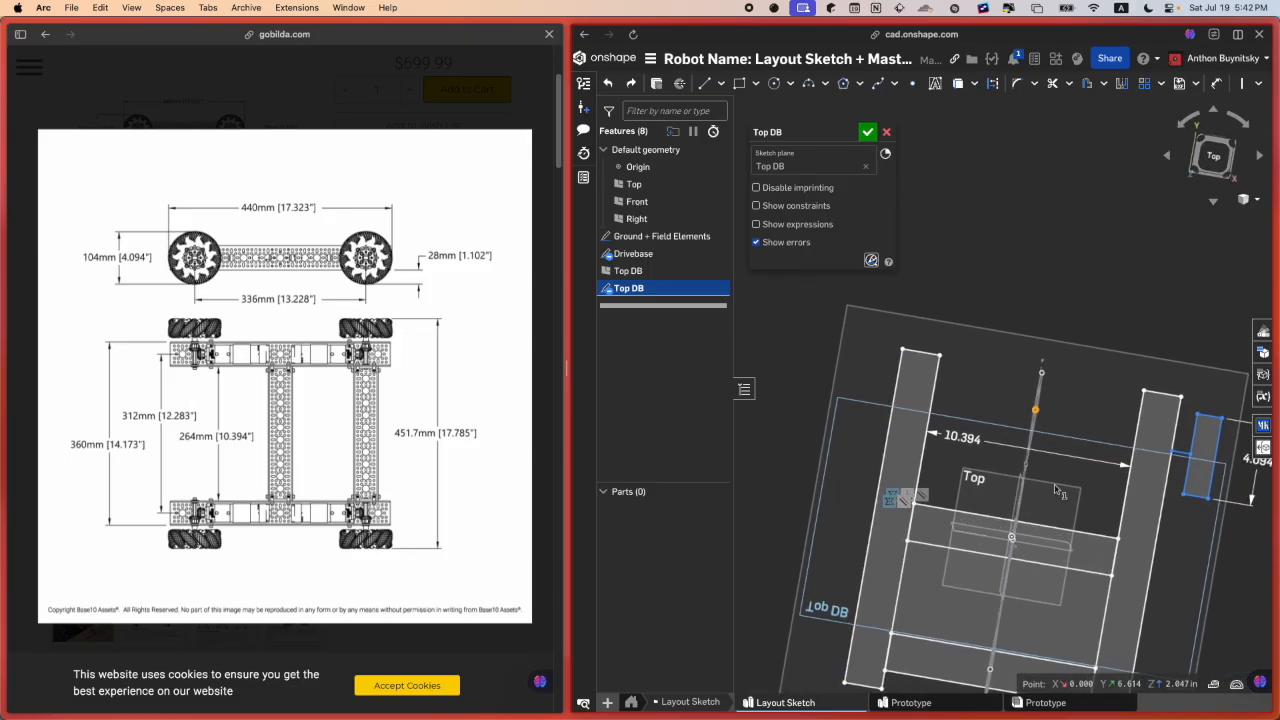
{"action": "middle_click_drag", "start_coordinate": [1055, 488], "coordinate": [1007, 486]}
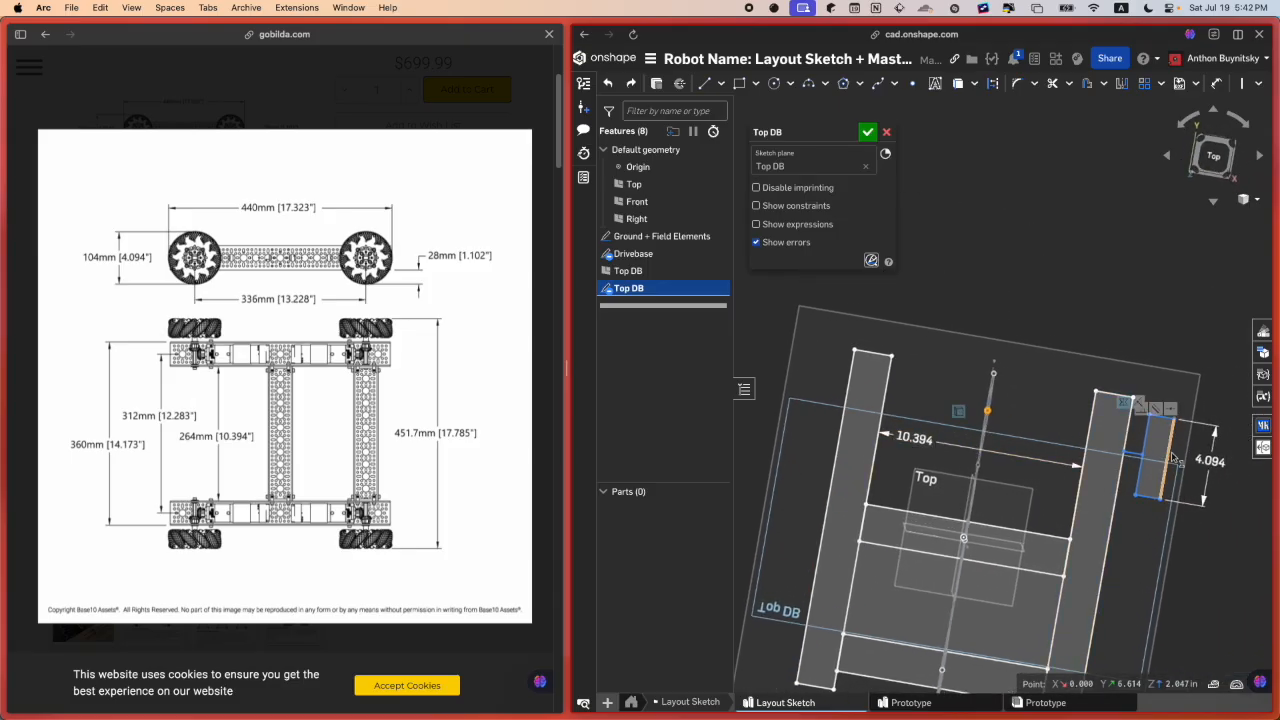
{"action": "mouse_move", "coordinate": [1006, 491]}
{"action": "right_mouse_down"}
{"action": "mouse_move", "coordinate": [1034, 449]}
{"action": "mouse_move", "coordinate": [1014, 459]}
{"action": "mouse_move", "coordinate": [1012, 480]}
{"action": "right_mouse_up"}
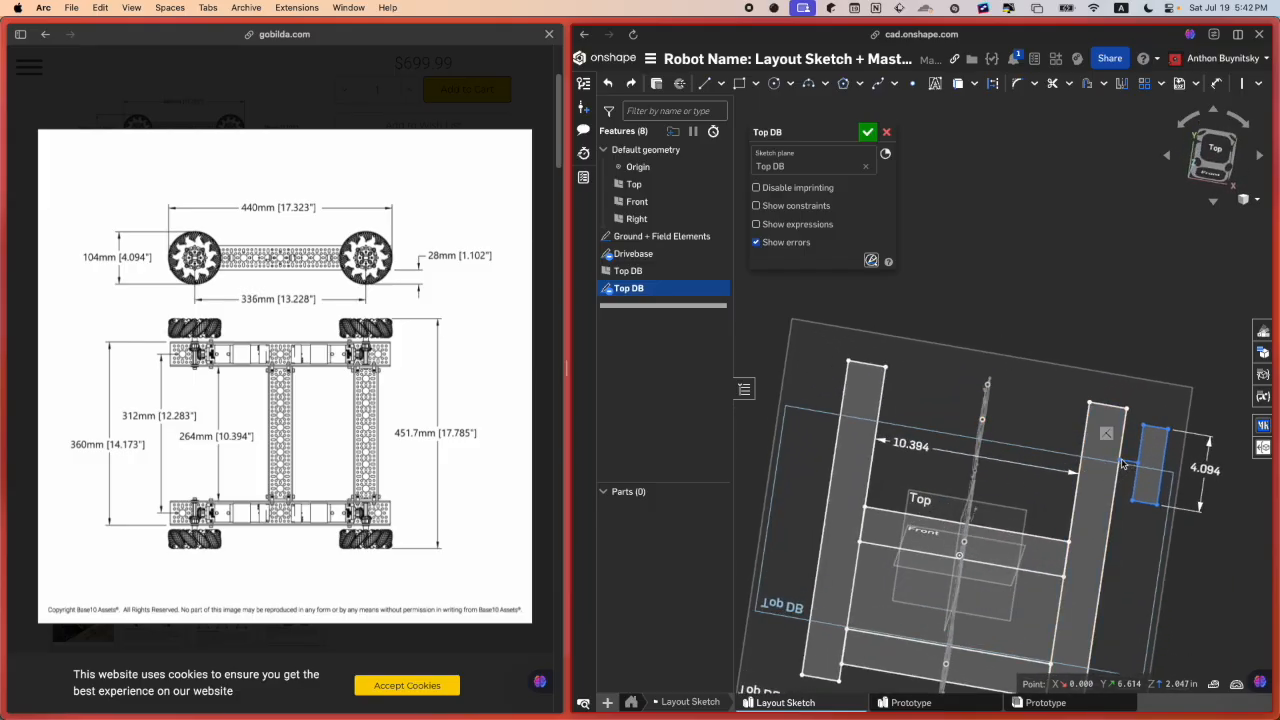
{"action": "left_click", "coordinate": [1120, 462]}
{"action": "key", "text": "super+z"}
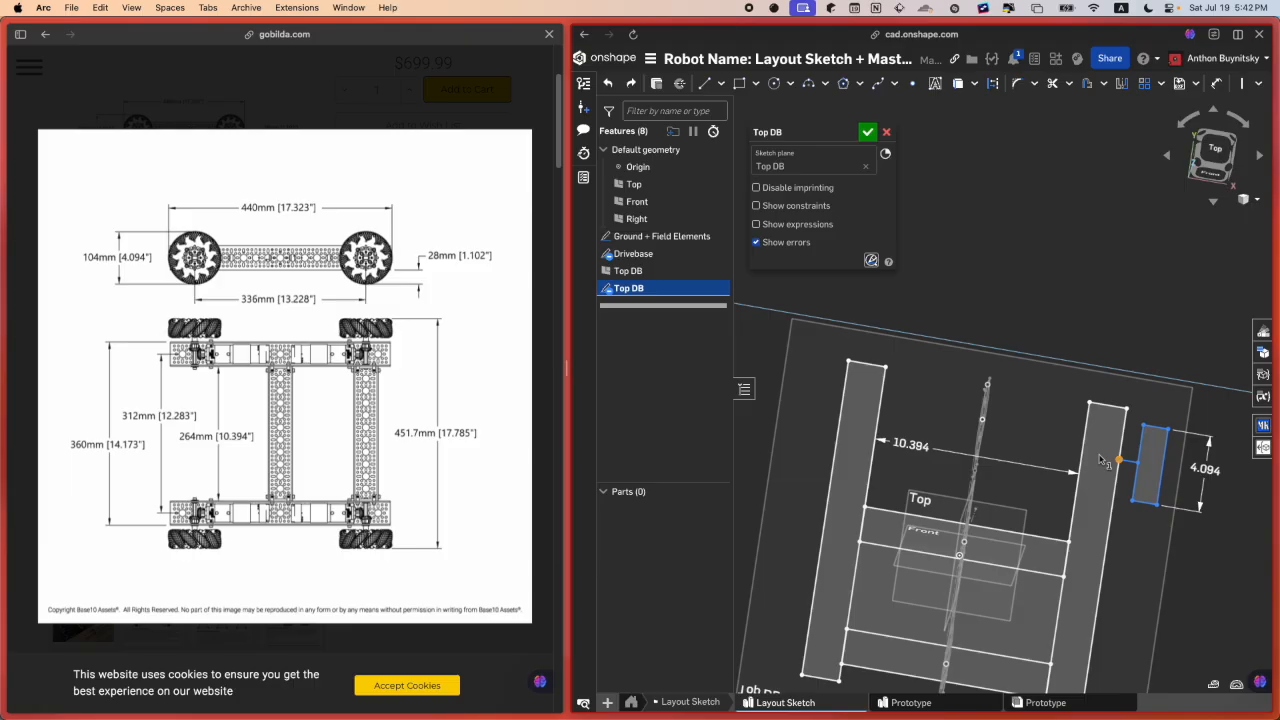
{"action": "left_click", "coordinate": [982, 421]}
{"action": "key", "text": "h"}
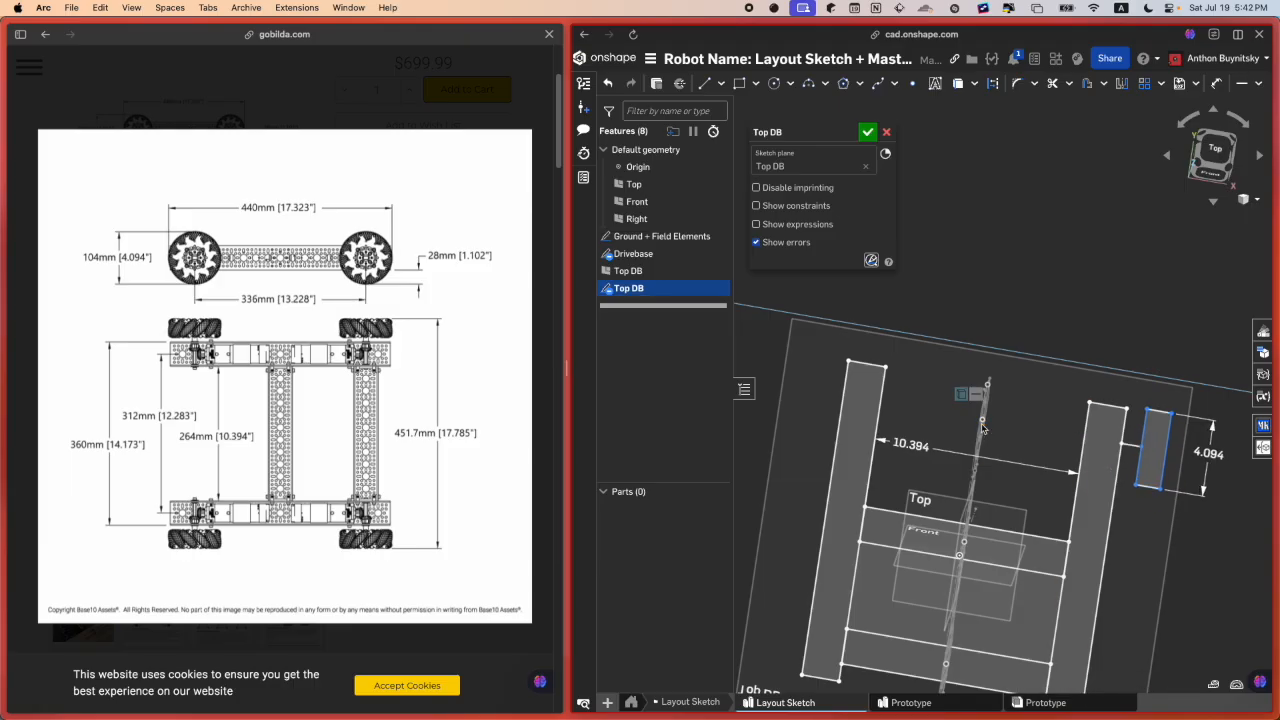
{"action": "mouse_move", "coordinate": [982, 428]}
{"action": "right_mouse_down"}
{"action": "mouse_move", "coordinate": [980, 562]}
{"action": "mouse_move", "coordinate": [1003, 526]}
{"action": "mouse_move", "coordinate": [975, 462]}
{"action": "right_mouse_up"}
{"action": "scroll", "coordinate": [985, 428], "scroll_direction": "up", "scroll_amount": 3}
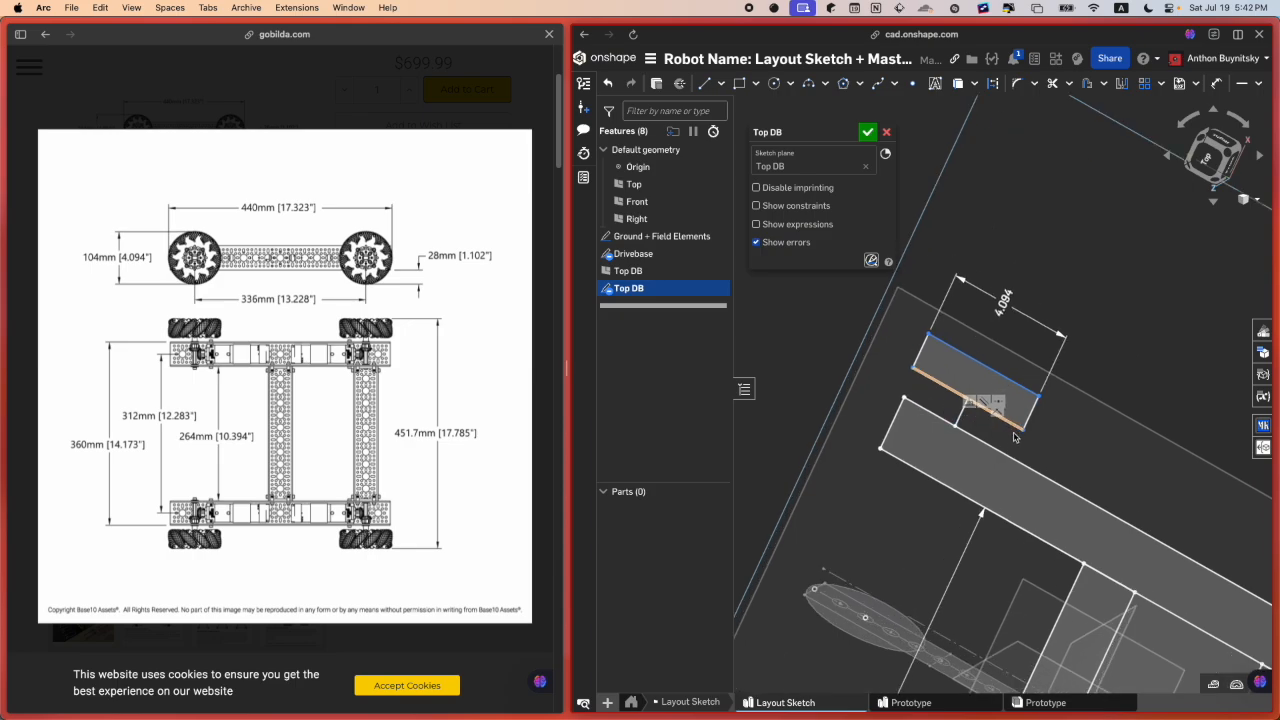
Step: Look up the mecanum wheel's width in the reference CAD model and the goBILDA schematic of the Ø104 mm GripForce wheel set
{"action": "left_click", "coordinate": [1014, 436]}
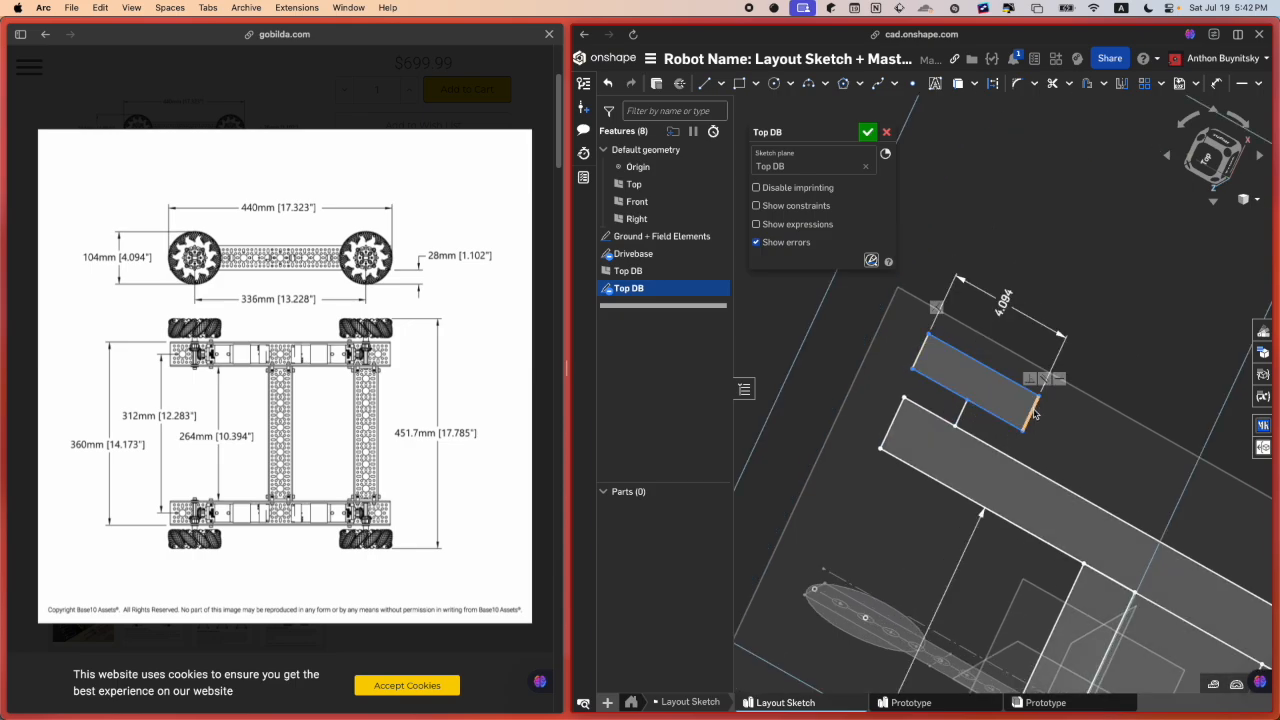
{"action": "mouse_move", "coordinate": [3, 280]}
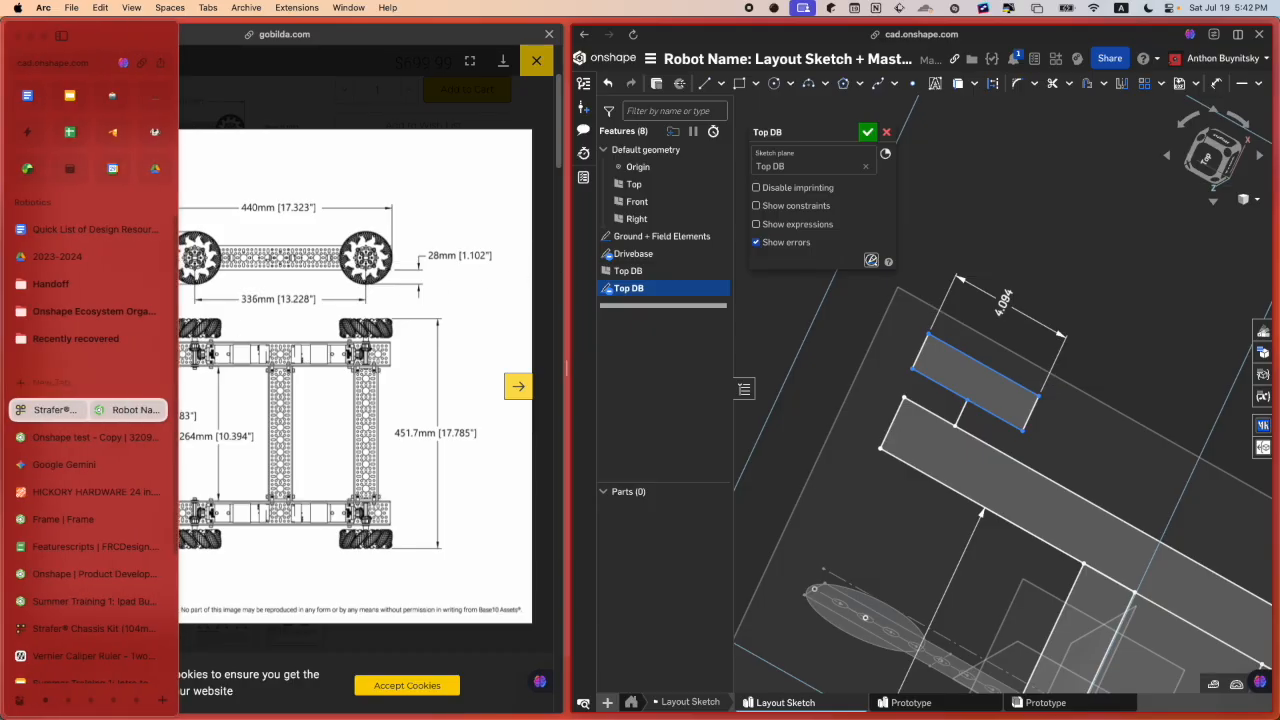
{"action": "left_click", "coordinate": [92, 439]}
{"action": "scroll", "coordinate": [757, 374], "scroll_direction": "down", "scroll_amount": 5}
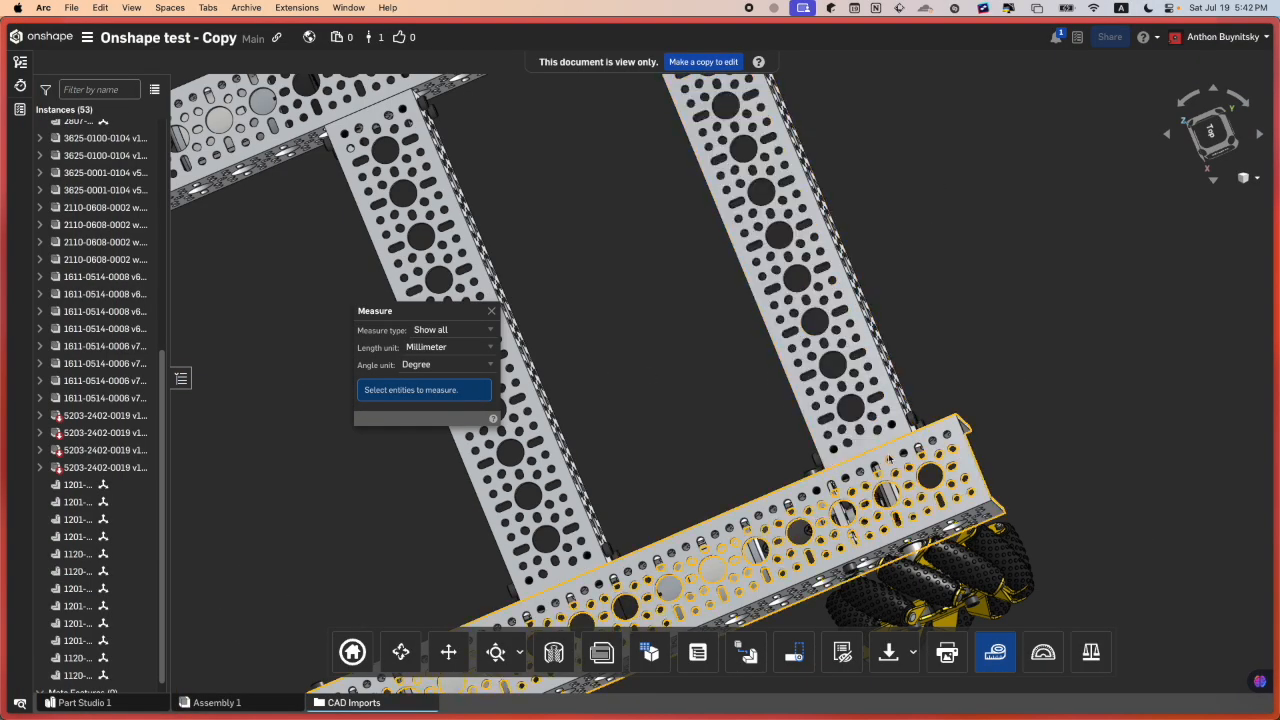
{"action": "scroll", "coordinate": [955, 572], "scroll_direction": "up", "scroll_amount": 4}
{"action": "right_click_drag", "start_coordinate": [955, 572], "coordinate": [955, 470]}
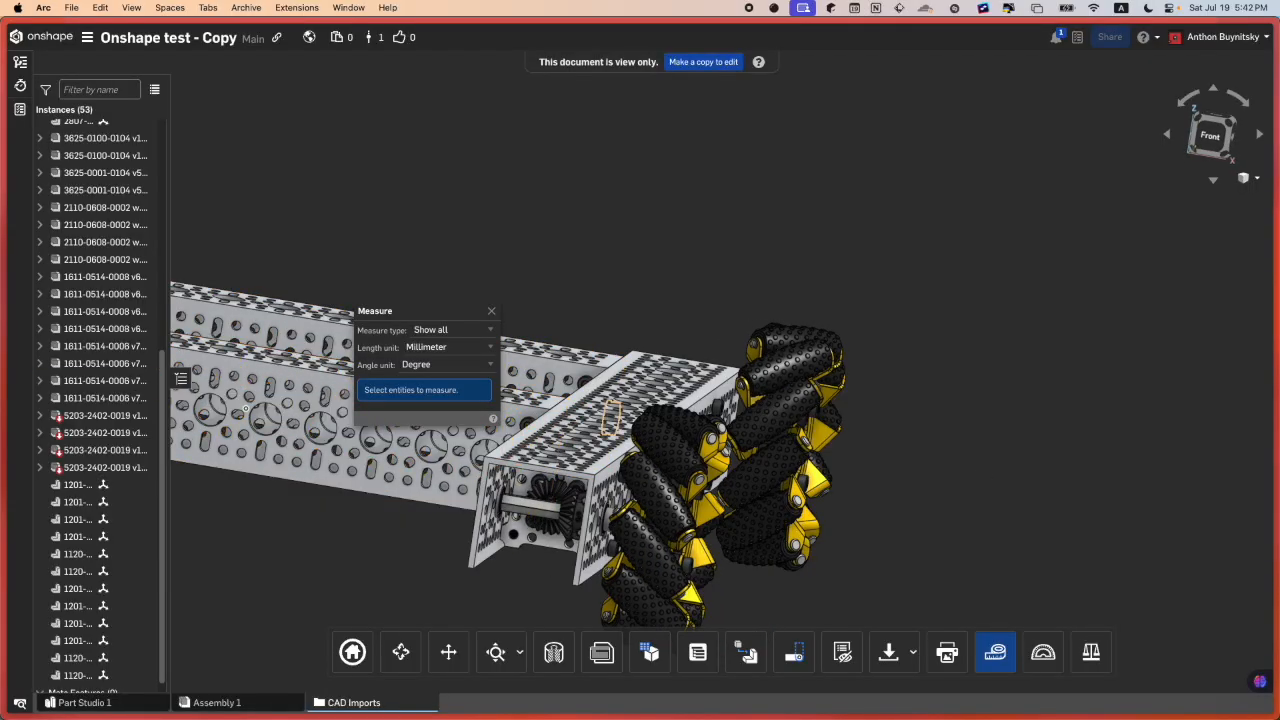
{"action": "mouse_move", "coordinate": [4, 335]}
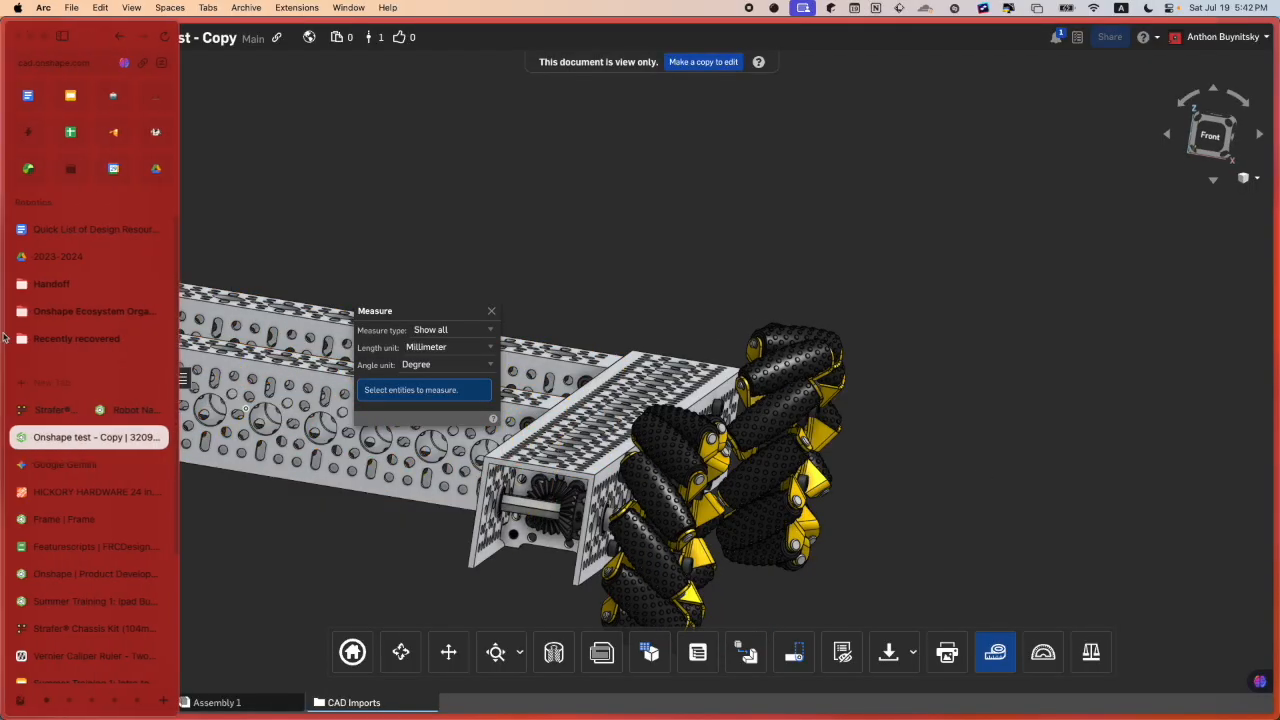
{"action": "left_click", "coordinate": [52, 411]}
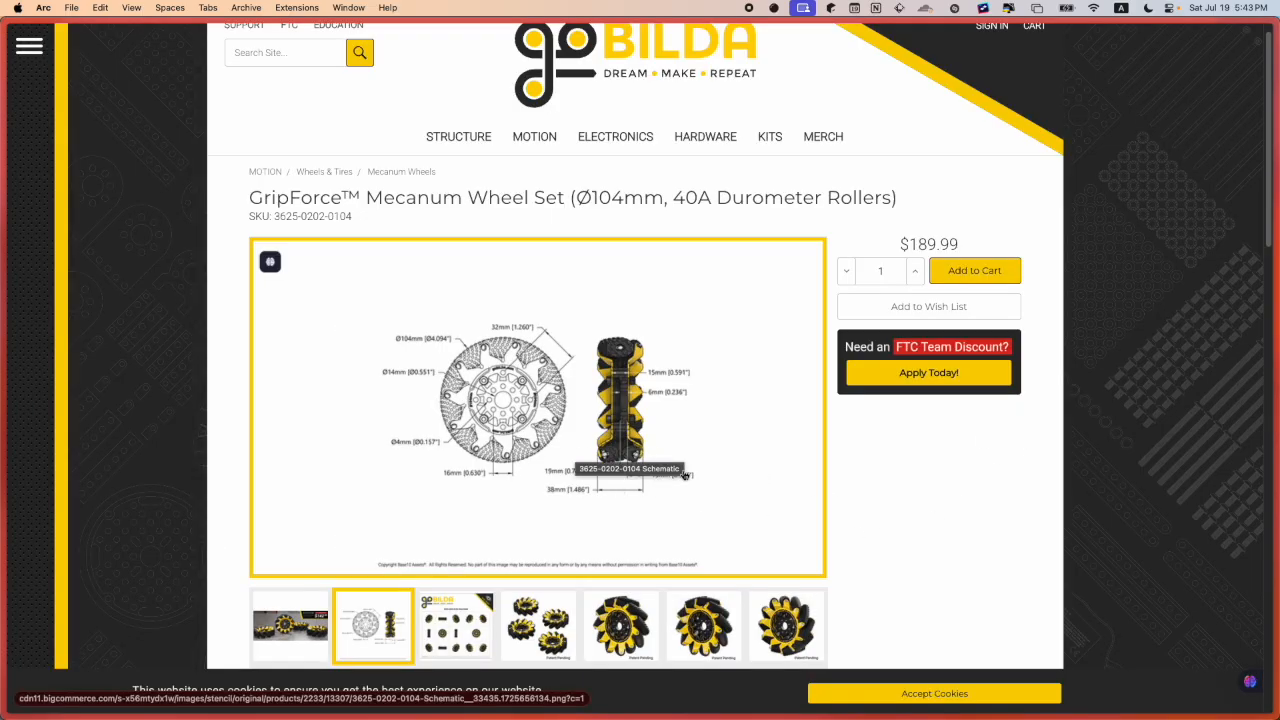
{"action": "scroll", "coordinate": [137, 363], "scroll_direction": "down", "scroll_amount": 3}
{"action": "mouse_move", "coordinate": [105, 304]}
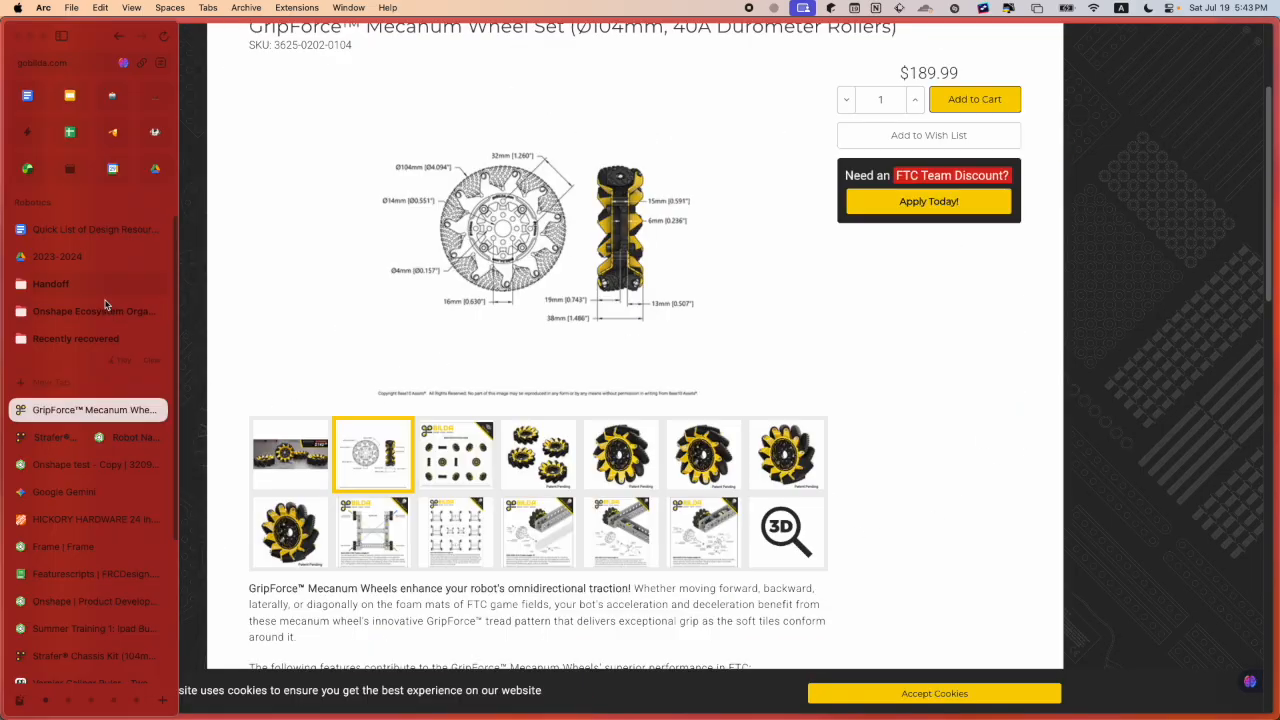
Step: Return to the layout sketch and dimension the wheel rectangle's short edge to 38 mm
{"action": "left_click", "coordinate": [73, 447]}
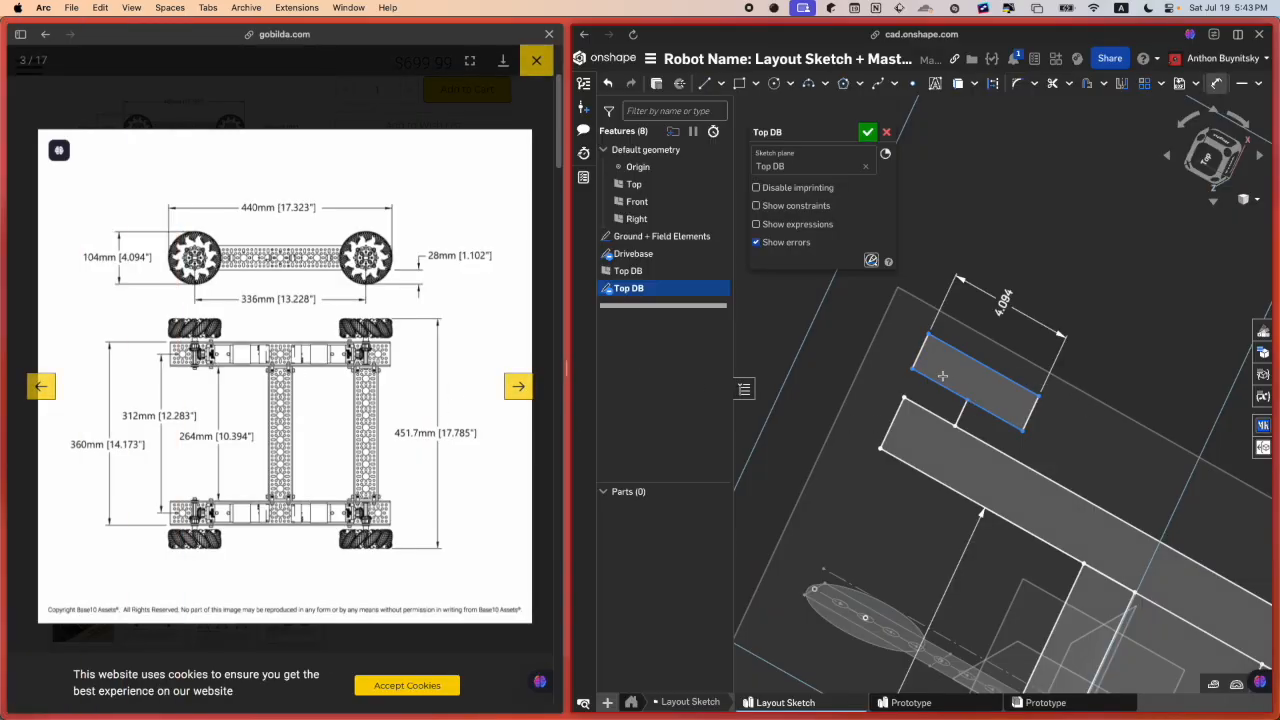
{"action": "left_click", "coordinate": [925, 343]}
{"action": "left_click", "coordinate": [901, 320]}
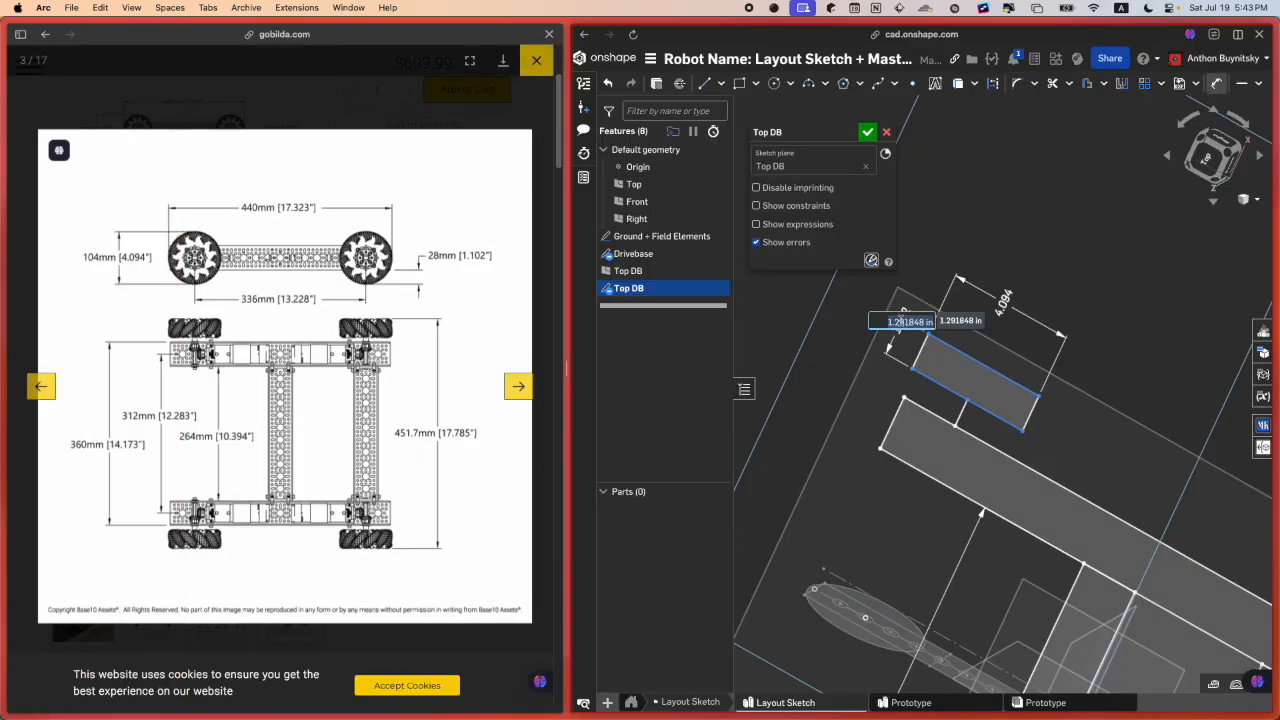
{"action": "type", "text": "3u"}
{"action": "type", "text": "mm"}
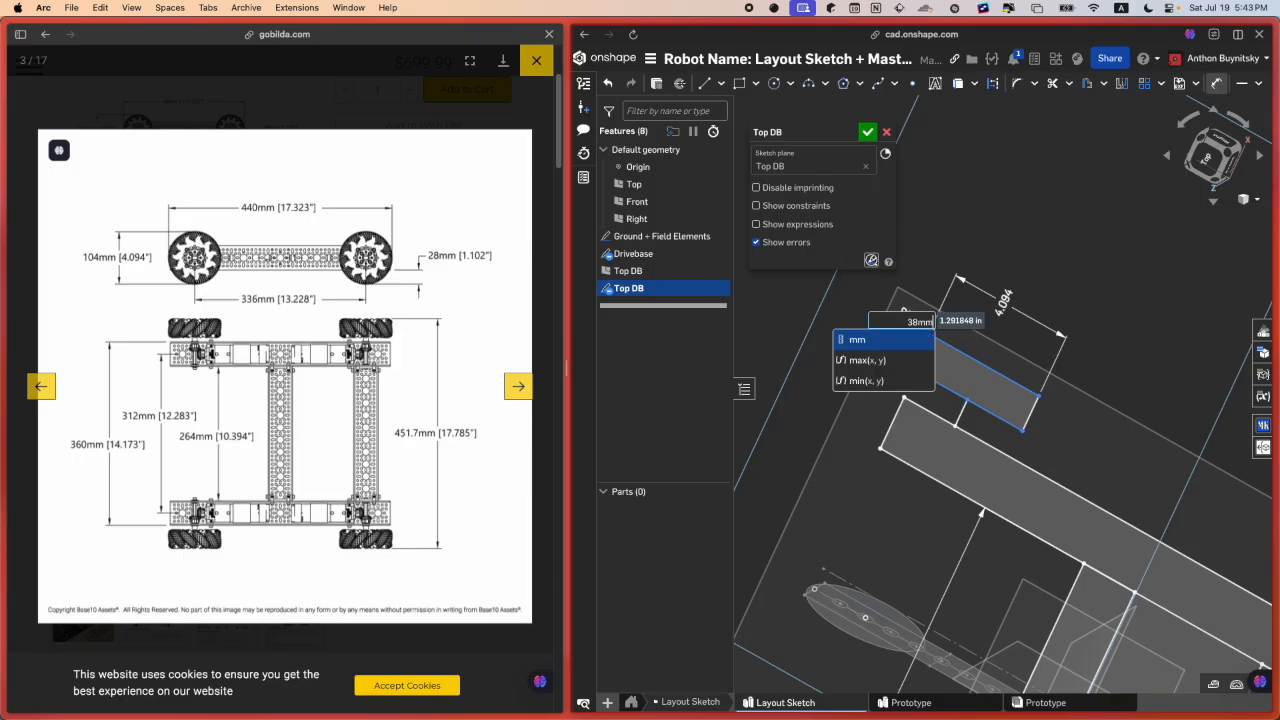
{"action": "key", "text": "Return"}
Step: Shift the wheel rectangle perpendicular to the side rail to adjust the gap between them
{"action": "scroll", "coordinate": [901, 320], "scroll_direction": "down", "scroll_amount": 3}
{"action": "mouse_move", "coordinate": [950, 343]}
{"action": "right_mouse_down"}
{"action": "mouse_move", "coordinate": [1017, 389]}
{"action": "mouse_move", "coordinate": [1126, 191]}
{"action": "mouse_move", "coordinate": [1064, 296]}
{"action": "mouse_move", "coordinate": [960, 356]}
{"action": "right_mouse_up"}
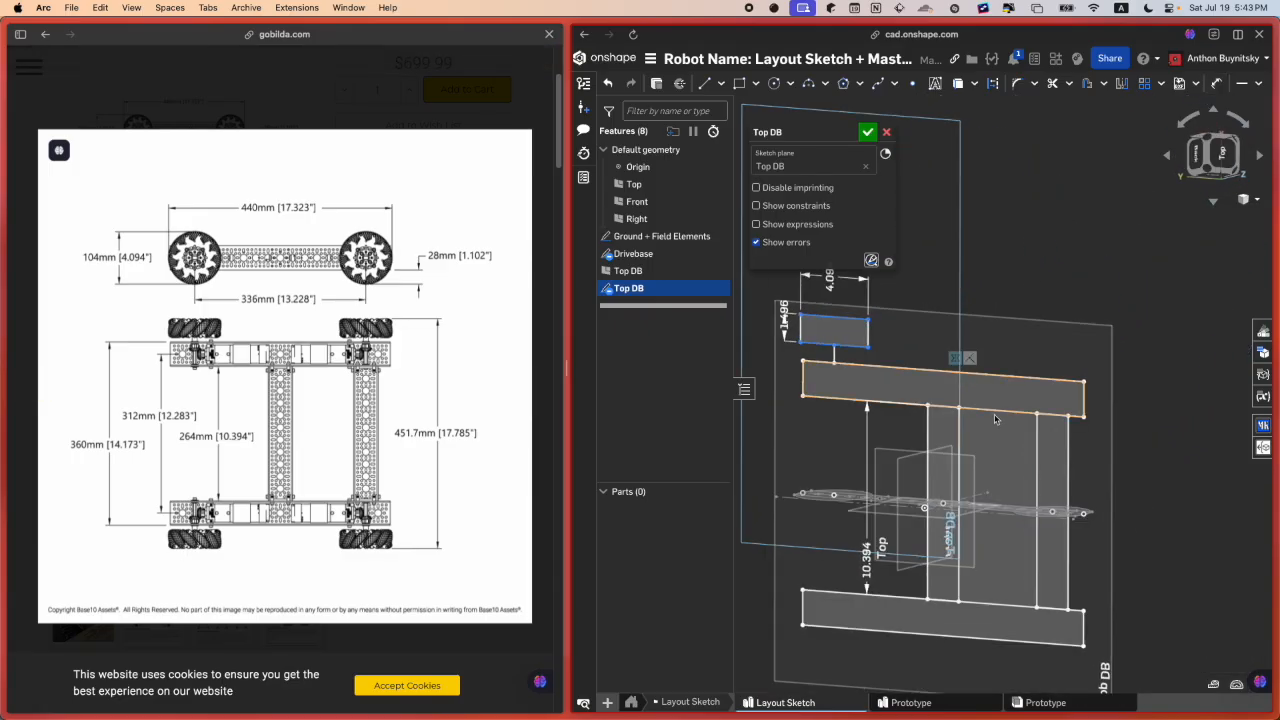
{"action": "left_click", "coordinate": [985, 402]}
{"action": "key", "text": "n"}
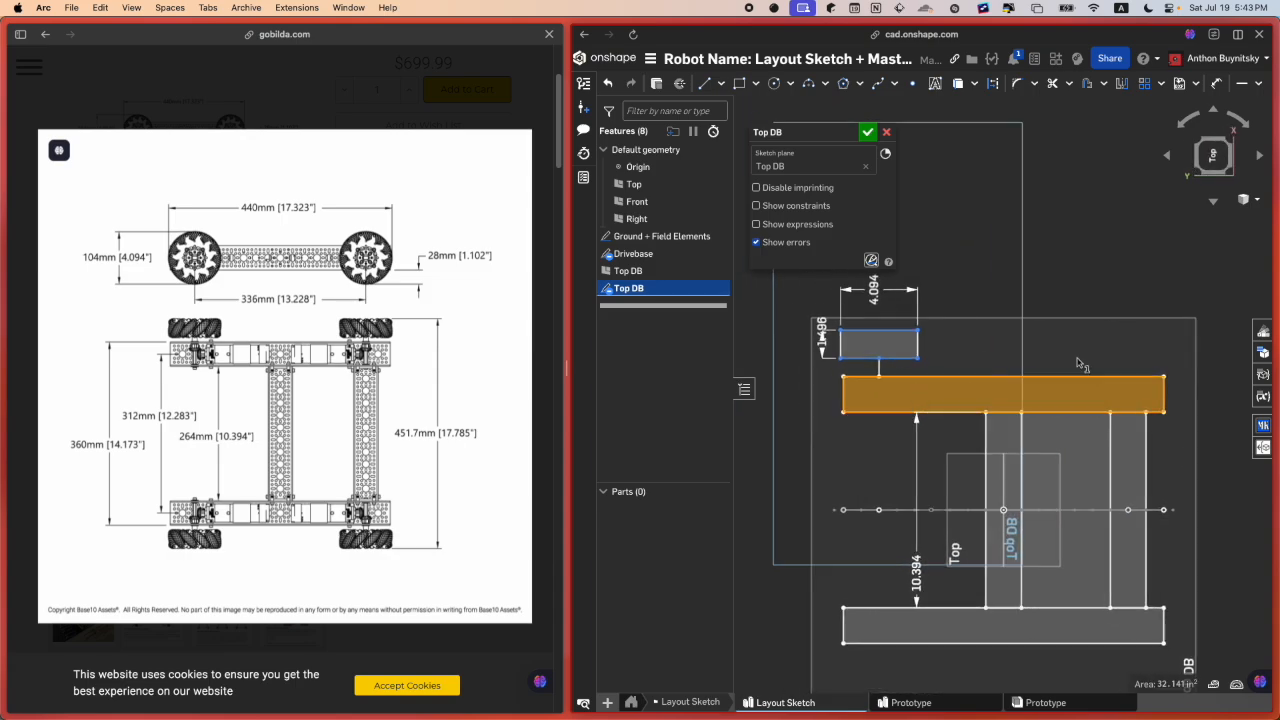
{"action": "left_click", "coordinate": [1080, 363]}
{"action": "scroll", "coordinate": [888, 316], "scroll_direction": "up", "scroll_amount": 3}
{"action": "scroll", "coordinate": [940, 350], "scroll_direction": "down", "scroll_amount": 1}
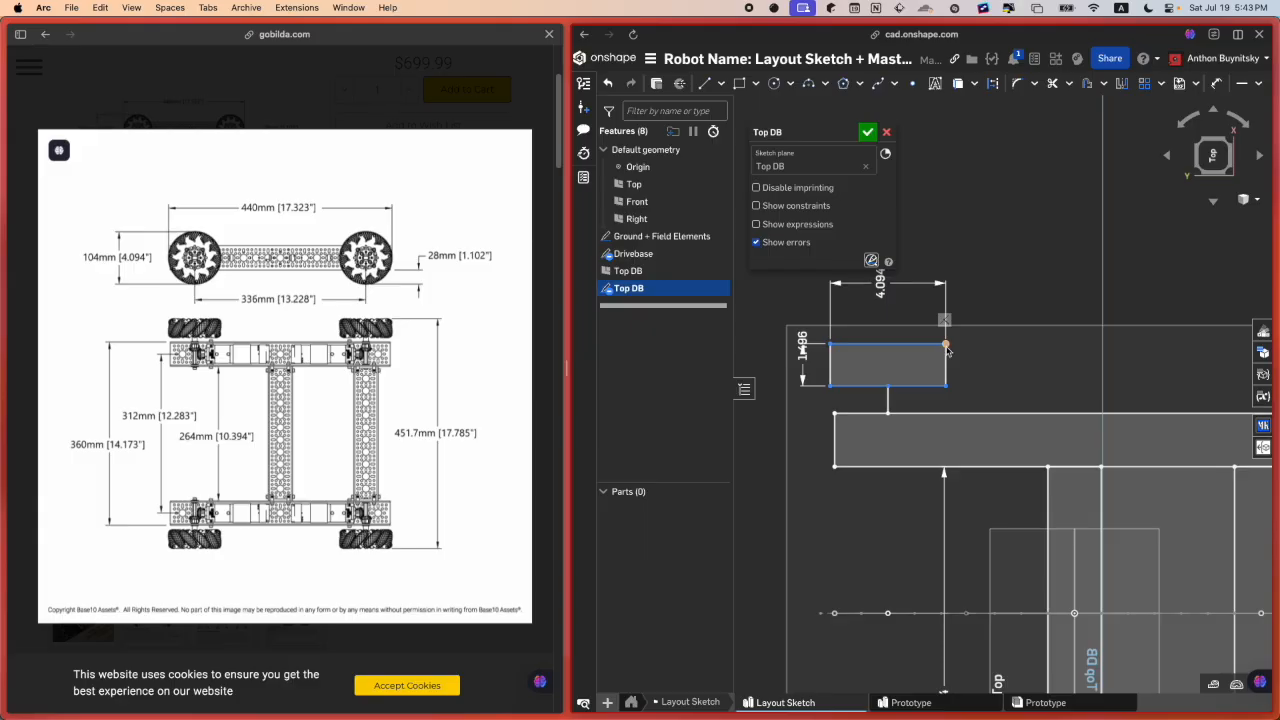
{"action": "mouse_move", "coordinate": [947, 348]}
{"action": "left_mouse_down"}
{"action": "mouse_move", "coordinate": [997, 360]}
{"action": "mouse_move", "coordinate": [949, 314]}
{"action": "mouse_move", "coordinate": [1014, 331]}
{"action": "mouse_move", "coordinate": [950, 331]}
{"action": "left_mouse_up"}
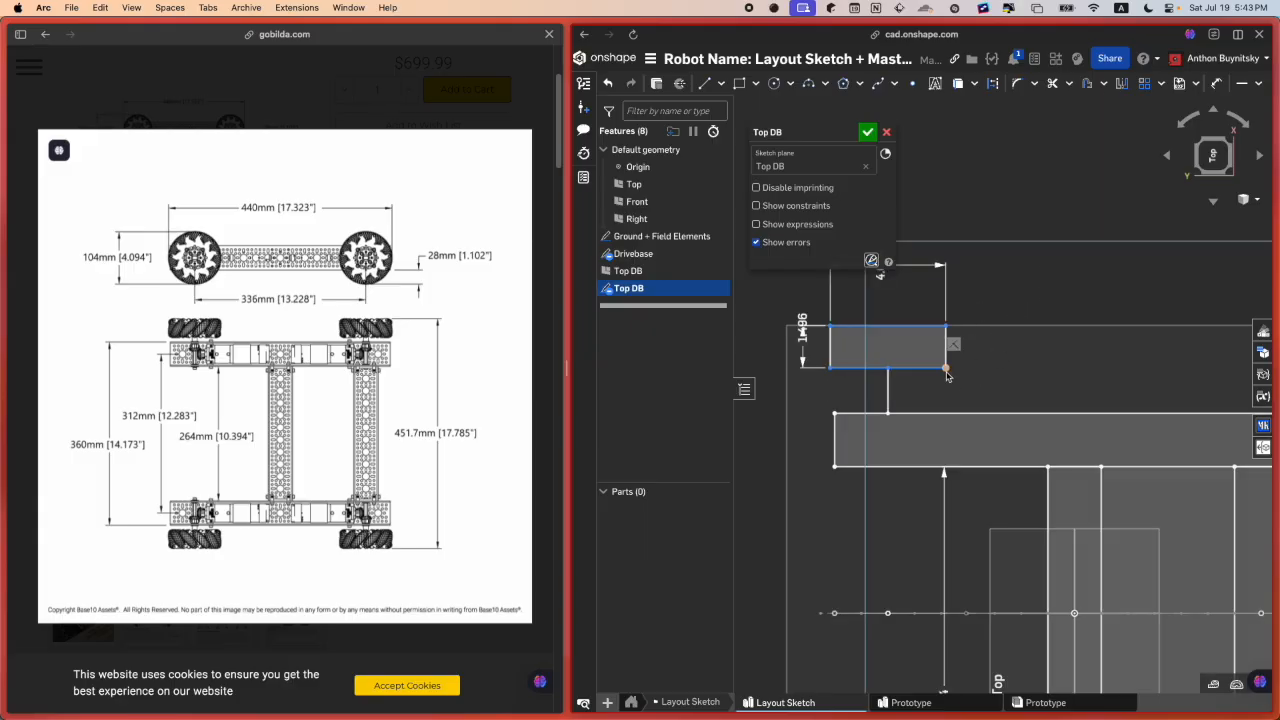
{"action": "mouse_move", "coordinate": [948, 376]}
{"action": "left_mouse_down"}
{"action": "mouse_move", "coordinate": [1086, 371]}
{"action": "mouse_move", "coordinate": [1014, 343]}
{"action": "mouse_move", "coordinate": [1012, 431]}
{"action": "mouse_move", "coordinate": [1016, 292]}
{"action": "mouse_move", "coordinate": [1029, 388]}
{"action": "left_mouse_up"}
{"action": "scroll", "coordinate": [1029, 388], "scroll_direction": "down", "scroll_amount": 3}
{"action": "mouse_move", "coordinate": [1029, 388]}
{"action": "middle_mouse_down"}
{"action": "mouse_move", "coordinate": [951, 360]}
{"action": "mouse_move", "coordinate": [913, 326]}
{"action": "middle_mouse_up"}
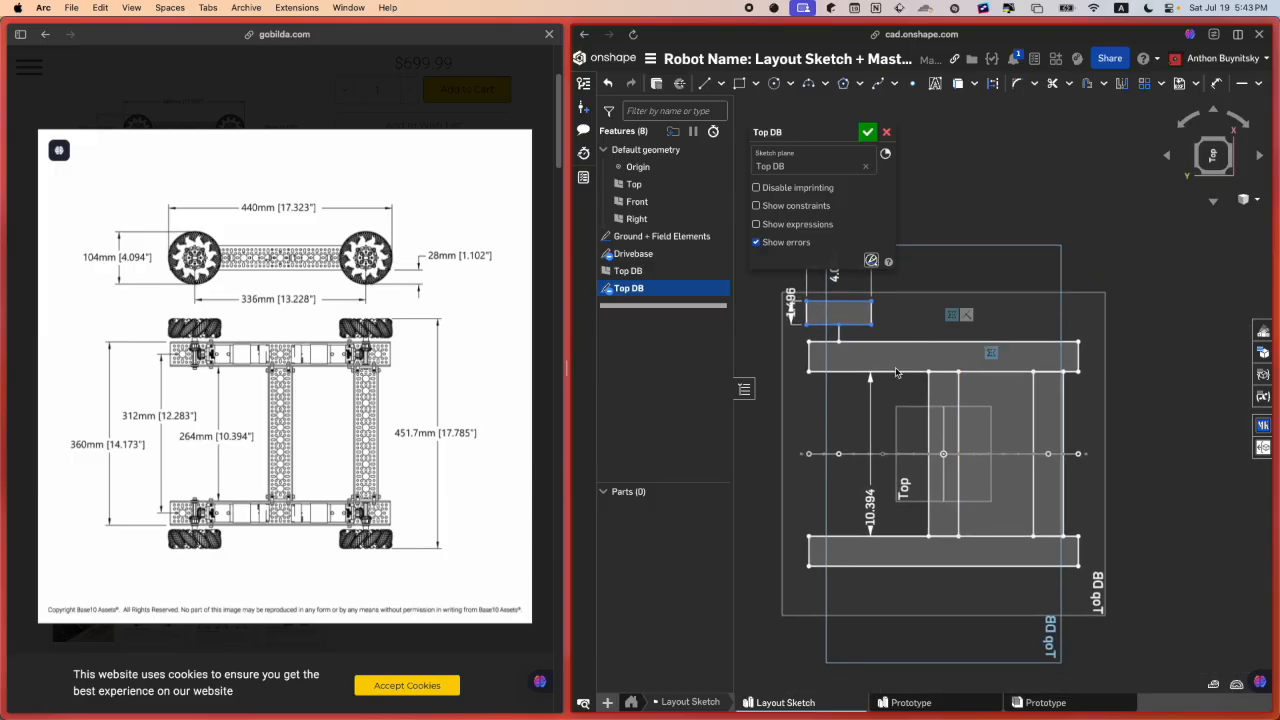
{"action": "key", "text": "l"}
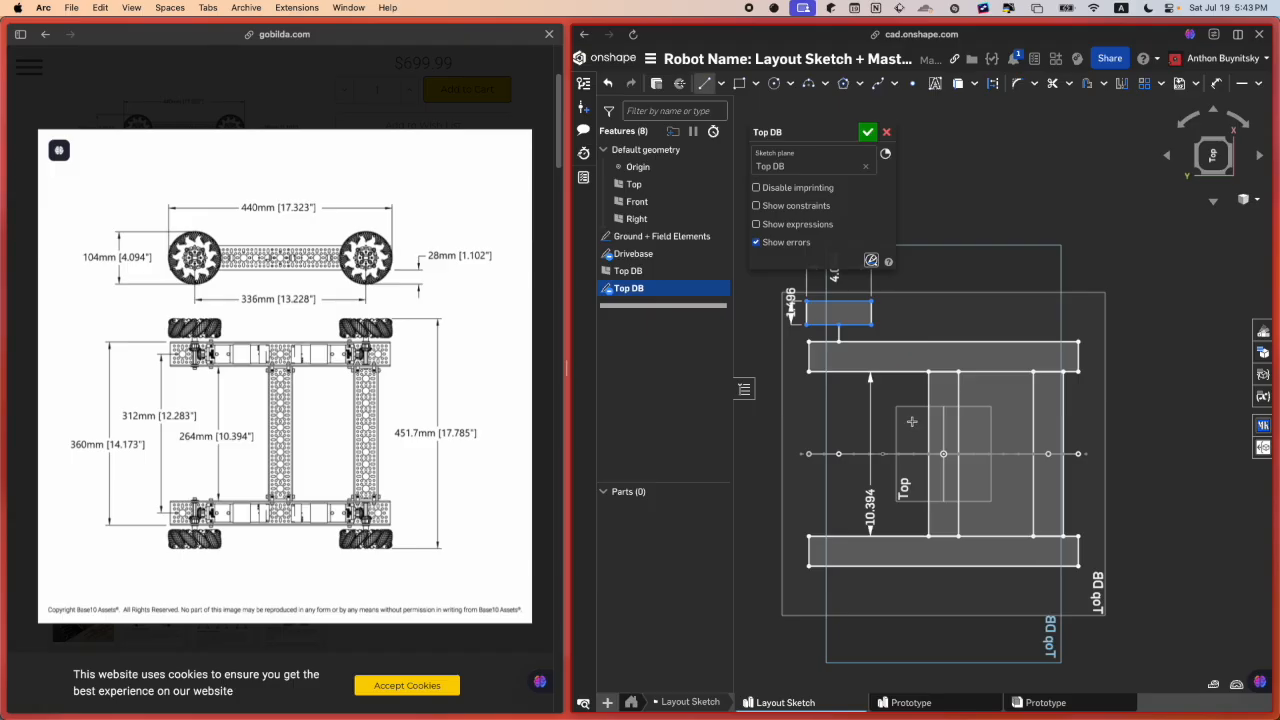
{"action": "key", "text": "q"}
{"action": "scroll", "coordinate": [916, 429], "scroll_direction": "up", "scroll_amount": 1}
{"action": "scroll", "coordinate": [942, 480], "scroll_direction": "down", "scroll_amount": 2}
{"action": "scroll", "coordinate": [934, 466], "scroll_direction": "up", "scroll_amount": 1}
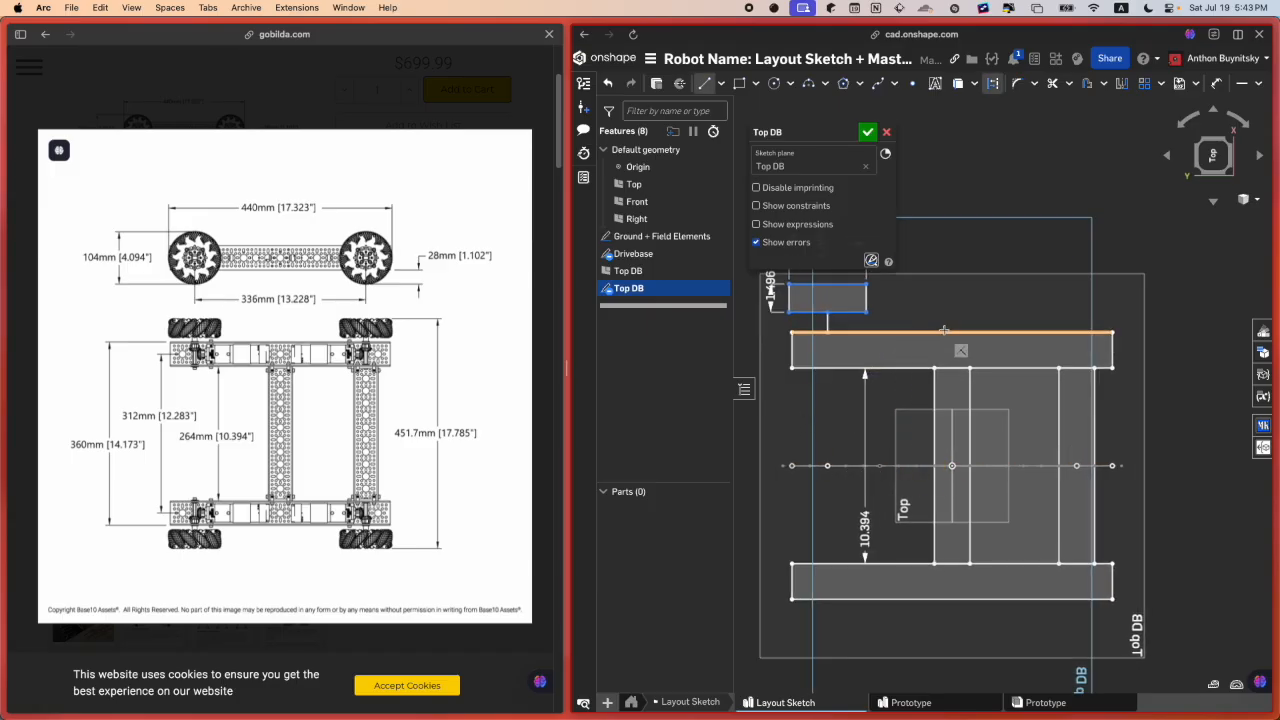
{"action": "key", "text": "Escape"}
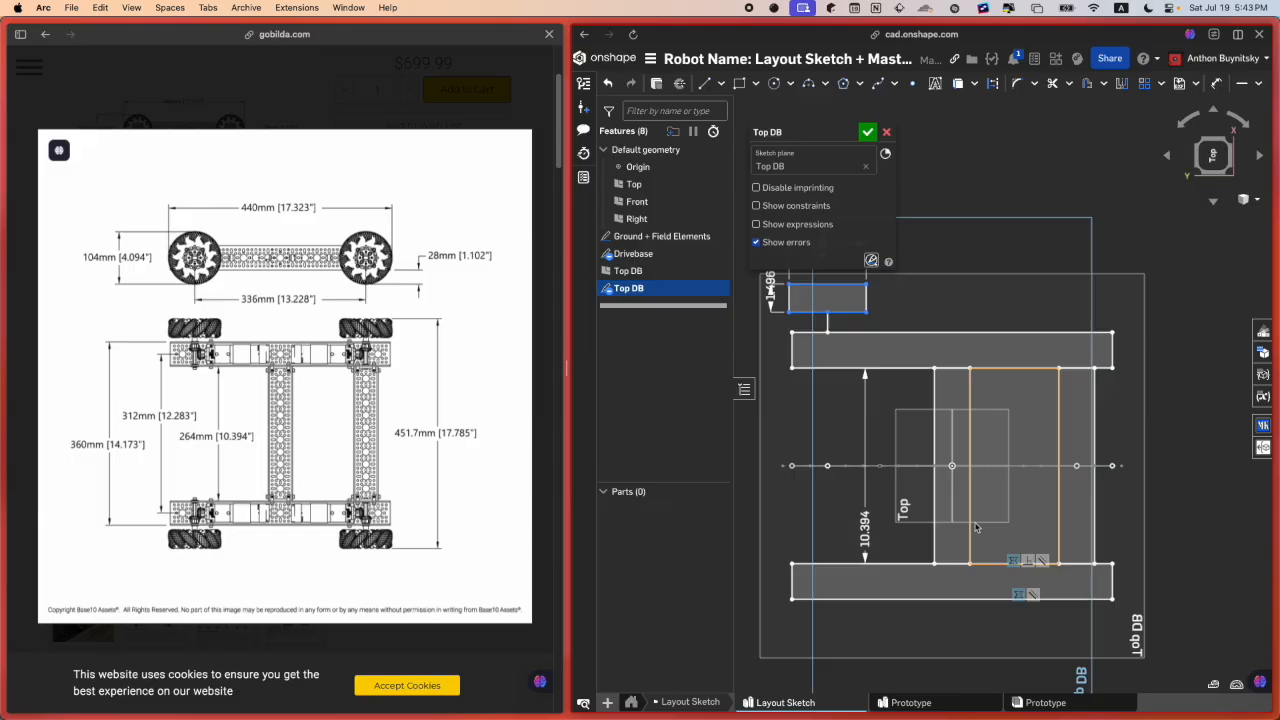
Step: Draw a construction line about 6.4 in long outward from the midpoint of the side rail's outer edge, perpendicular to it
{"action": "key", "text": "l"}
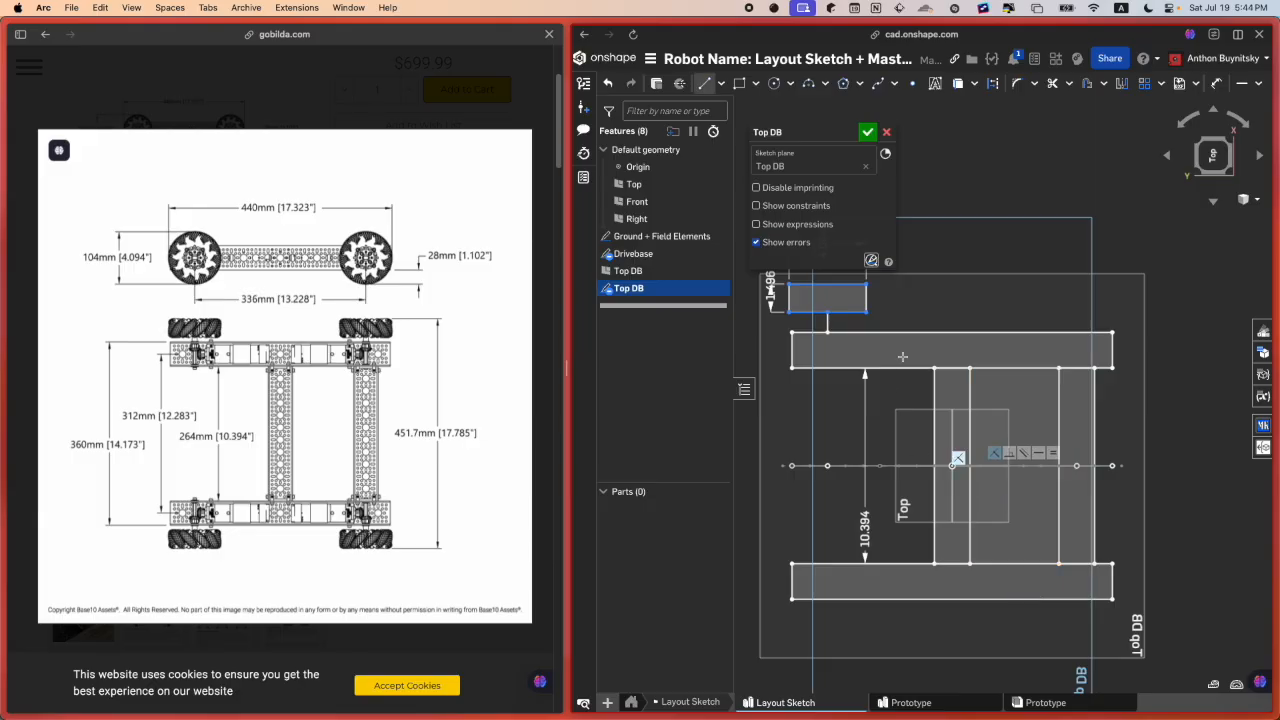
{"action": "key", "text": "d"}
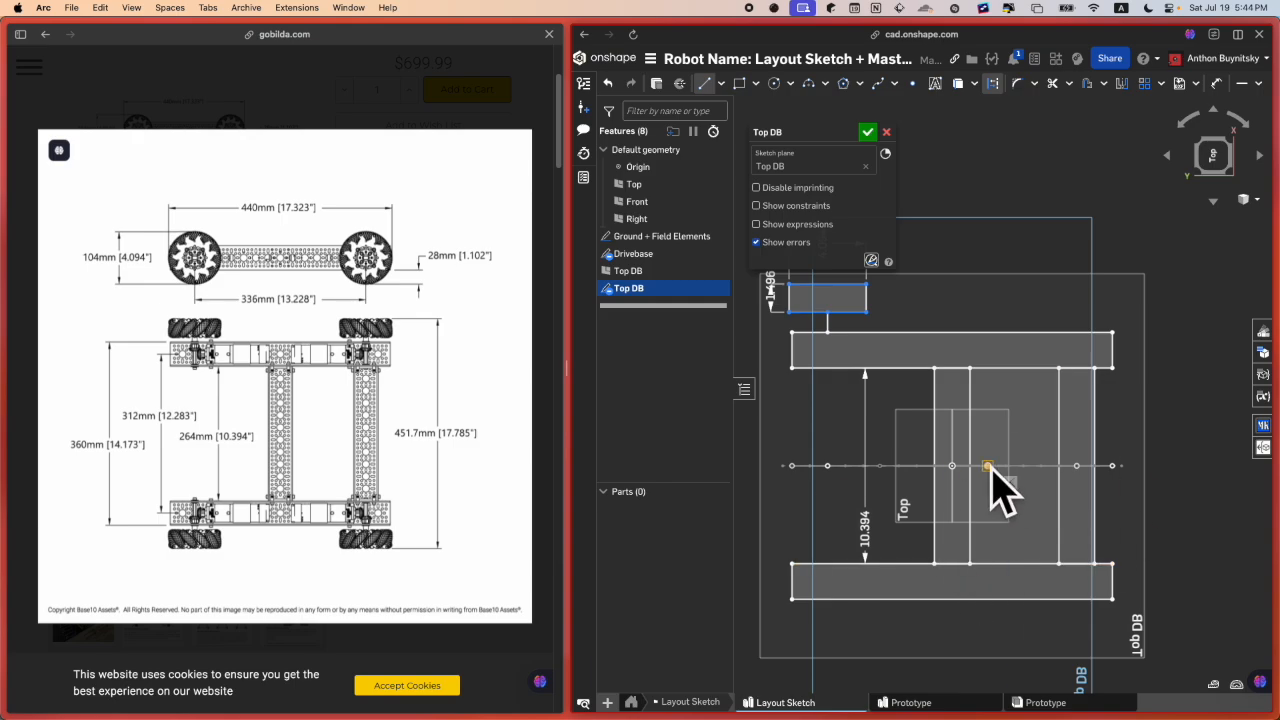
{"action": "scroll", "coordinate": [988, 478], "scroll_direction": "up", "scroll_amount": 2}
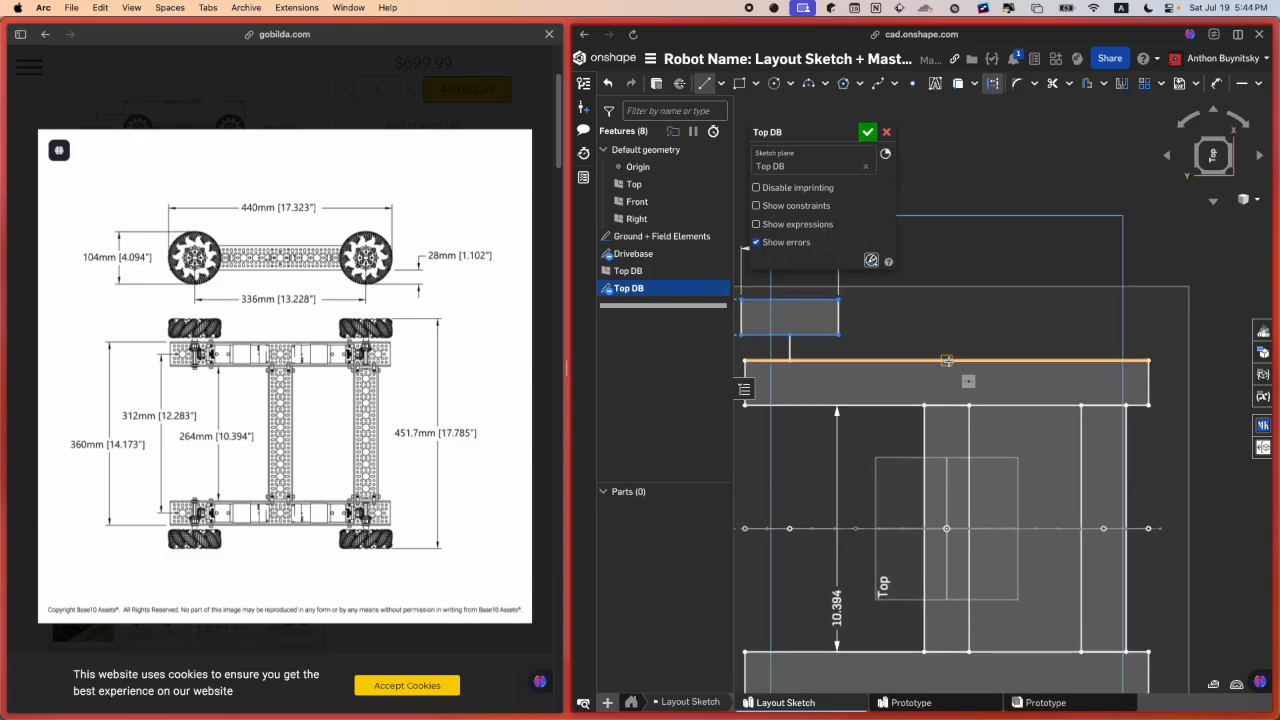
{"action": "left_click", "coordinate": [946, 361]}
{"action": "scroll", "coordinate": [964, 287], "scroll_direction": "down", "scroll_amount": 1}
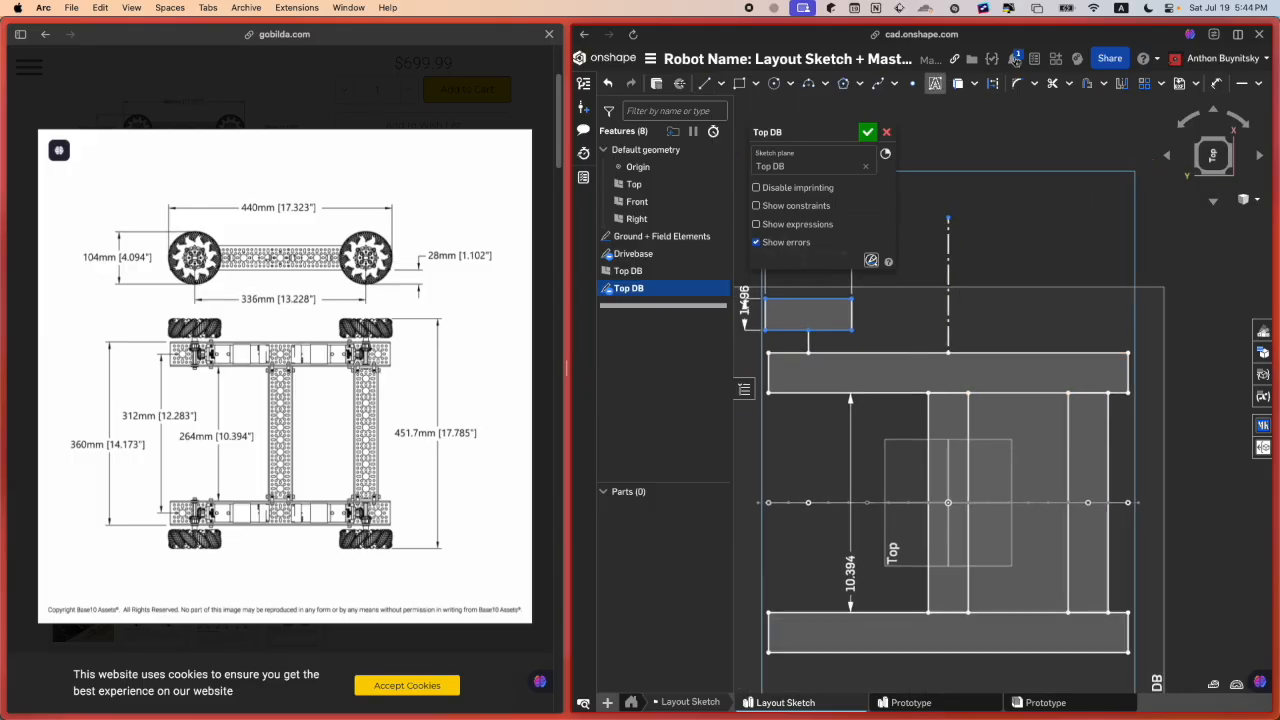
Step: Mirror the wheel rectangle and its connector line about the construction line to the rail's other end
{"action": "left_click", "coordinate": [1121, 83]}
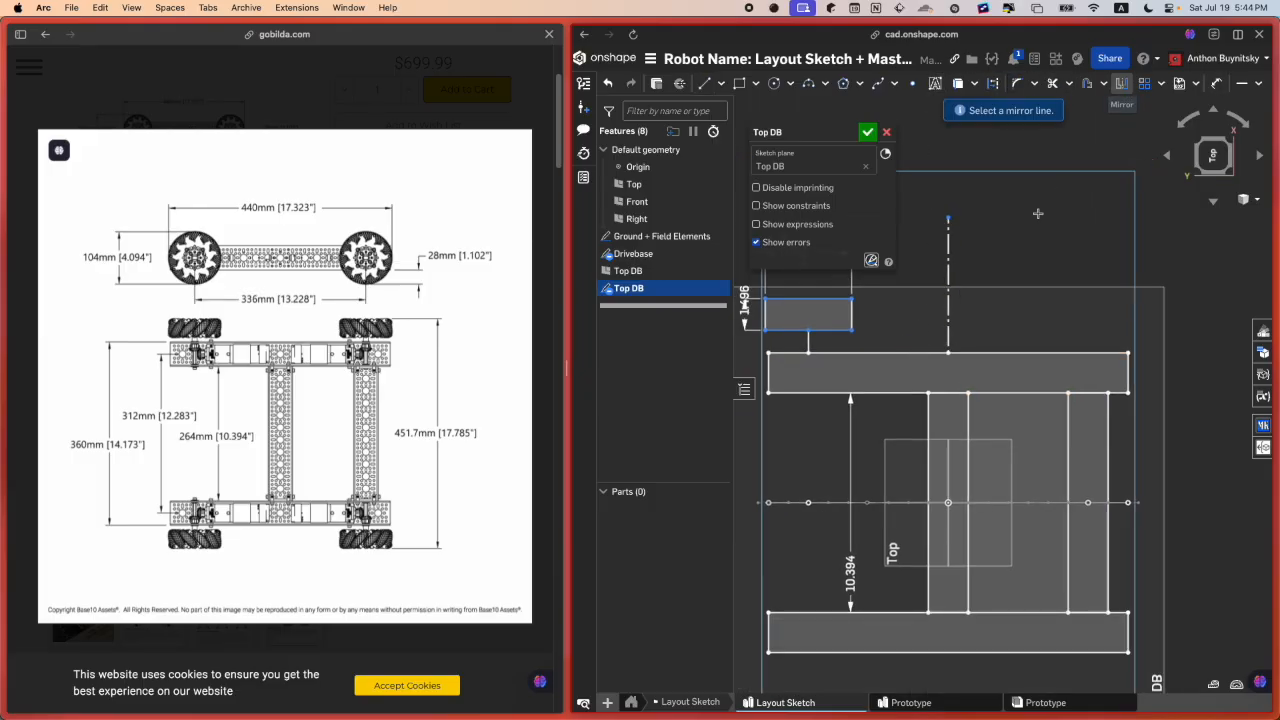
{"action": "left_click", "coordinate": [951, 260]}
{"action": "middle_click_drag", "start_coordinate": [894, 353], "coordinate": [972, 411]}
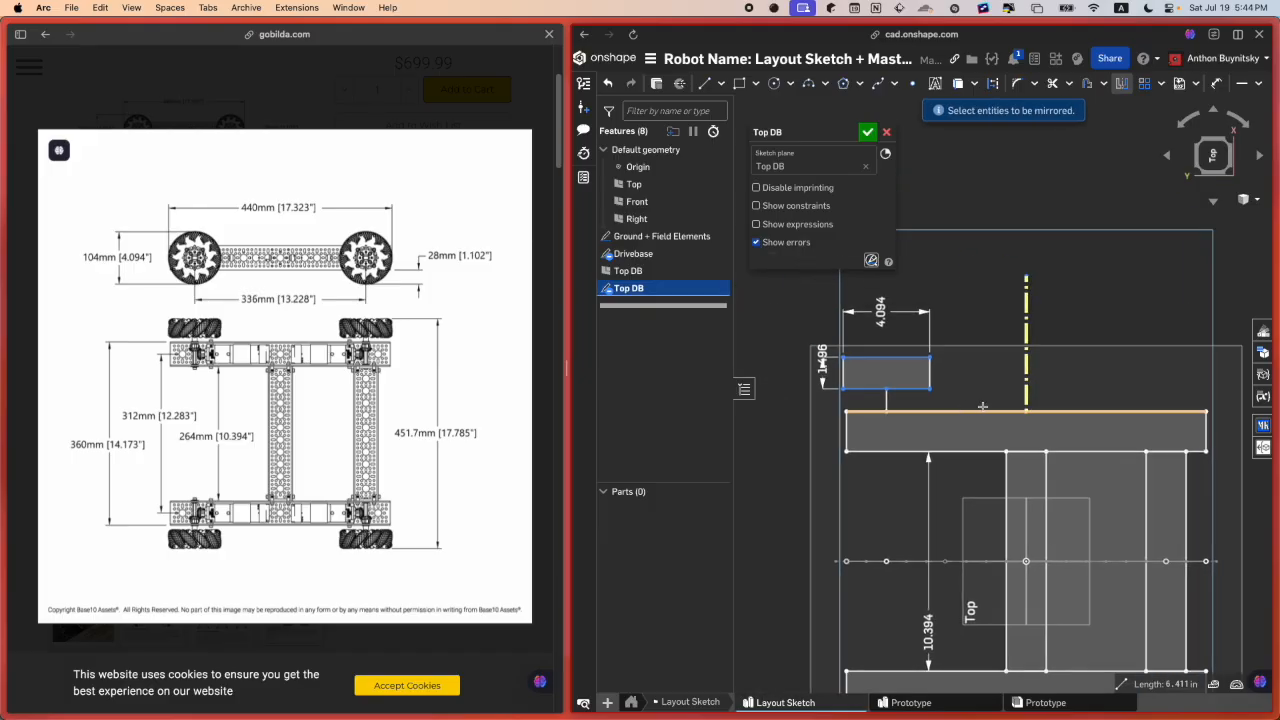
{"action": "left_click_drag", "start_coordinate": [956, 399], "coordinate": [820, 332]}
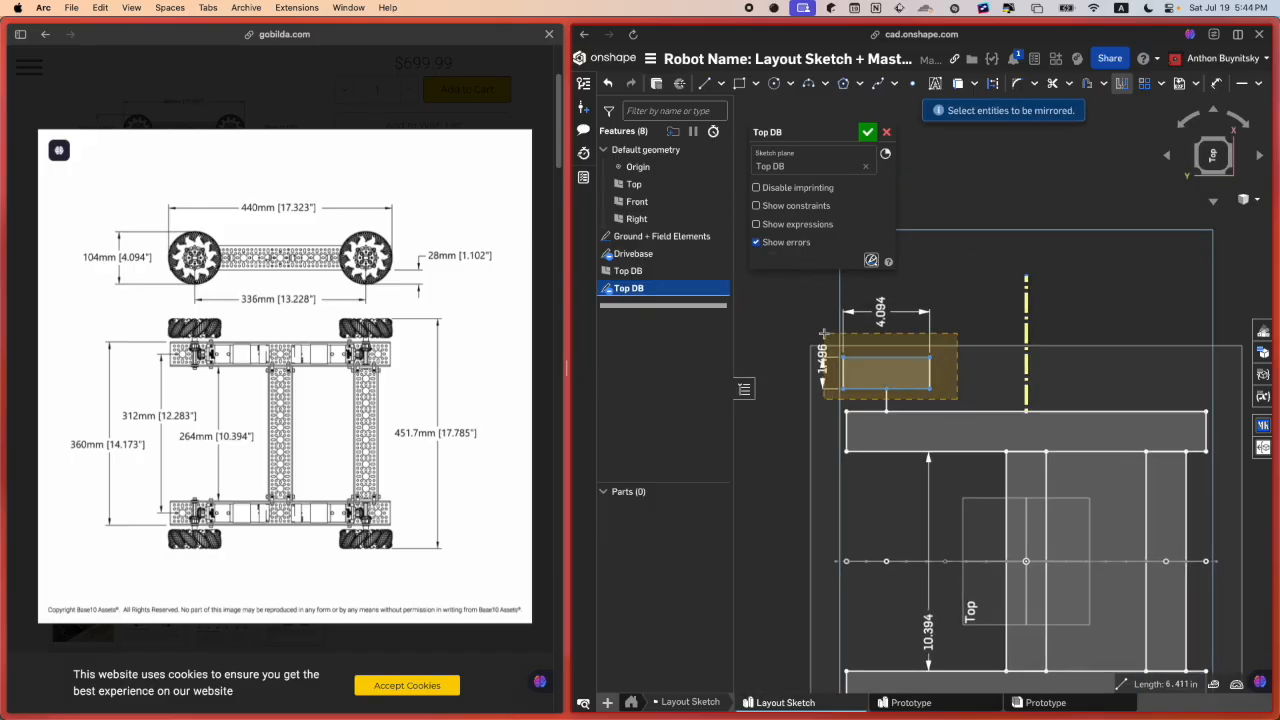
{"action": "scroll", "coordinate": [928, 356], "scroll_direction": "down", "scroll_amount": 1}
{"action": "scroll", "coordinate": [928, 356], "scroll_direction": "down", "scroll_amount": 3}
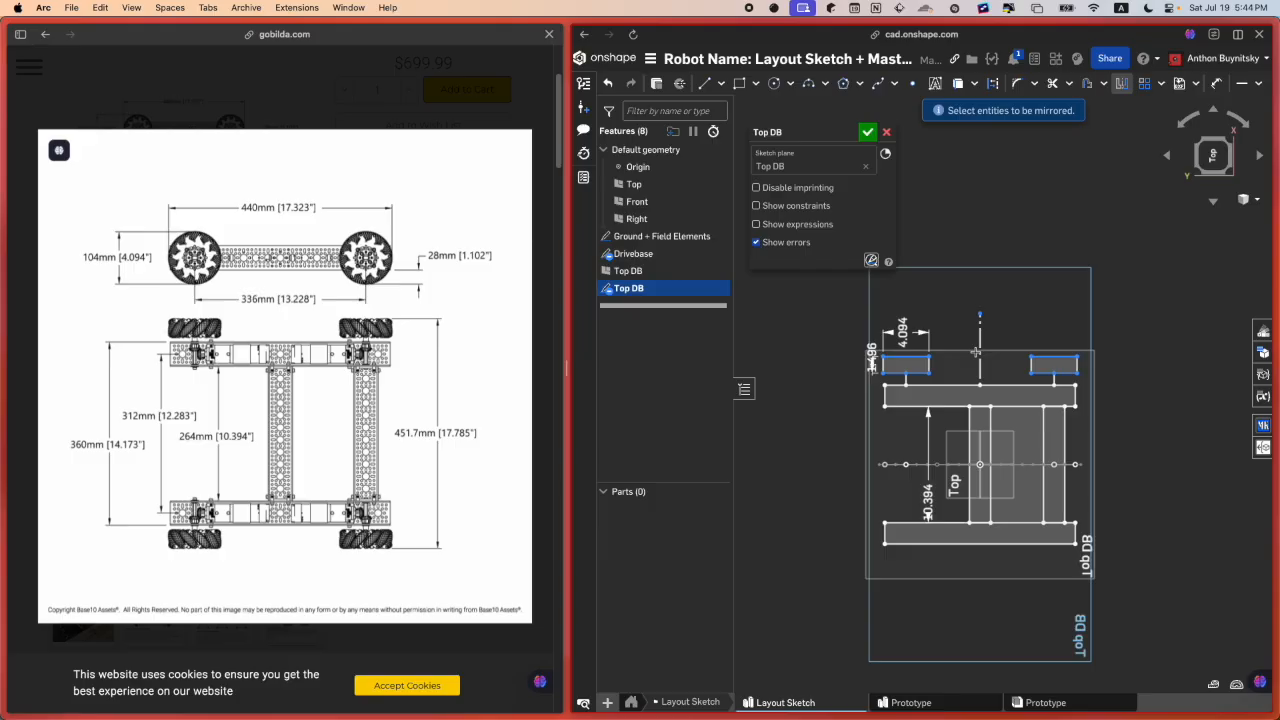
{"action": "key", "text": "Escape"}
Step: Compare box selections made in opposite directions around the construction line and the mirrored wheel, and clear the selection
{"action": "scroll", "coordinate": [974, 358], "scroll_direction": "up", "scroll_amount": 3}
{"action": "middle_click_drag", "start_coordinate": [974, 362], "coordinate": [951, 466]}
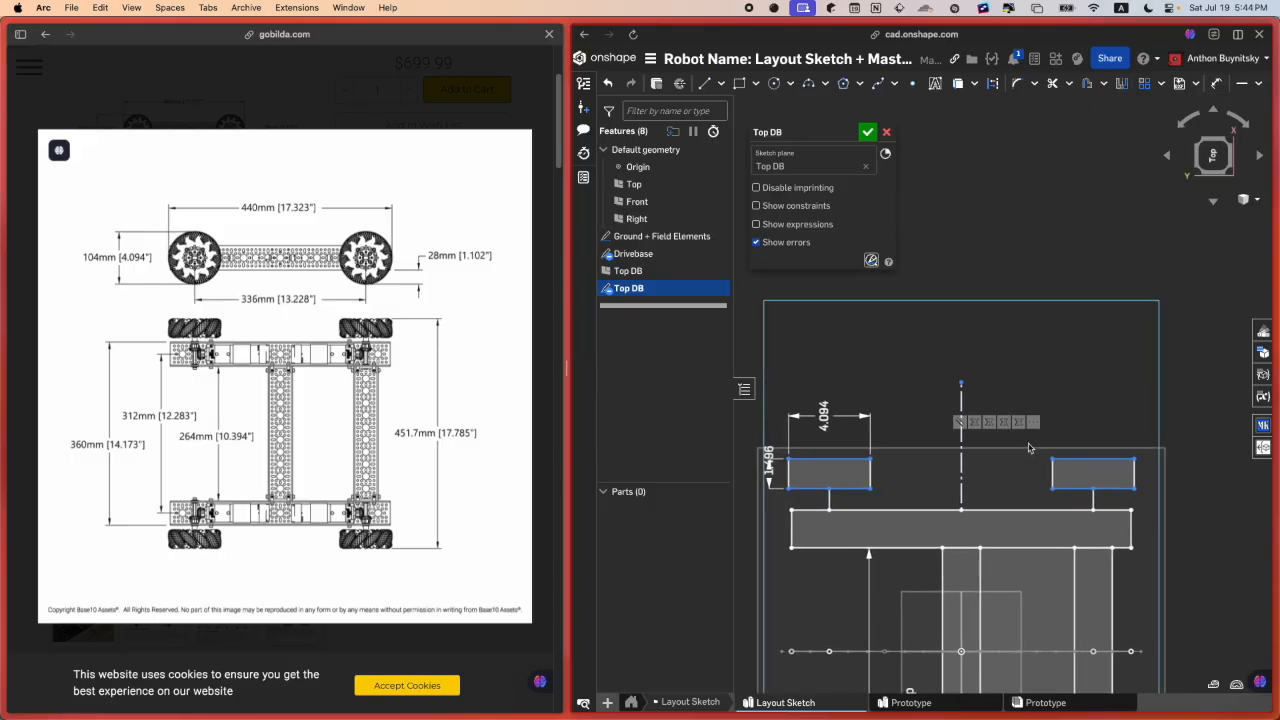
{"action": "left_click_drag", "start_coordinate": [1106, 396], "coordinate": [969, 248]}
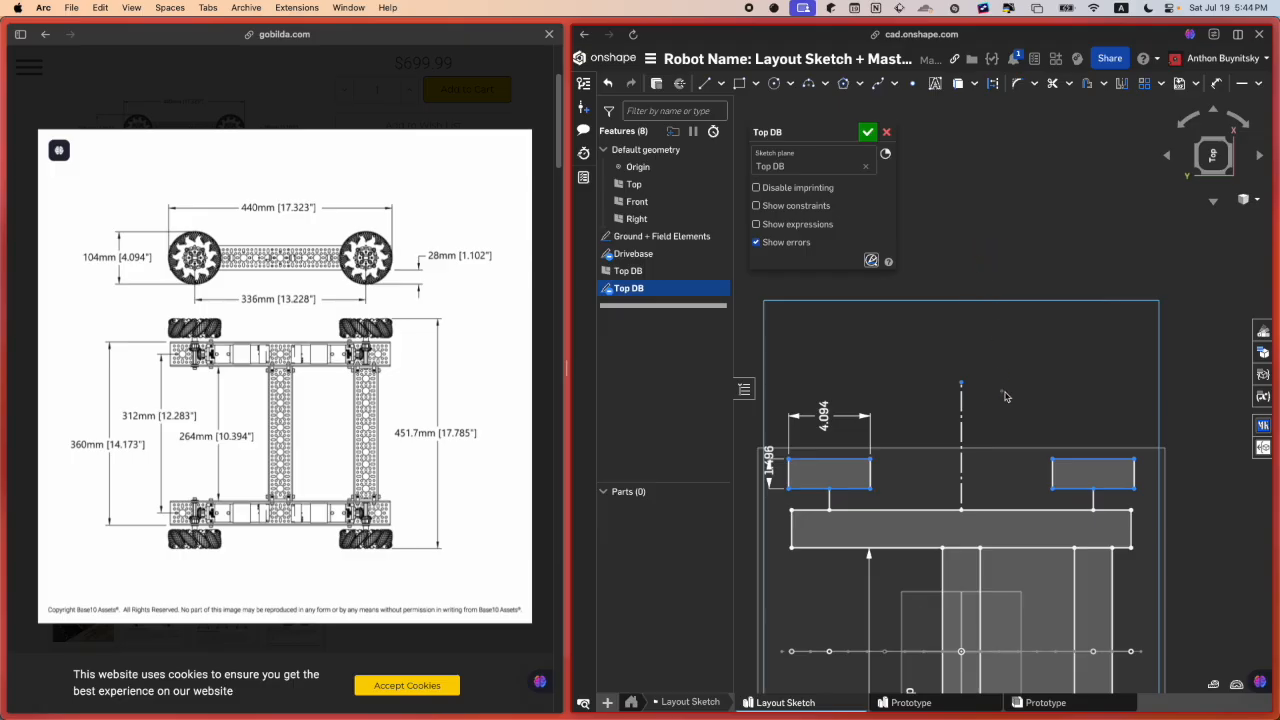
{"action": "left_click_drag", "start_coordinate": [1003, 392], "coordinate": [1190, 236]}
{"action": "mouse_move", "coordinate": [1192, 503]}
{"action": "left_mouse_down"}
{"action": "mouse_move", "coordinate": [1040, 378]}
{"action": "mouse_move", "coordinate": [1134, 283]}
{"action": "left_mouse_up"}
{"action": "left_click", "coordinate": [1103, 389]}
{"action": "left_click_drag", "start_coordinate": [1006, 480], "coordinate": [946, 406]}
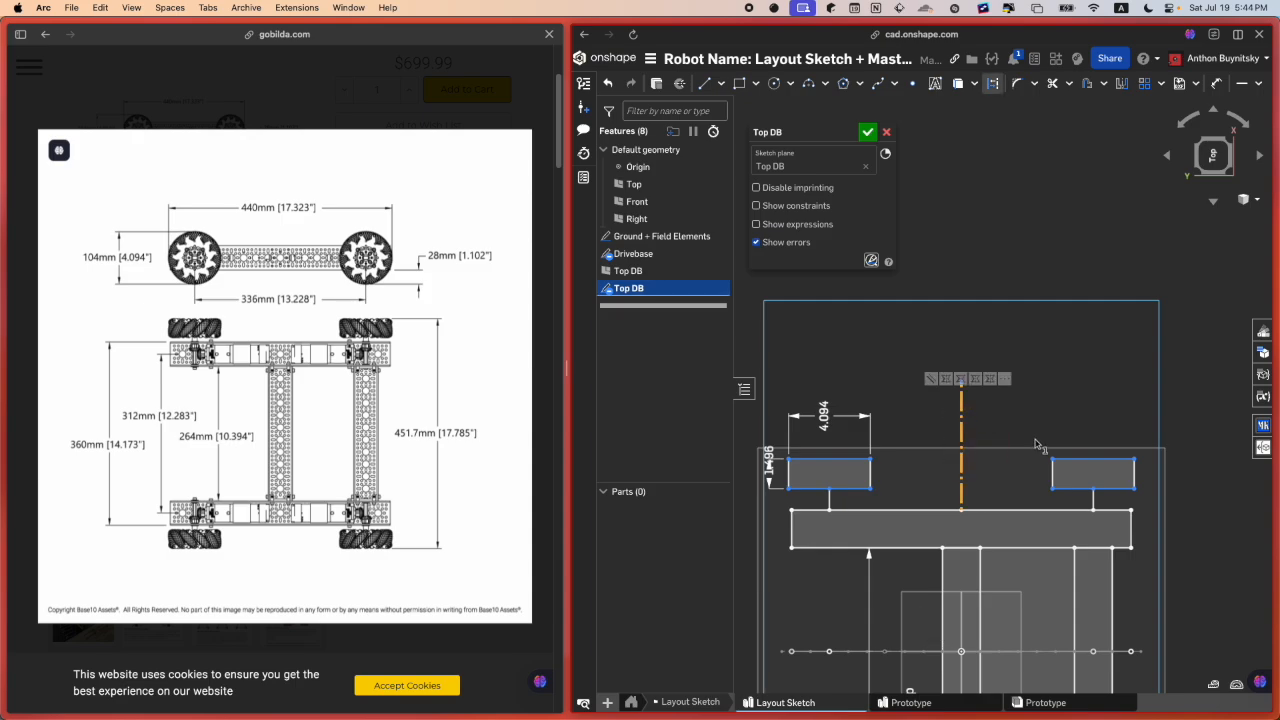
{"action": "left_click", "coordinate": [996, 389]}
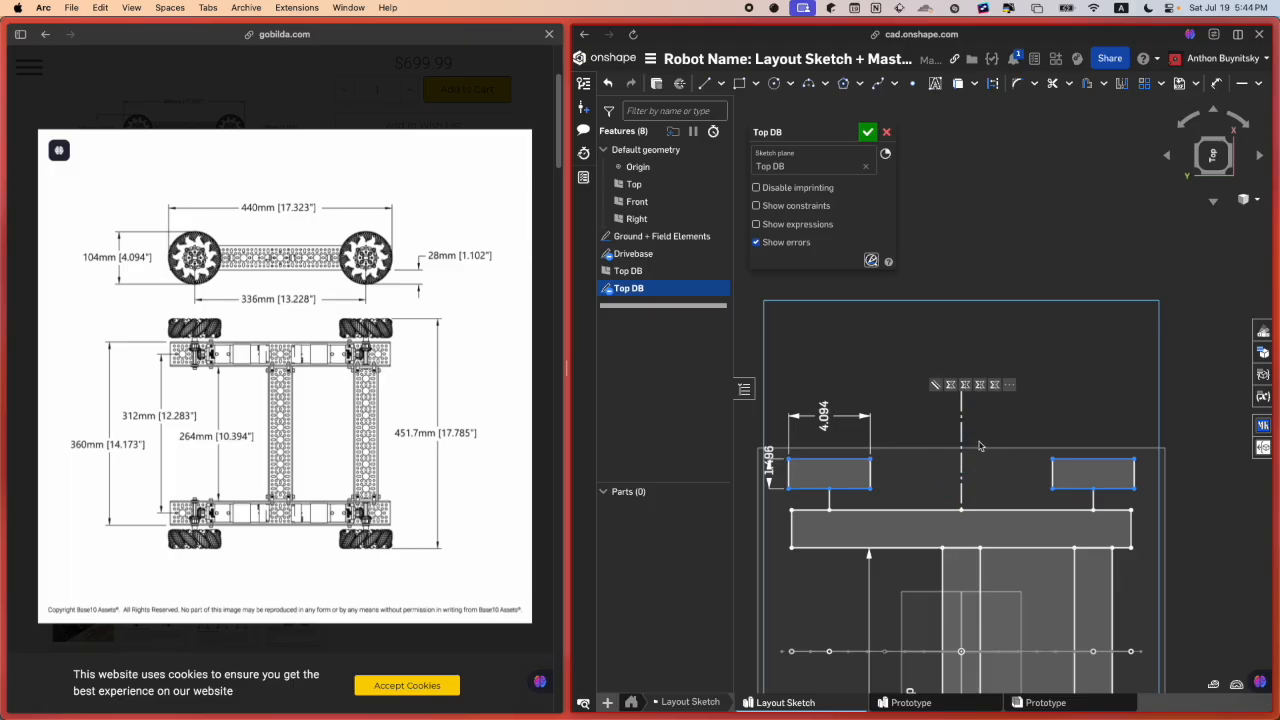
{"action": "left_click_drag", "start_coordinate": [939, 519], "coordinate": [1006, 308]}
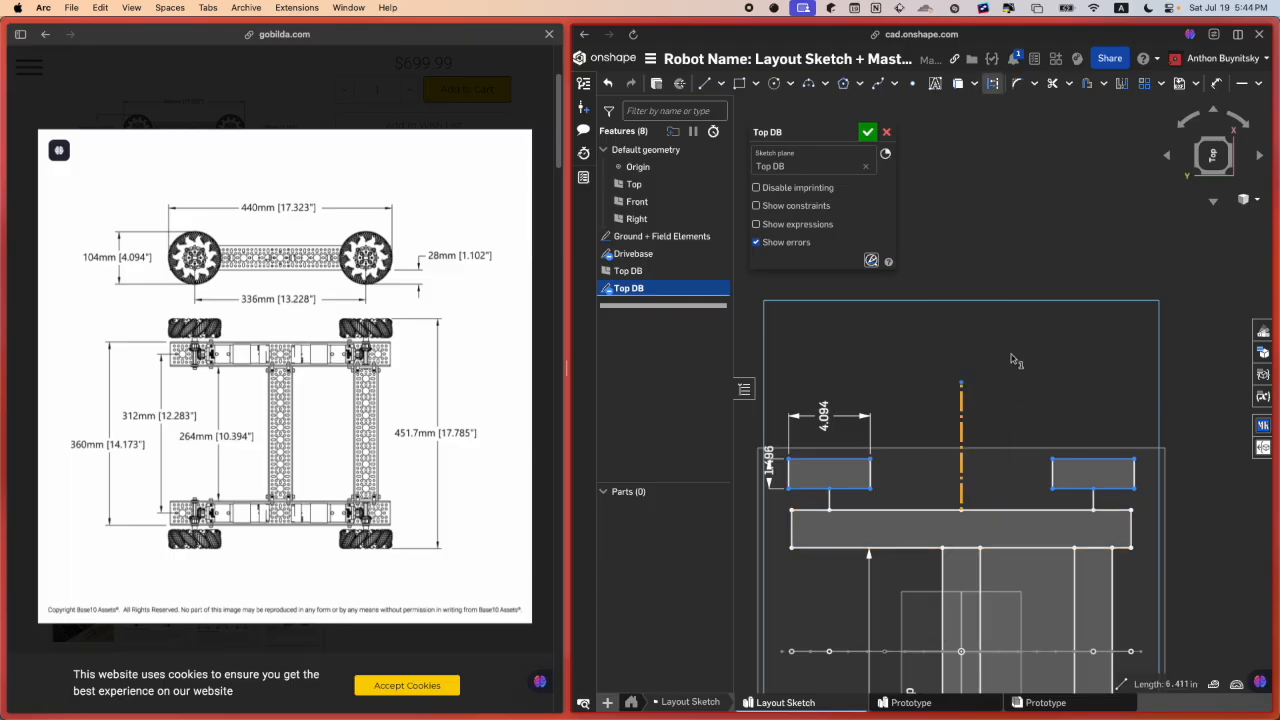
{"action": "left_click", "coordinate": [1012, 356]}
Step: Mirror both wheel rectangles and their connector lines about the drivebase's horizontal centerline to the opposite side rail
{"action": "middle_click_drag", "start_coordinate": [923, 506], "coordinate": [899, 424]}
{"action": "middle_click_drag", "start_coordinate": [931, 336], "coordinate": [972, 290]}
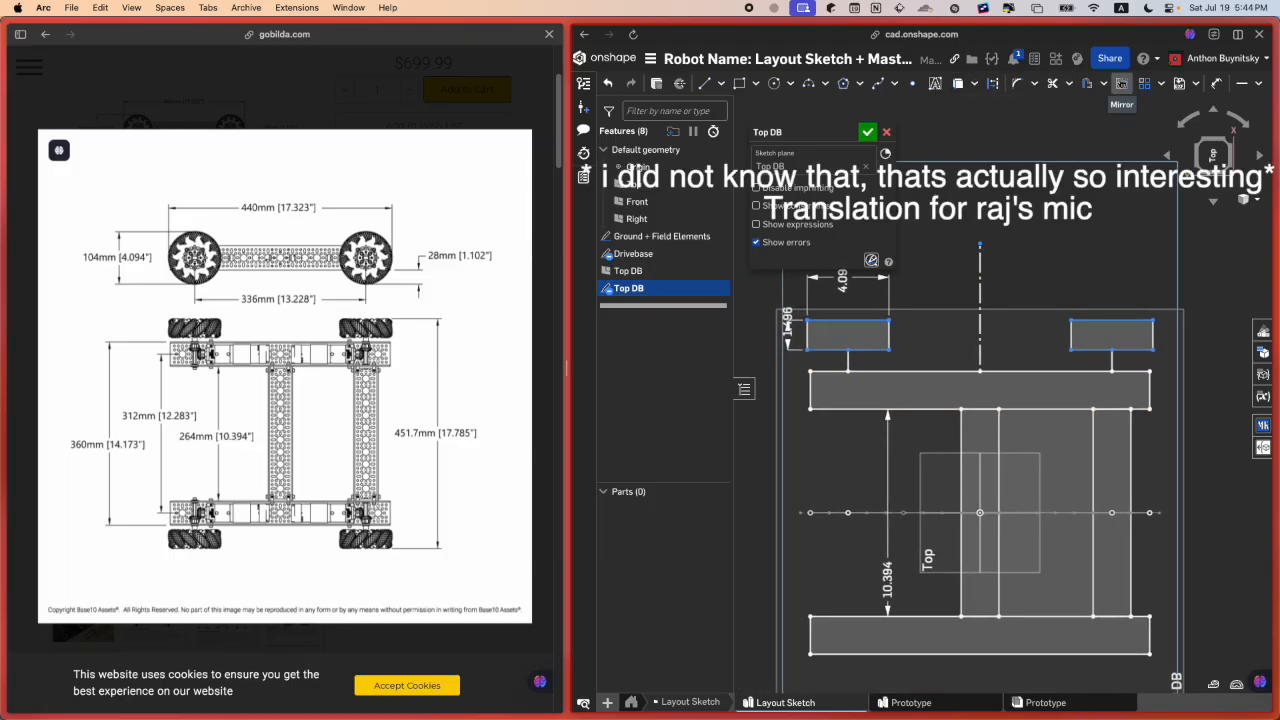
{"action": "left_click", "coordinate": [1121, 84]}
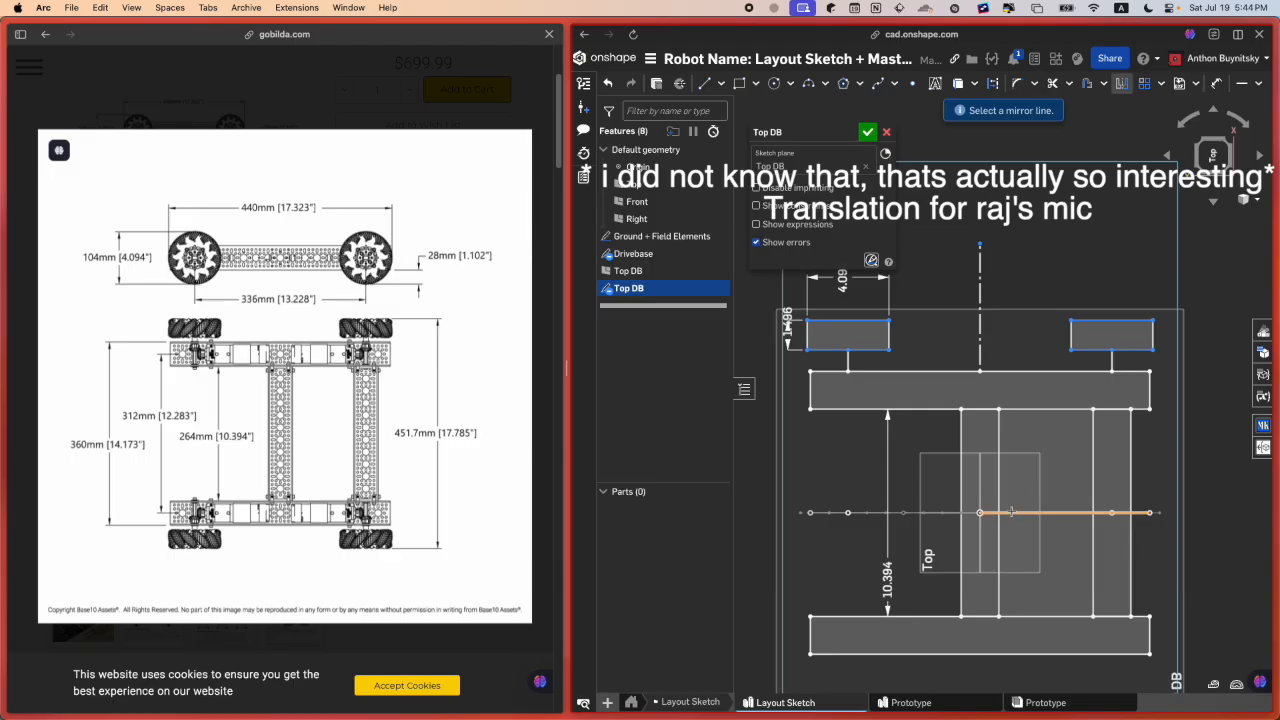
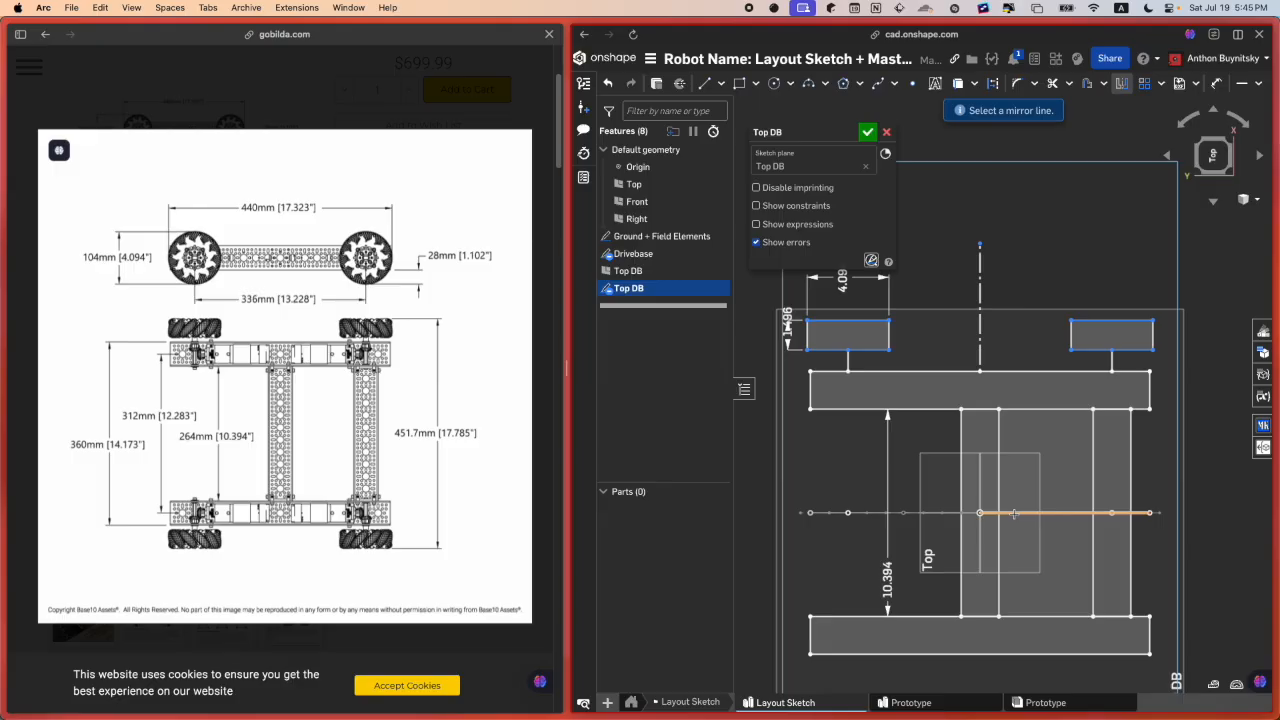
{"action": "left_click", "coordinate": [1014, 513]}
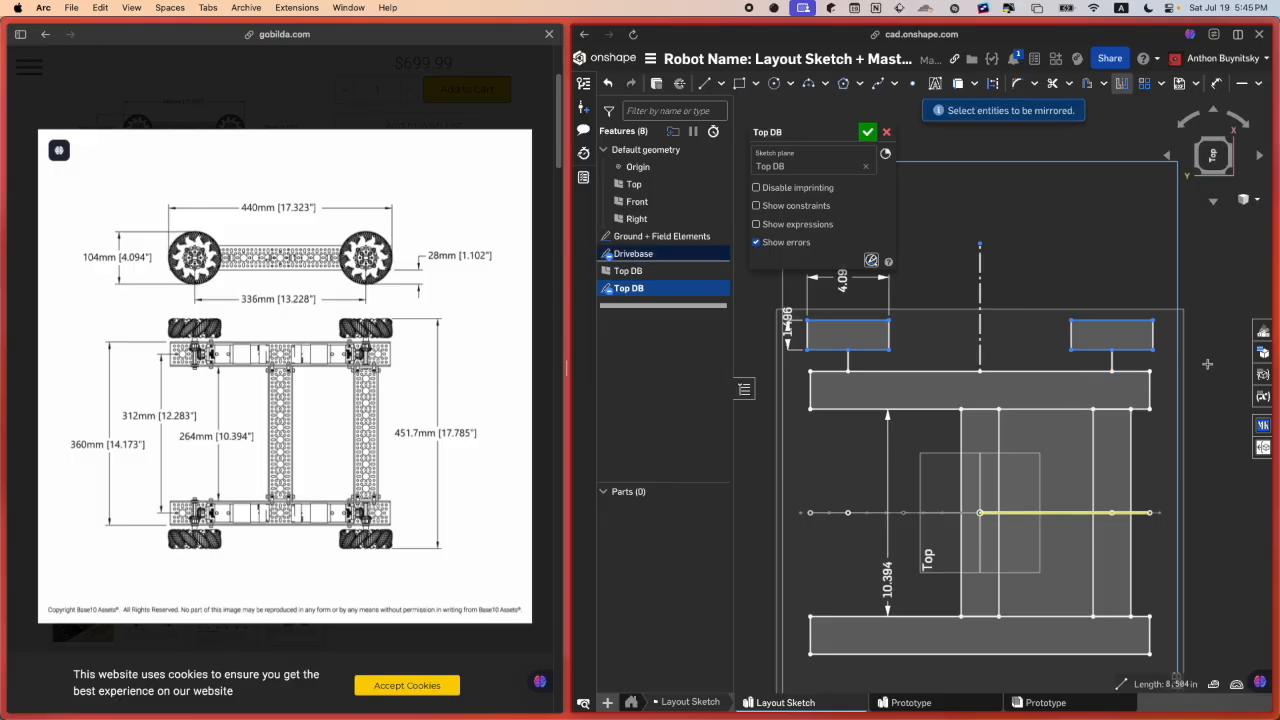
{"action": "mouse_move", "coordinate": [1205, 366]}
{"action": "left_mouse_down"}
{"action": "mouse_move", "coordinate": [1148, 346]}
{"action": "mouse_move", "coordinate": [1055, 280]}
{"action": "left_mouse_up"}
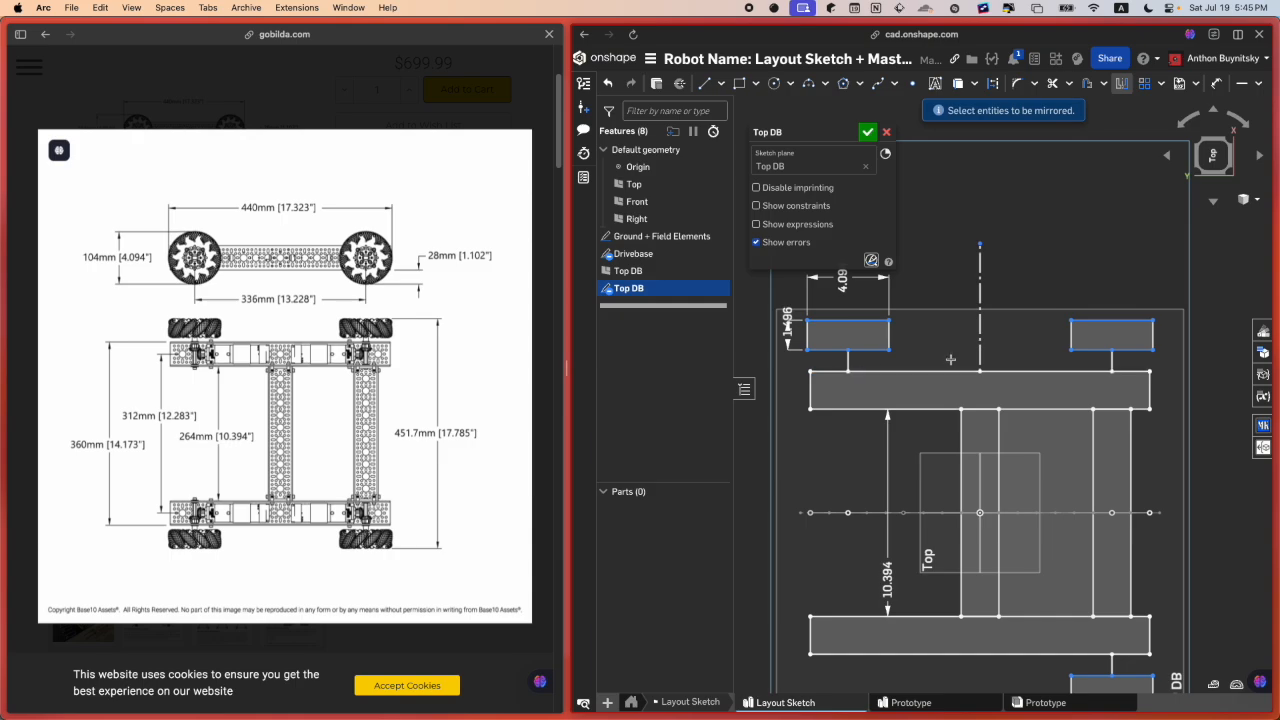
{"action": "left_click_drag", "start_coordinate": [953, 358], "coordinate": [801, 291]}
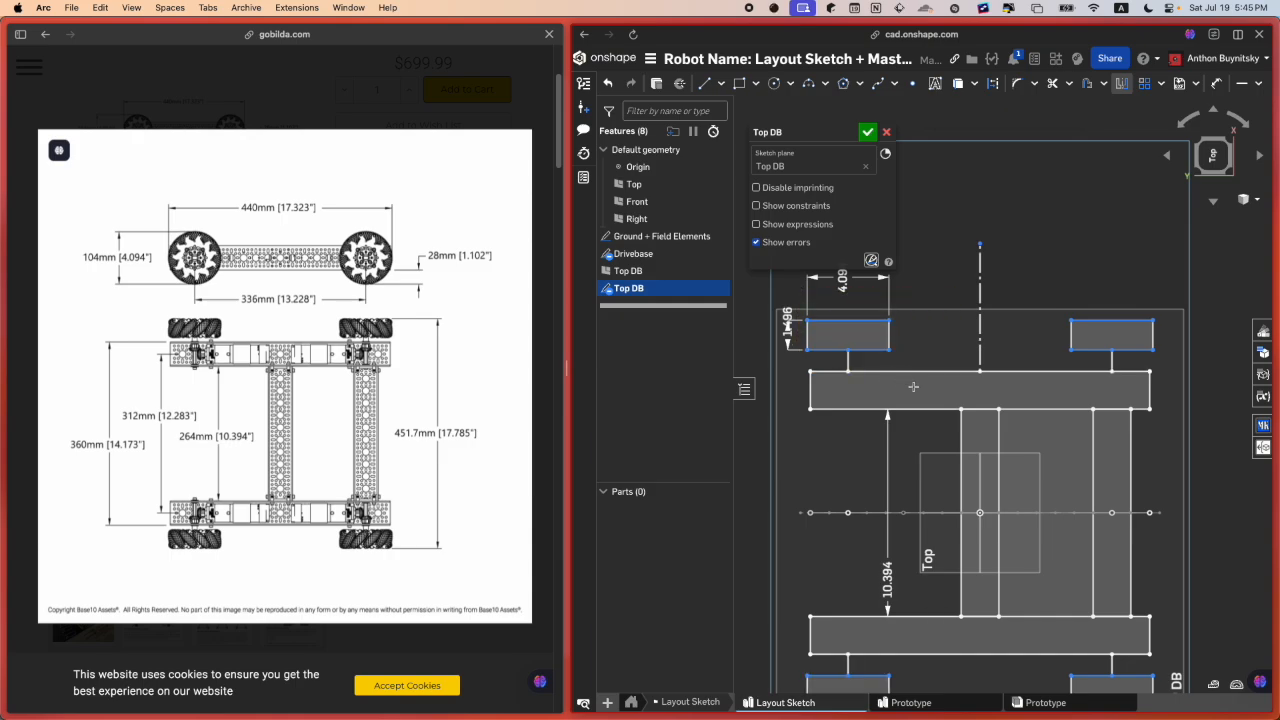
{"action": "left_click_drag", "start_coordinate": [784, 391], "coordinate": [946, 254]}
{"action": "scroll", "coordinate": [922, 297], "scroll_direction": "down", "scroll_amount": 2}
{"action": "key", "text": "Escape"}
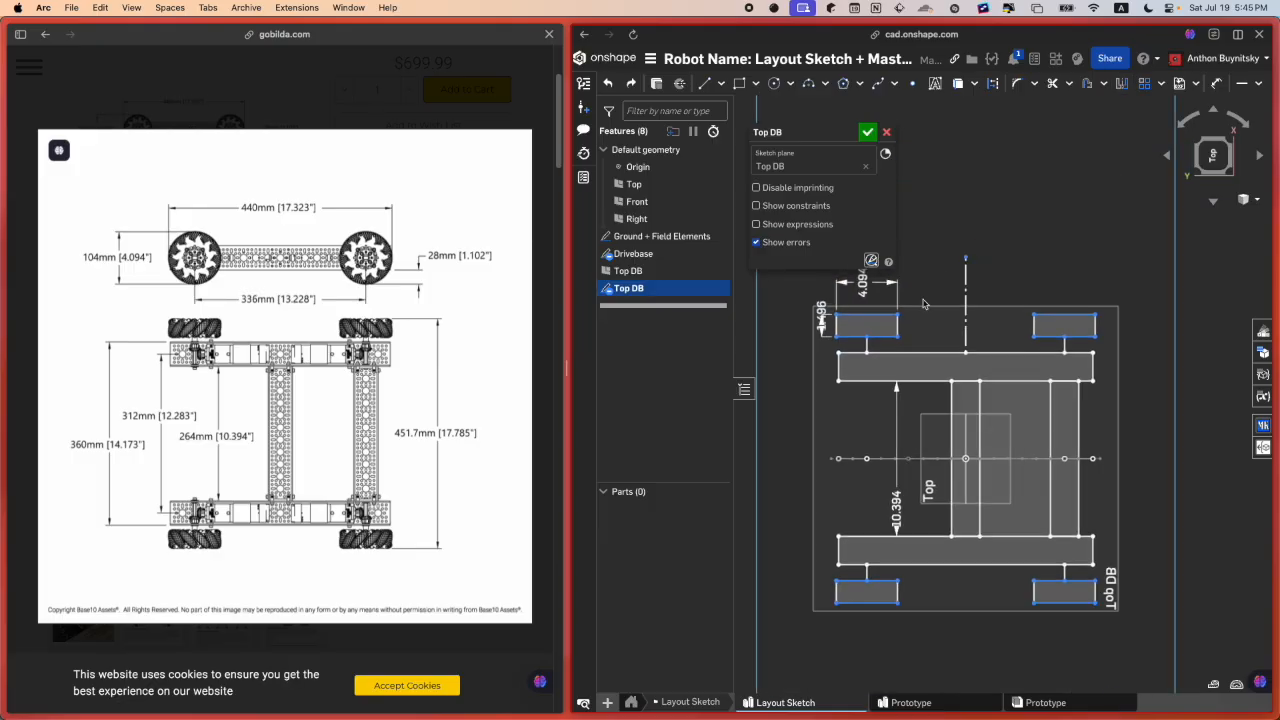
Step: Shift a wheel's connector endpoint toward the side rail to bring the mirrored wheels closer to the rails
{"action": "scroll", "coordinate": [926, 308], "scroll_direction": "up", "scroll_amount": 2}
{"action": "scroll", "coordinate": [927, 330], "scroll_direction": "down", "scroll_amount": 3}
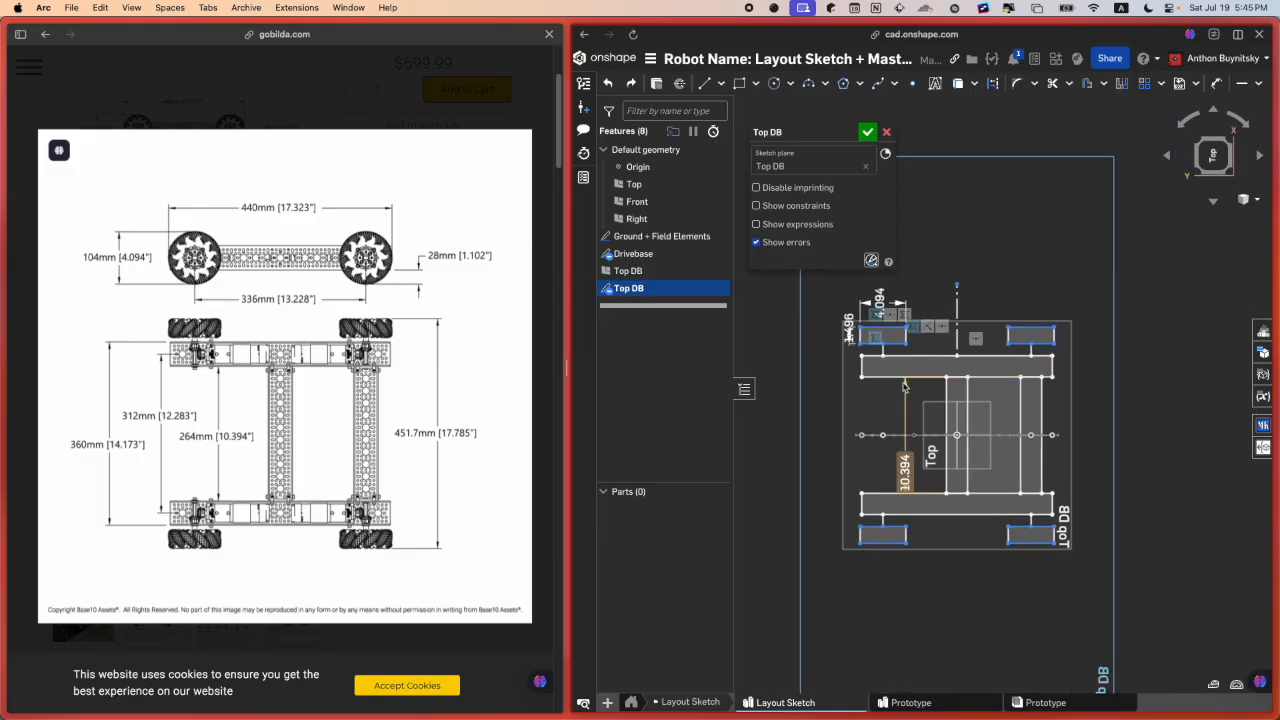
{"action": "scroll", "coordinate": [800, 379], "scroll_direction": "up", "scroll_amount": 1}
{"action": "middle_click_drag", "start_coordinate": [800, 376], "coordinate": [822, 406]}
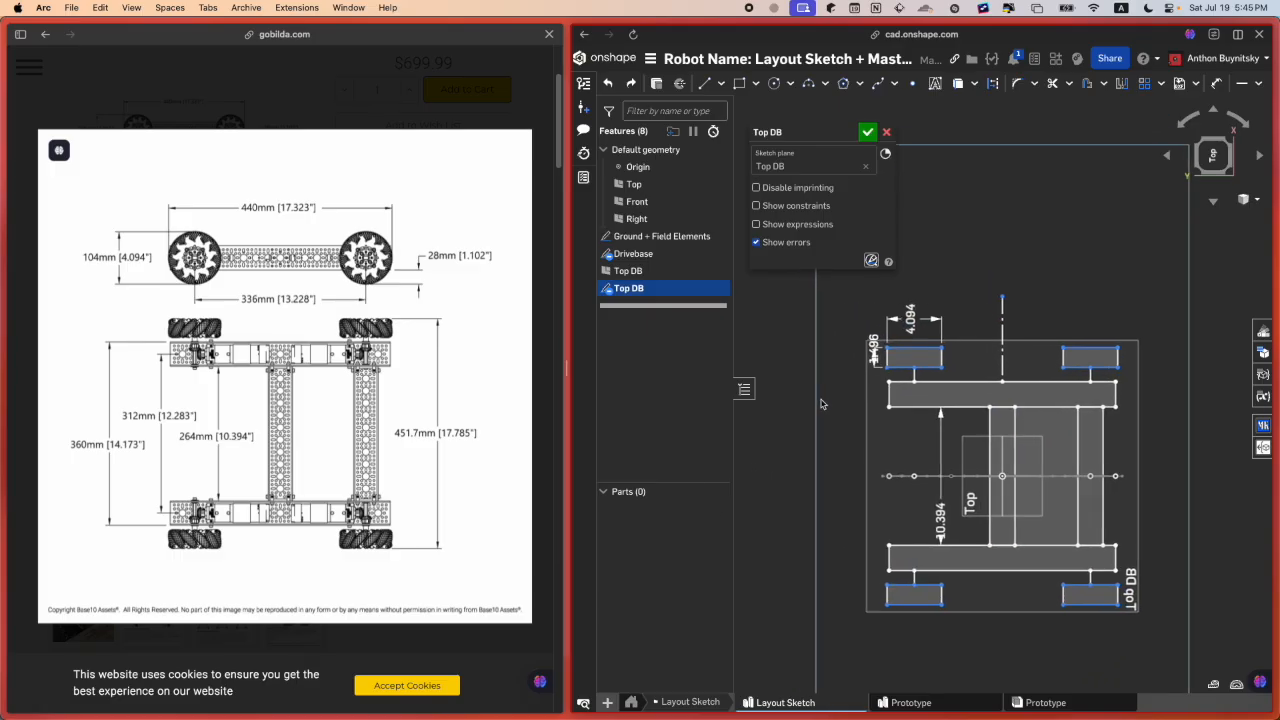
{"action": "scroll", "coordinate": [867, 346], "scroll_direction": "up", "scroll_amount": 2}
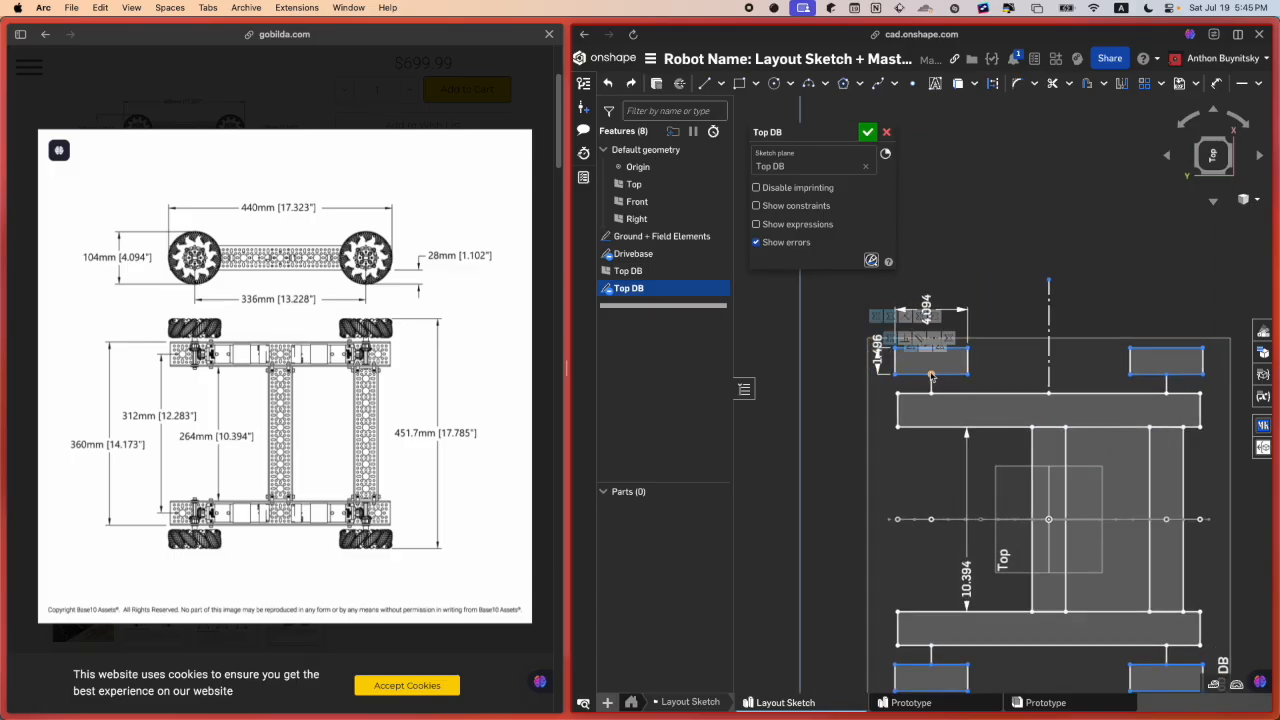
{"action": "mouse_move", "coordinate": [931, 375]}
{"action": "left_mouse_down"}
{"action": "mouse_move", "coordinate": [897, 368]}
{"action": "mouse_move", "coordinate": [910, 402]}
{"action": "left_mouse_up"}
{"action": "middle_click_drag", "start_coordinate": [919, 420], "coordinate": [734, 362]}
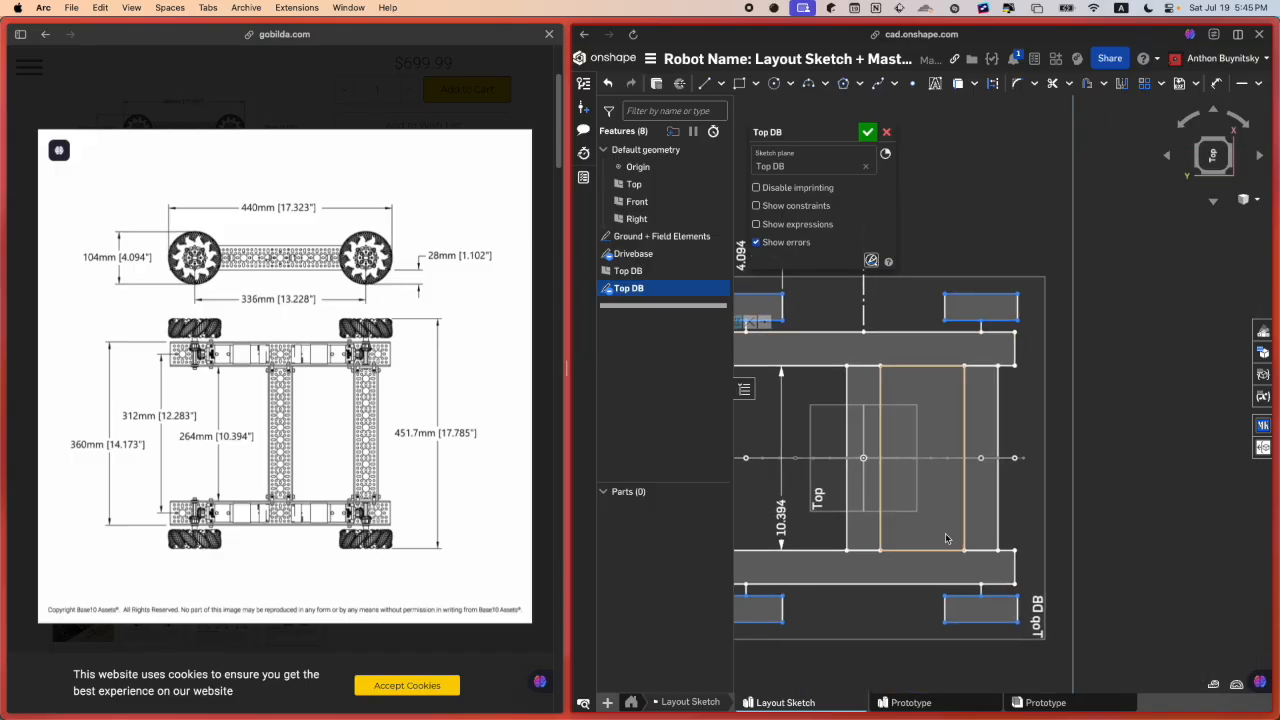
{"action": "middle_click_drag", "start_coordinate": [944, 536], "coordinate": [1006, 543]}
Step: Dimension the overall width between the outer edges of two opposite wheels and set it to 17.785 in
{"action": "scroll", "coordinate": [1054, 634], "scroll_direction": "down", "scroll_amount": 2}
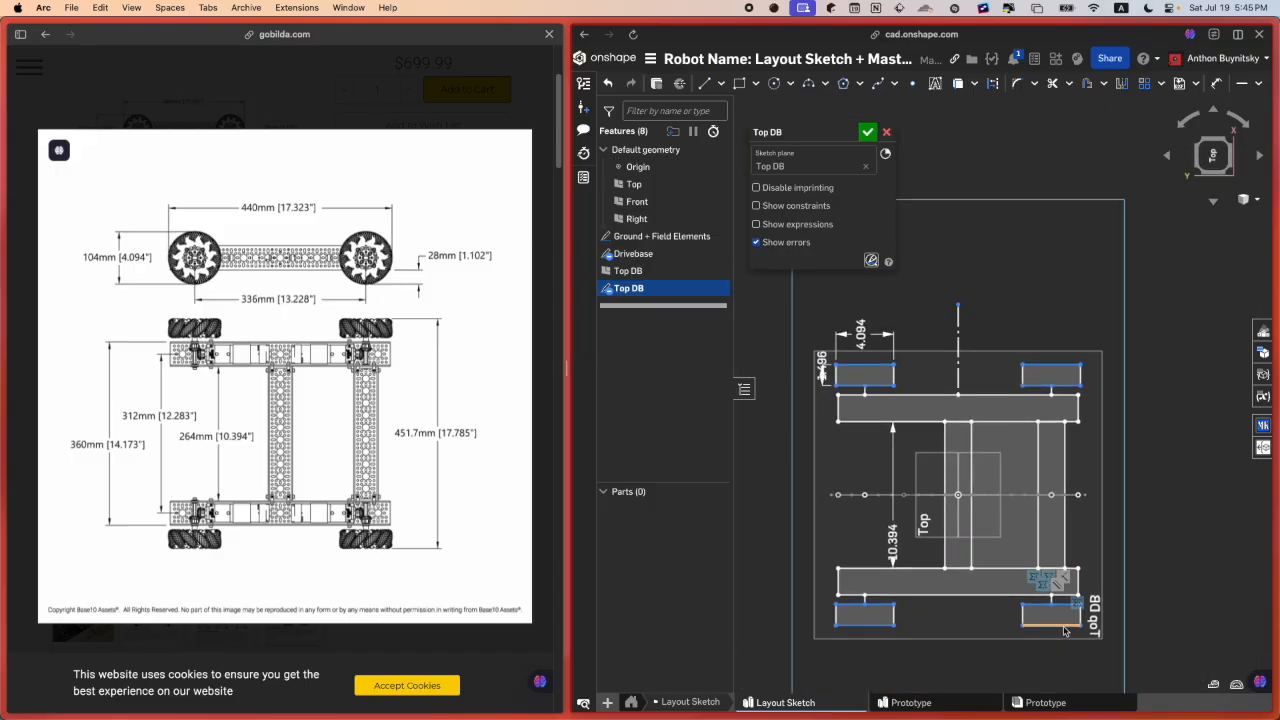
{"action": "scroll", "coordinate": [1100, 640], "scroll_direction": "up", "scroll_amount": 2}
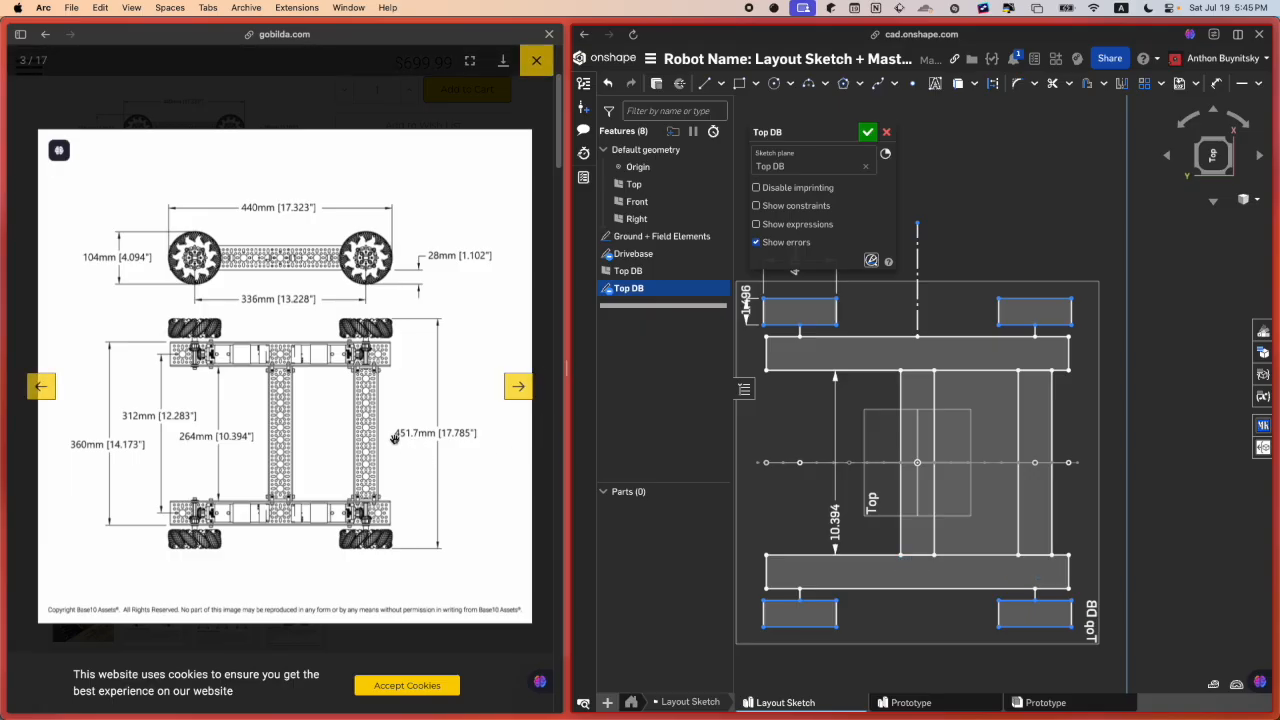
{"action": "key", "text": "d"}
{"action": "left_click", "coordinate": [1050, 624]}
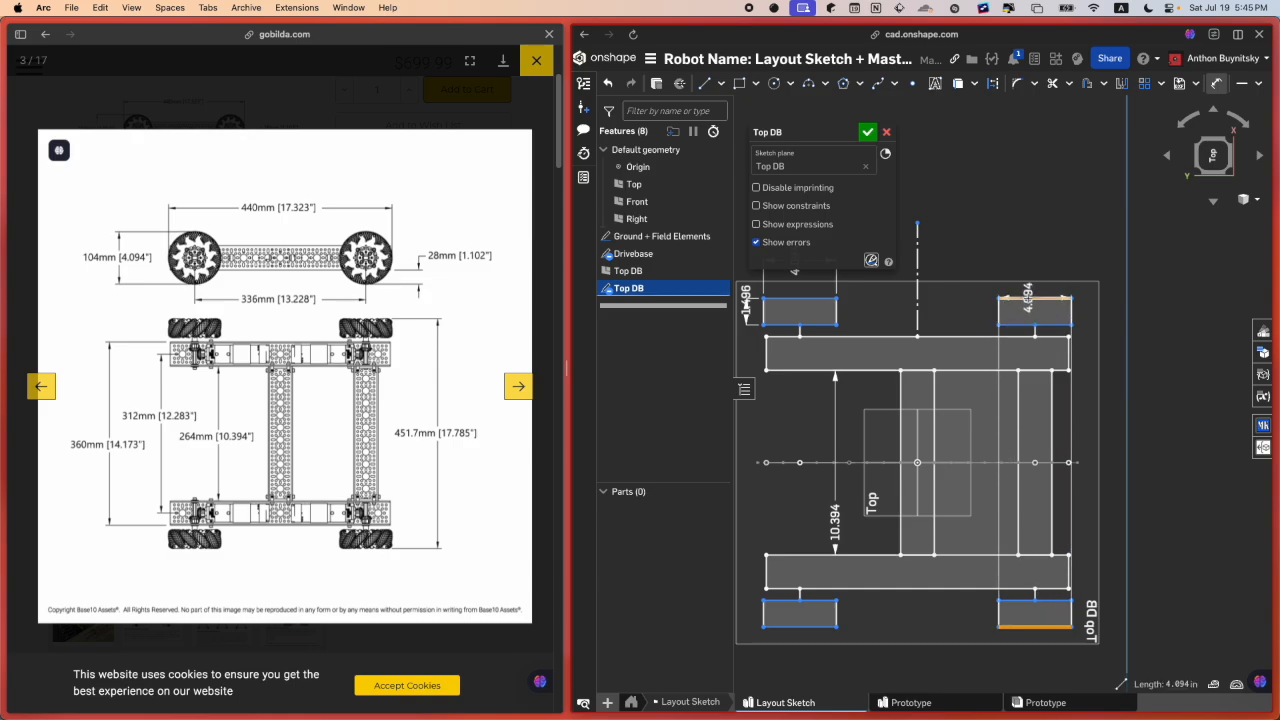
{"action": "left_click", "coordinate": [1028, 297]}
{"action": "left_click", "coordinate": [1168, 423]}
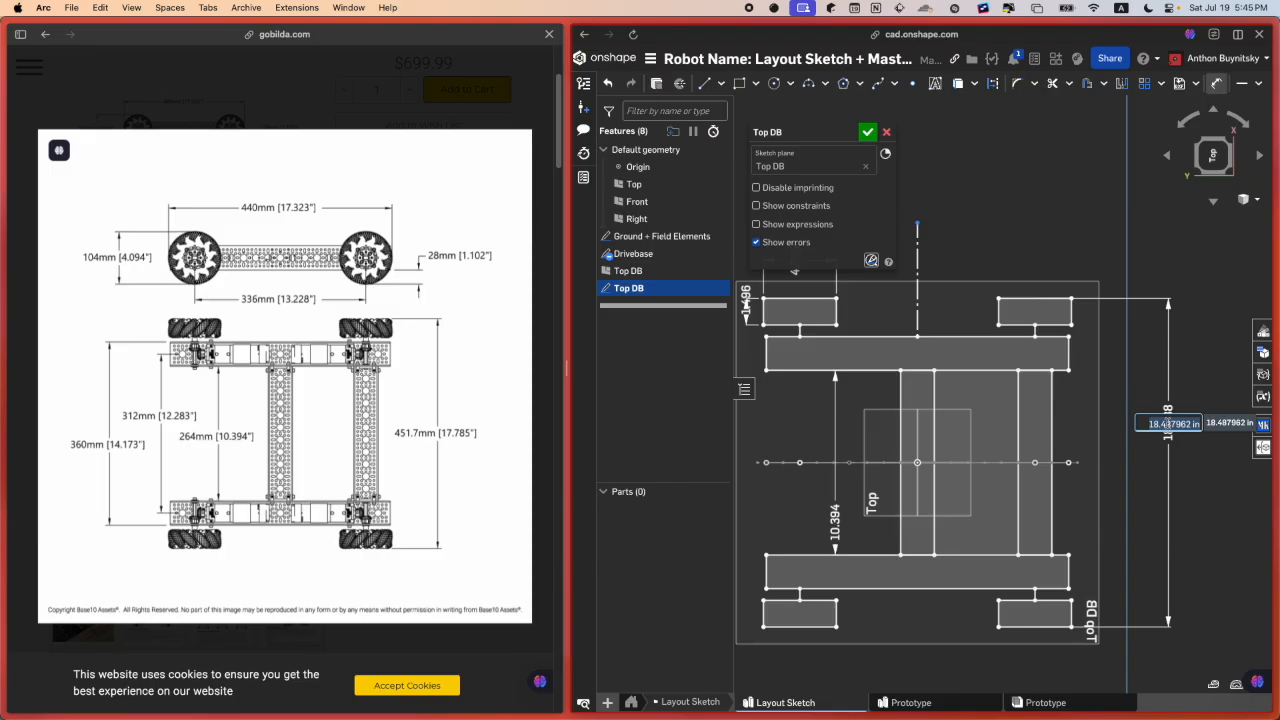
{"action": "type", "text": "17.785"}
{"action": "key", "text": "Return"}
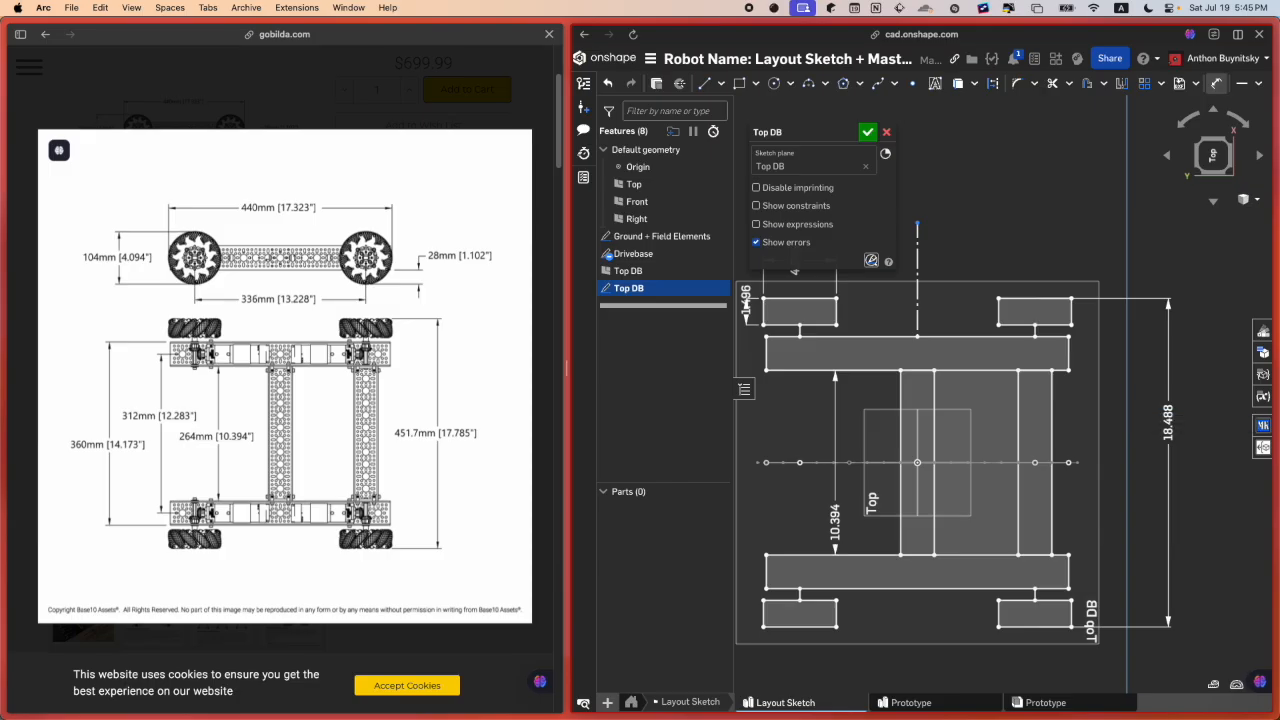
{"action": "scroll", "coordinate": [1151, 430], "scroll_direction": "up", "scroll_amount": 1}
{"action": "scroll", "coordinate": [1151, 430], "scroll_direction": "down", "scroll_amount": 2}
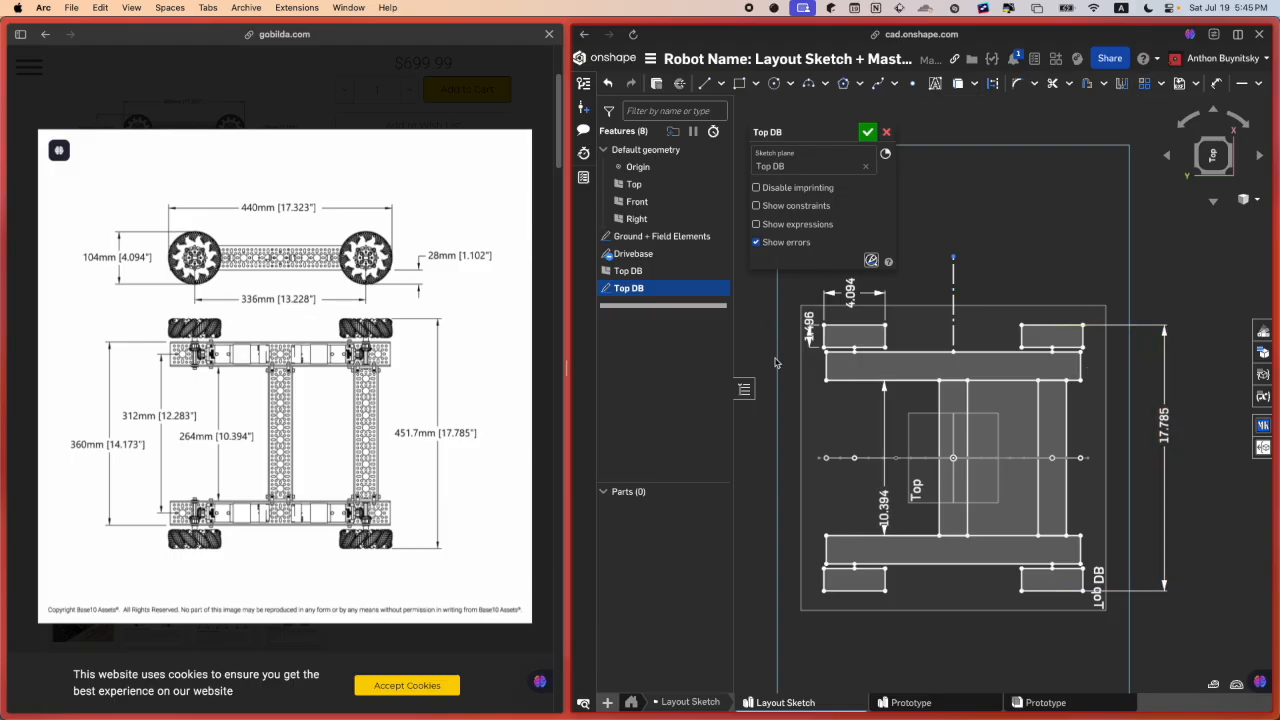
Step: Measure the connector line between a wheel rectangle and the side rail to check the gap
{"action": "scroll", "coordinate": [957, 342], "scroll_direction": "up", "scroll_amount": 5}
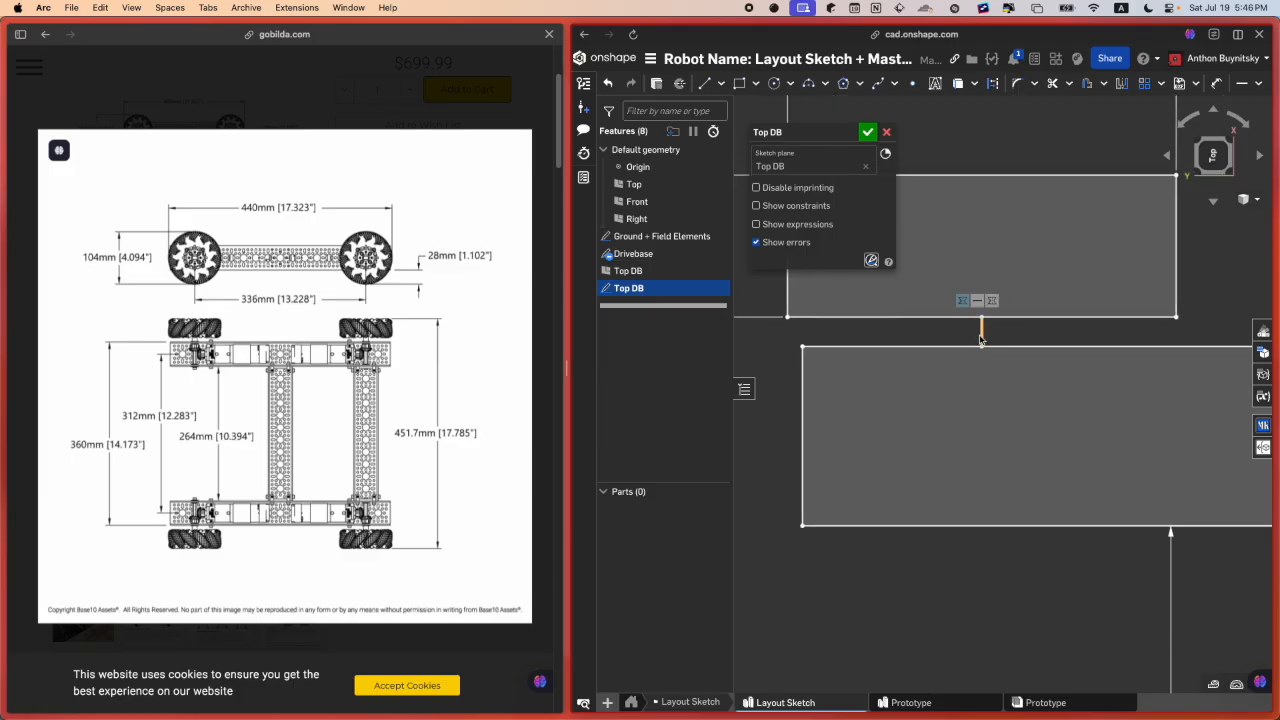
{"action": "left_click", "coordinate": [980, 336]}
{"action": "scroll", "coordinate": [950, 375], "scroll_direction": "down", "scroll_amount": 5}
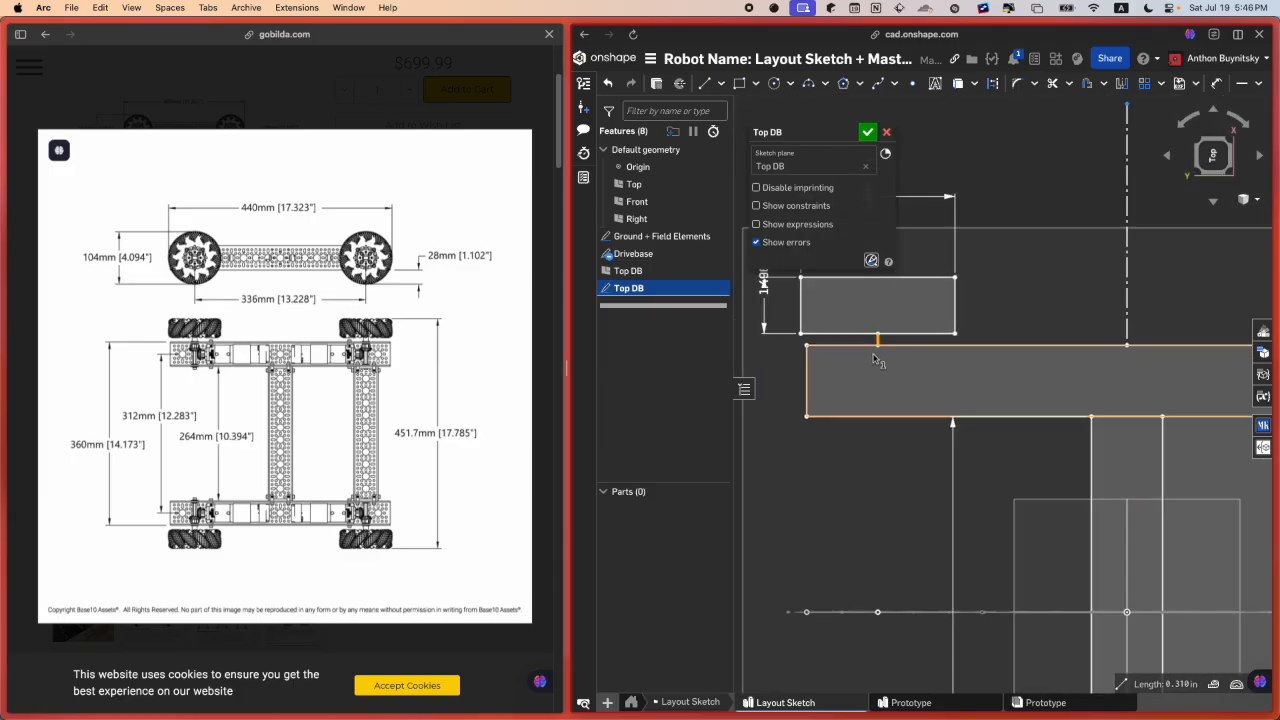
{"action": "scroll", "coordinate": [877, 361], "scroll_direction": "down", "scroll_amount": 5}
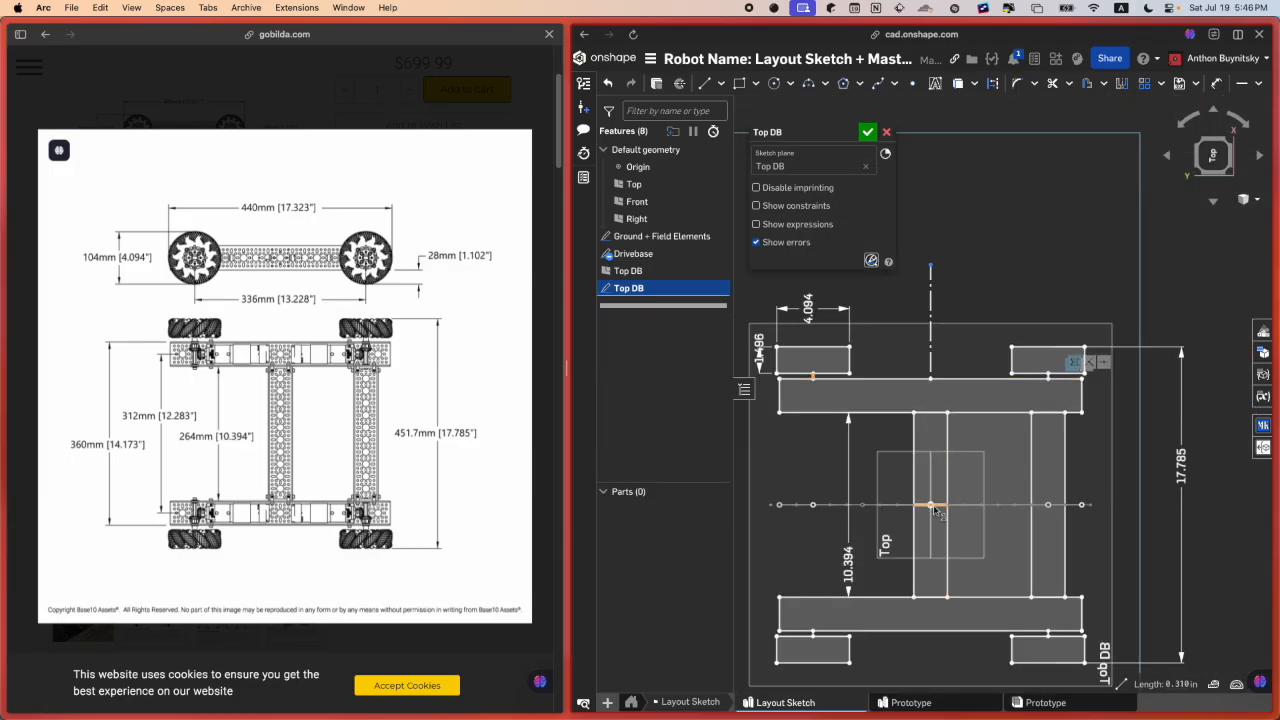
{"action": "scroll", "coordinate": [811, 630], "scroll_direction": "up", "scroll_amount": 3}
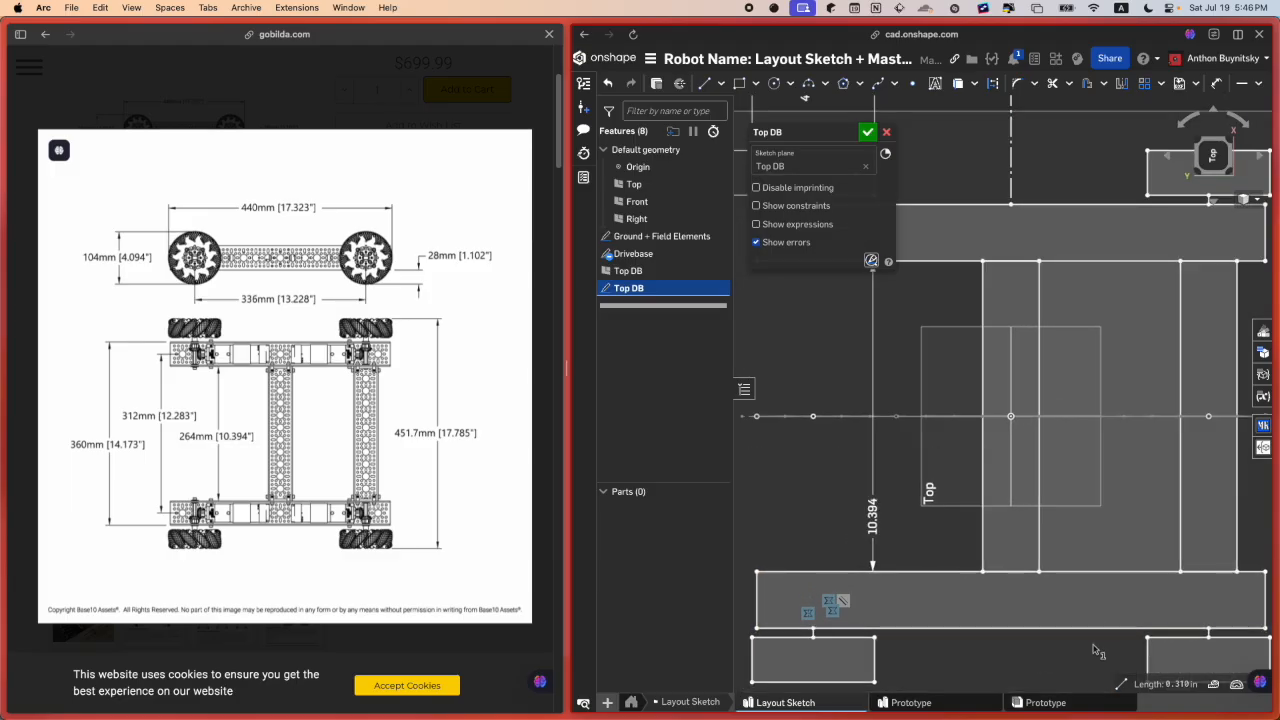
{"action": "scroll", "coordinate": [1085, 336], "scroll_direction": "down", "scroll_amount": 3}
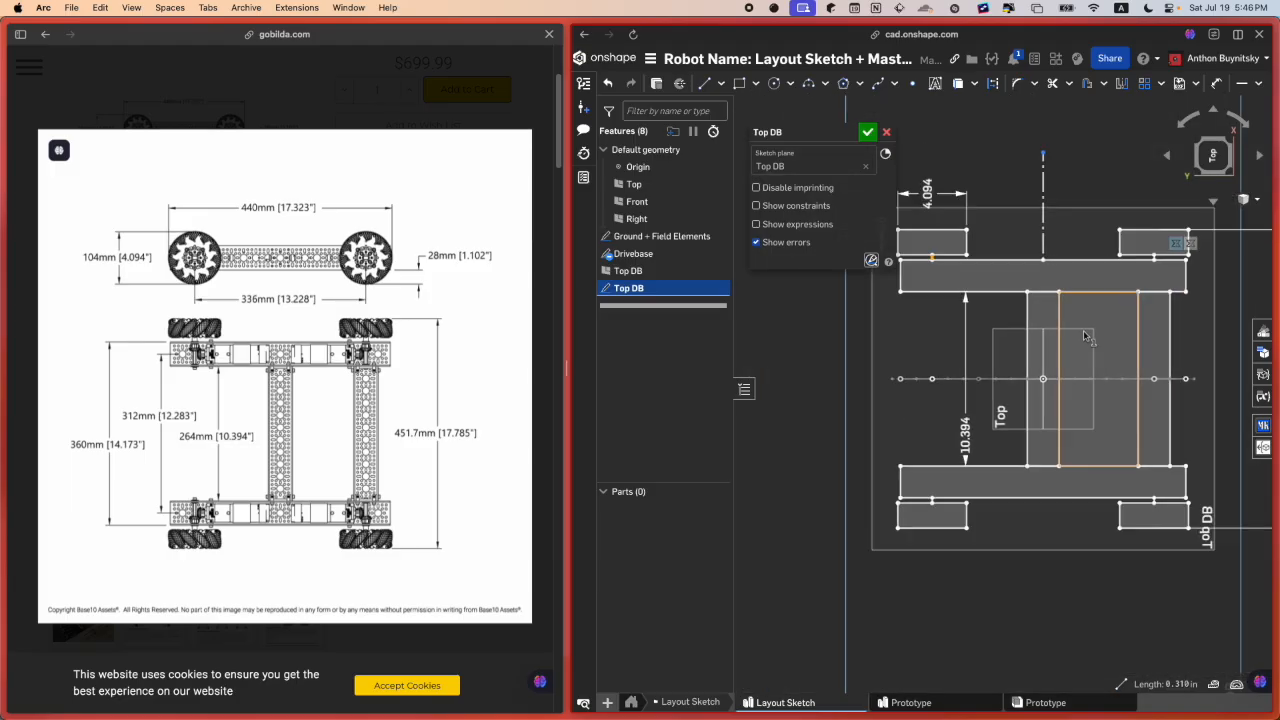
Step: Check the wheel and rail layout against the goBILDA reference drawing, and finish the Top DB sketch
{"action": "mouse_move", "coordinate": [217, 487]}
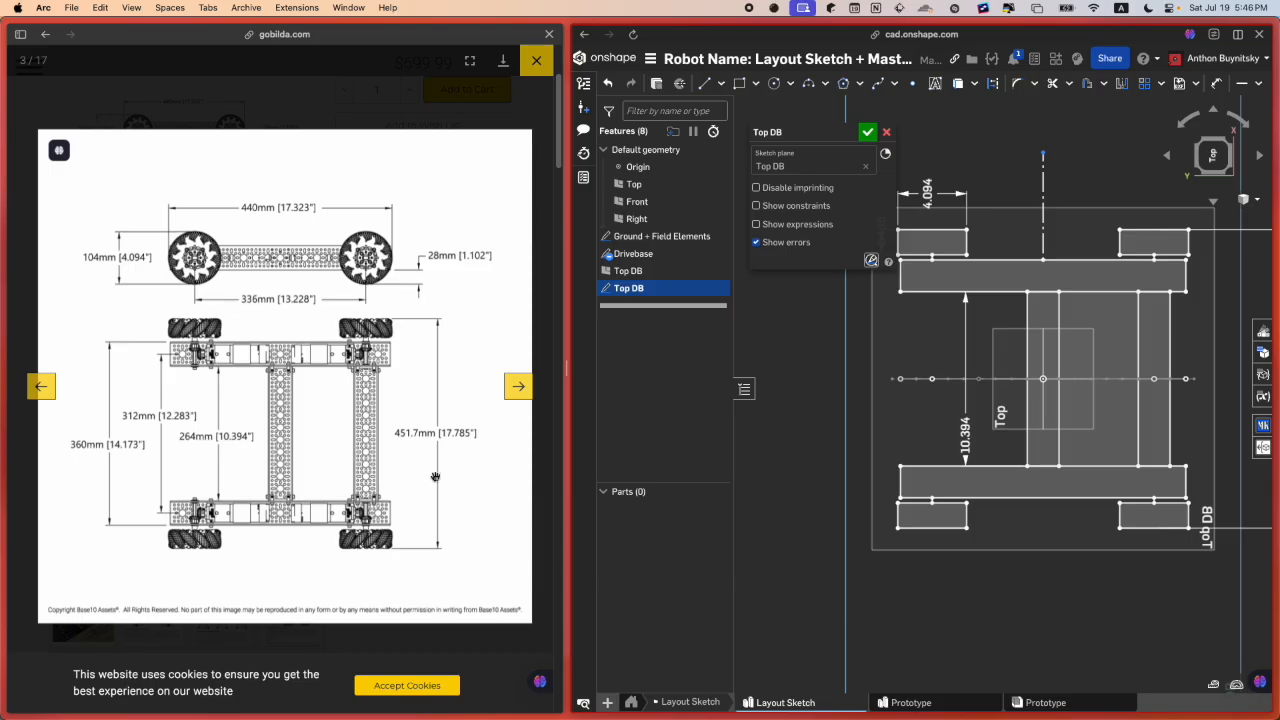
{"action": "middle_click_drag", "start_coordinate": [1139, 463], "coordinate": [935, 472]}
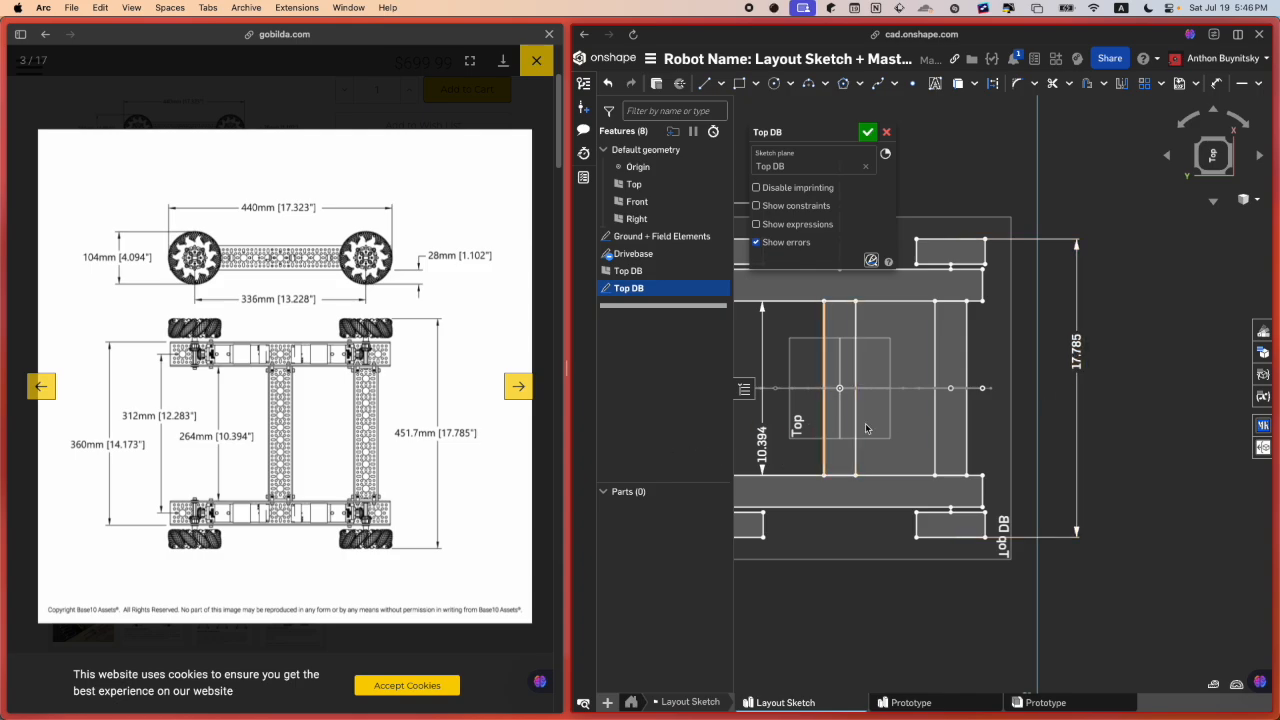
{"action": "scroll", "coordinate": [866, 428], "scroll_direction": "down", "scroll_amount": 5}
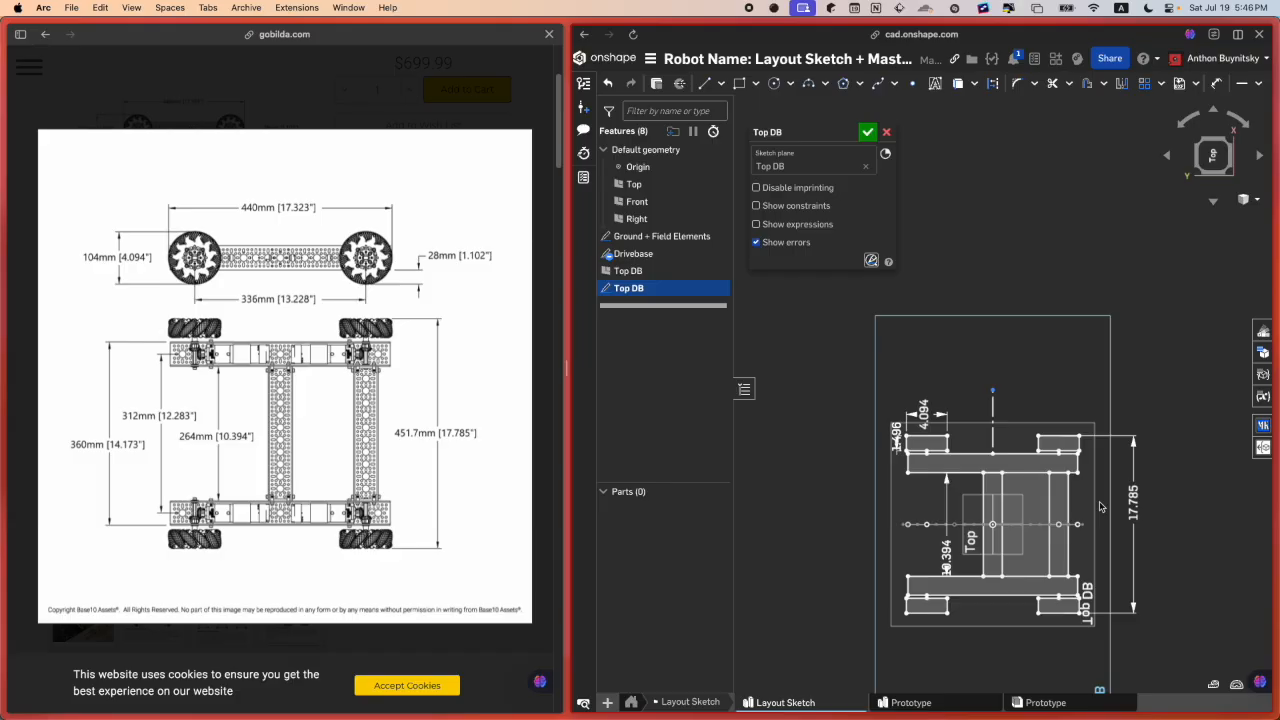
{"action": "scroll", "coordinate": [1097, 484], "scroll_direction": "up", "scroll_amount": 5}
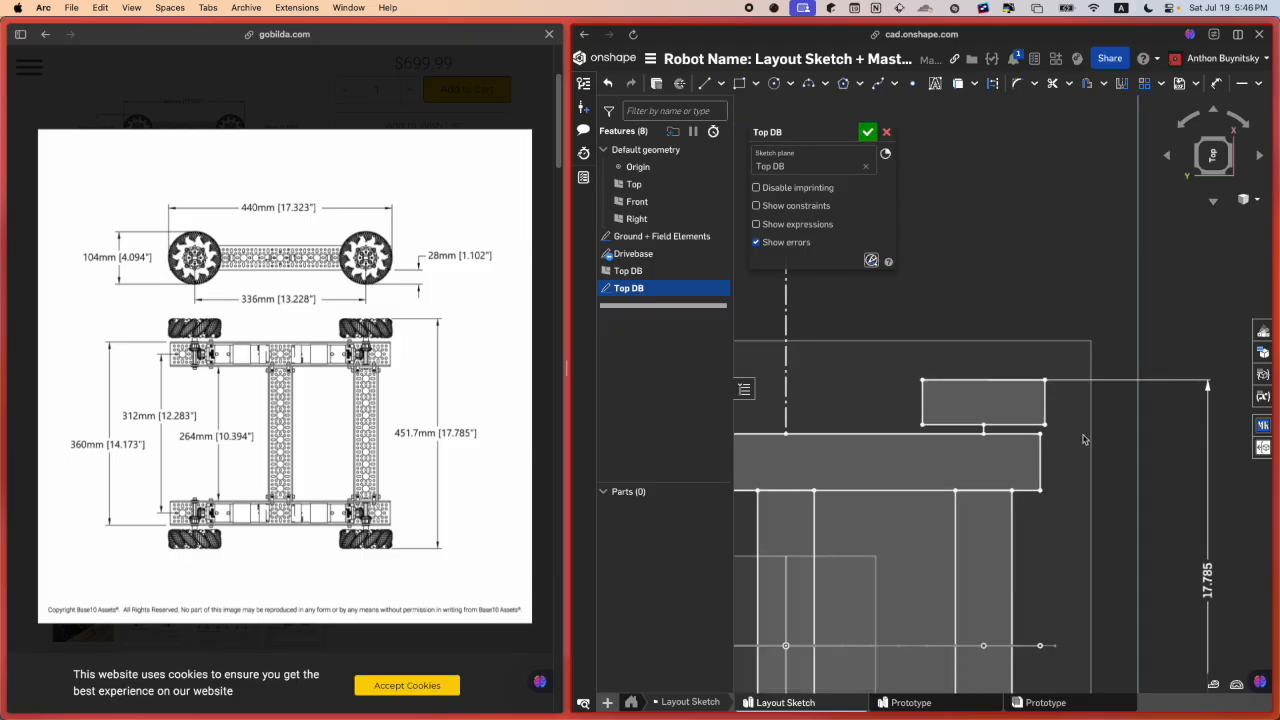
{"action": "scroll", "coordinate": [1092, 437], "scroll_direction": "up", "scroll_amount": 3}
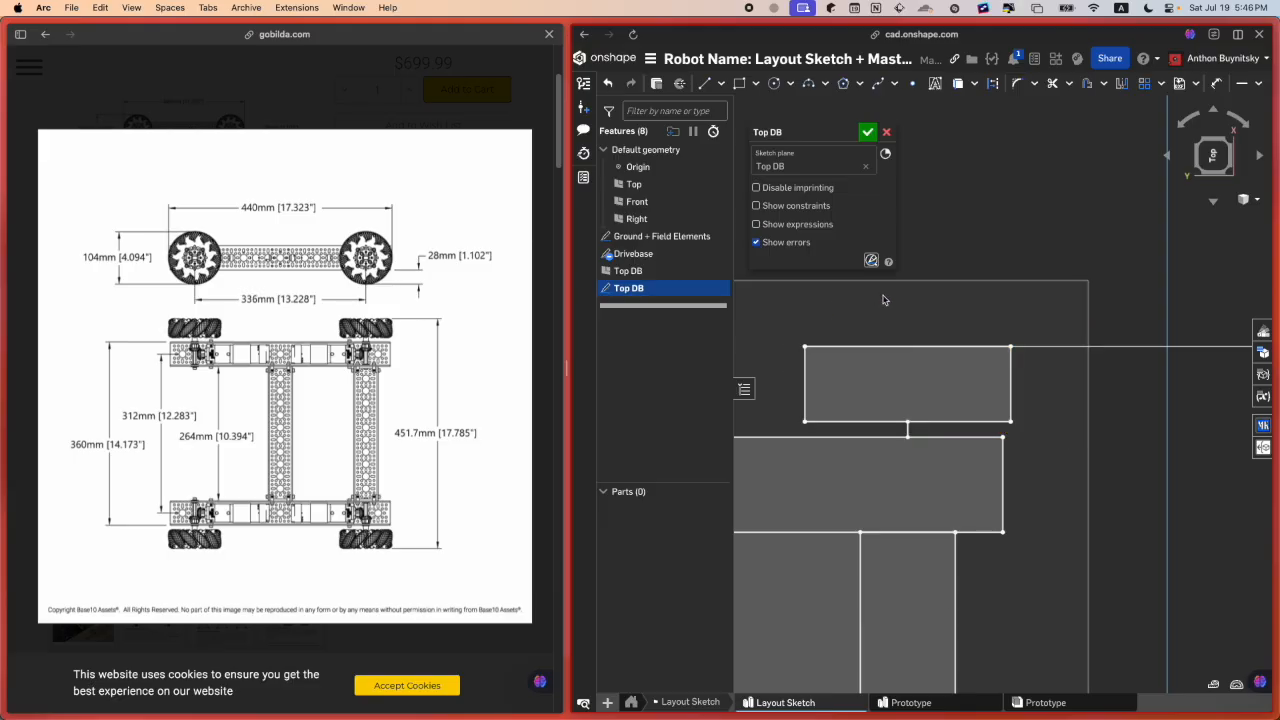
{"action": "key", "text": "f"}
{"action": "scroll", "coordinate": [1123, 307], "scroll_direction": "down", "scroll_amount": 2}
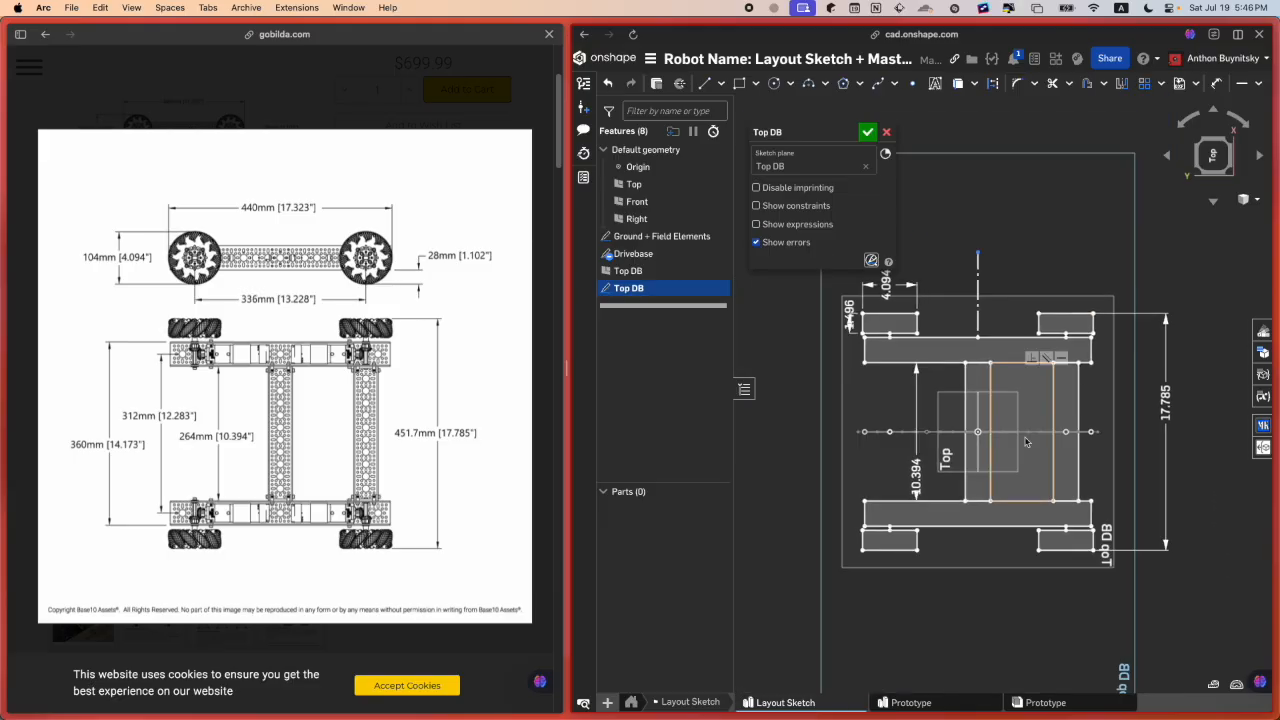
{"action": "left_click", "coordinate": [866, 131]}
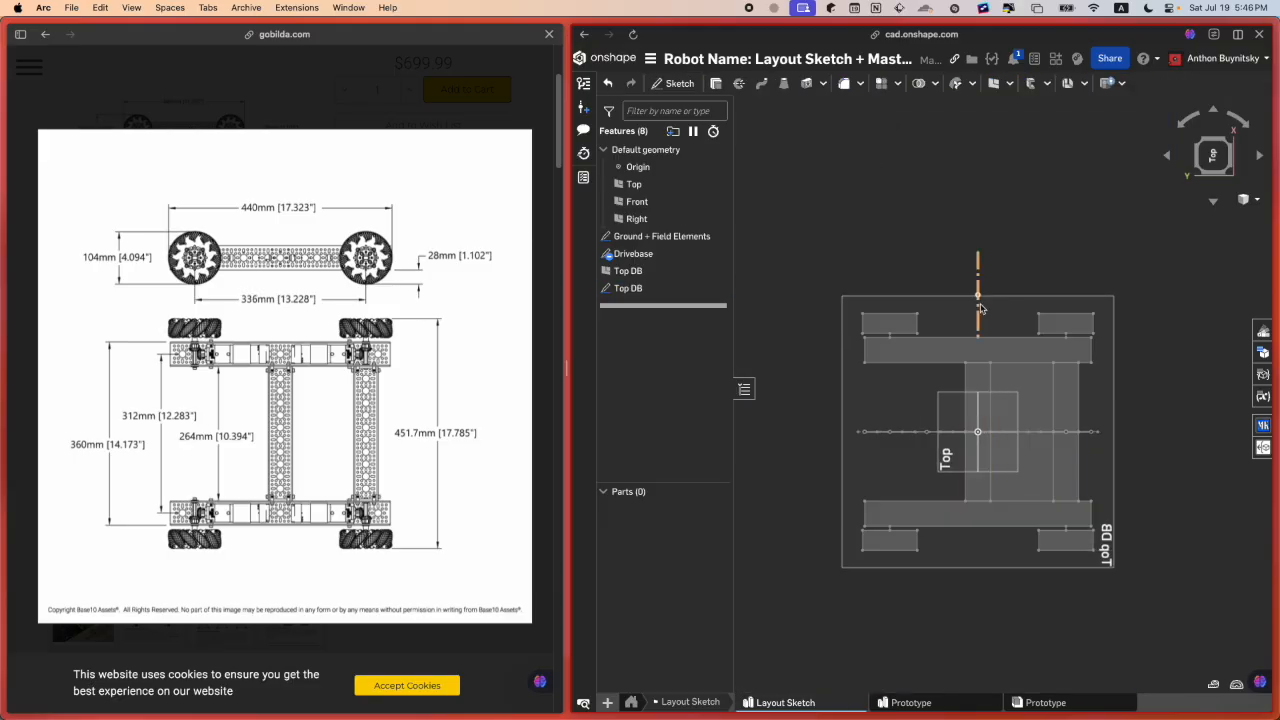
Step: Examine in 3D how the Top DB sketch lines up with the side-view Drivebase sketch
{"action": "mouse_move", "coordinate": [1034, 374]}
{"action": "right_mouse_down"}
{"action": "mouse_move", "coordinate": [986, 313]}
{"action": "mouse_move", "coordinate": [1015, 315]}
{"action": "mouse_move", "coordinate": [980, 397]}
{"action": "mouse_move", "coordinate": [1088, 429]}
{"action": "mouse_move", "coordinate": [1069, 430]}
{"action": "right_mouse_up"}
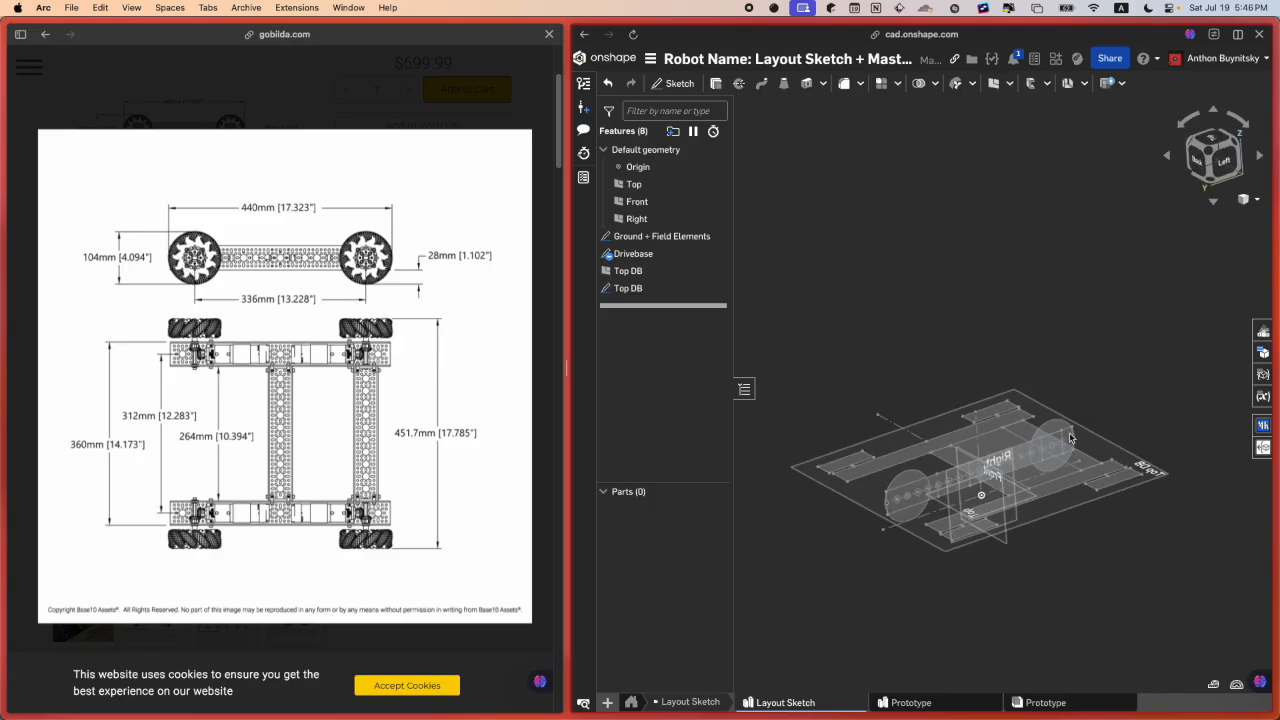
{"action": "scroll", "coordinate": [904, 490], "scroll_direction": "up", "scroll_amount": 4}
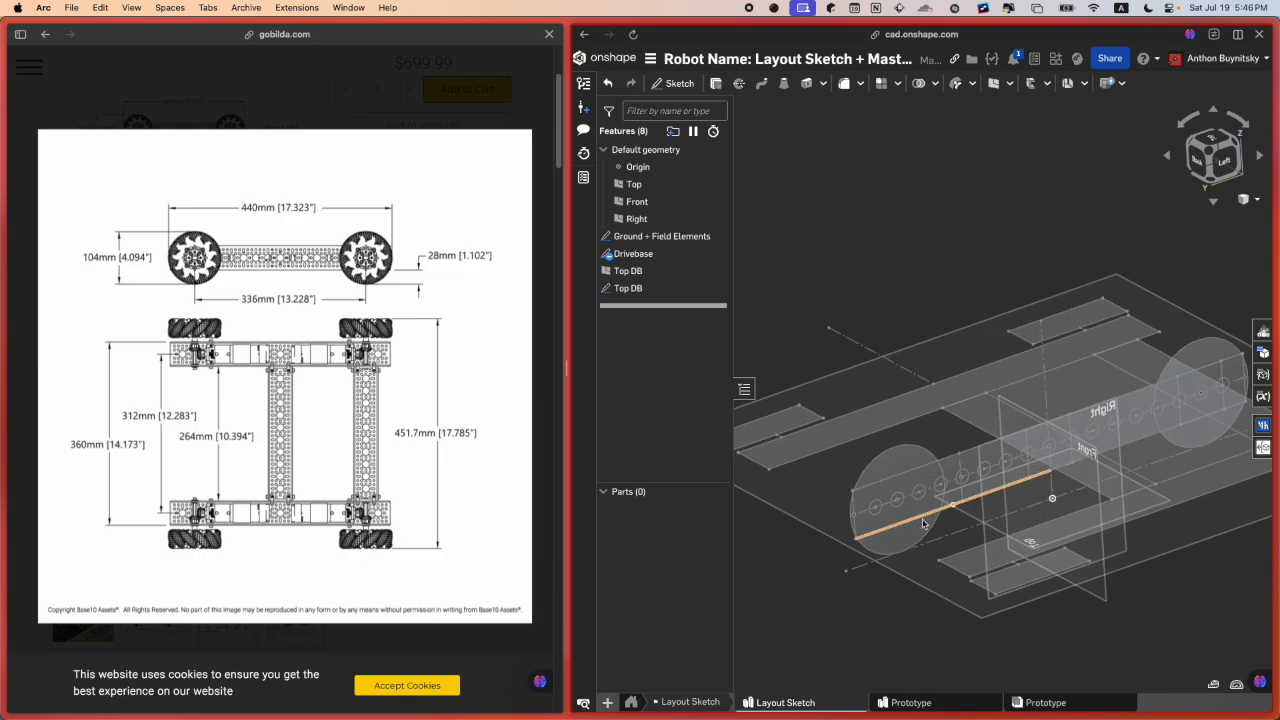
{"action": "scroll", "coordinate": [912, 540], "scroll_direction": "down", "scroll_amount": 5}
{"action": "scroll", "coordinate": [912, 540], "scroll_direction": "down", "scroll_amount": 3}
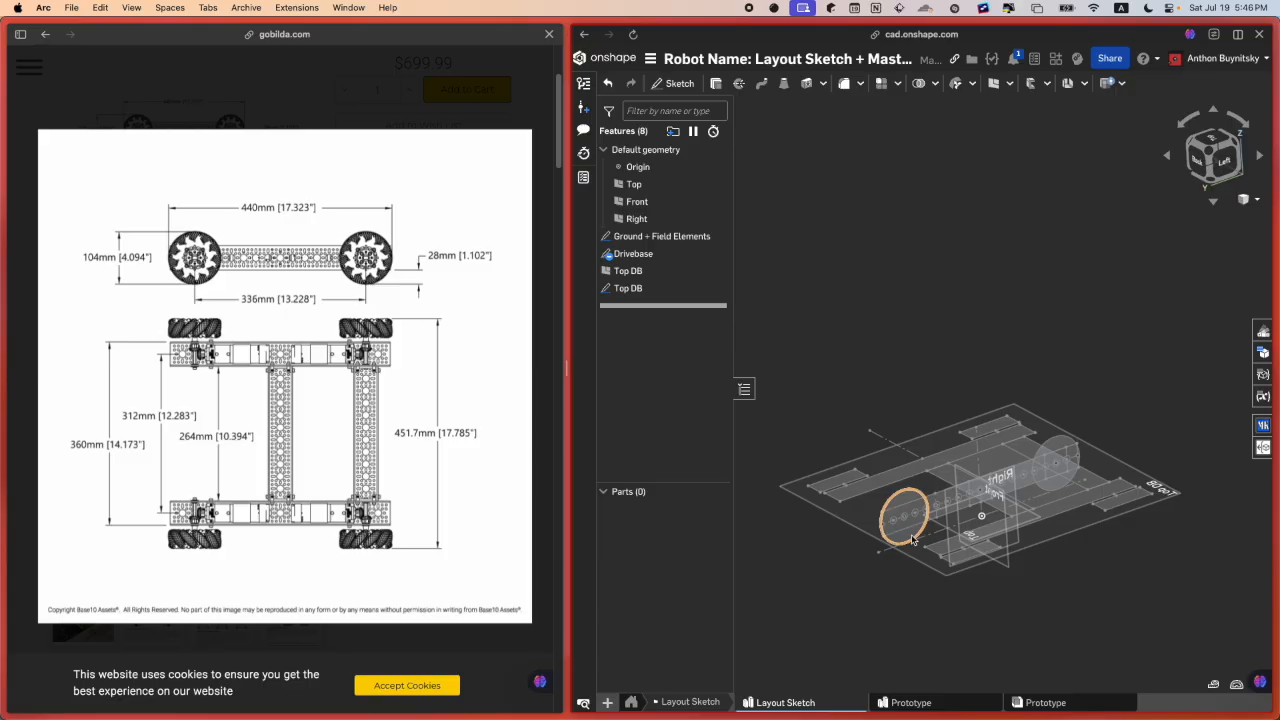
{"action": "scroll", "coordinate": [912, 540], "scroll_direction": "up", "scroll_amount": 3}
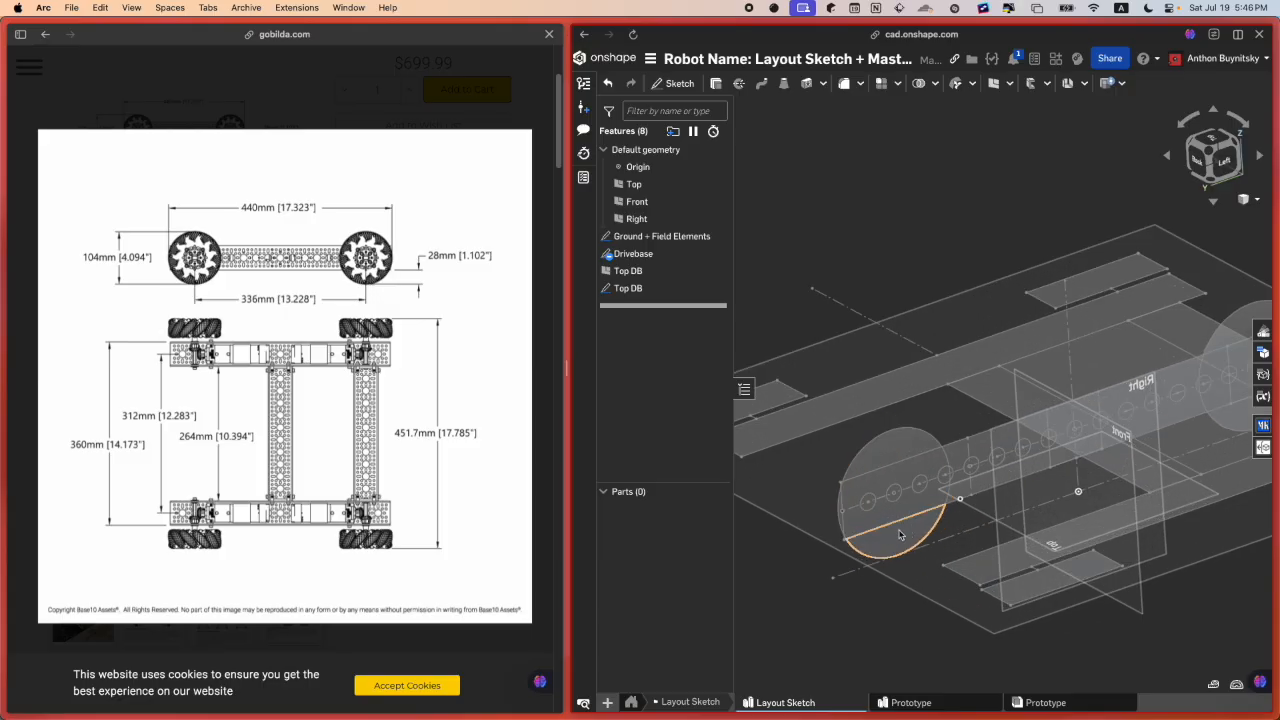
{"action": "scroll", "coordinate": [914, 542], "scroll_direction": "down", "scroll_amount": 3}
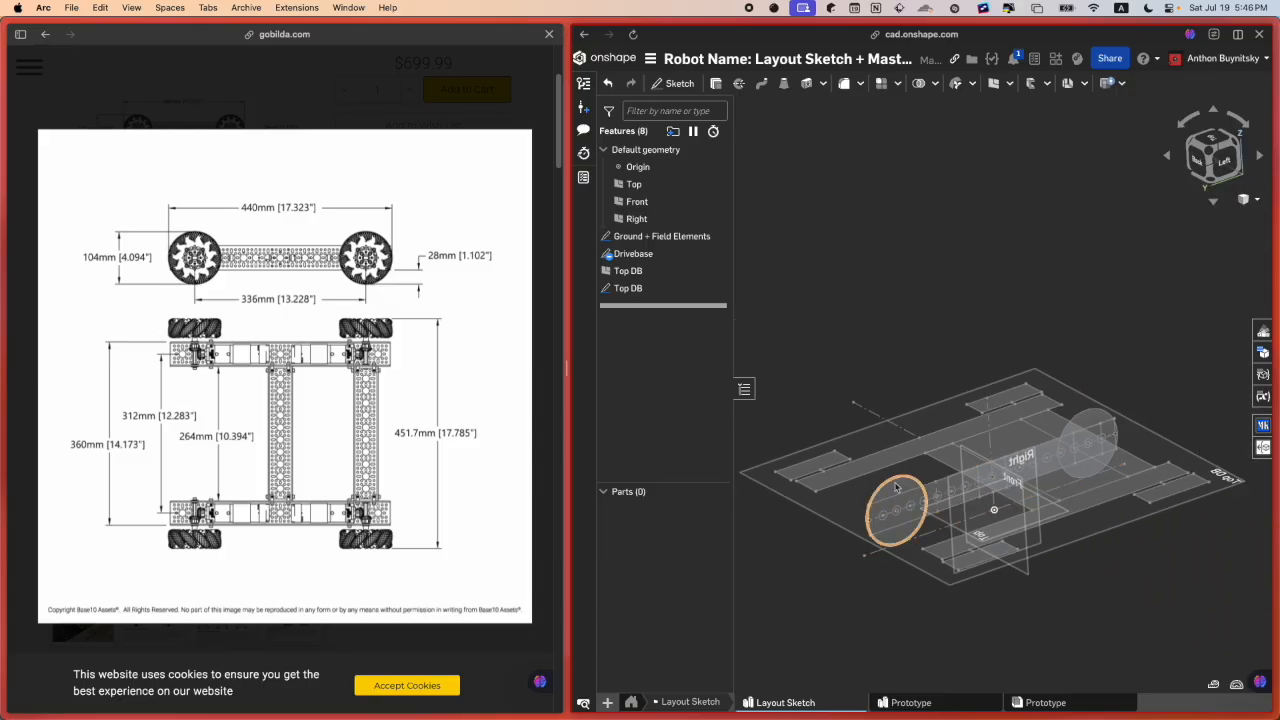
{"action": "scroll", "coordinate": [916, 541], "scroll_direction": "up", "scroll_amount": 3}
{"action": "left_click", "coordinate": [946, 532]}
{"action": "scroll", "coordinate": [948, 533], "scroll_direction": "down", "scroll_amount": 2}
{"action": "key", "text": "space"}
{"action": "middle_click_drag", "start_coordinate": [1044, 602], "coordinate": [983, 561]}
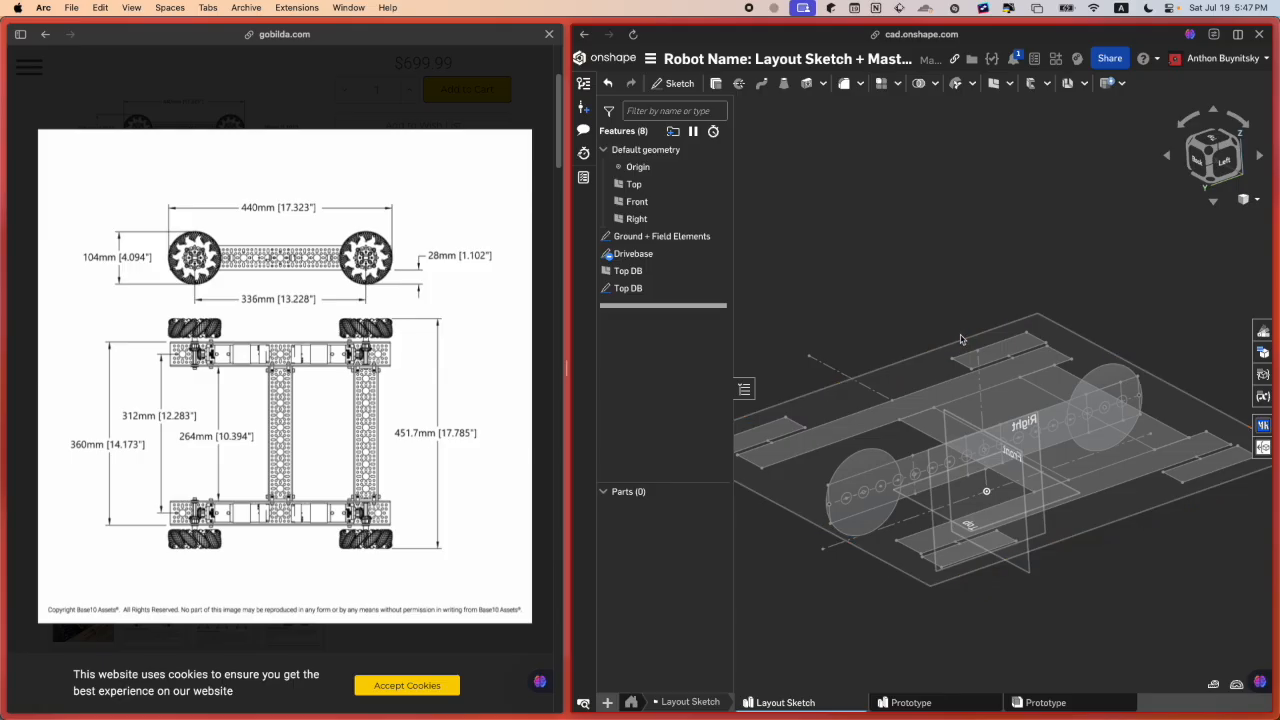
Step: Reopen the Top DB sketch and draw a lengthwise construction centerline through the lower side rail, between the midpoints of its short ends
{"action": "left_click", "coordinate": [678, 289]}
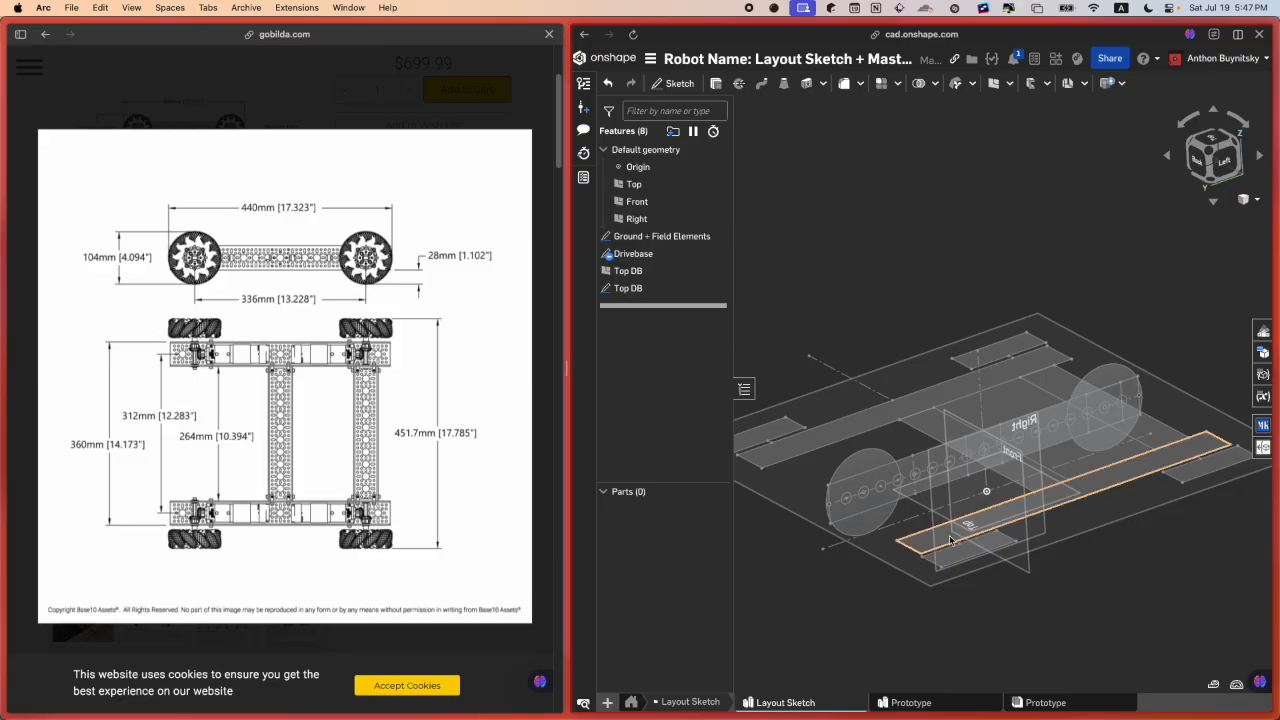
{"action": "scroll", "coordinate": [942, 545], "scroll_direction": "up", "scroll_amount": 2}
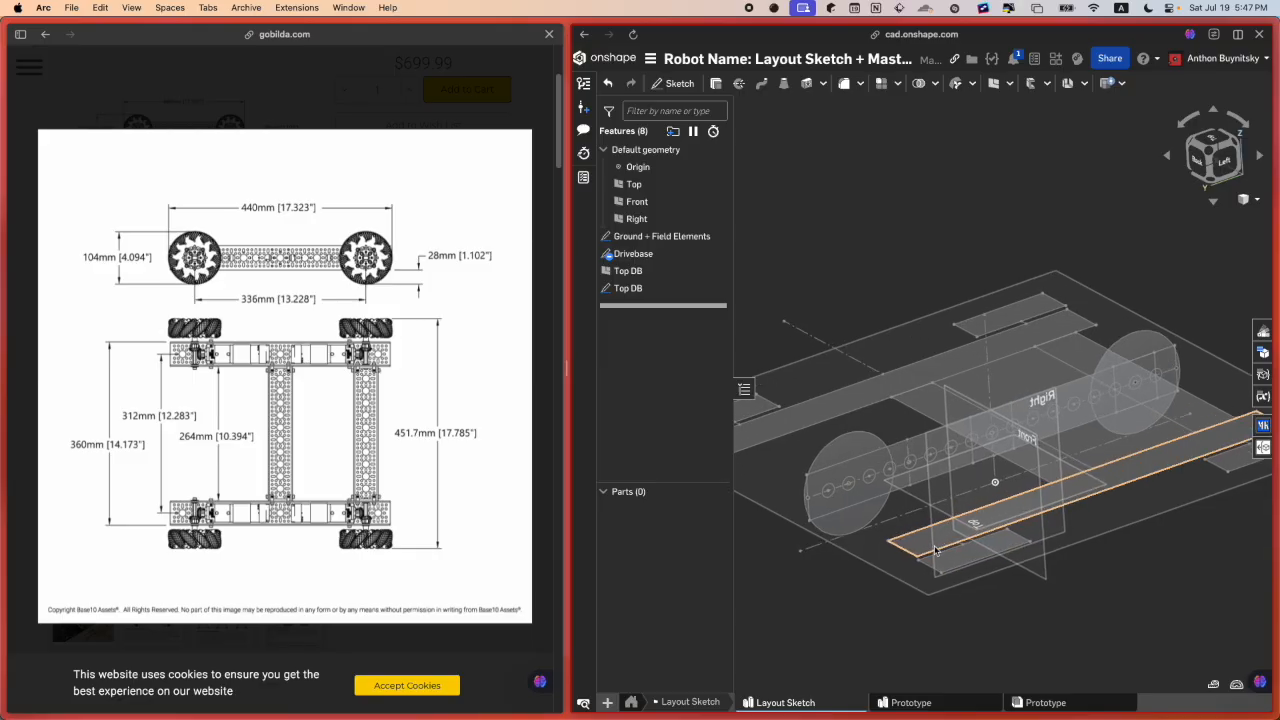
{"action": "left_click", "coordinate": [699, 293]}
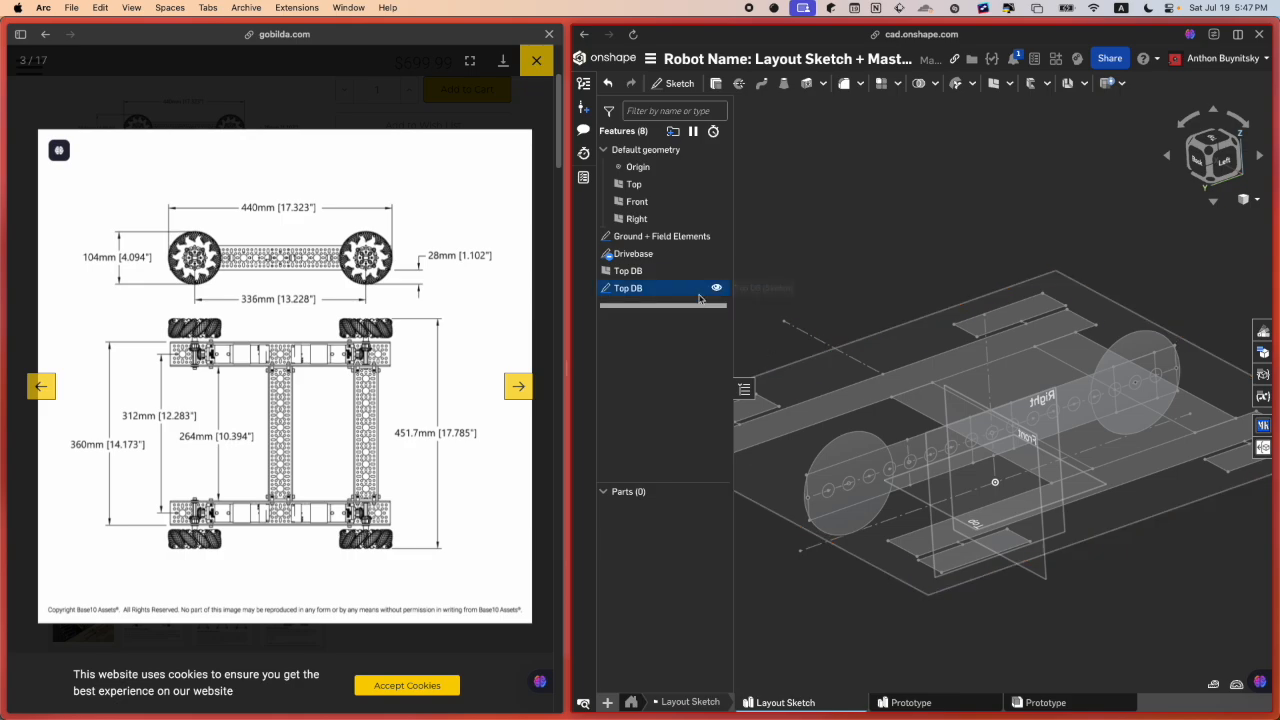
{"action": "double_click", "coordinate": [699, 293]}
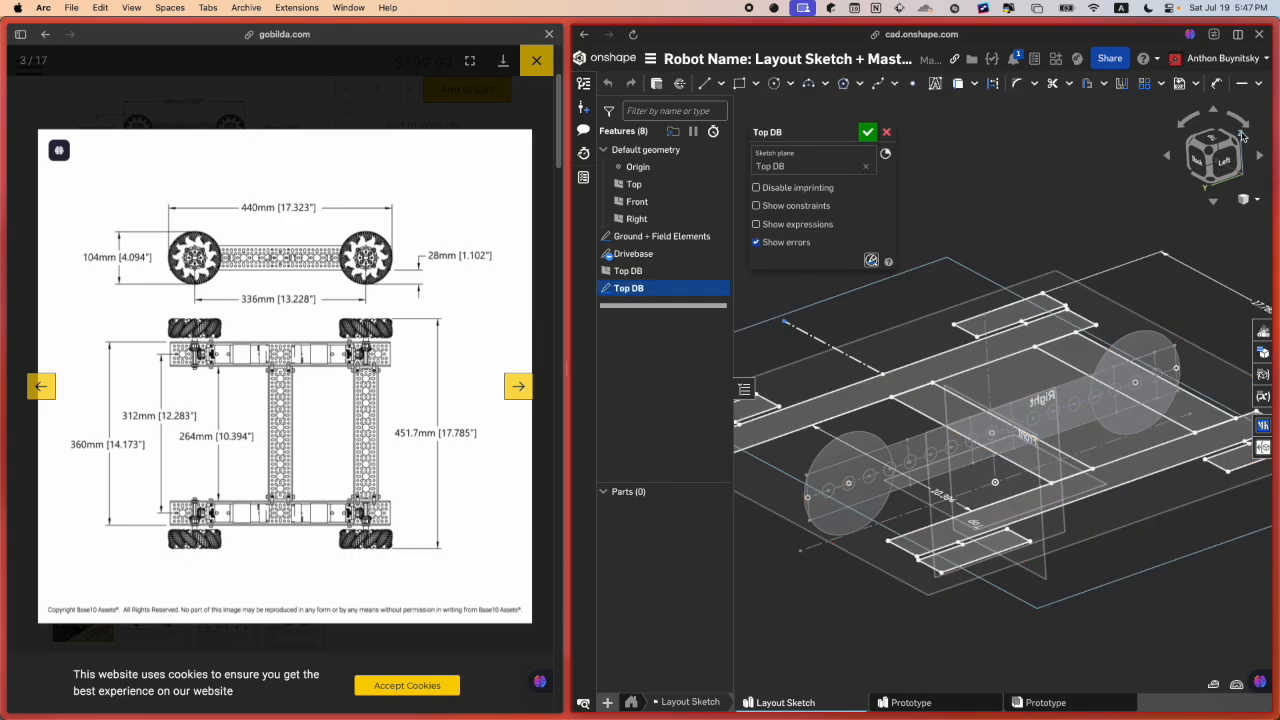
{"action": "left_click", "coordinate": [956, 360]}
{"action": "key", "text": "n"}
{"action": "middle_click_drag", "start_coordinate": [935, 596], "coordinate": [959, 427]}
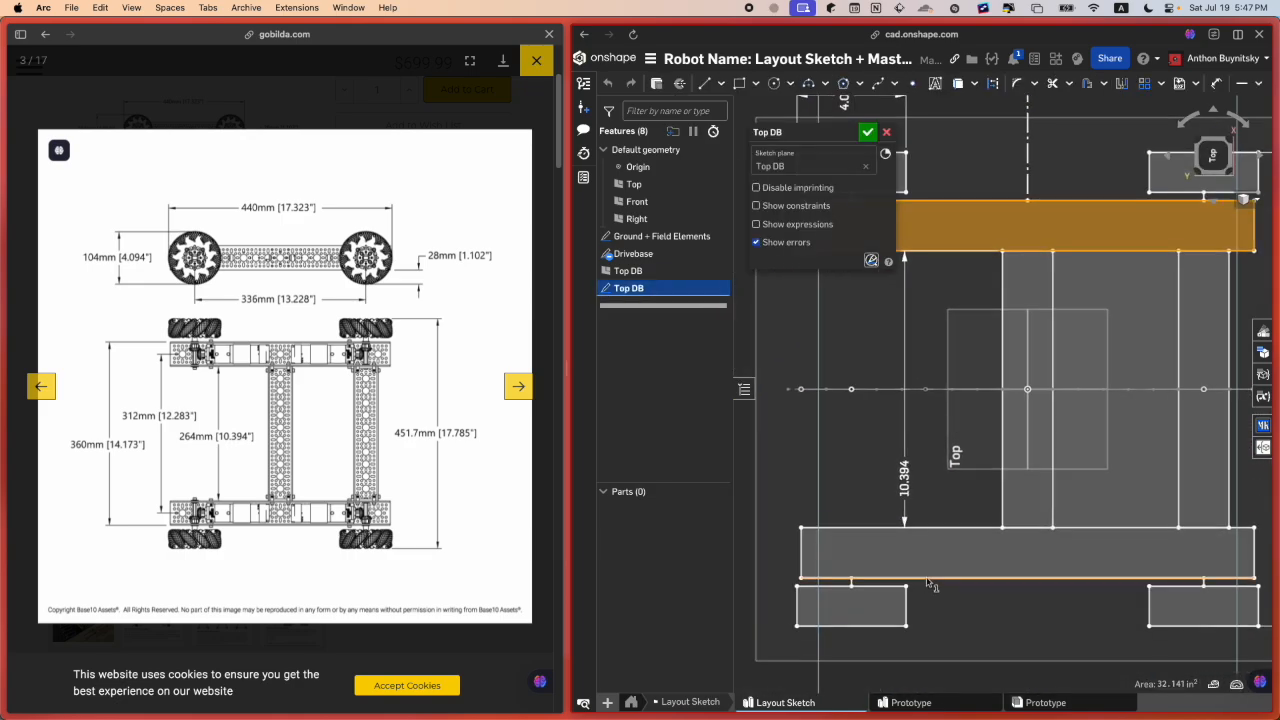
{"action": "key", "text": "l"}
{"action": "key", "text": "q"}
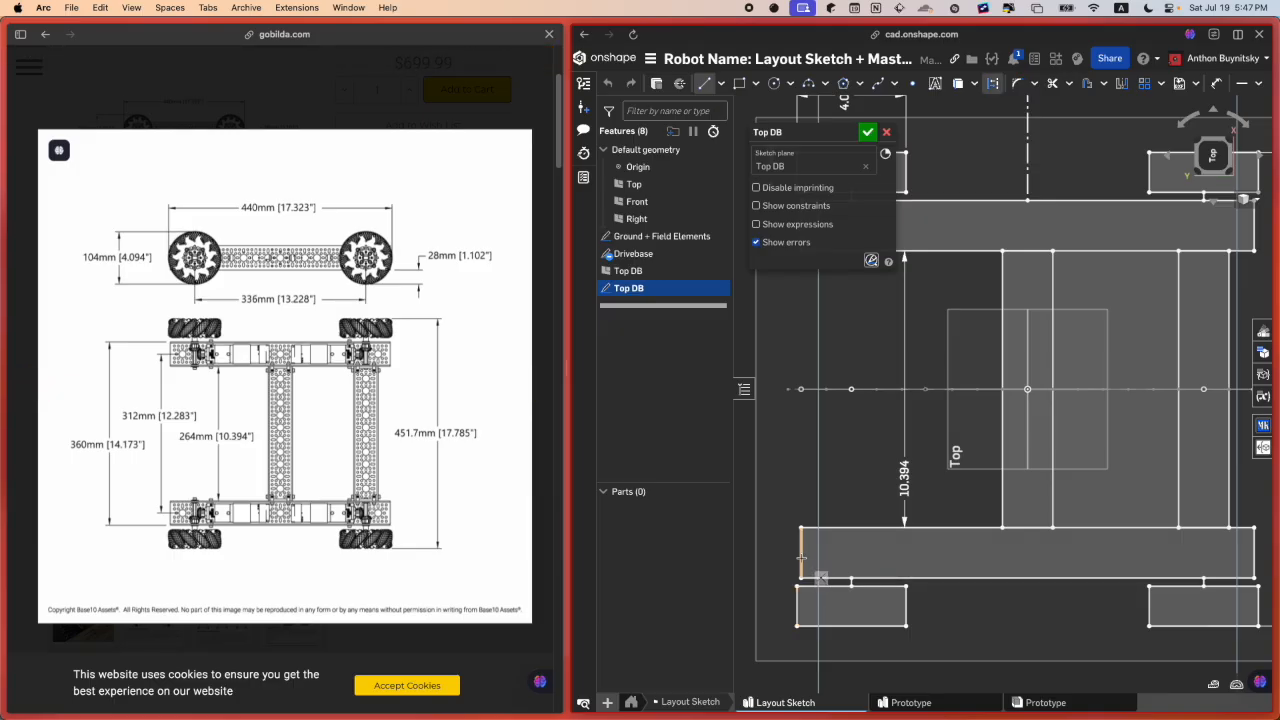
{"action": "middle_click_drag", "start_coordinate": [959, 544], "coordinate": [907, 553]}
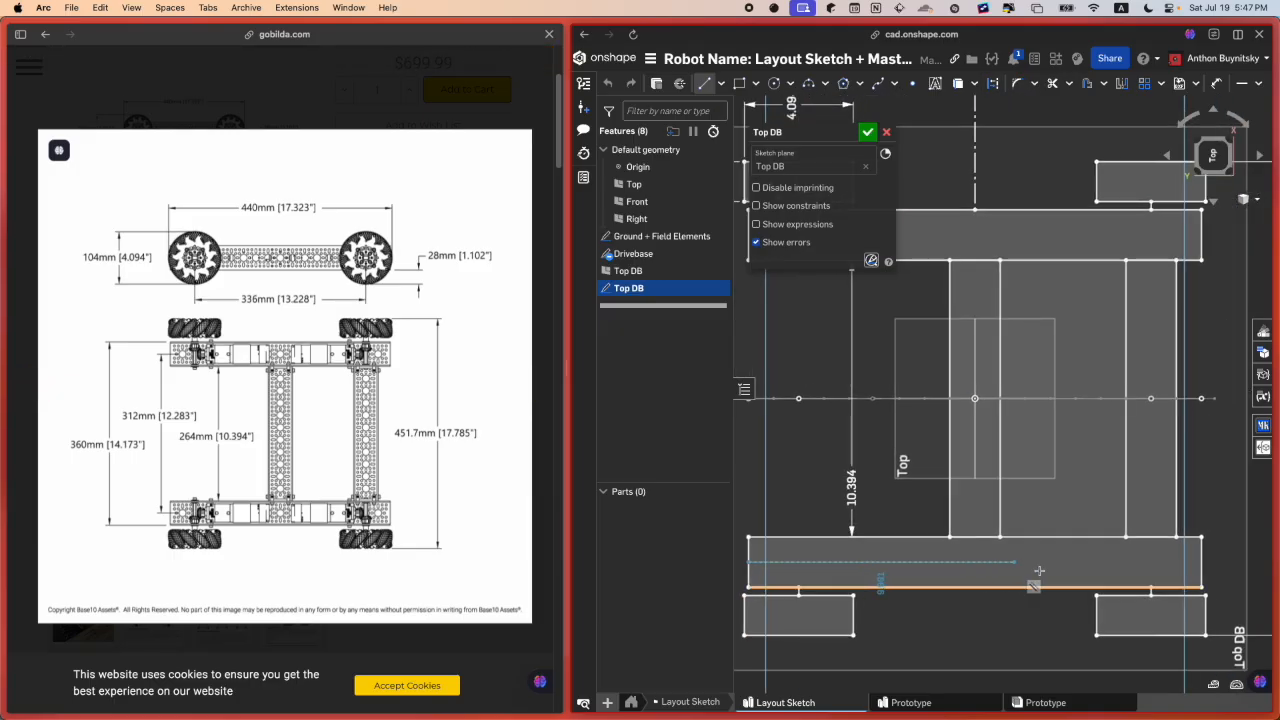
{"action": "left_click", "coordinate": [1201, 564]}
{"action": "scroll", "coordinate": [1200, 566], "scroll_direction": "down", "scroll_amount": 3}
{"action": "middle_click_drag", "start_coordinate": [1024, 368], "coordinate": [986, 437]}
{"action": "scroll", "coordinate": [986, 437], "scroll_direction": "down", "scroll_amount": 1}
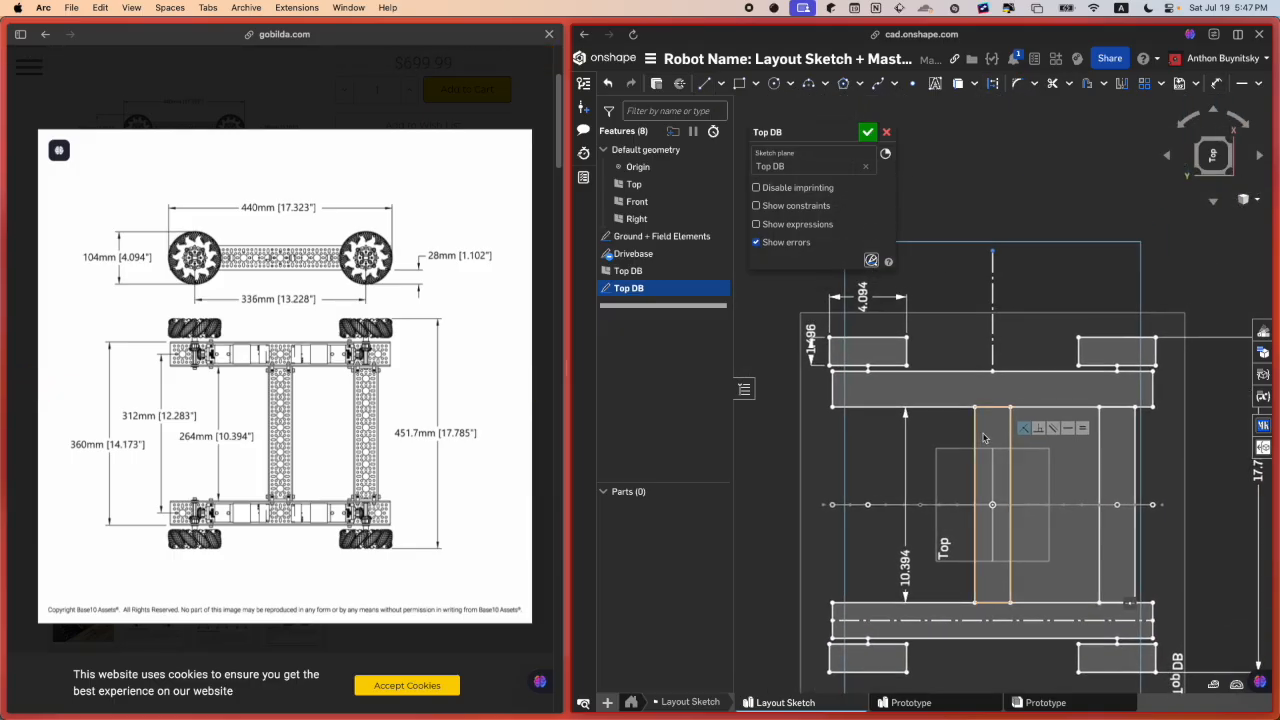
Step: Draw a matching construction centerline between the end midpoints of the opposite side rail, and finish the Top DB sketch
{"action": "key", "text": "l"}
{"action": "key", "text": "q"}
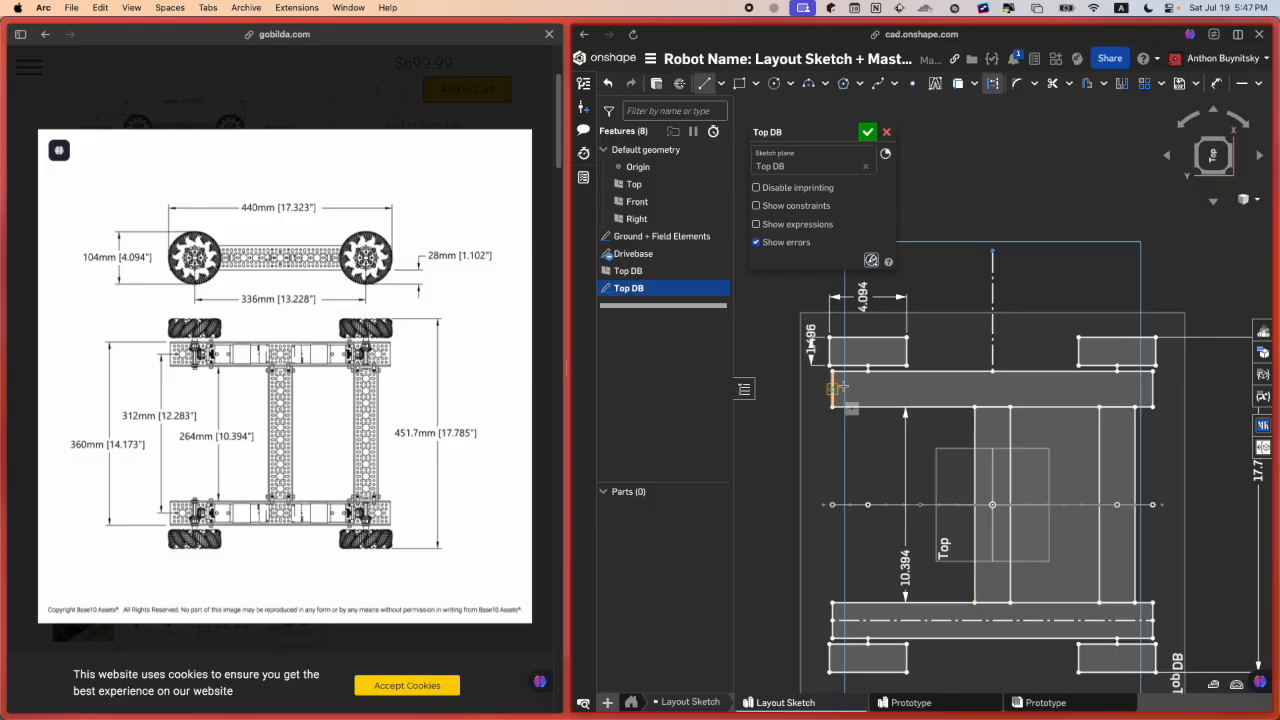
{"action": "left_click", "coordinate": [833, 388]}
{"action": "left_click", "coordinate": [1153, 390]}
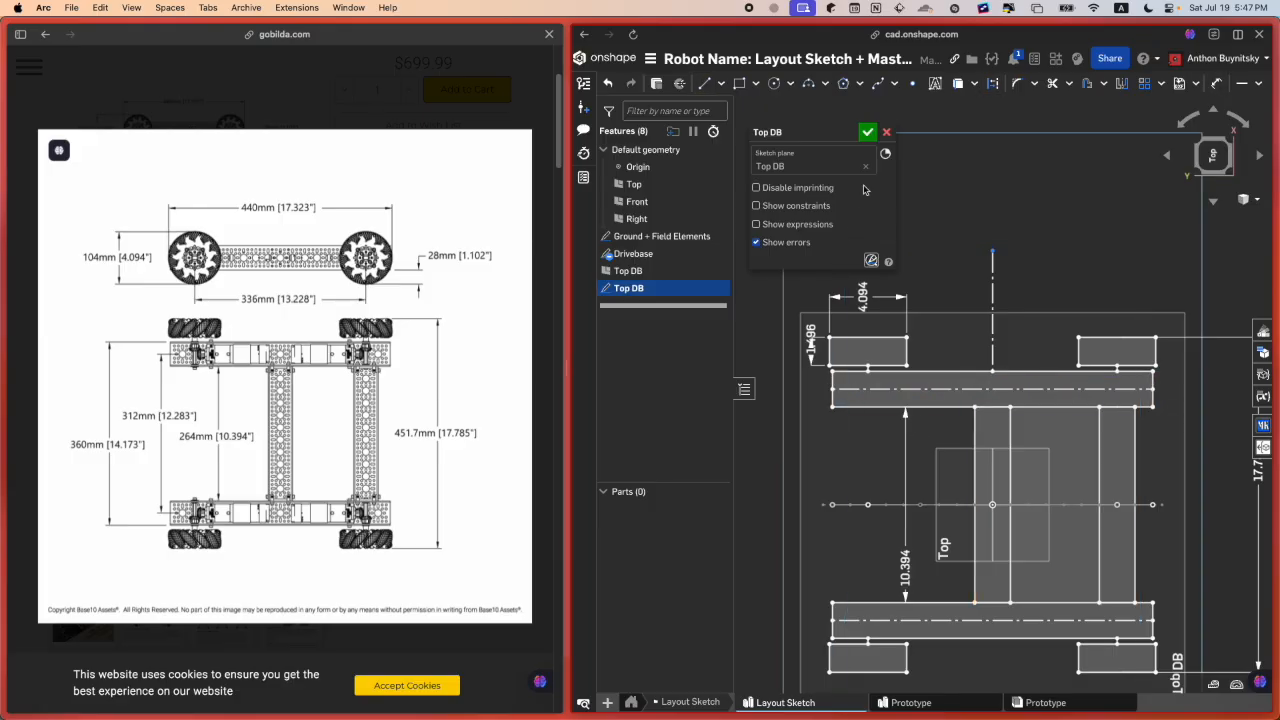
{"action": "left_click", "coordinate": [867, 132]}
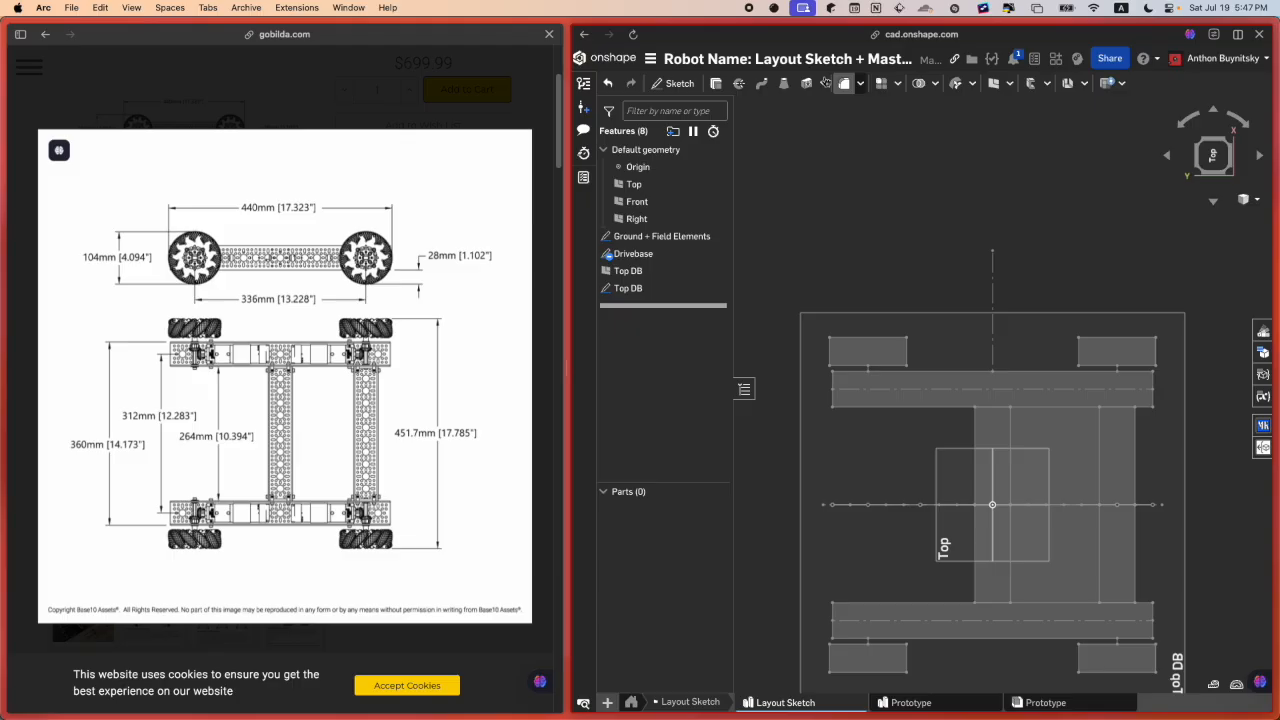
Step: Create a line-angle plane at 90 deg through the lower side rail's centerline and name it Left DB
{"action": "left_click", "coordinate": [993, 83]}
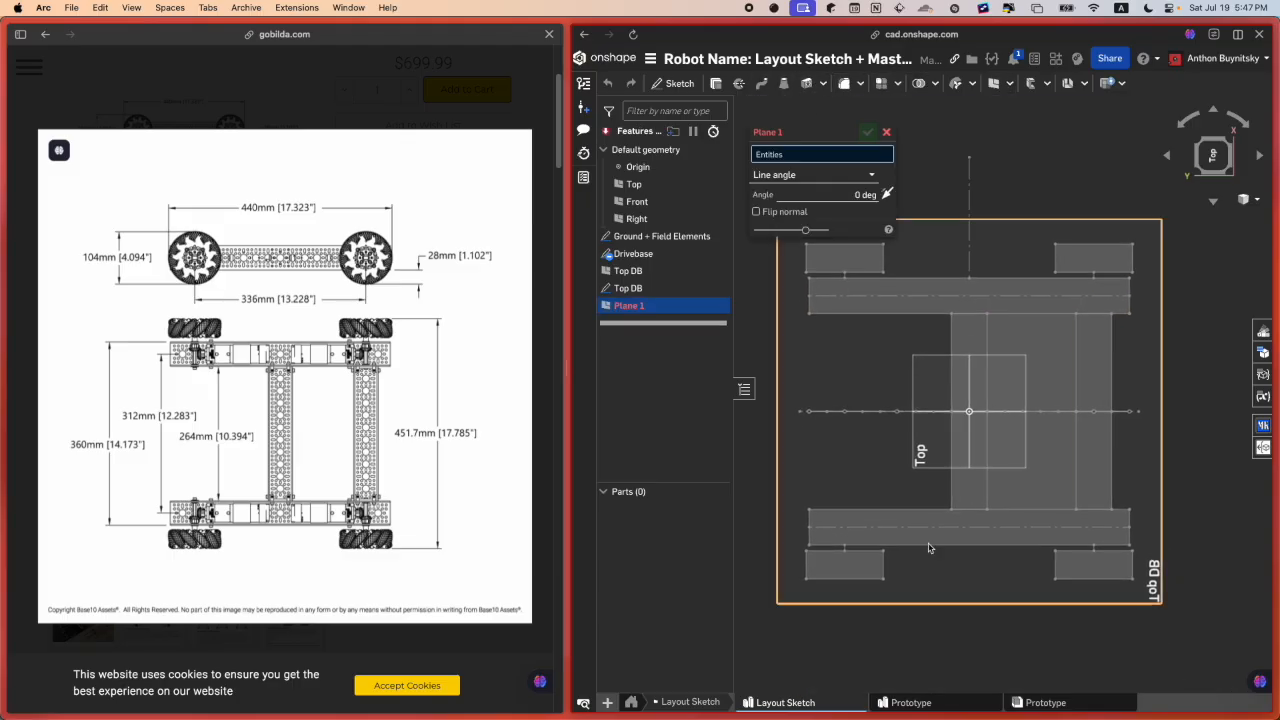
{"action": "left_click", "coordinate": [894, 535]}
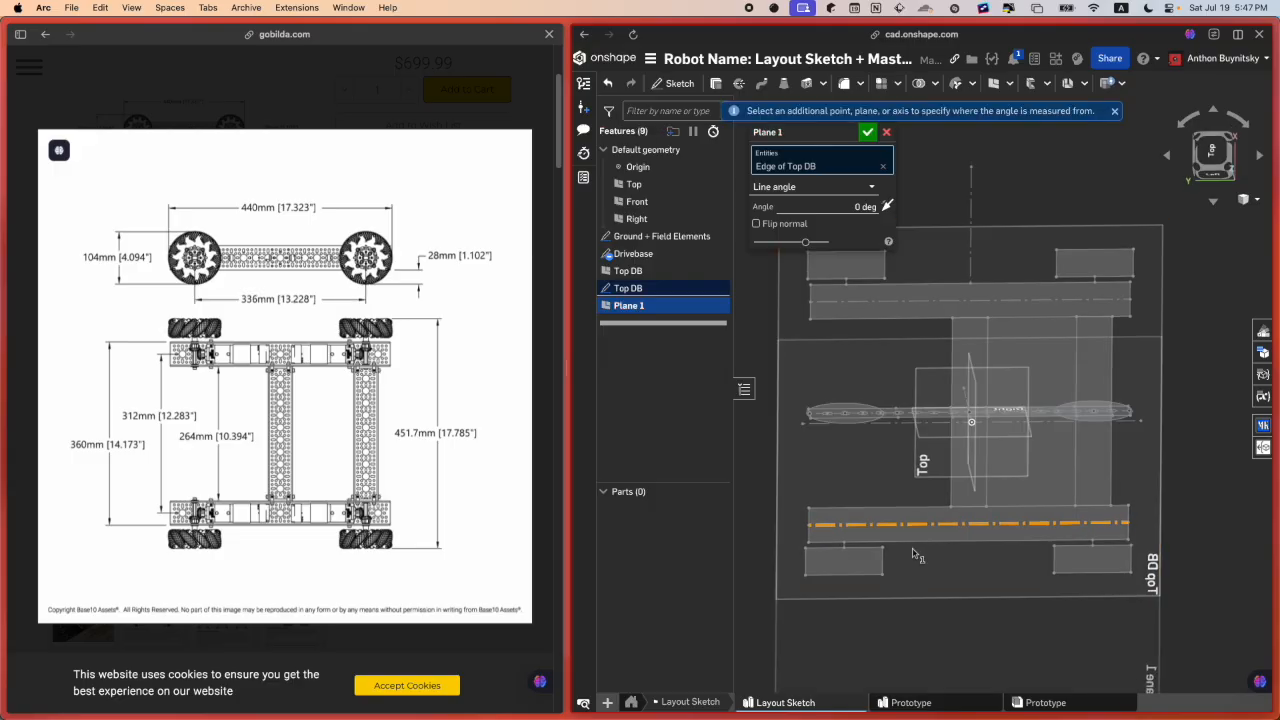
{"action": "left_click", "coordinate": [846, 204]}
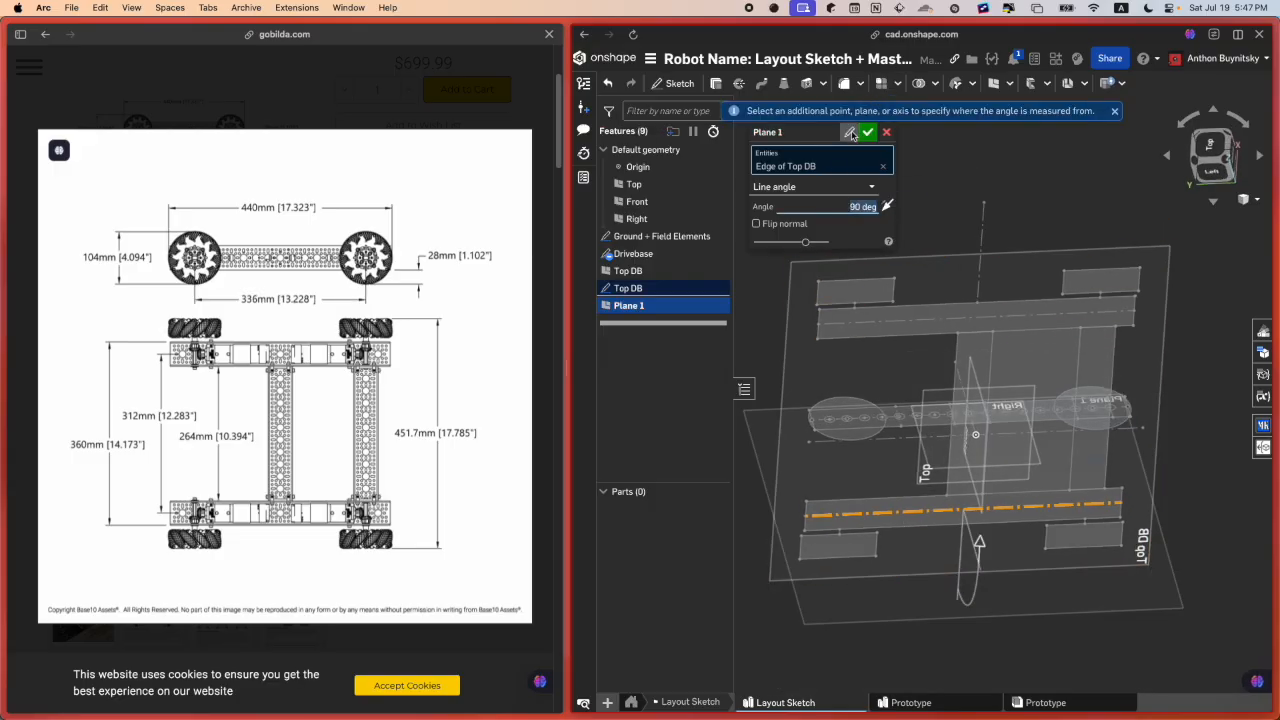
{"action": "left_click", "coordinate": [850, 133]}
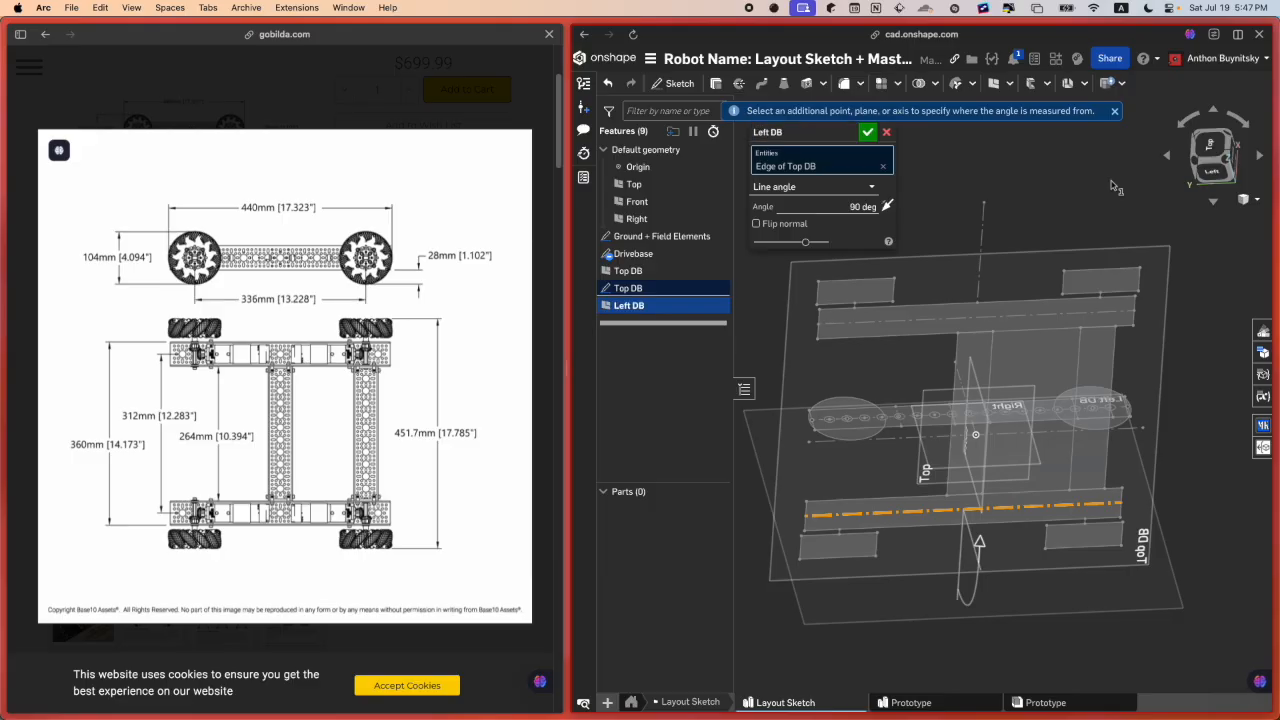
{"action": "left_click", "coordinate": [867, 133]}
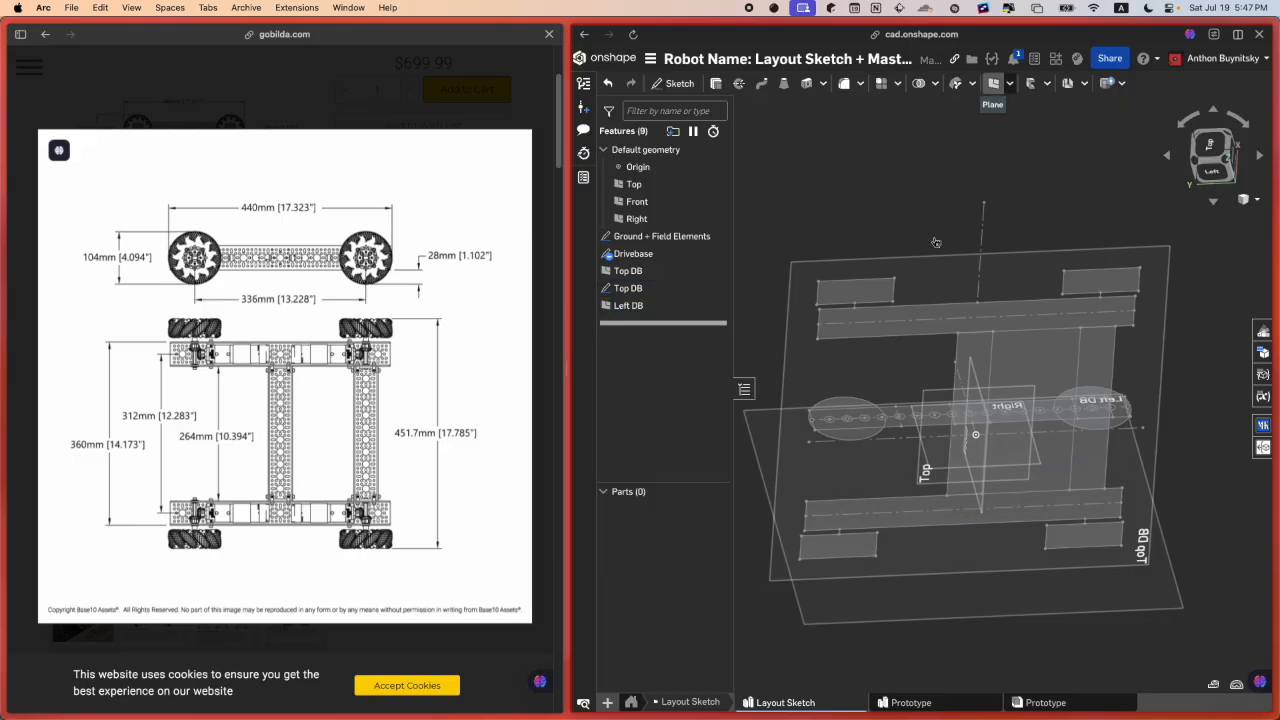
Step: Create a line-angle plane at 90 deg through the upper side rail's centerline and name it Right DB
{"action": "left_click", "coordinate": [905, 318]}
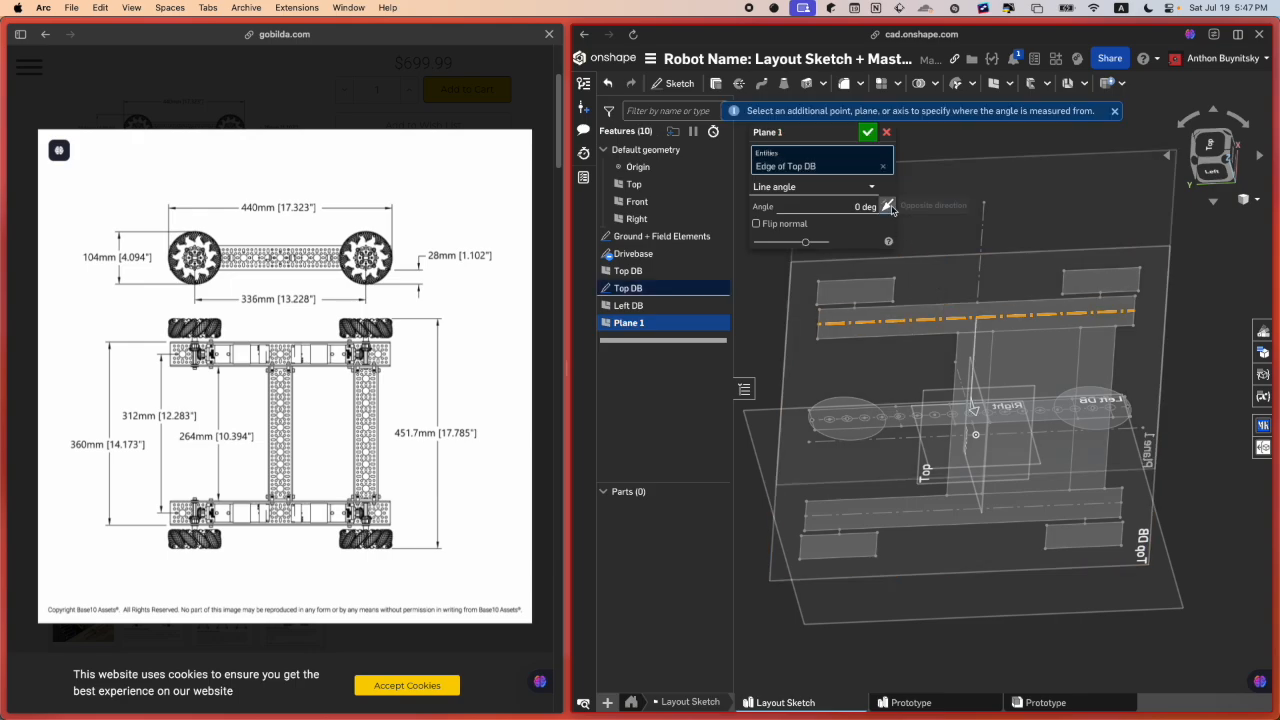
{"action": "key", "text": "Return"}
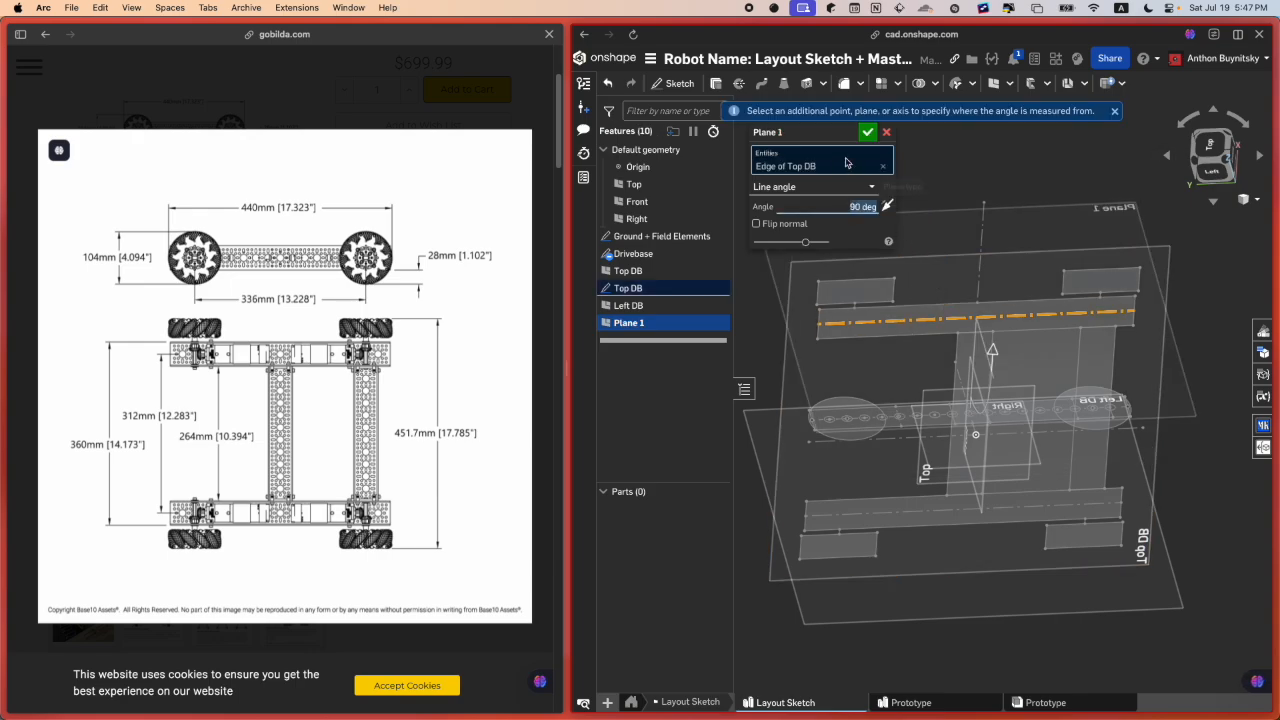
{"action": "left_click", "coordinate": [848, 131]}
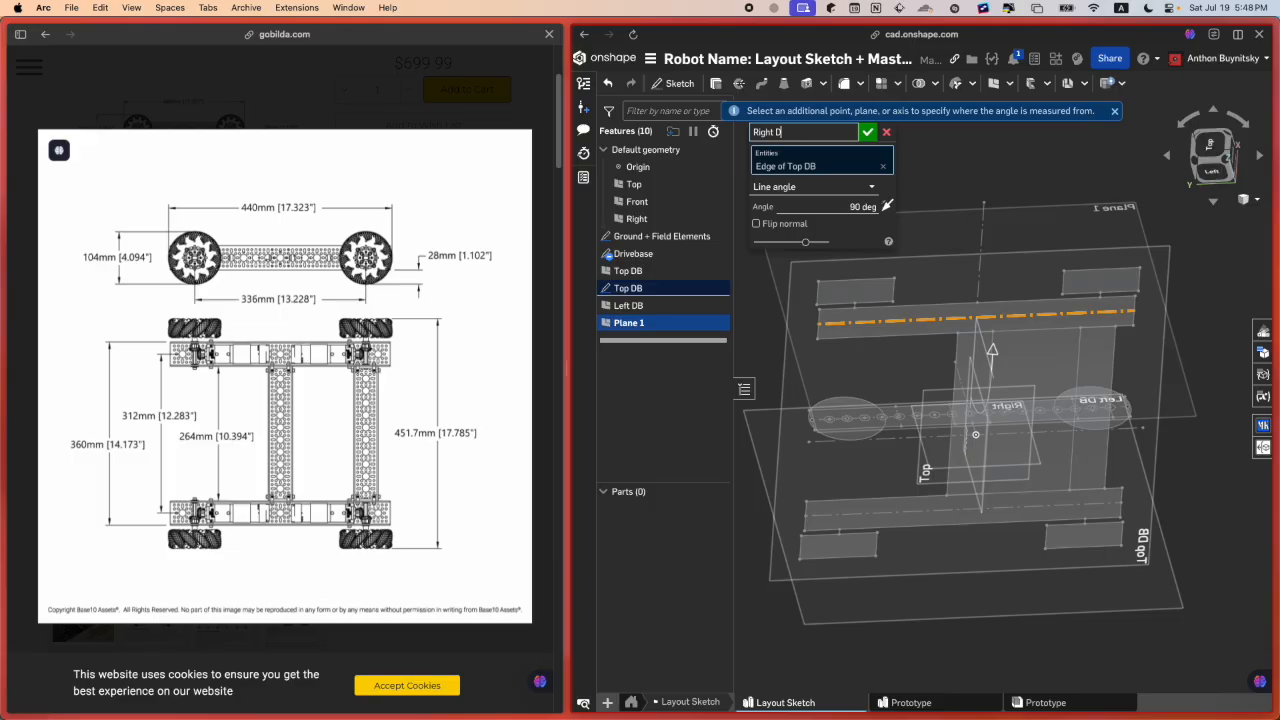
{"action": "key", "text": "Return"}
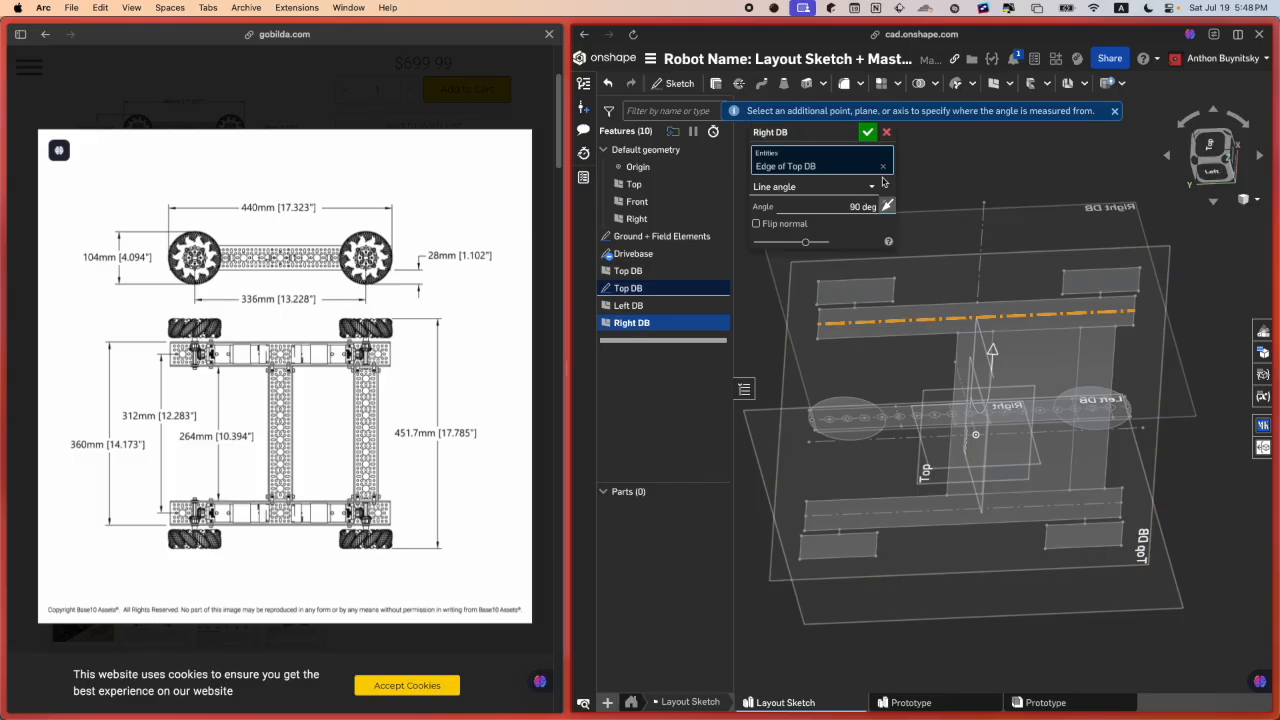
{"action": "left_click", "coordinate": [868, 131]}
Step: Examine in 3D how the Left DB and Right DB planes sit along the side rails relative to the Drivebase sketch
{"action": "mouse_move", "coordinate": [1073, 307]}
{"action": "right_mouse_down"}
{"action": "mouse_move", "coordinate": [1090, 260]}
{"action": "mouse_move", "coordinate": [1087, 286]}
{"action": "right_mouse_up"}
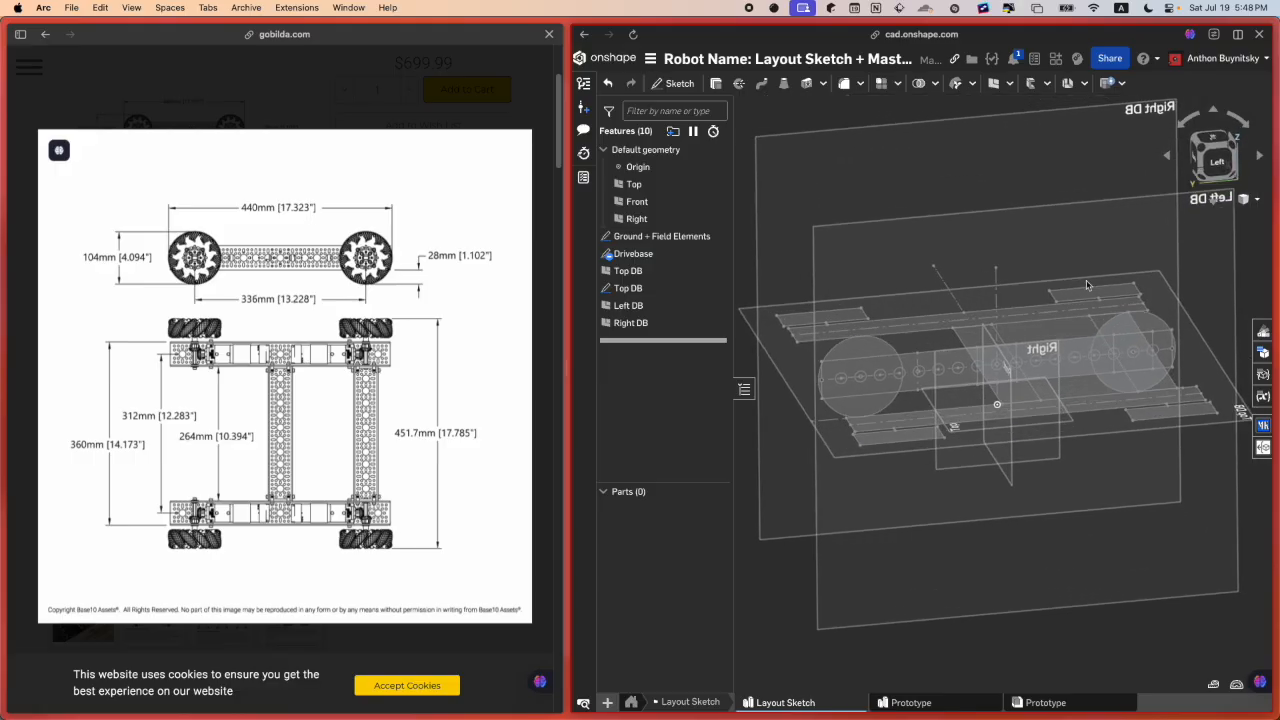
{"action": "scroll", "coordinate": [1087, 286], "scroll_direction": "down", "scroll_amount": 2}
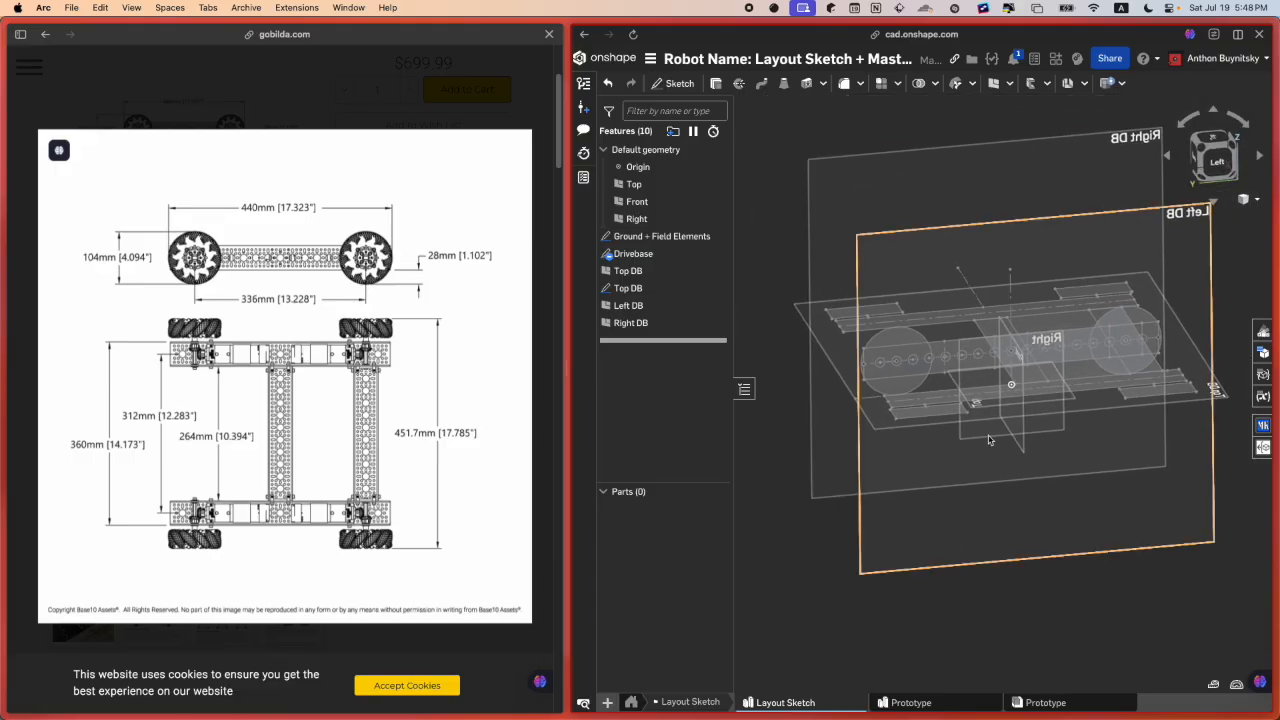
{"action": "scroll", "coordinate": [988, 440], "scroll_direction": "up", "scroll_amount": 2}
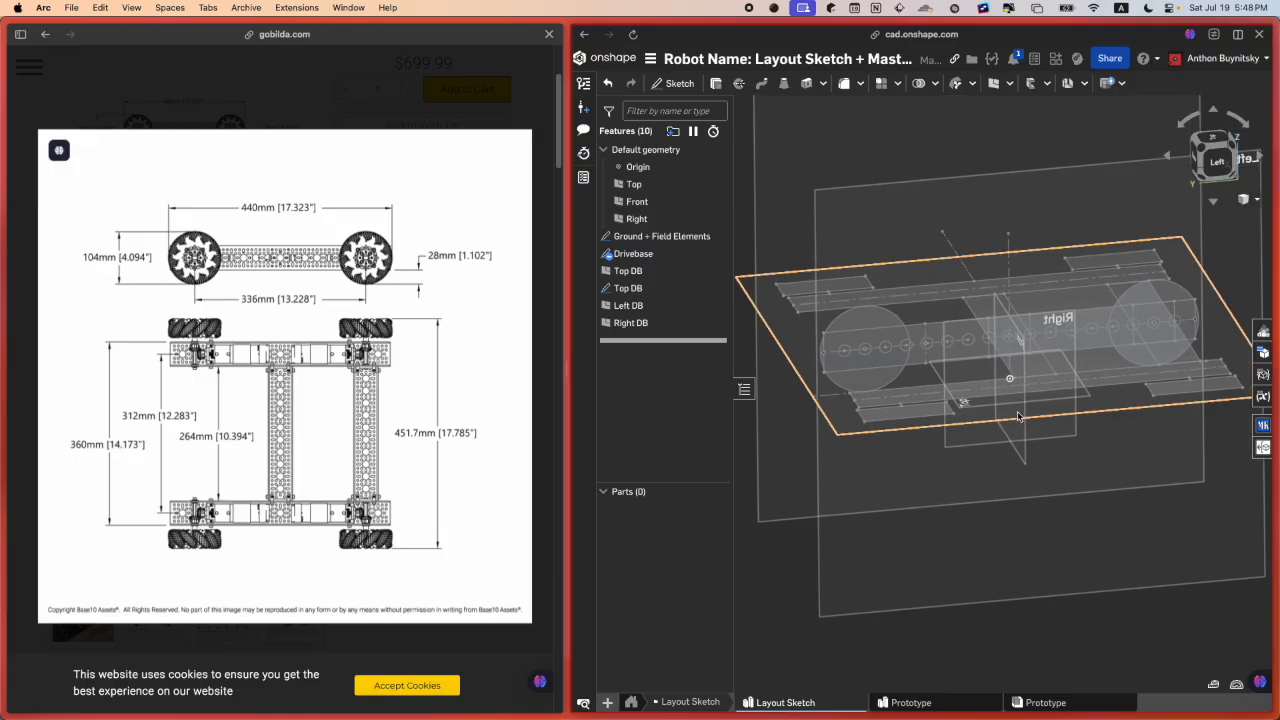
{"action": "right_click_drag", "start_coordinate": [1018, 416], "coordinate": [1046, 468]}
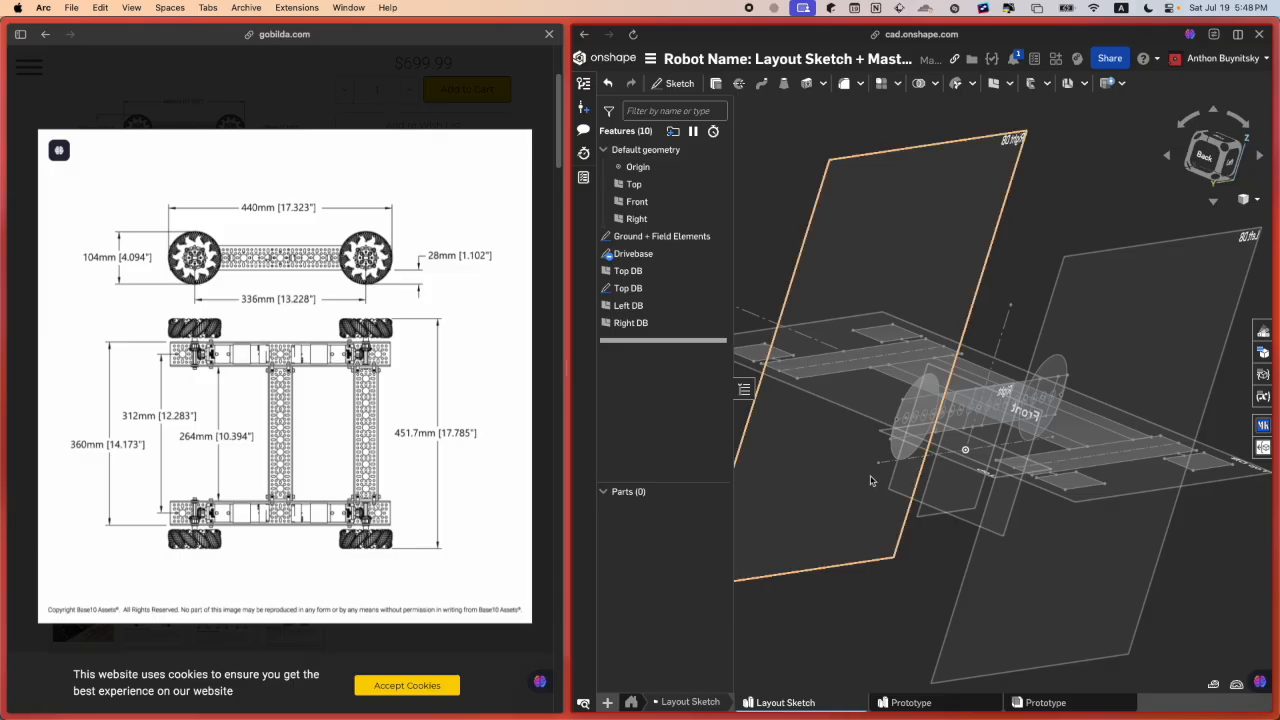
{"action": "mouse_move", "coordinate": [870, 481]}
{"action": "right_mouse_down"}
{"action": "mouse_move", "coordinate": [970, 472]}
{"action": "mouse_move", "coordinate": [1011, 440]}
{"action": "right_mouse_up"}
{"action": "mouse_move", "coordinate": [1011, 440]}
{"action": "middle_mouse_down"}
{"action": "mouse_move", "coordinate": [928, 440]}
{"action": "mouse_move", "coordinate": [857, 394]}
{"action": "middle_mouse_up"}
{"action": "scroll", "coordinate": [857, 394], "scroll_direction": "up", "scroll_amount": 3}
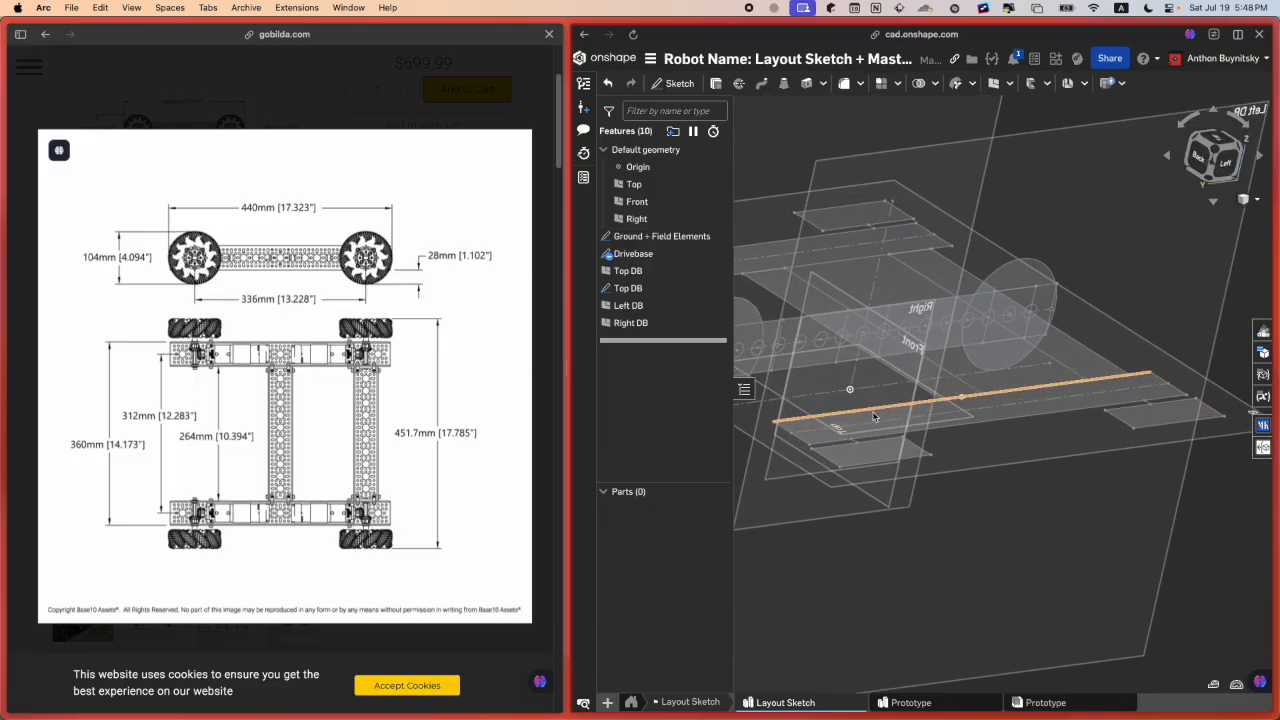
{"action": "scroll", "coordinate": [873, 414], "scroll_direction": "up", "scroll_amount": 1}
{"action": "scroll", "coordinate": [953, 312], "scroll_direction": "down", "scroll_amount": 3}
Step: Start a new sketch on the Left DB plane and name it Right DB
{"action": "key", "text": "shift+s"}
{"action": "left_click", "coordinate": [1120, 256]}
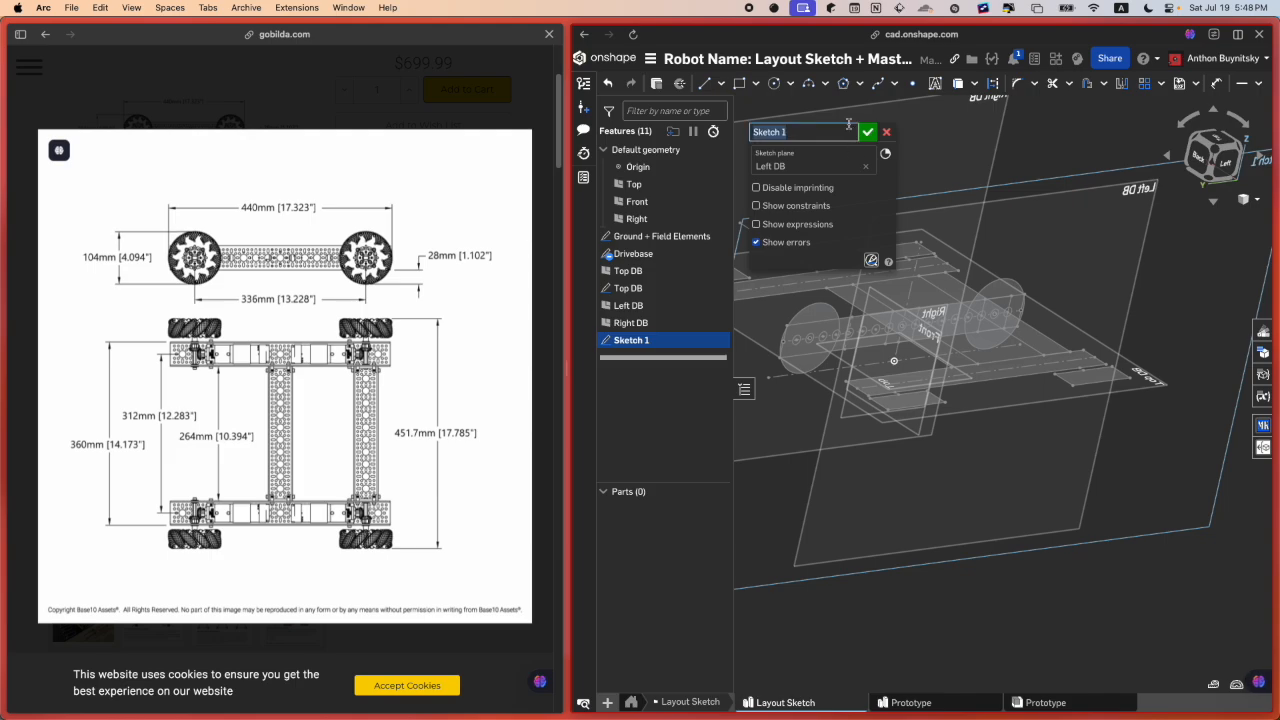
{"action": "type", "text": "Right DB"}
{"action": "key", "text": "Return"}
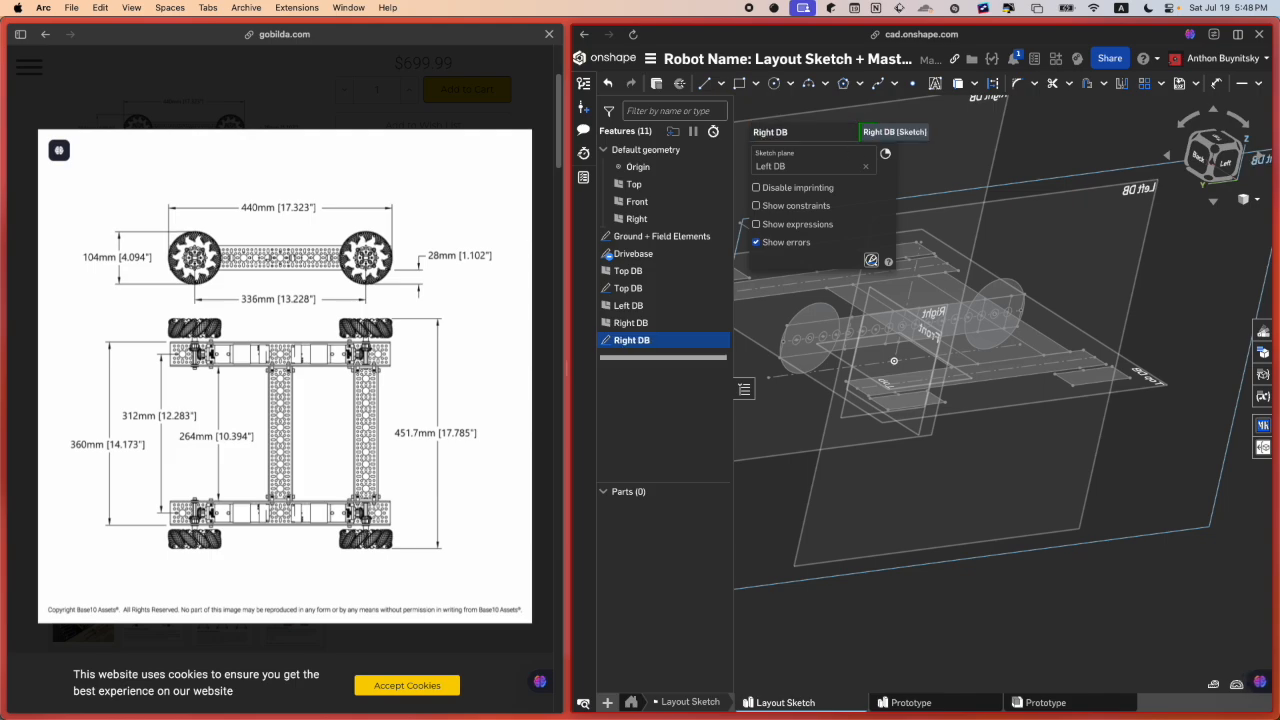
Step: Project the entire Drivebase sketch, with its wheels and hole-patterned rail, into the sketch on the Left DB plane, and finish it
{"action": "scroll", "coordinate": [876, 330], "scroll_direction": "up", "scroll_amount": 2}
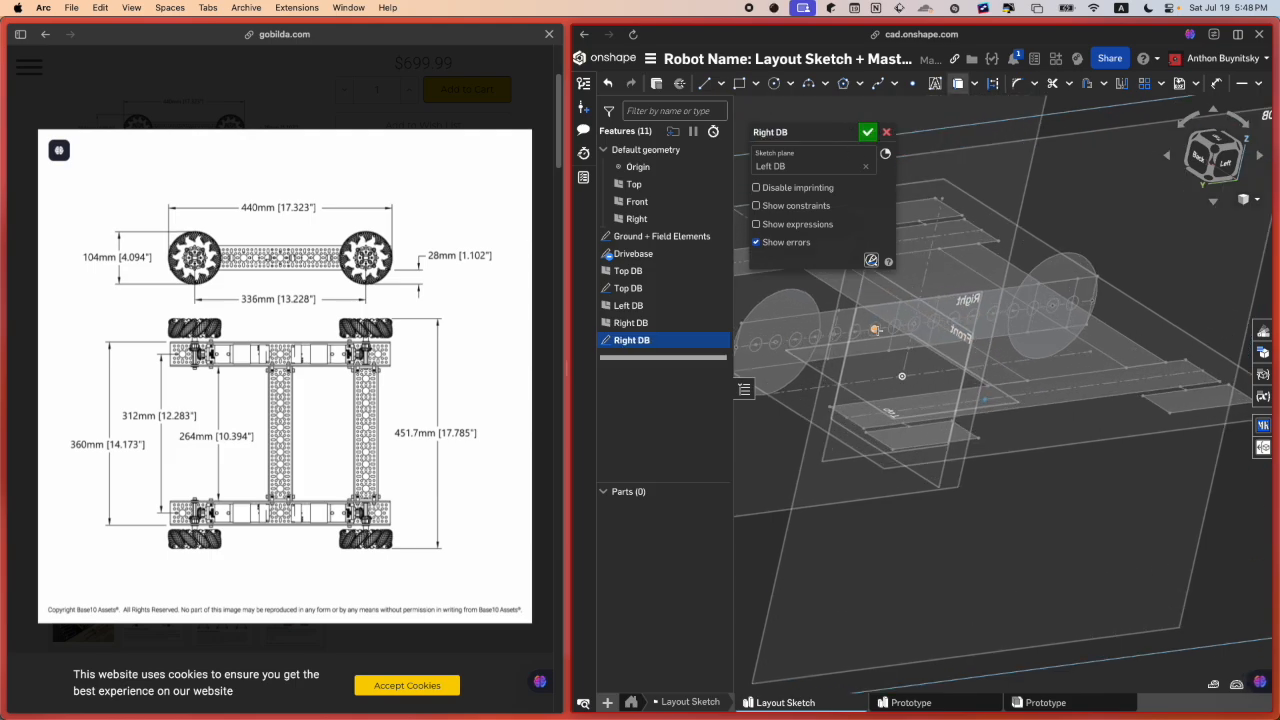
{"action": "scroll", "coordinate": [872, 316], "scroll_direction": "up", "scroll_amount": 4}
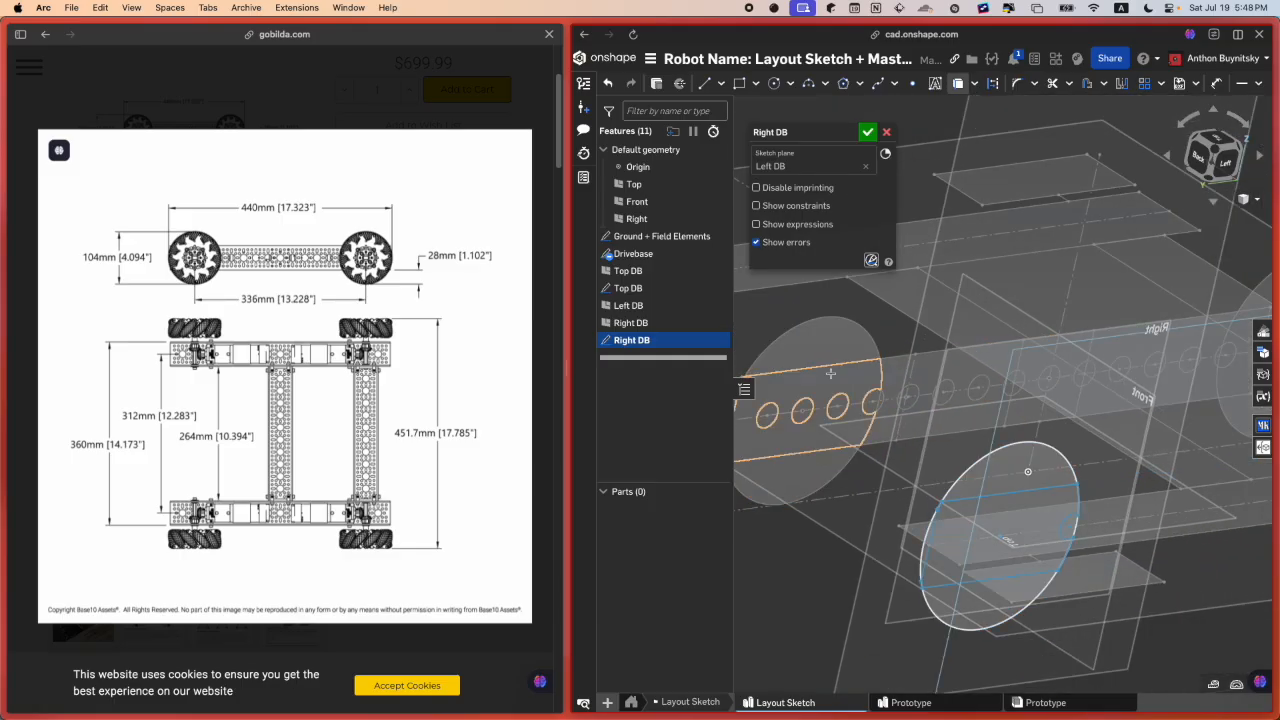
{"action": "scroll", "coordinate": [822, 374], "scroll_direction": "down", "scroll_amount": 2}
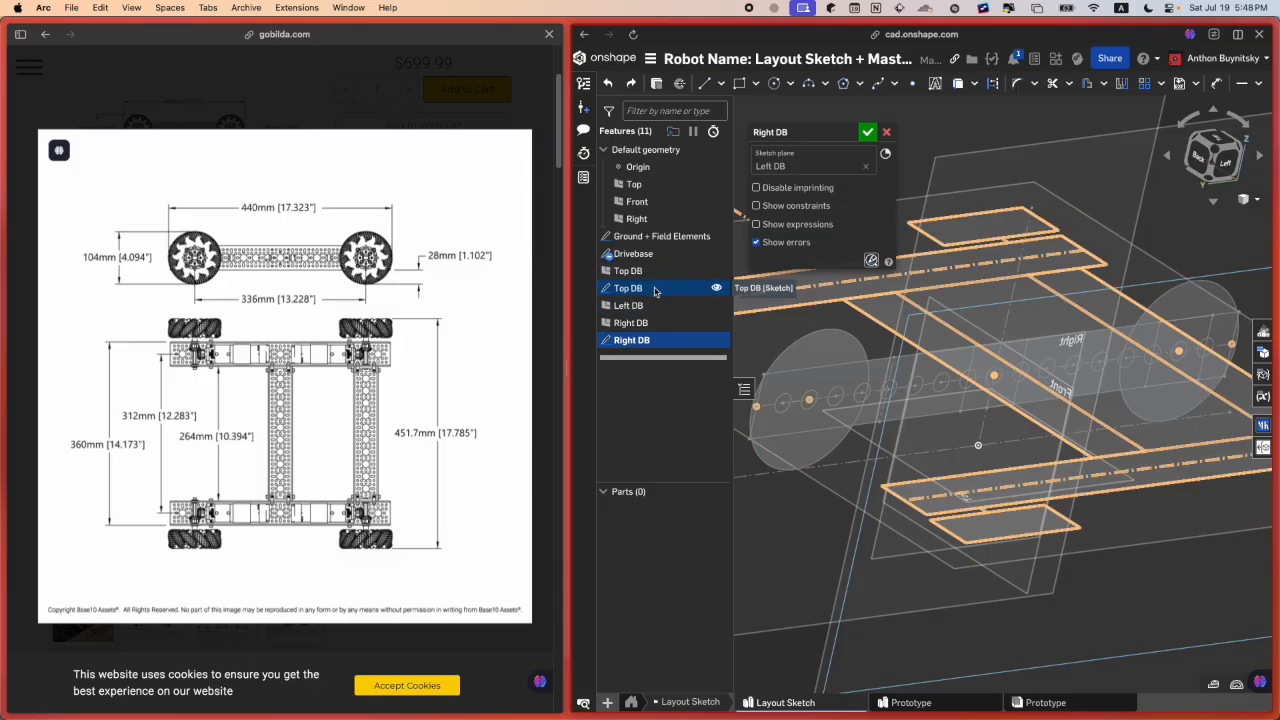
{"action": "left_click", "coordinate": [666, 256]}
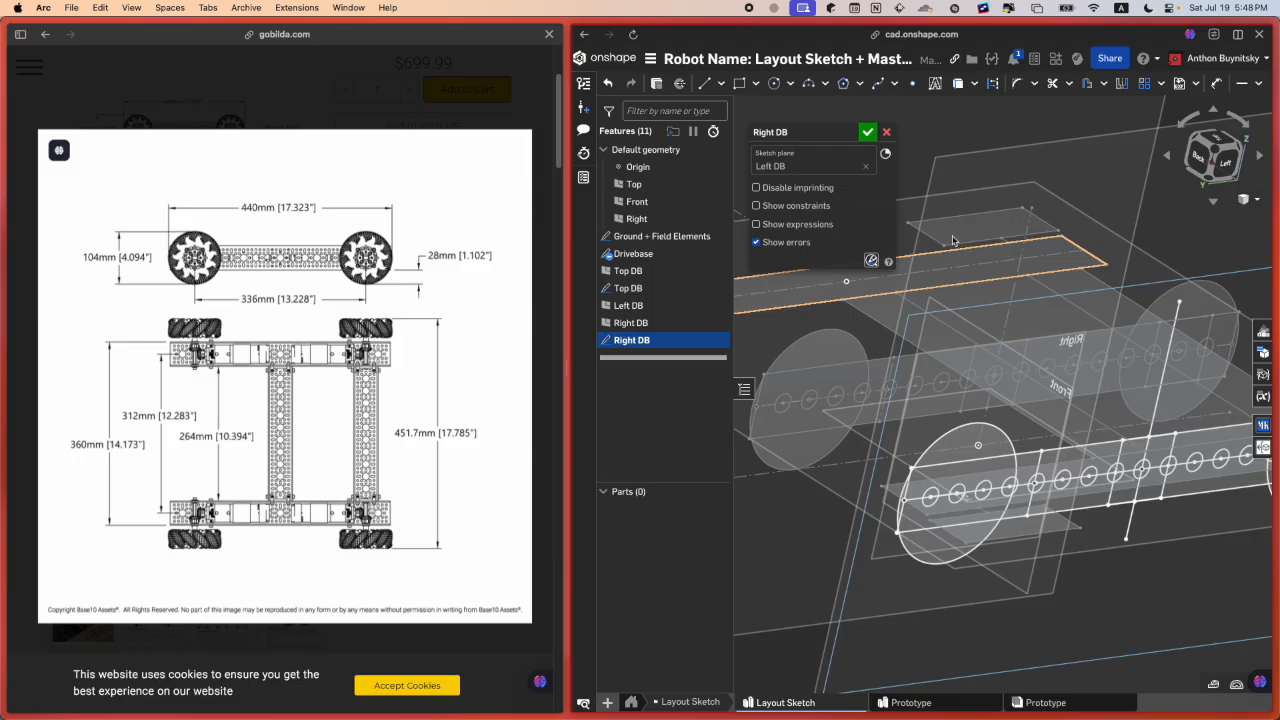
{"action": "left_click", "coordinate": [867, 132]}
Step: Create a sketch on the Right DB plane and close it without adding any geometry
{"action": "middle_click_drag", "start_coordinate": [901, 263], "coordinate": [929, 484]}
{"action": "scroll", "coordinate": [929, 484], "scroll_direction": "down", "scroll_amount": 3}
{"action": "key", "text": "shift+s"}
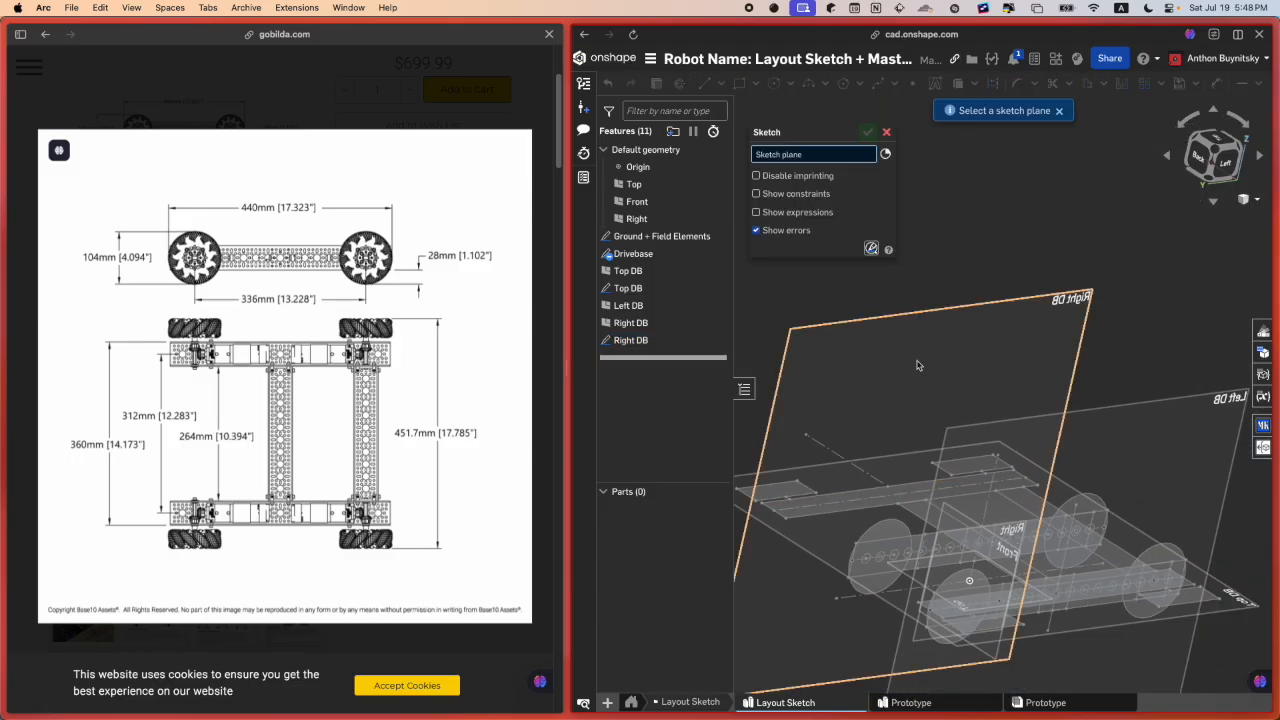
{"action": "left_click", "coordinate": [917, 366]}
{"action": "left_click", "coordinate": [867, 133]}
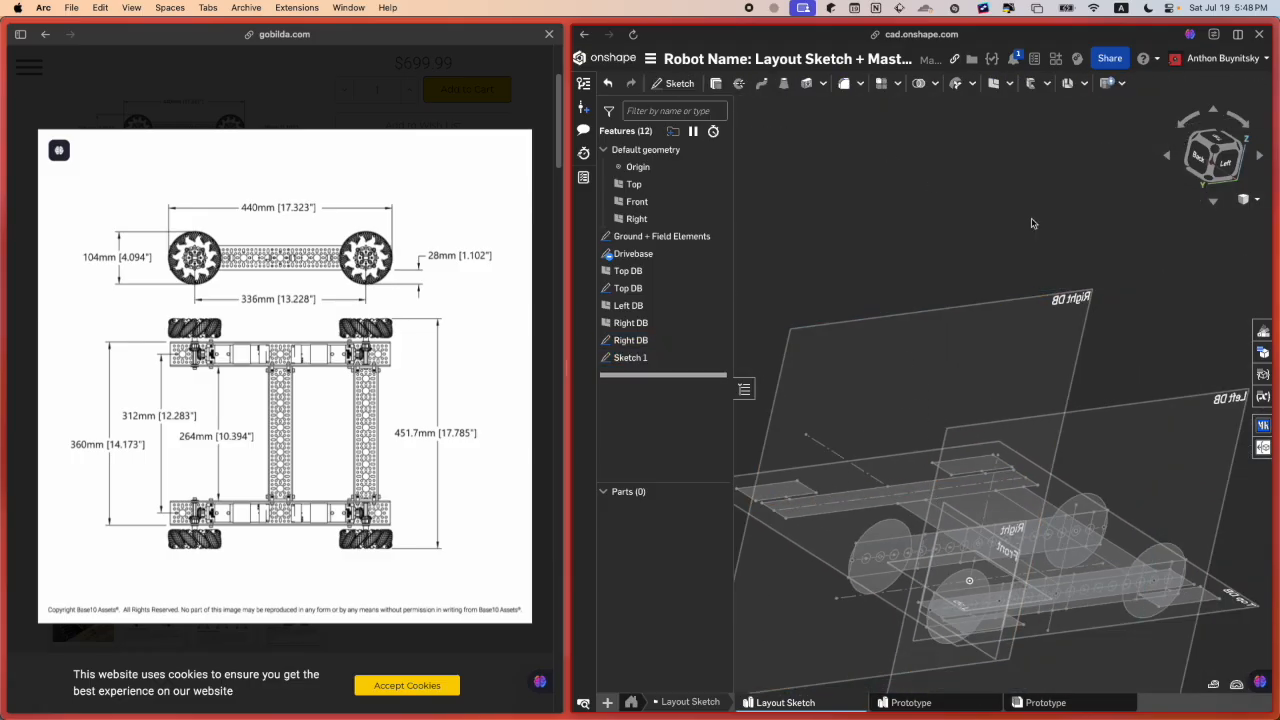
Step: Rename the sketch that holds the projected drivebase geometry on the Left DB plane as Left DB
{"action": "mouse_move", "coordinate": [960, 320]}
{"action": "right_mouse_down"}
{"action": "mouse_move", "coordinate": [1094, 423]}
{"action": "mouse_move", "coordinate": [1137, 419]}
{"action": "mouse_move", "coordinate": [1120, 410]}
{"action": "right_mouse_up"}
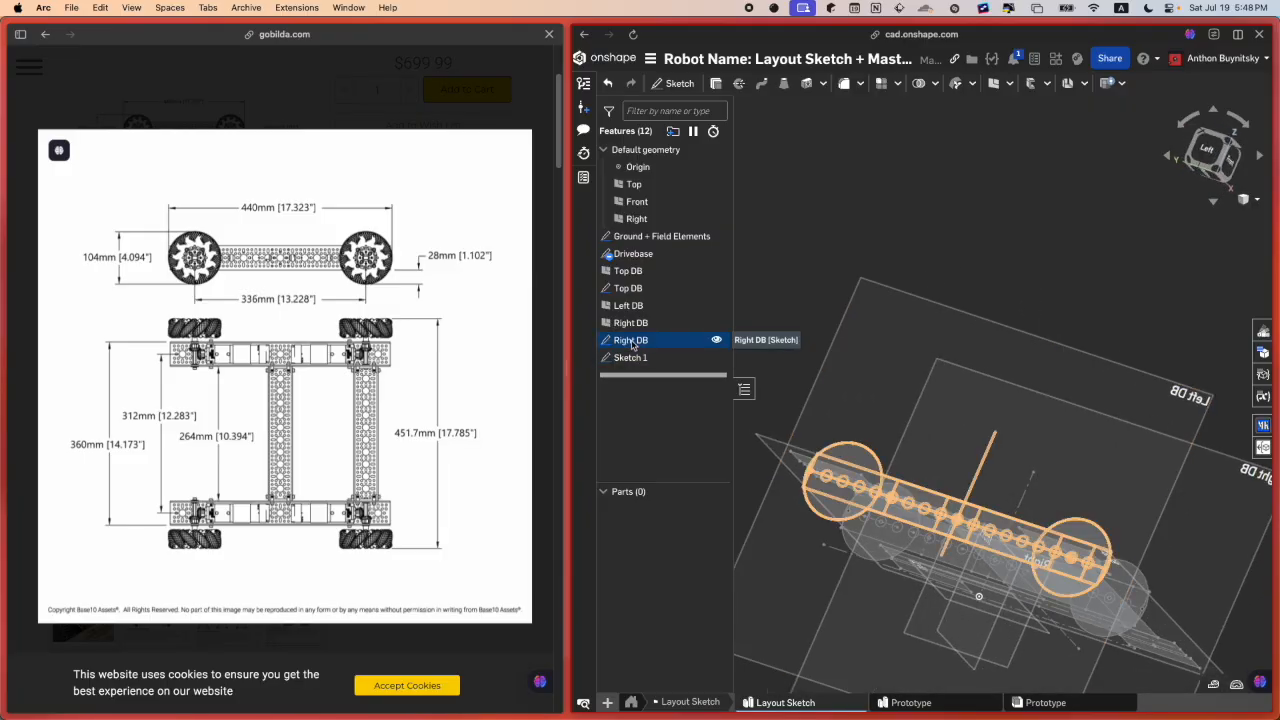
{"action": "right_click", "coordinate": [640, 340]}
{"action": "left_click", "coordinate": [714, 355]}
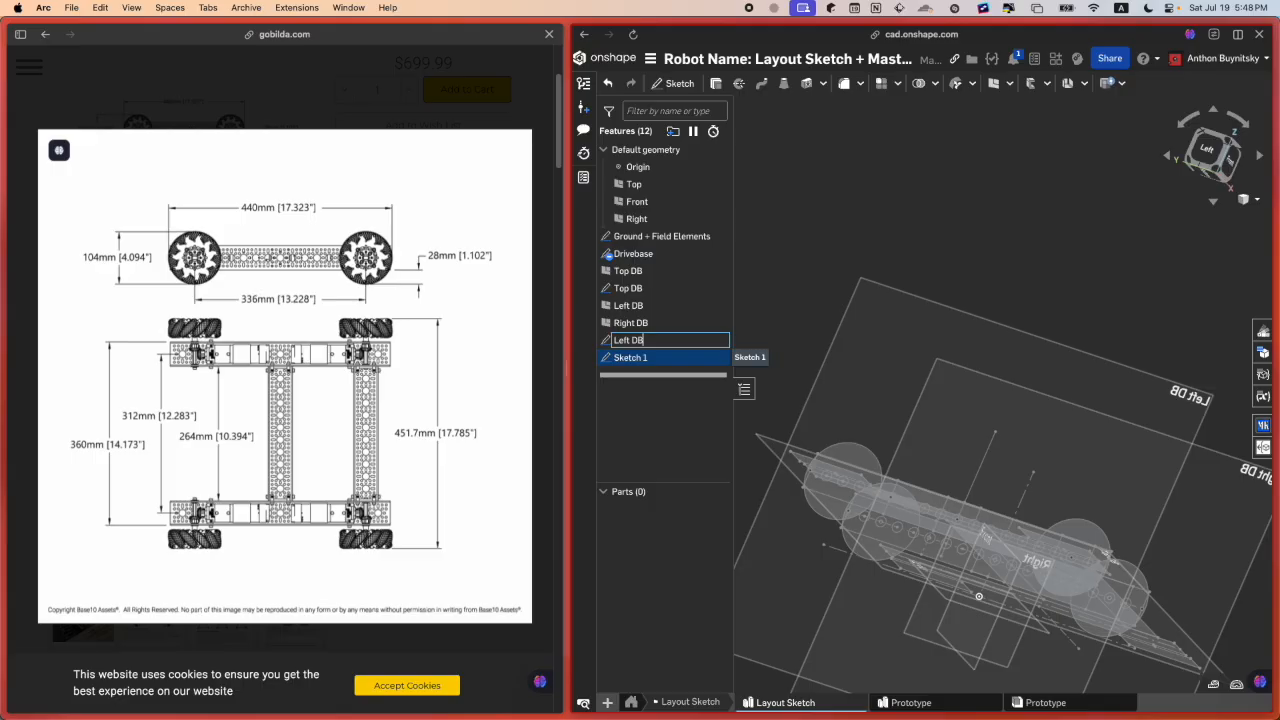
Step: Rename the empty sketch on the Right DB plane as Right DB
{"action": "right_click", "coordinate": [698, 360]}
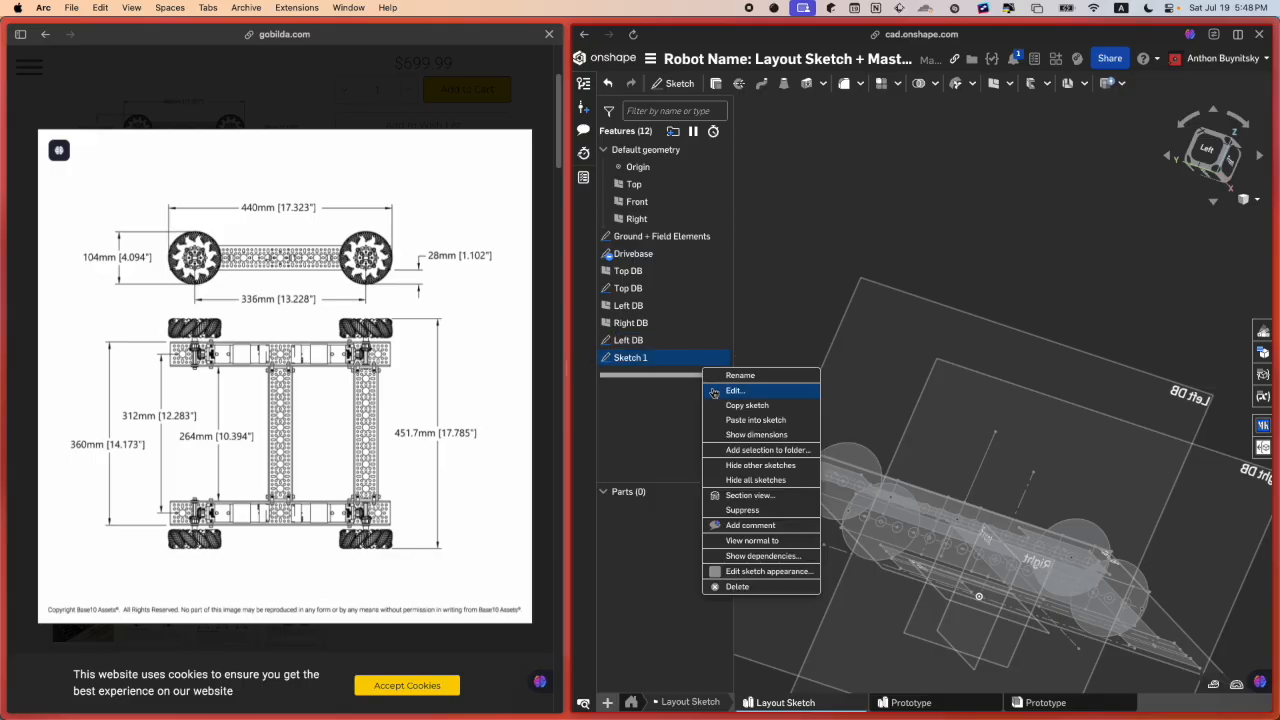
{"action": "left_click", "coordinate": [738, 375]}
{"action": "type", "text": "Right DB"}
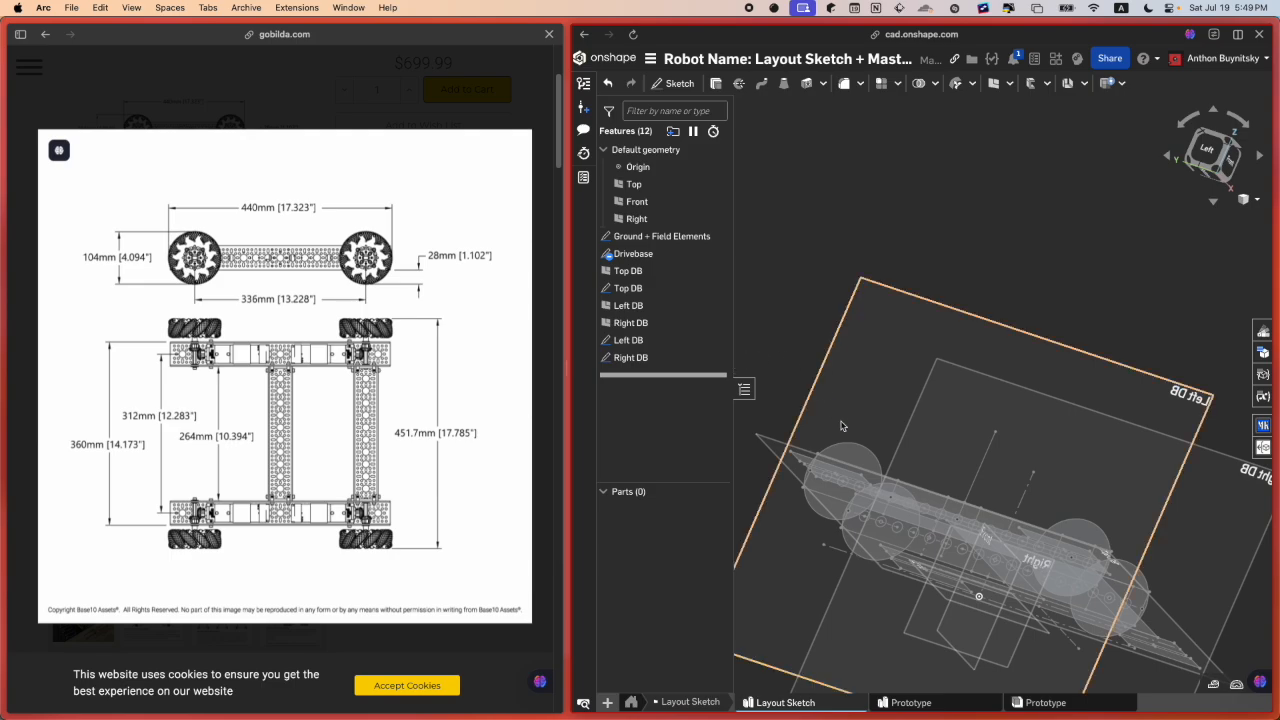
{"action": "scroll", "coordinate": [909, 496], "scroll_direction": "down", "scroll_amount": 3}
{"action": "right_click_drag", "start_coordinate": [910, 493], "coordinate": [817, 495]}
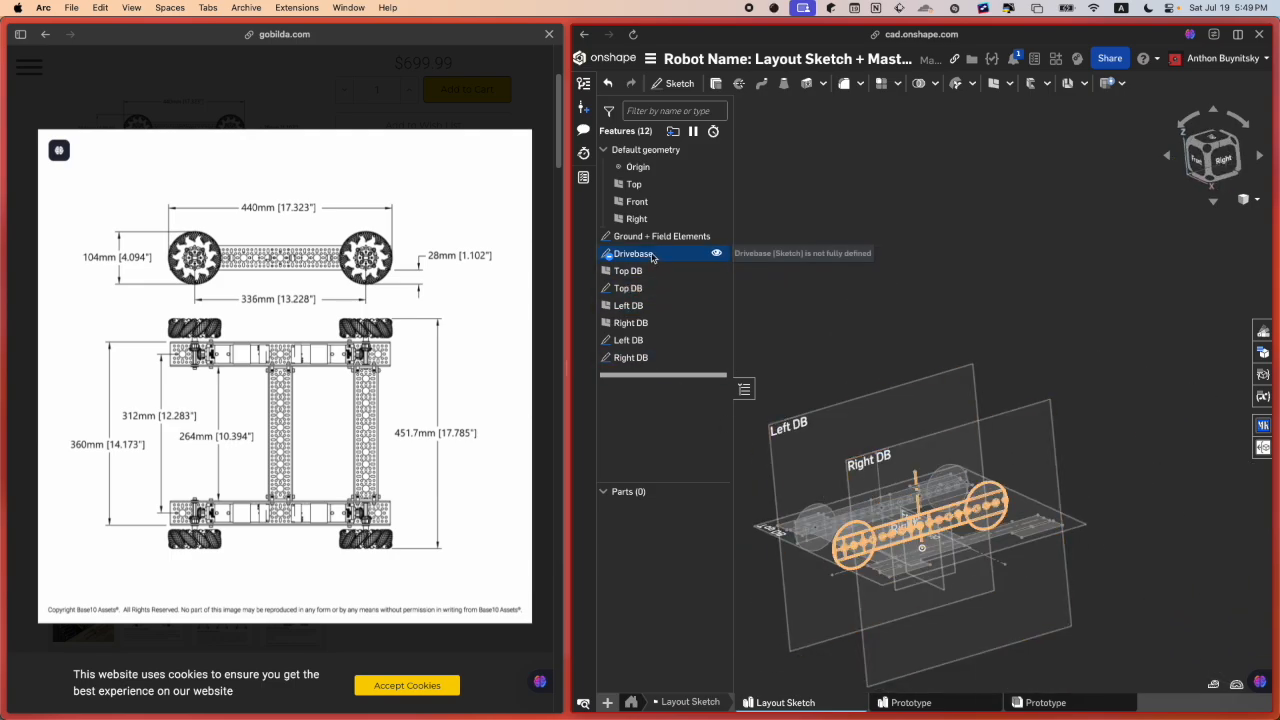
{"action": "left_click", "coordinate": [700, 253]}
{"action": "left_click", "coordinate": [1004, 418]}
{"action": "key", "text": "shift+s"}
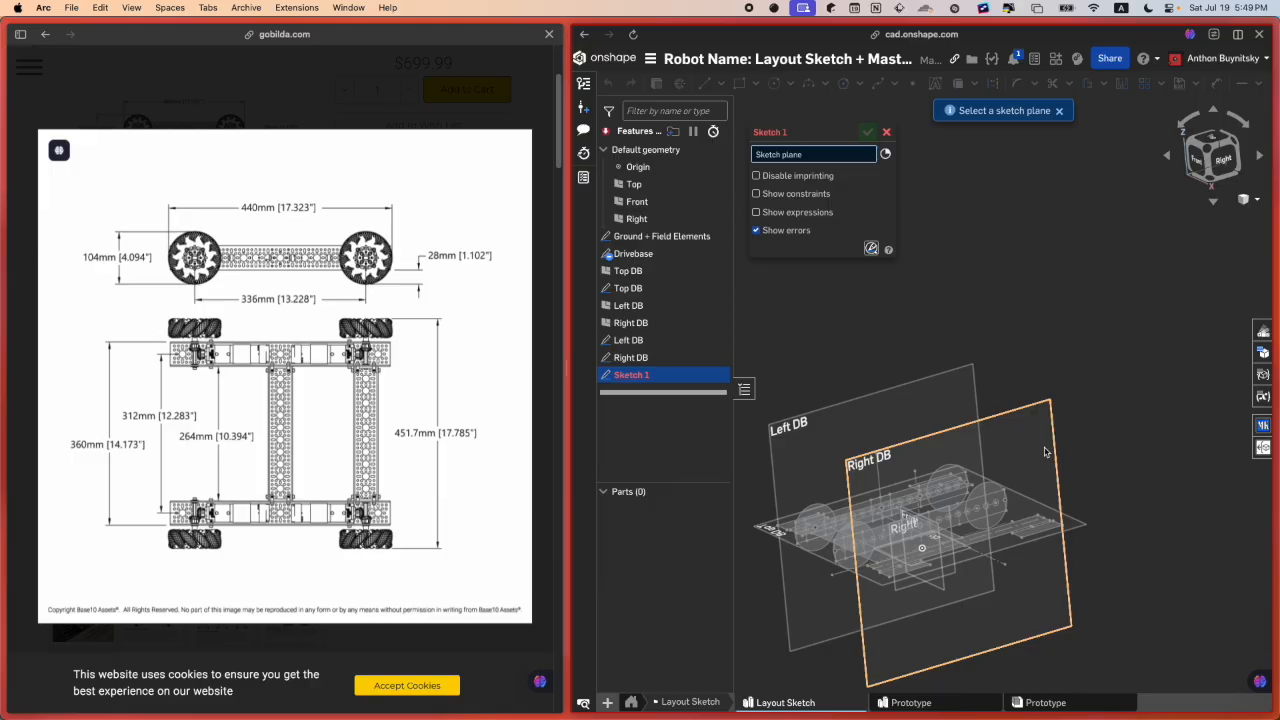
{"action": "left_click", "coordinate": [885, 133]}
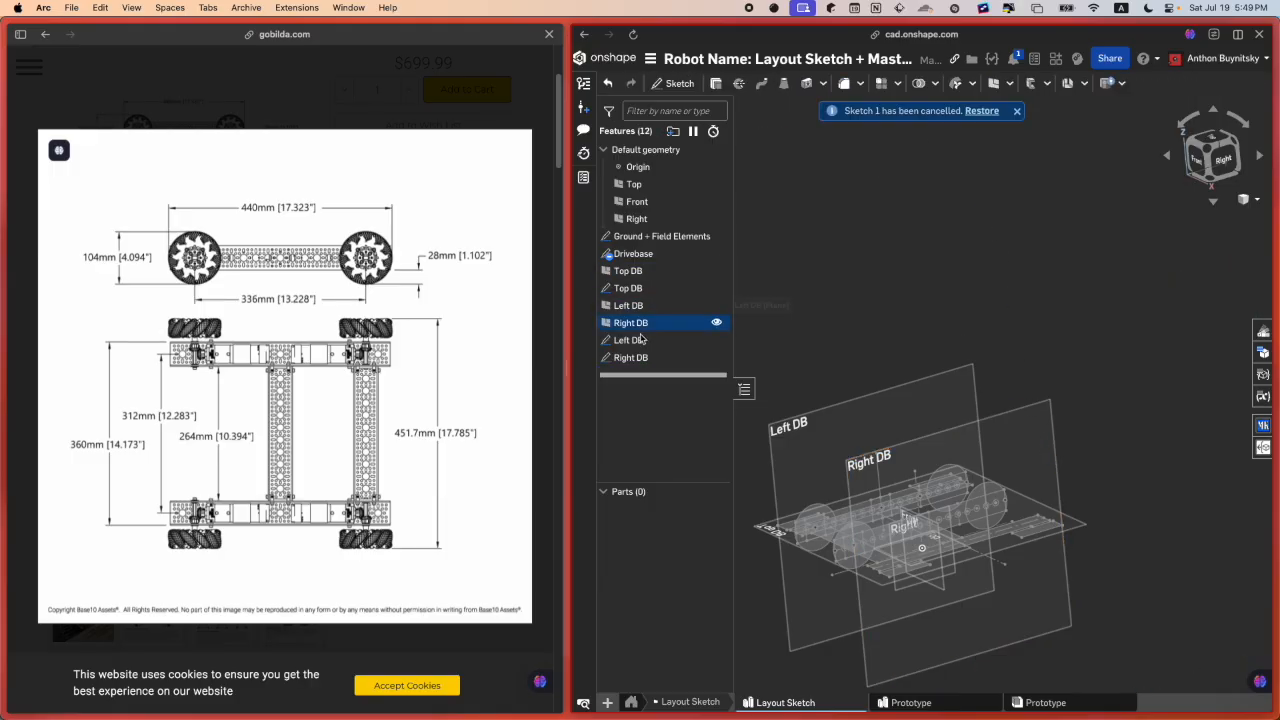
Step: Edit the Right DB sketch to project the entire Drivebase sketch onto its plane, and finish it
{"action": "double_click", "coordinate": [628, 357]}
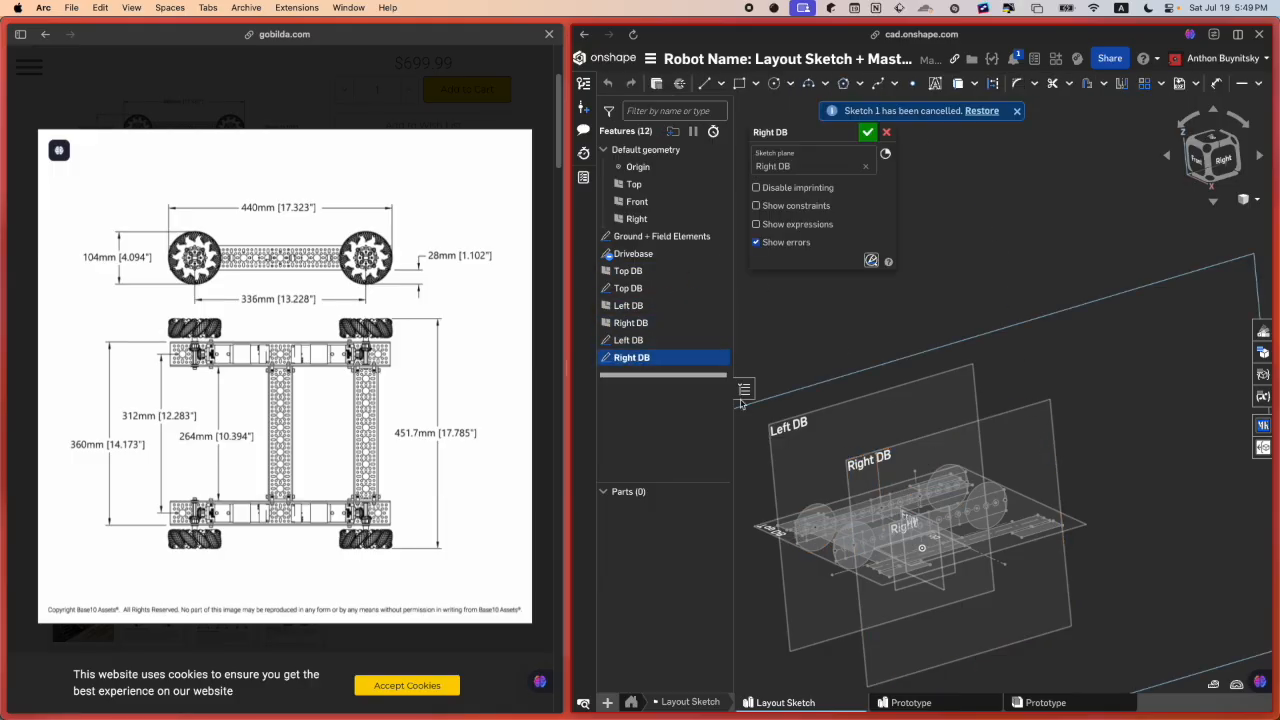
{"action": "left_click", "coordinate": [675, 257]}
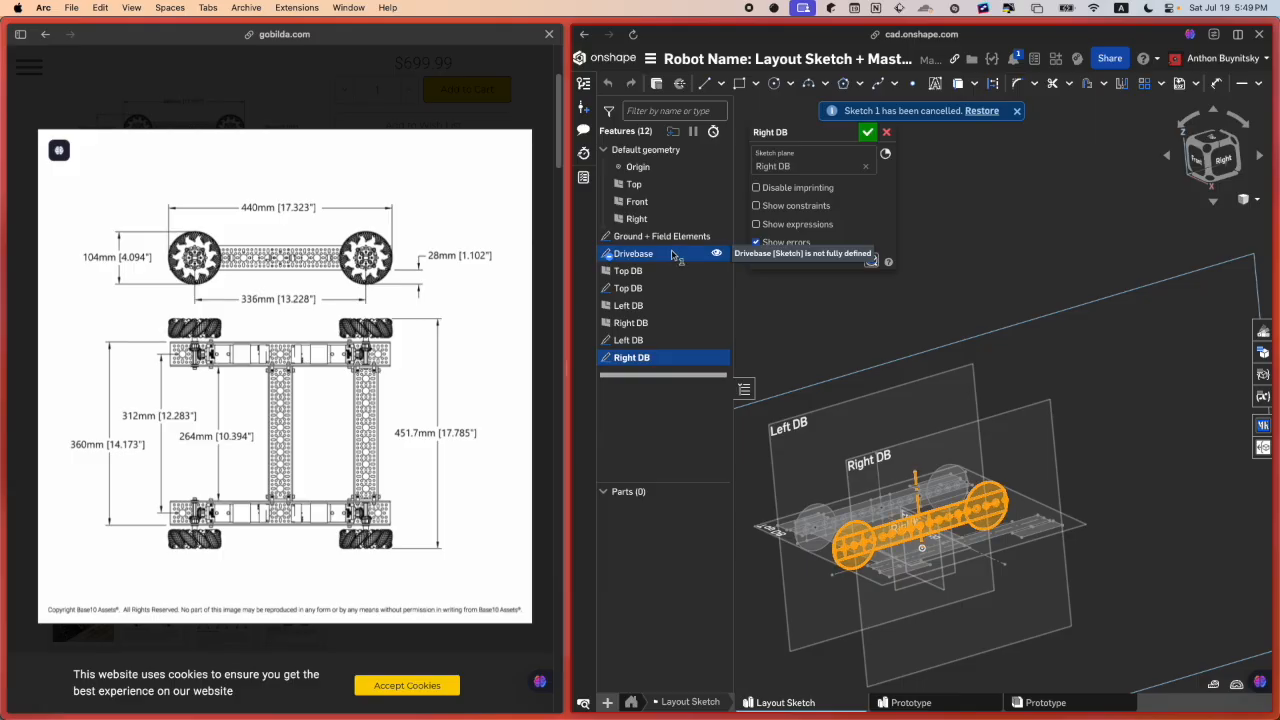
{"action": "left_click", "coordinate": [866, 133]}
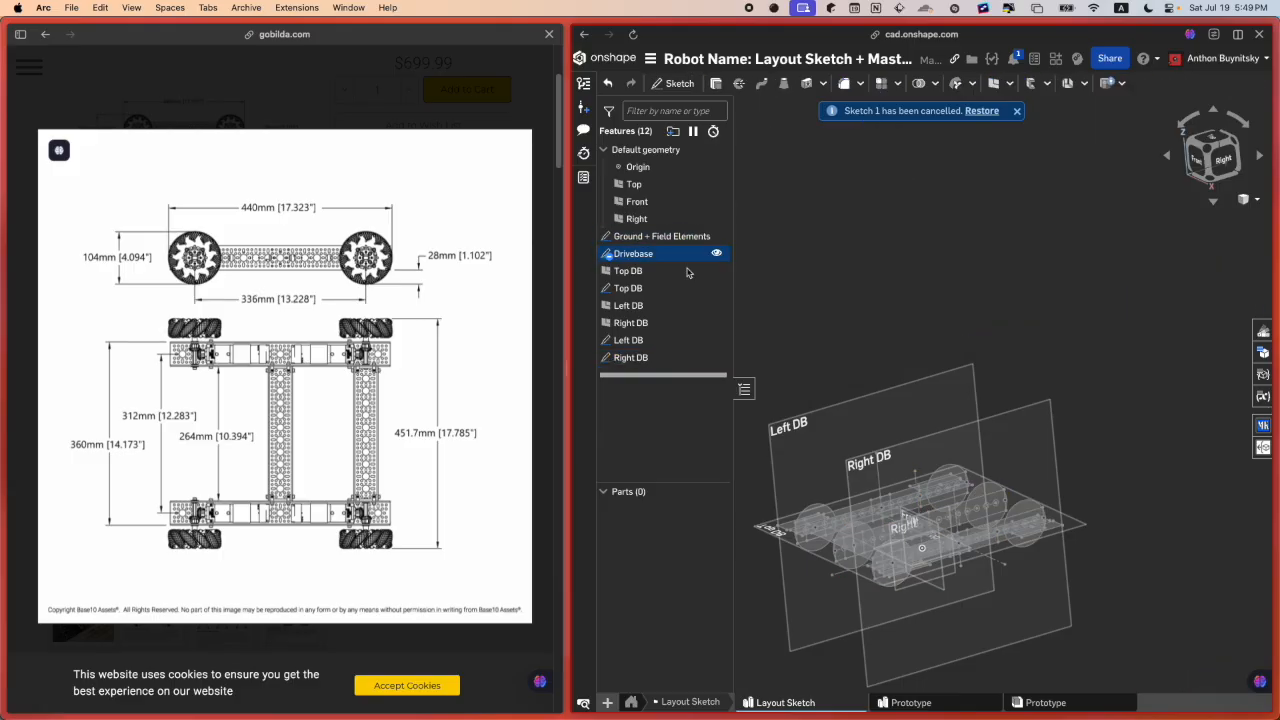
Step: Toggle the original Drivebase sketch's visibility to compare it with its projected copies from several angles, and leave it hidden
{"action": "left_click", "coordinate": [714, 253]}
{"action": "right_click_drag", "start_coordinate": [911, 534], "coordinate": [870, 585]}
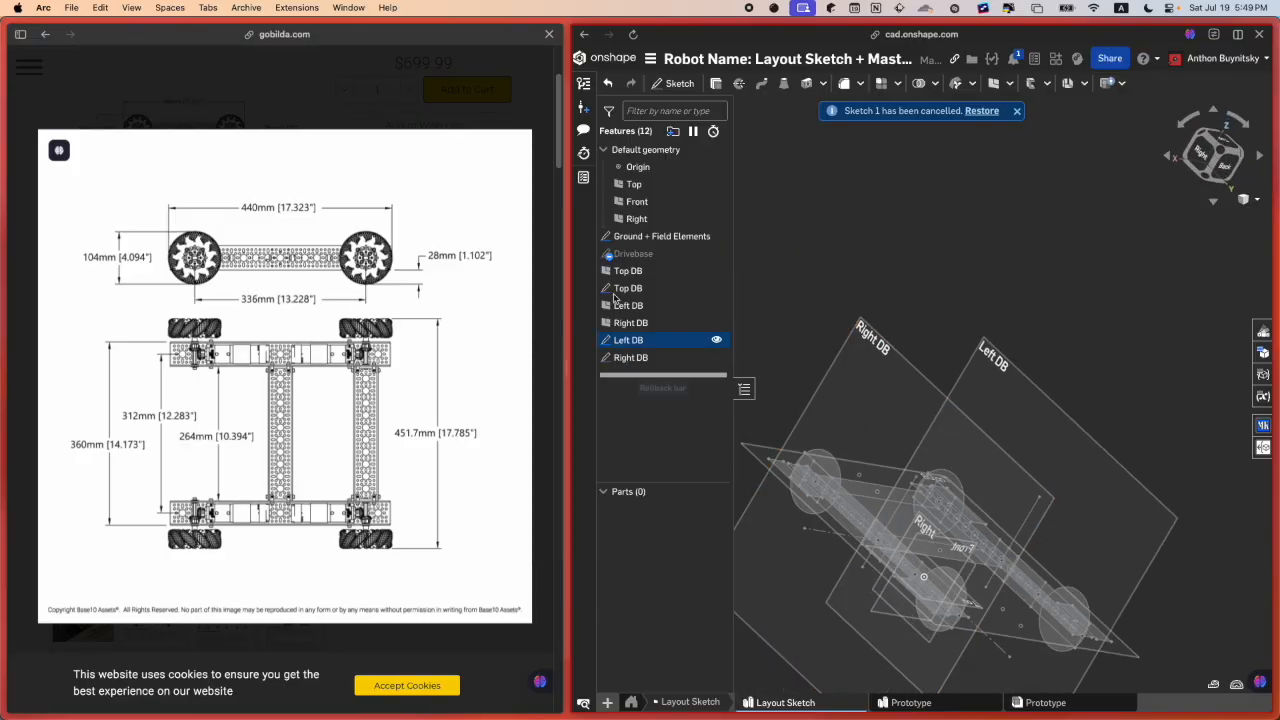
{"action": "left_click", "coordinate": [717, 255]}
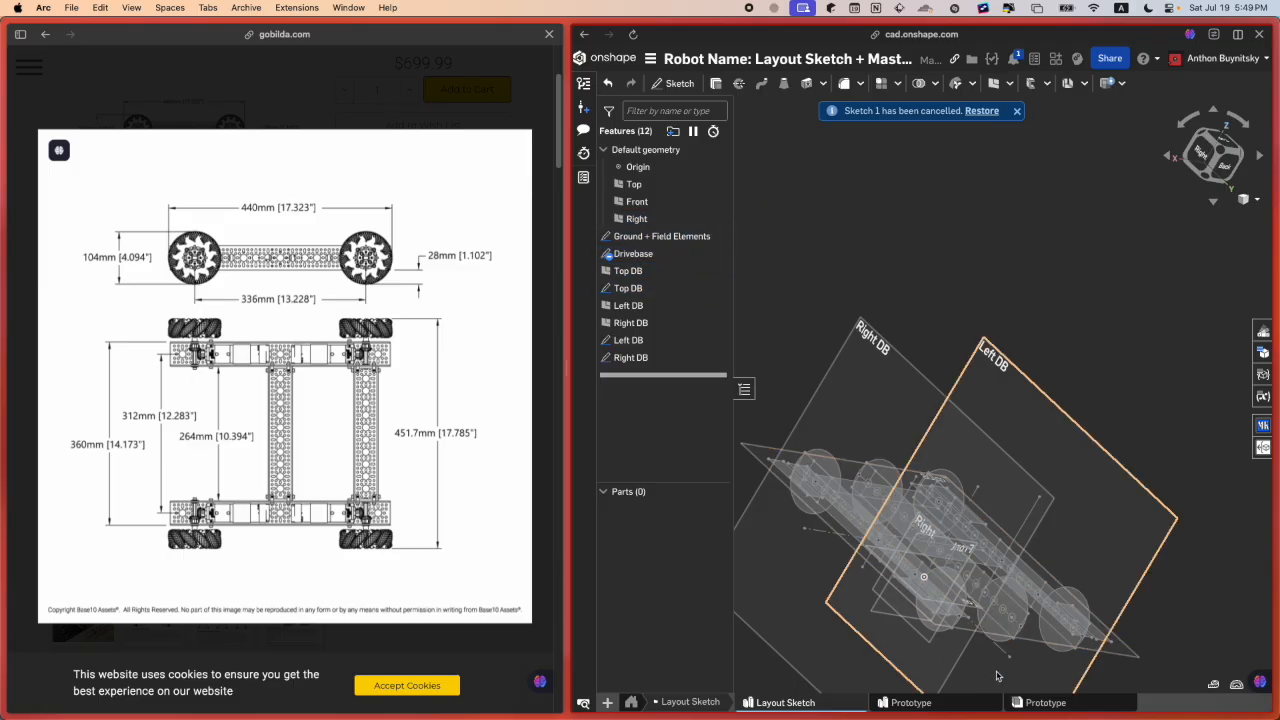
{"action": "scroll", "coordinate": [955, 580], "scroll_direction": "up", "scroll_amount": 2}
{"action": "right_click_drag", "start_coordinate": [955, 582], "coordinate": [1010, 478]}
{"action": "middle_click_drag", "start_coordinate": [1010, 478], "coordinate": [893, 469]}
{"action": "scroll", "coordinate": [986, 519], "scroll_direction": "down", "scroll_amount": 2}
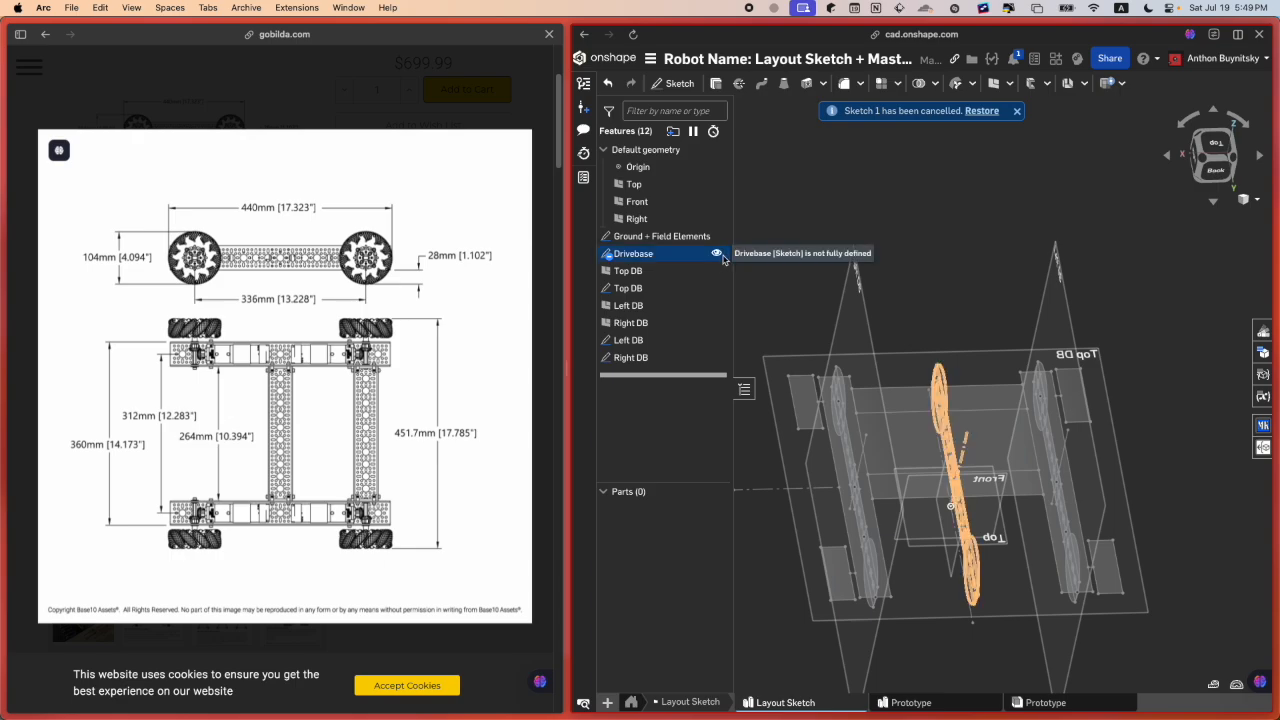
{"action": "left_click", "coordinate": [607, 254]}
Step: Measure a right-side wheel circle's diameter and the distance between the midpoints of its top-view rectangle's short sides
{"action": "right_click_drag", "start_coordinate": [1034, 391], "coordinate": [1087, 425]}
{"action": "scroll", "coordinate": [1086, 422], "scroll_direction": "up", "scroll_amount": 5}
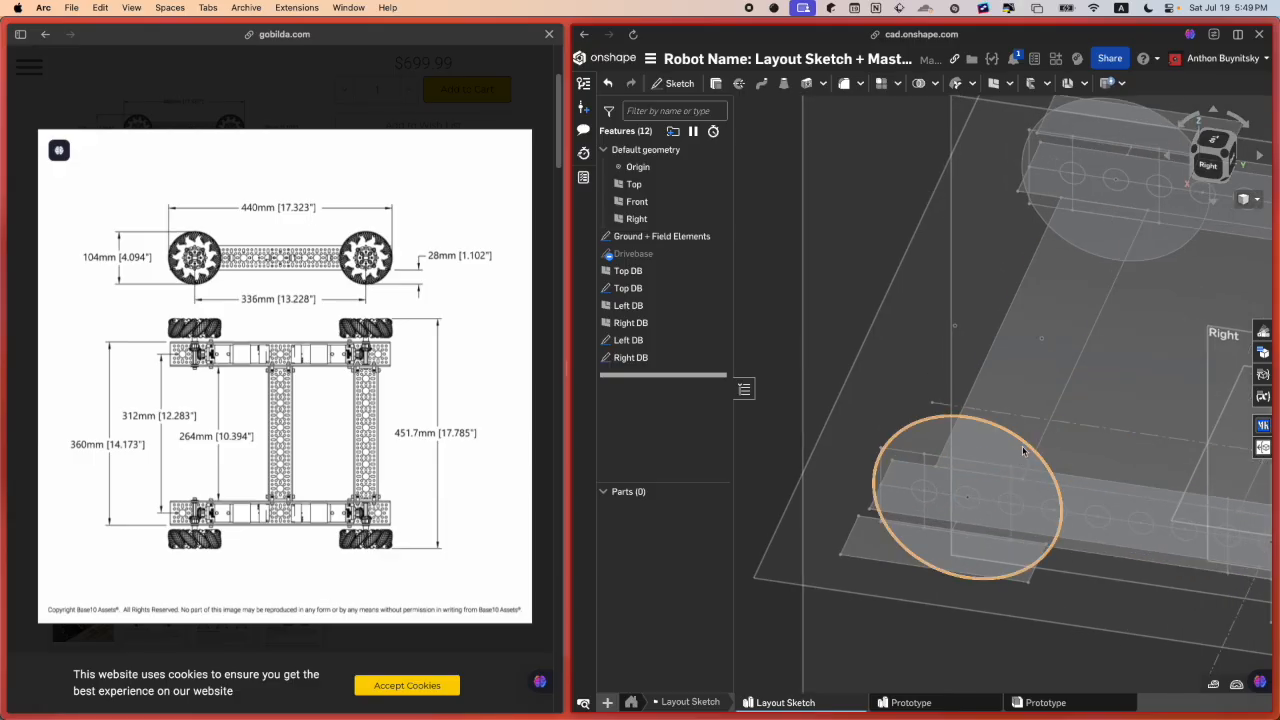
{"action": "left_click", "coordinate": [1026, 452]}
{"action": "left_click", "coordinate": [932, 624]}
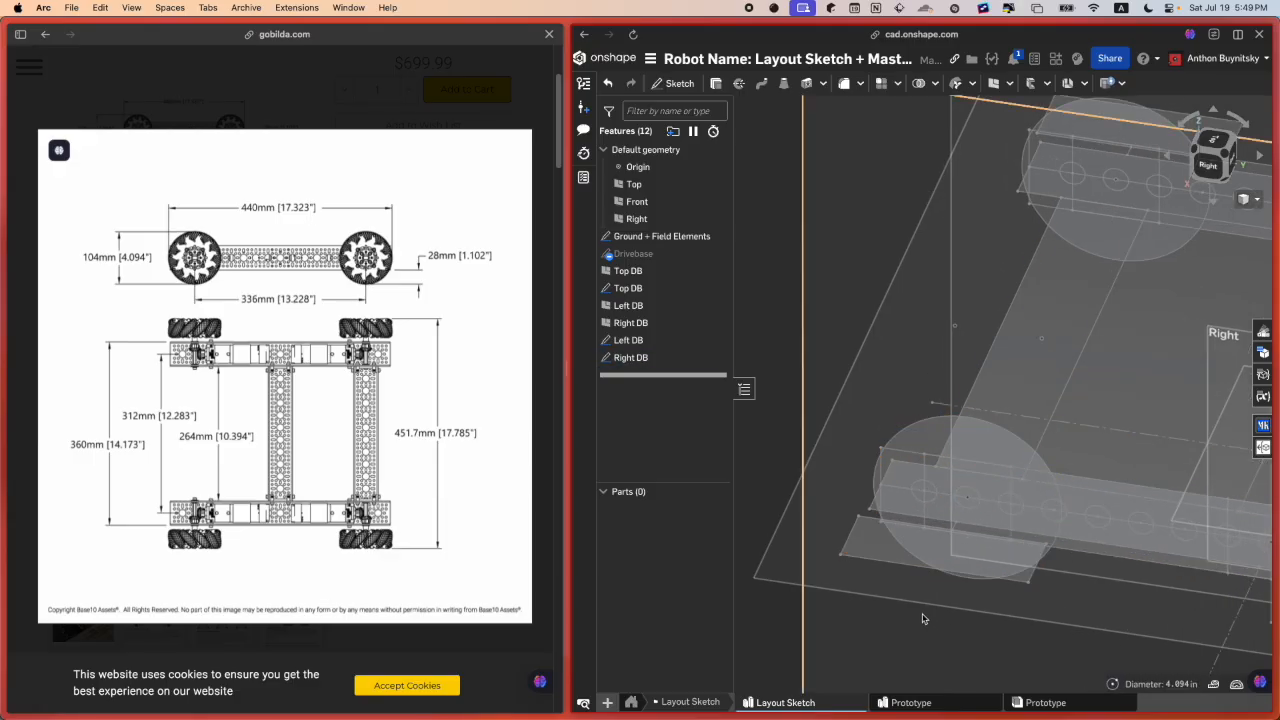
{"action": "left_click", "coordinate": [851, 536]}
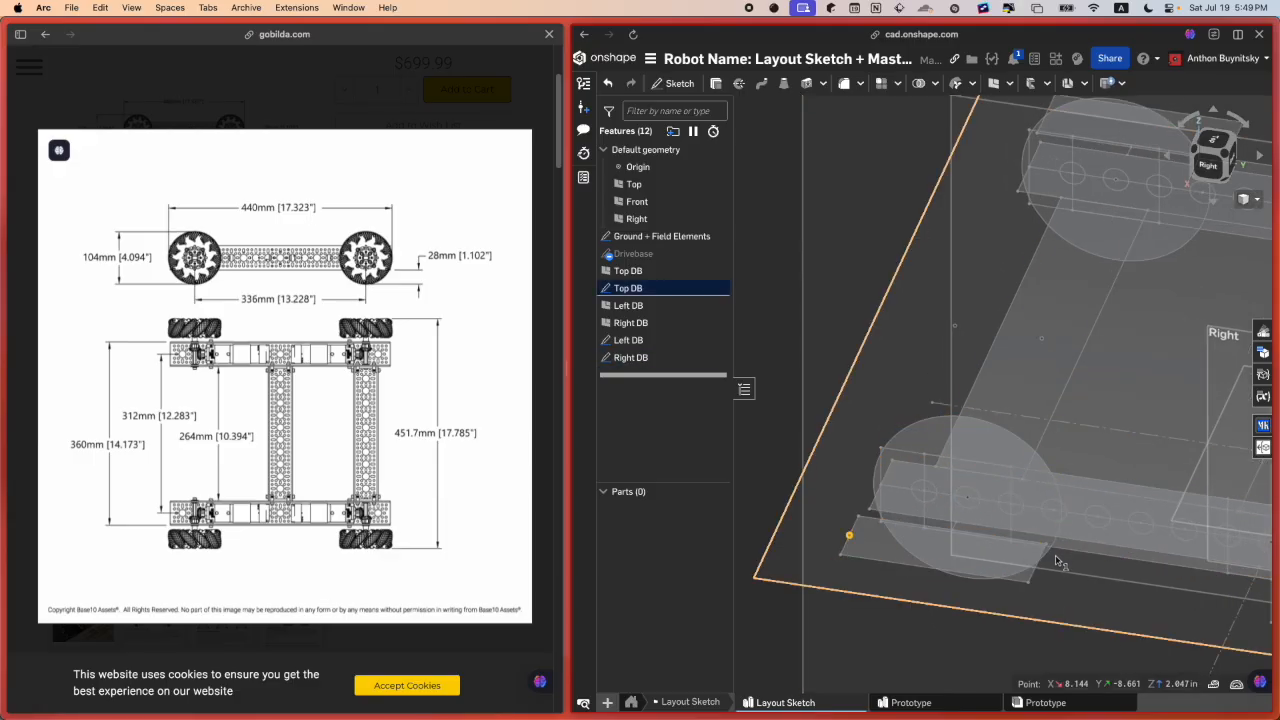
{"action": "key", "text": "f"}
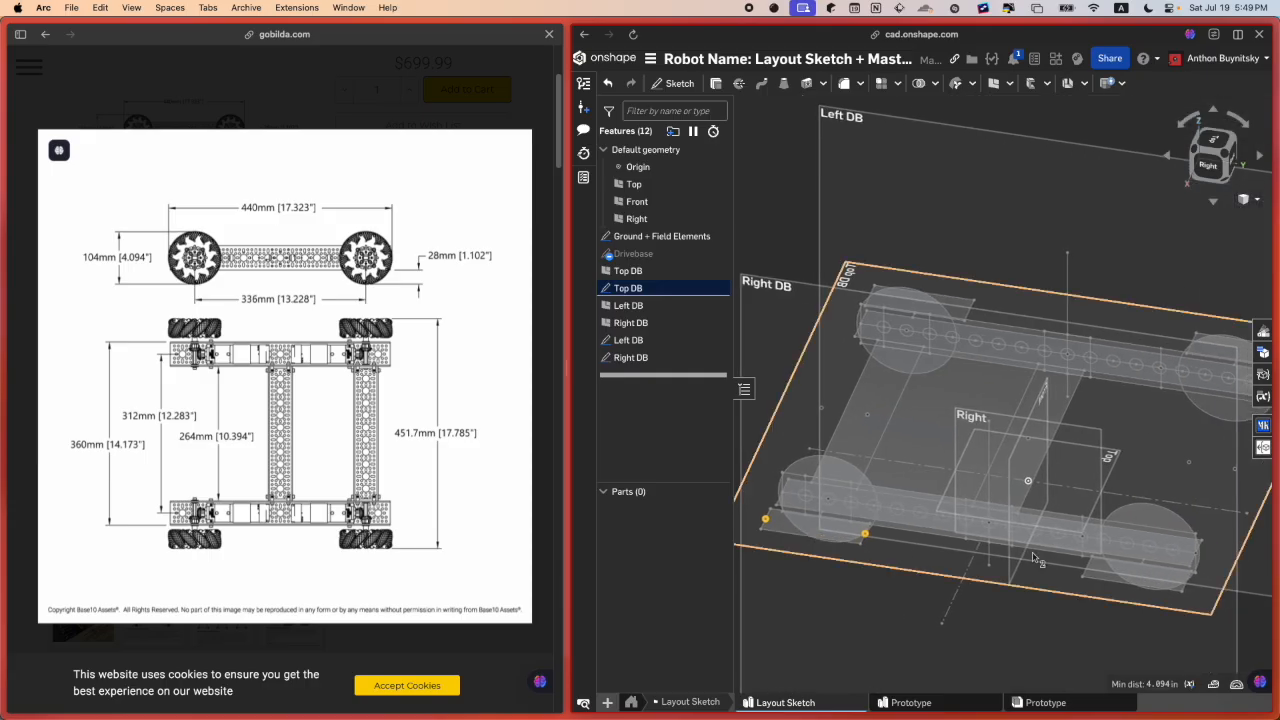
{"action": "key", "text": "Escape"}
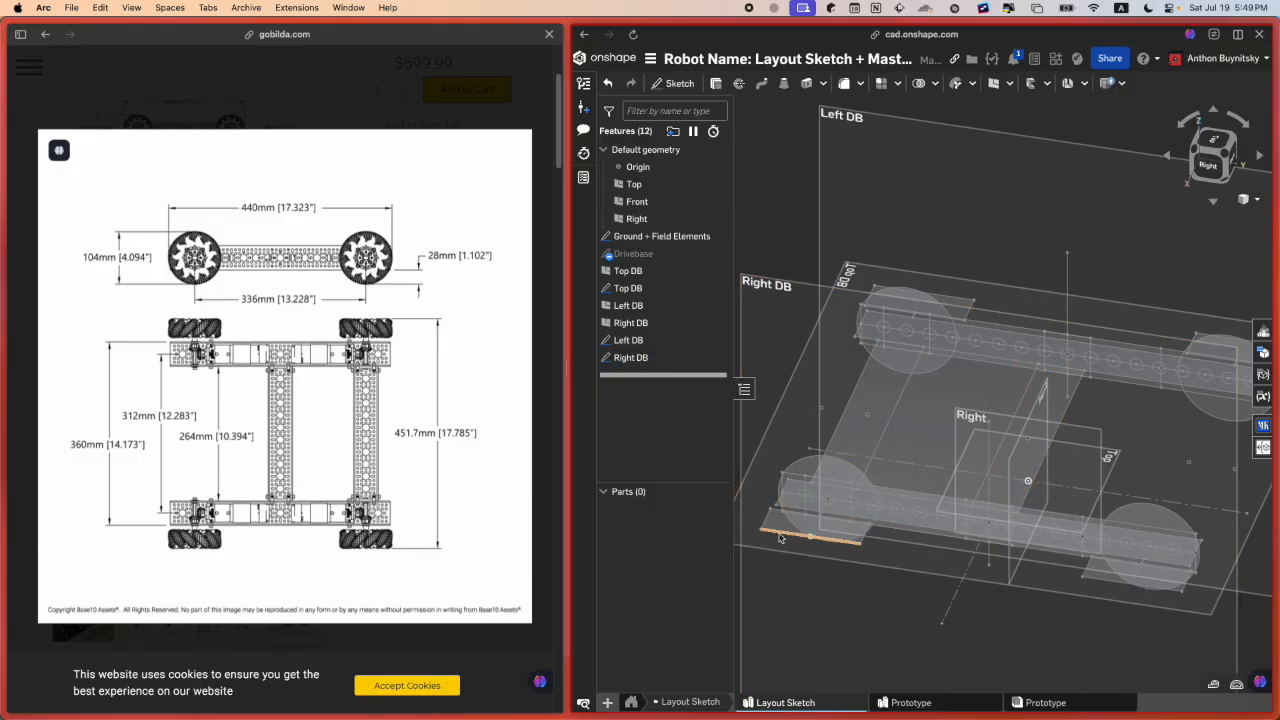
Step: Examine from above and at an angle how the side-view sketches sit relative to the U-channels in the top-view layout
{"action": "scroll", "coordinate": [1106, 590], "scroll_direction": "down", "scroll_amount": 2}
{"action": "middle_click_drag", "start_coordinate": [1106, 590], "coordinate": [1006, 578]}
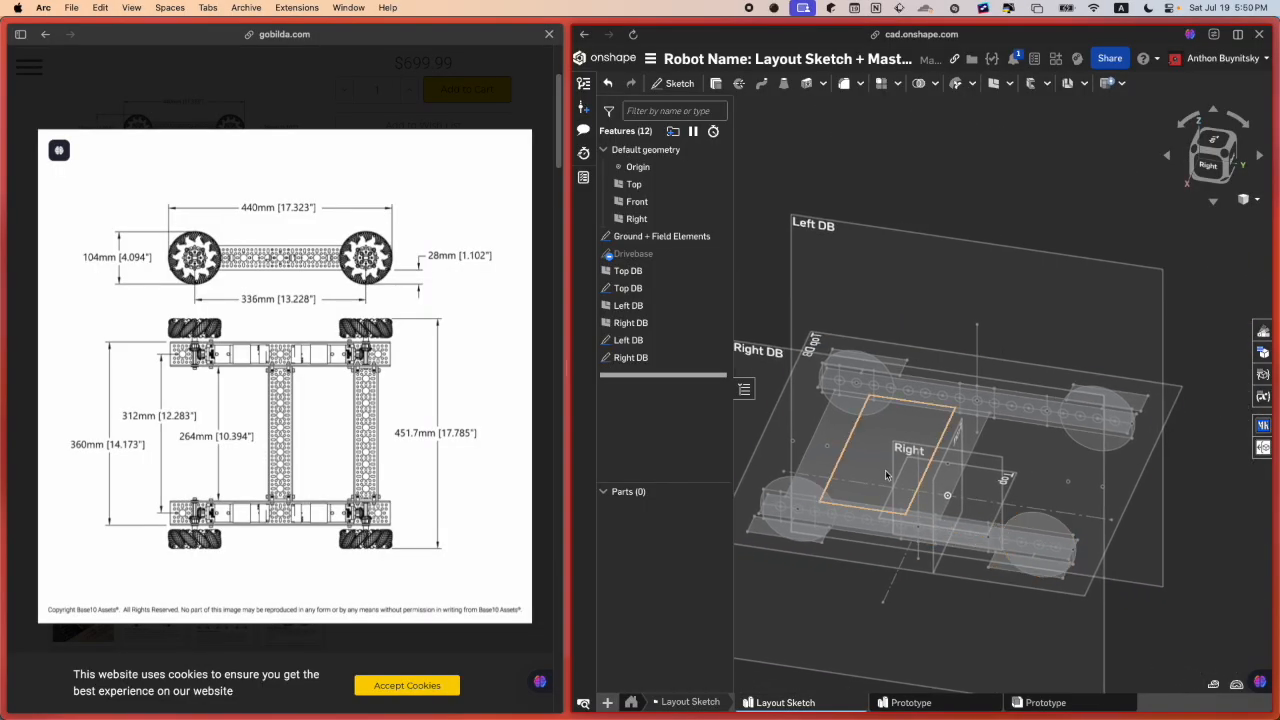
{"action": "right_click_drag", "start_coordinate": [886, 475], "coordinate": [912, 530]}
{"action": "scroll", "coordinate": [911, 527], "scroll_direction": "up", "scroll_amount": 2}
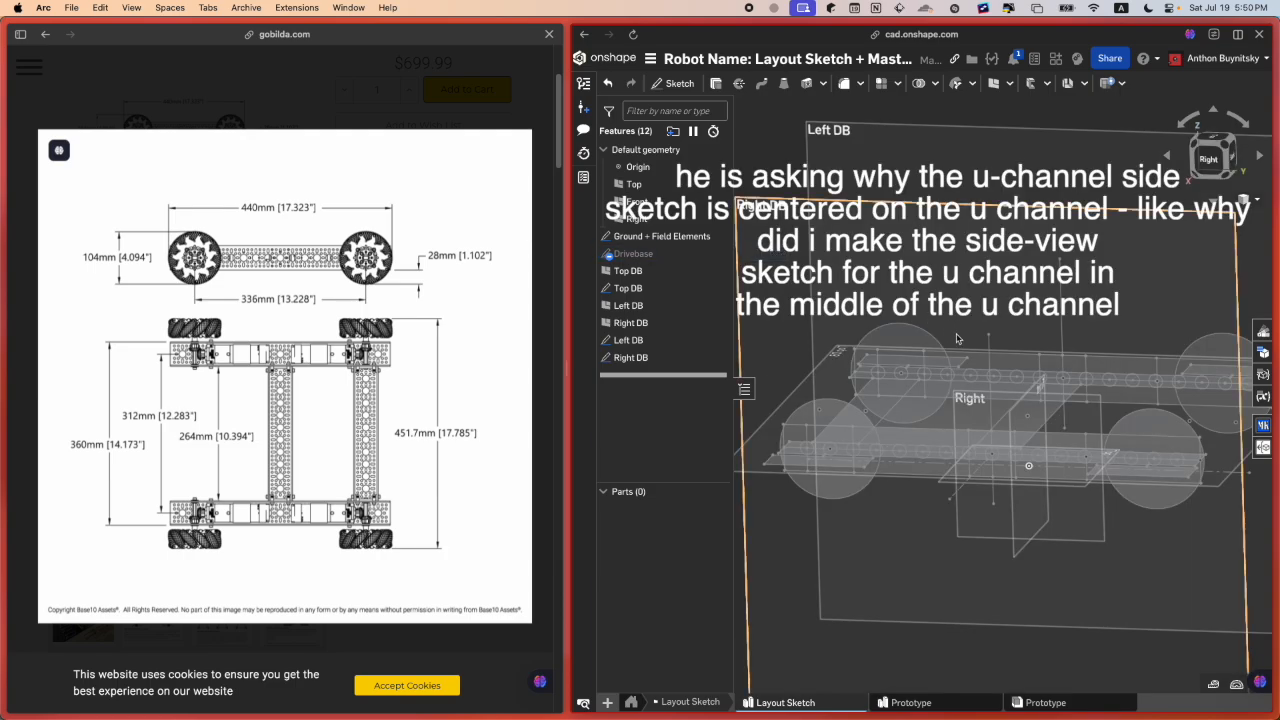
{"action": "right_click_drag", "start_coordinate": [957, 337], "coordinate": [958, 368]}
{"action": "left_click", "coordinate": [1214, 148]}
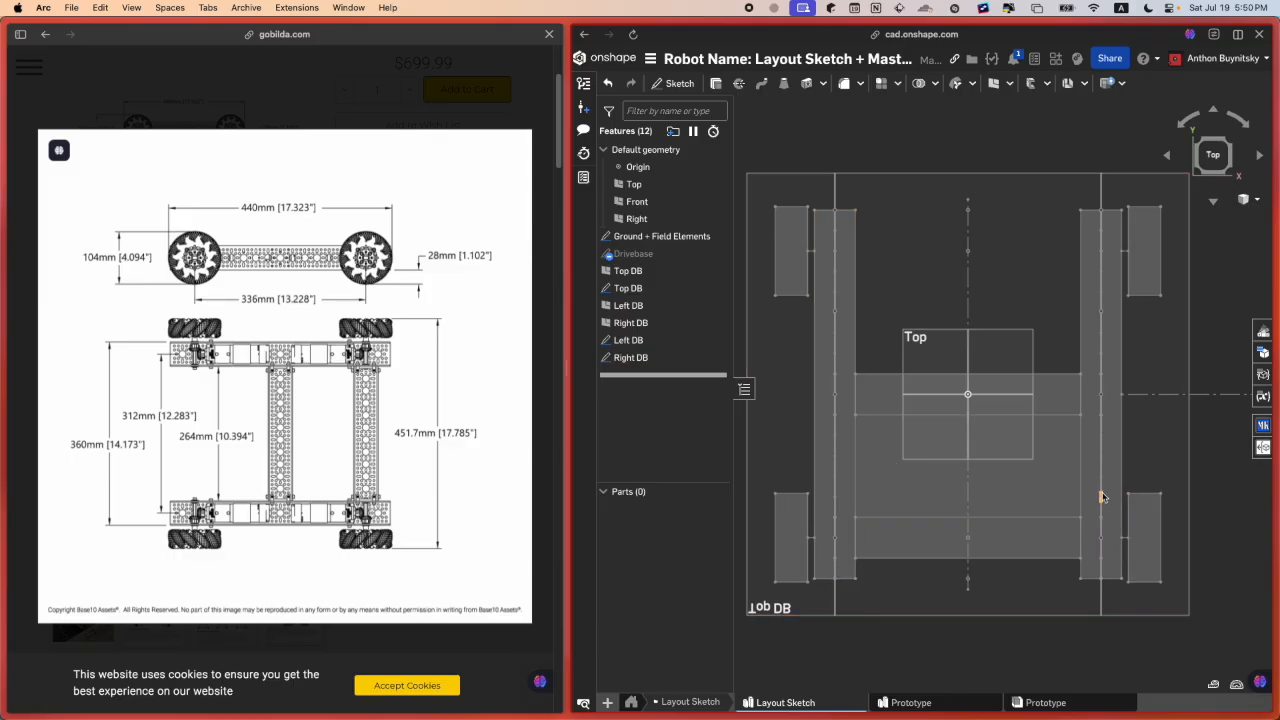
{"action": "mouse_move", "coordinate": [891, 477]}
{"action": "right_mouse_down"}
{"action": "mouse_move", "coordinate": [963, 440]}
{"action": "mouse_move", "coordinate": [950, 466]}
{"action": "right_mouse_up"}
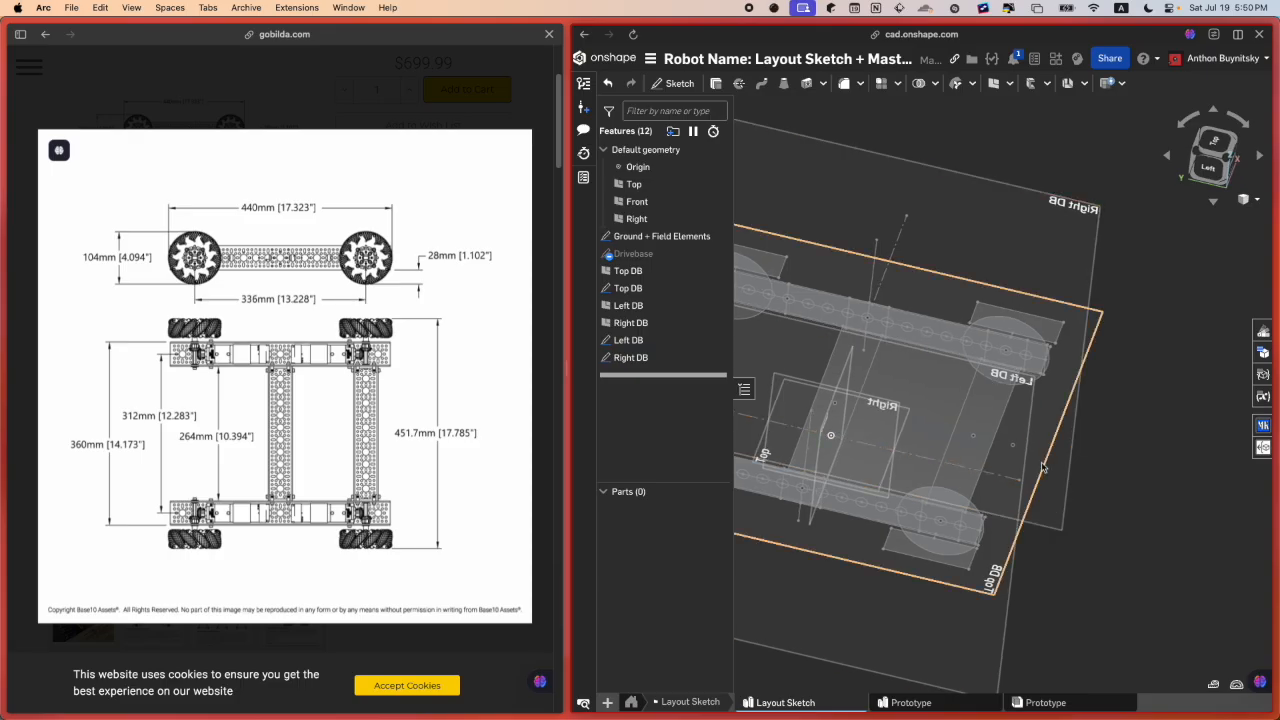
{"action": "mouse_move", "coordinate": [964, 448]}
{"action": "right_mouse_down"}
{"action": "mouse_move", "coordinate": [963, 411]}
{"action": "mouse_move", "coordinate": [929, 450]}
{"action": "mouse_move", "coordinate": [950, 432]}
{"action": "right_mouse_up"}
{"action": "middle_click_drag", "start_coordinate": [922, 490], "coordinate": [1023, 501]}
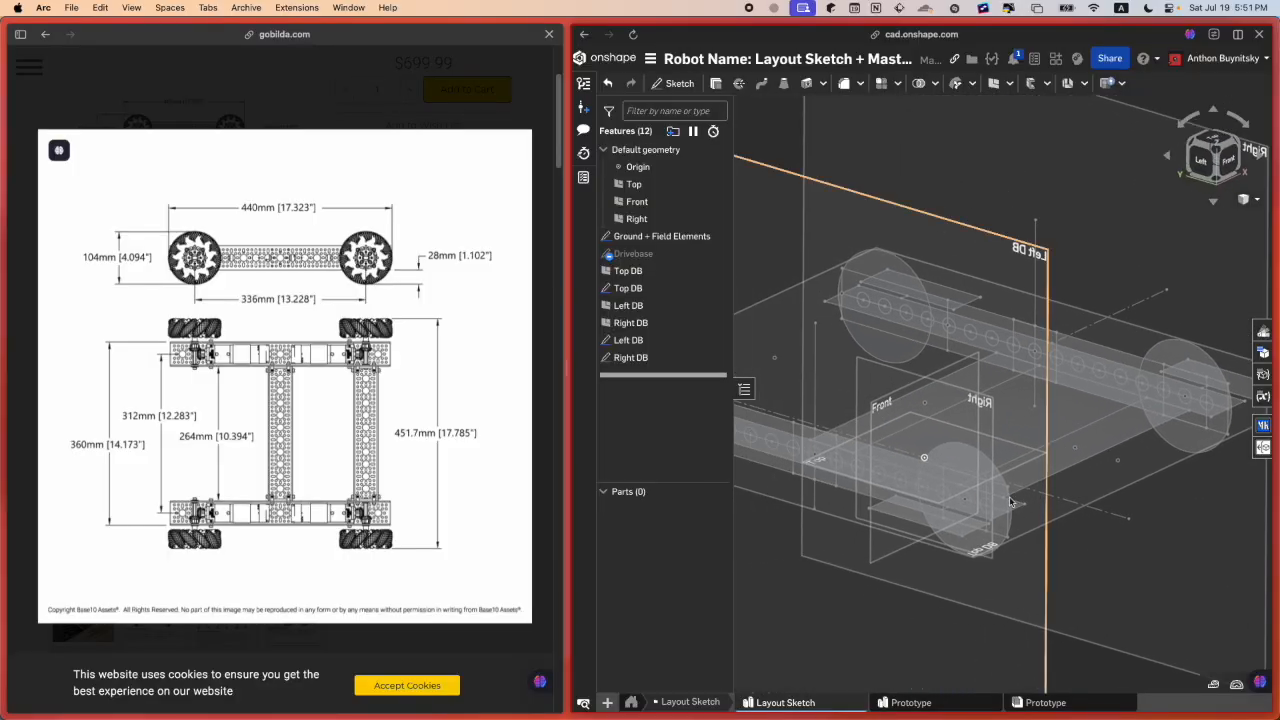
{"action": "scroll", "coordinate": [966, 500], "scroll_direction": "up", "scroll_amount": 1}
{"action": "right_click_drag", "start_coordinate": [966, 500], "coordinate": [943, 546]}
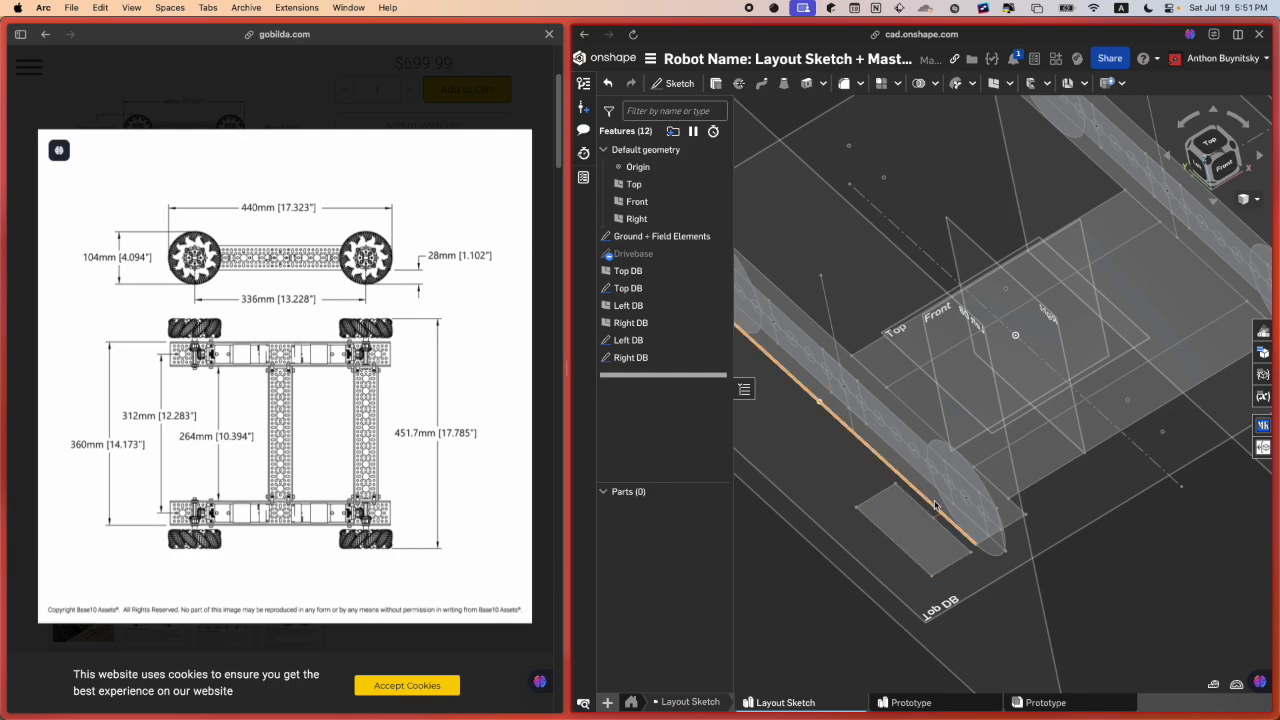
{"action": "scroll", "coordinate": [853, 377], "scroll_direction": "down", "scroll_amount": 3}
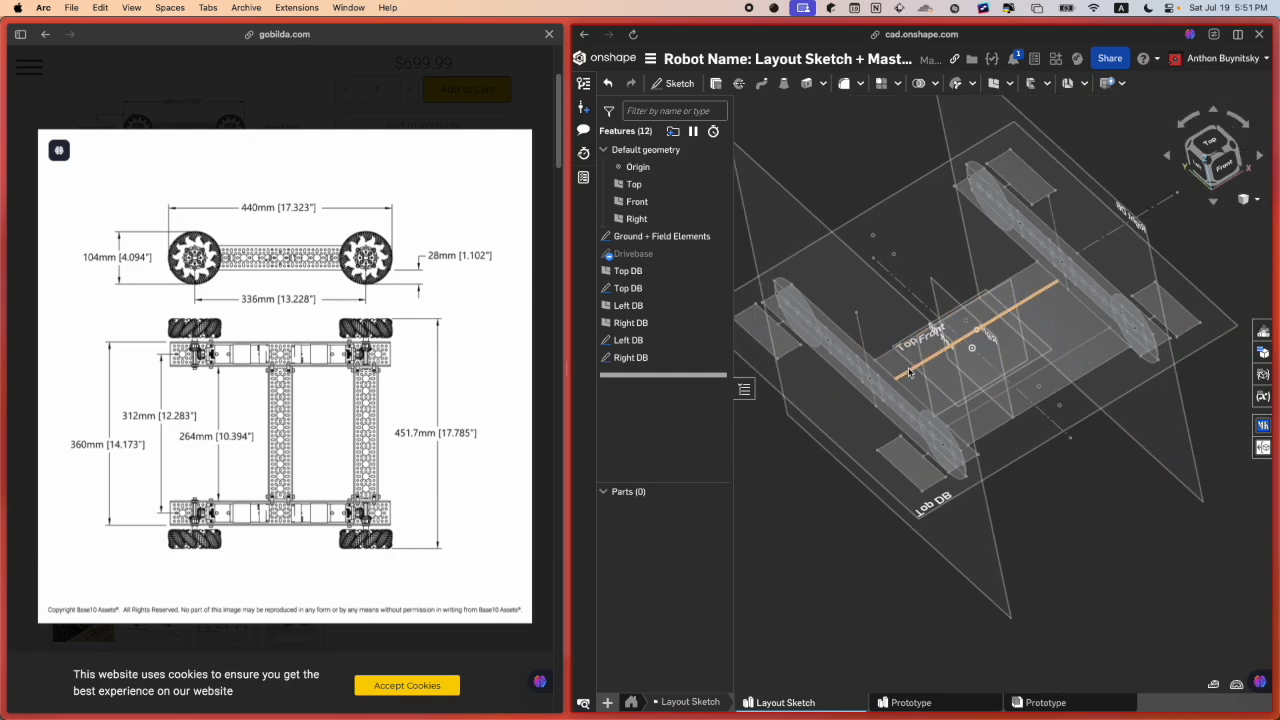
{"action": "scroll", "coordinate": [869, 379], "scroll_direction": "up", "scroll_amount": 3}
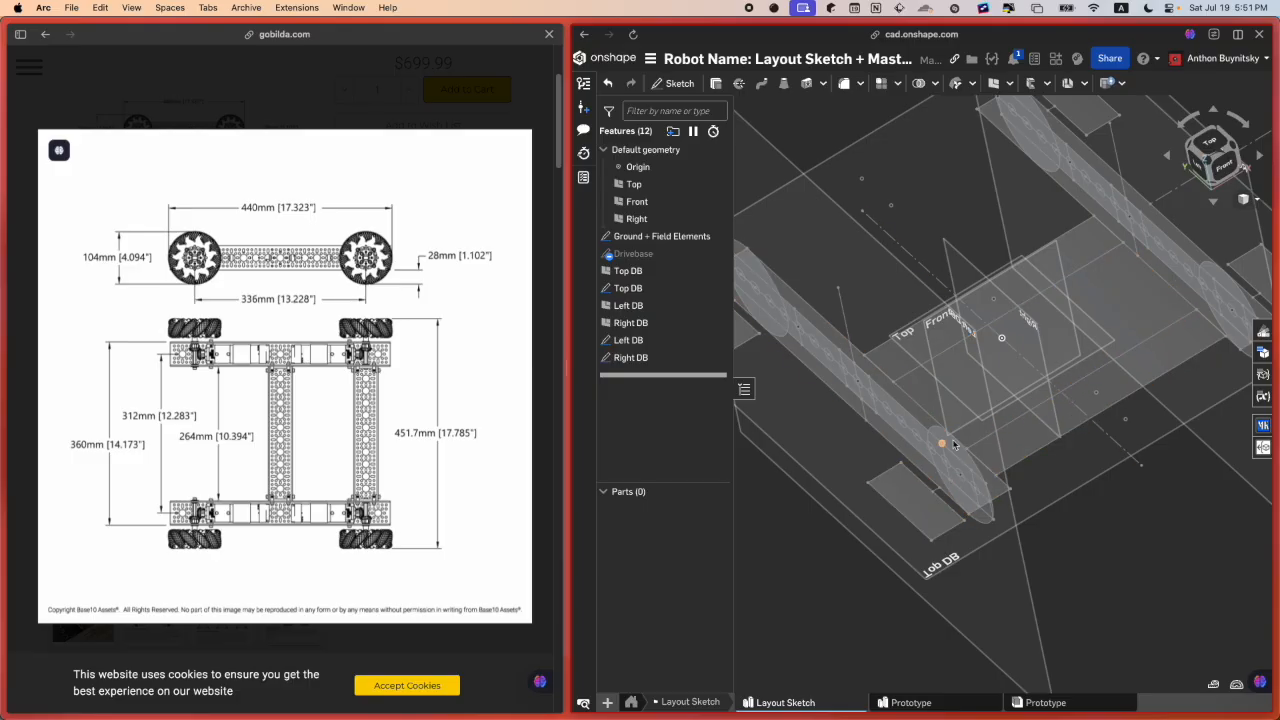
{"action": "scroll", "coordinate": [908, 430], "scroll_direction": "up", "scroll_amount": 2}
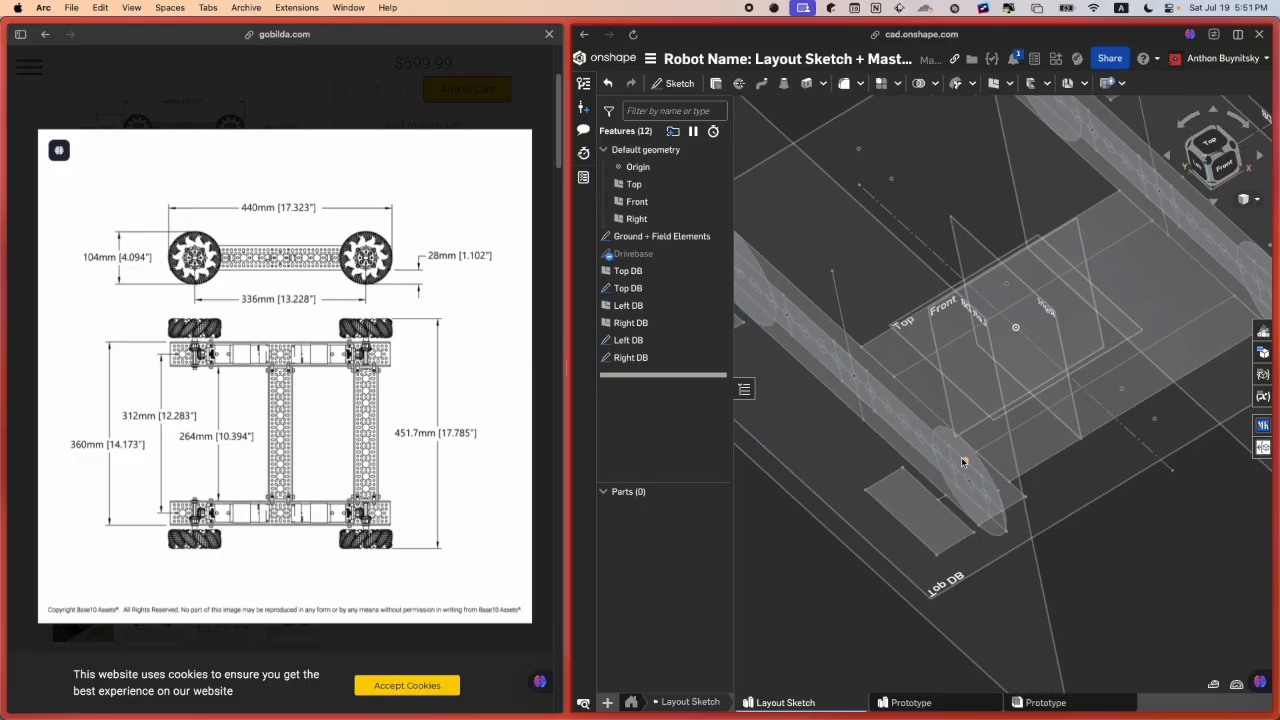
Step: Check the left U-channel's long outer edge in the Top DB sketch against the position of the projected side-view sketch
{"action": "left_click", "coordinate": [884, 443]}
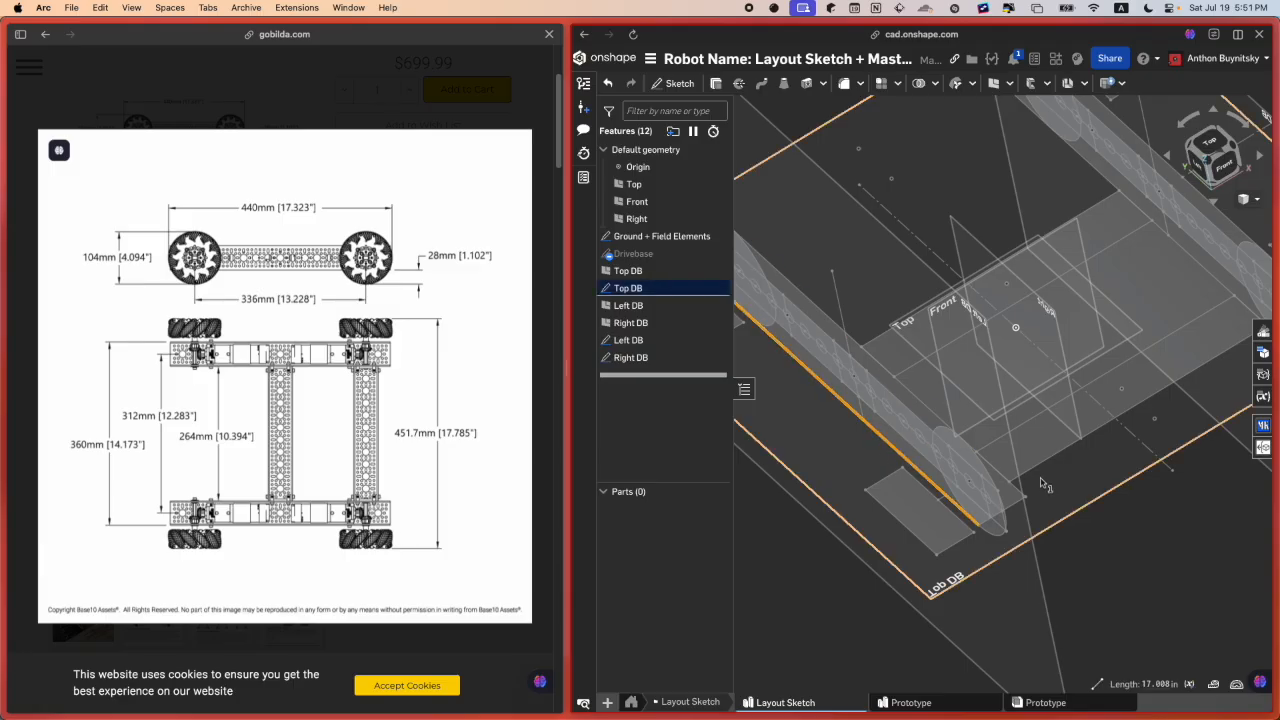
{"action": "left_click", "coordinate": [1020, 491]}
{"action": "left_click", "coordinate": [1165, 595]}
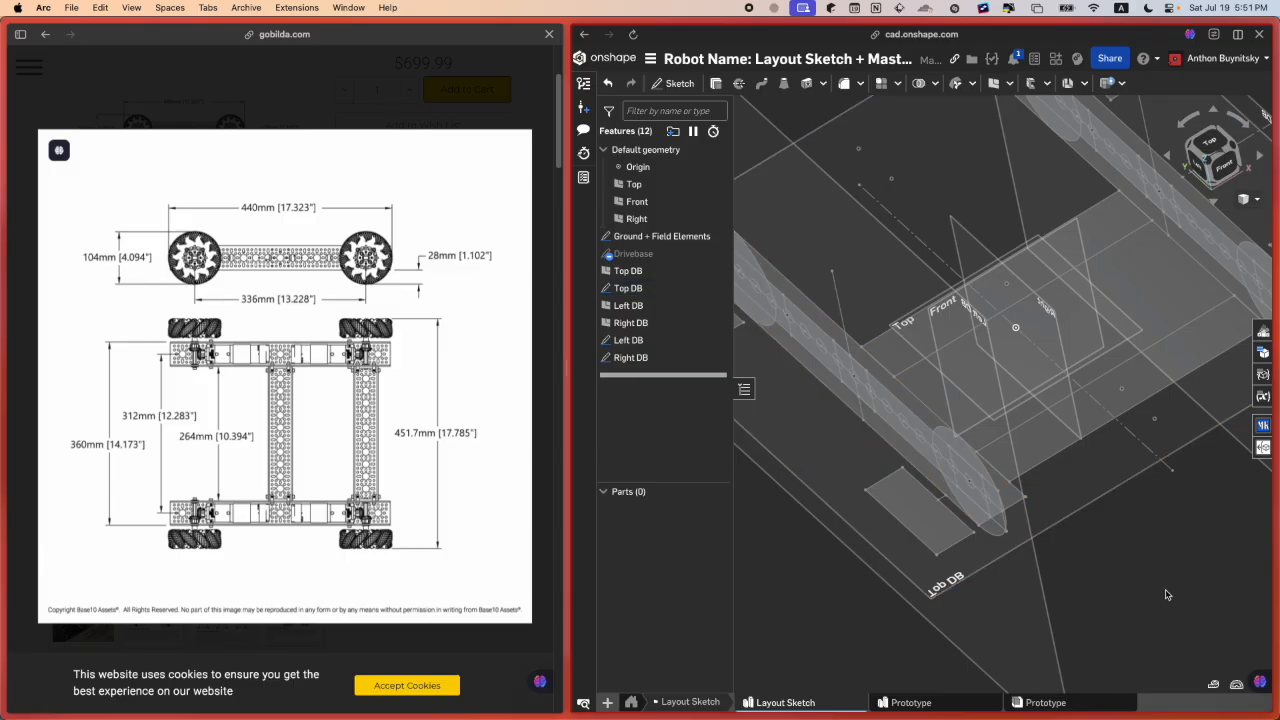
{"action": "scroll", "coordinate": [1165, 595], "scroll_direction": "down", "scroll_amount": 3}
{"action": "scroll", "coordinate": [1020, 545], "scroll_direction": "up", "scroll_amount": 8}
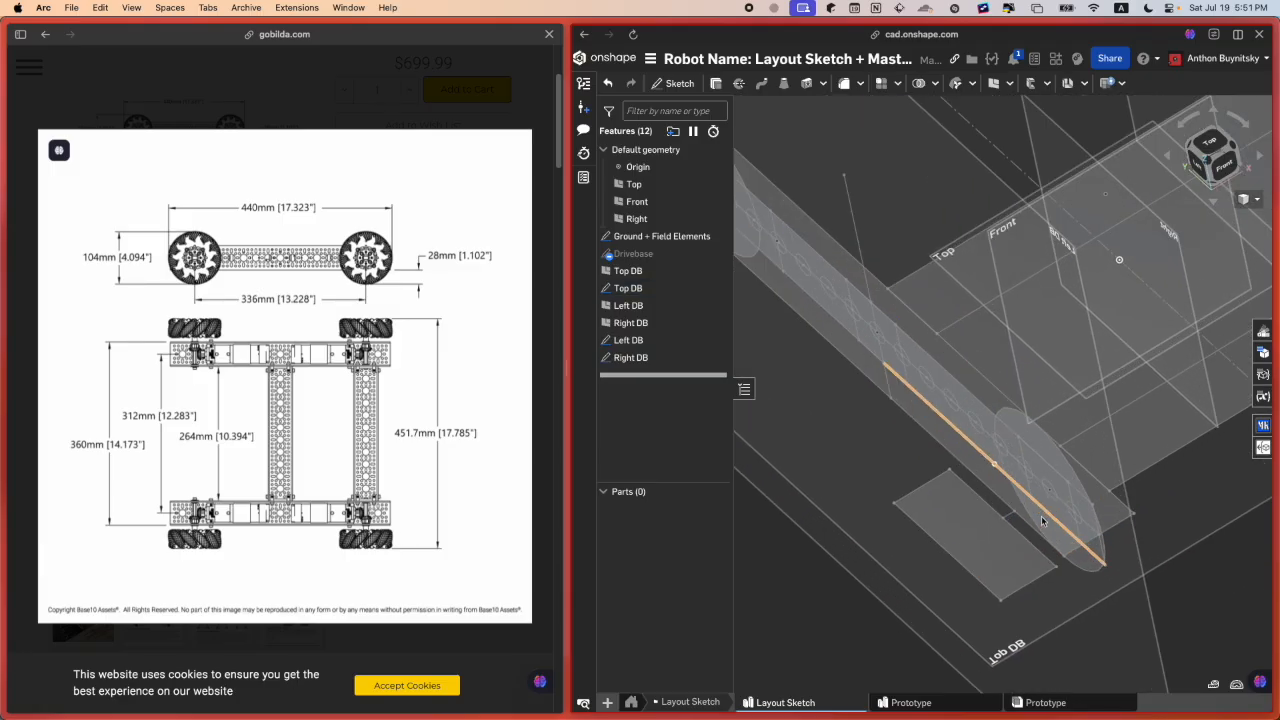
{"action": "left_click", "coordinate": [1042, 546]}
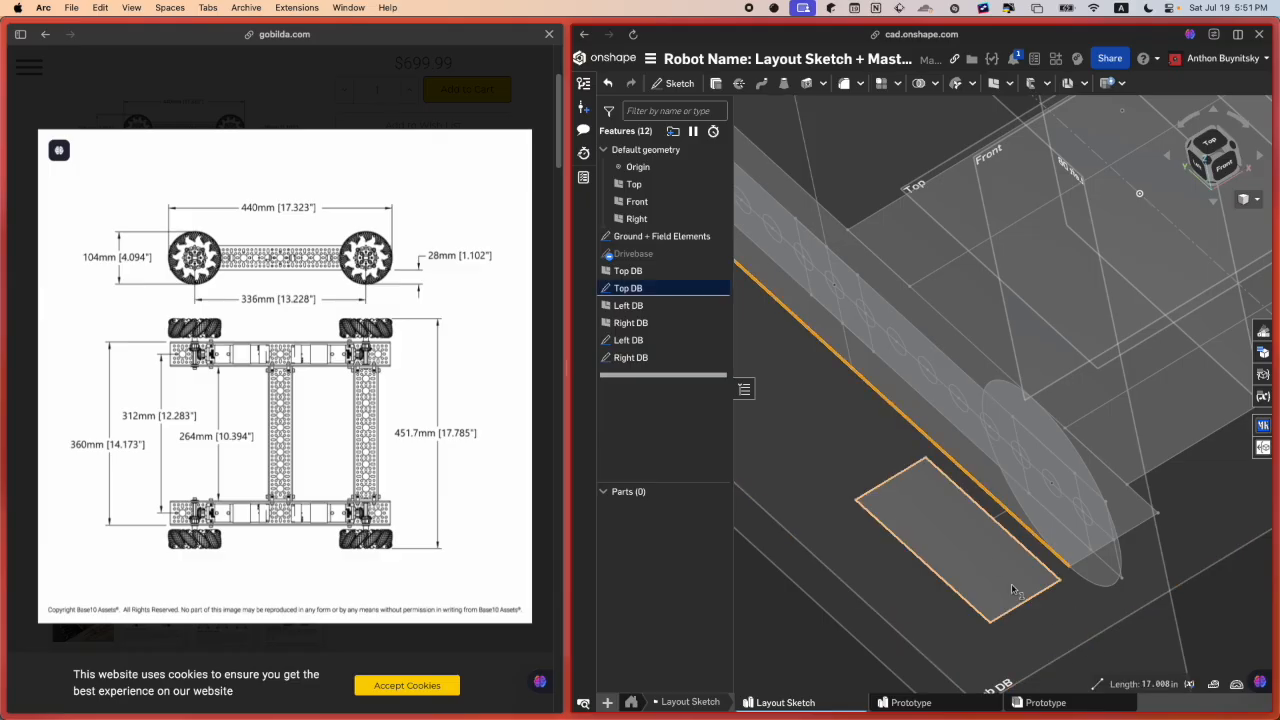
{"action": "scroll", "coordinate": [1060, 585], "scroll_direction": "down", "scroll_amount": 5}
{"action": "right_click_drag", "start_coordinate": [1062, 590], "coordinate": [1057, 583]}
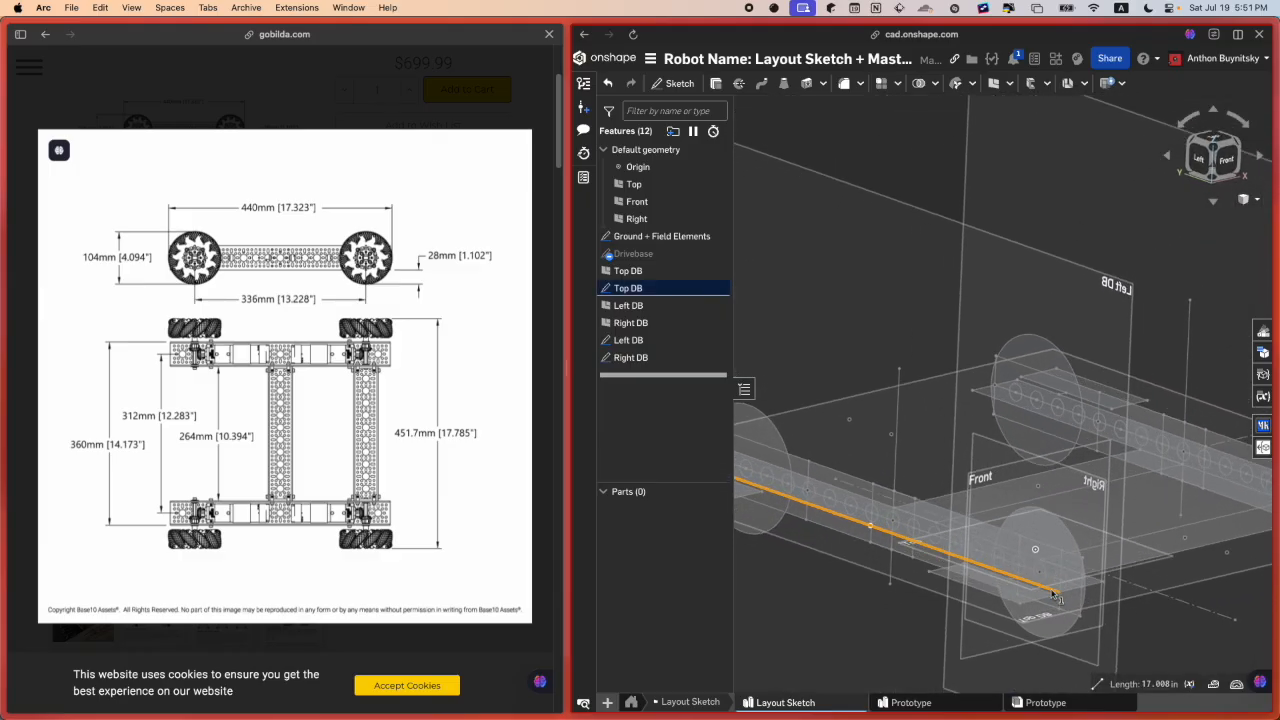
{"action": "right_click_drag", "start_coordinate": [1056, 595], "coordinate": [1000, 601]}
{"action": "middle_click_drag", "start_coordinate": [999, 599], "coordinate": [932, 580]}
{"action": "scroll", "coordinate": [945, 560], "scroll_direction": "down", "scroll_amount": 4}
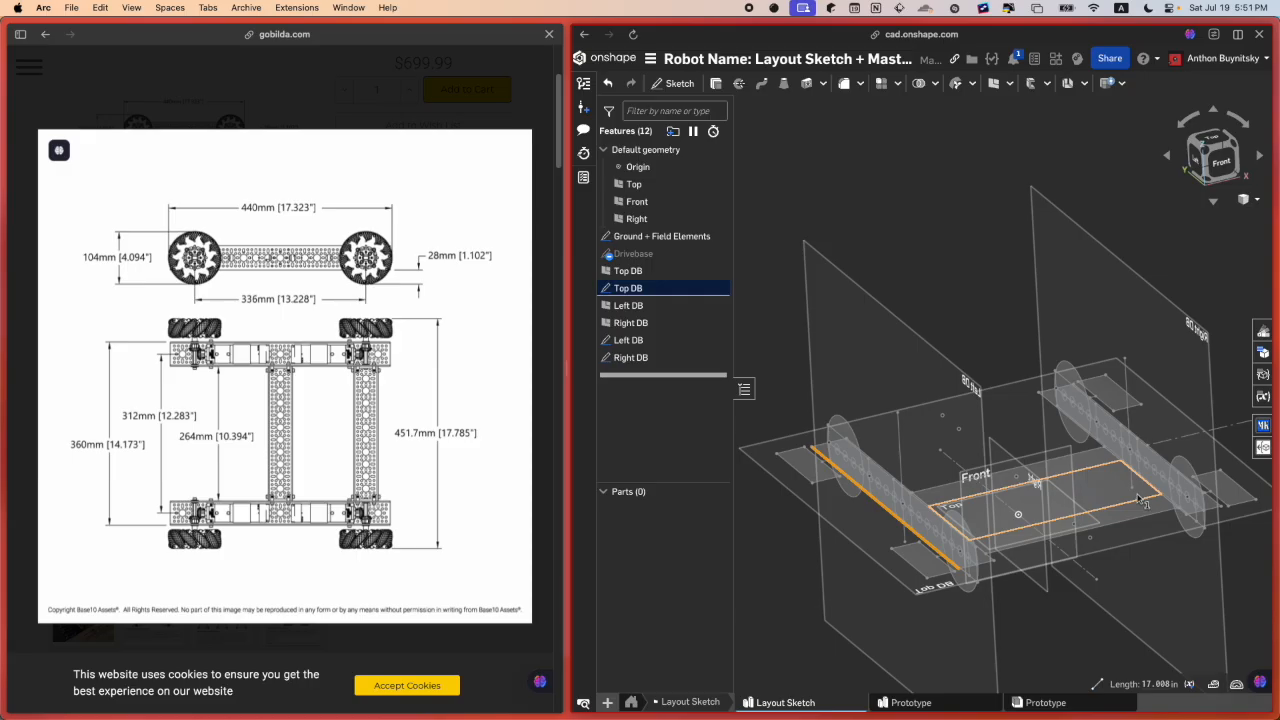
{"action": "left_click", "coordinate": [957, 309]}
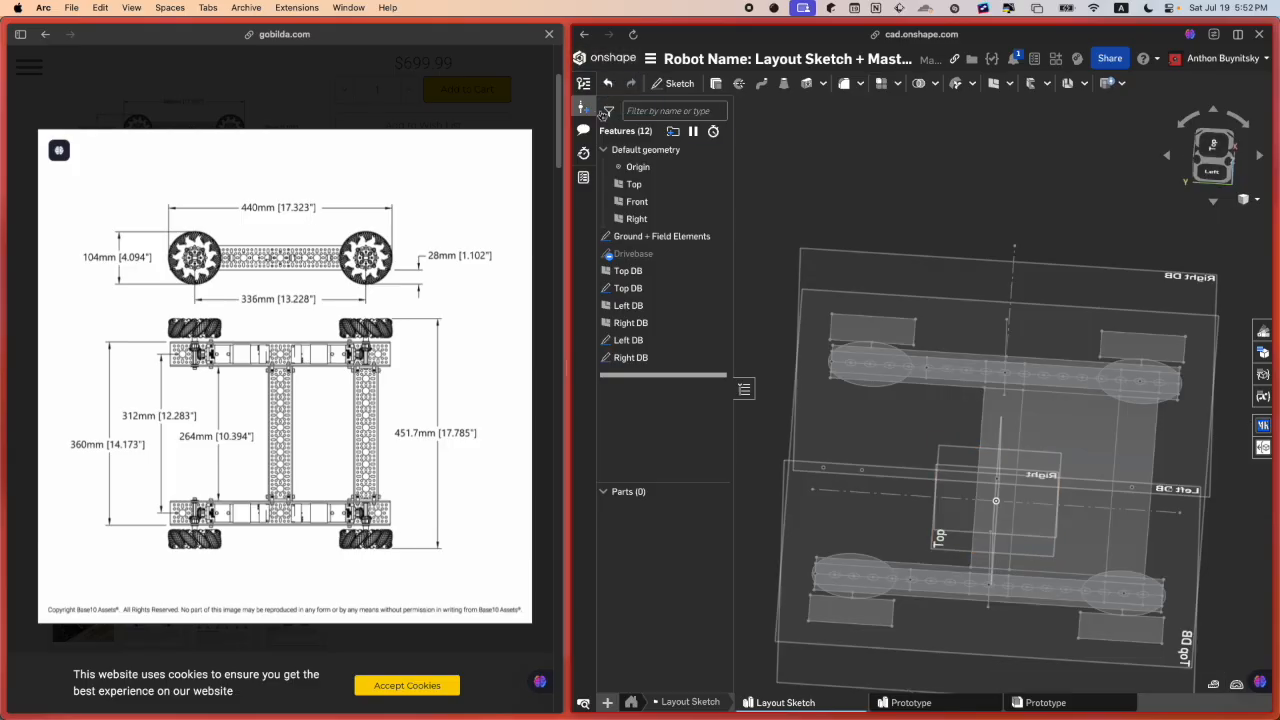
Step: Create a version of the document from Main named V2: Drivebase
{"action": "left_click", "coordinate": [585, 108]}
{"action": "left_click", "coordinate": [734, 131]}
{"action": "left_click", "coordinate": [730, 121]}
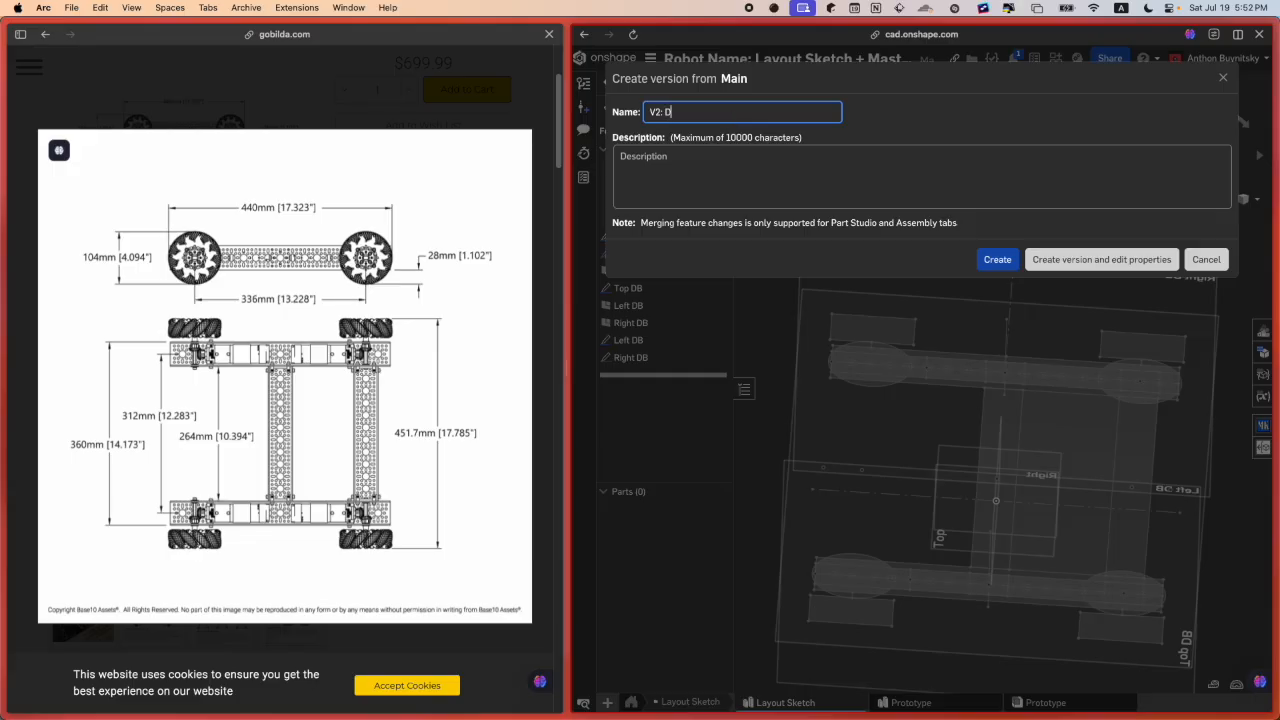
{"action": "type", "text": ": Drivebase"}
{"action": "key", "text": "Return"}
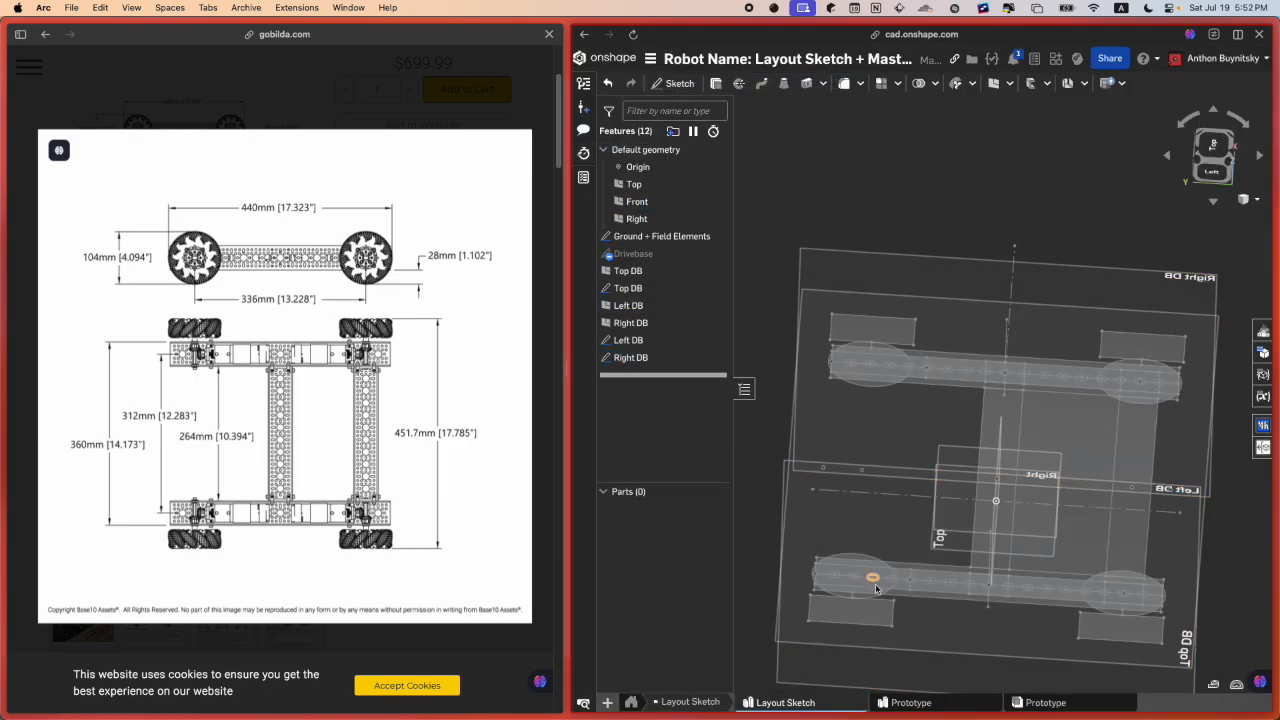
Step: Create a Variable Studio in the document and name it DB Dimensions
{"action": "left_click", "coordinate": [607, 702]}
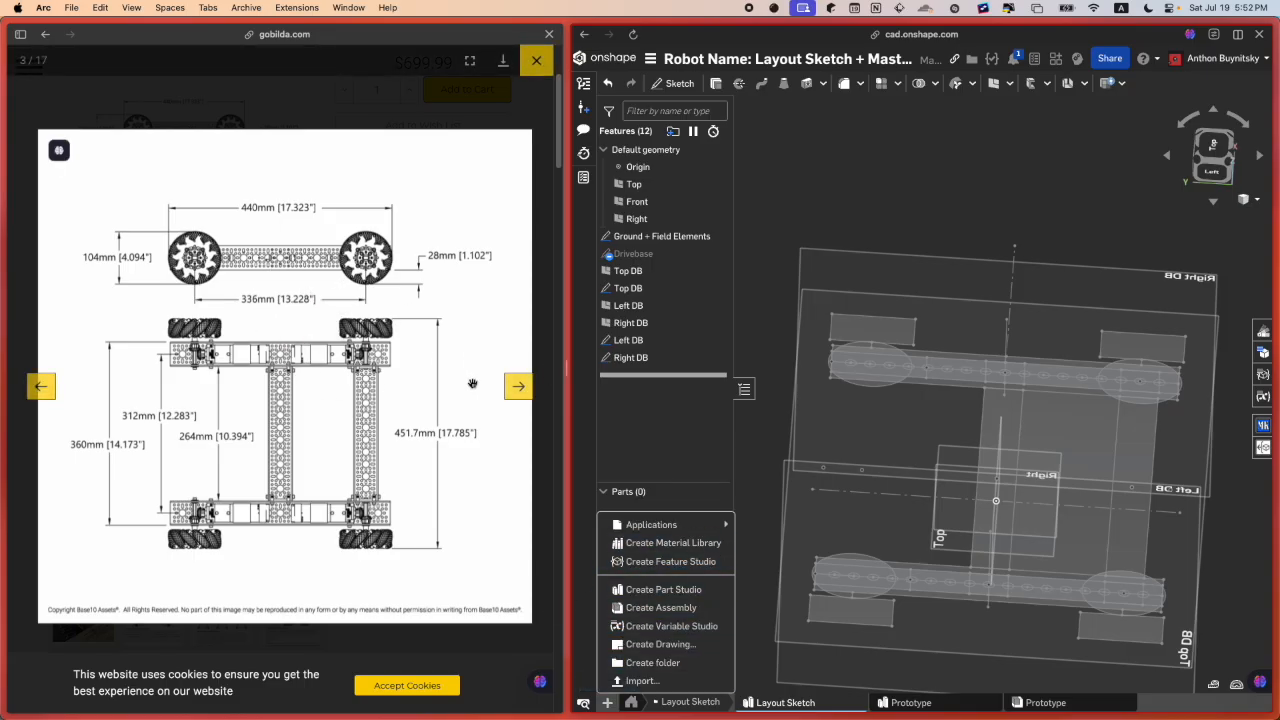
{"action": "left_click", "coordinate": [672, 625]}
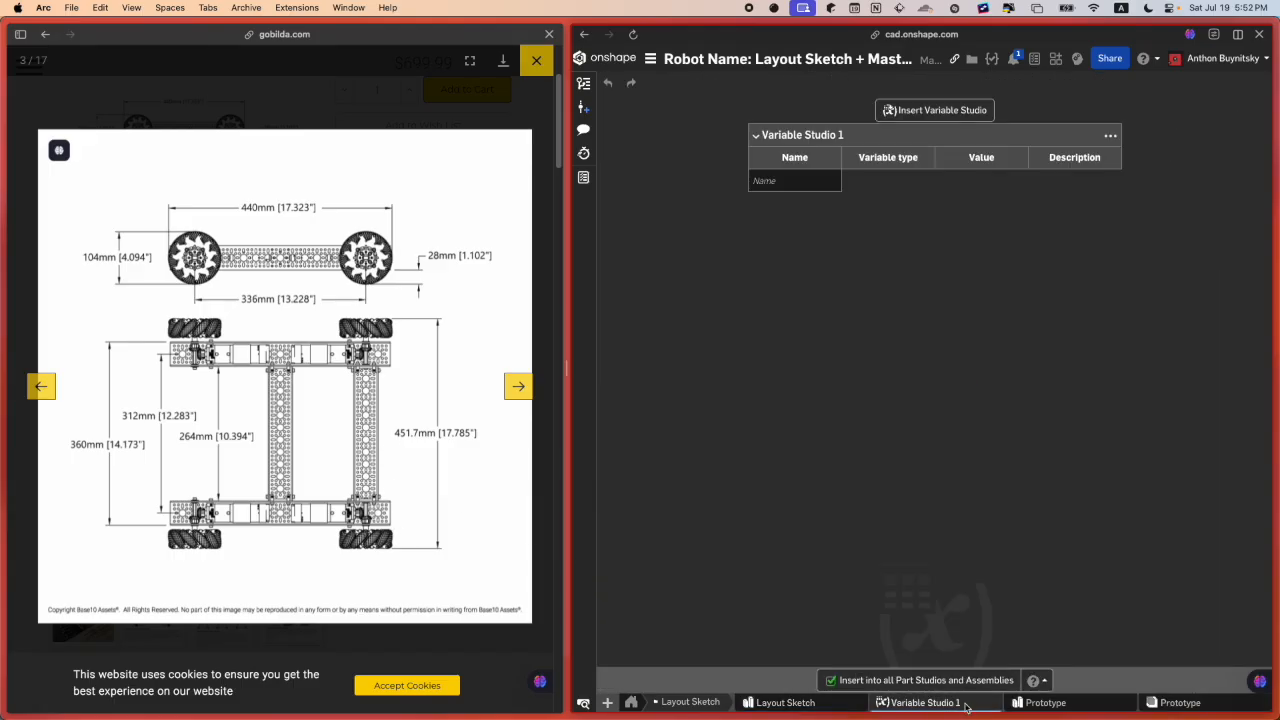
{"action": "right_click", "coordinate": [965, 707]}
{"action": "left_click", "coordinate": [943, 611]}
{"action": "type", "text": "D"}
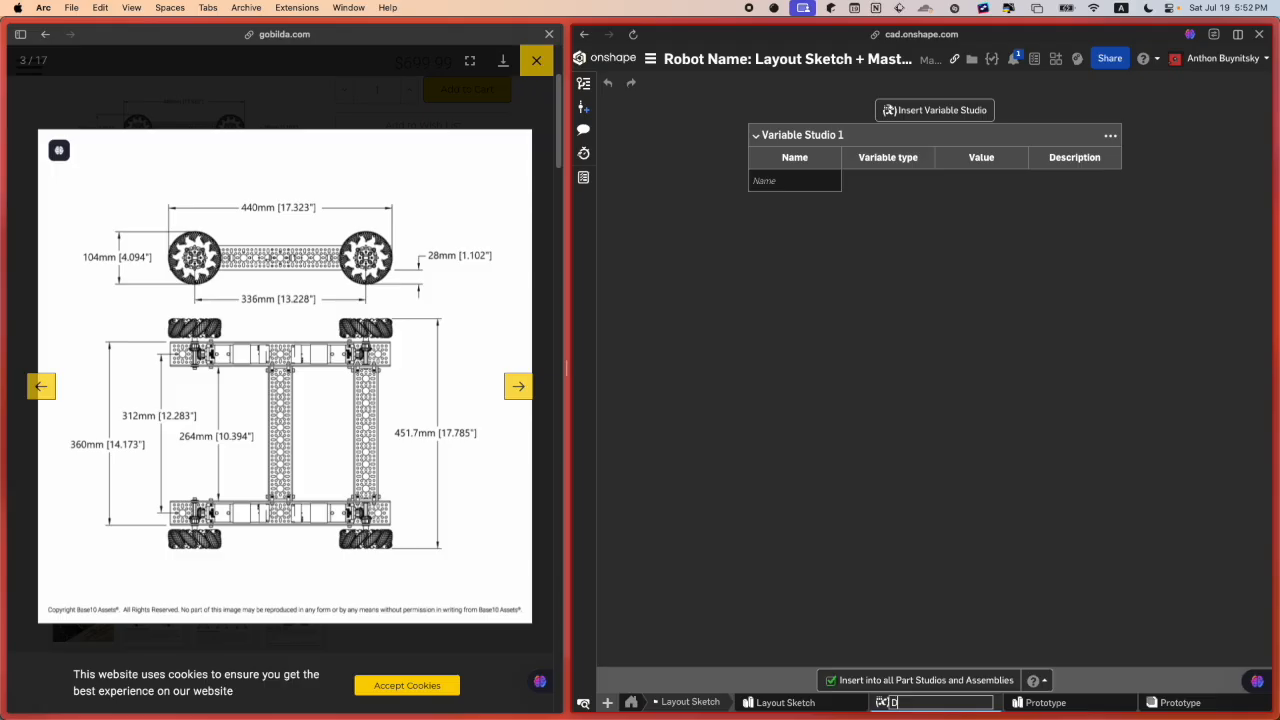
{"action": "type", "text": "b Dimensions"}
{"action": "key", "text": "Return"}
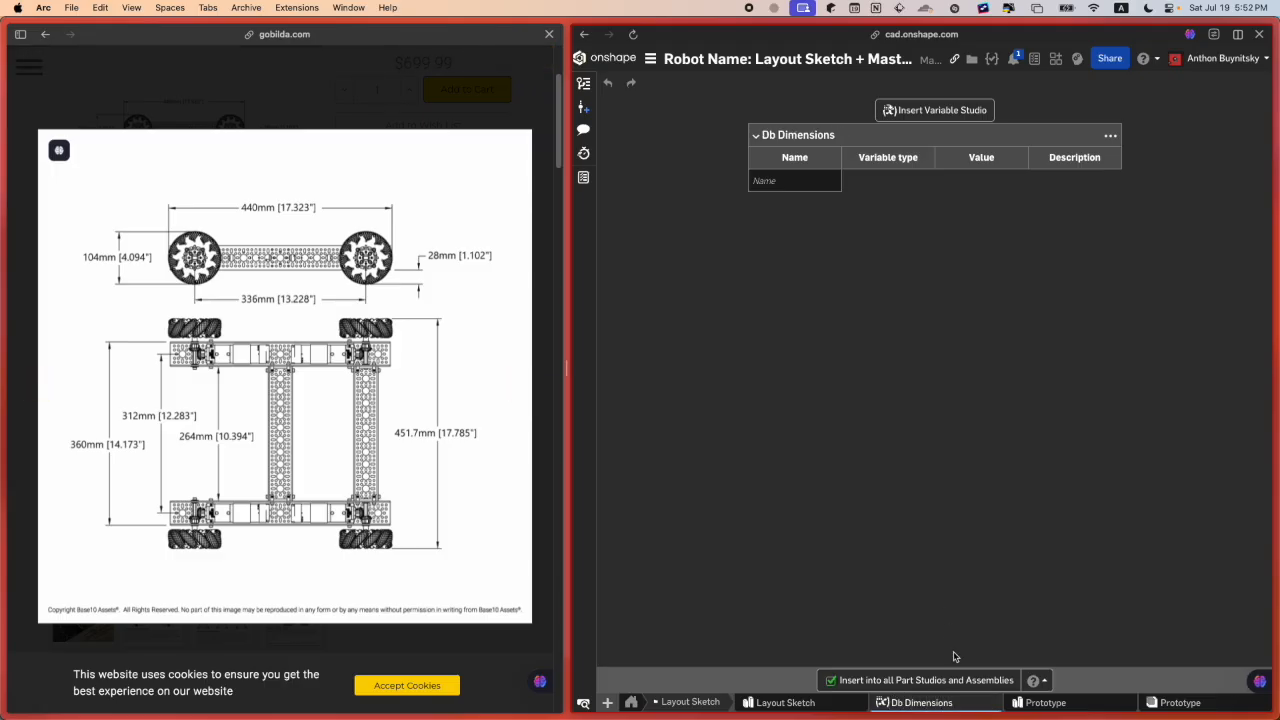
{"action": "right_click", "coordinate": [914, 705]}
{"action": "left_click", "coordinate": [918, 612]}
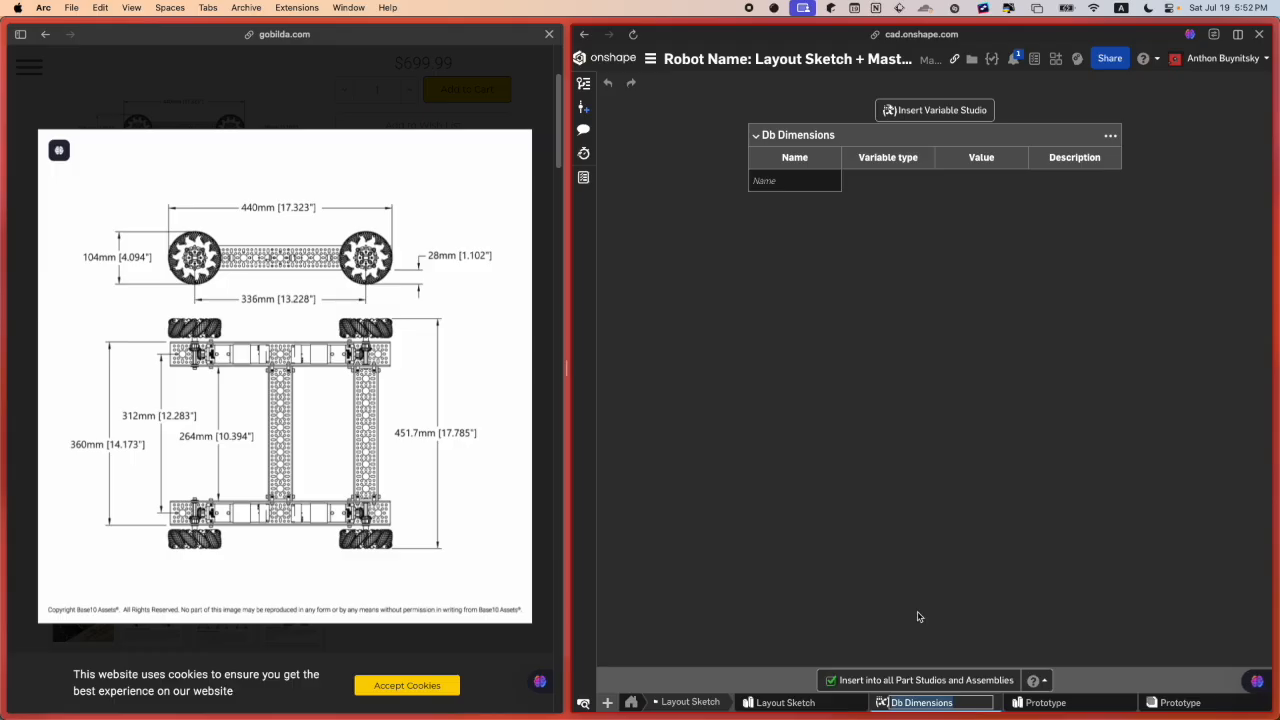
{"action": "type", "text": "Db"}
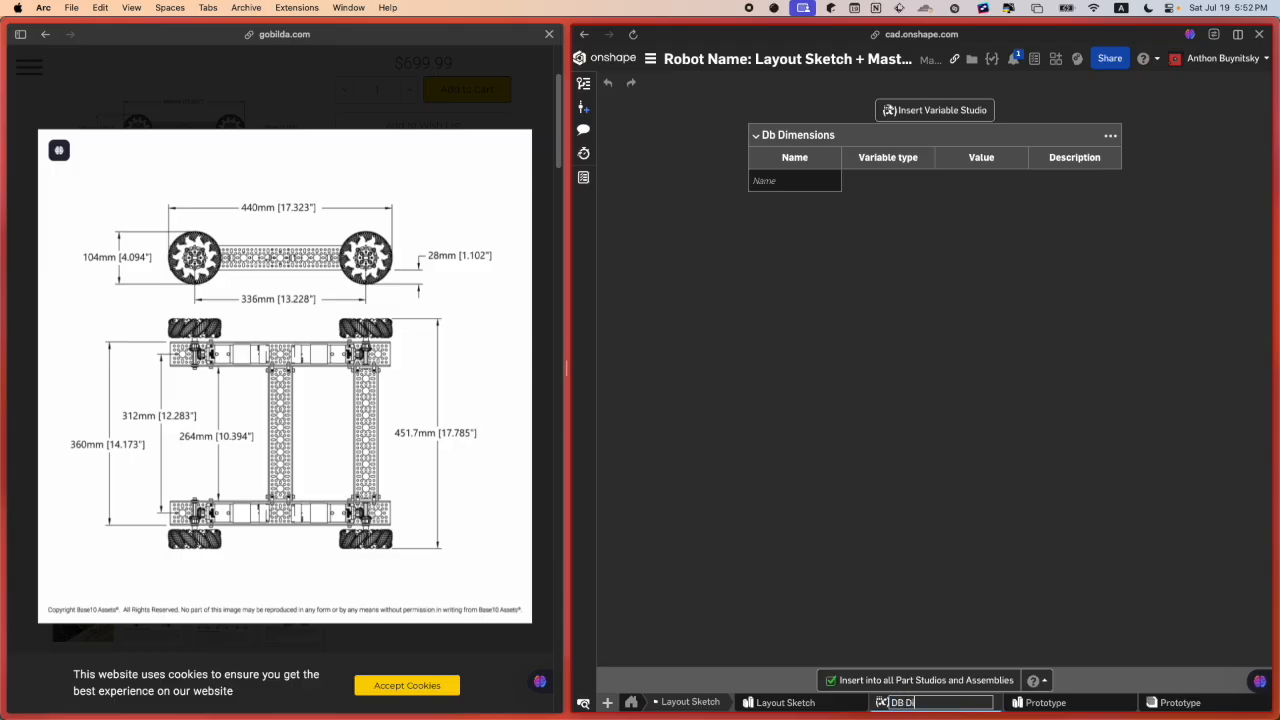
{"action": "type", "text": " Dimensions"}
{"action": "key", "text": "Return"}
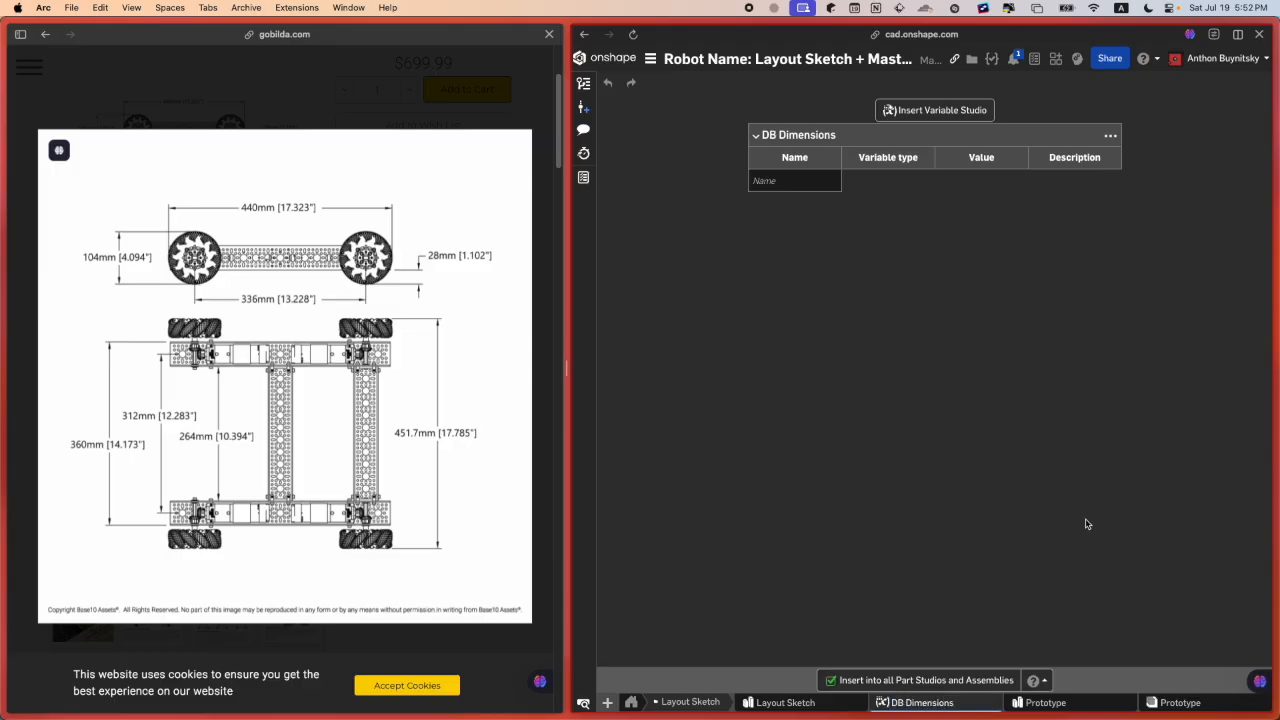
Step: Add two length-type variables named Length and Width to the DB Dimensions table
{"action": "left_click", "coordinate": [801, 183]}
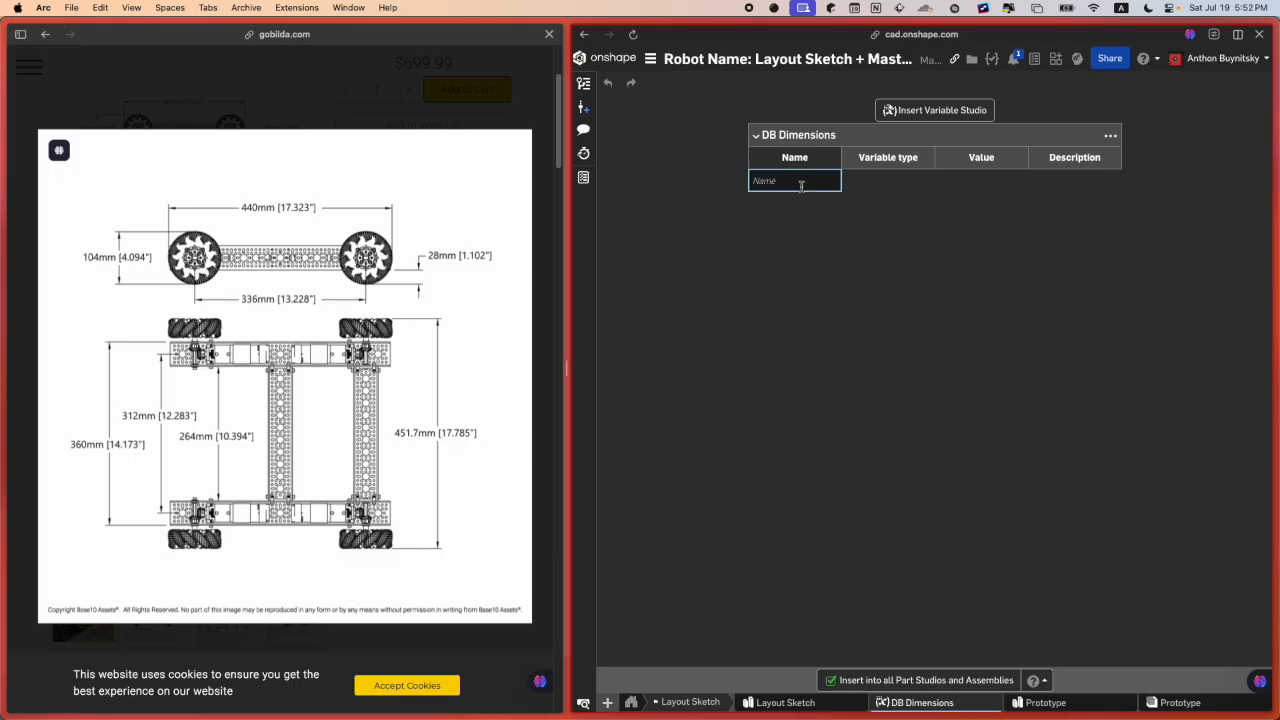
{"action": "type", "text": "Length"}
{"action": "key", "text": "Return"}
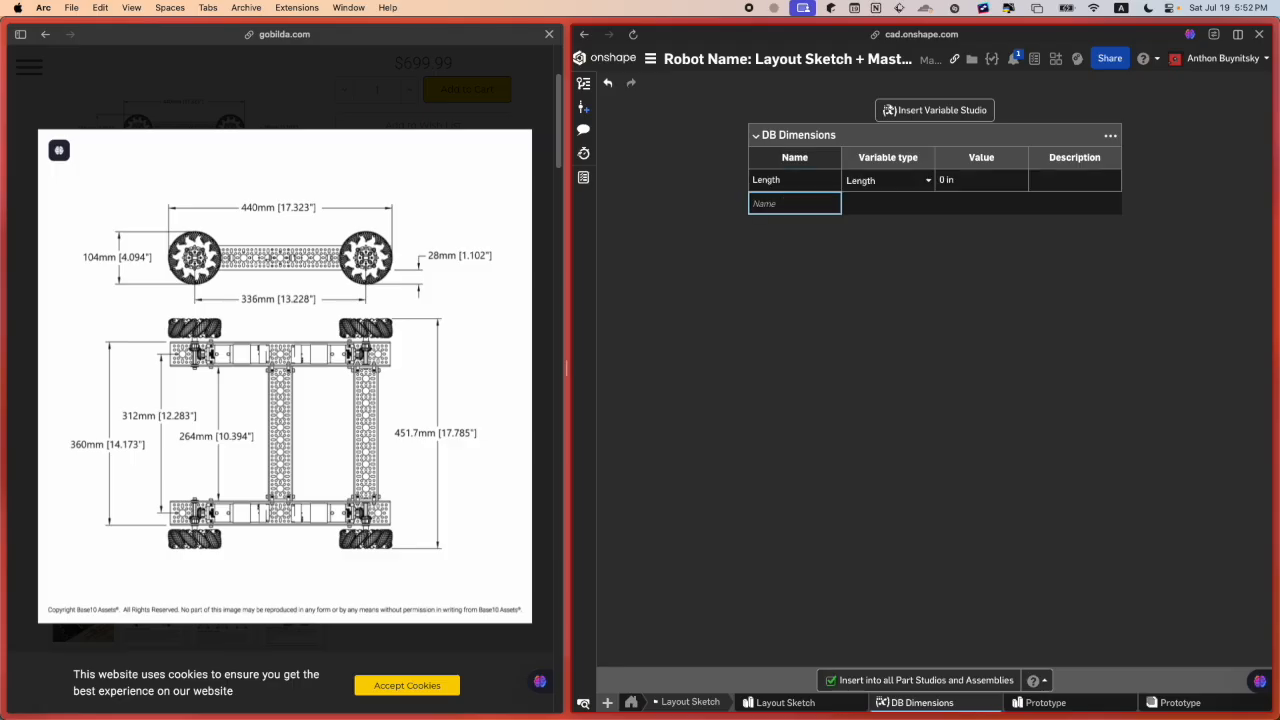
{"action": "type", "text": "Width"}
{"action": "key", "text": "Return"}
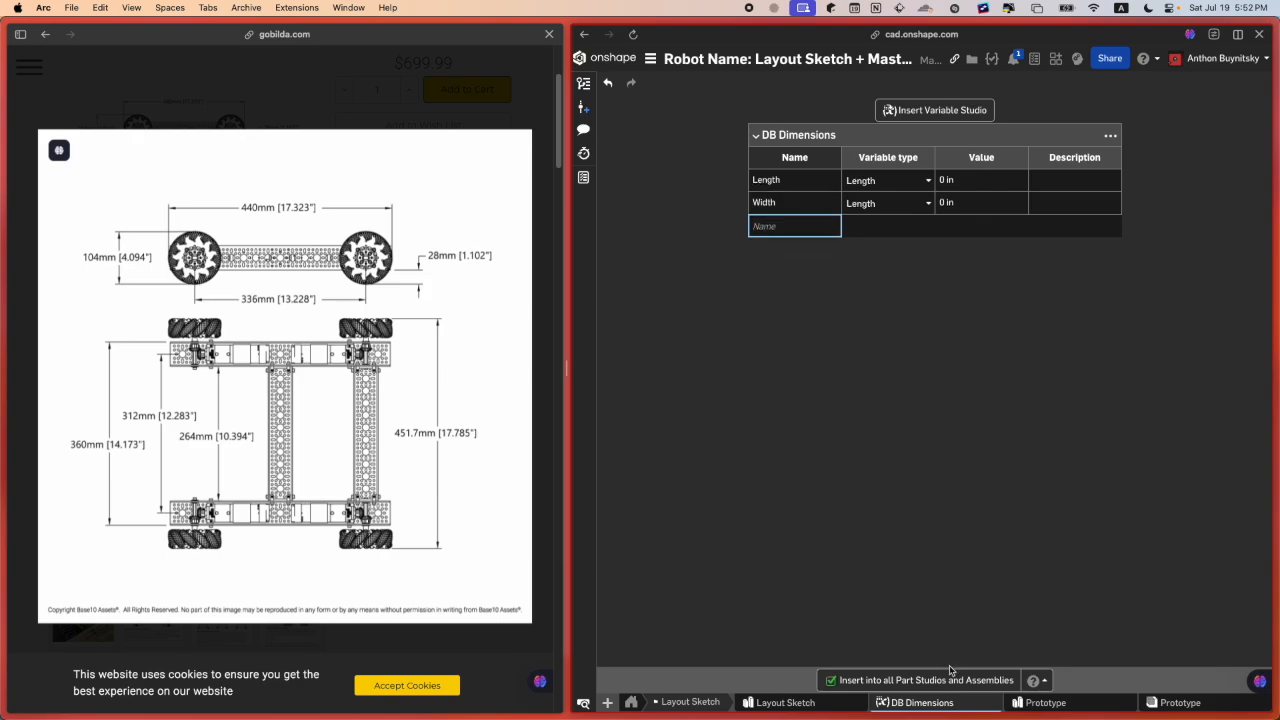
Step: Look up the channel's half-length expression in the Drivebase sketch and set the Length variable to 432mm in DB Dimensions
{"action": "left_click", "coordinate": [790, 702]}
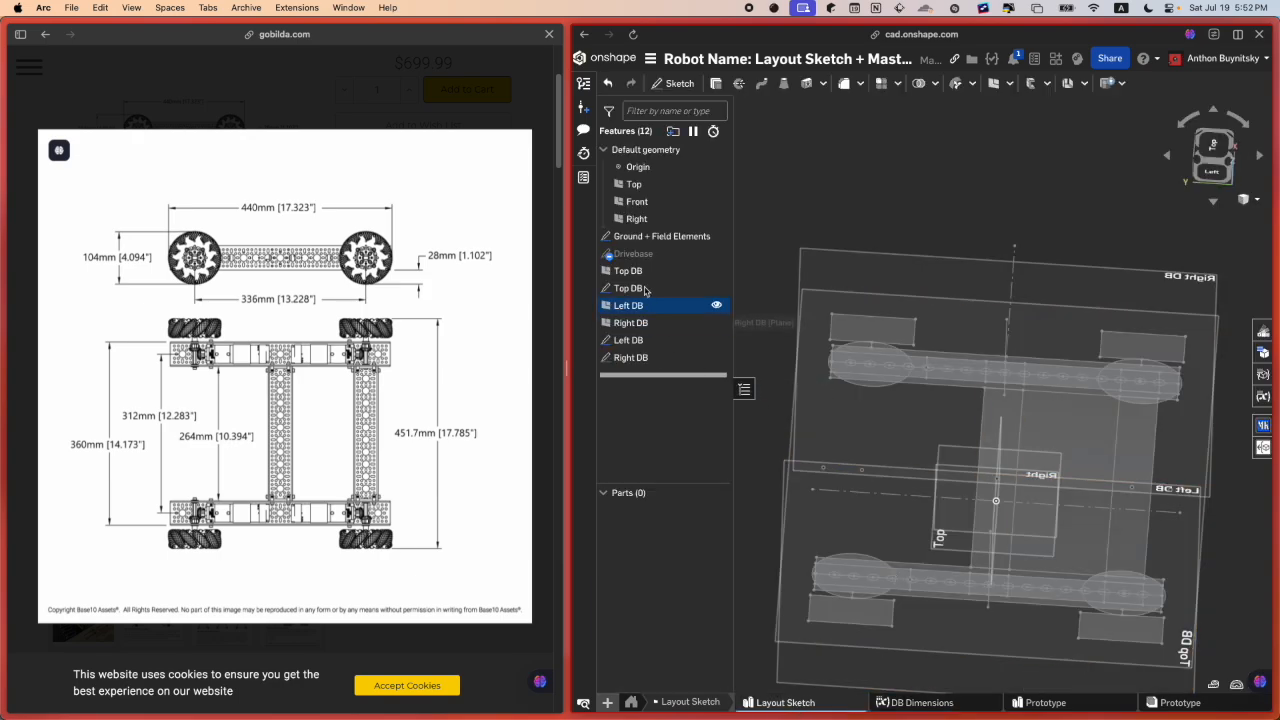
{"action": "double_click", "coordinate": [645, 254]}
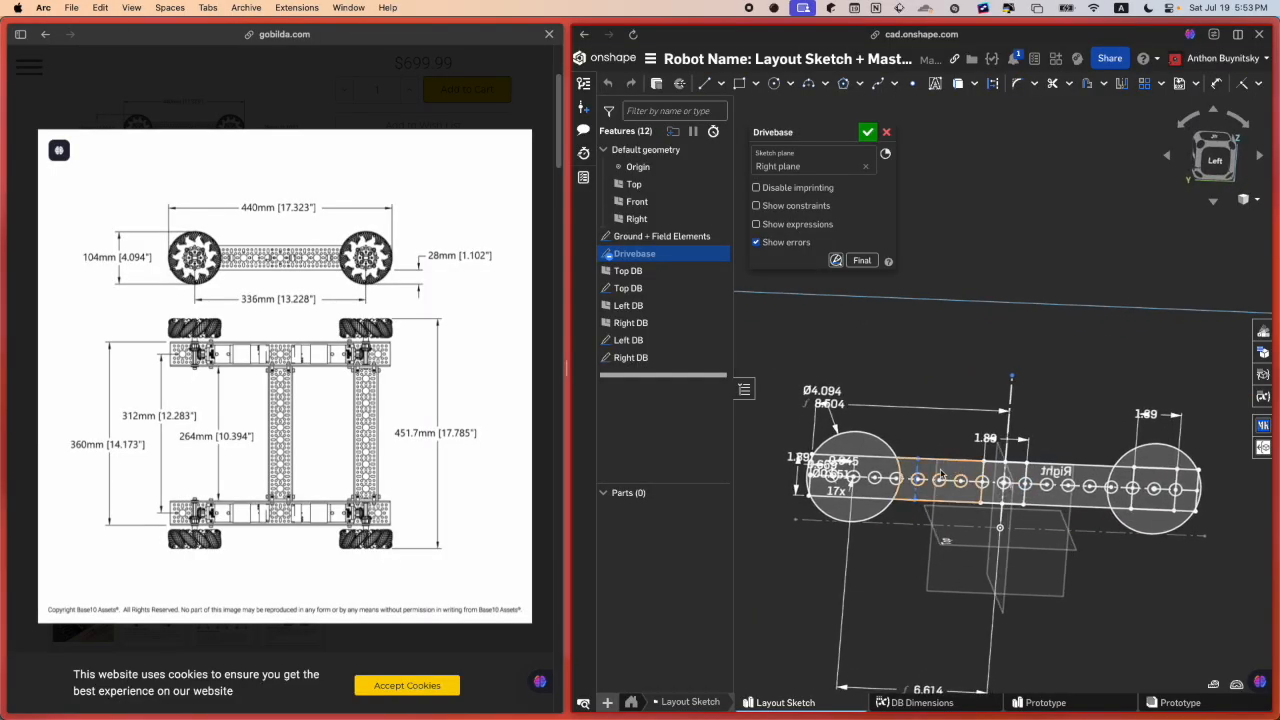
{"action": "double_click", "coordinate": [846, 416]}
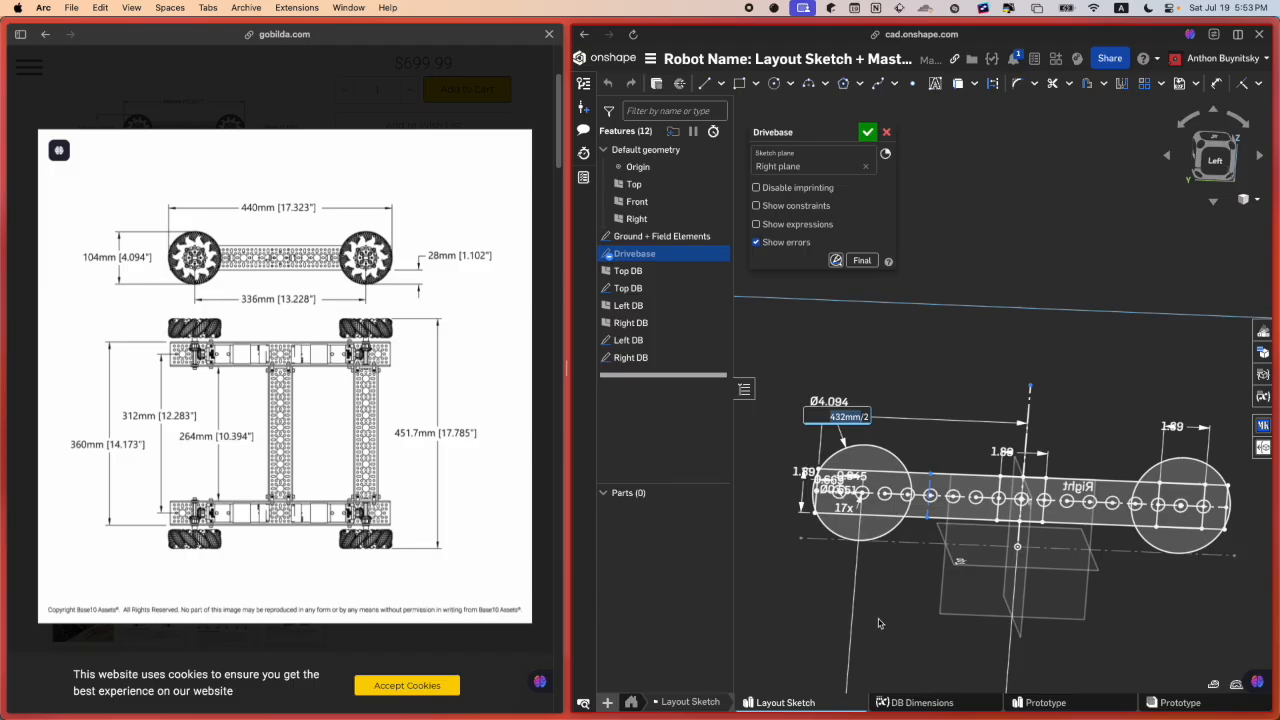
{"action": "left_click", "coordinate": [920, 701]}
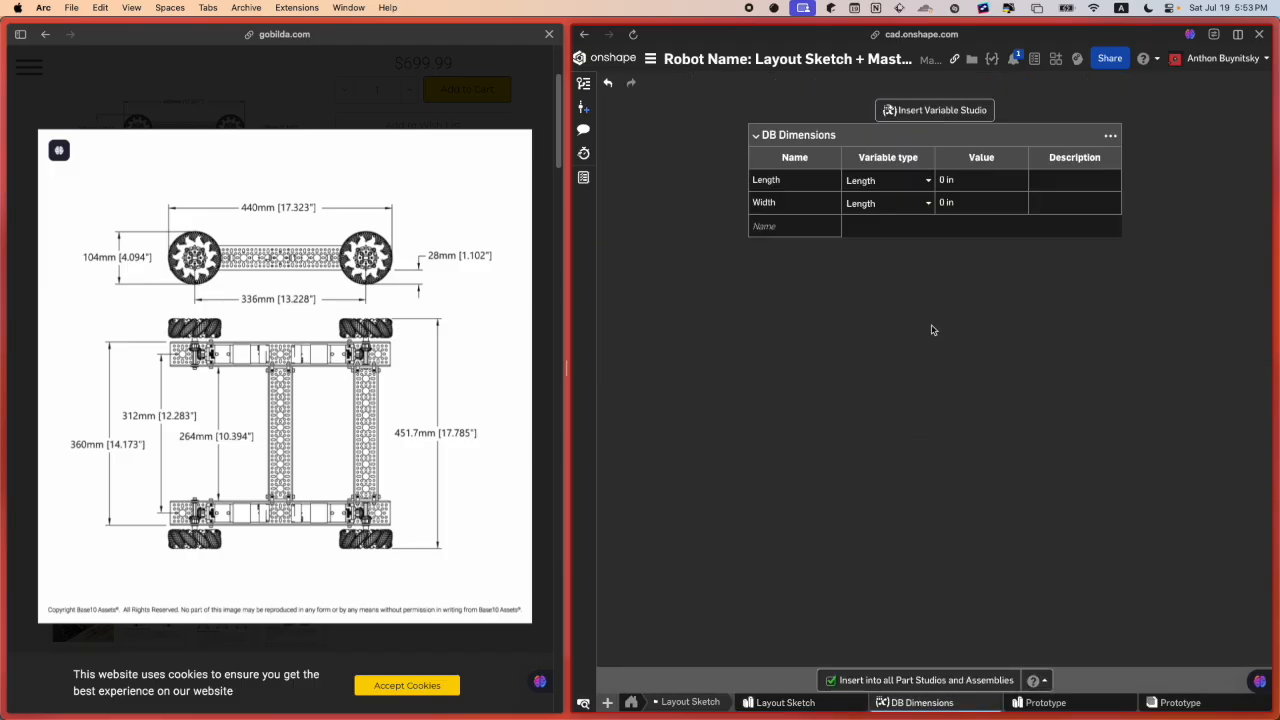
{"action": "left_click", "coordinate": [980, 182]}
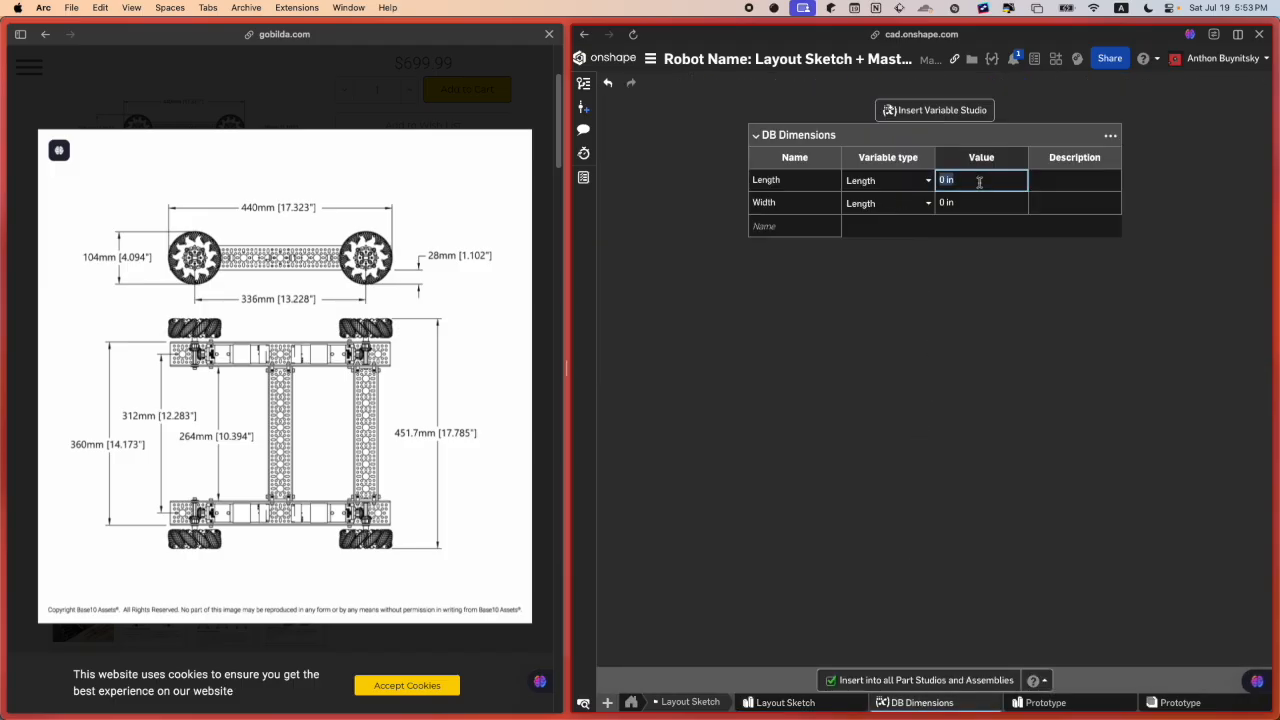
{"action": "type", "text": "432mm"}
{"action": "key", "text": "Return"}
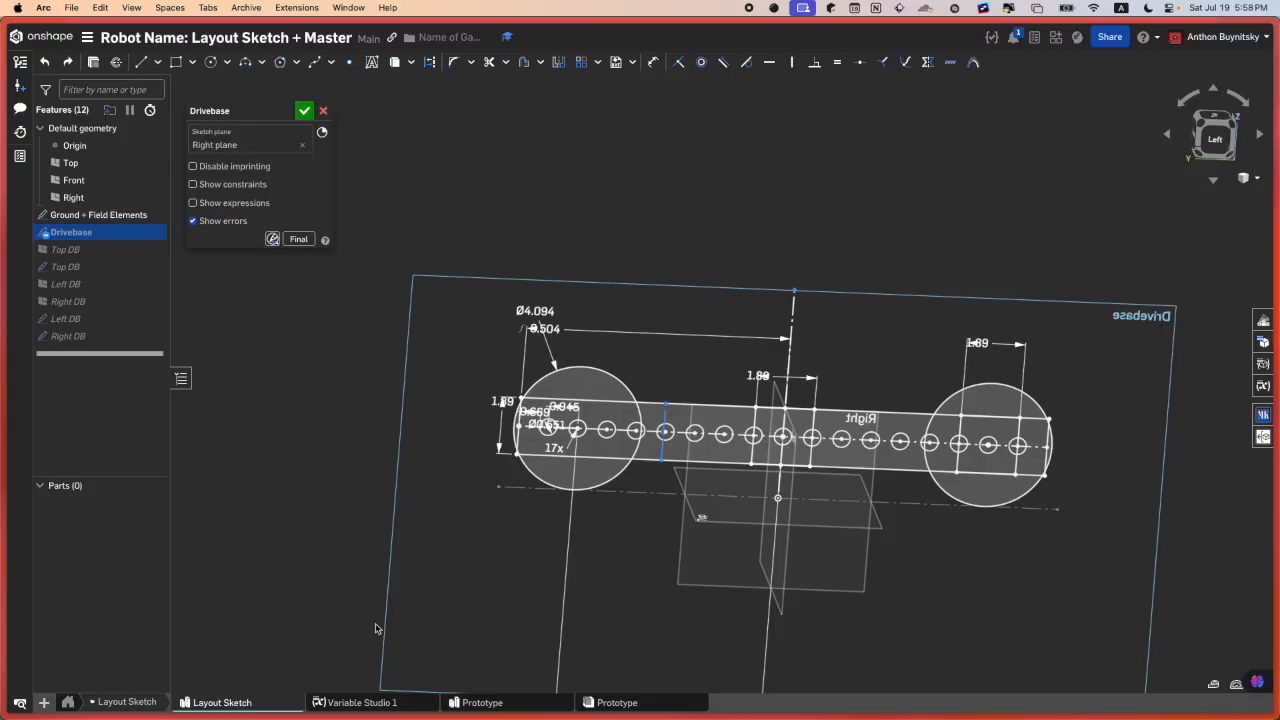
Step: Add a length-type variable named DBWidth below DBLength in Variable Studio 1
{"action": "left_click", "coordinate": [362, 704]}
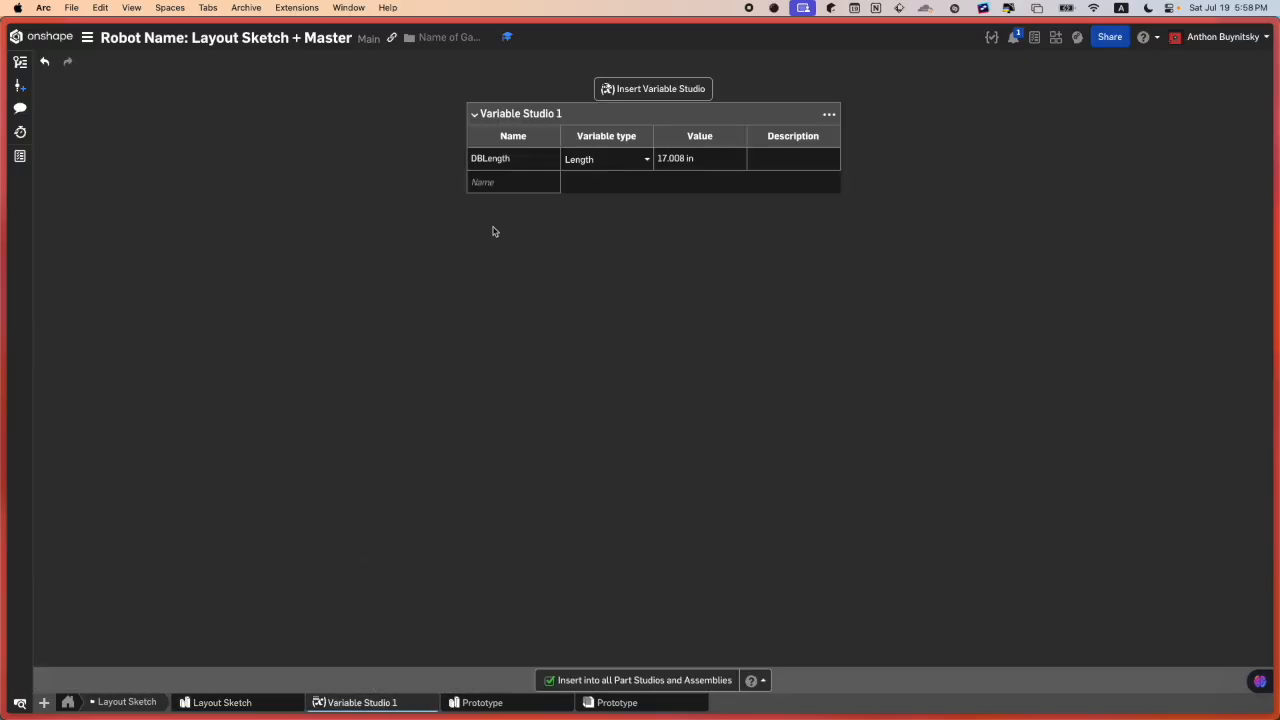
{"action": "left_click", "coordinate": [517, 183]}
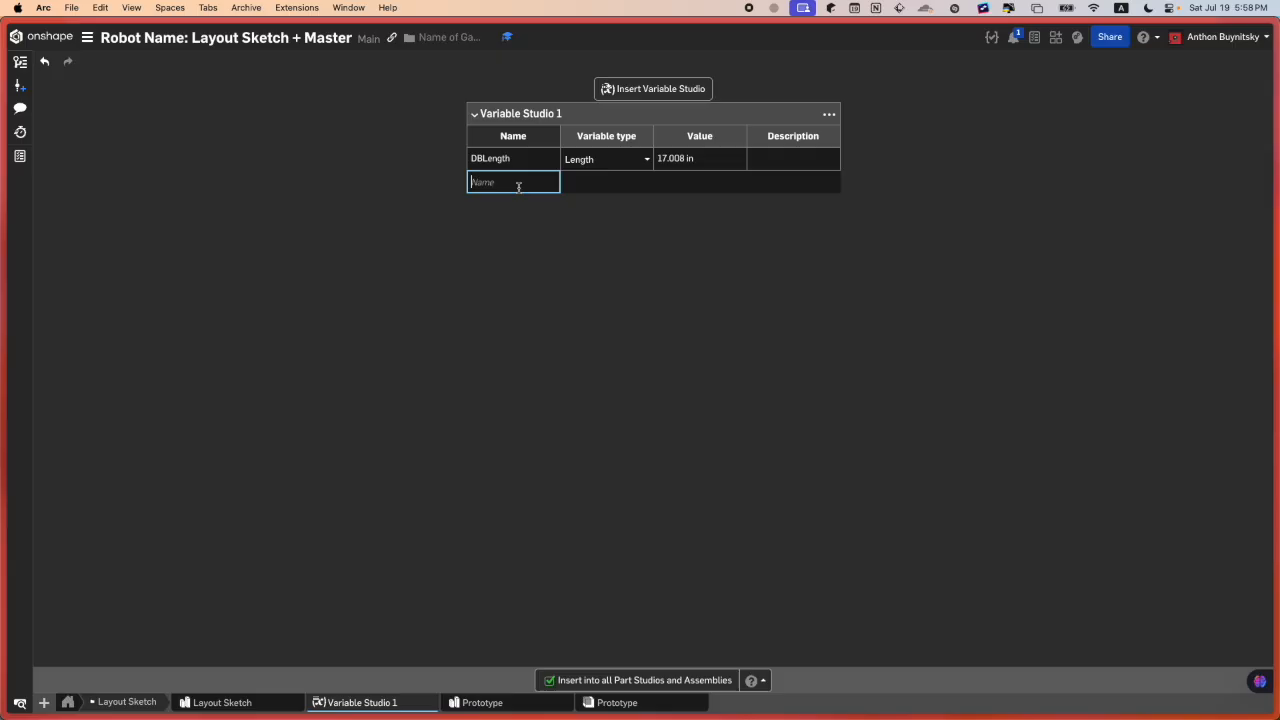
{"action": "type", "text": "DBWidth"}
{"action": "key", "text": "Return"}
{"action": "left_click", "coordinate": [698, 159]}
{"action": "left_click", "coordinate": [690, 271]}
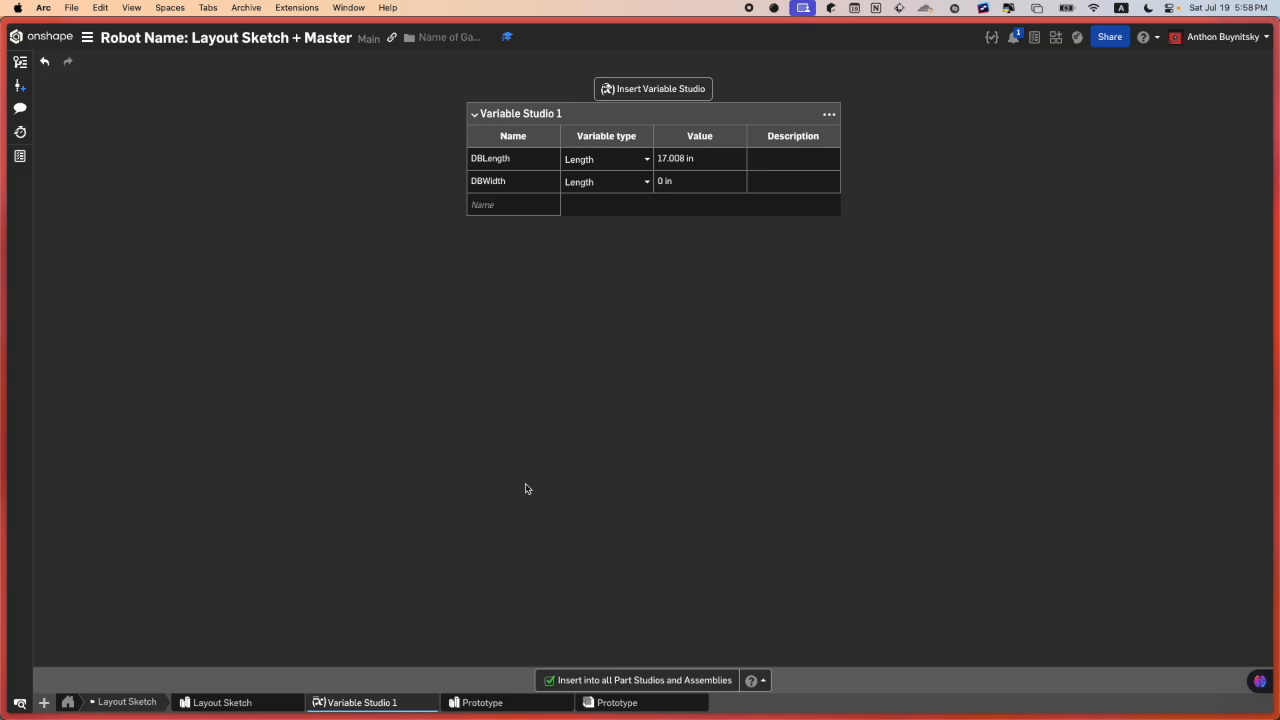
Step: Replace the 432mm/2 channel half-length dimension in the Drivebase sketch with half of the DBLength variable
{"action": "left_click", "coordinate": [289, 696]}
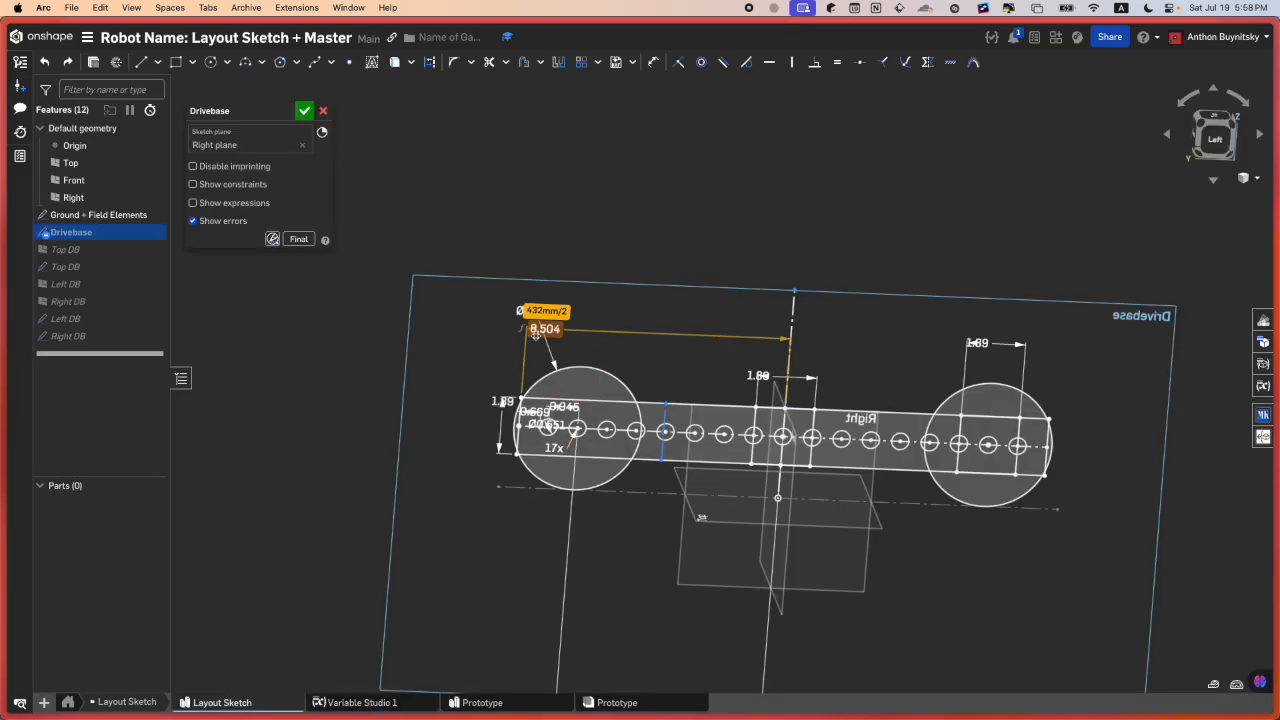
{"action": "double_click", "coordinate": [536, 333]}
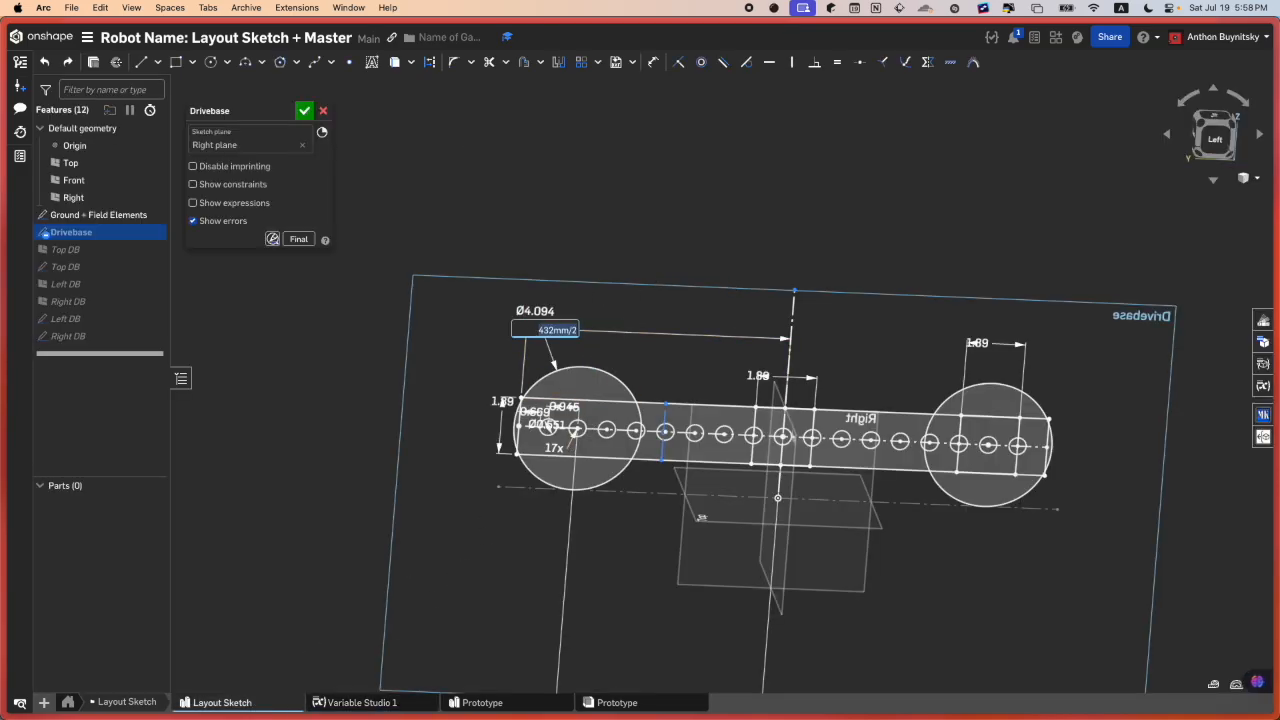
{"action": "type", "text": "DB"}
{"action": "key", "text": "Return"}
{"action": "key", "text": "Return"}
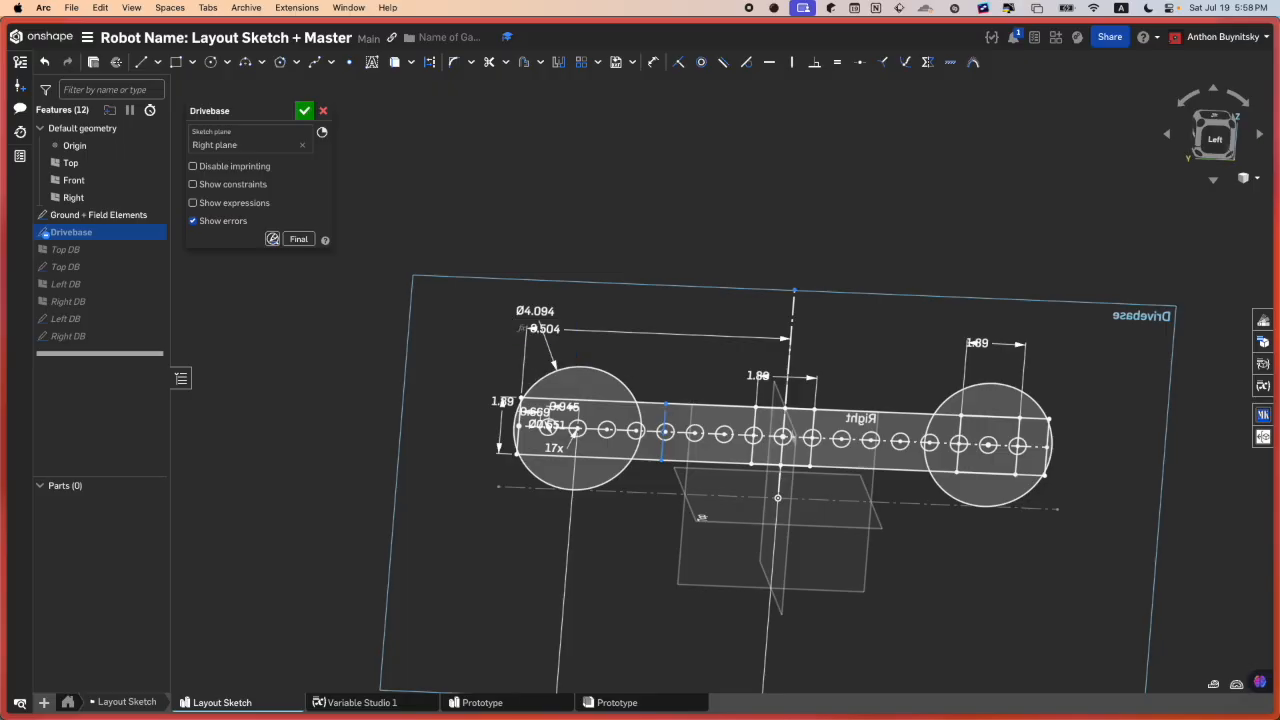
{"action": "right_click", "coordinate": [731, 284]}
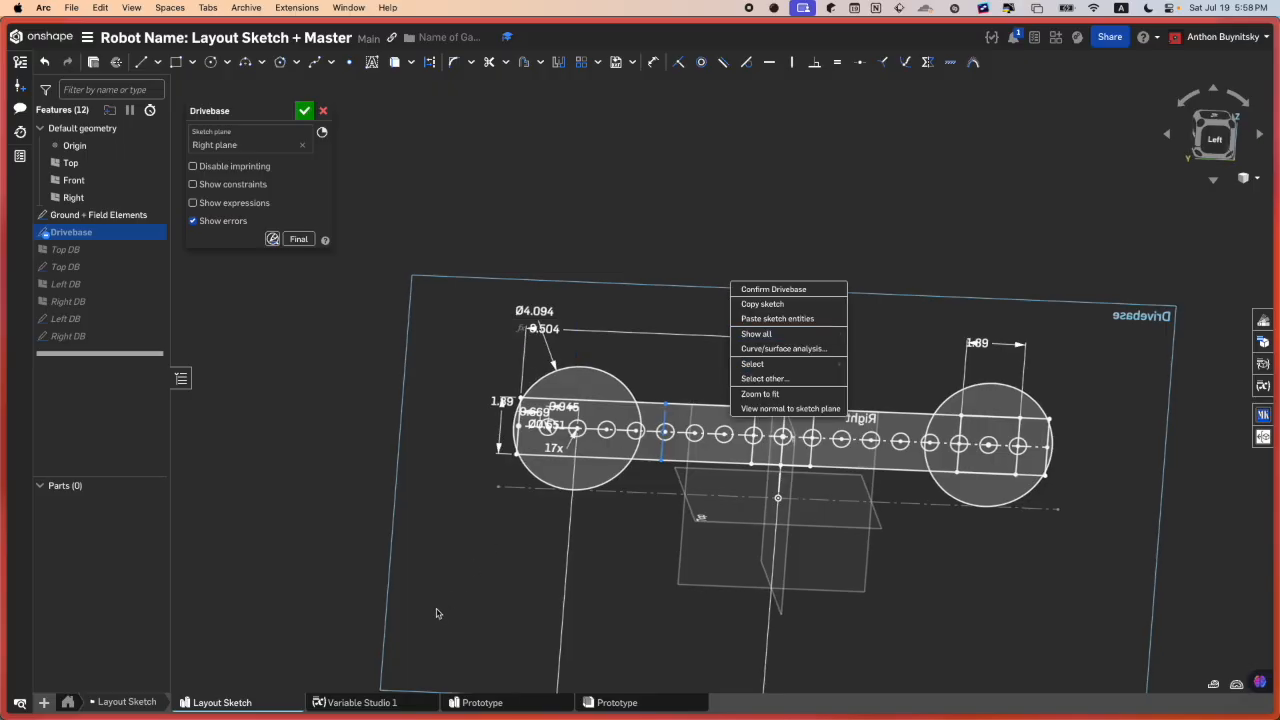
Step: Rename Variable Studio 1 as DB Vars and accept the Drivebase sketch edit
{"action": "right_click", "coordinate": [393, 706]}
{"action": "left_click", "coordinate": [360, 609]}
{"action": "type", "text": "D"}
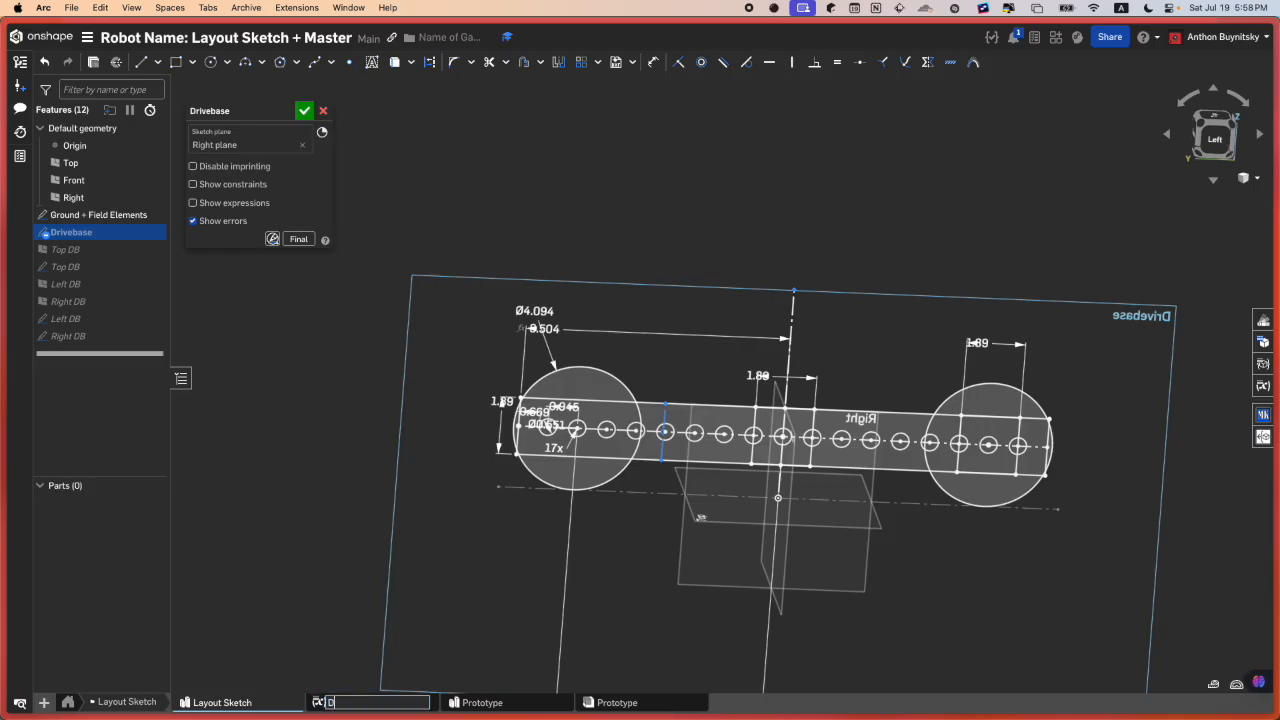
{"action": "type", "text": "B Vars"}
{"action": "key", "text": "Return"}
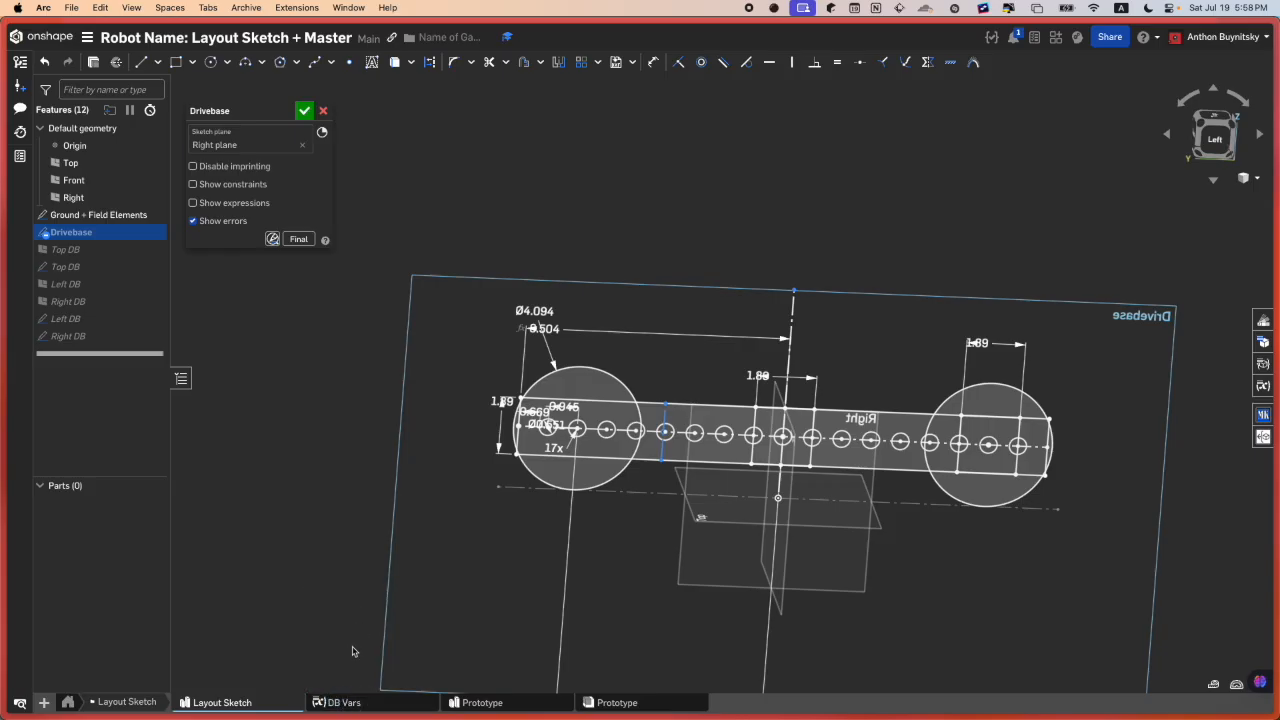
{"action": "left_click", "coordinate": [304, 110]}
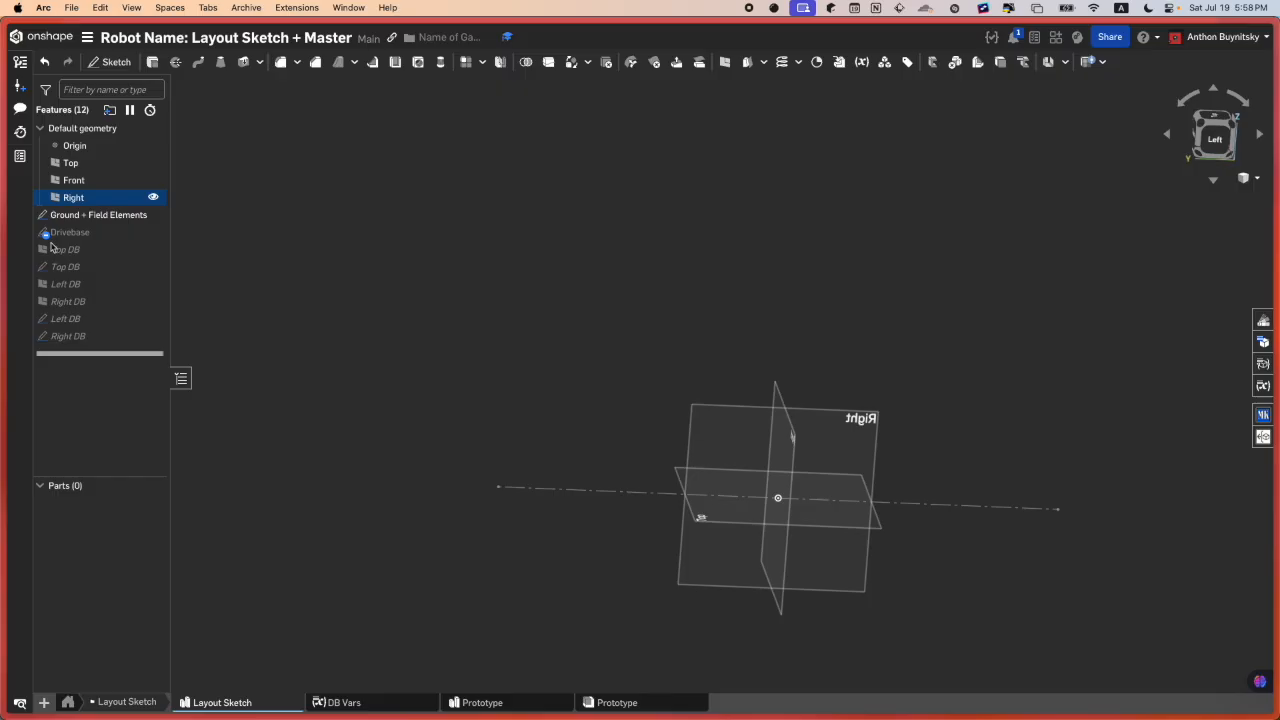
Step: Look up the inner spacing between the U-channels in the Top DB sketch and set DBWidth to 264 mm in DB Vars
{"action": "double_click", "coordinate": [65, 266]}
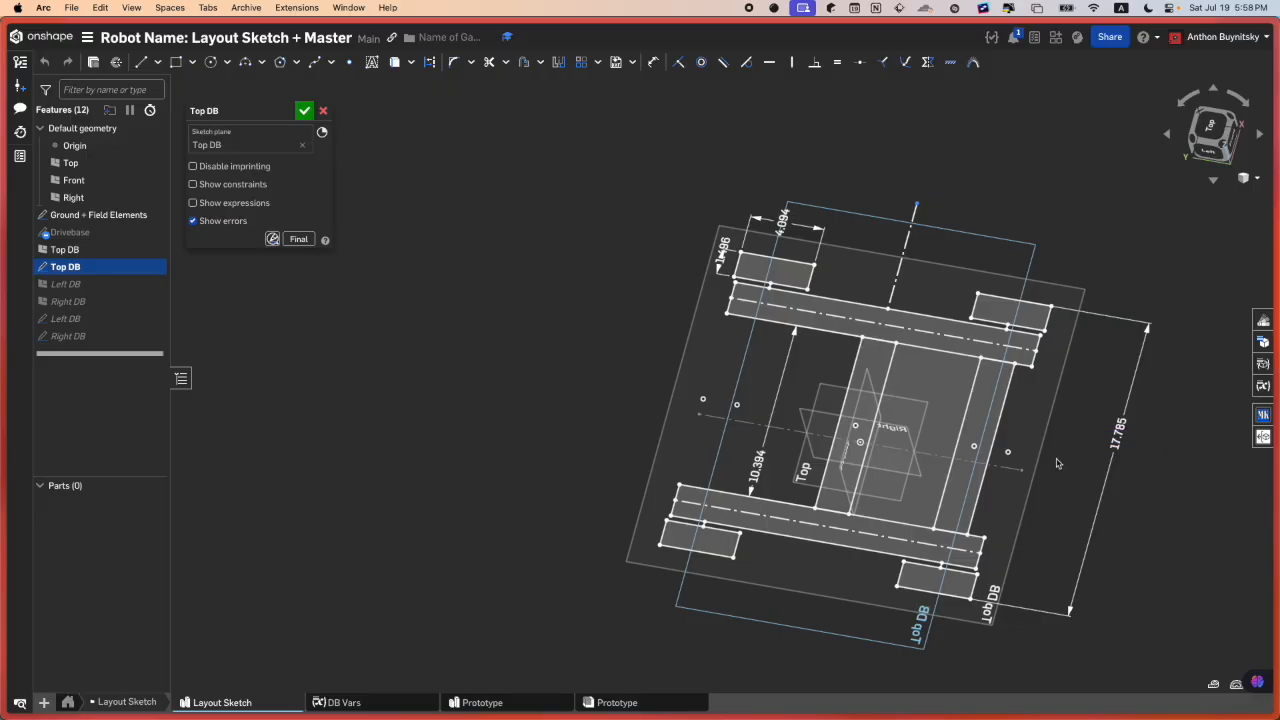
{"action": "double_click", "coordinate": [757, 465]}
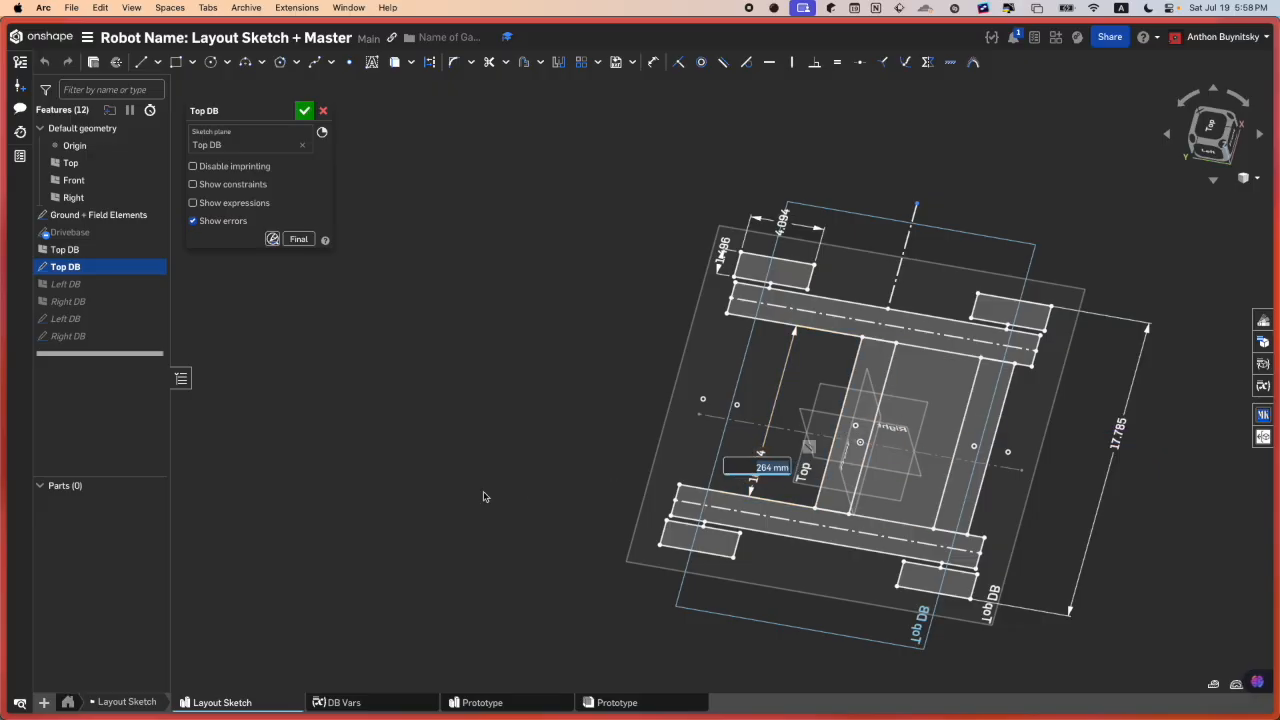
{"action": "left_click", "coordinate": [416, 700]}
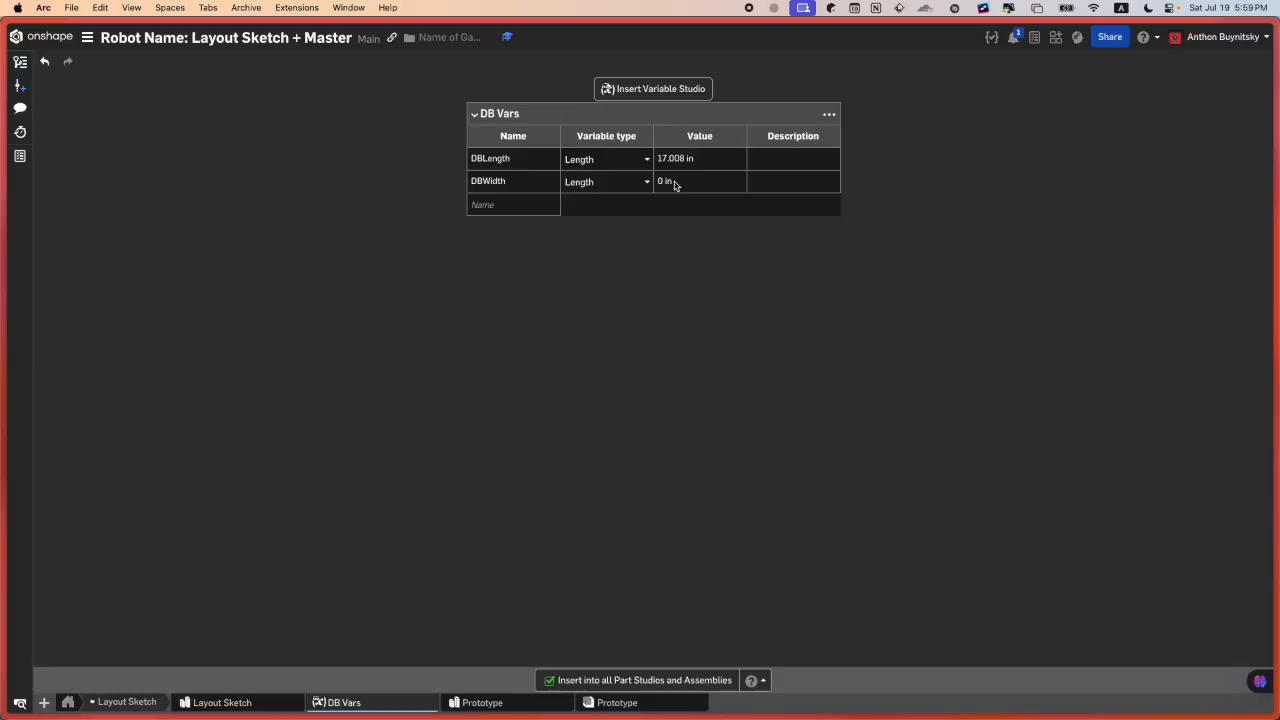
{"action": "left_click", "coordinate": [675, 183]}
{"action": "type", "text": "264 mm"}
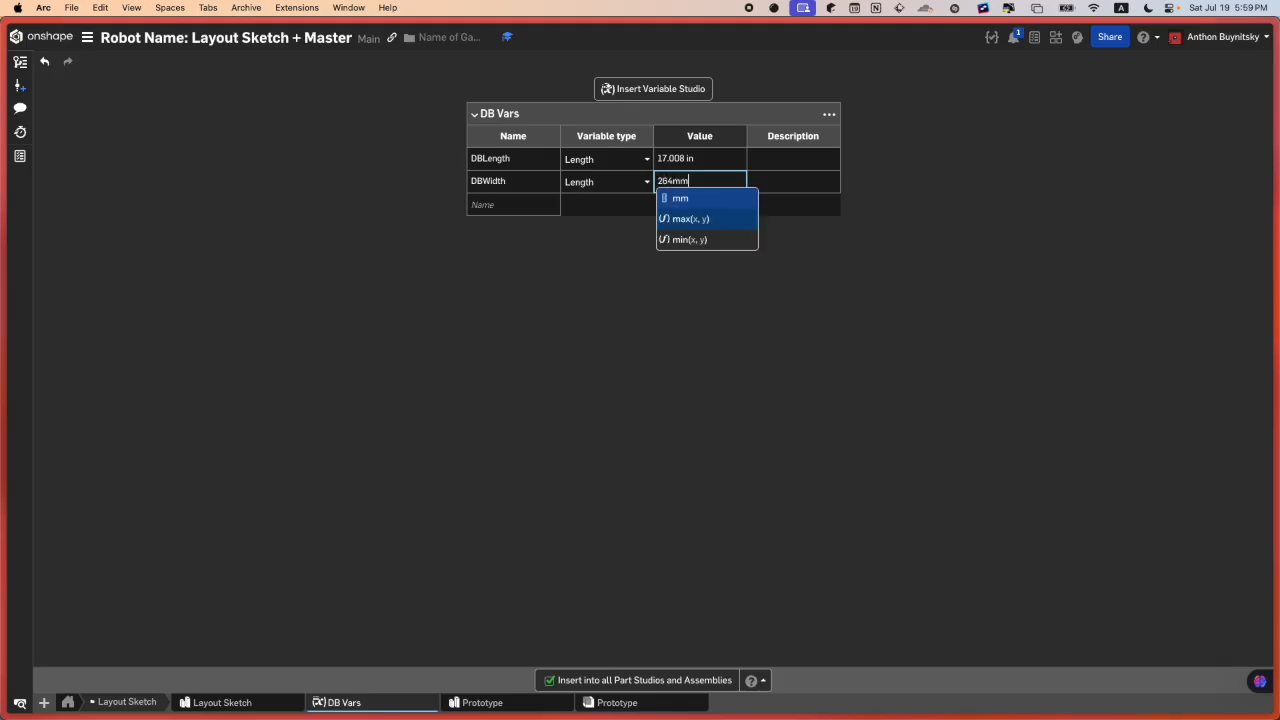
{"action": "key", "text": "Return"}
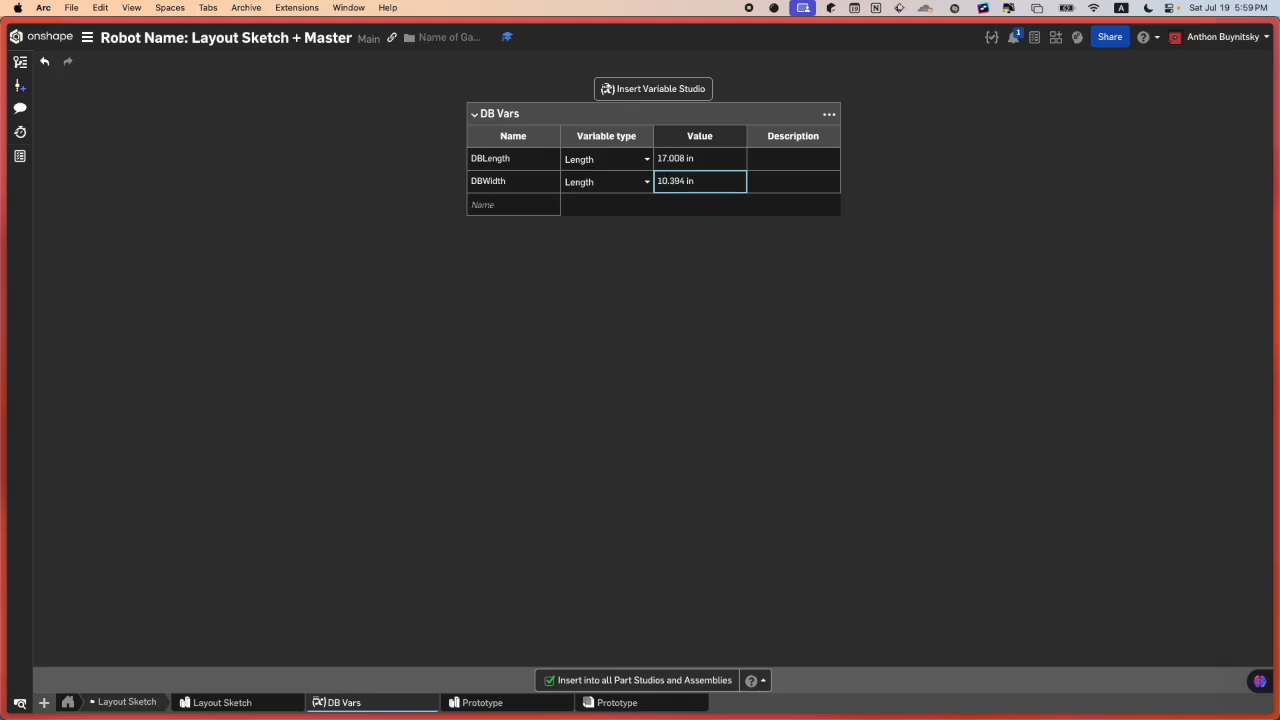
Step: Drive the inner U-channel spacing dimension in the Top DB sketch with the DBWidth variable, and return to the DB Vars table
{"action": "left_click", "coordinate": [214, 702]}
{"action": "double_click", "coordinate": [755, 466]}
{"action": "type", "text": "D"}
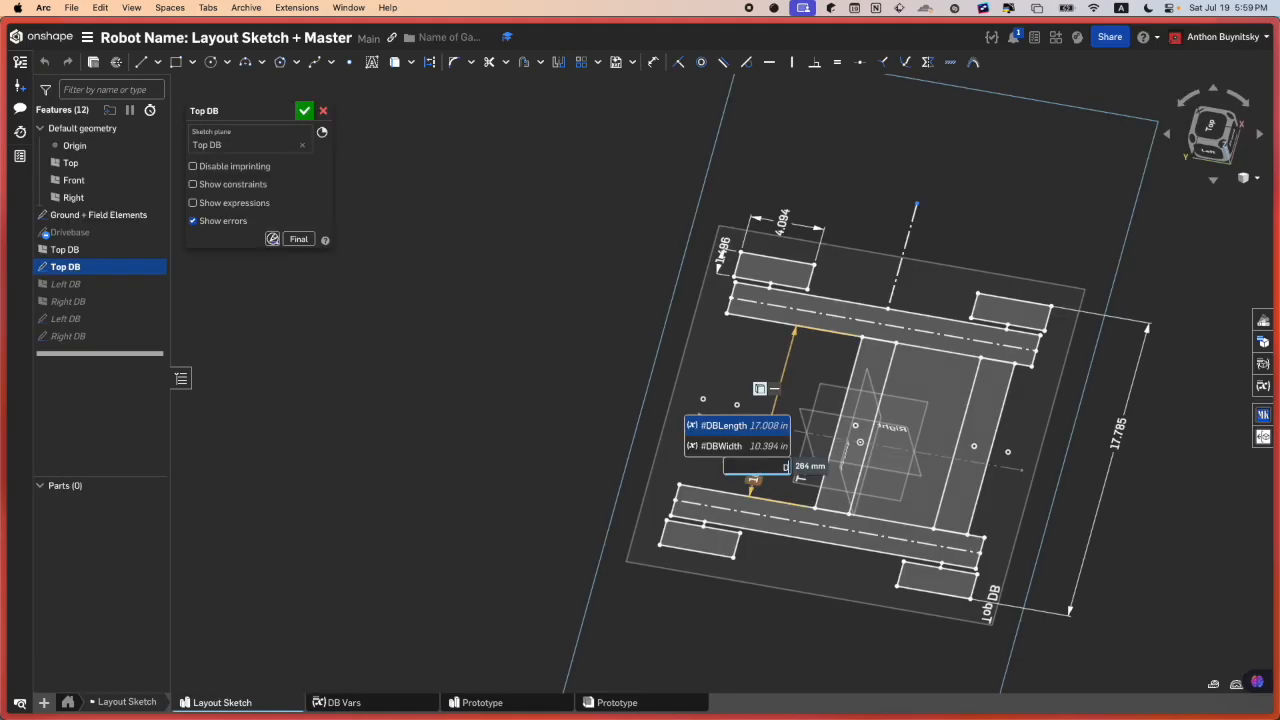
{"action": "type", "text": "BW"}
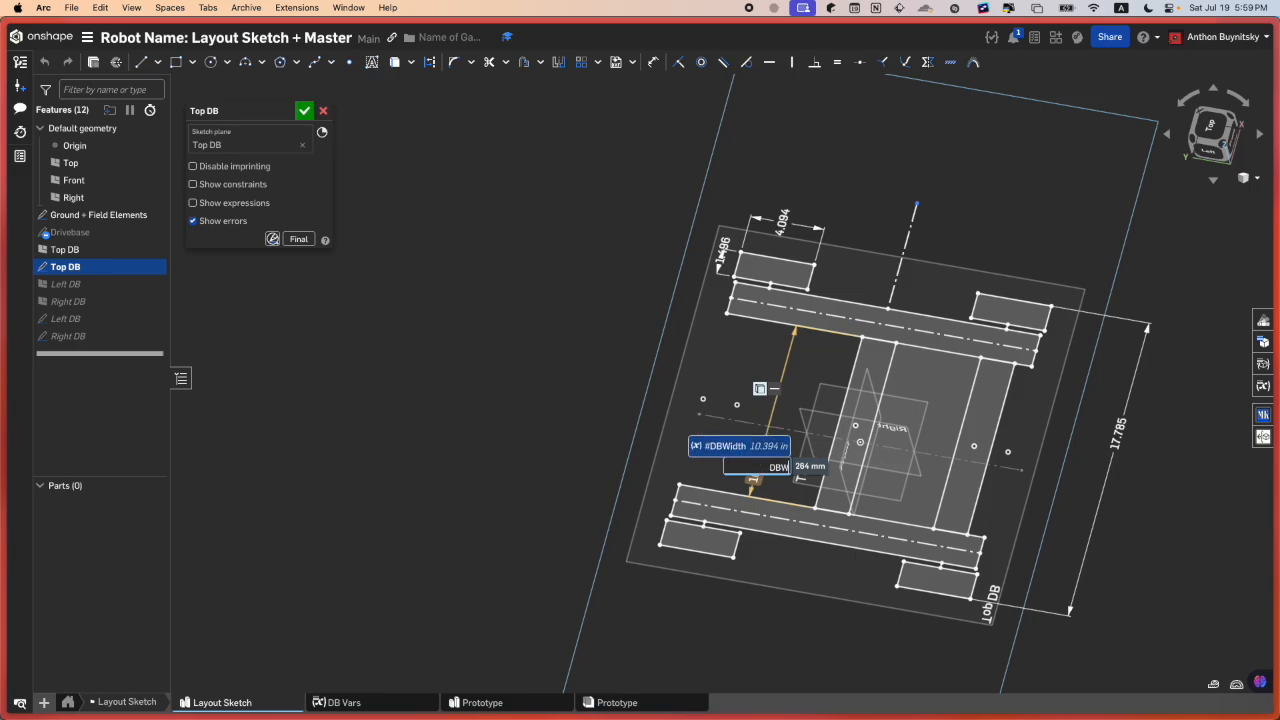
{"action": "key", "text": "Return"}
{"action": "key", "text": "Return"}
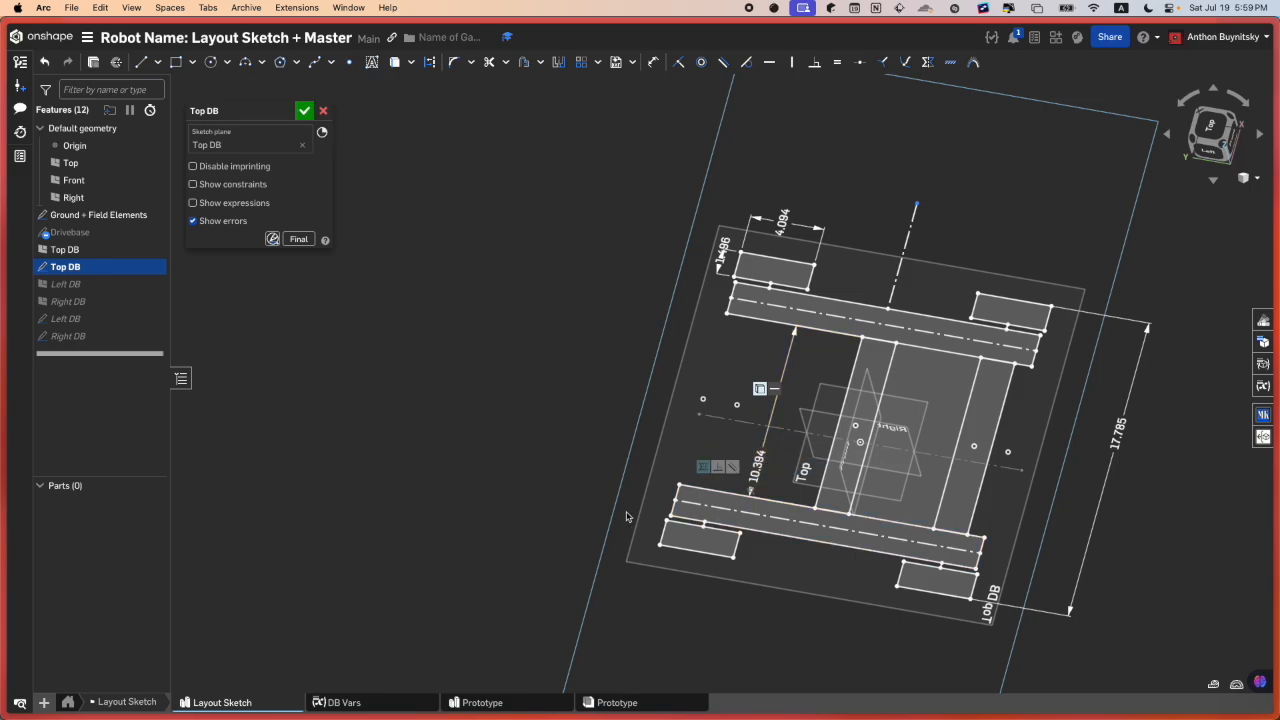
{"action": "left_click", "coordinate": [390, 704]}
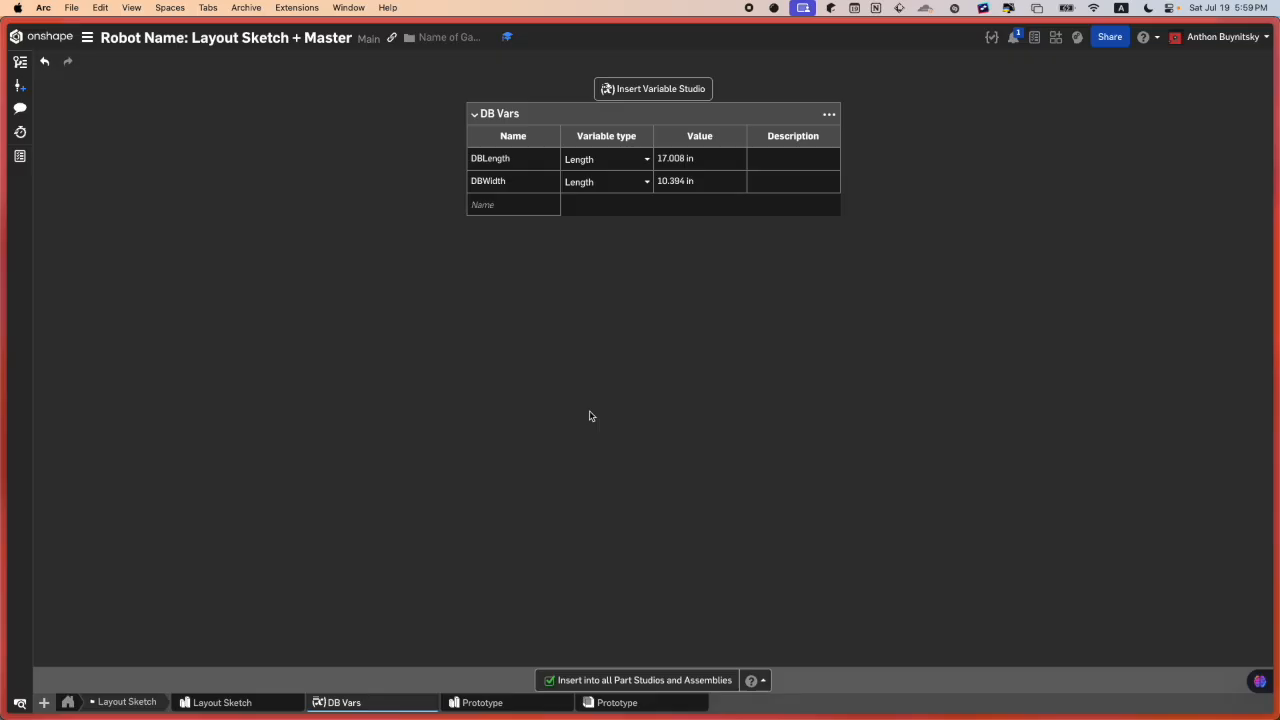
Step: Inspect the millimetre values entered for DBWidth and DBLength in the DB Vars table
{"action": "double_click", "coordinate": [697, 181]}
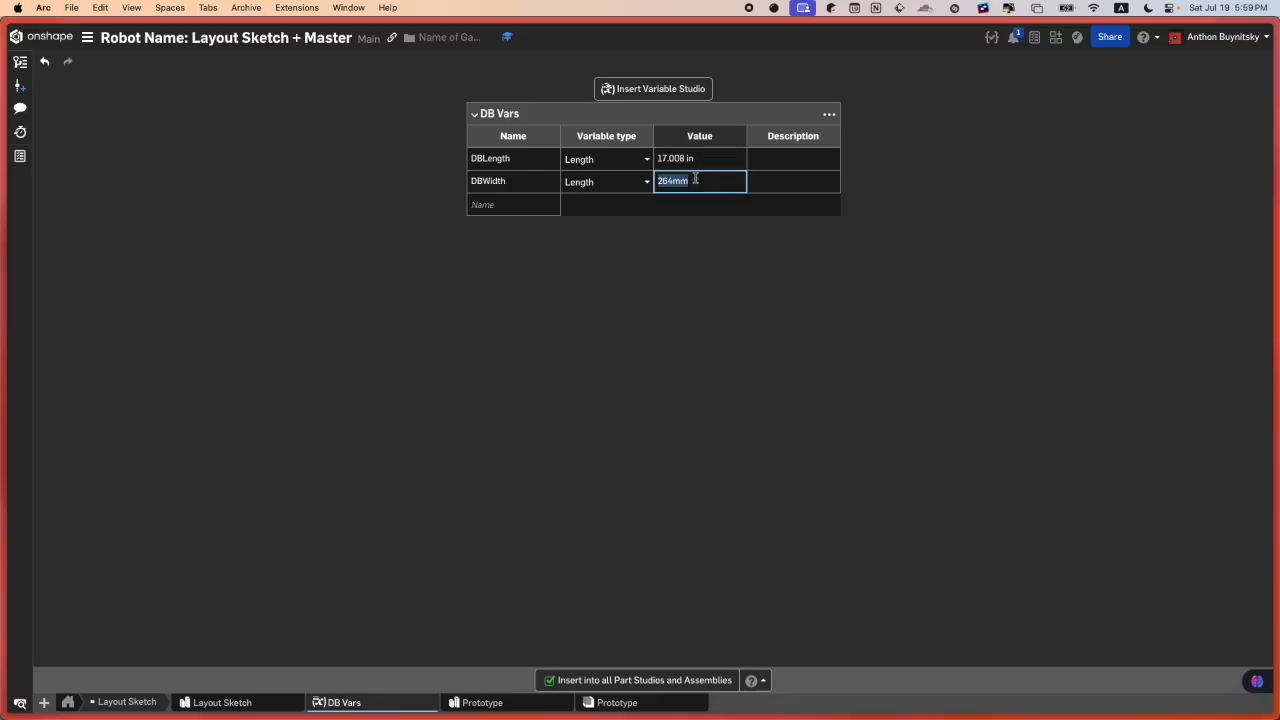
{"action": "left_click", "coordinate": [690, 284]}
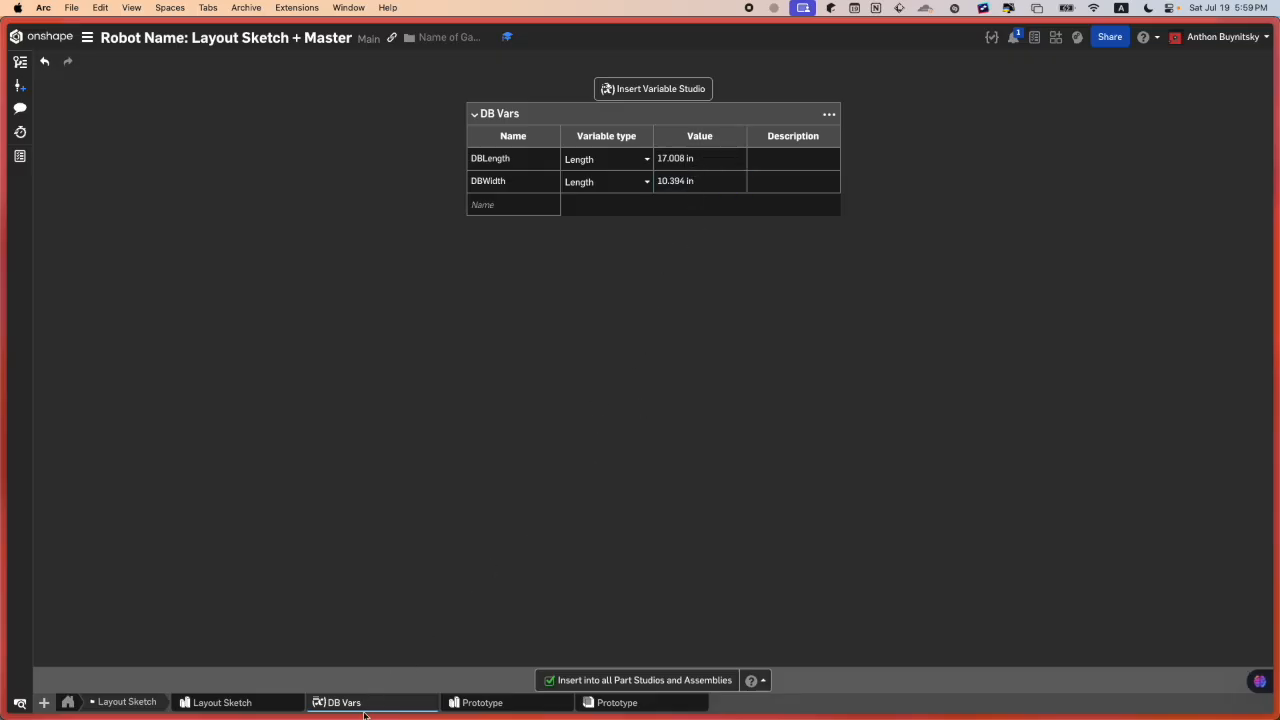
{"action": "double_click", "coordinate": [700, 163]}
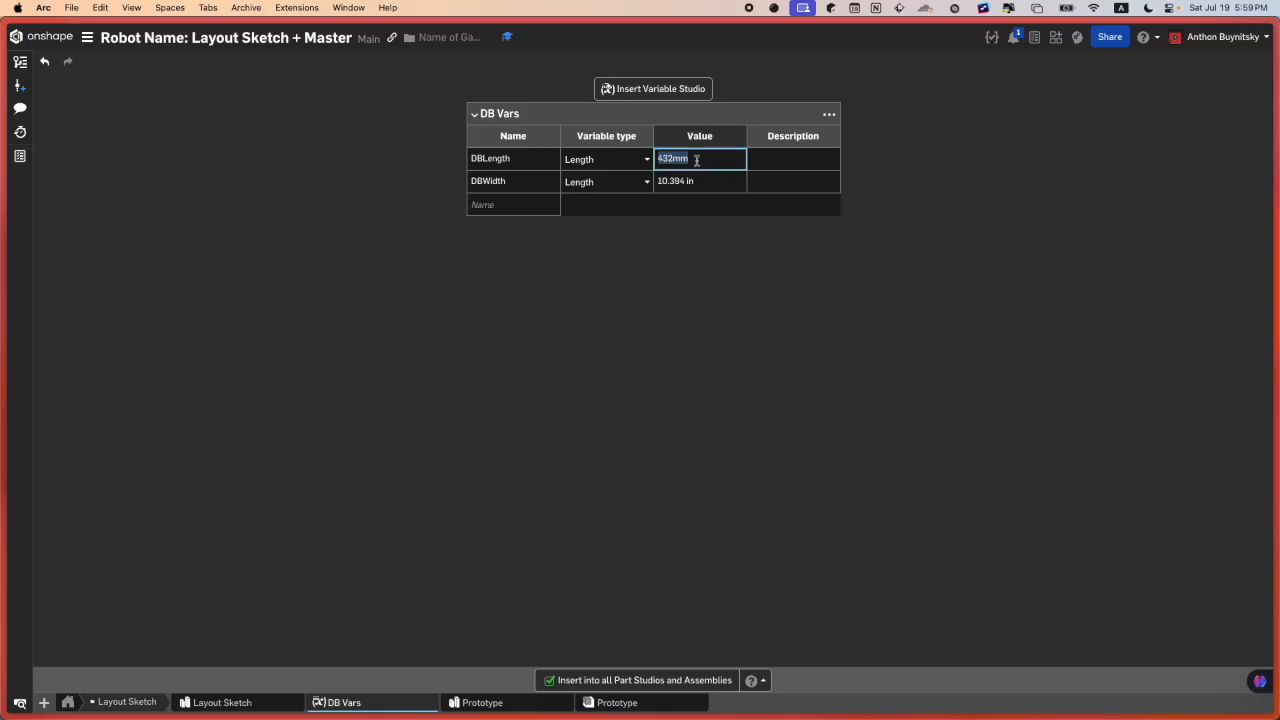
{"action": "left_click", "coordinate": [709, 330]}
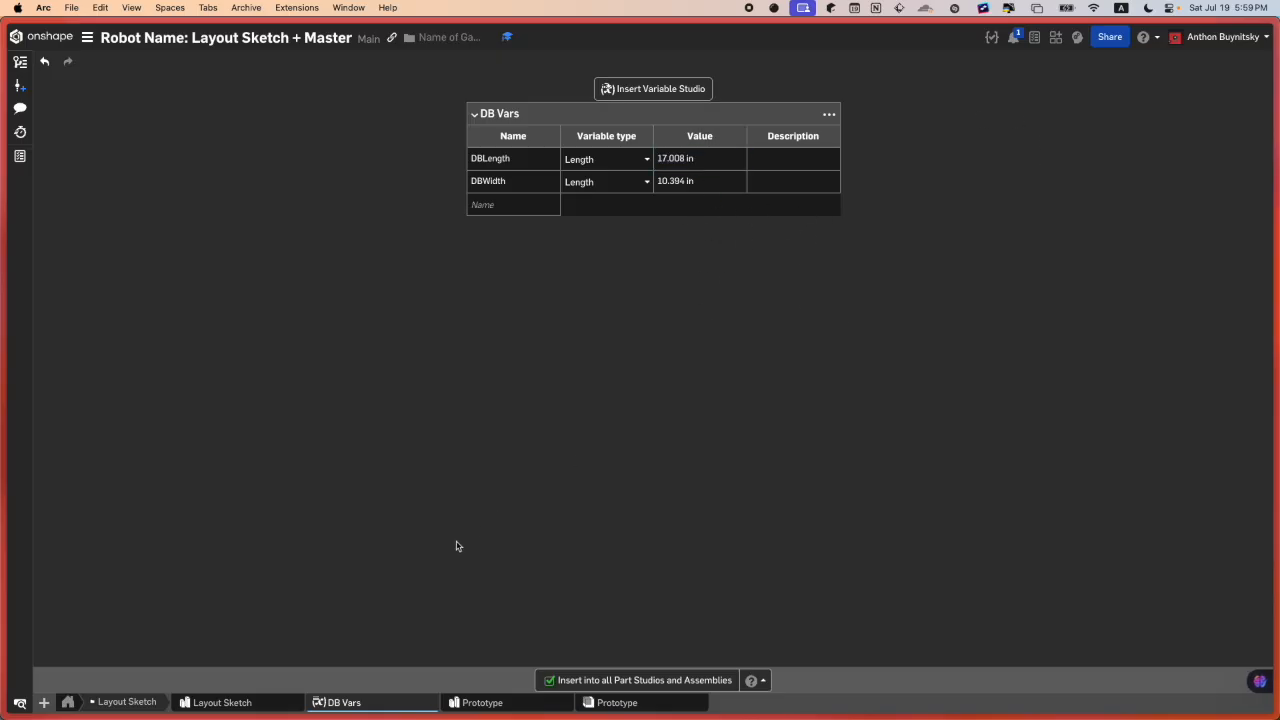
Step: Accept the Top DB sketch edit in Layout Sketch and create a document version named "V3: Drivebase attempt 2"
{"action": "left_click", "coordinate": [216, 702]}
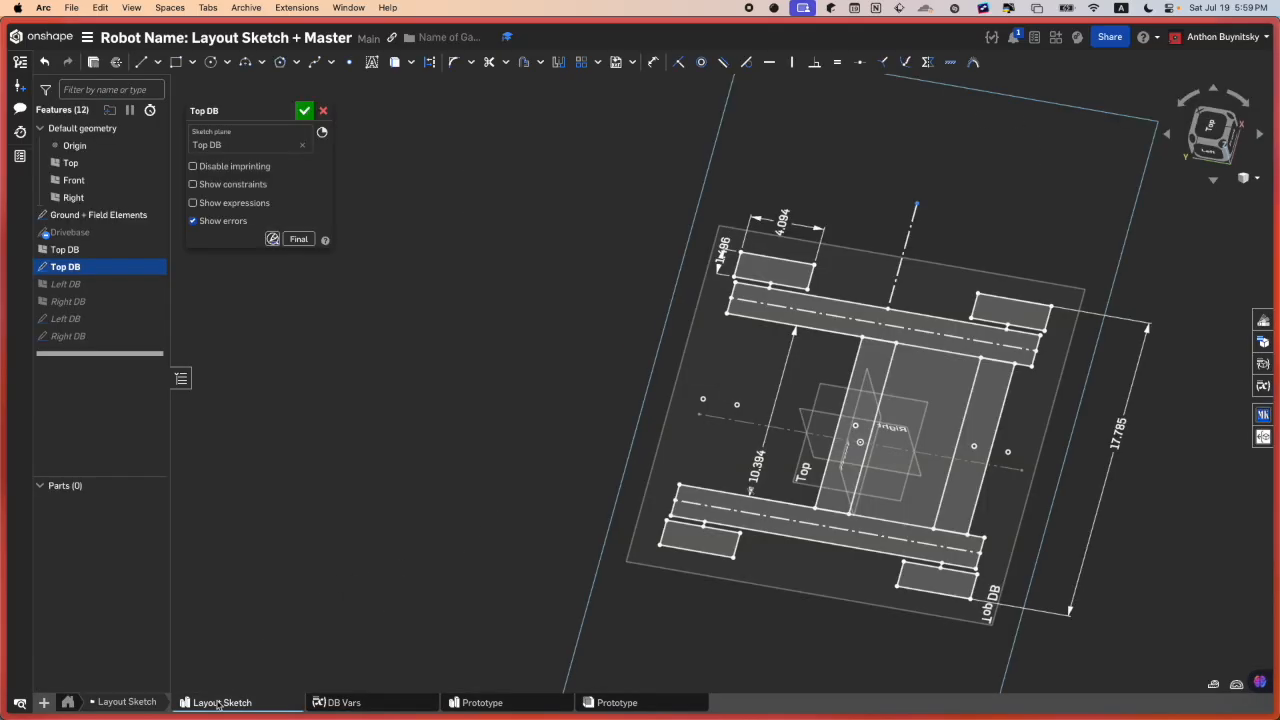
{"action": "left_click", "coordinate": [304, 110]}
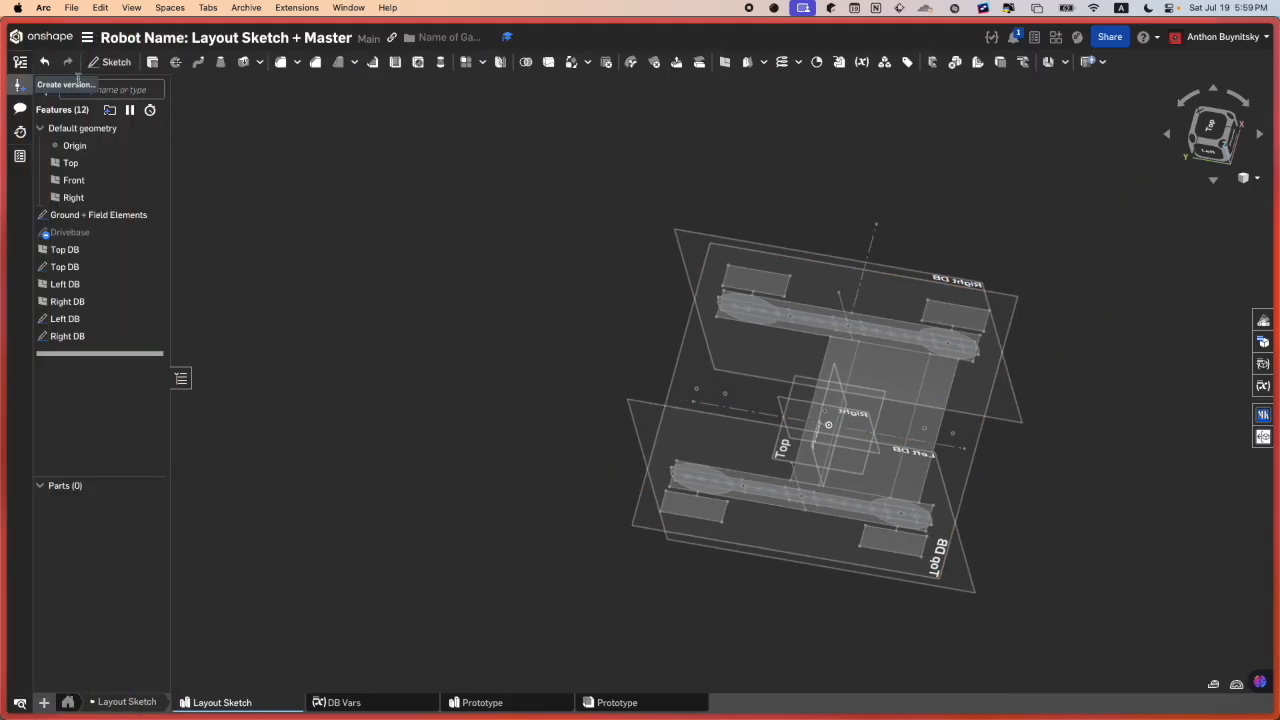
{"action": "left_click", "coordinate": [20, 86]}
{"action": "left_click", "coordinate": [407, 90]}
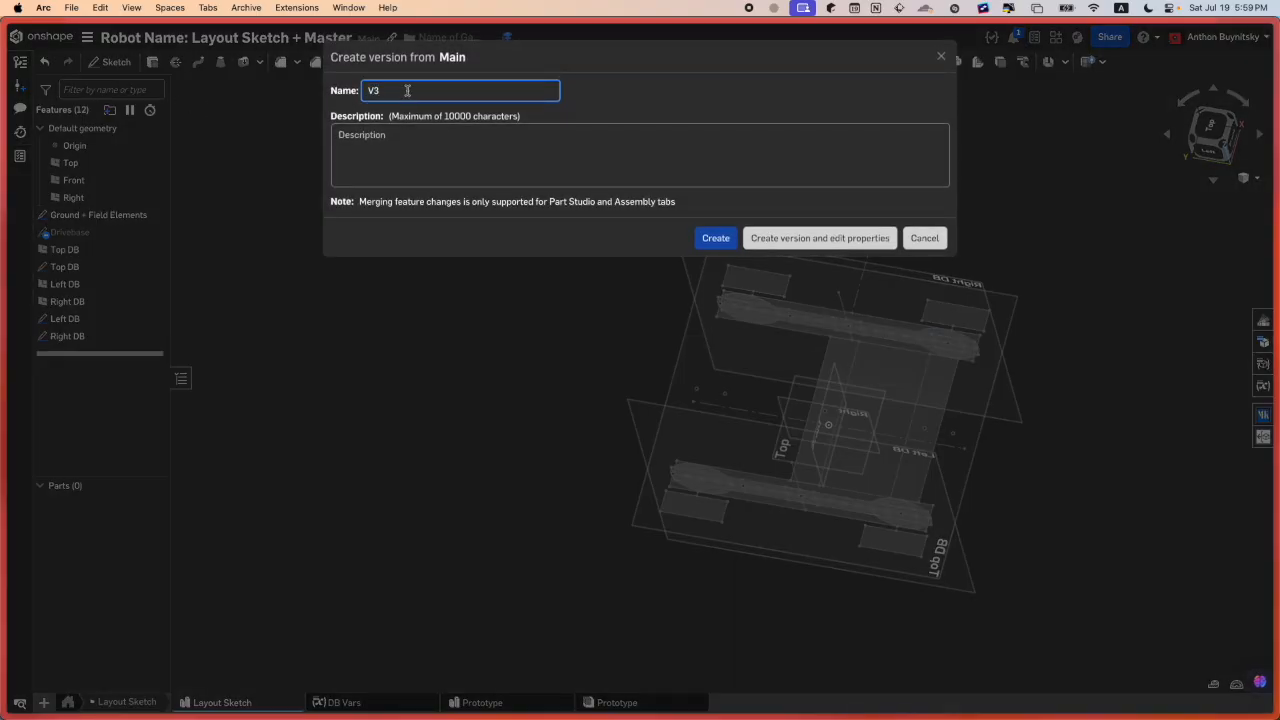
{"action": "type", "text": ": F"}
{"action": "key", "text": "BackSpace"}
{"action": "type", "text": "Drivebase attempt 2"}
{"action": "key", "text": "Return"}
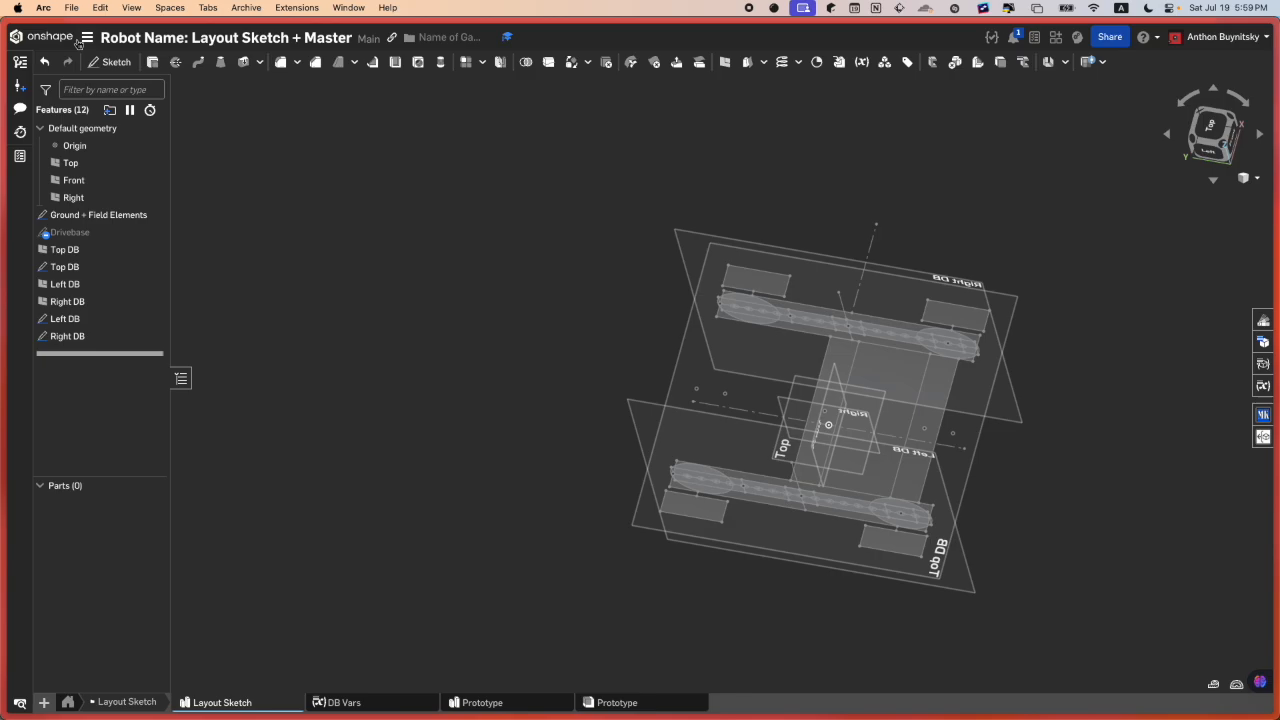
Step: Open the Robot Name: DB document and delete Part 1 and the Drivebase sketch instance from Drivebase Assembly
{"action": "left_click", "coordinate": [76, 40]}
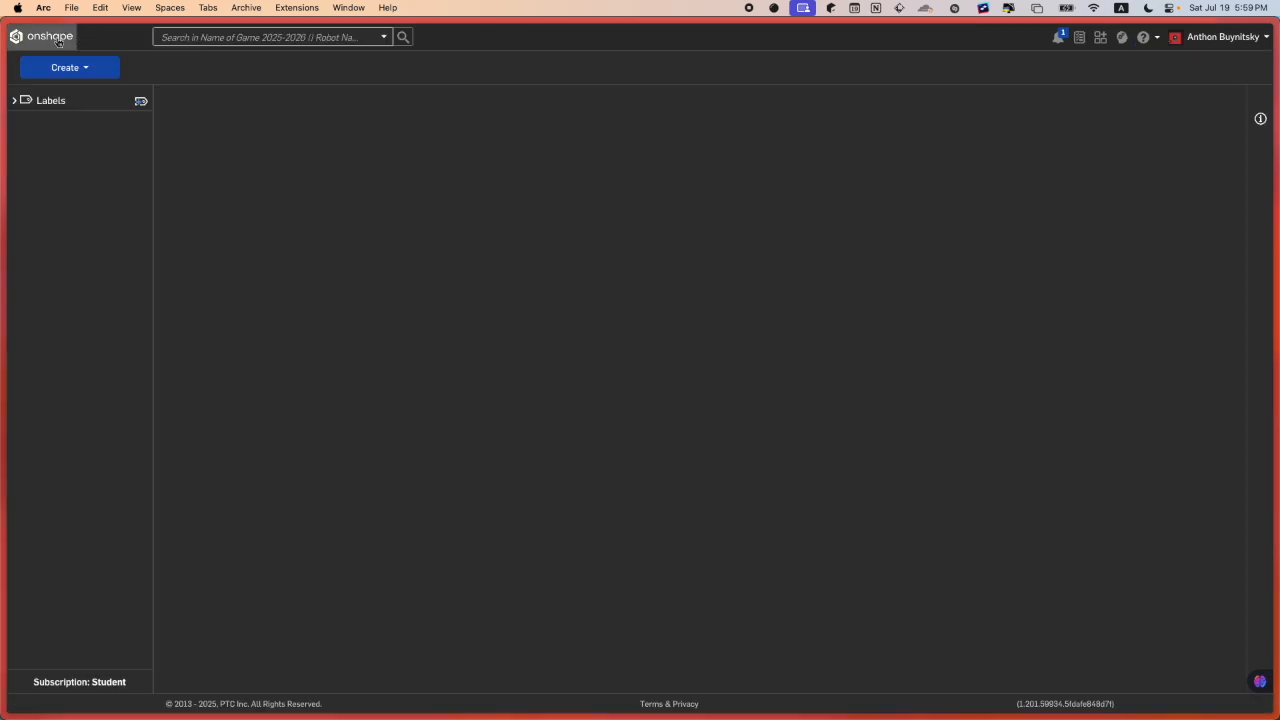
{"action": "left_click", "coordinate": [262, 241]}
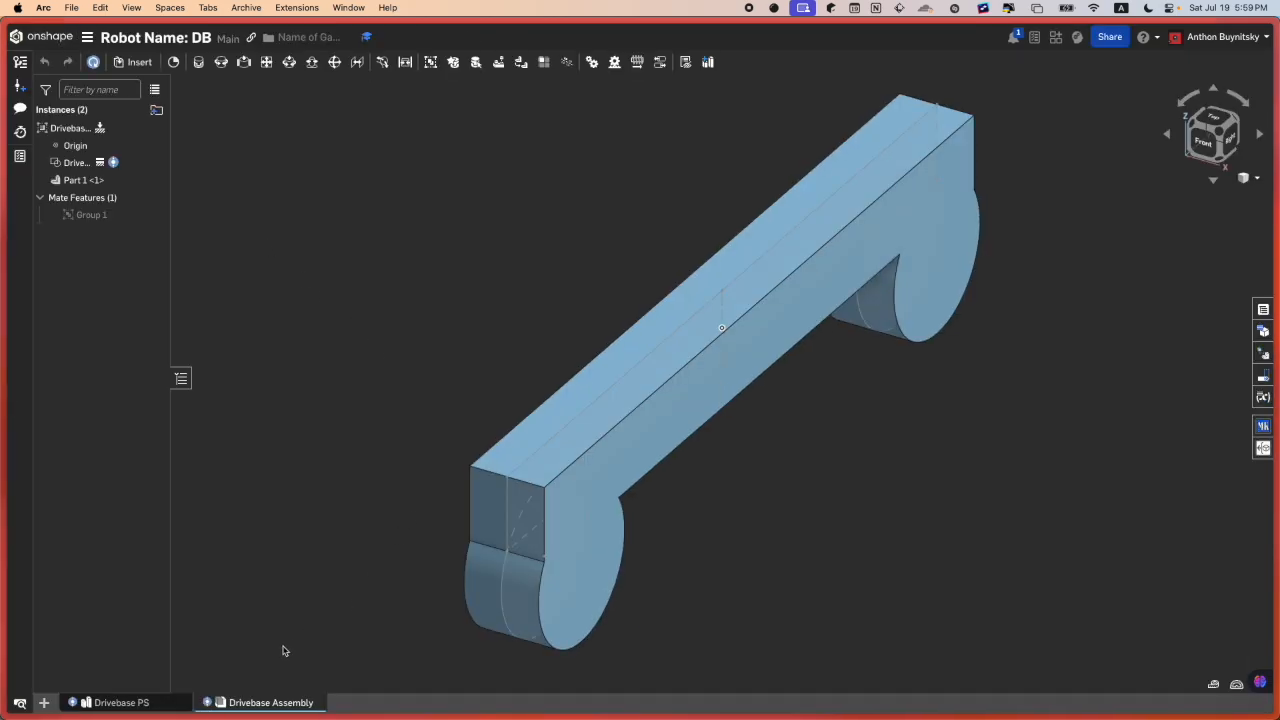
{"action": "left_click", "coordinate": [546, 510]}
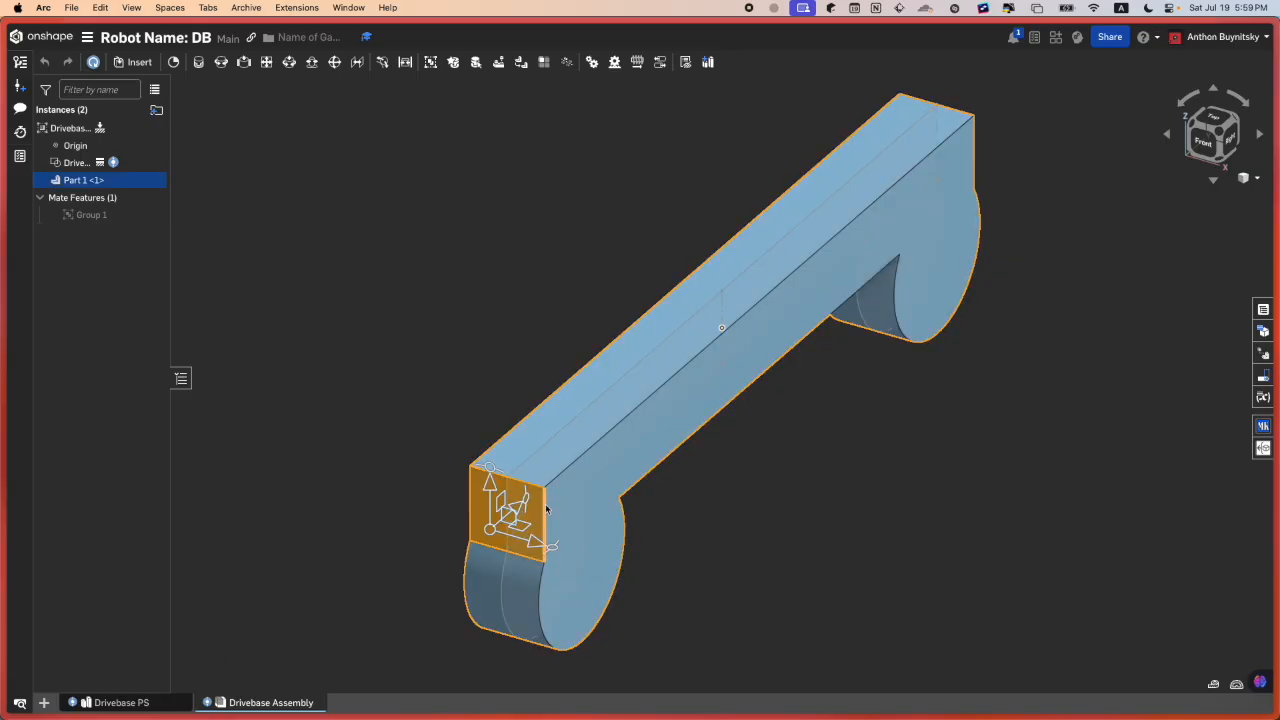
{"action": "key", "text": "Delete"}
{"action": "left_click", "coordinate": [75, 162]}
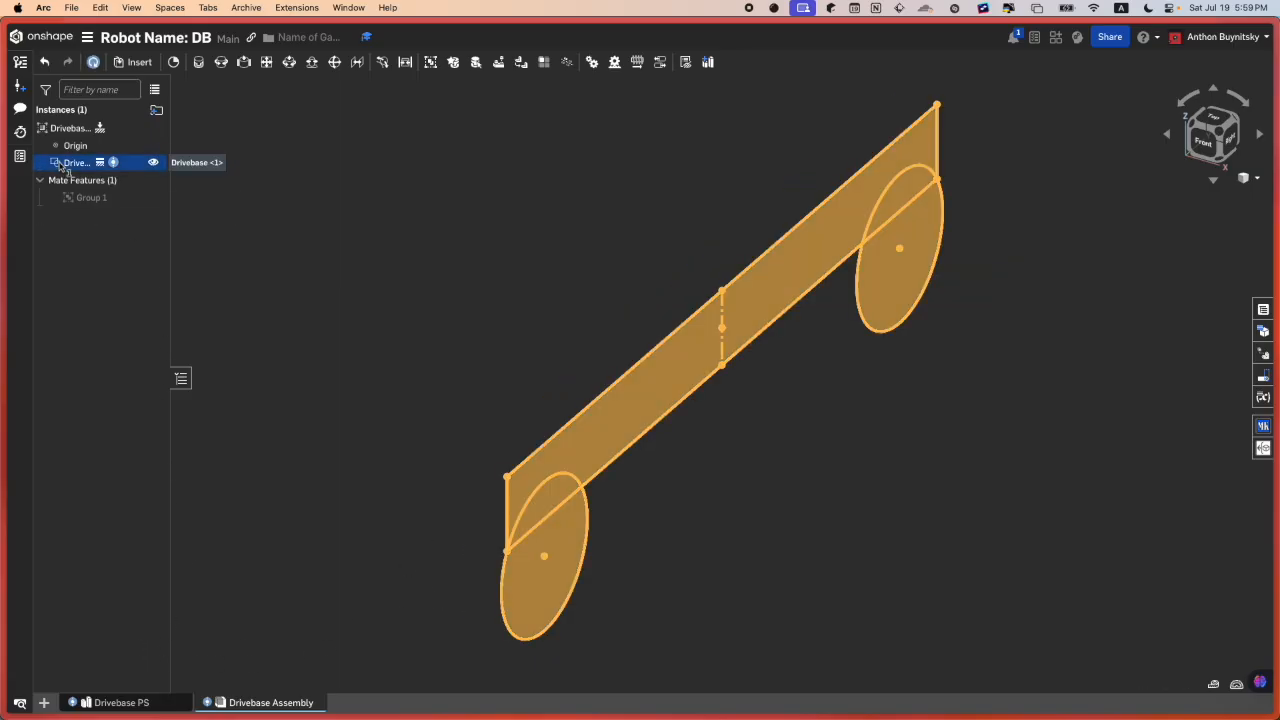
{"action": "key", "text": "Delete"}
Step: Delete the Extrude 1 feature from the Drivebase PS part studio
{"action": "left_click", "coordinate": [133, 705]}
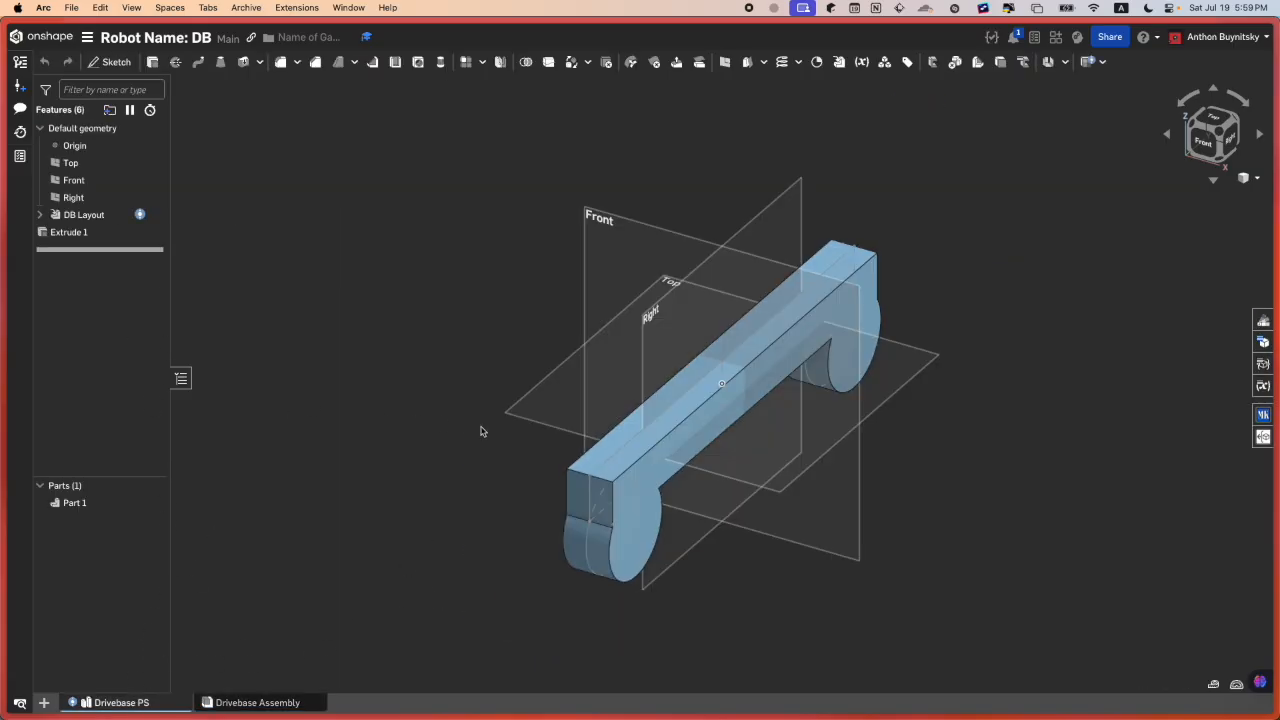
{"action": "left_click", "coordinate": [67, 230]}
{"action": "key", "text": "Delete"}
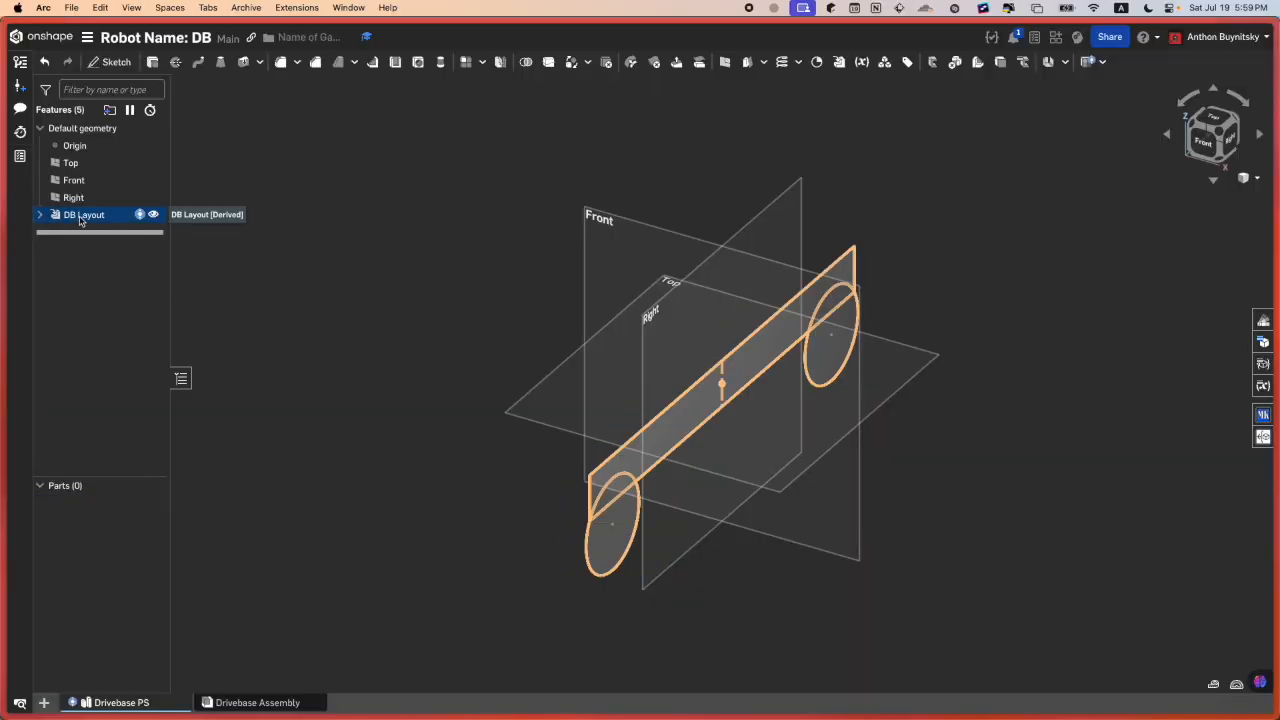
Step: Update the DB Layout derived feature to "V3: Drivebase attempt 2" and derive the Drivebase, Left DB, Right DB and Top DB sketches
{"action": "right_click", "coordinate": [81, 218]}
{"action": "key", "text": "Escape"}
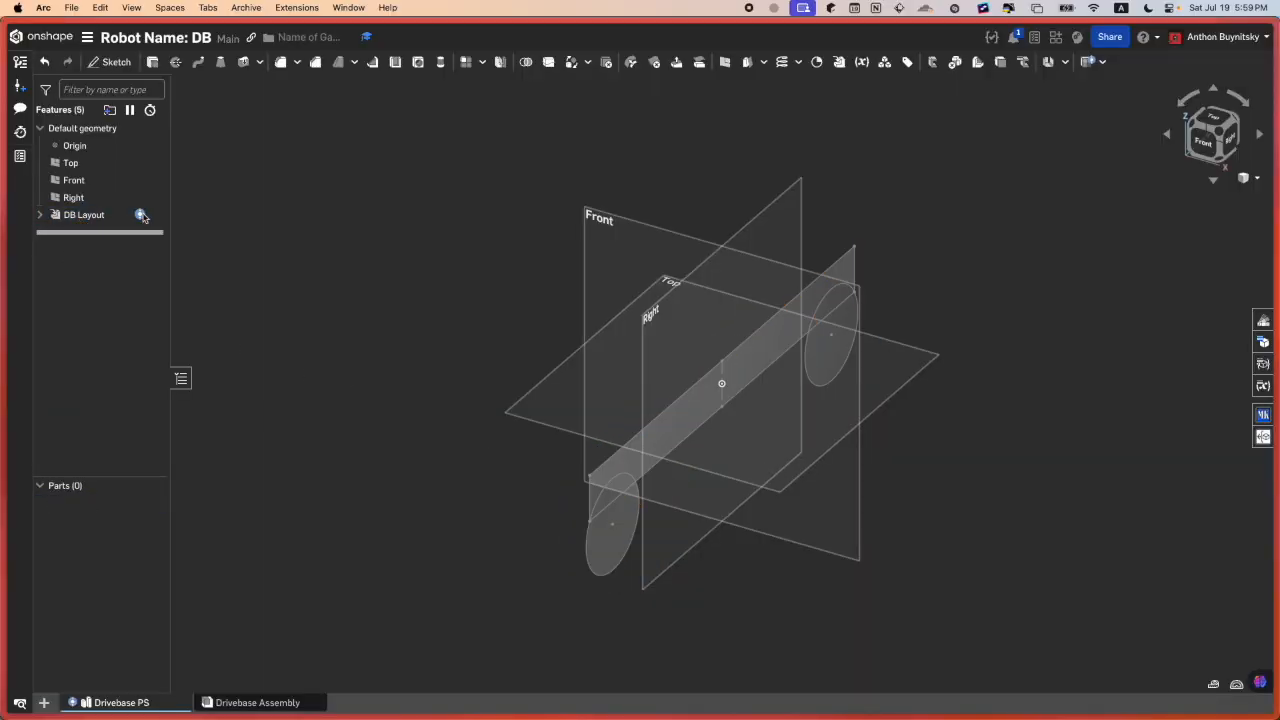
{"action": "left_click", "coordinate": [141, 215]}
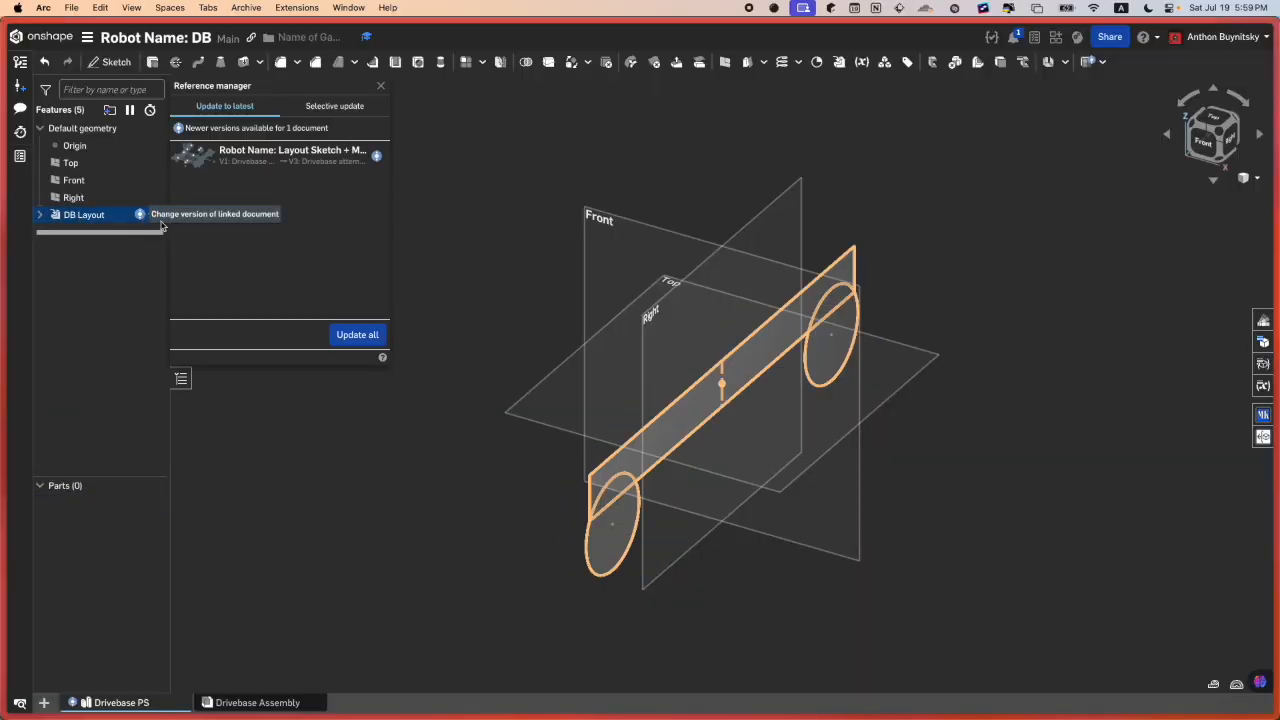
{"action": "double_click", "coordinate": [69, 214]}
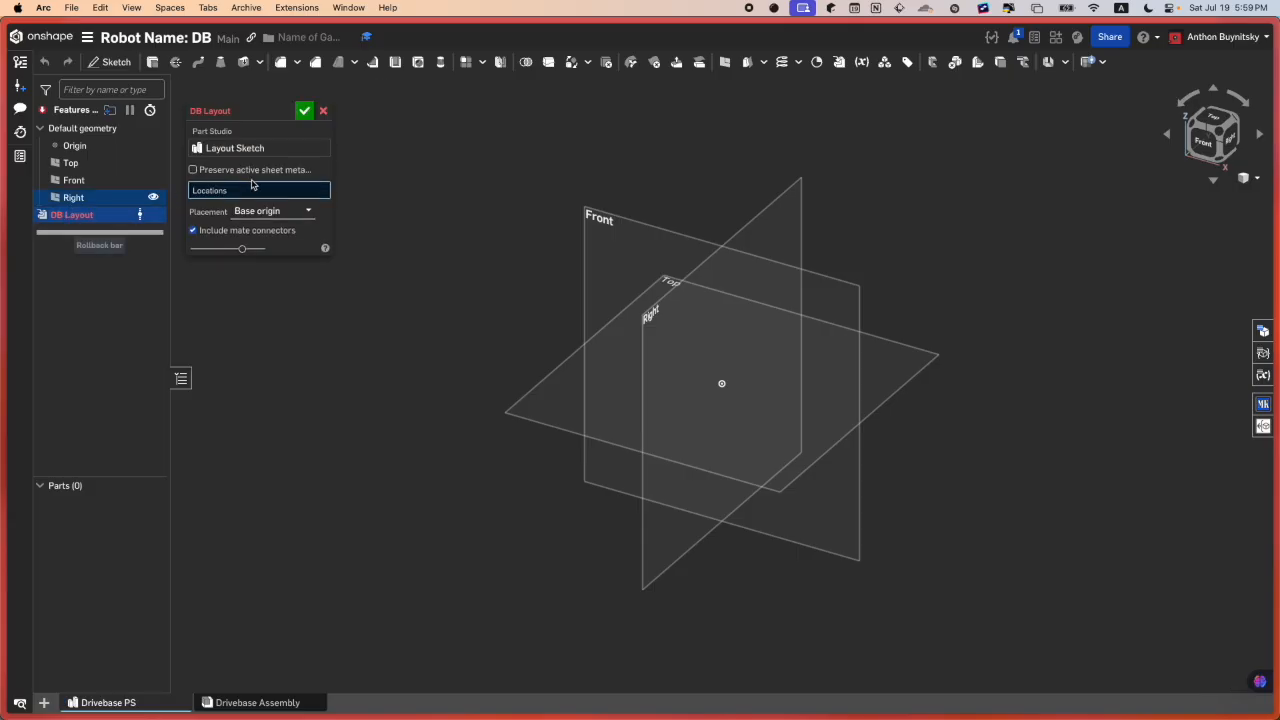
{"action": "left_click", "coordinate": [245, 148]}
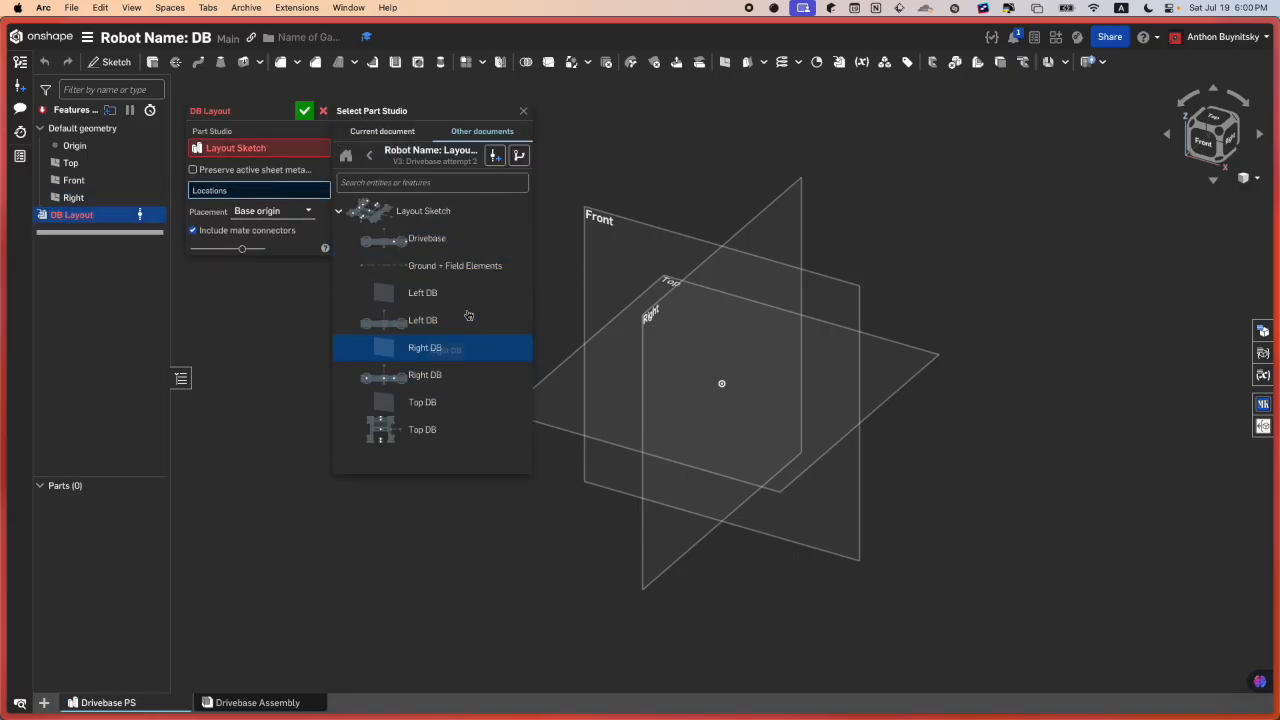
{"action": "left_click", "coordinate": [466, 240]}
{"action": "left_click", "coordinate": [430, 321]}
{"action": "left_click", "coordinate": [430, 375]}
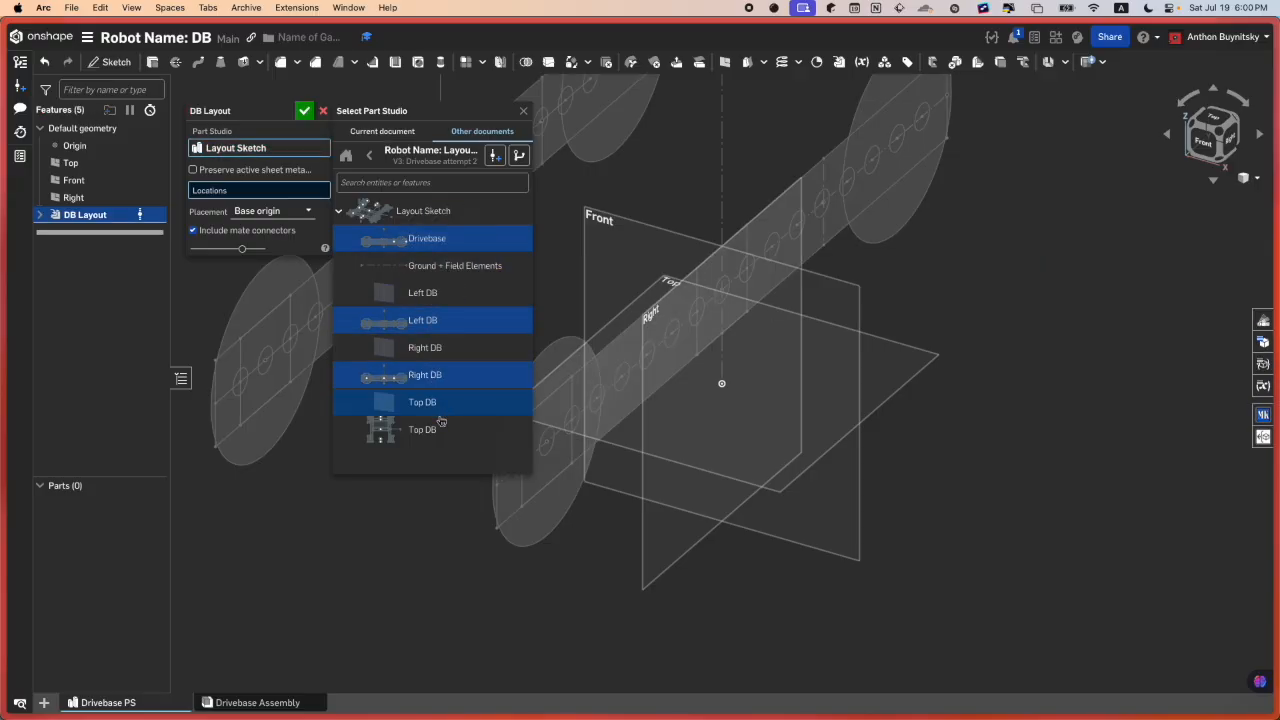
{"action": "left_click", "coordinate": [430, 429]}
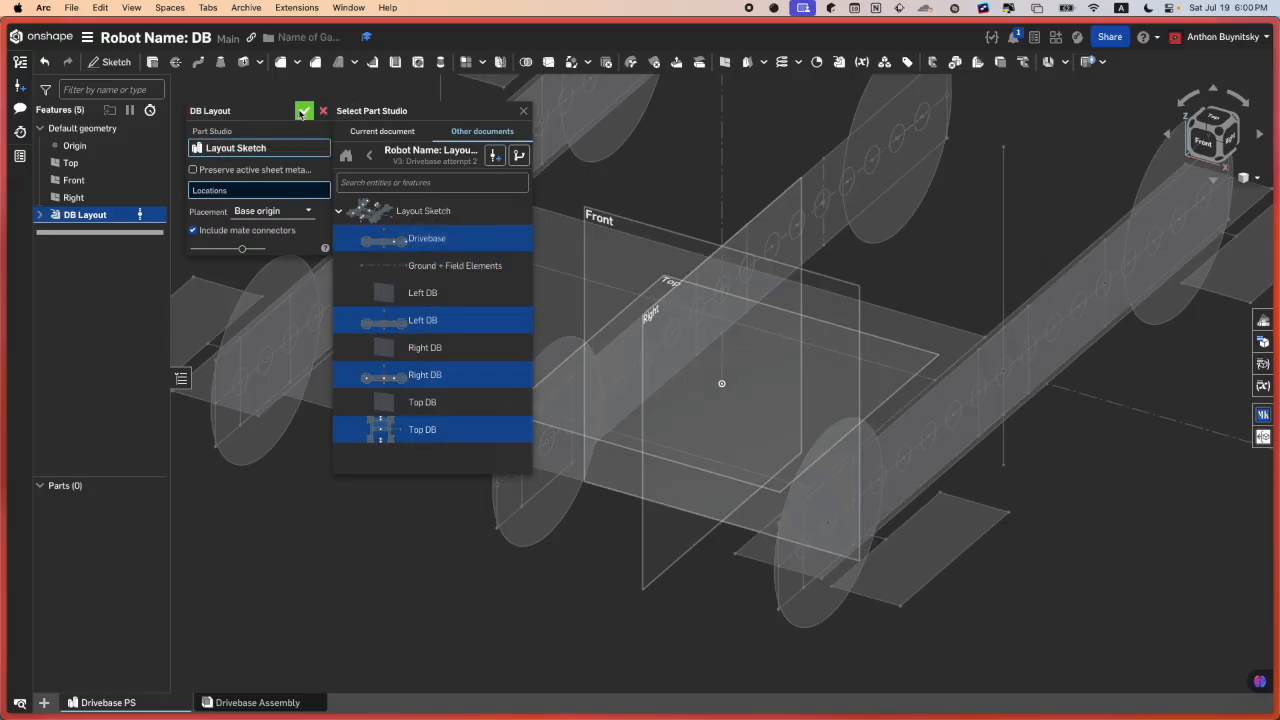
{"action": "left_click", "coordinate": [302, 111]}
Step: In Drivebase Assembly, start inserting from the recently opened Robot Name: Layout Sketch + Master document and list its Layout Sketch contents
{"action": "left_click", "coordinate": [296, 703]}
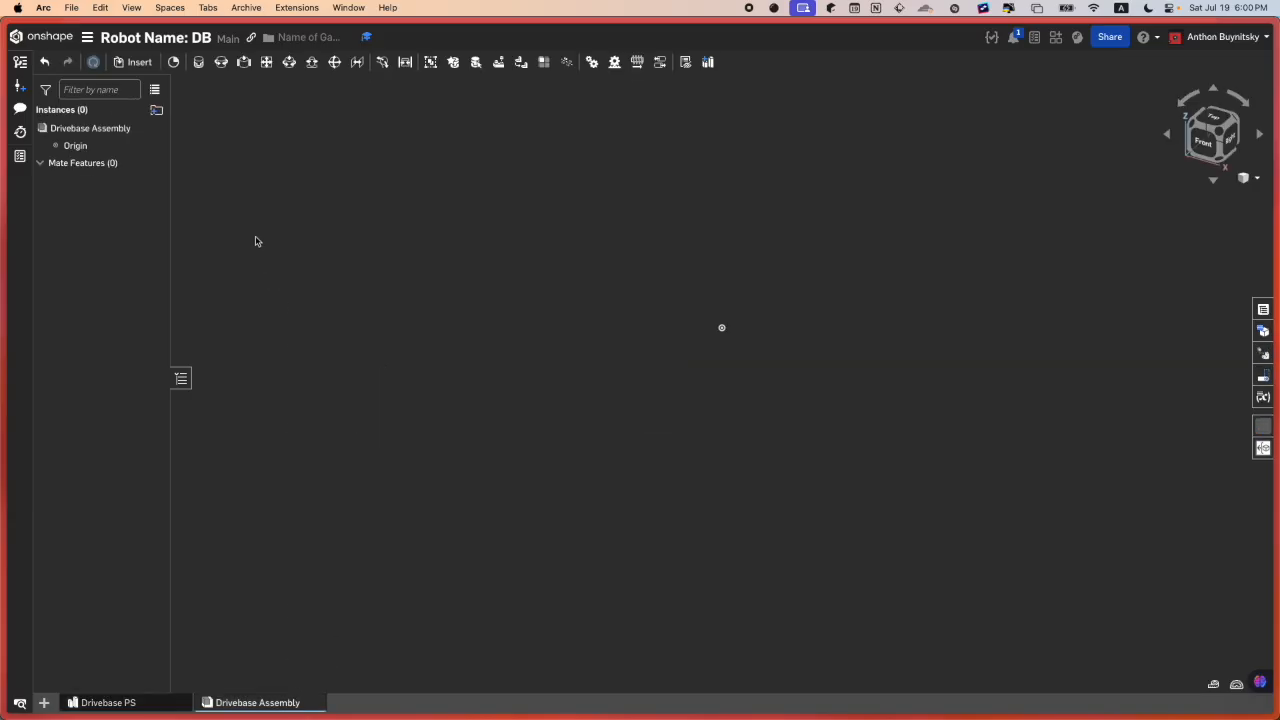
{"action": "left_click", "coordinate": [137, 62]}
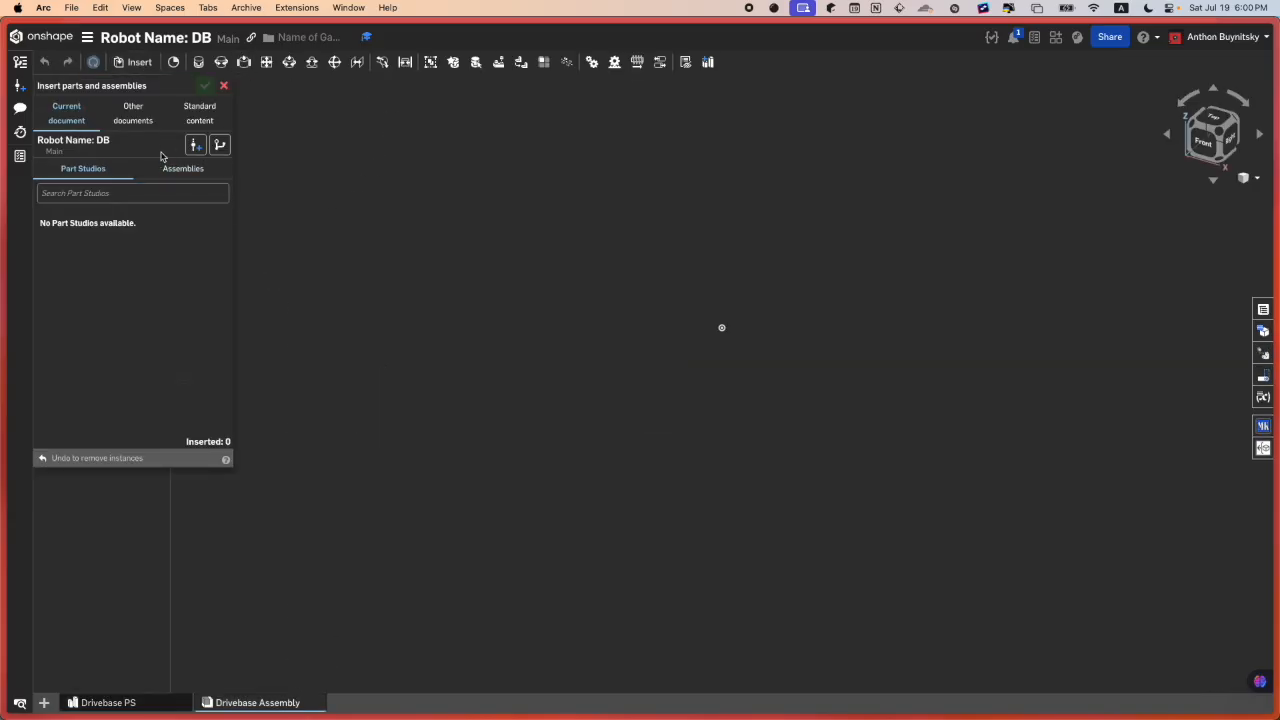
{"action": "left_click", "coordinate": [133, 113]}
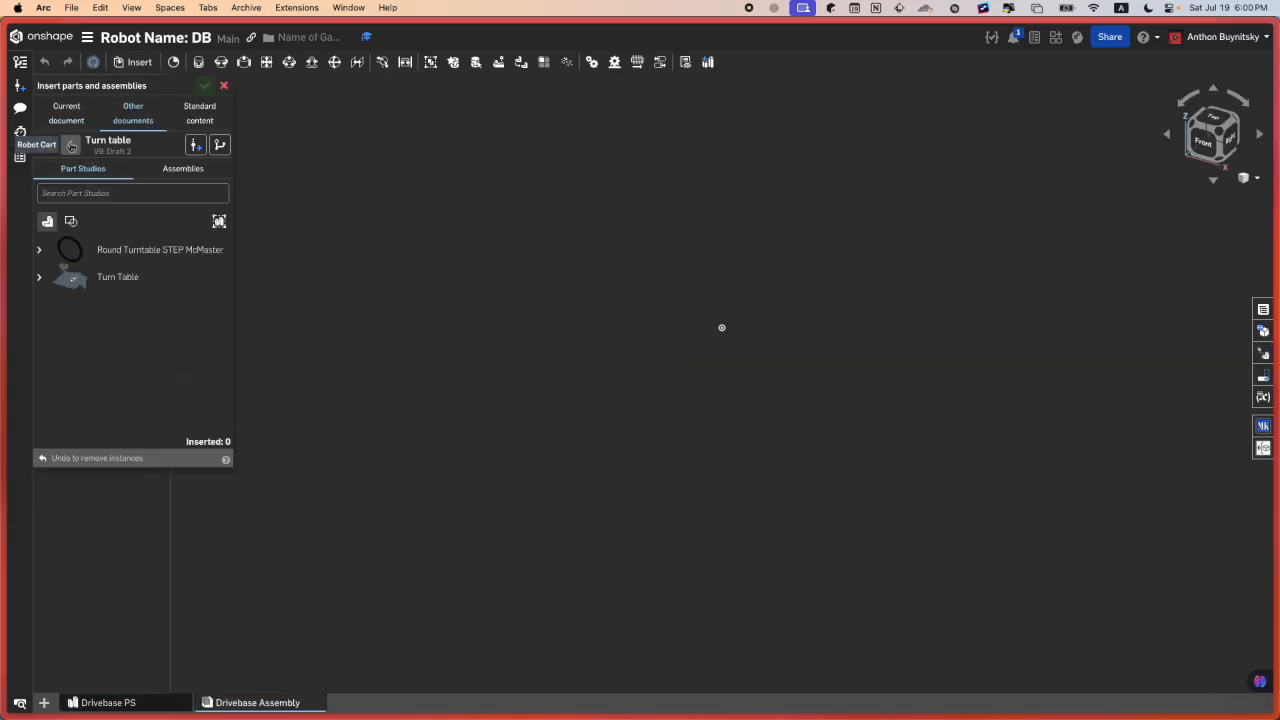
{"action": "left_click", "coordinate": [71, 146]}
{"action": "left_click", "coordinate": [50, 197]}
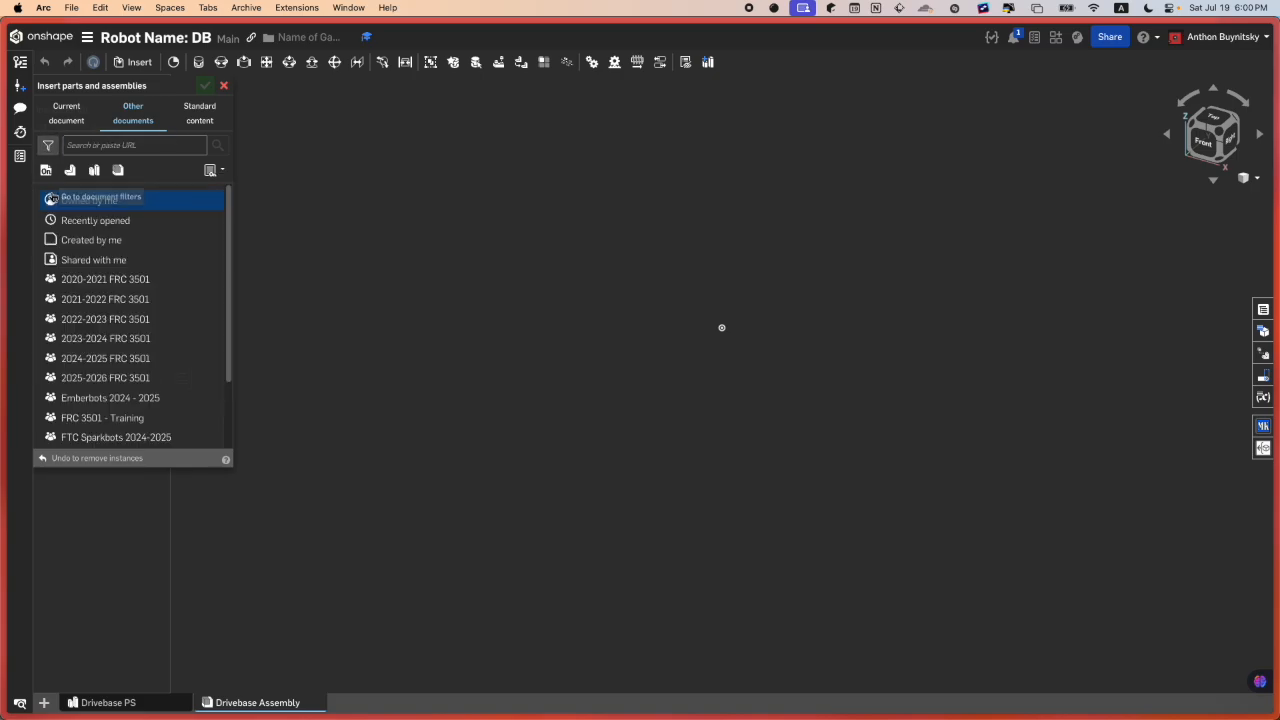
{"action": "left_click", "coordinate": [108, 224]}
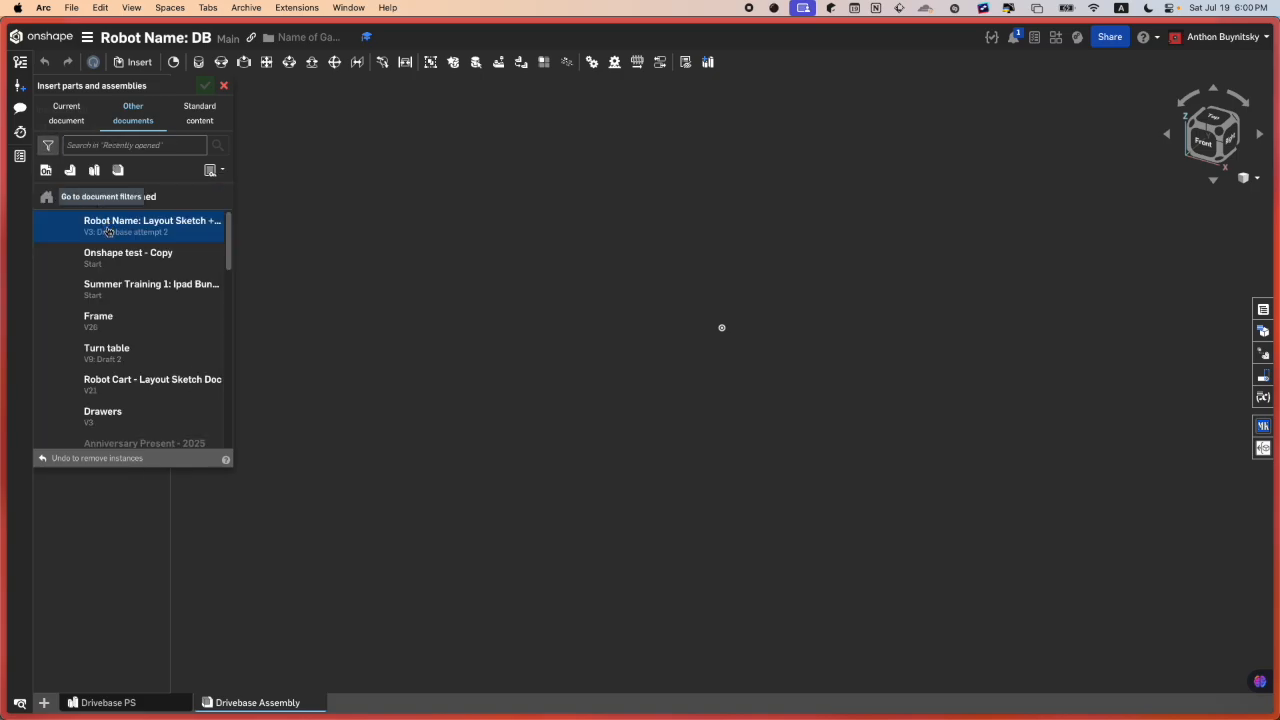
{"action": "left_click", "coordinate": [130, 220]}
{"action": "left_click", "coordinate": [110, 249]}
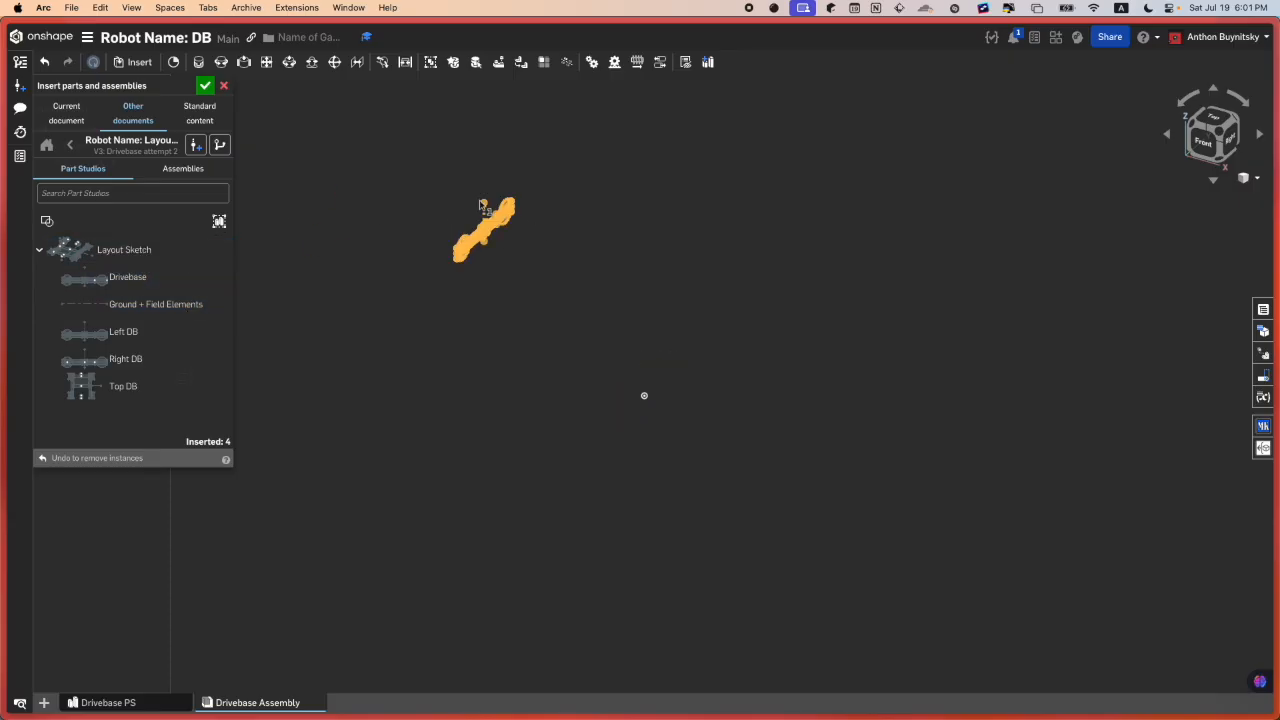
Step: Insert the Drivebase, Left DB, Right DB and Top DB sketches into Drivebase Assembly
{"action": "left_click", "coordinate": [136, 287]}
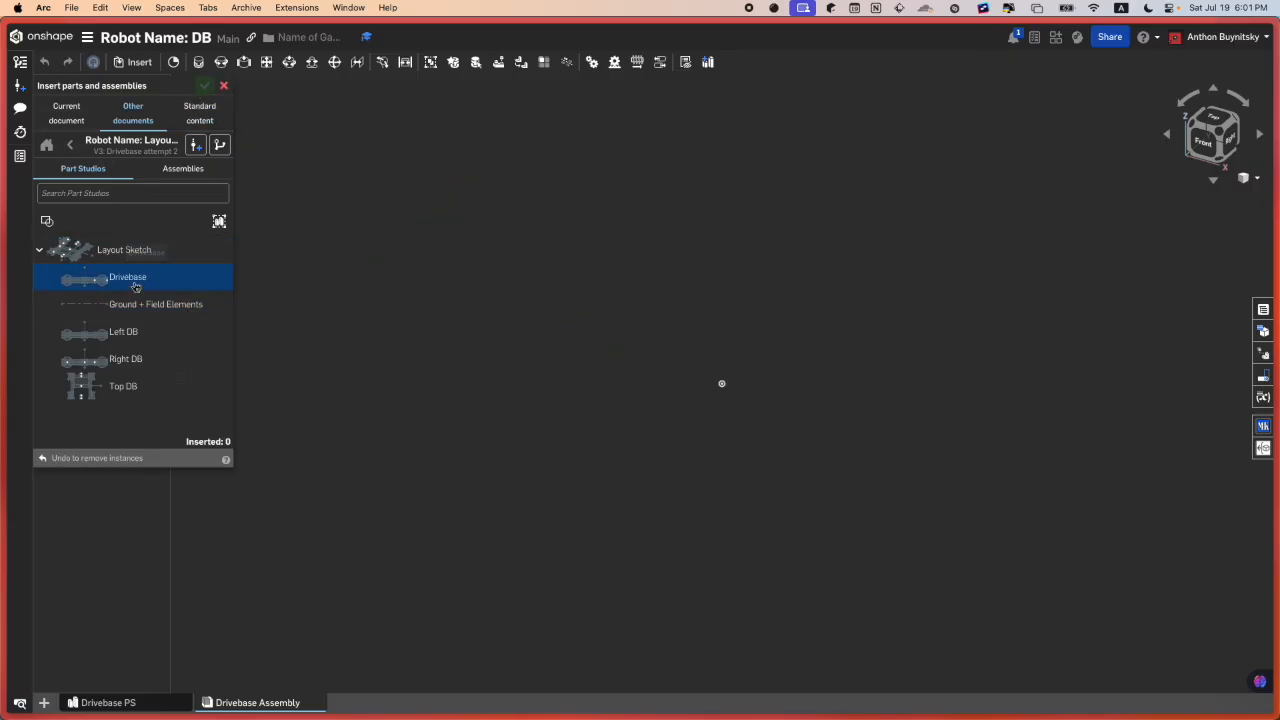
{"action": "left_click", "coordinate": [128, 330]}
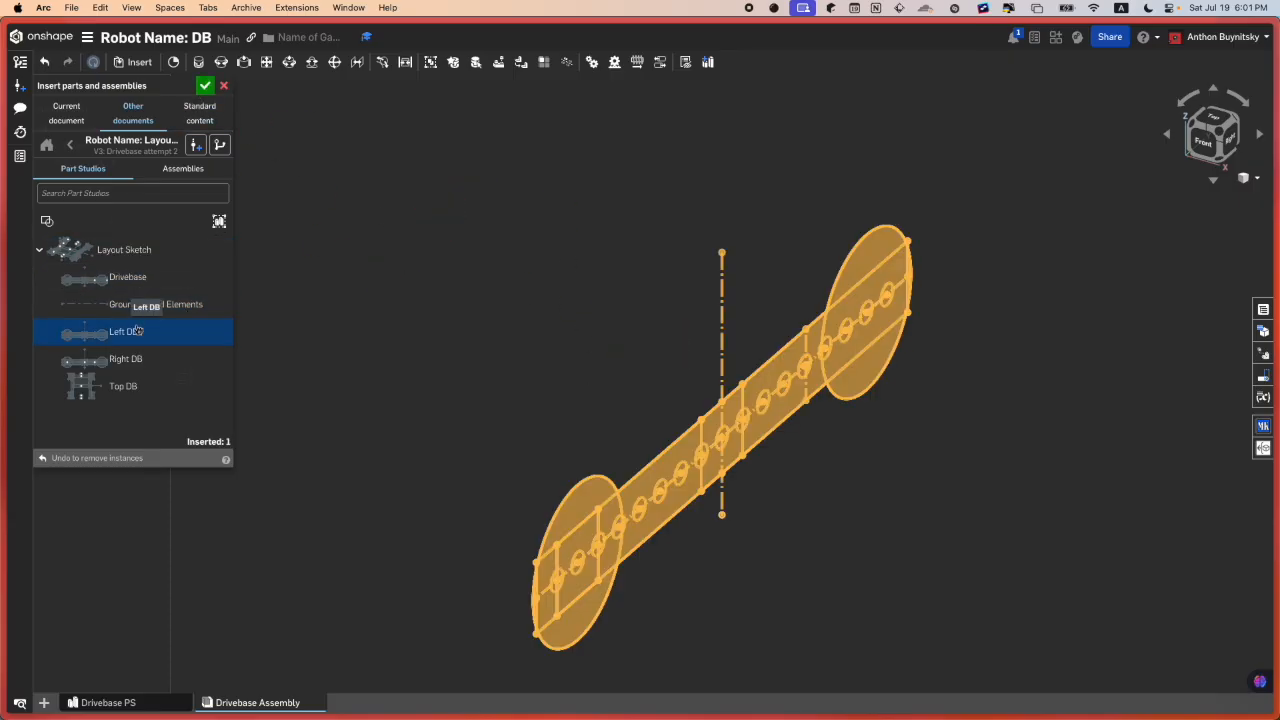
{"action": "left_click", "coordinate": [142, 352]}
{"action": "left_click", "coordinate": [140, 358]}
{"action": "left_click", "coordinate": [140, 386]}
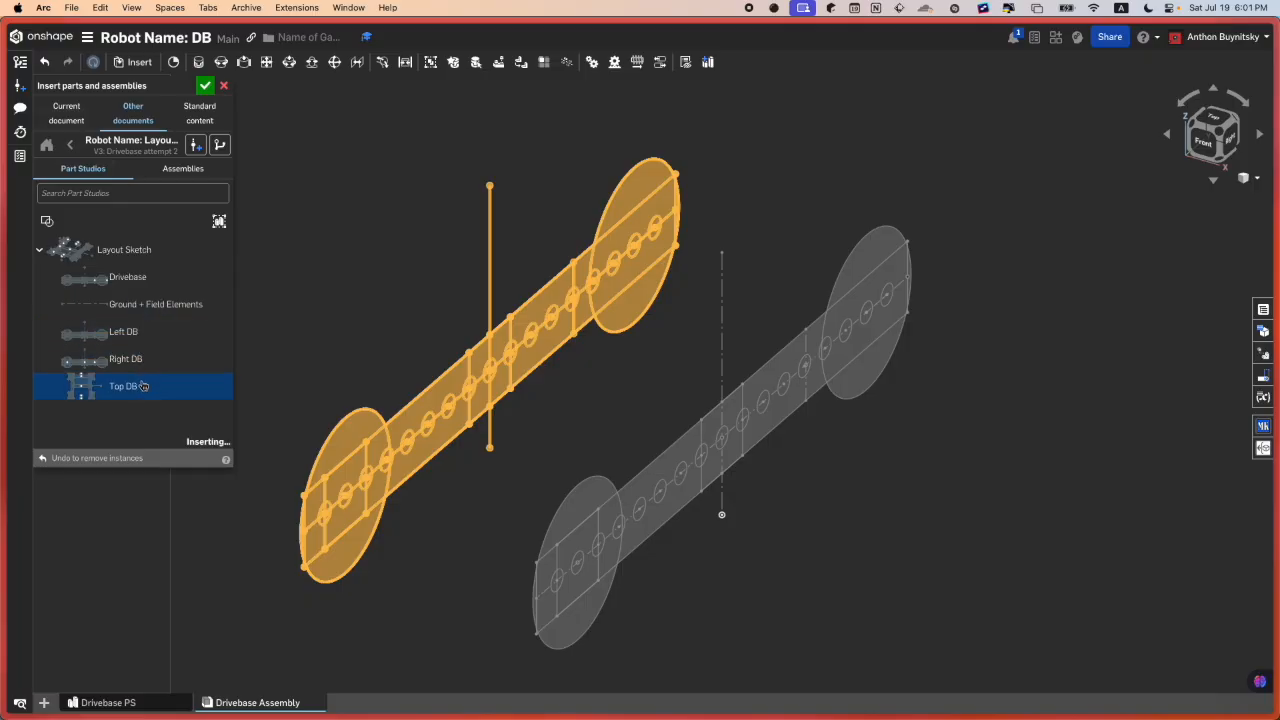
{"action": "left_click", "coordinate": [205, 88]}
Step: Group all four inserted layout sketches in the assembly and name the group "Layouts"
{"action": "scroll", "coordinate": [412, 288], "scroll_direction": "down", "scroll_amount": 5}
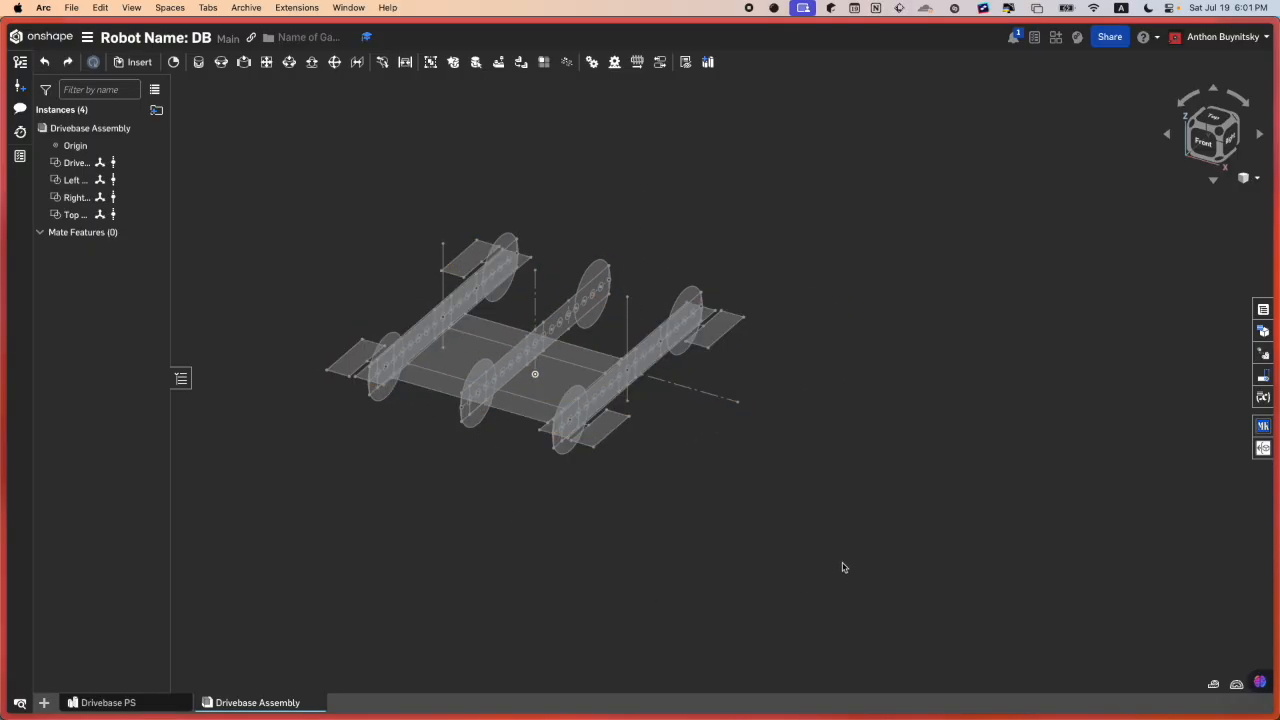
{"action": "left_click_drag", "start_coordinate": [906, 590], "coordinate": [323, 194]}
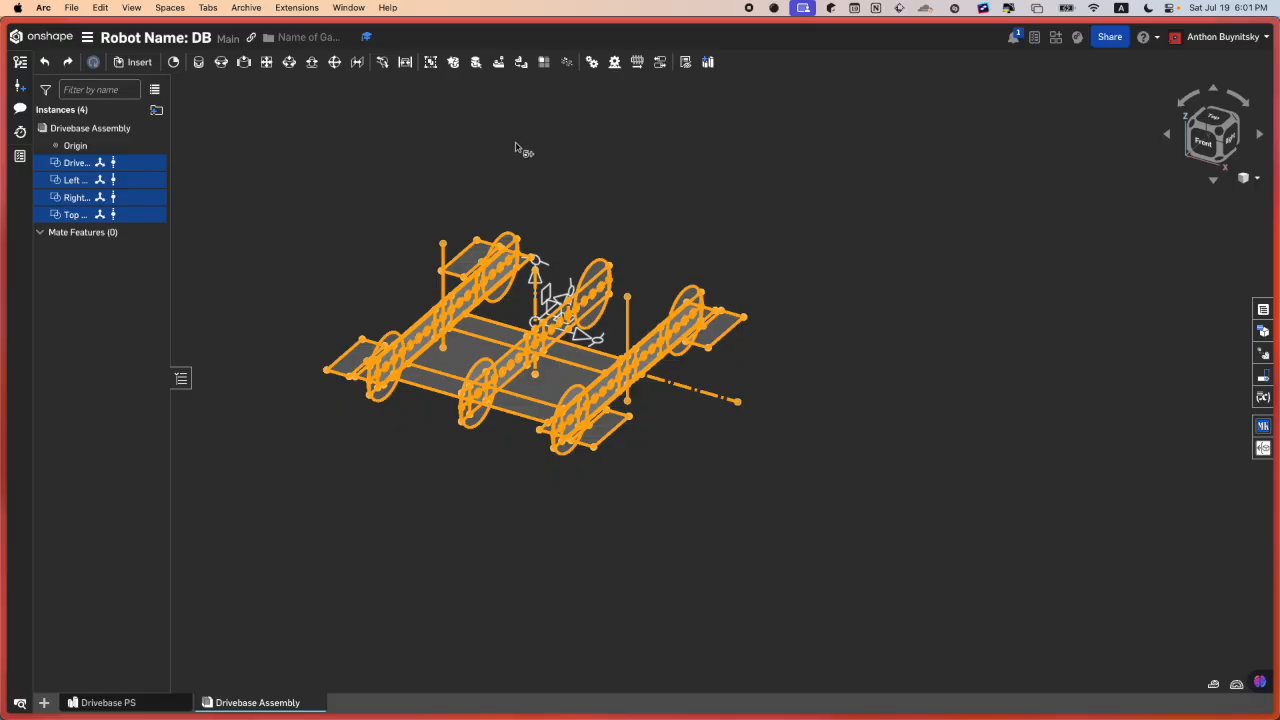
{"action": "left_click", "coordinate": [430, 62]}
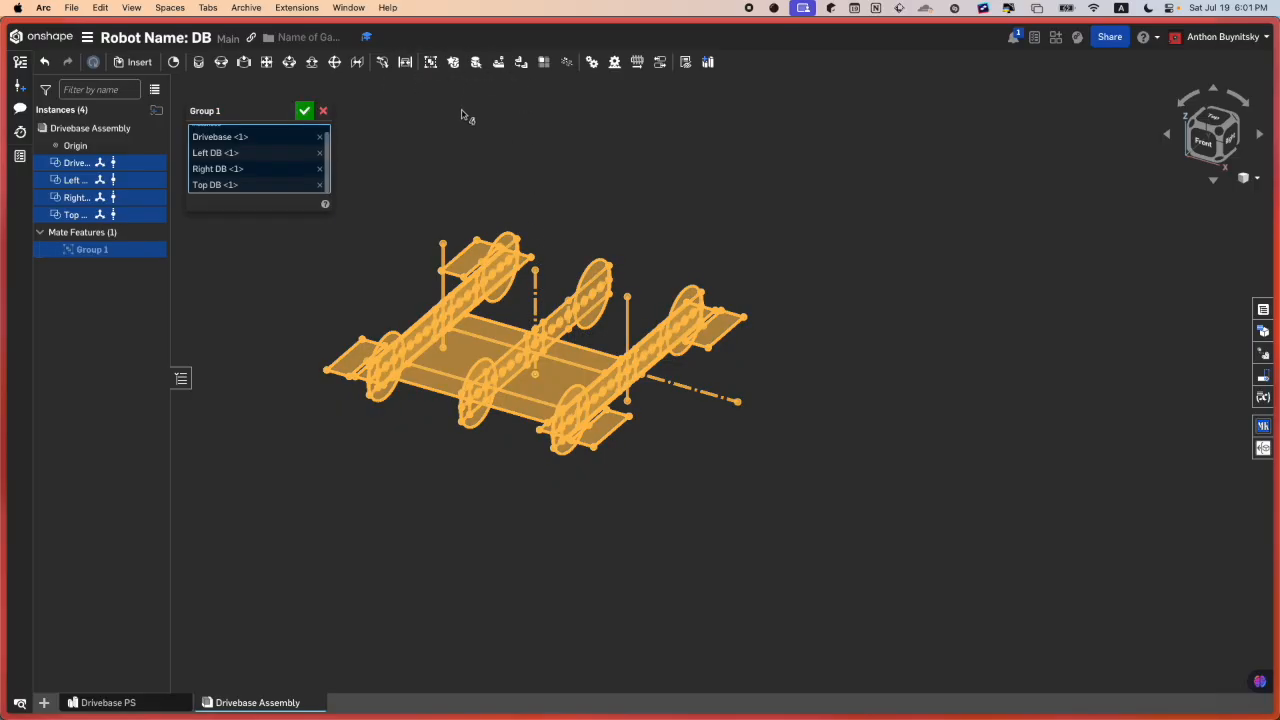
{"action": "left_click", "coordinate": [292, 108]}
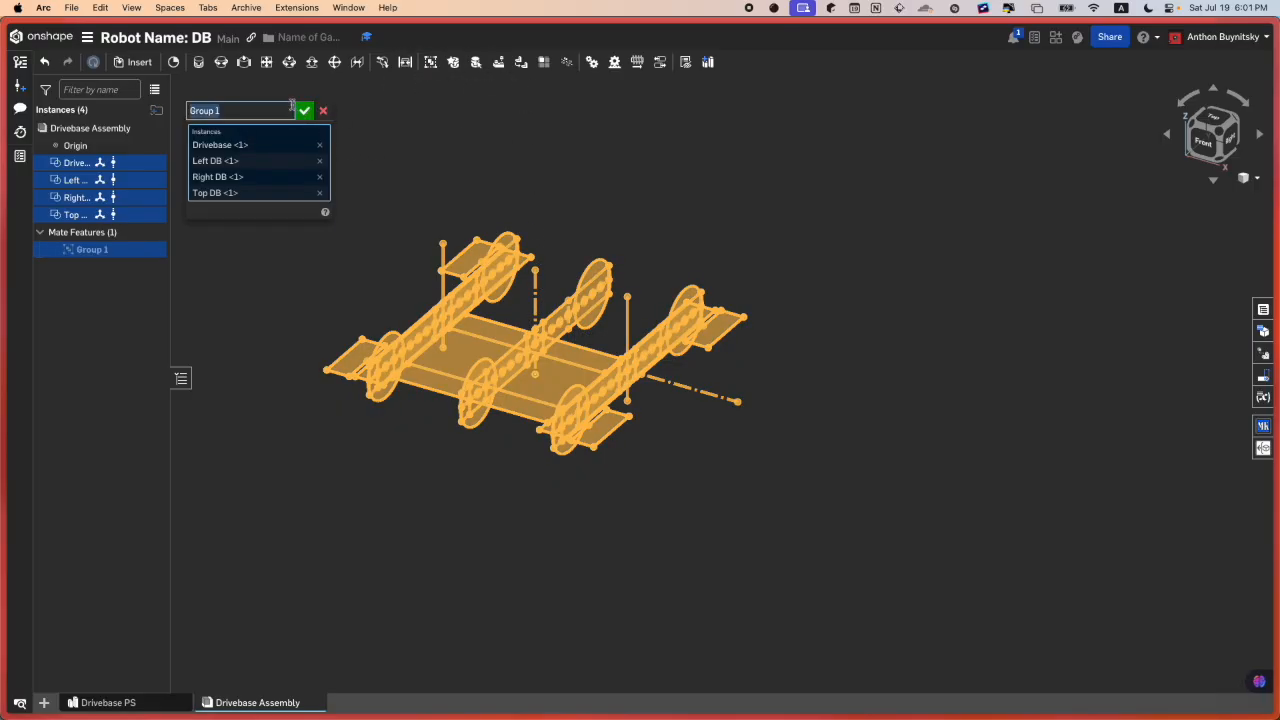
{"action": "type", "text": "Layouts"}
{"action": "key", "text": "Return"}
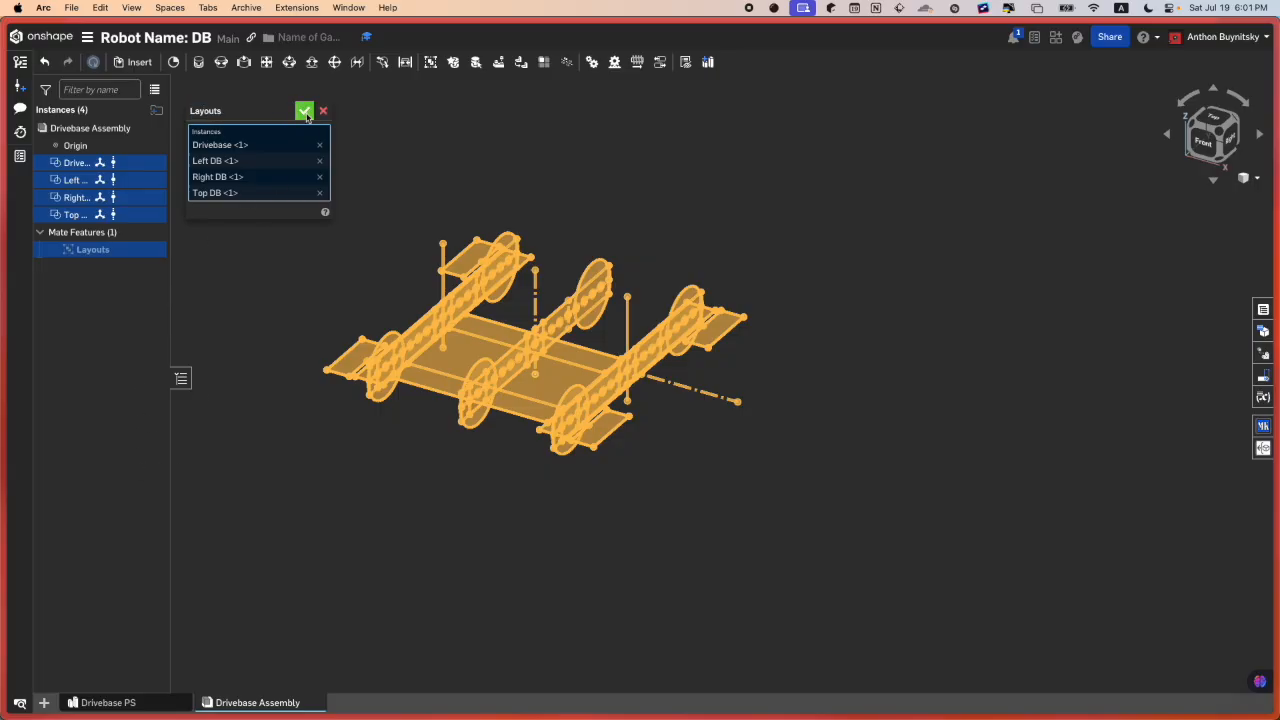
{"action": "left_click", "coordinate": [304, 111]}
Step: Fix the Top DB layout sketch in place so the grouped layouts are anchored in the assembly
{"action": "right_click", "coordinate": [467, 355]}
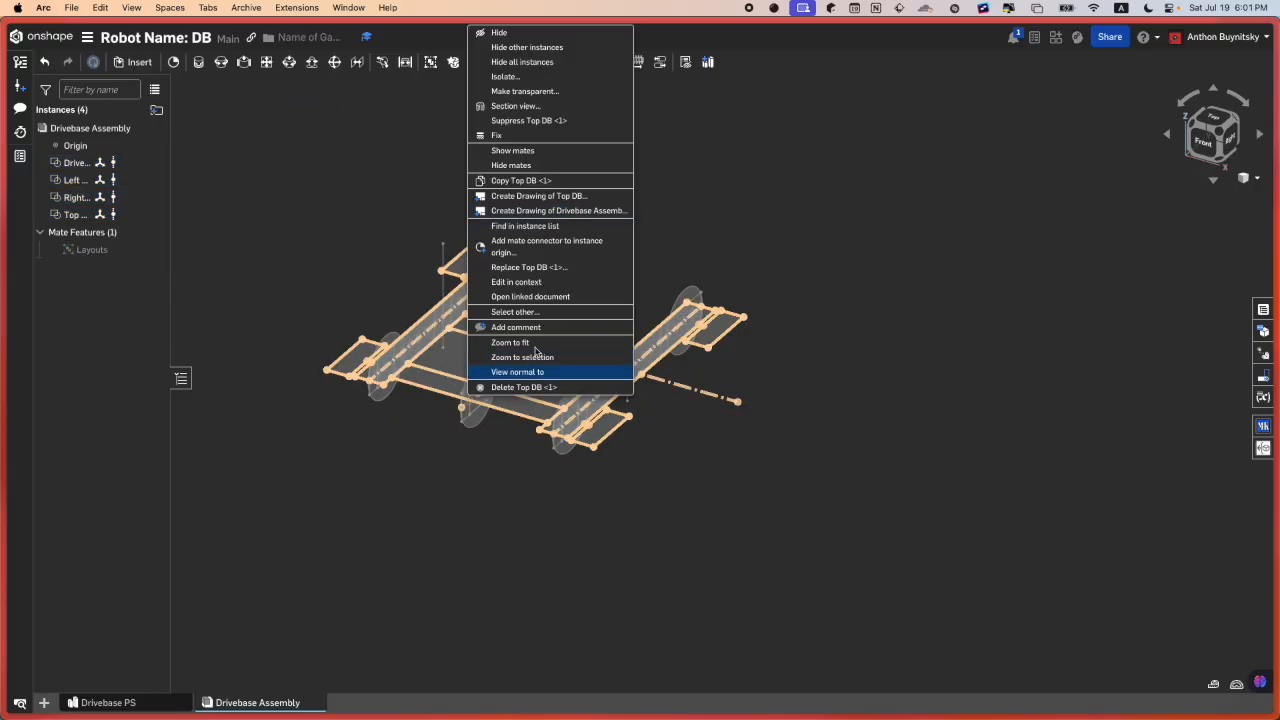
{"action": "left_click", "coordinate": [517, 137]}
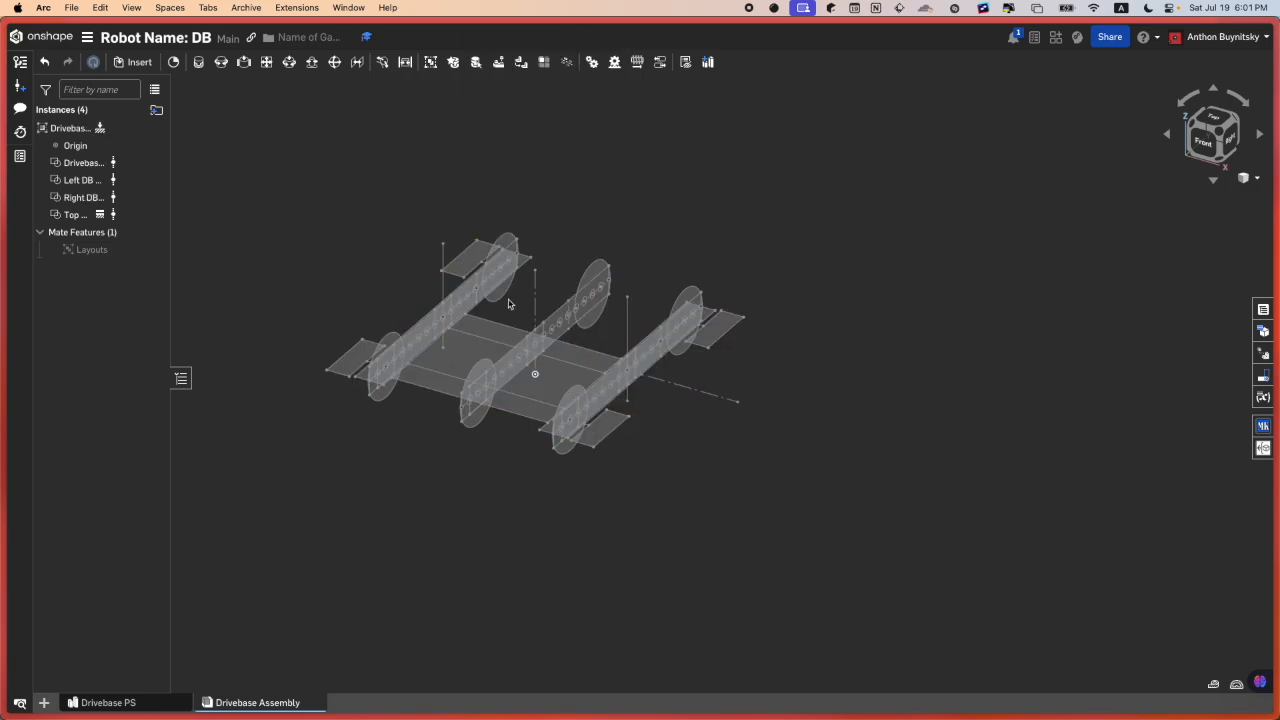
{"action": "scroll", "coordinate": [428, 399], "scroll_direction": "up", "scroll_amount": 2}
{"action": "left_click_drag", "start_coordinate": [454, 349], "coordinate": [381, 345]}
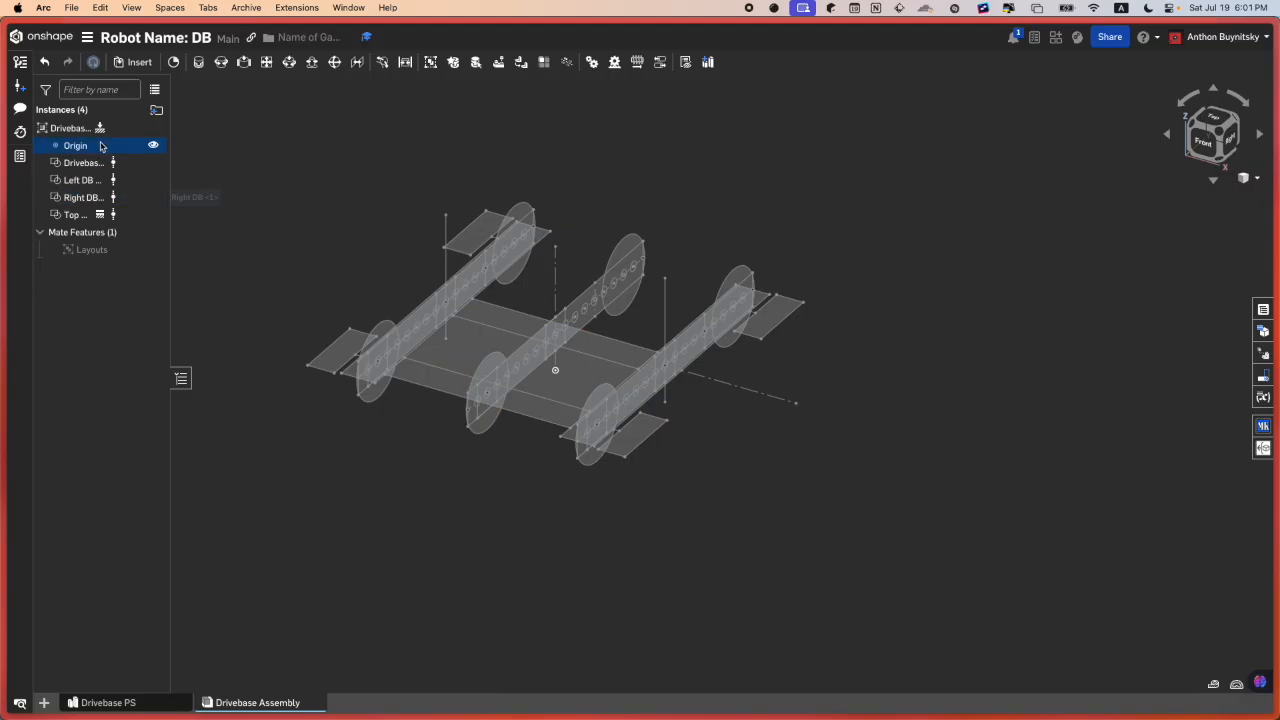
Step: Switch to the Onshape test - Copy document, close its measurement, view the whole chassis and copy the document's URL
{"action": "mouse_move", "coordinate": [40, 290]}
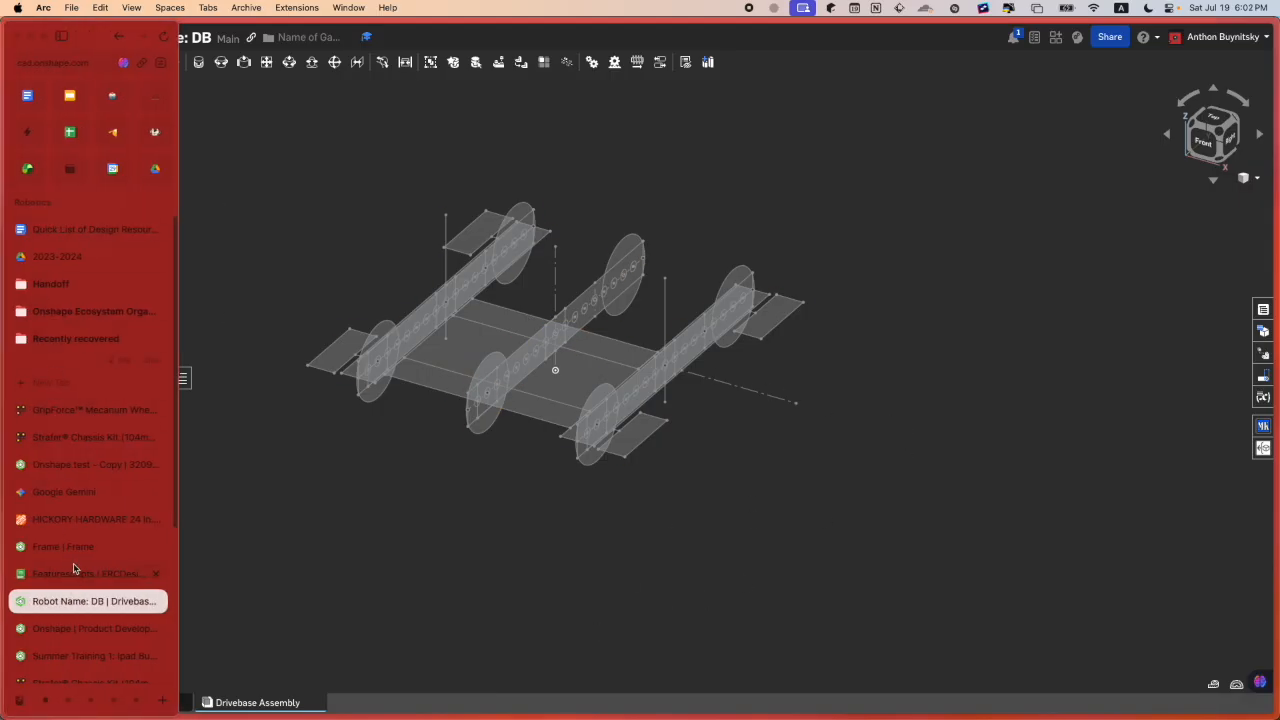
{"action": "left_click", "coordinate": [89, 465]}
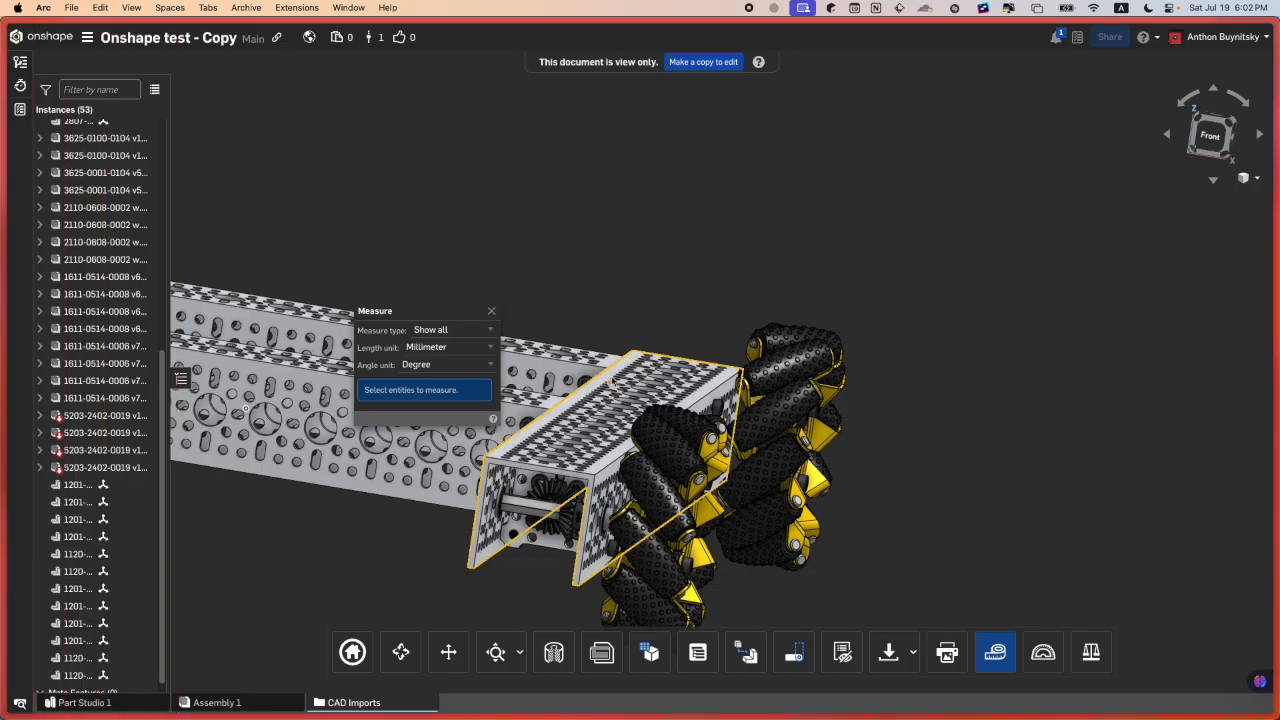
{"action": "left_click", "coordinate": [487, 310]}
{"action": "scroll", "coordinate": [582, 423], "scroll_direction": "down", "scroll_amount": 5}
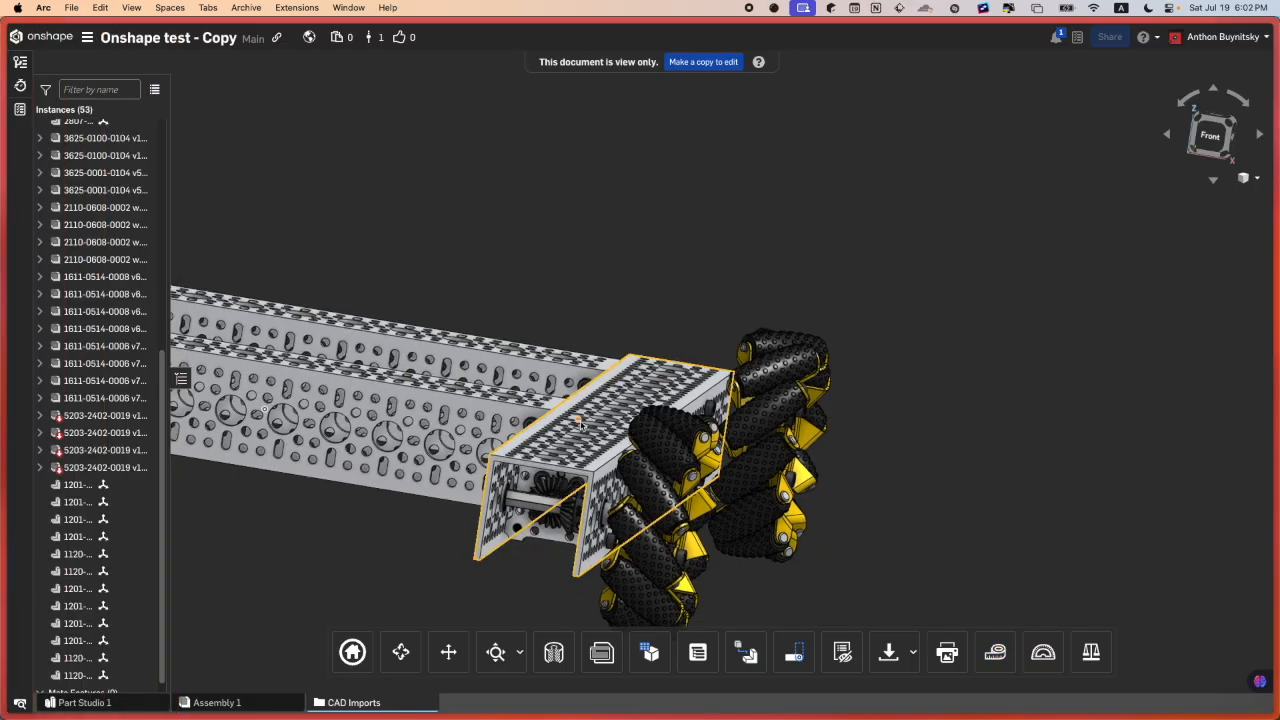
{"action": "middle_click_drag", "start_coordinate": [538, 398], "coordinate": [730, 425]}
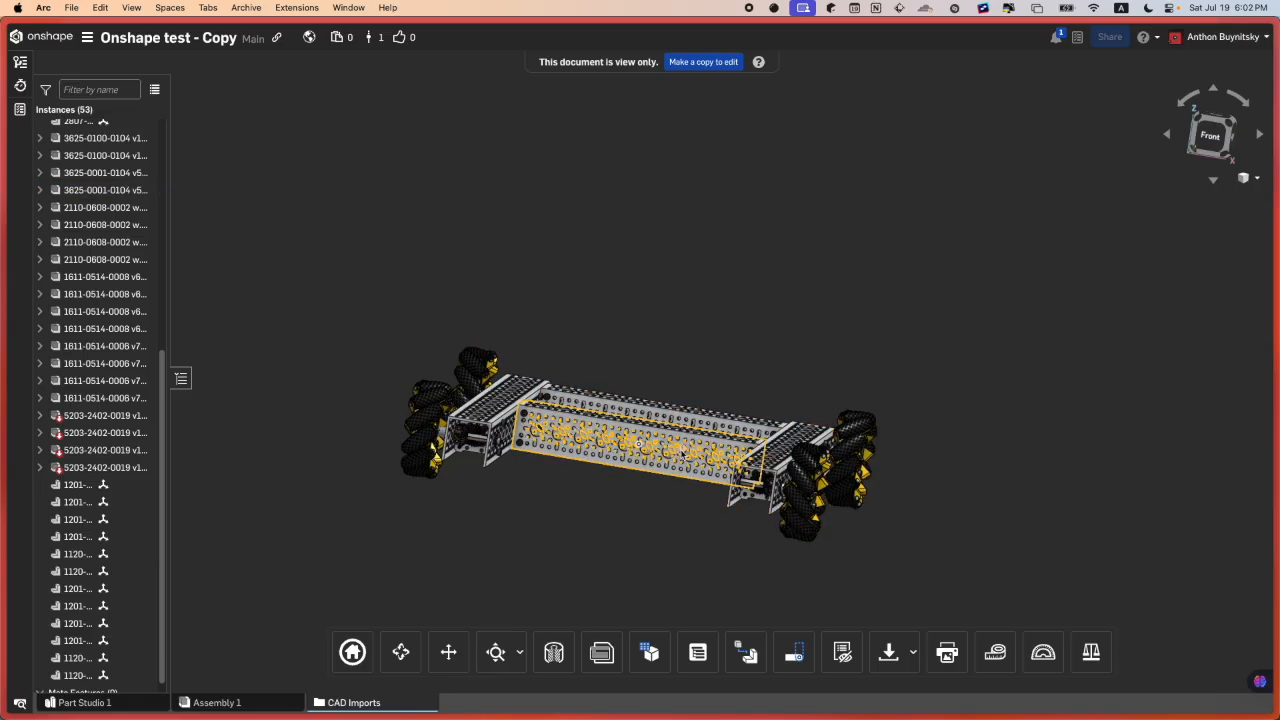
{"action": "key", "text": "super+shift+c"}
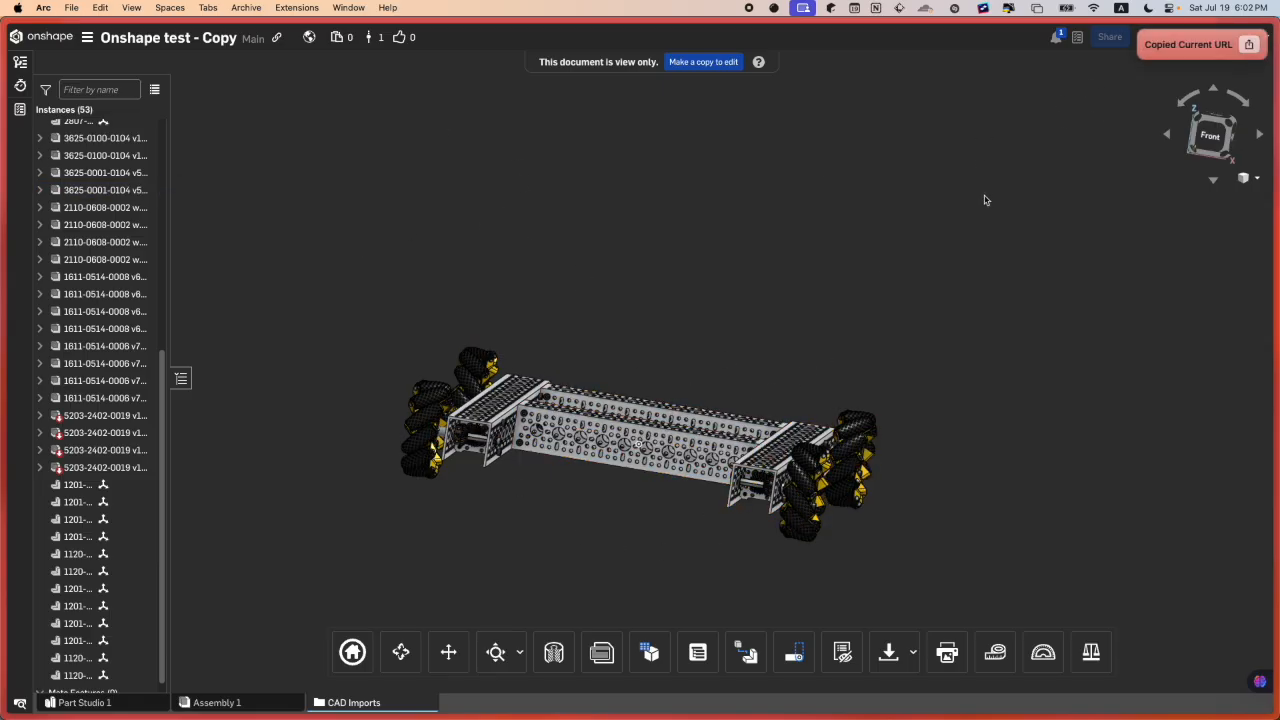
Step: Return to Drivebase Assembly and search the public documents for the copied URL as an insert source
{"action": "mouse_move", "coordinate": [20, 398]}
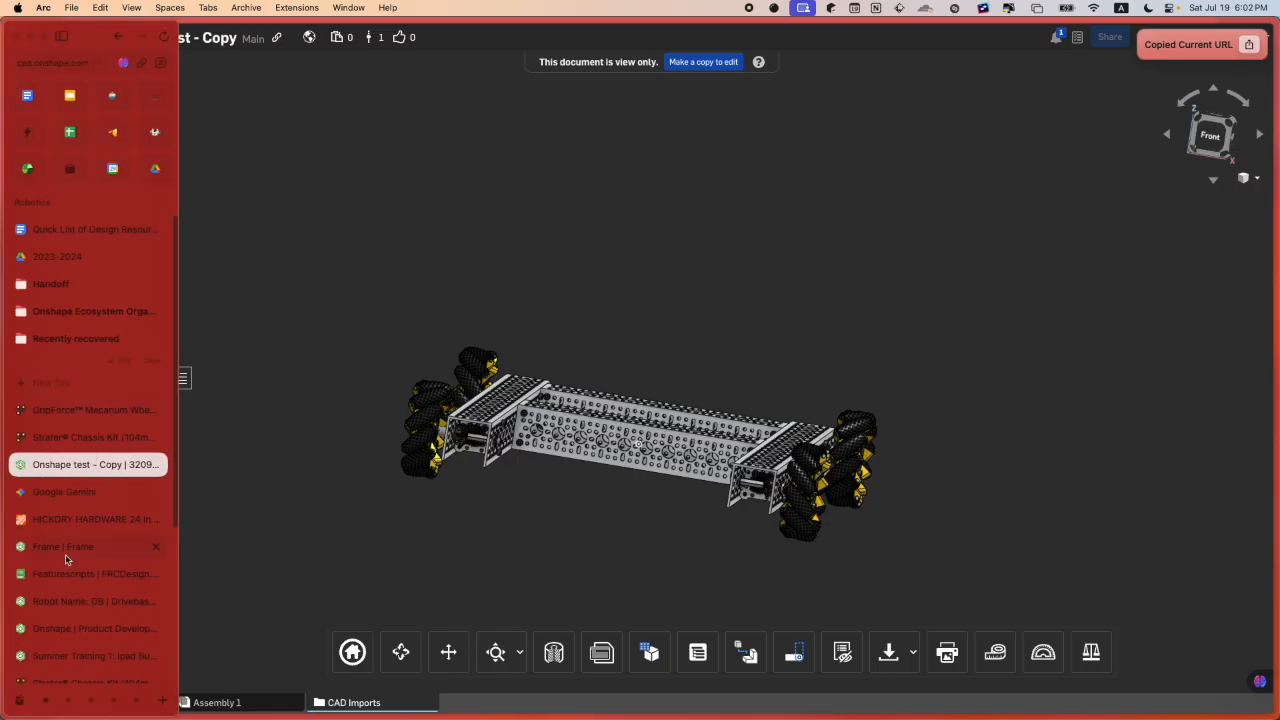
{"action": "left_click", "coordinate": [85, 602]}
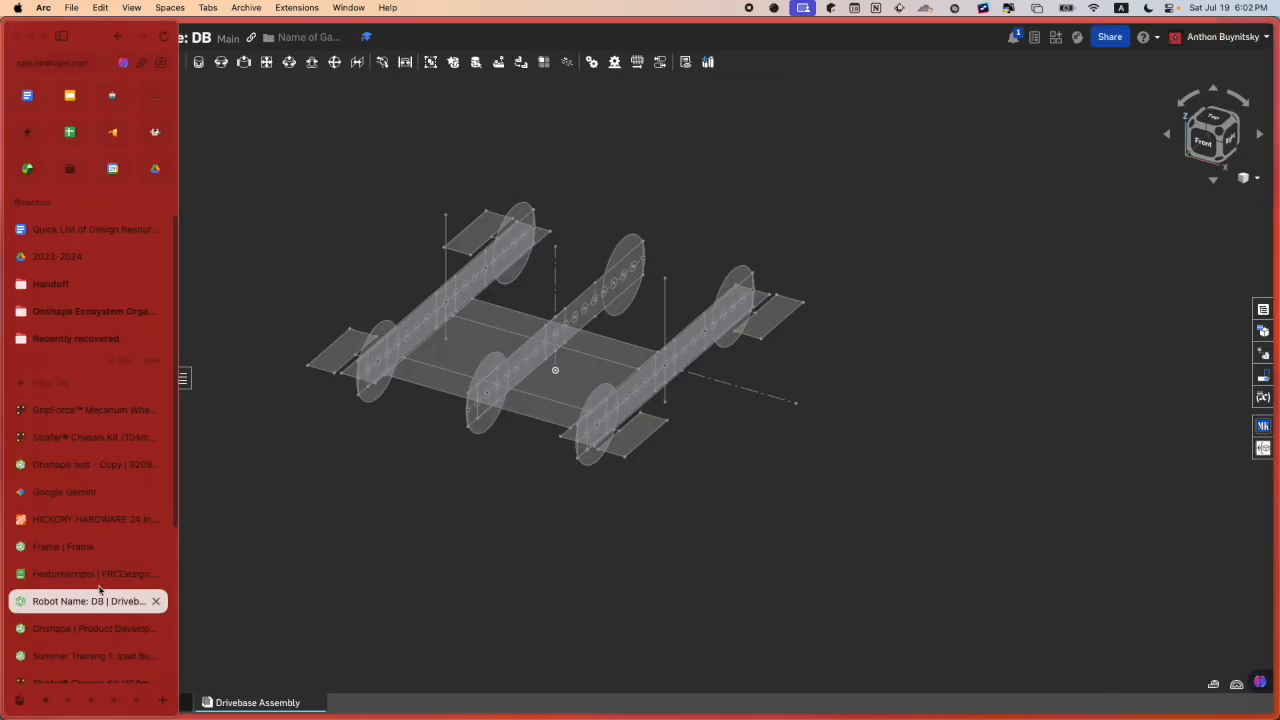
{"action": "left_click", "coordinate": [139, 62]}
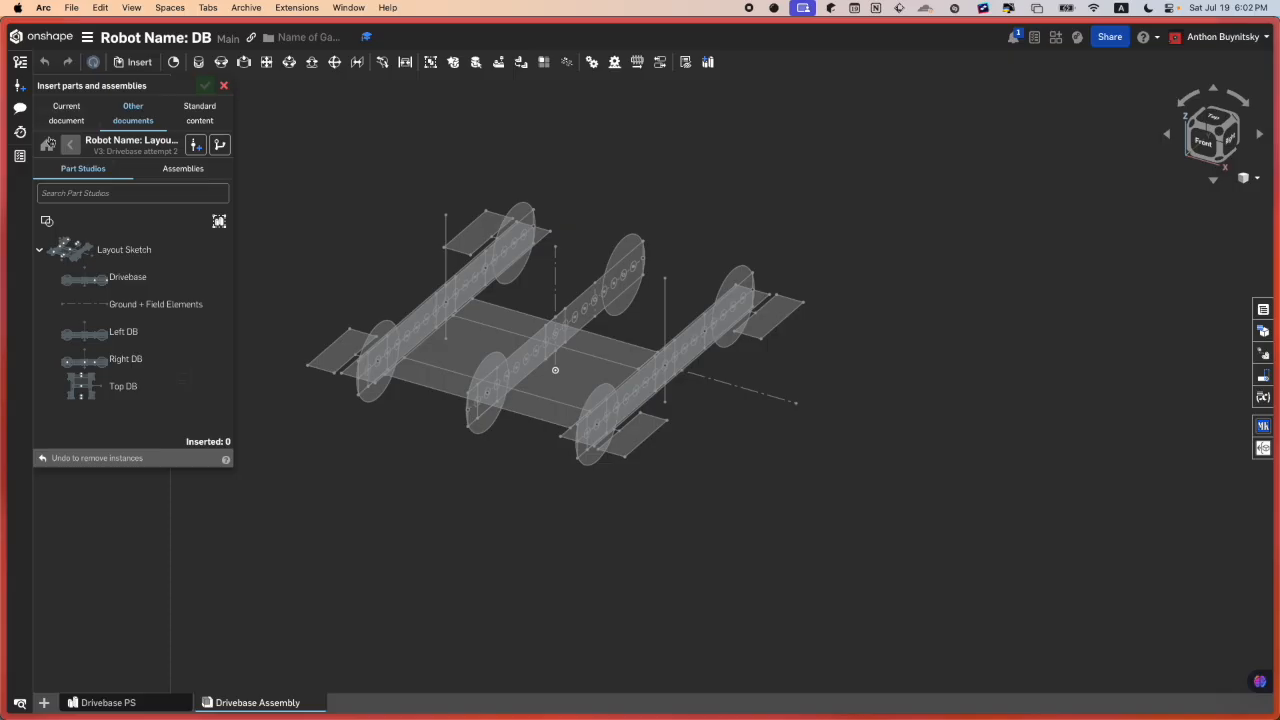
{"action": "left_click", "coordinate": [47, 142]}
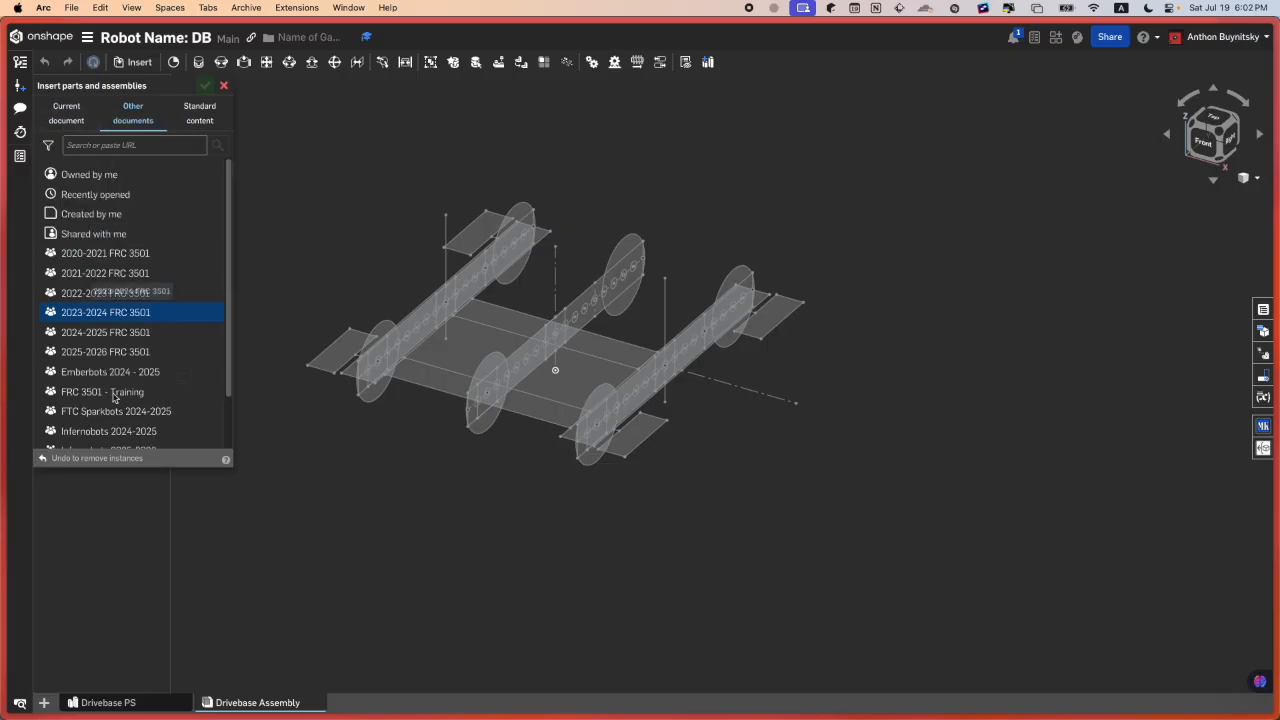
{"action": "scroll", "coordinate": [120, 380], "scroll_direction": "down", "scroll_amount": 2}
{"action": "left_click", "coordinate": [110, 438]}
{"action": "left_click", "coordinate": [135, 145]}
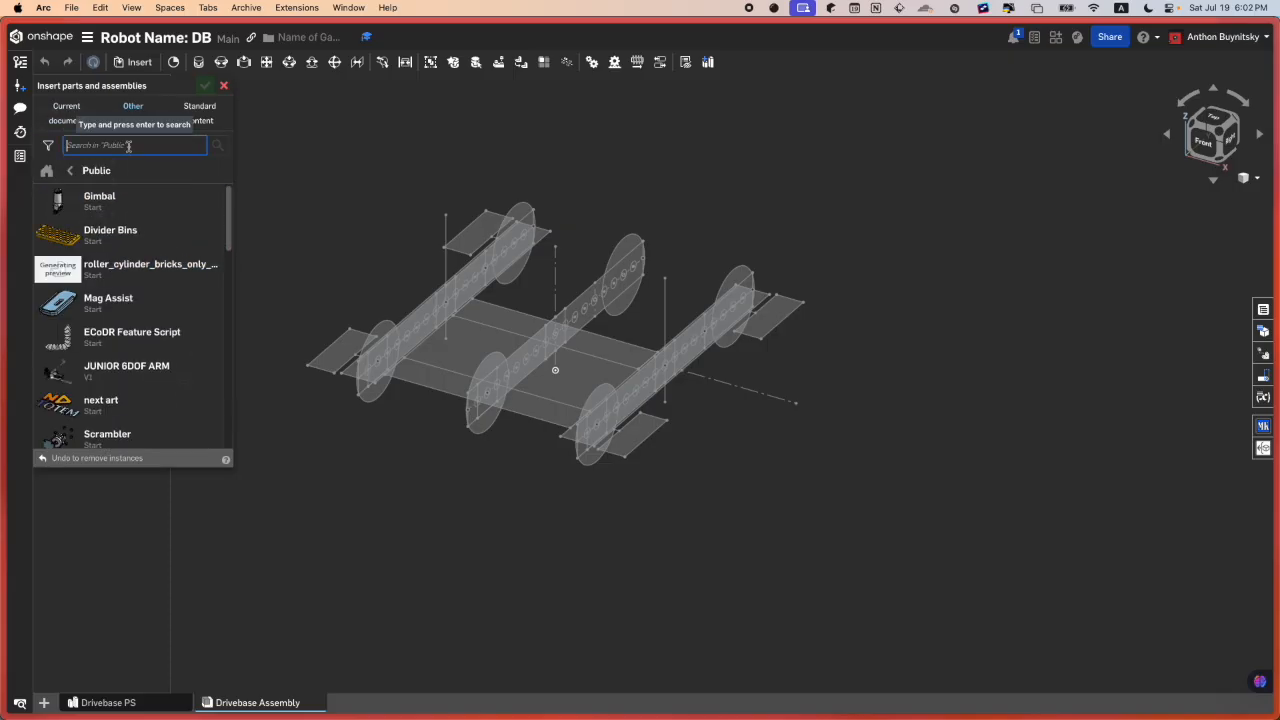
{"action": "key", "text": "super+v"}
{"action": "key", "text": "Return"}
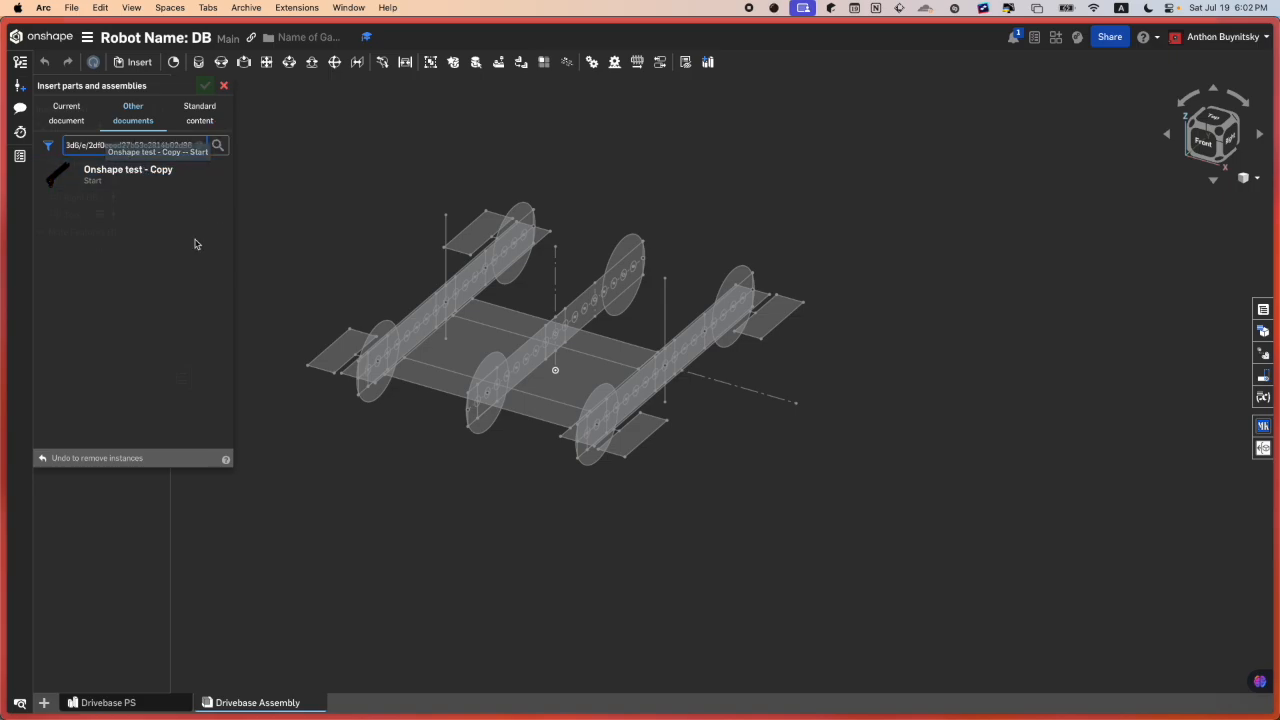
Step: Insert Assembly 1 from Onshape test - Copy and place it beside the layout sketches
{"action": "left_click", "coordinate": [126, 175]}
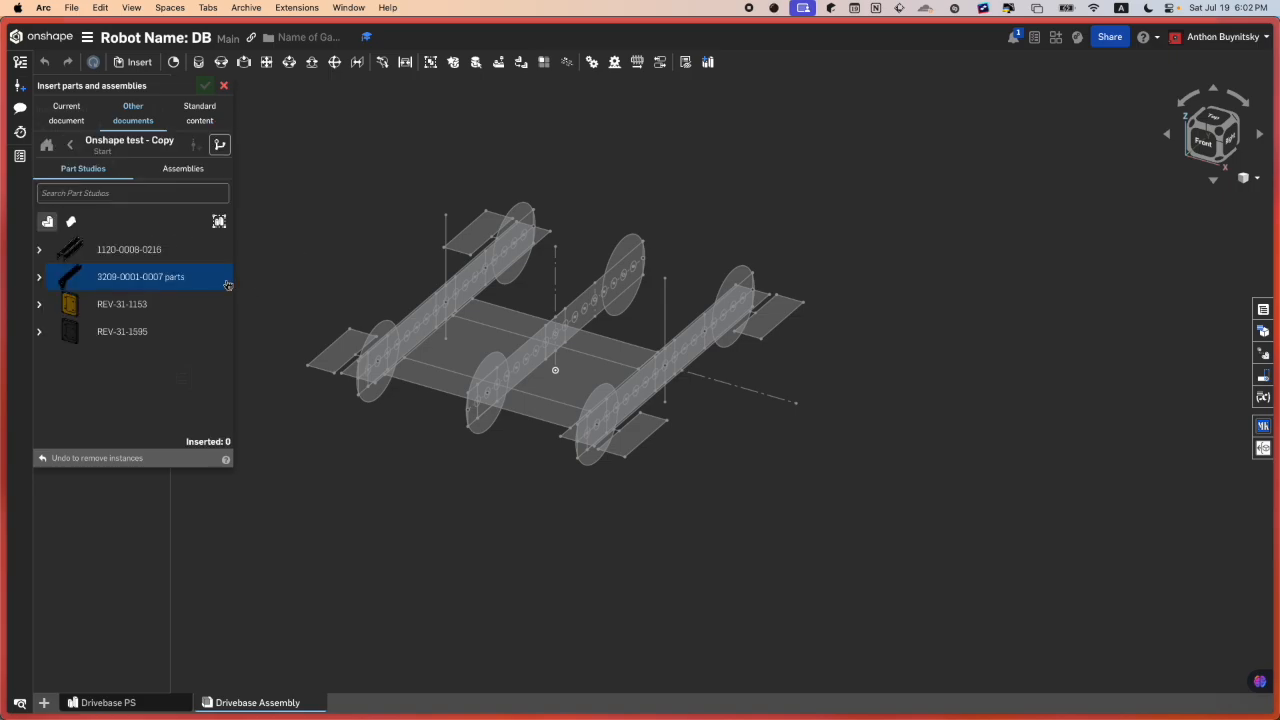
{"action": "left_click", "coordinate": [156, 168]}
{"action": "scroll", "coordinate": [110, 305], "scroll_direction": "down", "scroll_amount": 10}
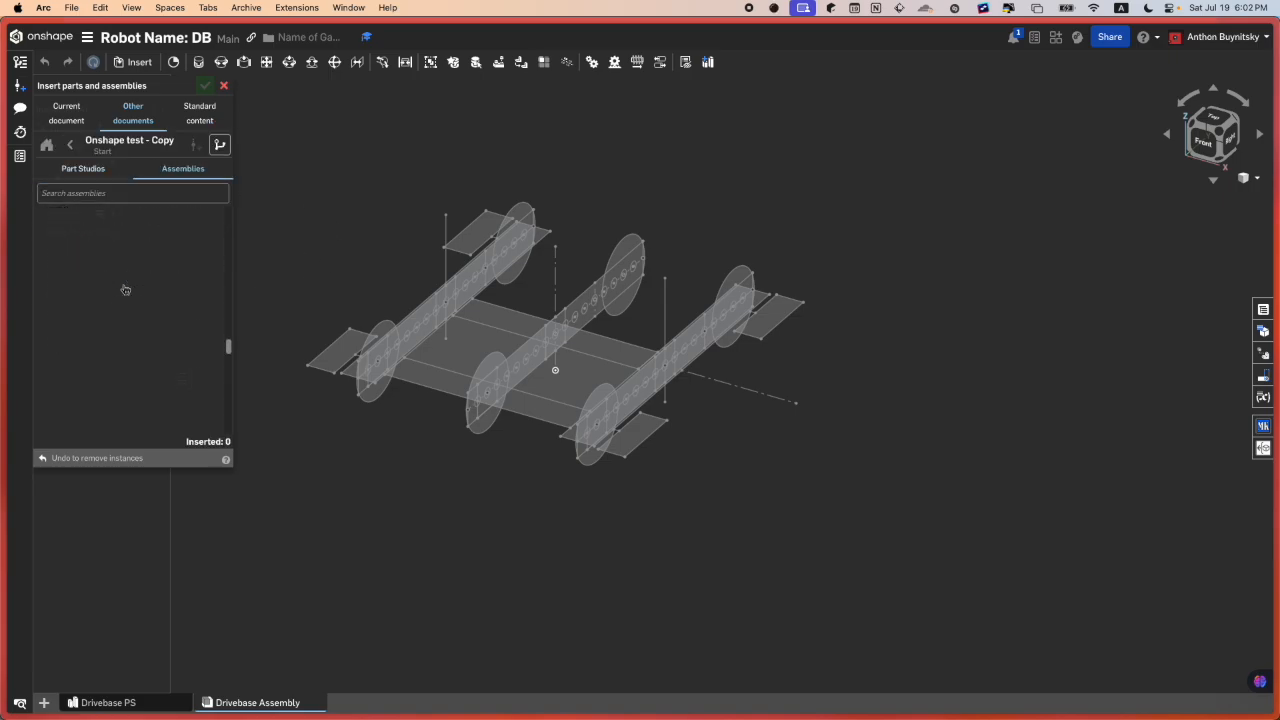
{"action": "scroll", "coordinate": [128, 290], "scroll_direction": "up", "scroll_amount": 4}
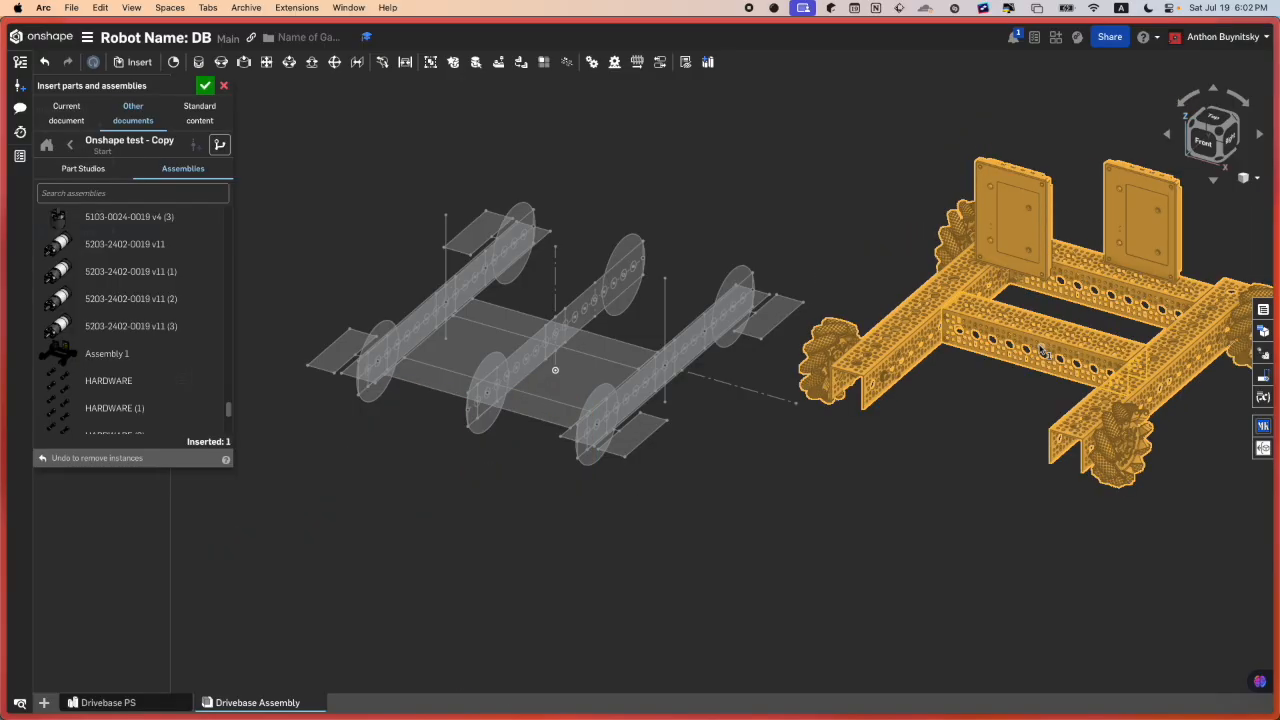
{"action": "left_click", "coordinate": [1042, 351]}
{"action": "left_click", "coordinate": [205, 87]}
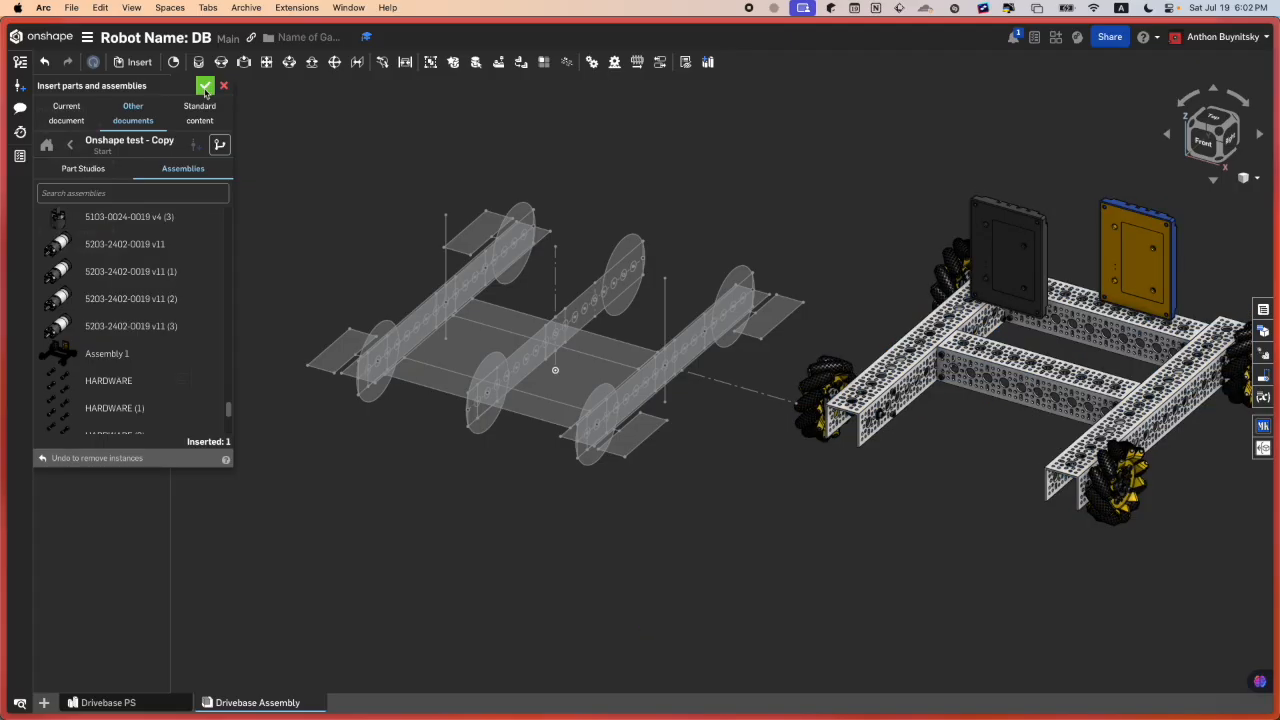
{"action": "left_click", "coordinate": [205, 88]}
Step: Try to hide the black hub standing on the inserted chassis
{"action": "scroll", "coordinate": [787, 311], "scroll_direction": "up", "scroll_amount": 10}
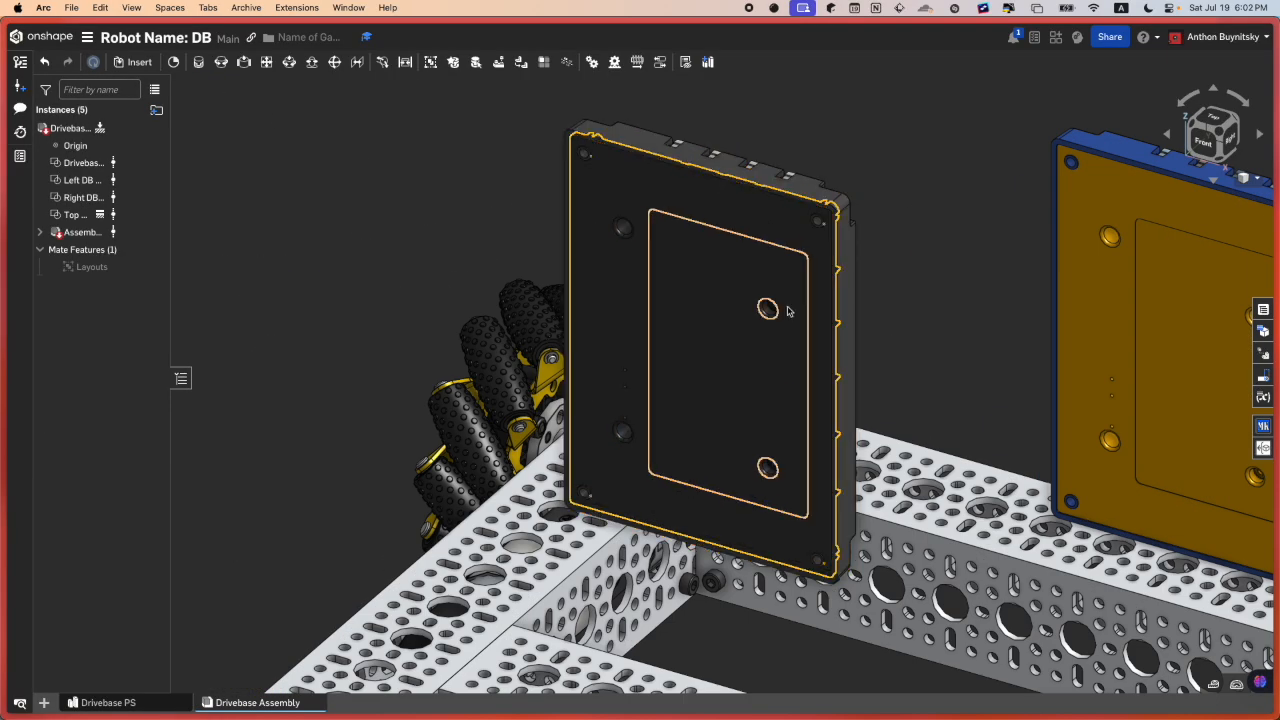
{"action": "left_click", "coordinate": [787, 312]}
{"action": "key", "text": "y"}
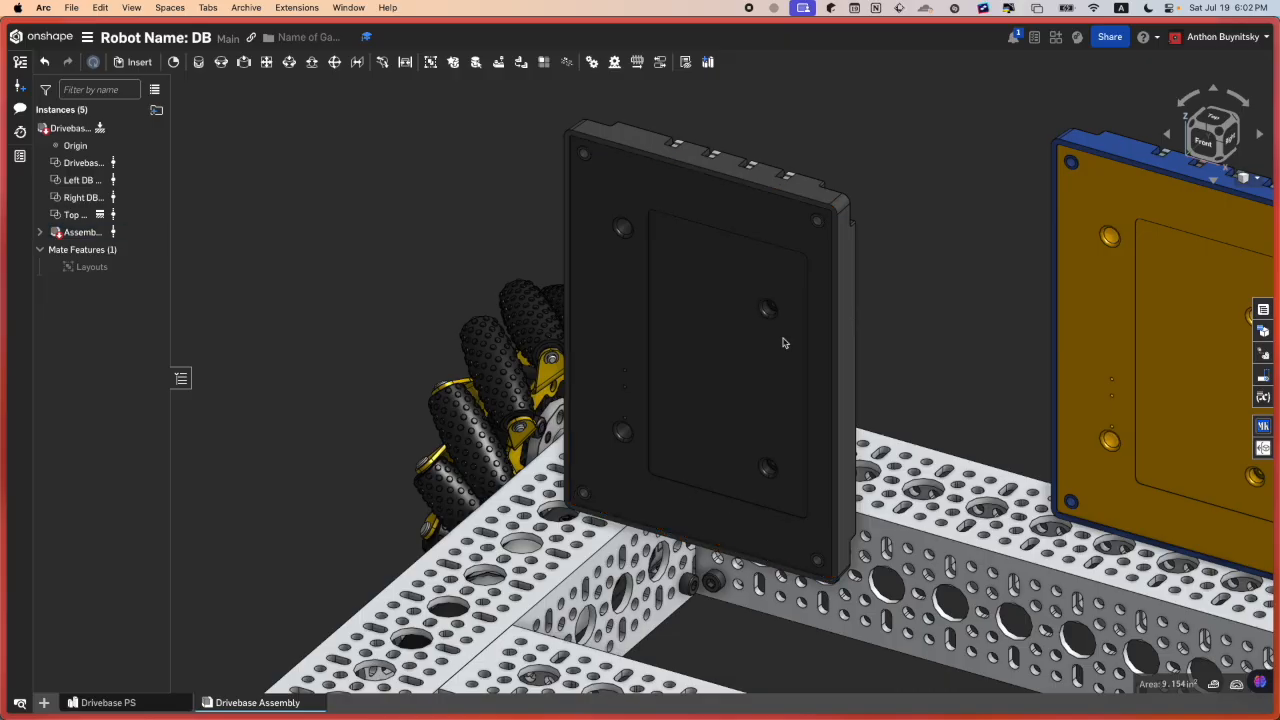
{"action": "key", "text": "super+z"}
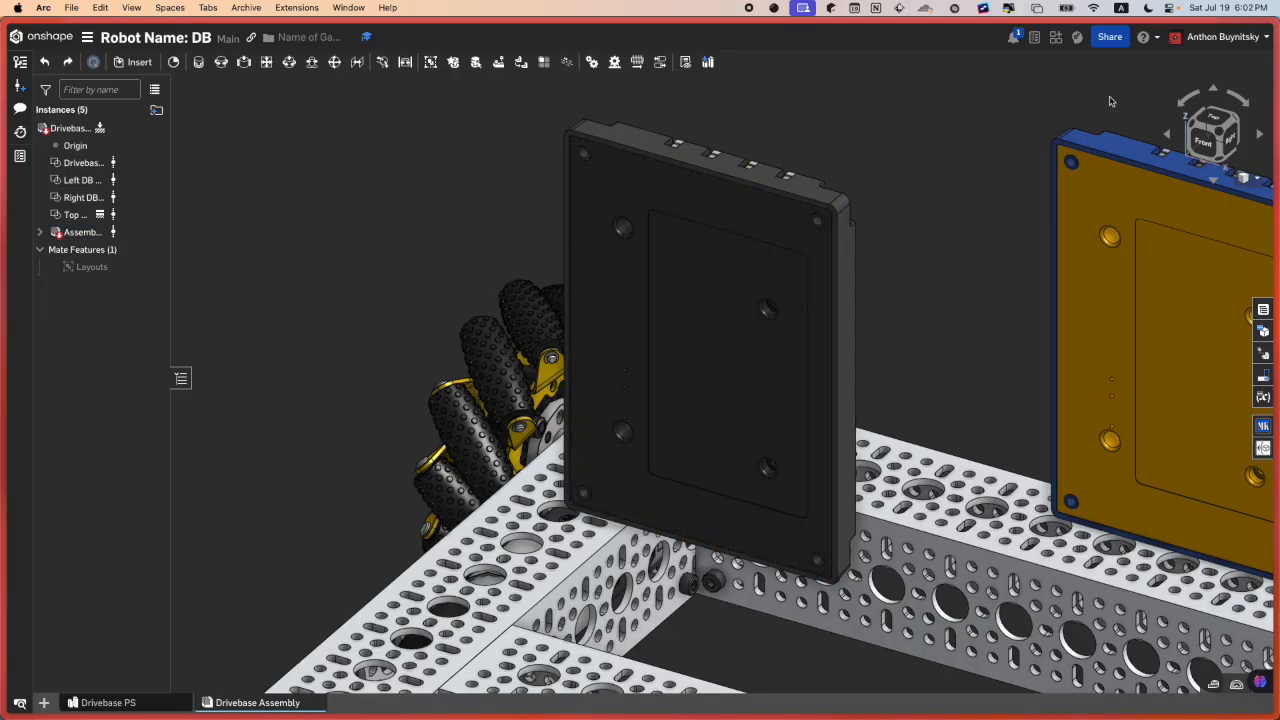
Step: In front view, select the black and orange hubs above the chassis together and hide them
{"action": "left_click", "coordinate": [1203, 141]}
{"action": "scroll", "coordinate": [984, 337], "scroll_direction": "up", "scroll_amount": 5}
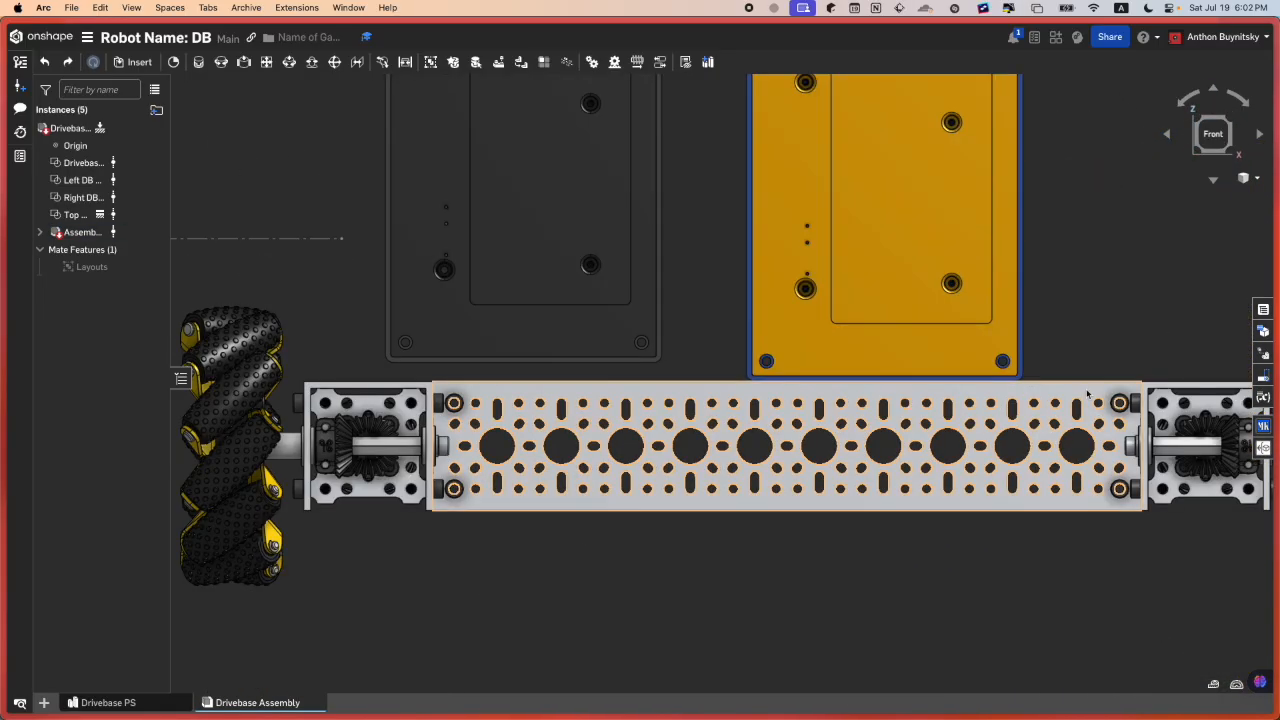
{"action": "scroll", "coordinate": [1109, 375], "scroll_direction": "down", "scroll_amount": 3}
{"action": "left_click_drag", "start_coordinate": [1109, 375], "coordinate": [711, 125]}
{"action": "key", "text": "y"}
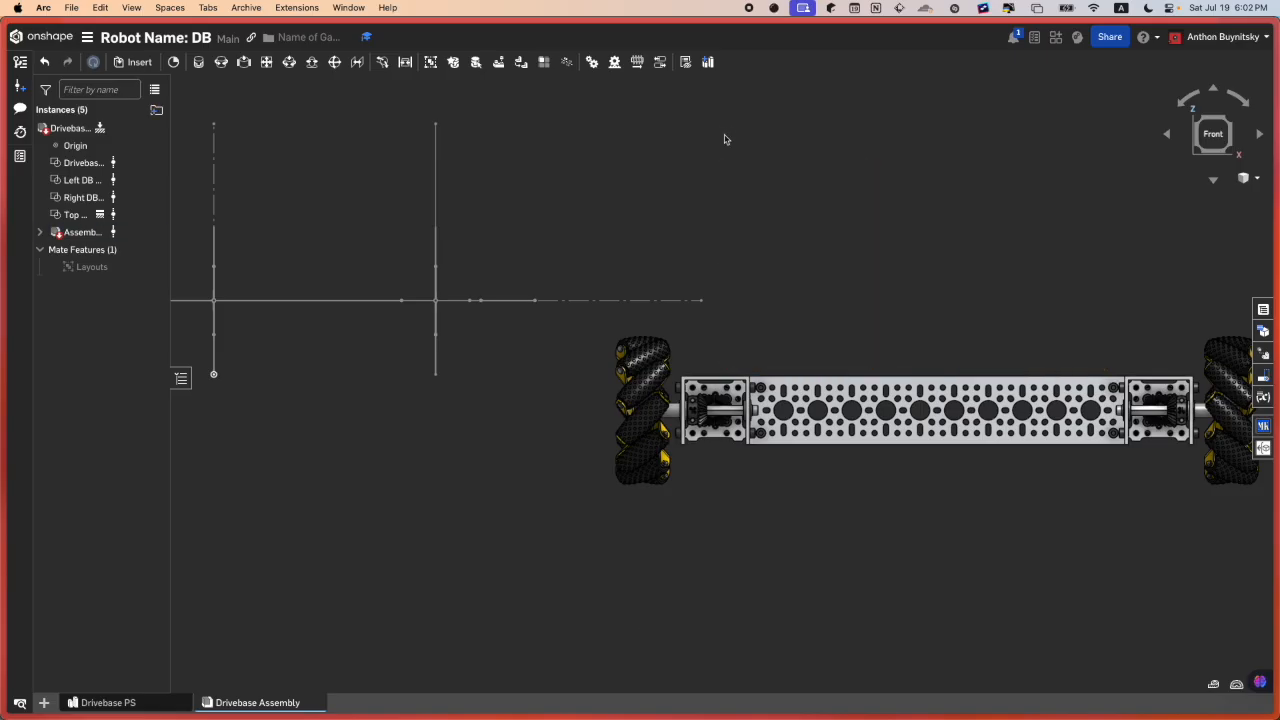
Step: Examine the inserted chassis beside the layout sketches from several angles, comparing channel and wheel positions
{"action": "scroll", "coordinate": [783, 360], "scroll_direction": "down", "scroll_amount": 3}
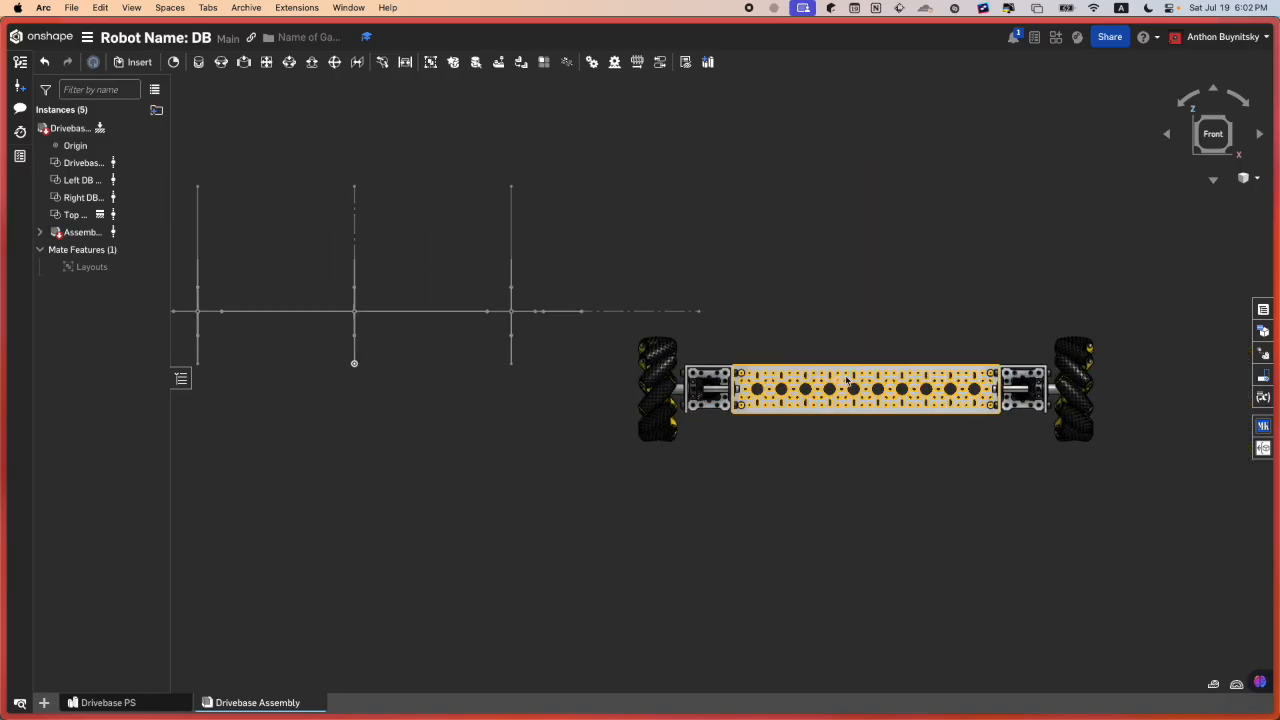
{"action": "right_click_drag", "start_coordinate": [863, 380], "coordinate": [828, 315]}
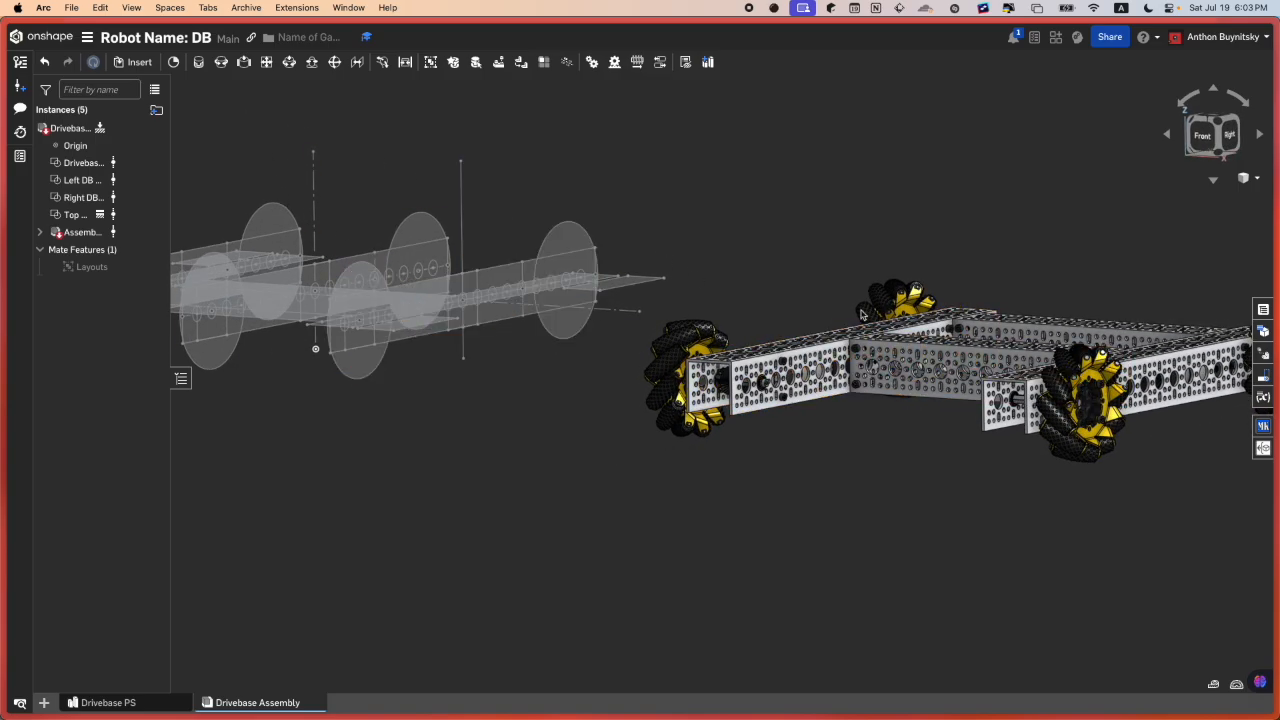
{"action": "scroll", "coordinate": [783, 491], "scroll_direction": "down", "scroll_amount": 3}
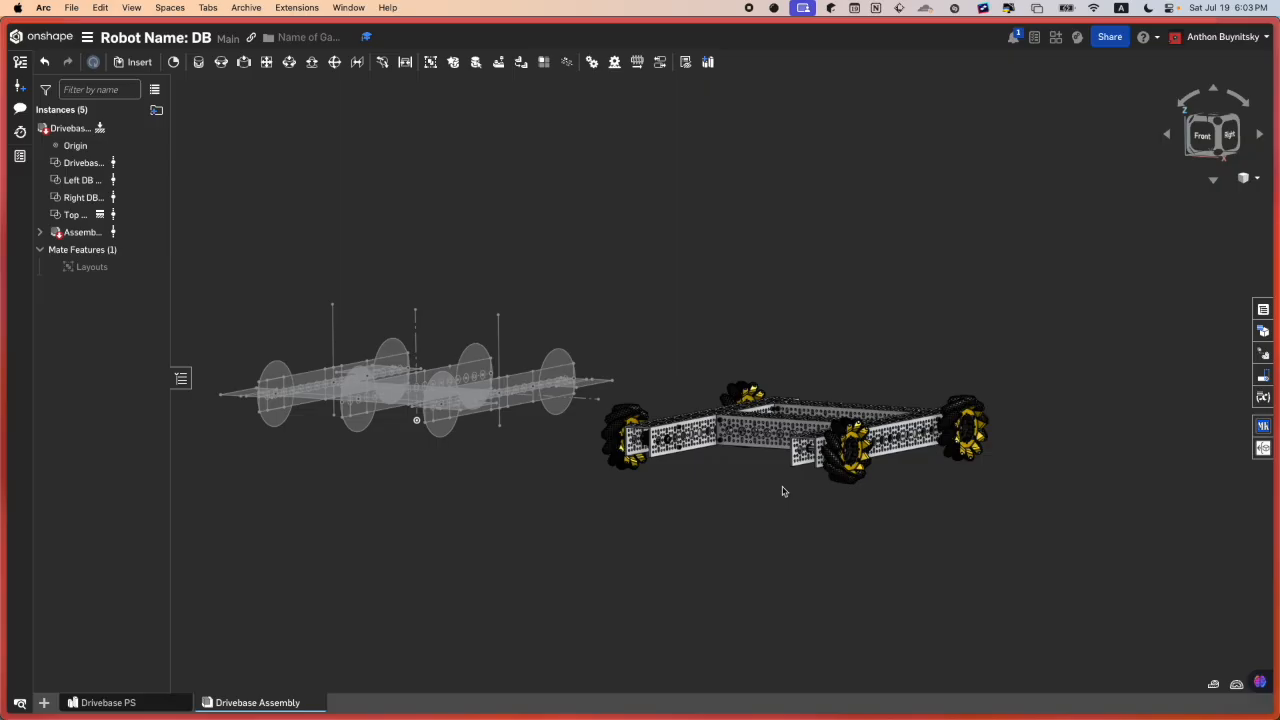
{"action": "scroll", "coordinate": [622, 430], "scroll_direction": "up", "scroll_amount": 1}
{"action": "middle_click_drag", "start_coordinate": [624, 432], "coordinate": [775, 423]}
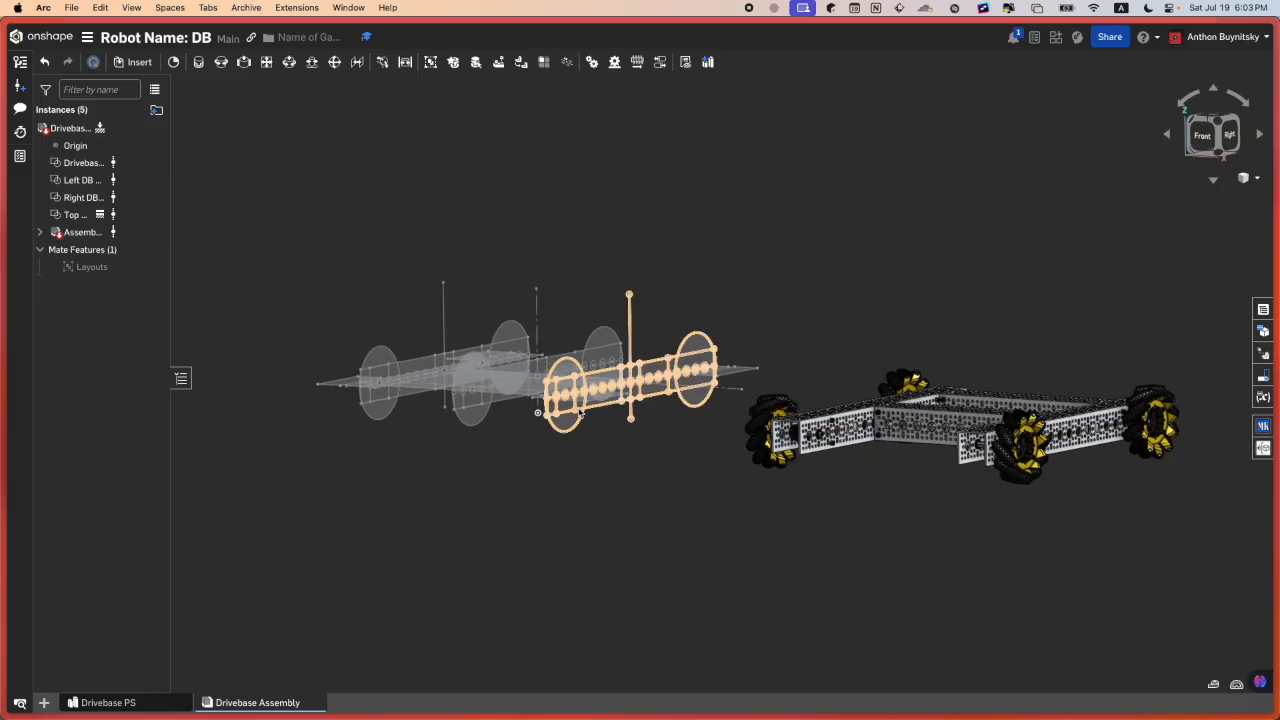
{"action": "scroll", "coordinate": [600, 408], "scroll_direction": "up", "scroll_amount": 2}
{"action": "mouse_move", "coordinate": [590, 408]}
{"action": "right_mouse_down"}
{"action": "mouse_move", "coordinate": [621, 409]}
{"action": "mouse_move", "coordinate": [588, 411]}
{"action": "right_mouse_up"}
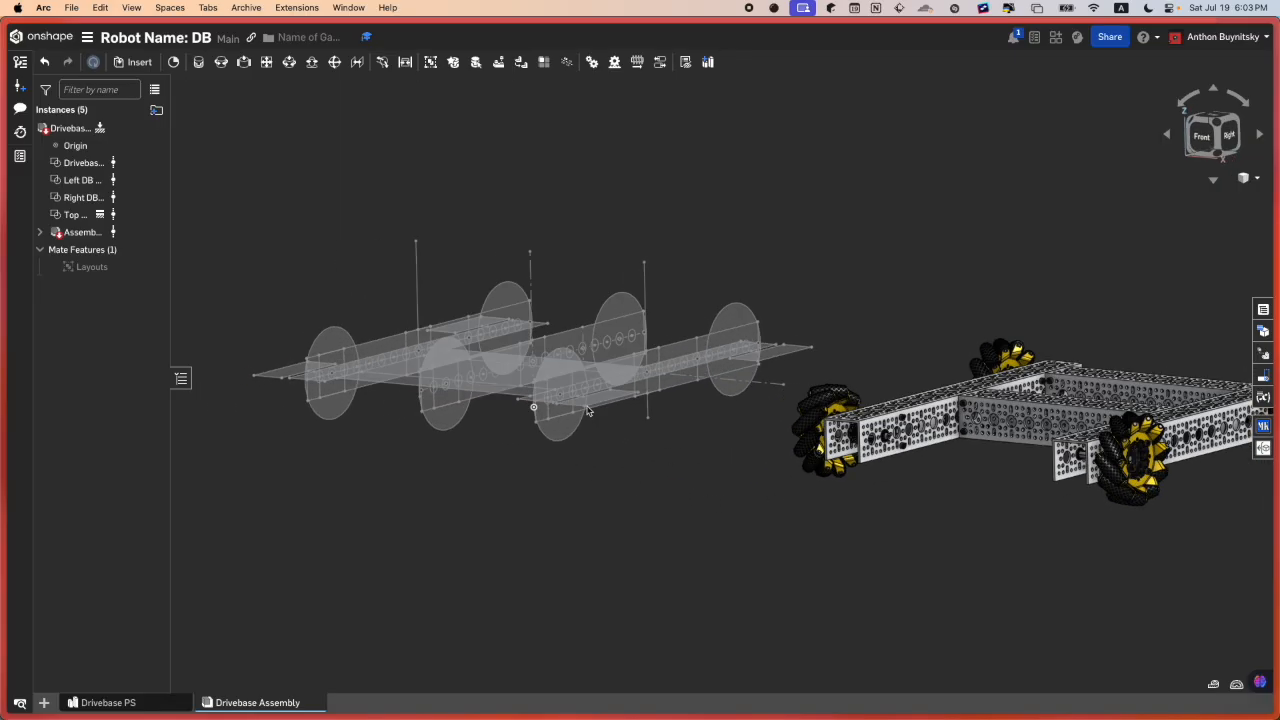
{"action": "scroll", "coordinate": [588, 408], "scroll_direction": "up", "scroll_amount": 1}
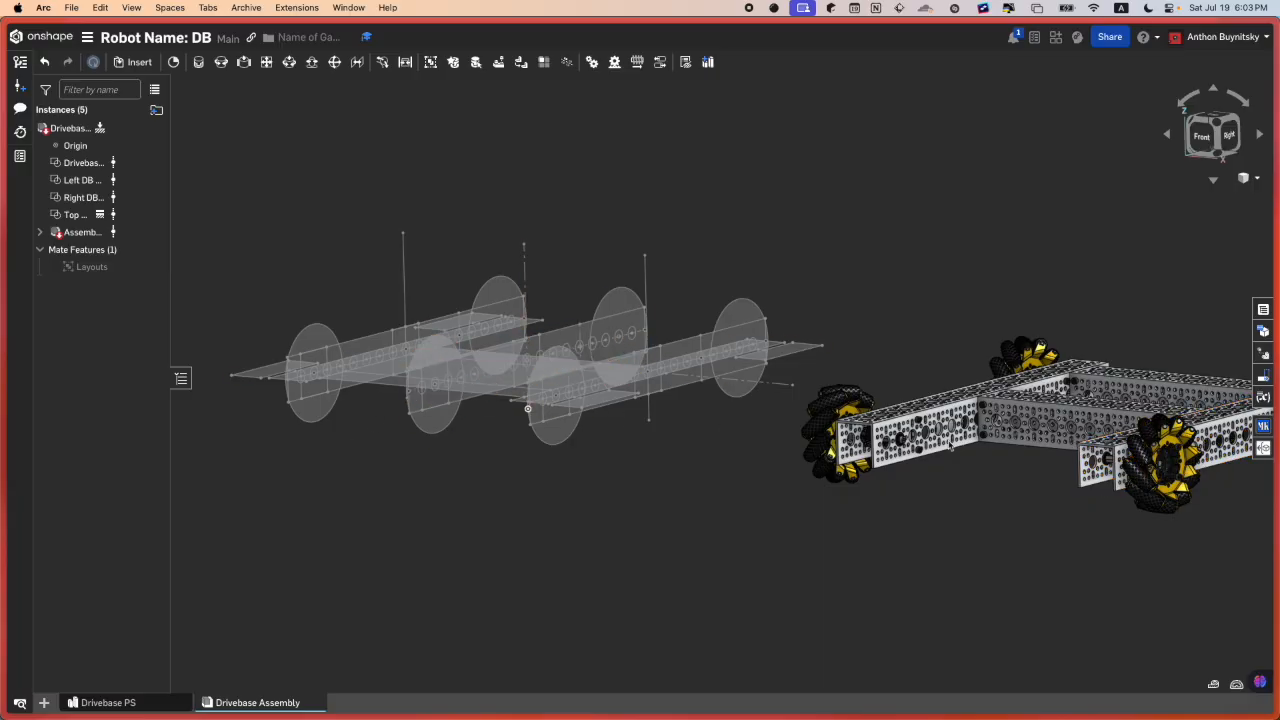
{"action": "middle_click_drag", "start_coordinate": [984, 441], "coordinate": [834, 439]}
{"action": "right_click_drag", "start_coordinate": [835, 443], "coordinate": [843, 497]}
{"action": "scroll", "coordinate": [786, 498], "scroll_direction": "down", "scroll_amount": 2}
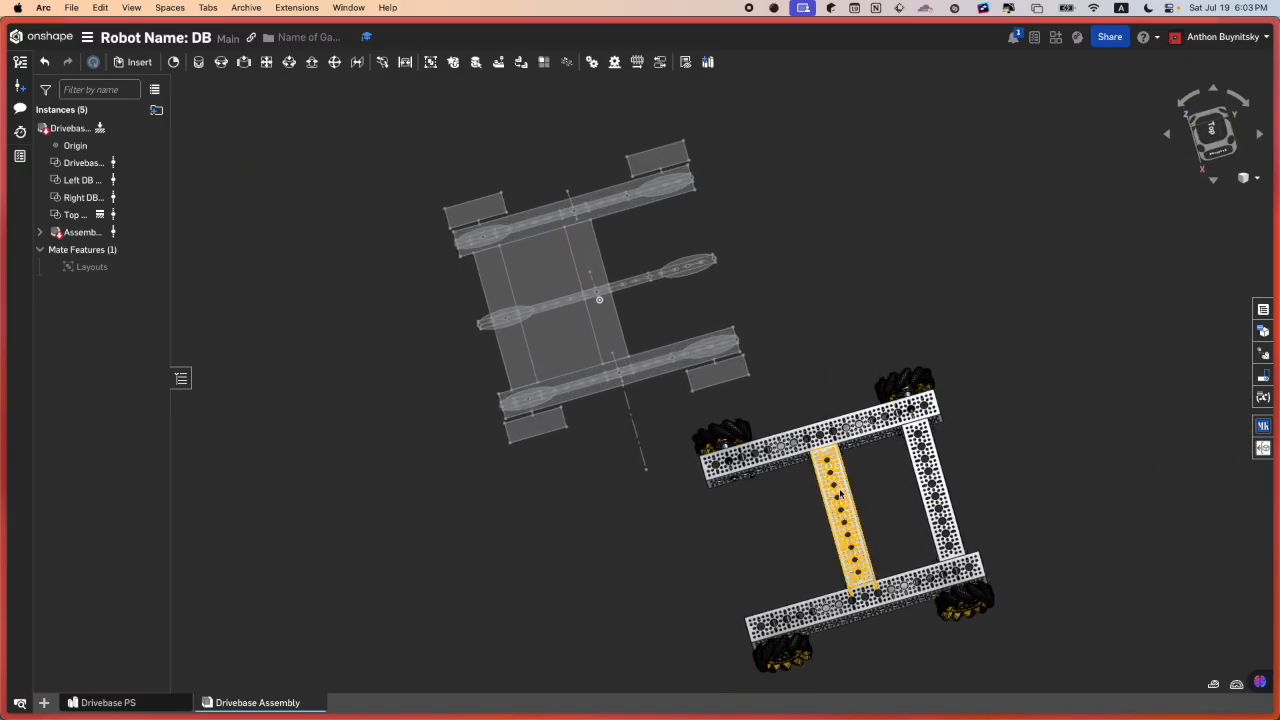
Step: Try to rotate the chassis's middle cross channel 180 degrees
{"action": "left_click", "coordinate": [843, 497]}
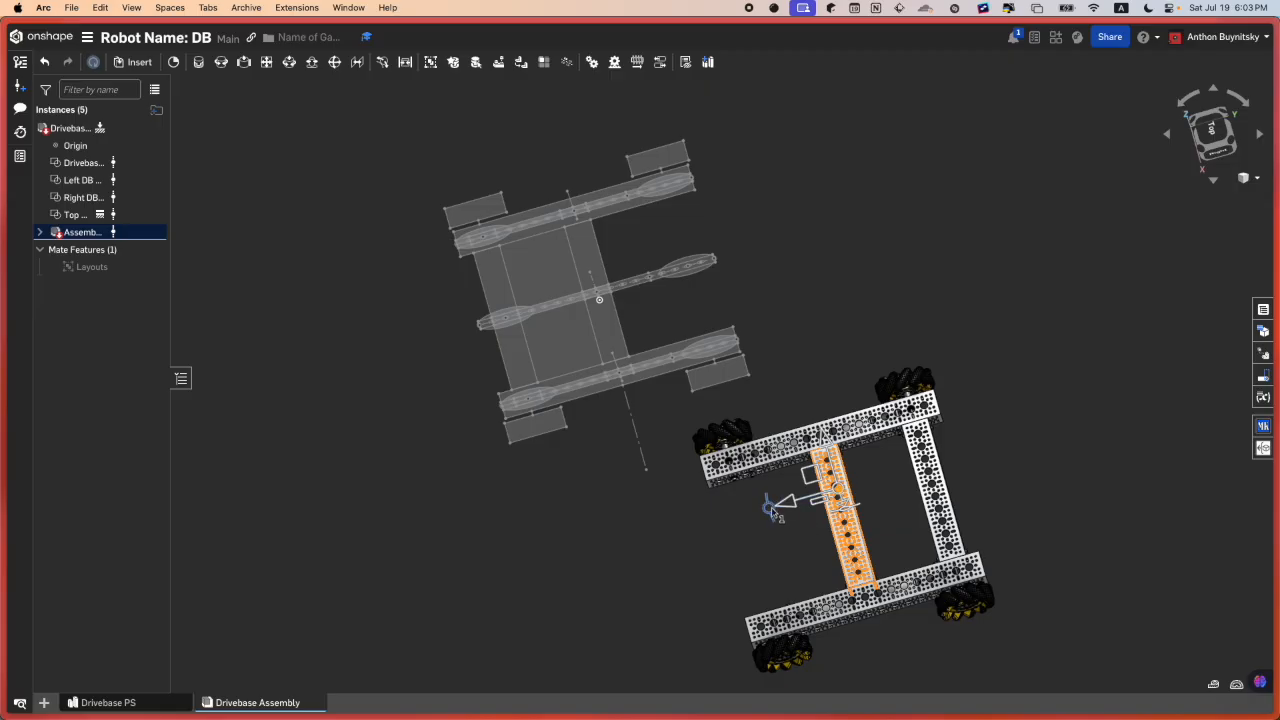
{"action": "left_click_drag", "start_coordinate": [773, 510], "coordinate": [905, 467]}
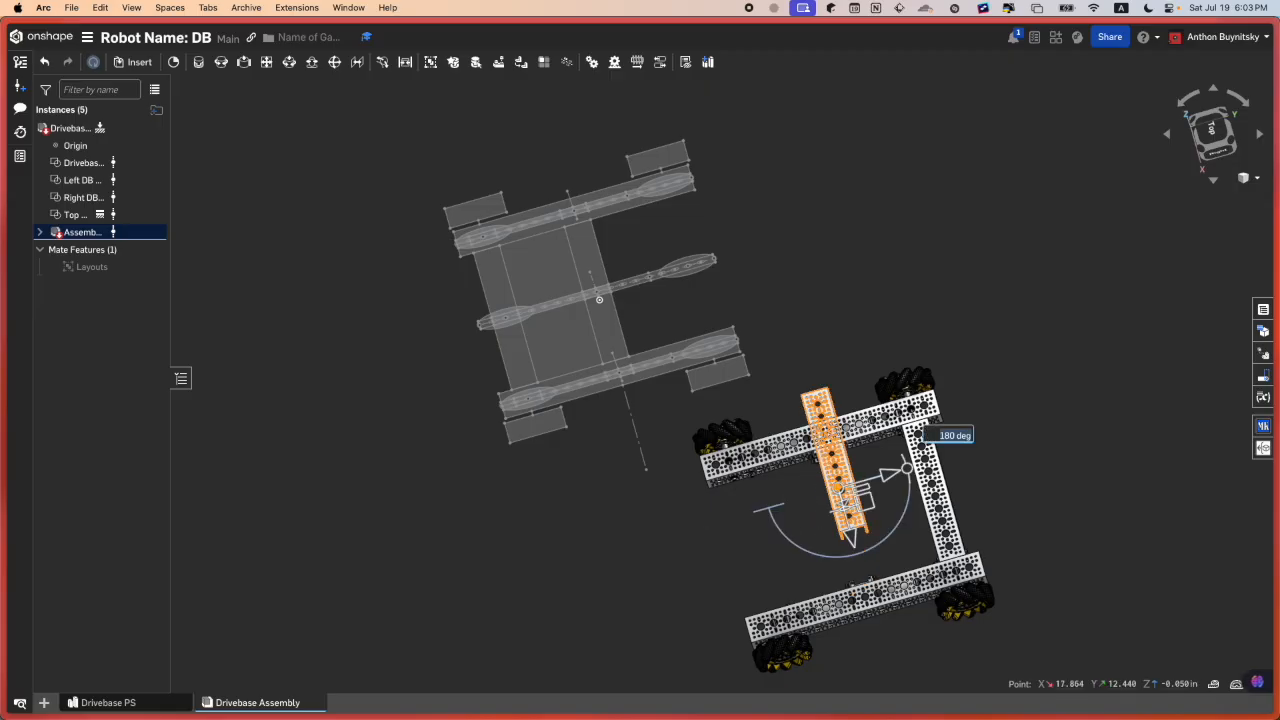
{"action": "left_click", "coordinate": [949, 302]}
{"action": "key", "text": "super+z"}
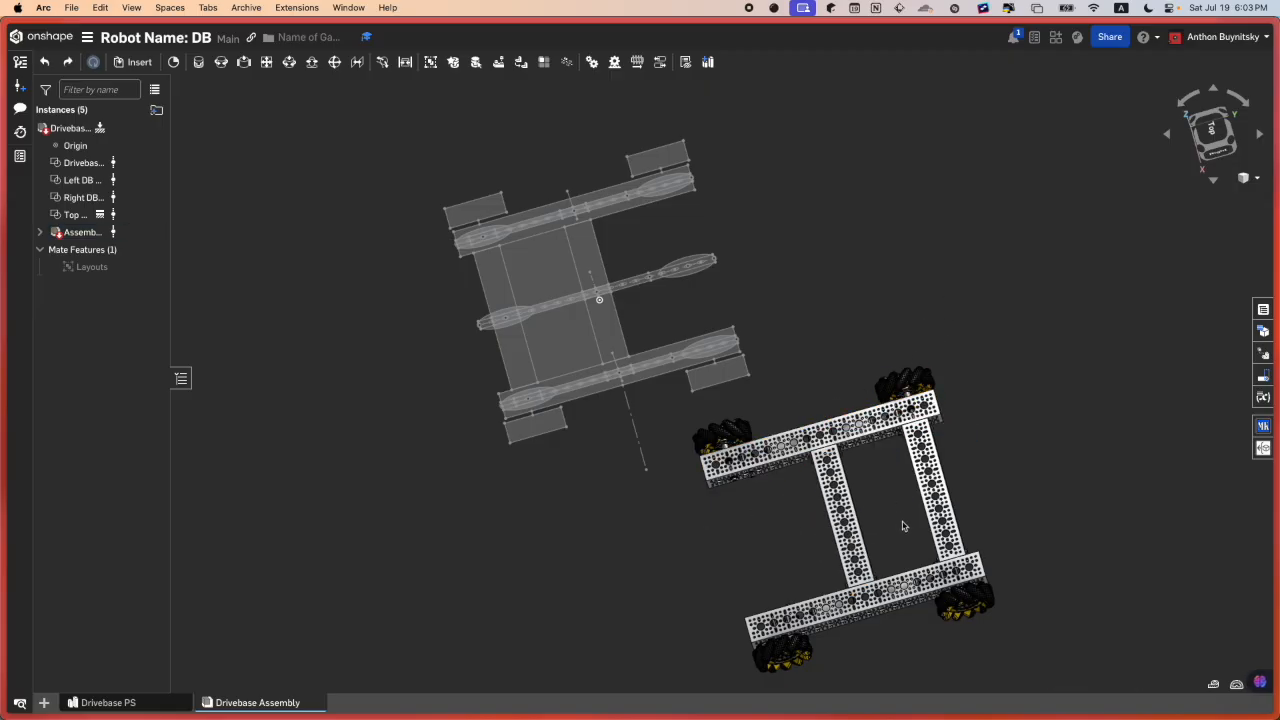
Step: Move the inserted chassis clear of the layout sketches and view both from the top
{"action": "scroll", "coordinate": [903, 525], "scroll_direction": "down", "scroll_amount": 2}
{"action": "middle_click_drag", "start_coordinate": [882, 483], "coordinate": [782, 355]}
{"action": "left_click_drag", "start_coordinate": [909, 510], "coordinate": [959, 362]}
{"action": "left_click", "coordinate": [1212, 128]}
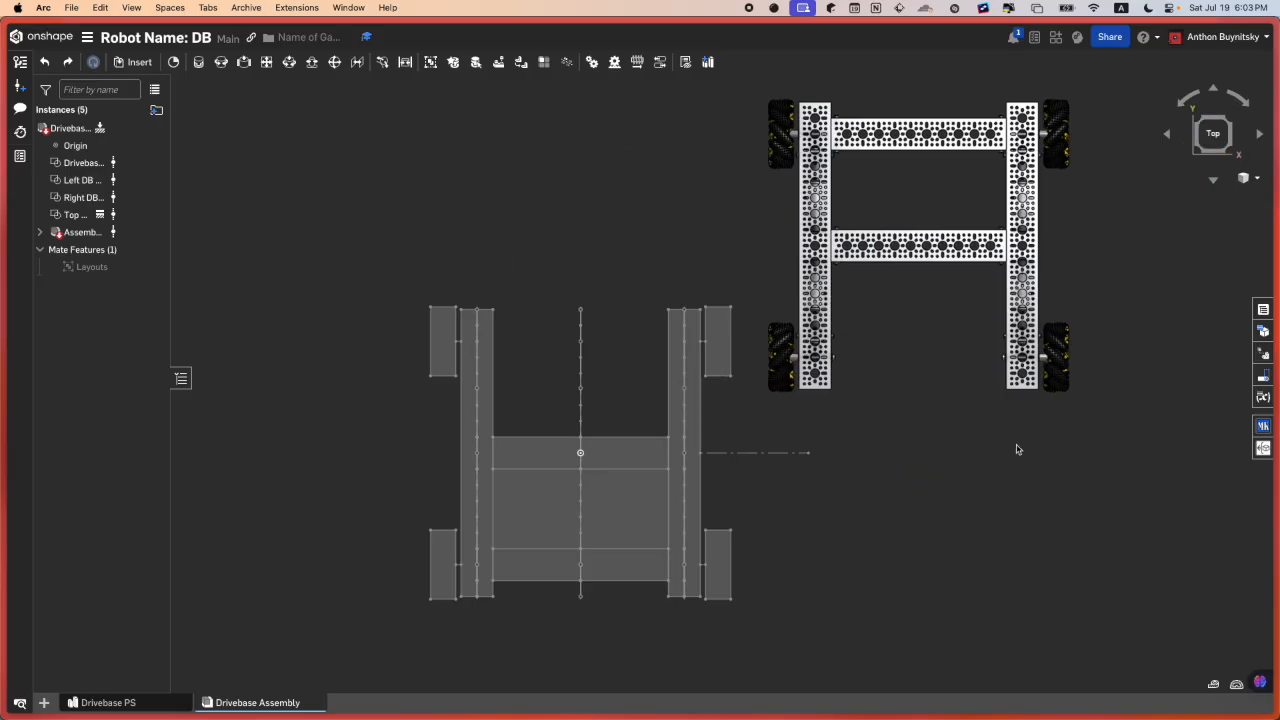
Step: Group all of the chassis's instances in a group named DB
{"action": "left_click_drag", "start_coordinate": [1173, 467], "coordinate": [755, 75]}
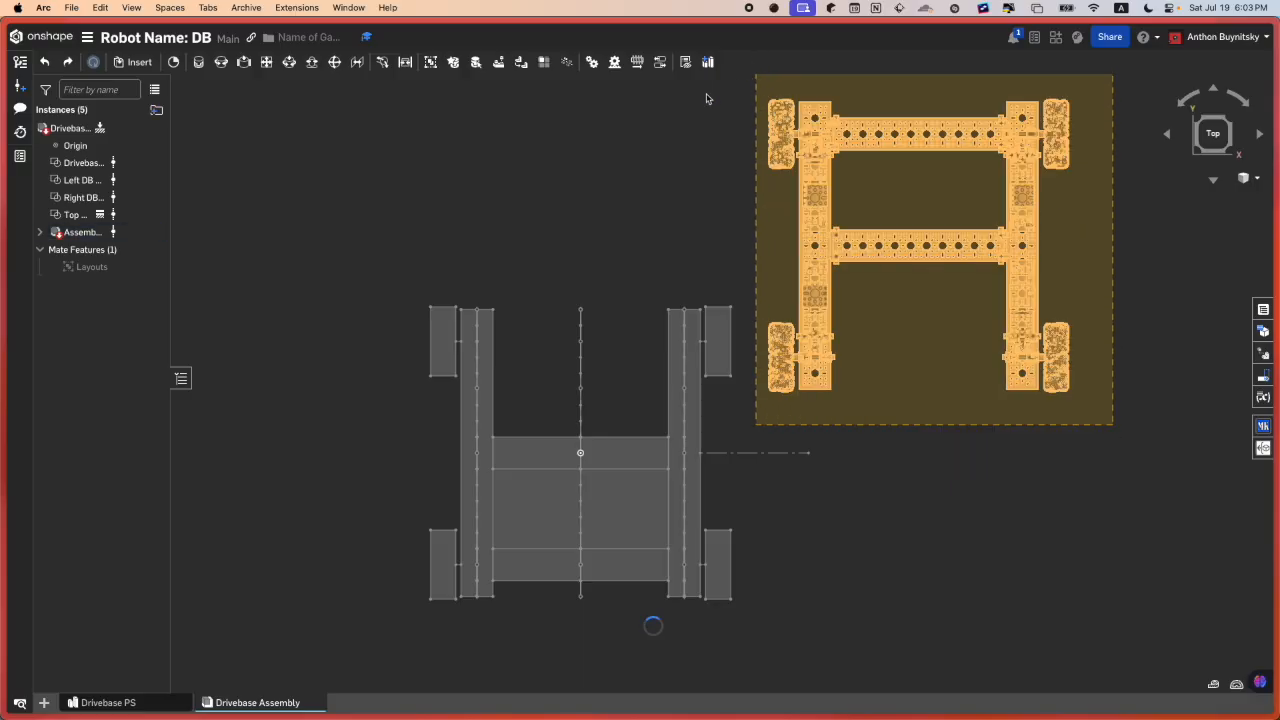
{"action": "left_click", "coordinate": [431, 62]}
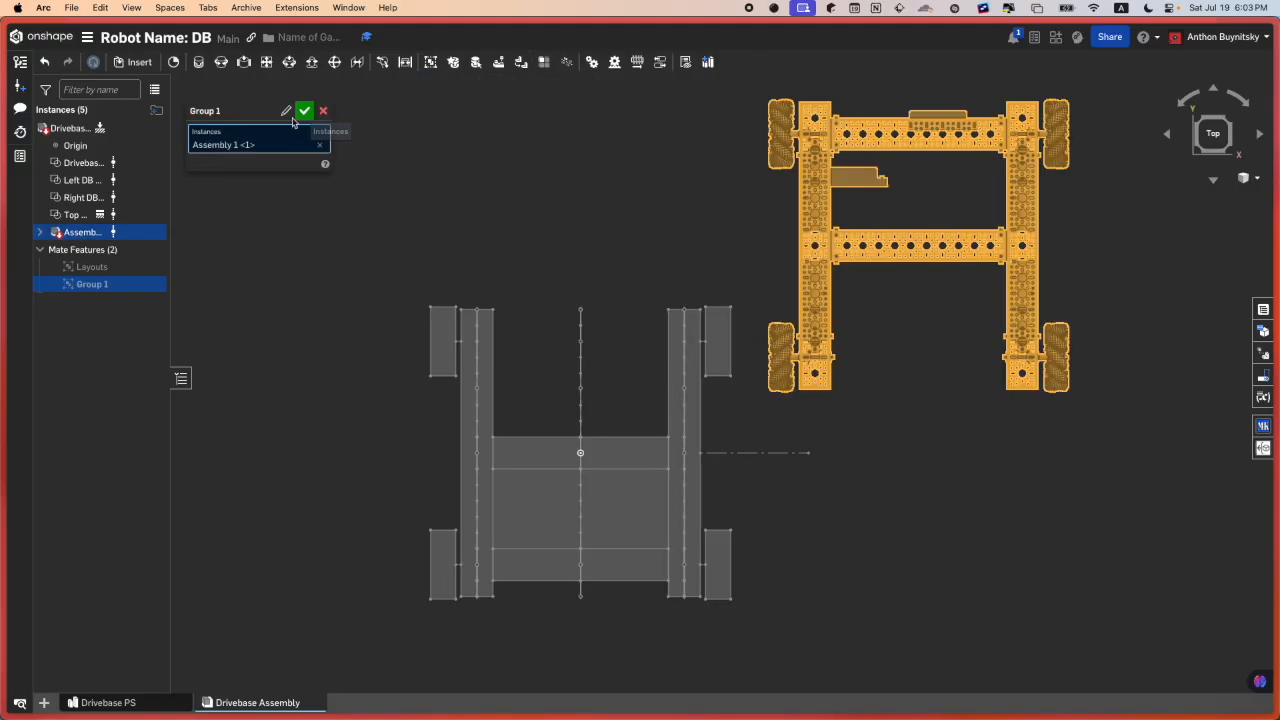
{"action": "left_click", "coordinate": [289, 112]}
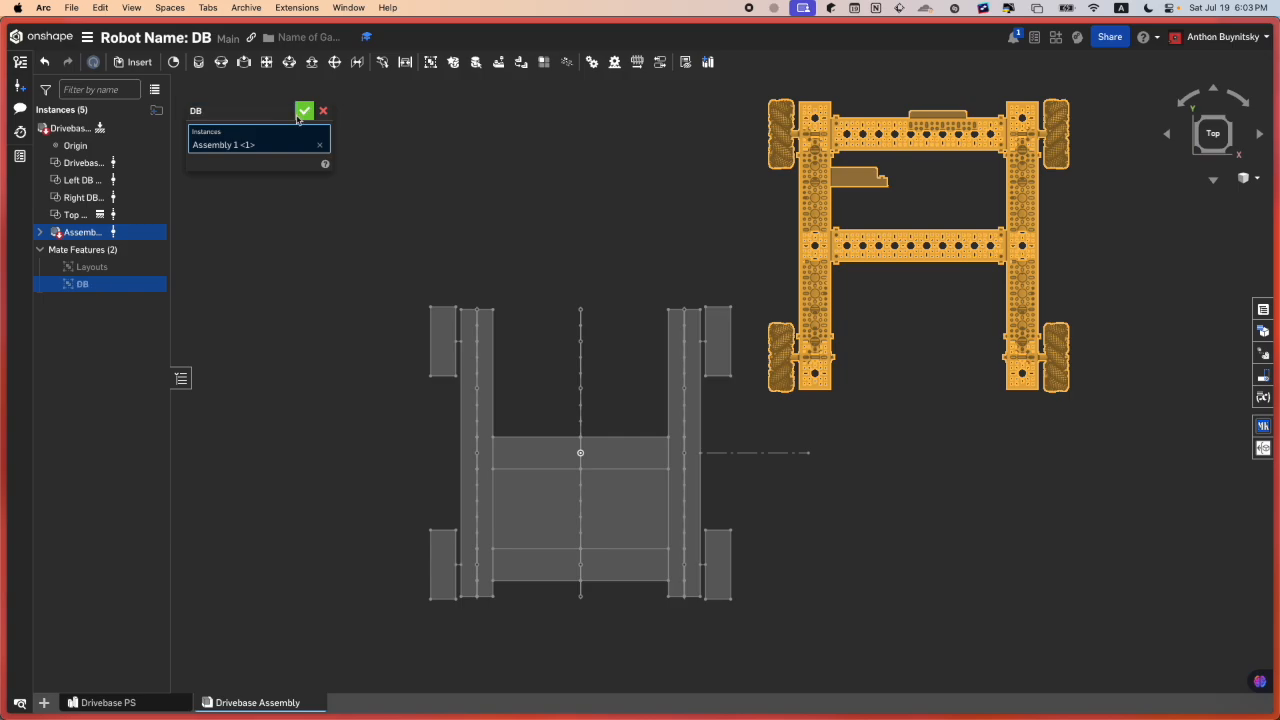
{"action": "left_click", "coordinate": [302, 113]}
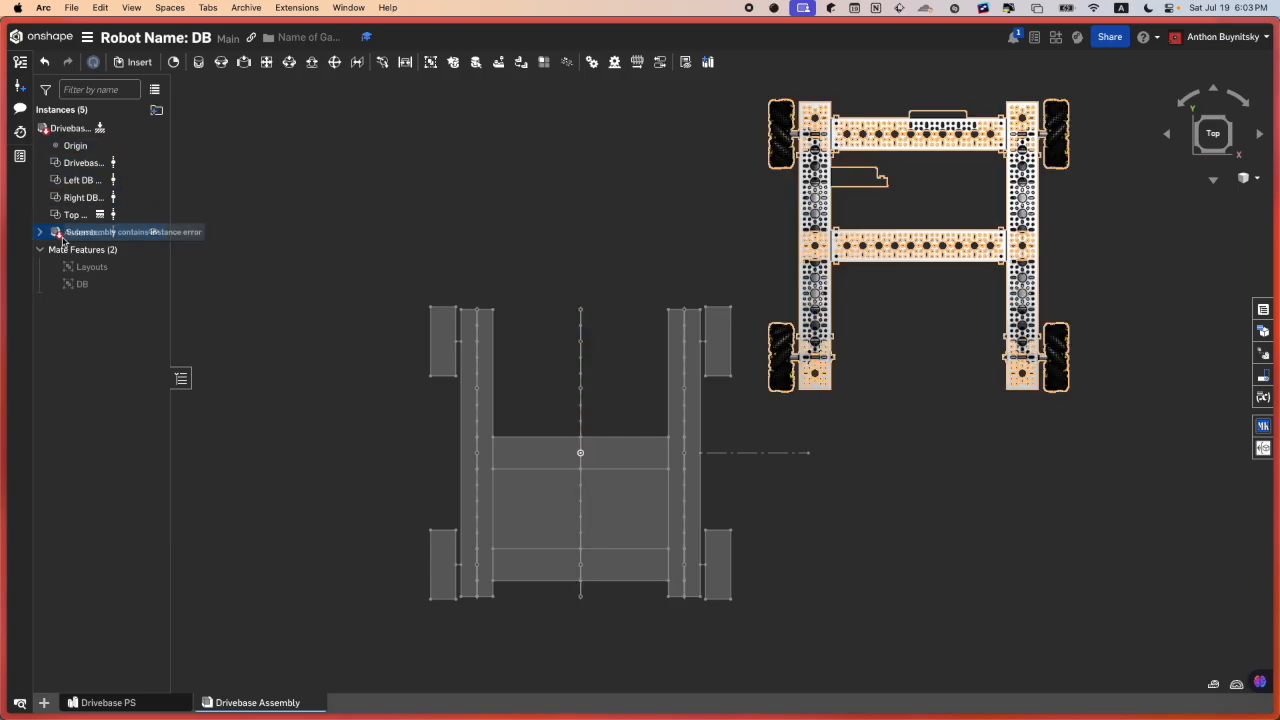
{"action": "left_click", "coordinate": [97, 233]}
{"action": "left_click", "coordinate": [786, 249]}
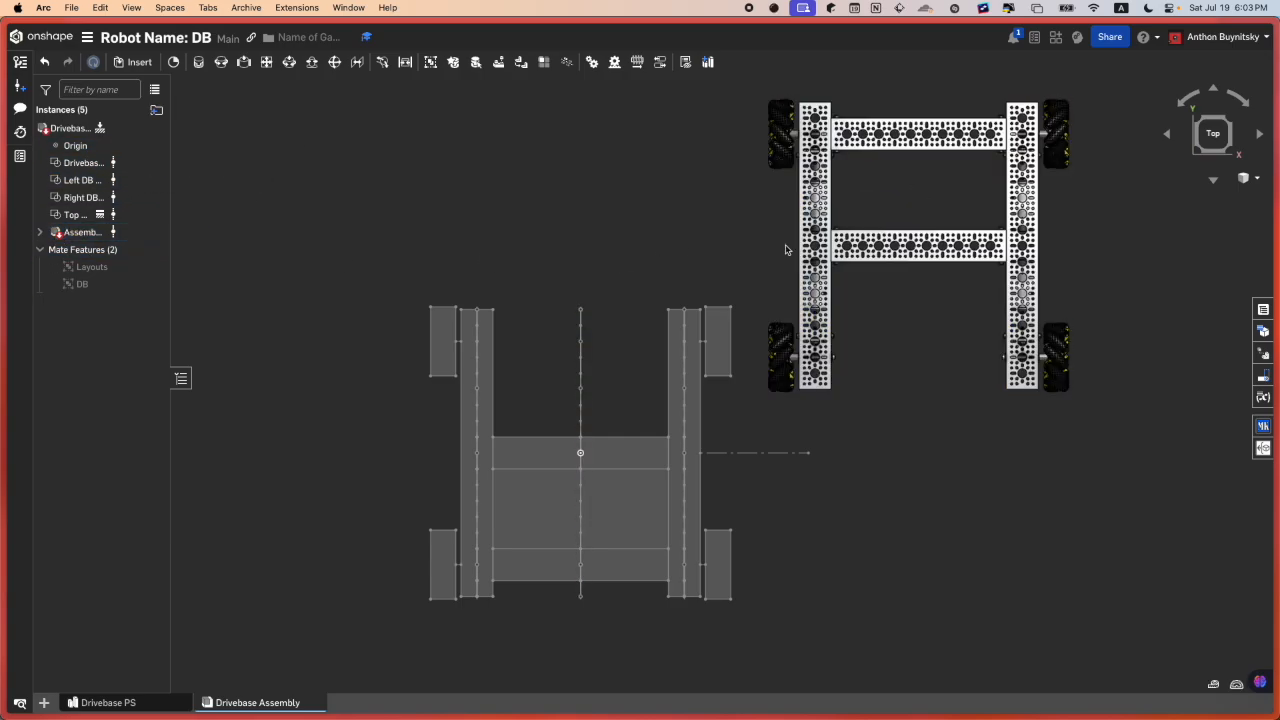
Step: Move the grouped chassis around beside the layout sketches to test that it moves as one piece
{"action": "scroll", "coordinate": [786, 249], "scroll_direction": "down", "scroll_amount": 1}
{"action": "scroll", "coordinate": [823, 272], "scroll_direction": "up", "scroll_amount": 3}
{"action": "right_click_drag", "start_coordinate": [829, 283], "coordinate": [846, 208]}
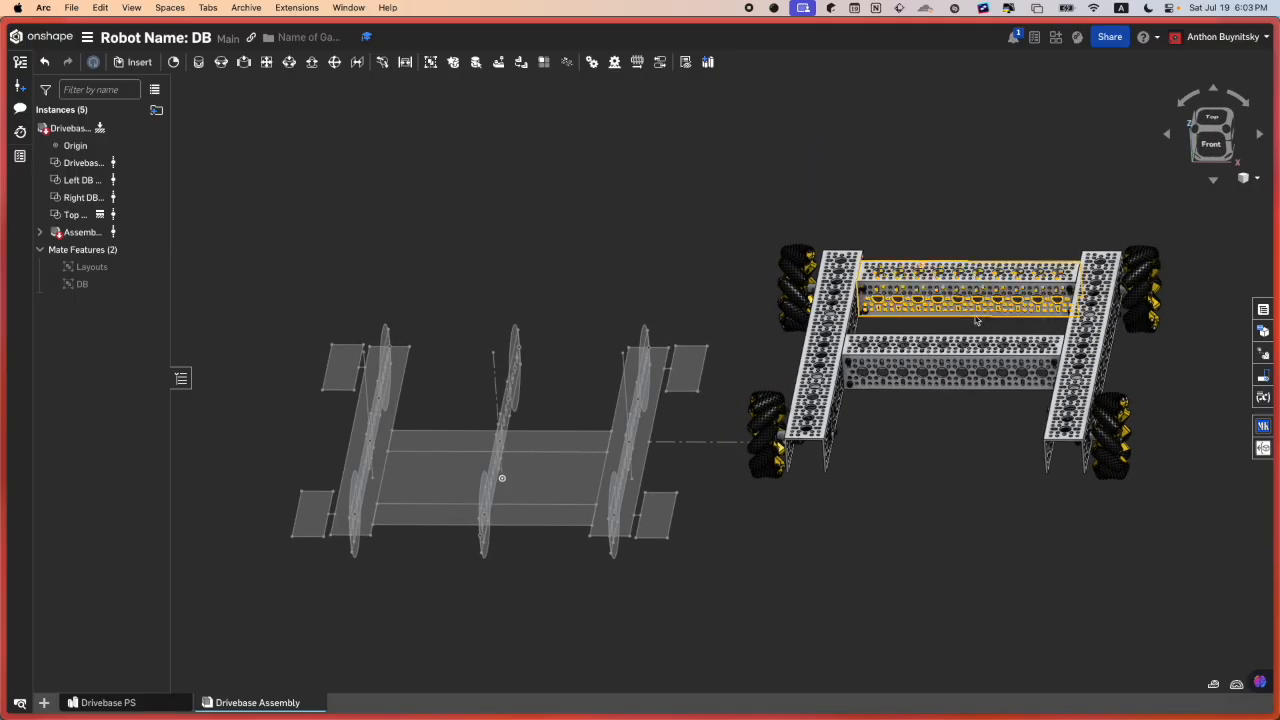
{"action": "middle_click_drag", "start_coordinate": [747, 349], "coordinate": [740, 340]}
{"action": "mouse_move", "coordinate": [800, 337]}
{"action": "left_mouse_down"}
{"action": "mouse_move", "coordinate": [837, 297]}
{"action": "mouse_move", "coordinate": [980, 260]}
{"action": "mouse_move", "coordinate": [974, 241]}
{"action": "left_mouse_up"}
{"action": "left_click_drag", "start_coordinate": [844, 316], "coordinate": [854, 308]}
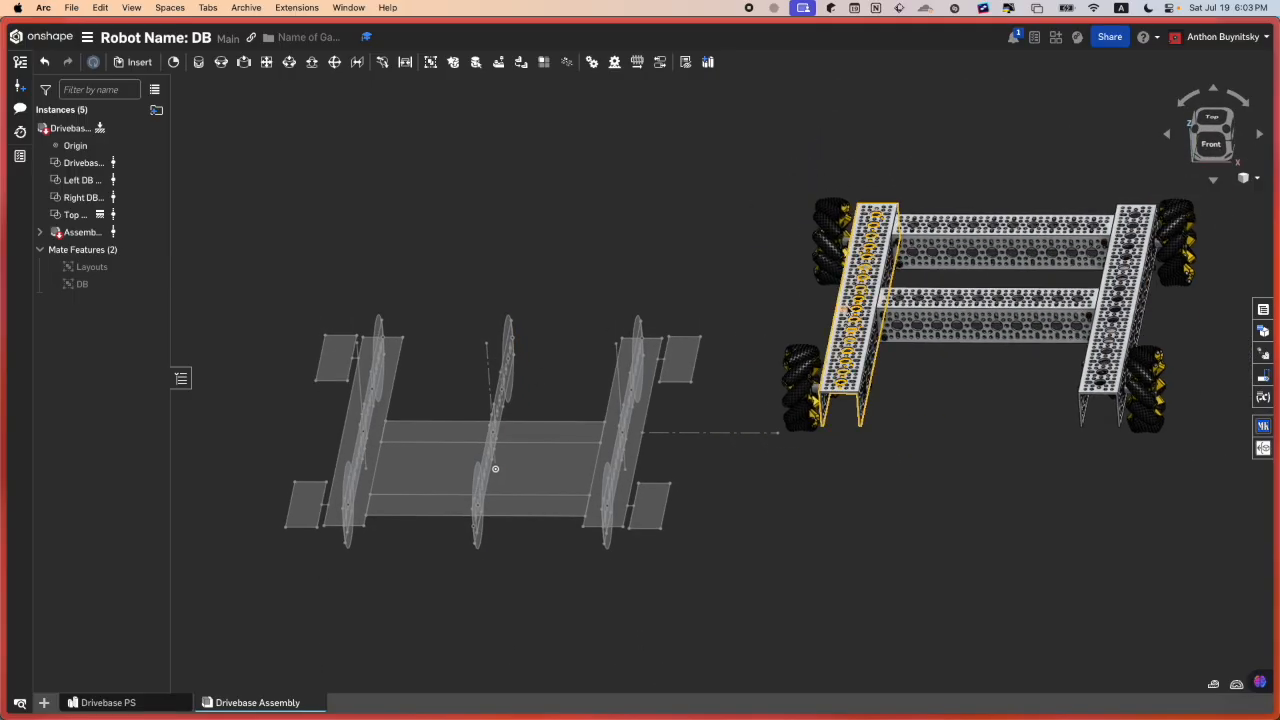
Step: Rotate the chassis 180 degrees in the top plane so its cross channels face the layout's rear end
{"action": "middle_click_drag", "start_coordinate": [854, 308], "coordinate": [644, 398]}
{"action": "scroll", "coordinate": [644, 398], "scroll_direction": "up", "scroll_amount": 5}
{"action": "scroll", "coordinate": [644, 398], "scroll_direction": "down", "scroll_amount": 5}
{"action": "scroll", "coordinate": [644, 398], "scroll_direction": "down", "scroll_amount": 3}
{"action": "right_click_drag", "start_coordinate": [644, 398], "coordinate": [650, 443]}
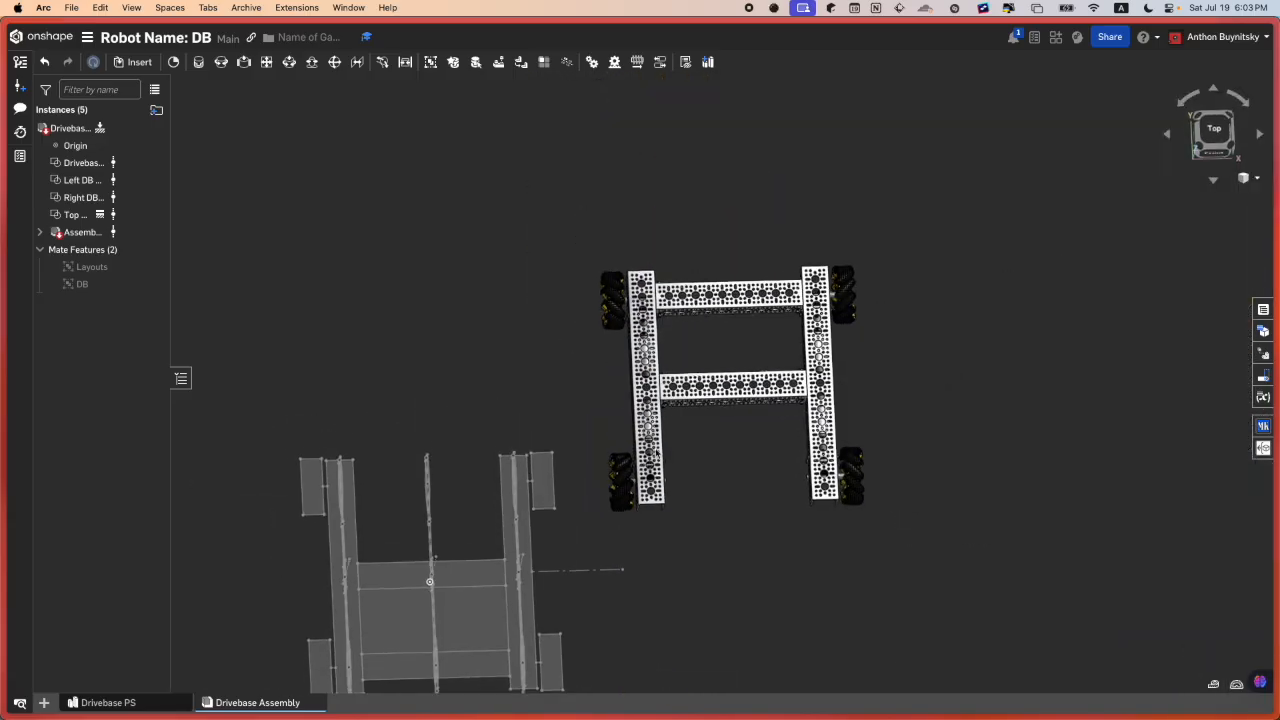
{"action": "scroll", "coordinate": [654, 430], "scroll_direction": "up", "scroll_amount": 10}
{"action": "left_click", "coordinate": [660, 376]}
{"action": "scroll", "coordinate": [665, 383], "scroll_direction": "down", "scroll_amount": 8}
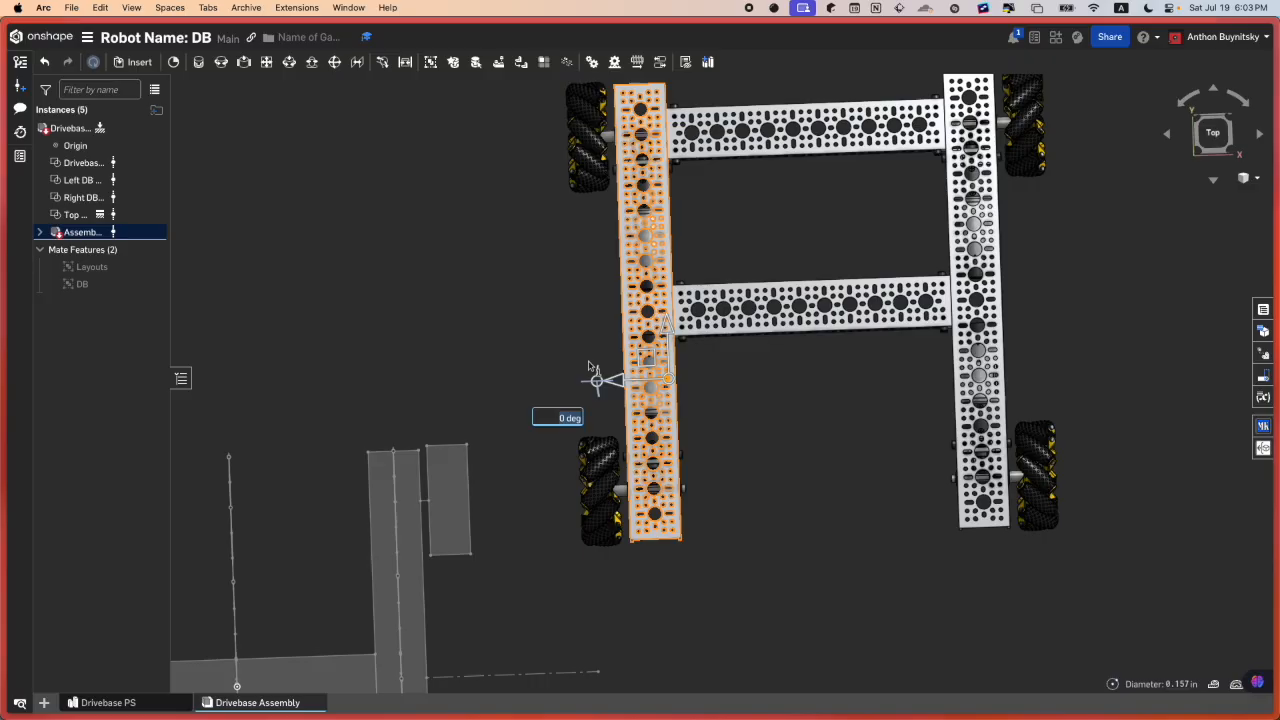
{"action": "key", "text": "Return"}
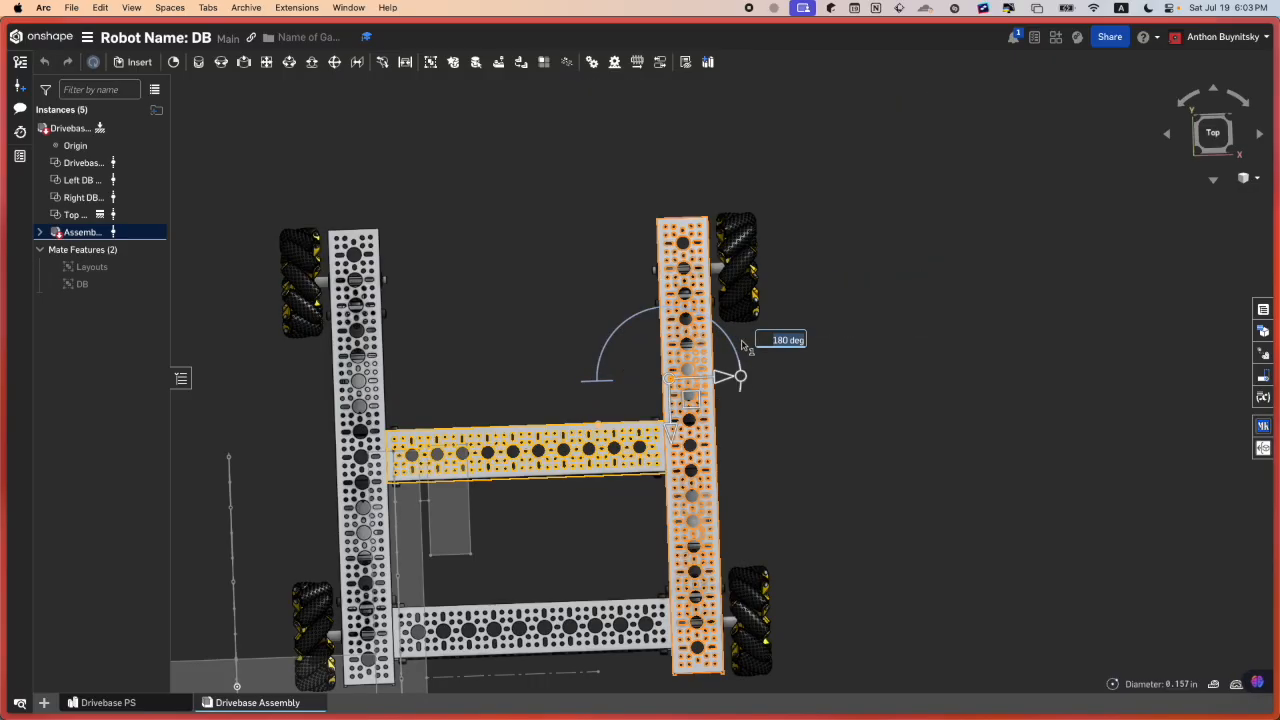
{"action": "left_click", "coordinate": [806, 434]}
Step: Move the turned chassis off the layout sketches it overlaps
{"action": "mouse_move", "coordinate": [716, 414]}
{"action": "middle_mouse_down"}
{"action": "mouse_move", "coordinate": [836, 344]}
{"action": "mouse_move", "coordinate": [962, 312]}
{"action": "middle_mouse_up"}
{"action": "scroll", "coordinate": [998, 392], "scroll_direction": "down", "scroll_amount": 5}
{"action": "middle_click_drag", "start_coordinate": [788, 496], "coordinate": [742, 450]}
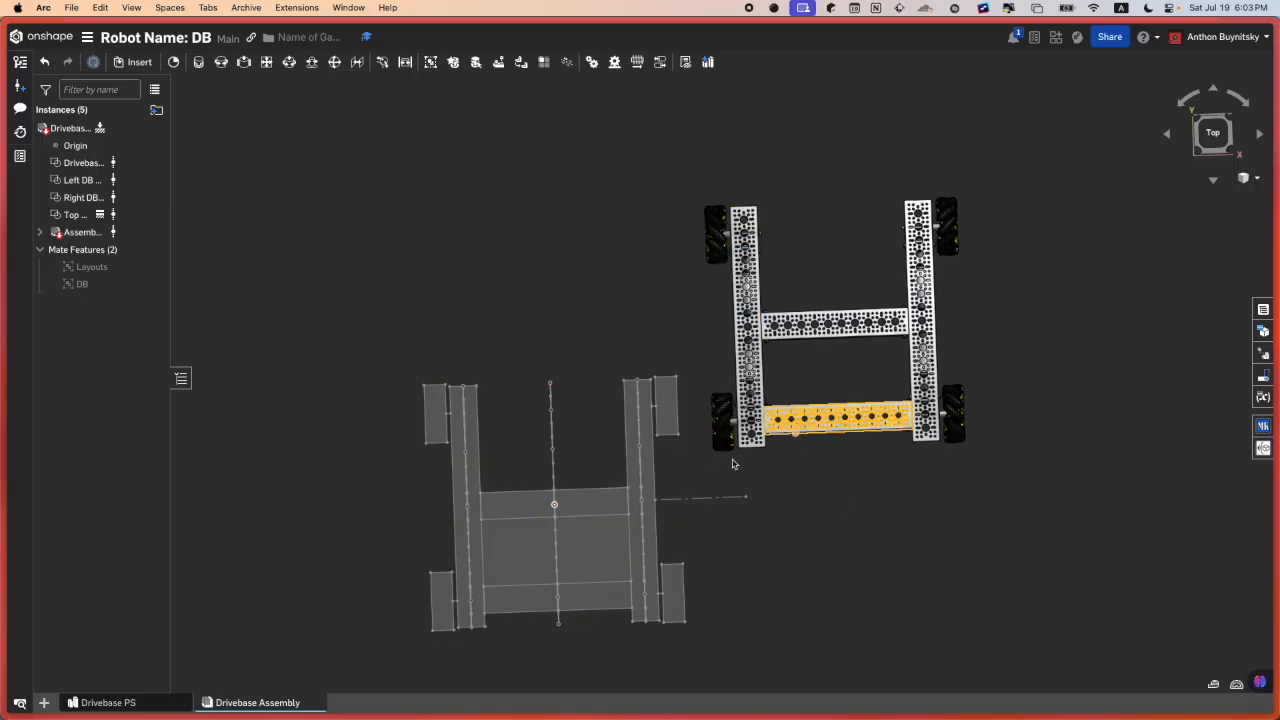
Step: Undo the chassis's last move and rotation, and redo both to compare its orientation with the layout
{"action": "key", "text": "super+z"}
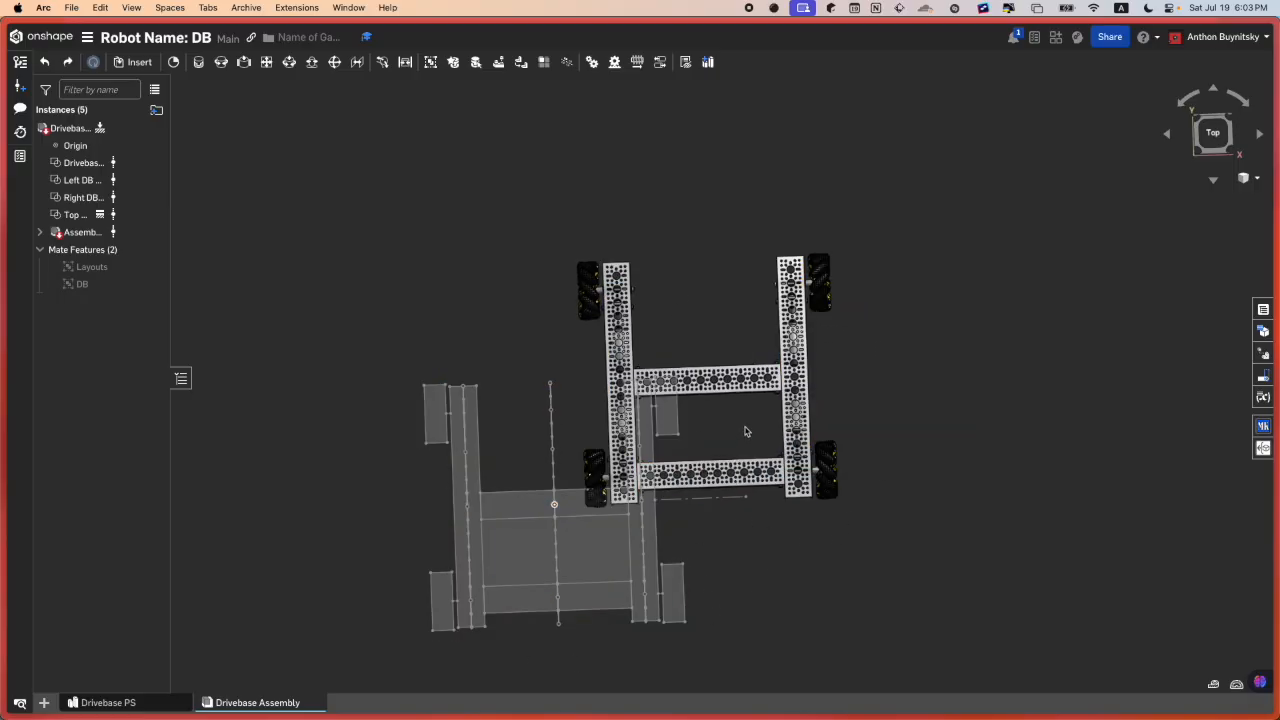
{"action": "key", "text": "super+z"}
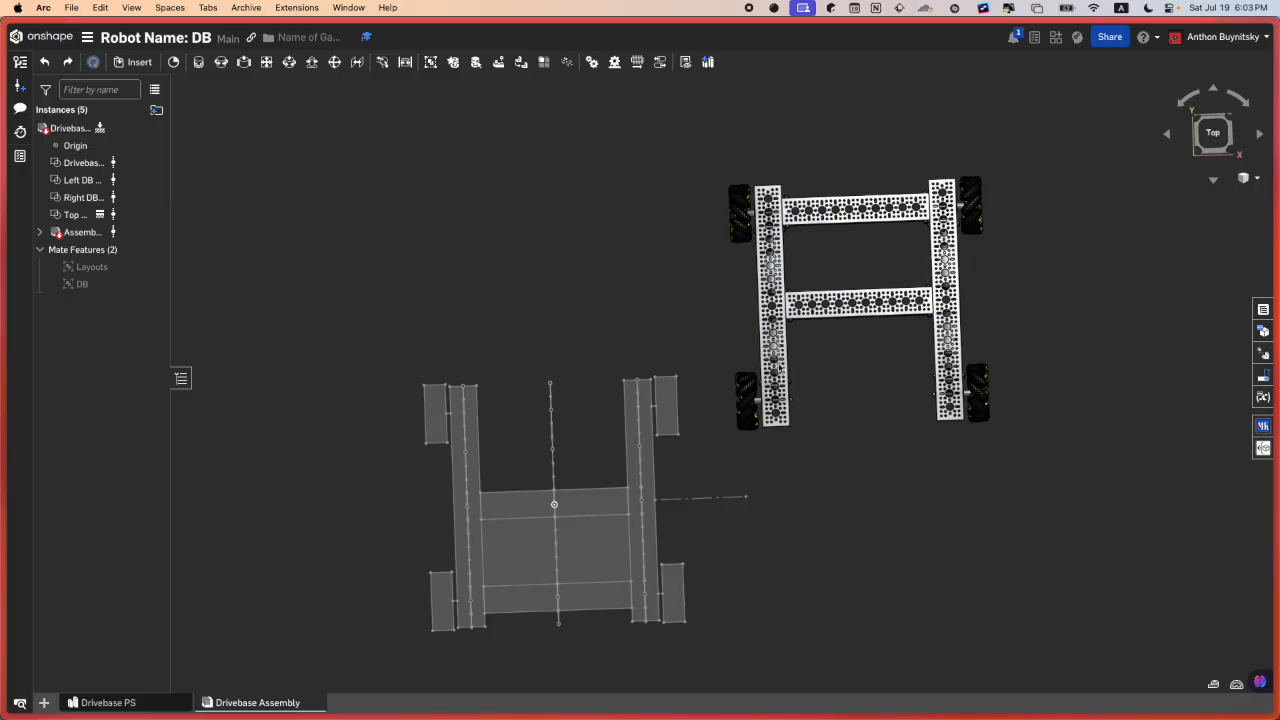
{"action": "key", "text": "super+y"}
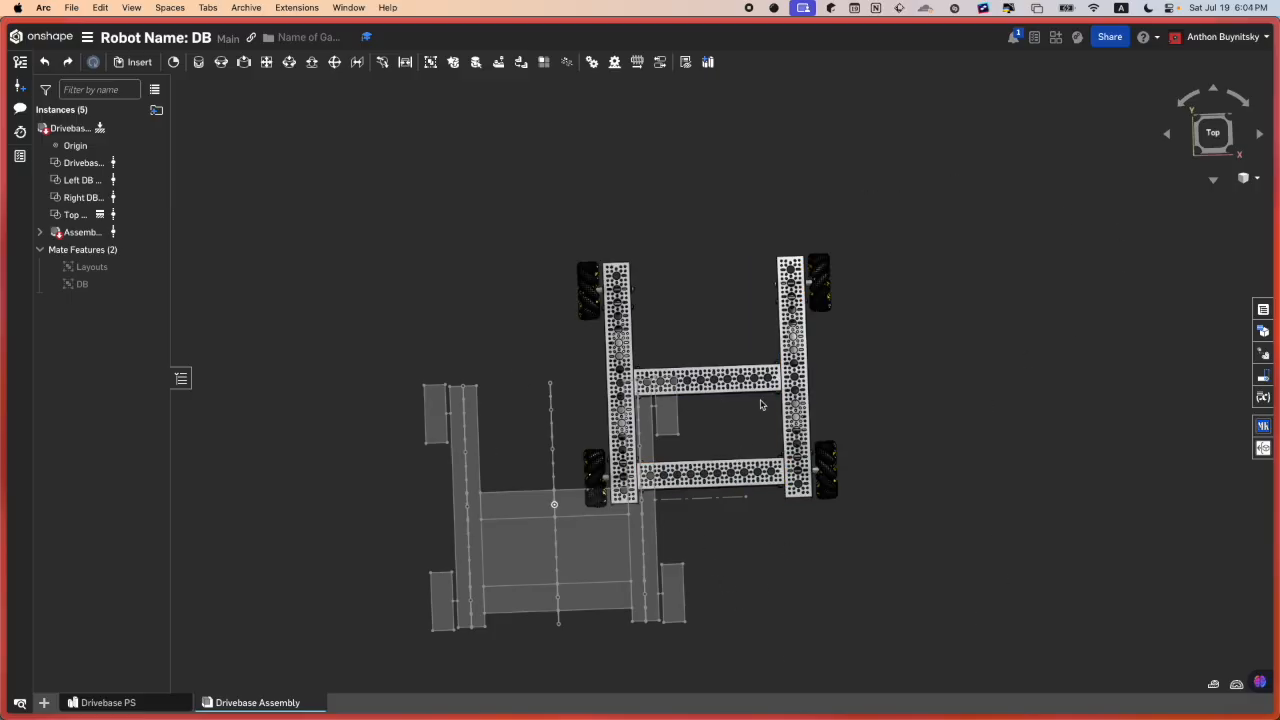
{"action": "key", "text": "super+y"}
Step: Start a fastened mate and pick the upper edge midpoint at the front end of the chassis's right side channel
{"action": "scroll", "coordinate": [842, 432], "scroll_direction": "up", "scroll_amount": 3}
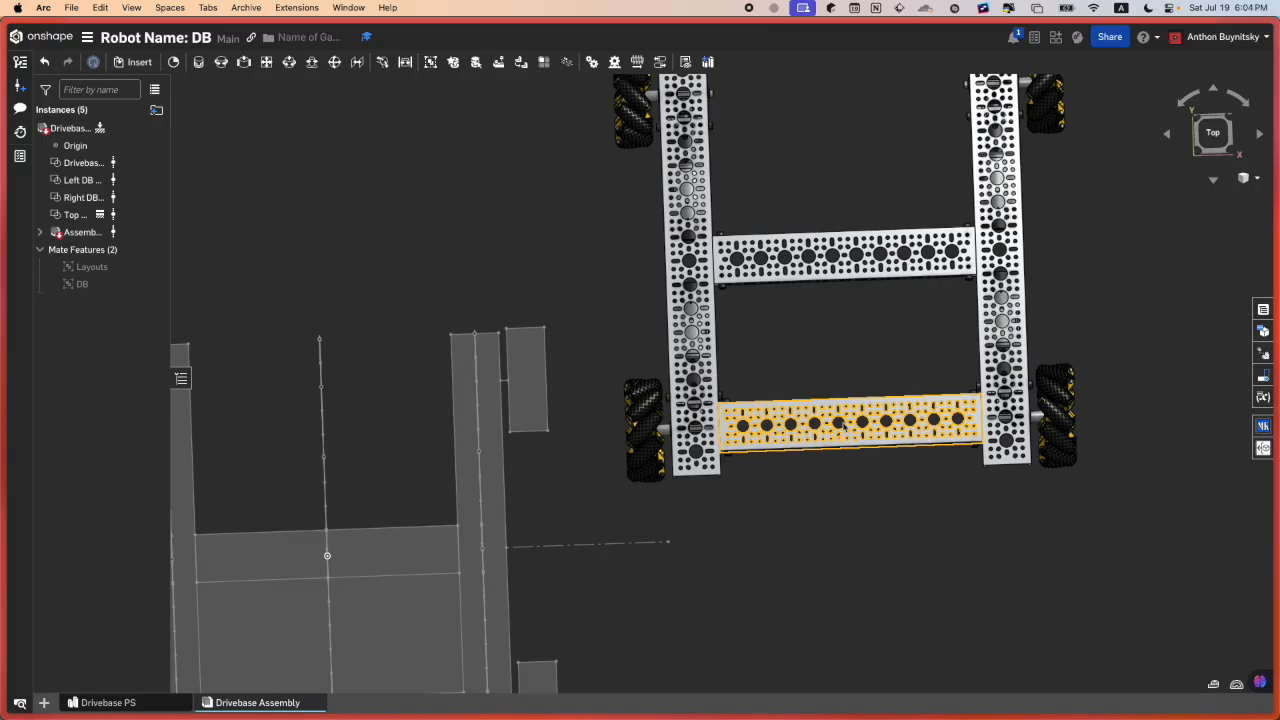
{"action": "right_click_drag", "start_coordinate": [840, 426], "coordinate": [827, 372]}
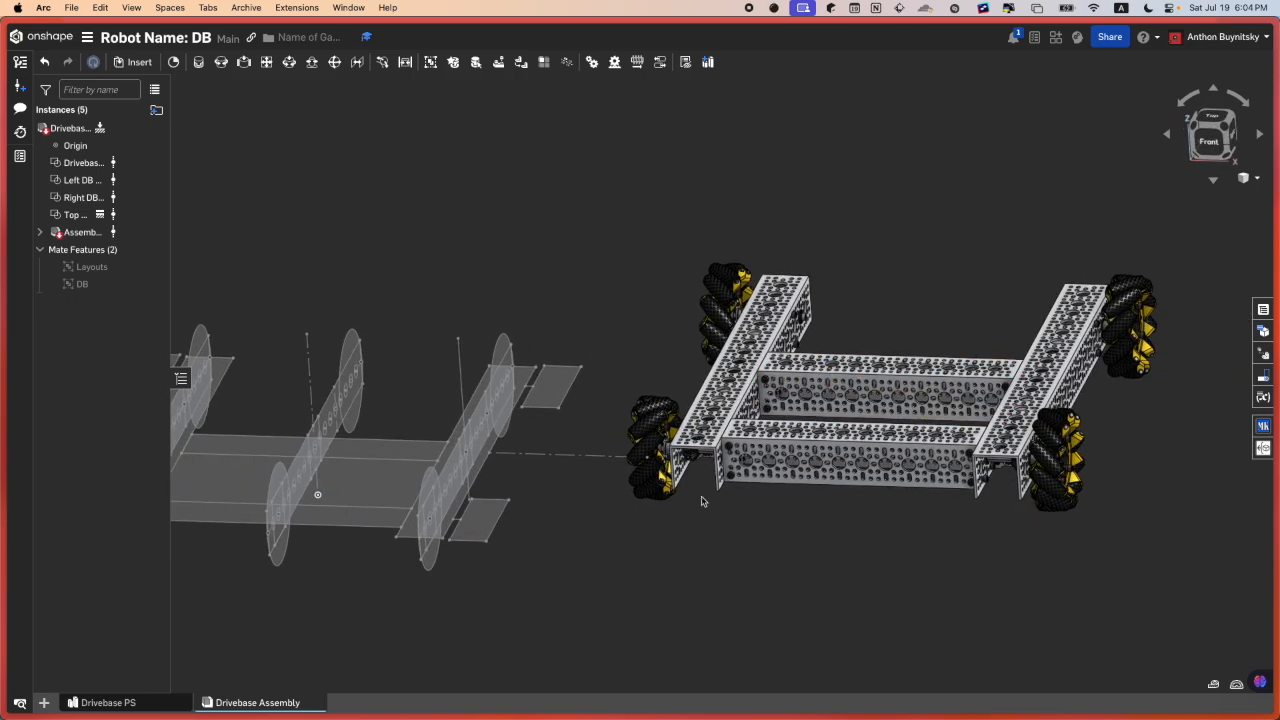
{"action": "key", "text": "f"}
{"action": "right_click_drag", "start_coordinate": [914, 514], "coordinate": [963, 418]}
{"action": "scroll", "coordinate": [596, 519], "scroll_direction": "down", "scroll_amount": 1}
{"action": "scroll", "coordinate": [963, 418], "scroll_direction": "down", "scroll_amount": 2}
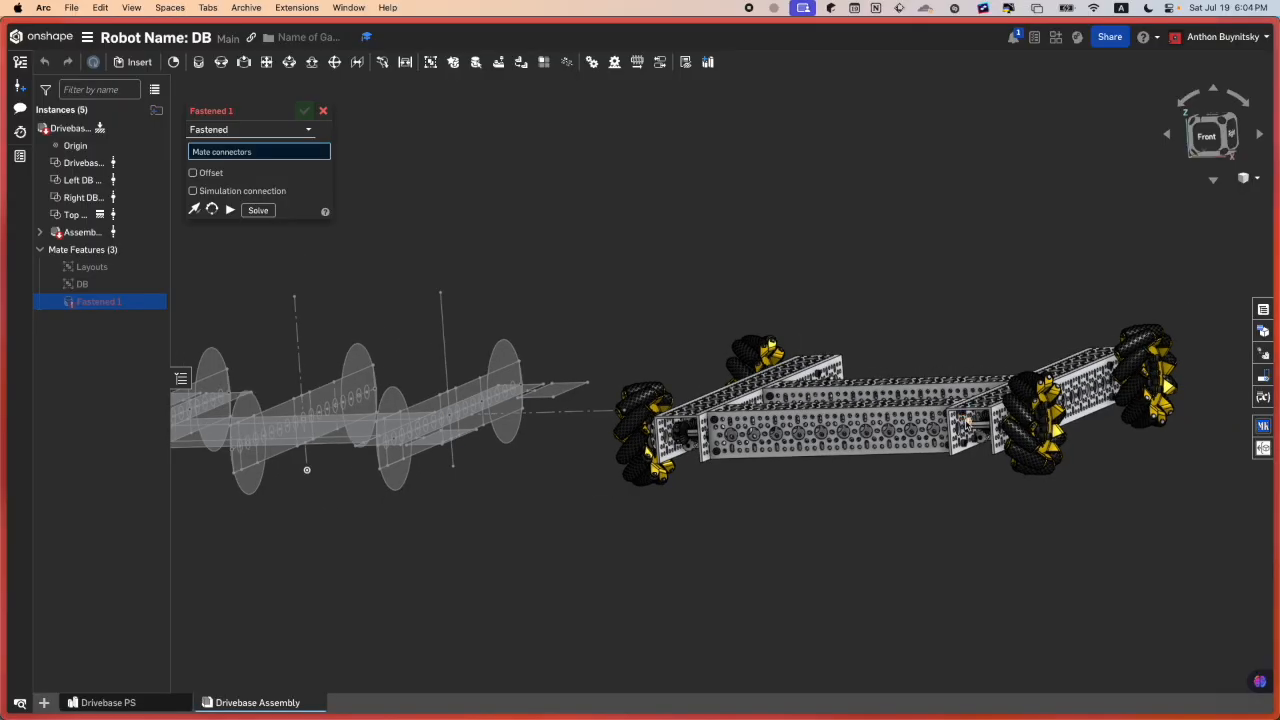
{"action": "scroll", "coordinate": [966, 427], "scroll_direction": "up", "scroll_amount": 10}
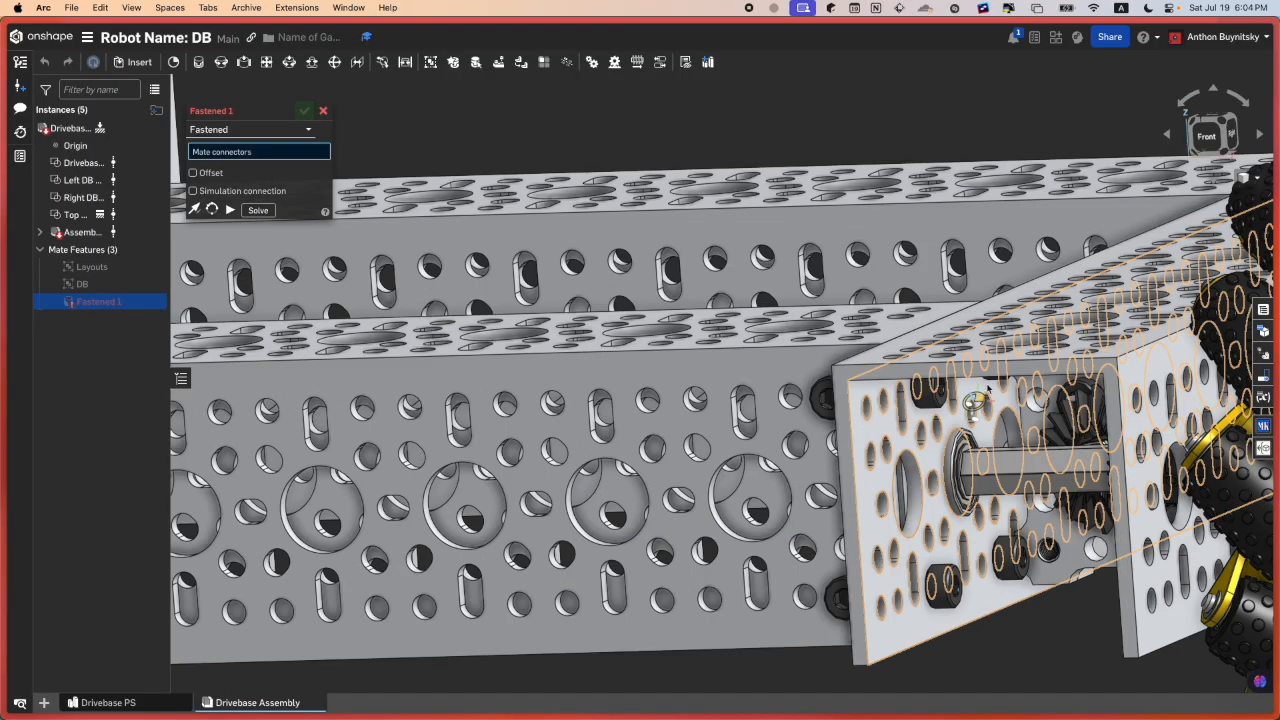
{"action": "scroll", "coordinate": [943, 359], "scroll_direction": "down", "scroll_amount": 8}
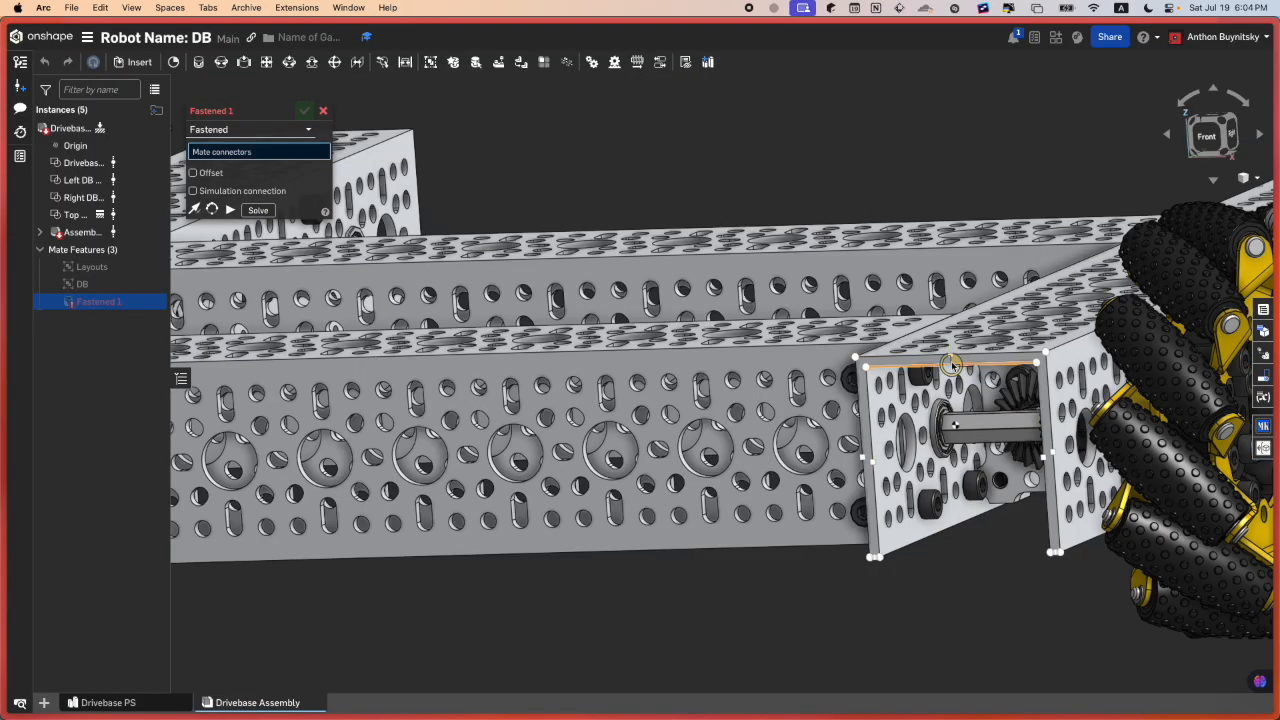
{"action": "middle_click_drag", "start_coordinate": [950, 363], "coordinate": [743, 374]}
{"action": "scroll", "coordinate": [732, 380], "scroll_direction": "up", "scroll_amount": 4}
{"action": "scroll", "coordinate": [698, 398], "scroll_direction": "up", "scroll_amount": 8}
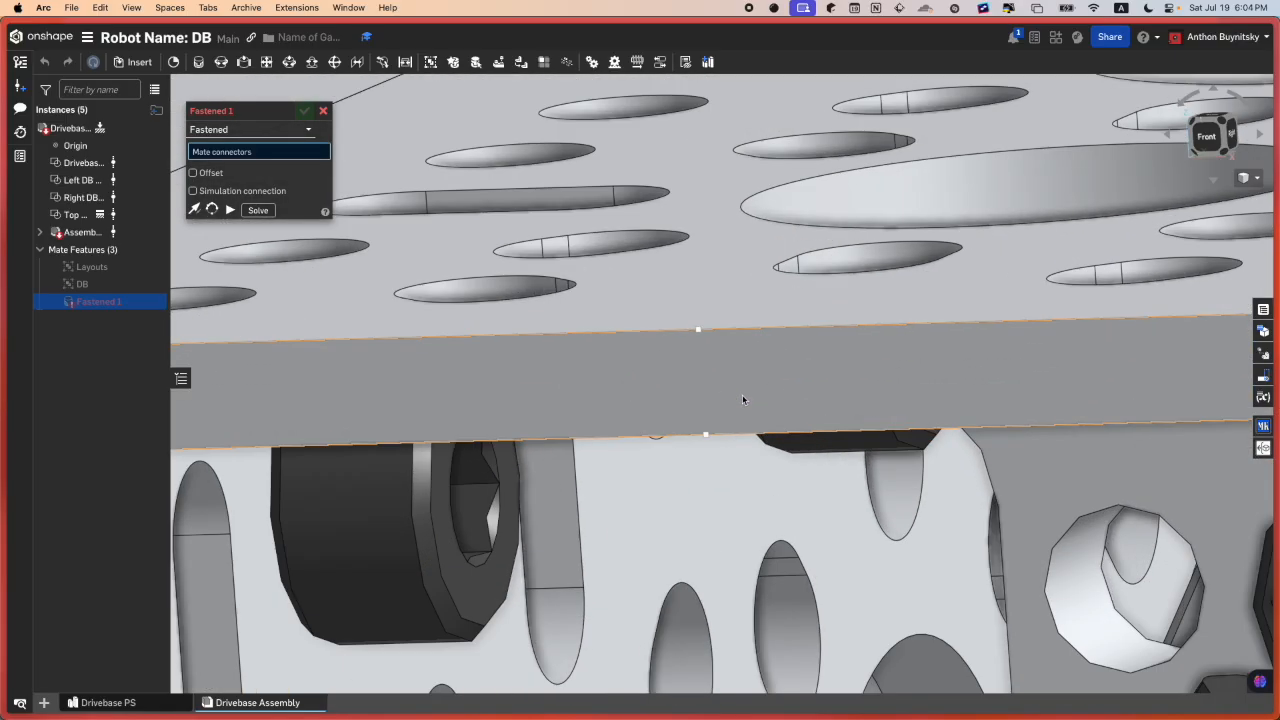
{"action": "left_click", "coordinate": [694, 360]}
{"action": "scroll", "coordinate": [717, 363], "scroll_direction": "down", "scroll_amount": 10}
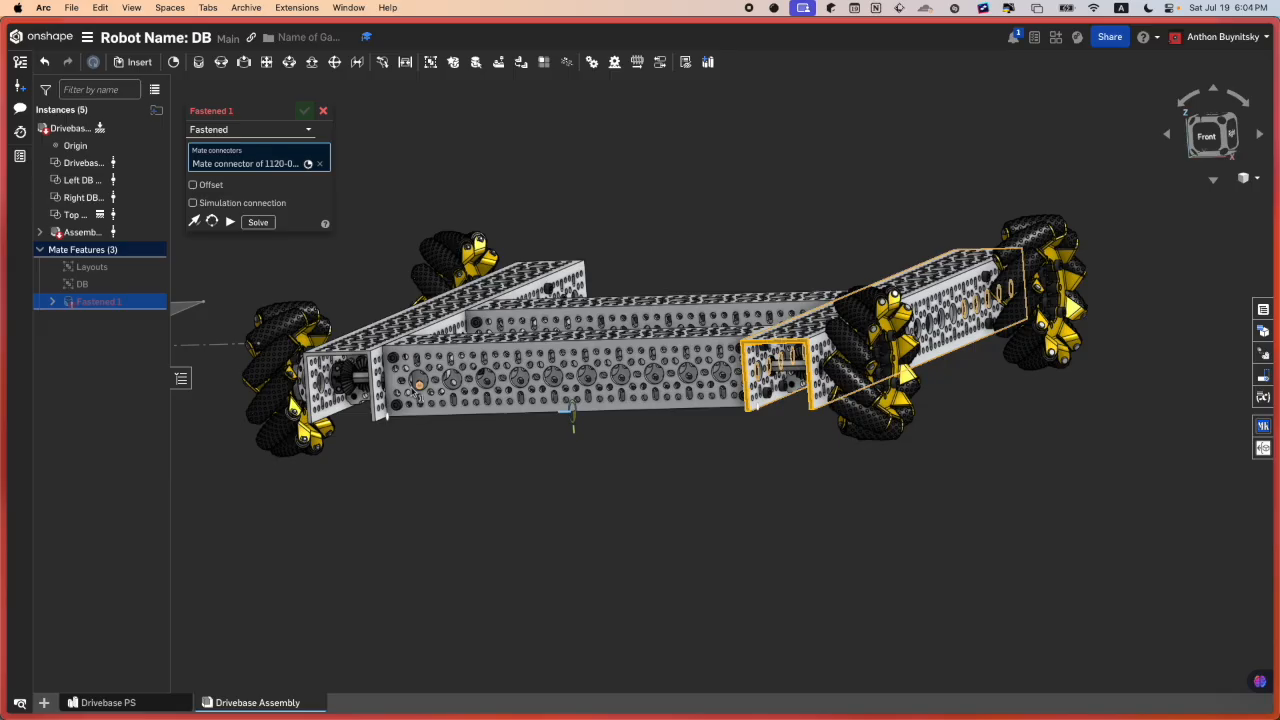
Step: Pick the upper front corner of the channel outline in the Right DB sketch as the mate's second connector
{"action": "scroll", "coordinate": [418, 390], "scroll_direction": "down", "scroll_amount": 2}
{"action": "middle_click_drag", "start_coordinate": [418, 390], "coordinate": [717, 422]}
{"action": "middle_click_drag", "start_coordinate": [372, 370], "coordinate": [478, 384]}
{"action": "scroll", "coordinate": [392, 437], "scroll_direction": "up", "scroll_amount": 1}
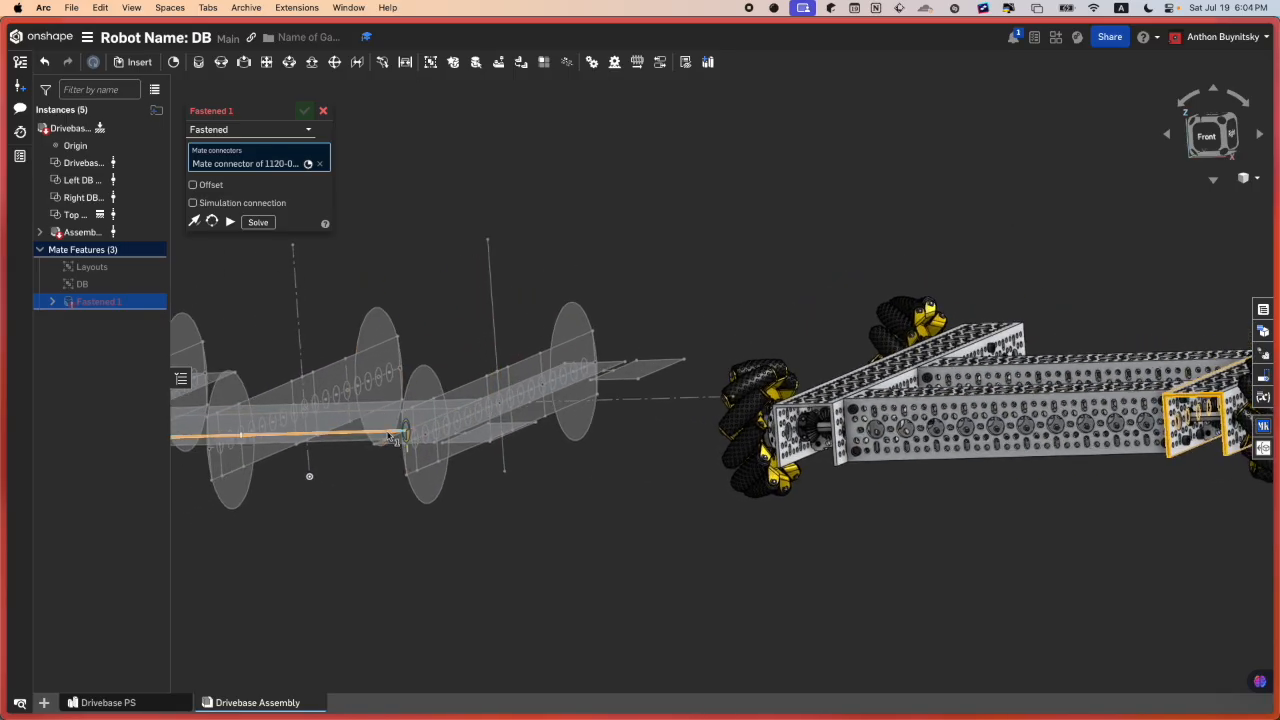
{"action": "scroll", "coordinate": [392, 437], "scroll_direction": "up", "scroll_amount": 5}
{"action": "mouse_move", "coordinate": [413, 378]}
{"action": "right_mouse_down"}
{"action": "mouse_move", "coordinate": [320, 394]}
{"action": "mouse_move", "coordinate": [404, 397]}
{"action": "right_mouse_up"}
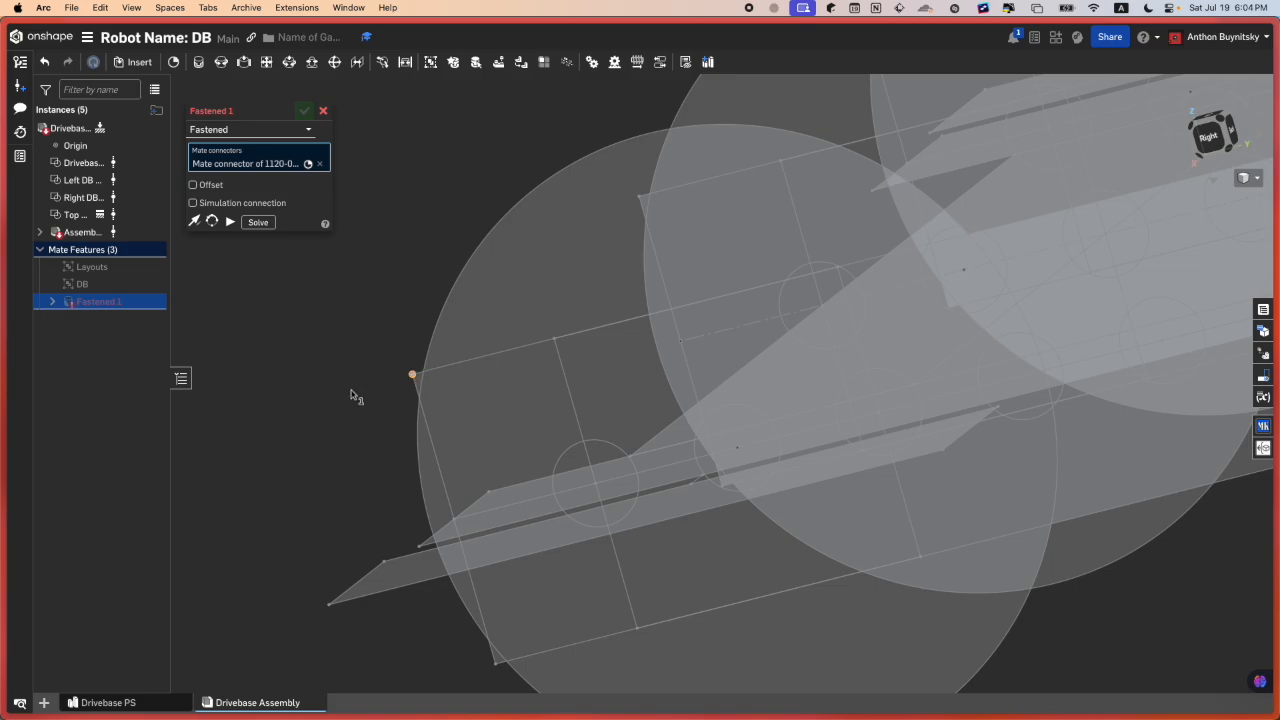
{"action": "right_click_drag", "start_coordinate": [436, 384], "coordinate": [486, 383]}
{"action": "scroll", "coordinate": [478, 383], "scroll_direction": "down", "scroll_amount": 4}
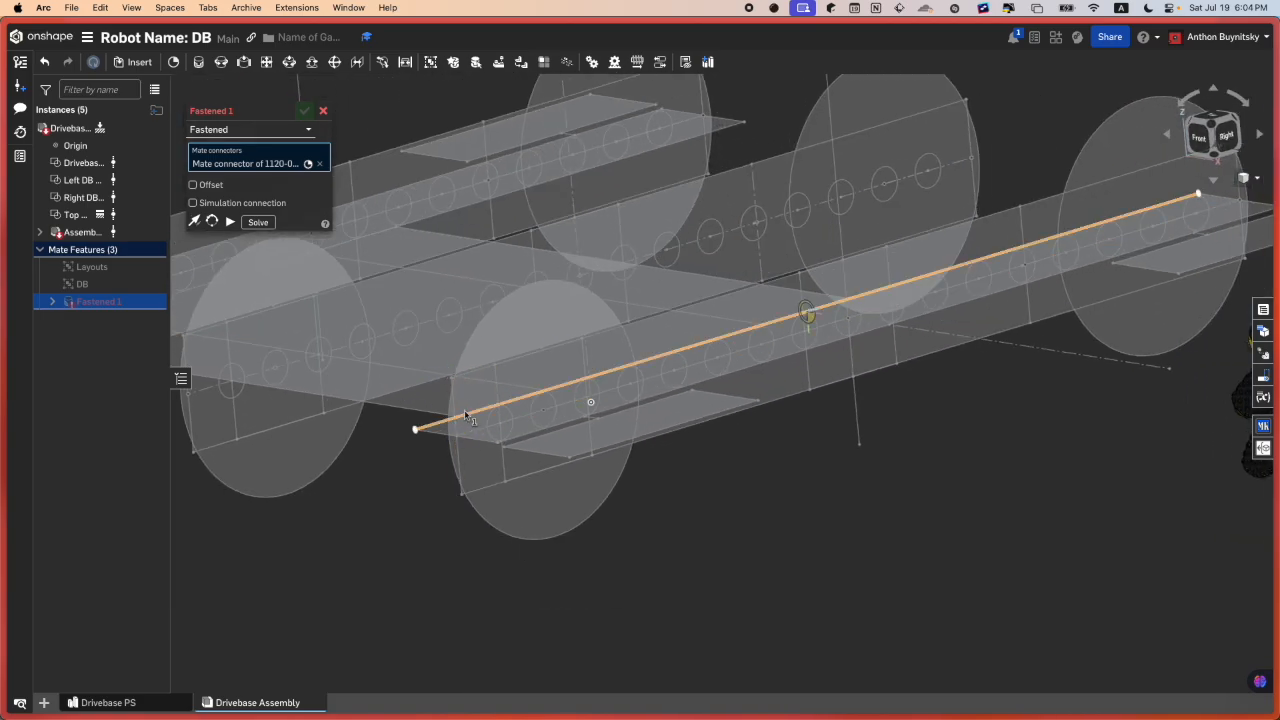
{"action": "scroll", "coordinate": [454, 384], "scroll_direction": "up", "scroll_amount": 2}
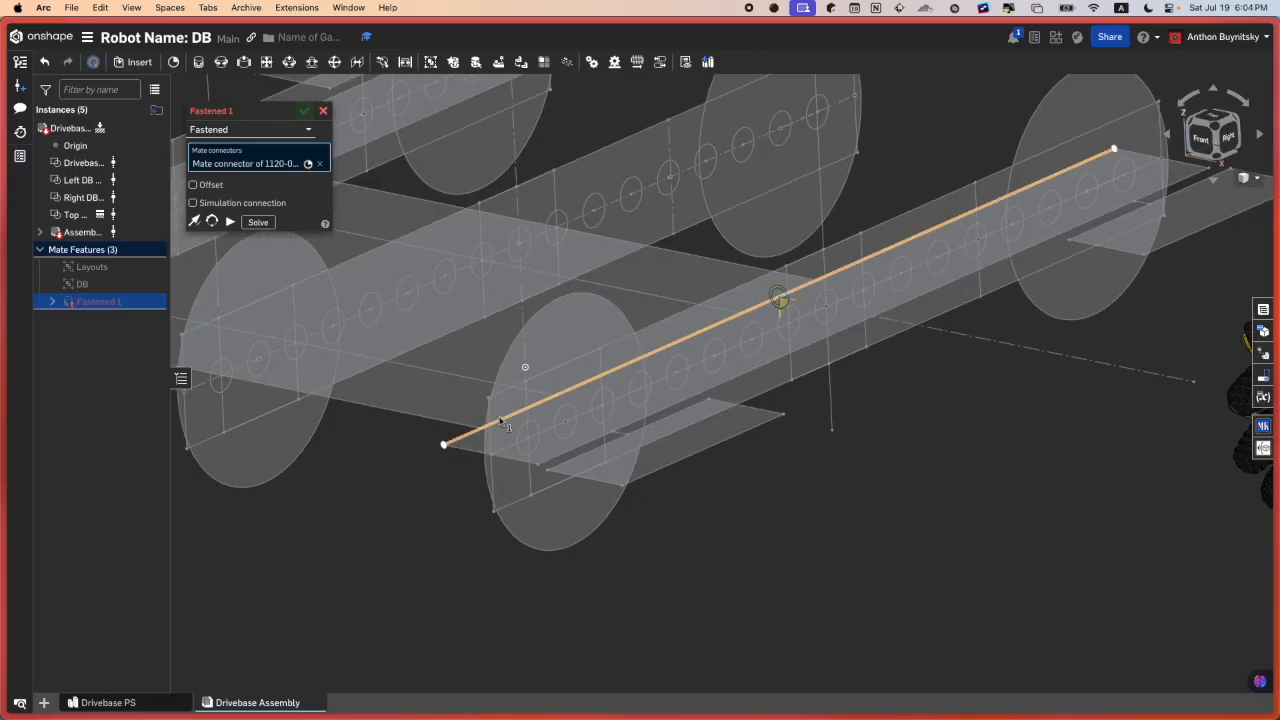
{"action": "scroll", "coordinate": [487, 404], "scroll_direction": "up", "scroll_amount": 3}
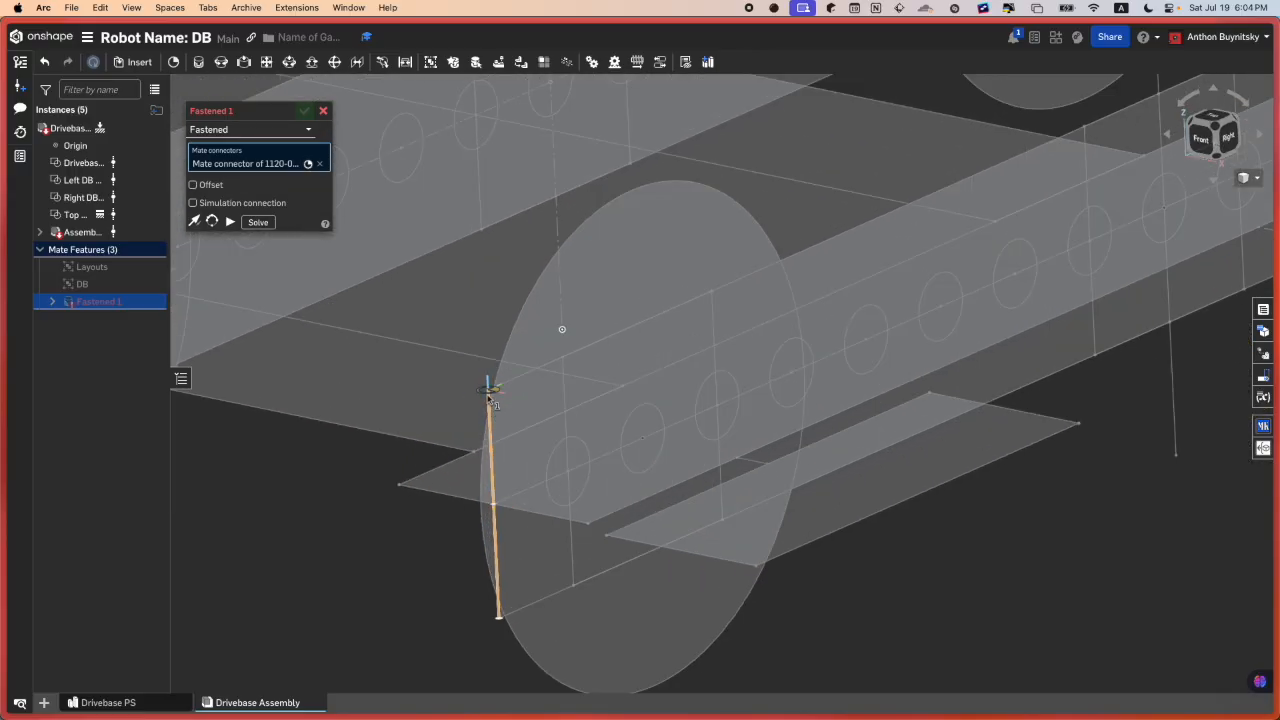
{"action": "left_click", "coordinate": [489, 397]}
Step: Try reorienting the mate's secondary axis in quarter turns to lay the chassis along the sketch
{"action": "scroll", "coordinate": [489, 402], "scroll_direction": "down", "scroll_amount": 10}
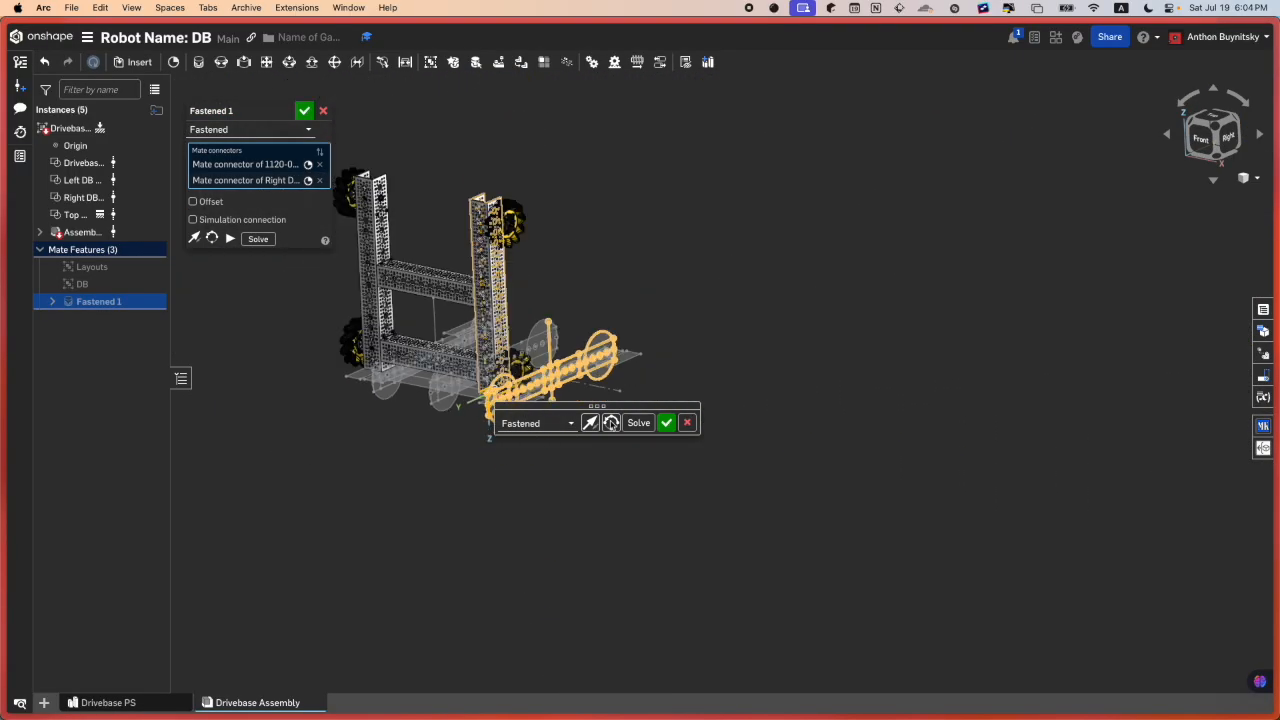
{"action": "left_click", "coordinate": [611, 423]}
{"action": "left_click", "coordinate": [611, 423]}
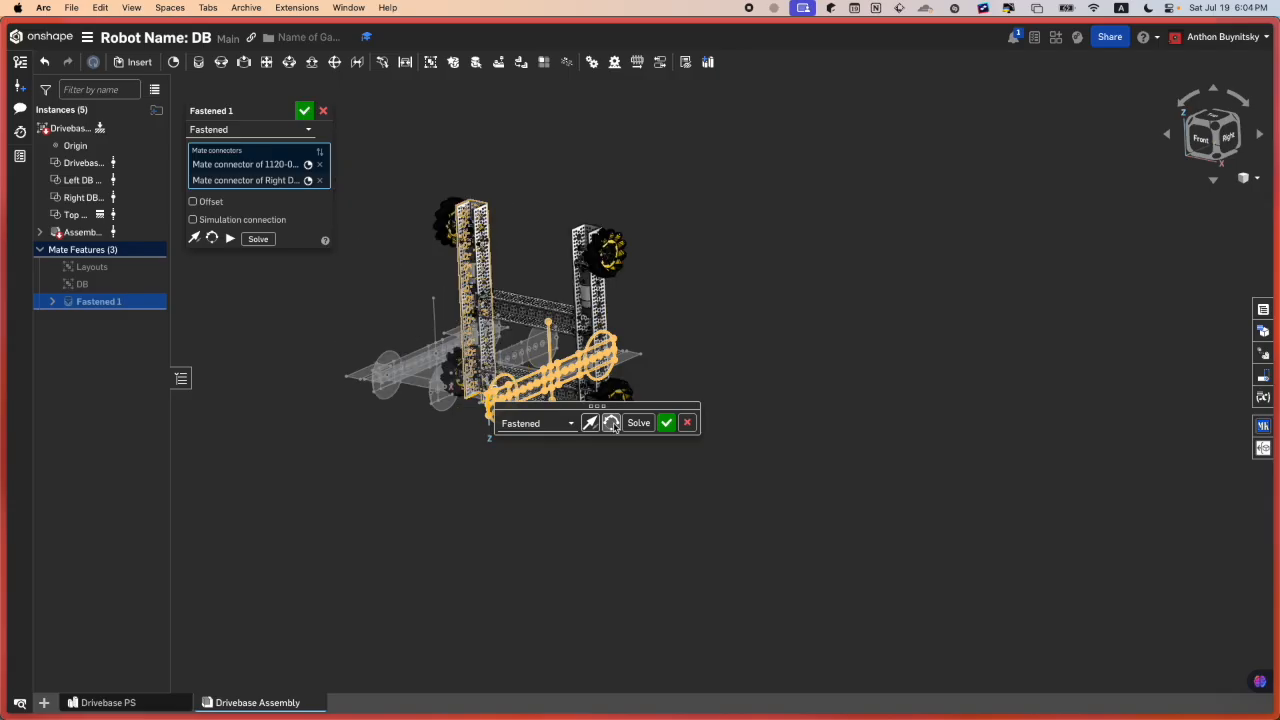
{"action": "left_click", "coordinate": [611, 423]}
{"action": "left_click", "coordinate": [611, 423]}
{"action": "right_click_drag", "start_coordinate": [598, 298], "coordinate": [566, 294]}
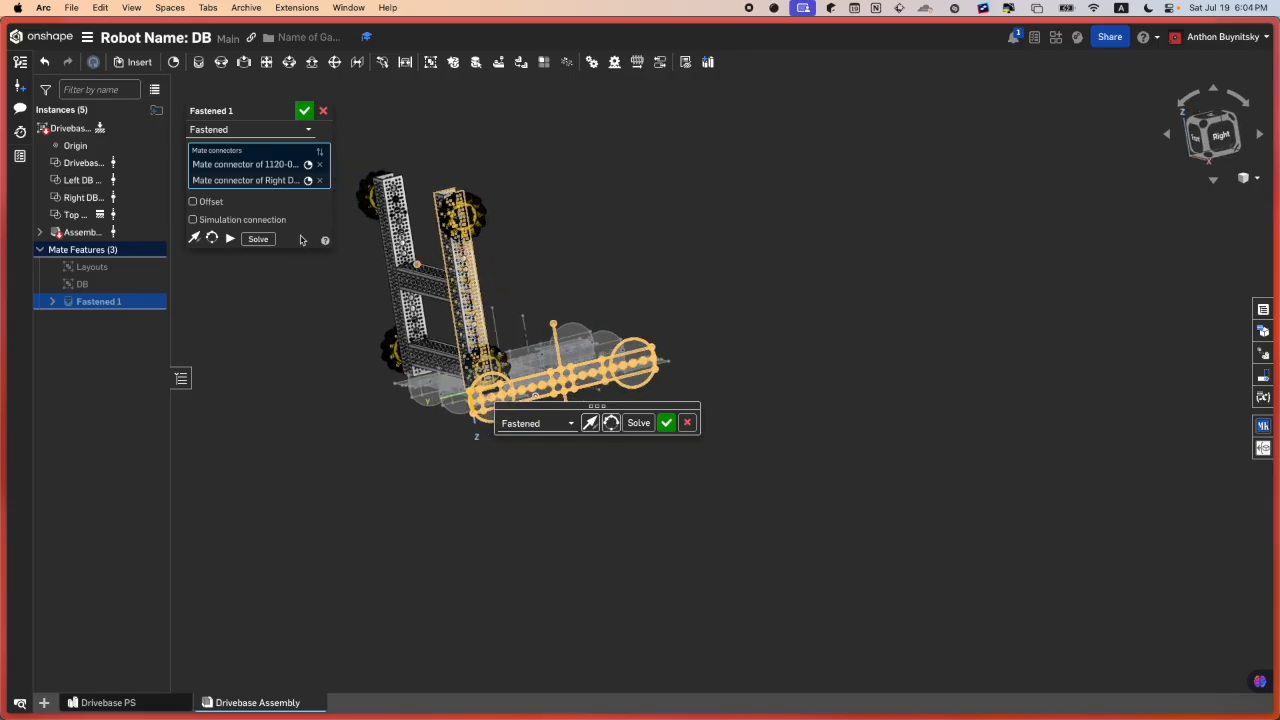
Step: Enable the fastened mate's offset and set its rotation about X to -90 degrees
{"action": "scroll", "coordinate": [420, 285], "scroll_direction": "up", "scroll_amount": 2}
{"action": "left_click", "coordinate": [211, 202]}
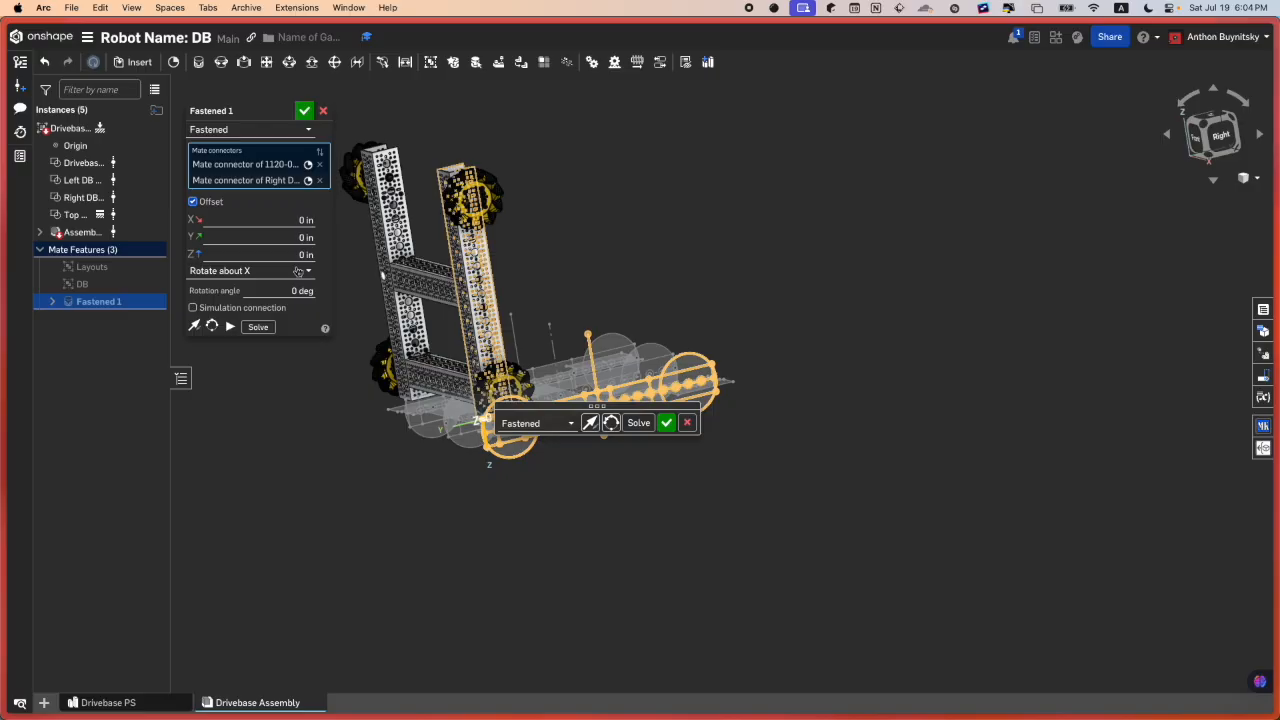
{"action": "right_click_drag", "start_coordinate": [465, 240], "coordinate": [355, 280]}
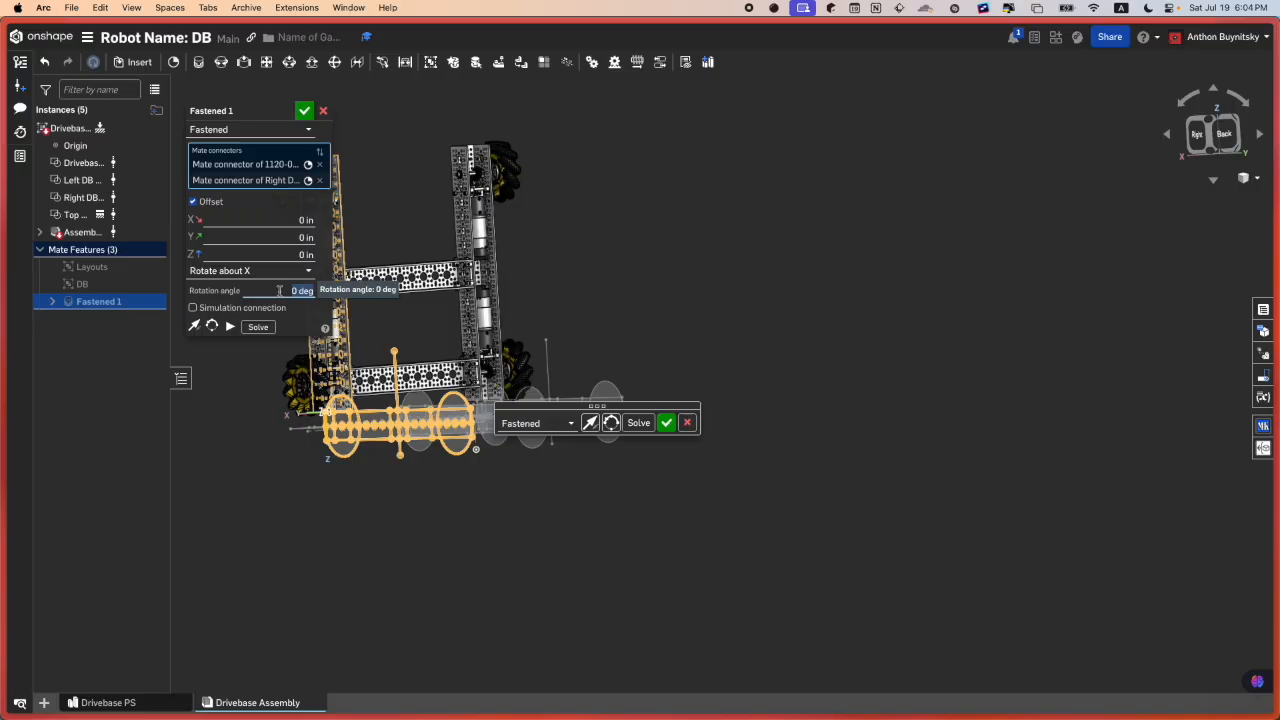
{"action": "key", "text": "Return"}
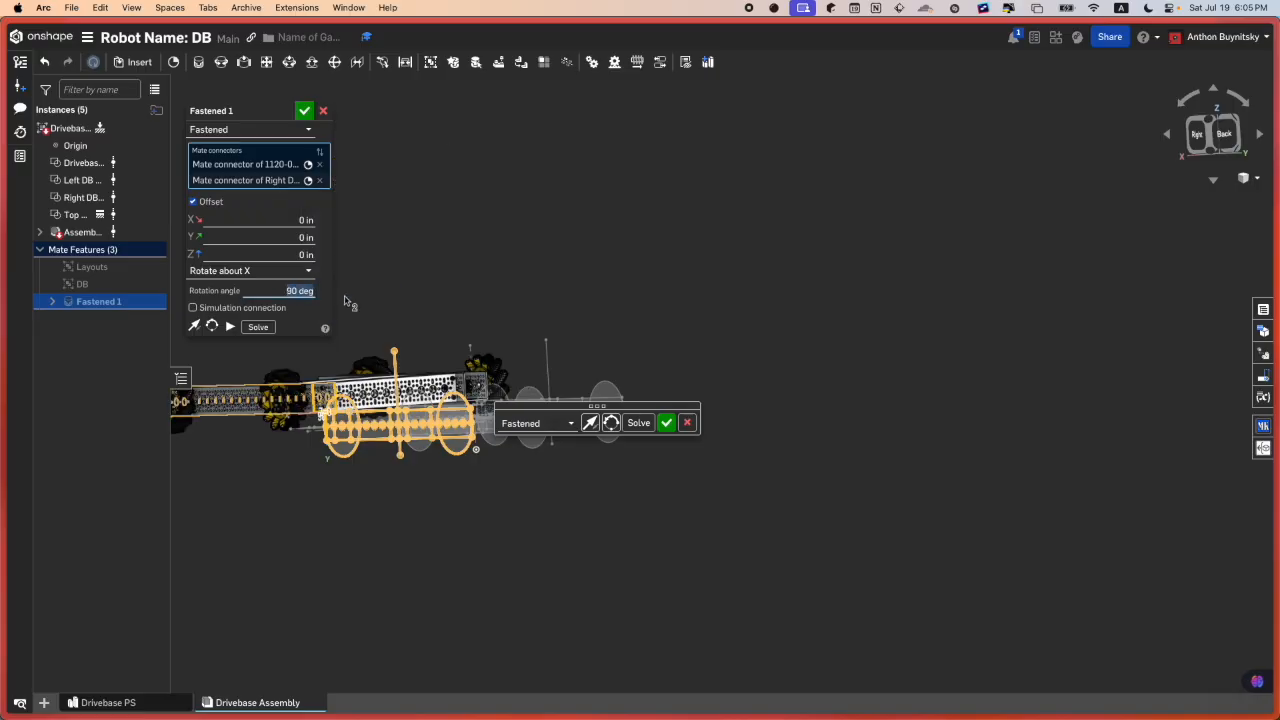
{"action": "key", "text": "Return"}
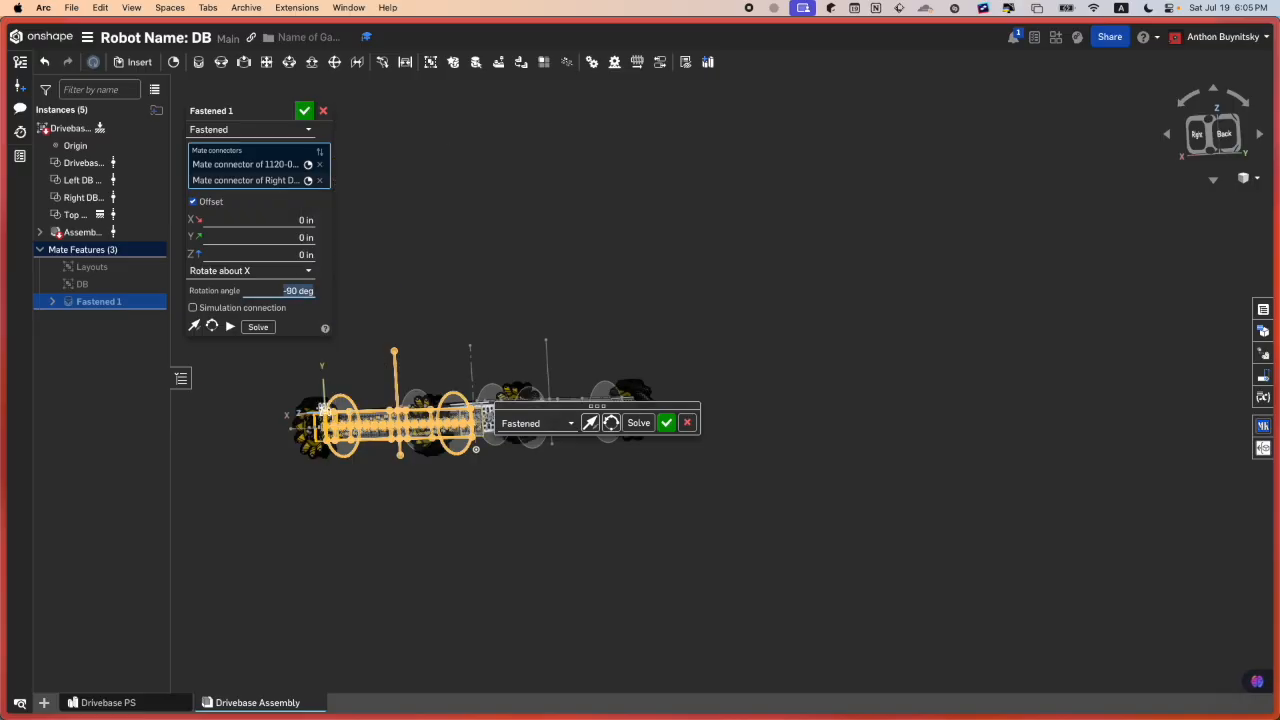
{"action": "right_click_drag", "start_coordinate": [429, 326], "coordinate": [506, 346]}
{"action": "scroll", "coordinate": [404, 388], "scroll_direction": "up", "scroll_amount": 5}
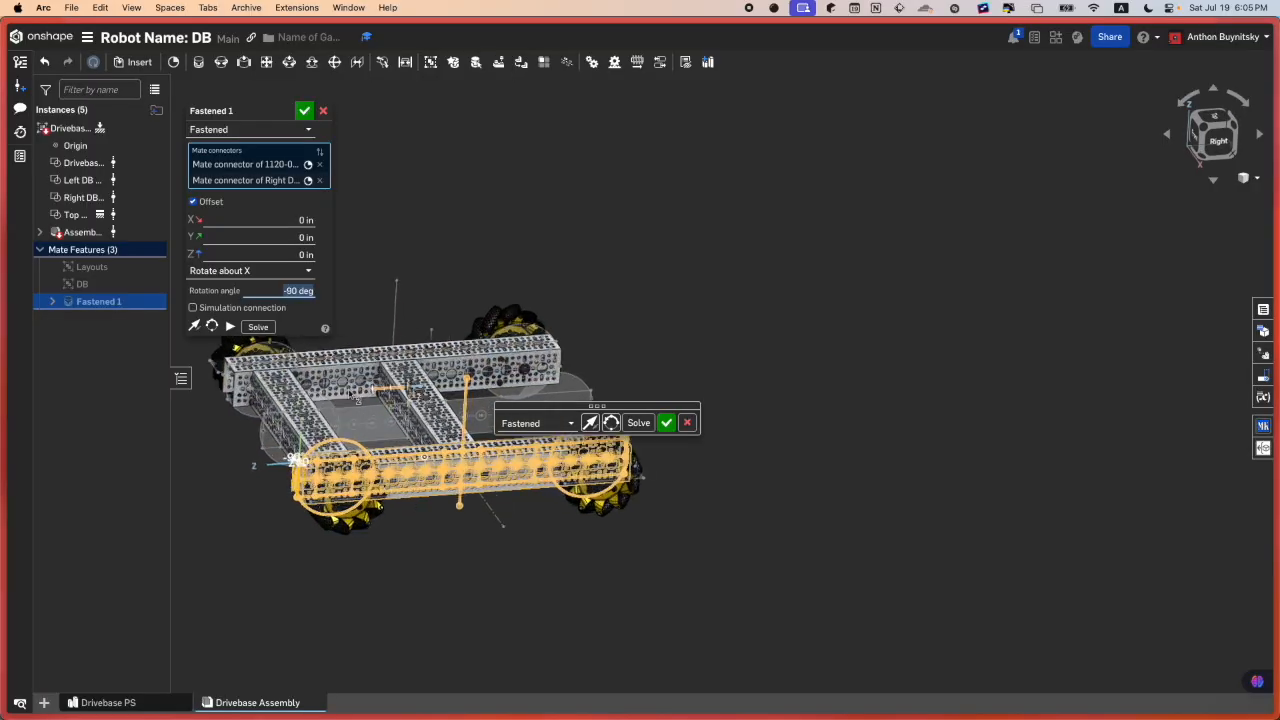
Step: Check the chassis's alignment with the Right DB sketch and accept the fastened mate
{"action": "scroll", "coordinate": [285, 518], "scroll_direction": "up", "scroll_amount": 5}
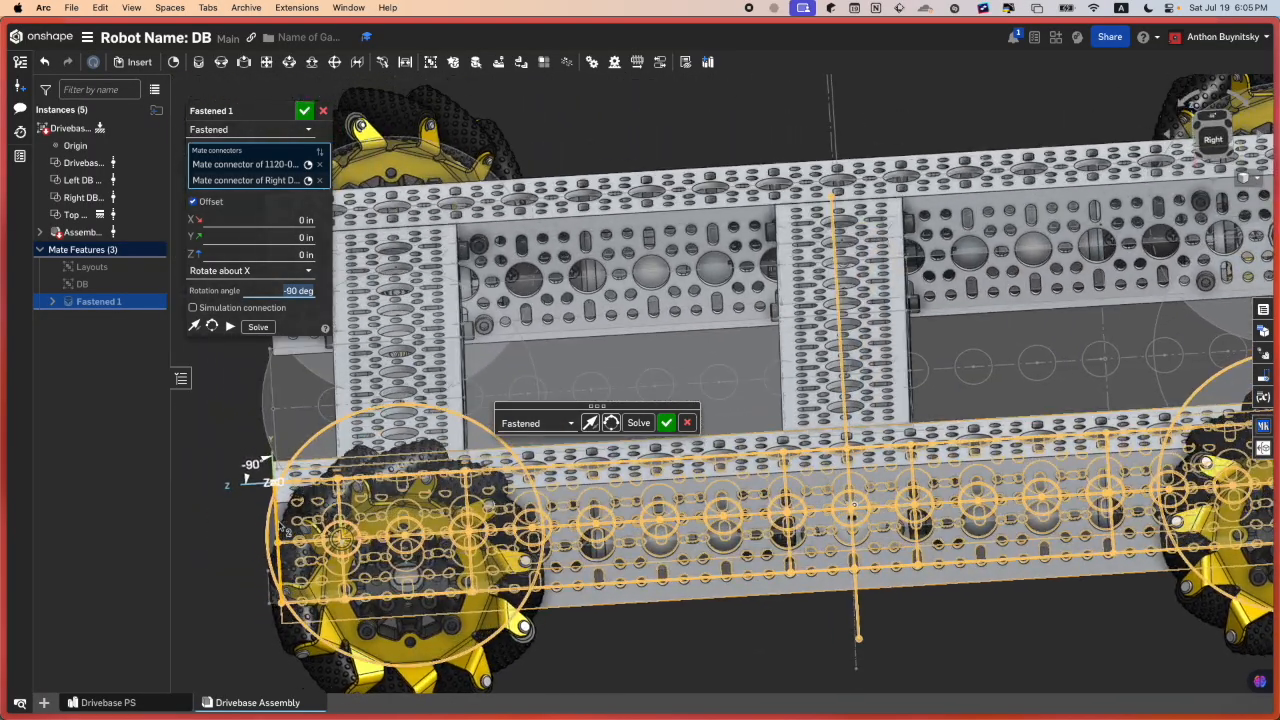
{"action": "scroll", "coordinate": [285, 518], "scroll_direction": "down", "scroll_amount": 2}
{"action": "scroll", "coordinate": [285, 518], "scroll_direction": "down", "scroll_amount": 5}
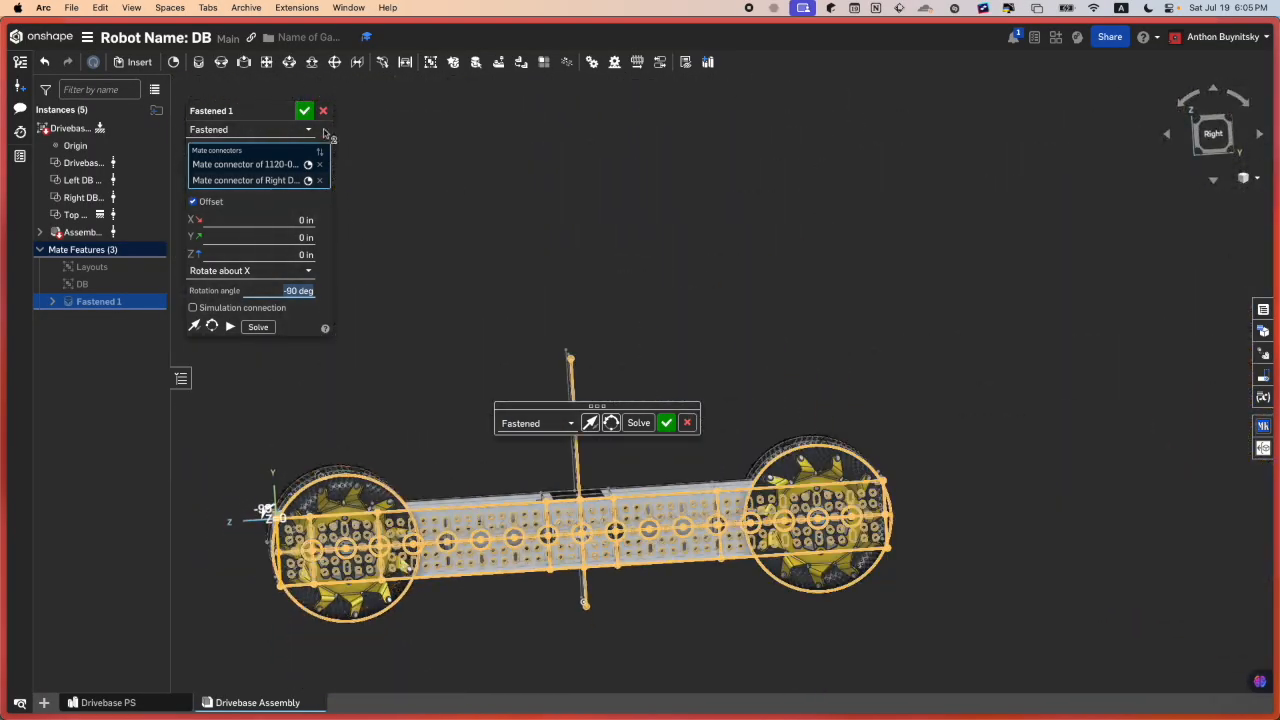
{"action": "left_click", "coordinate": [303, 112]}
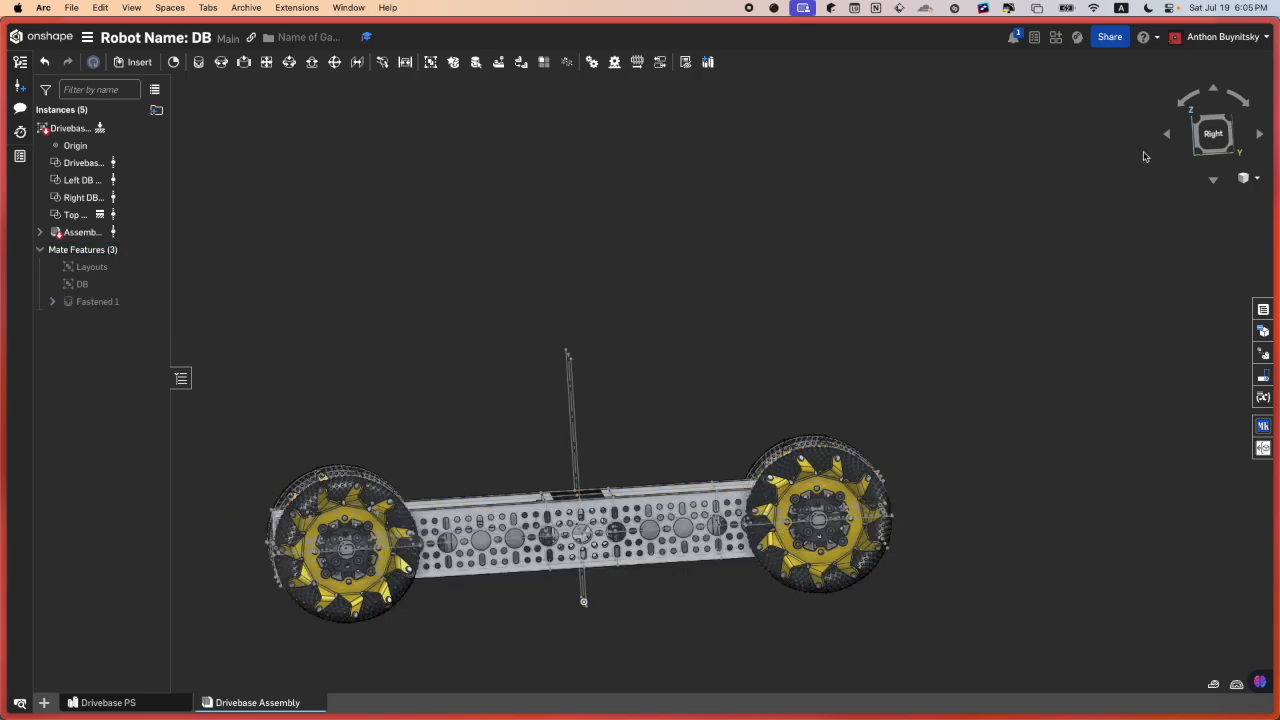
Step: Examine from the right side how the mecanum wheel and side channel line up with the Right DB sketch outlines
{"action": "left_click", "coordinate": [1213, 136]}
{"action": "scroll", "coordinate": [674, 150], "scroll_direction": "up", "scroll_amount": 6}
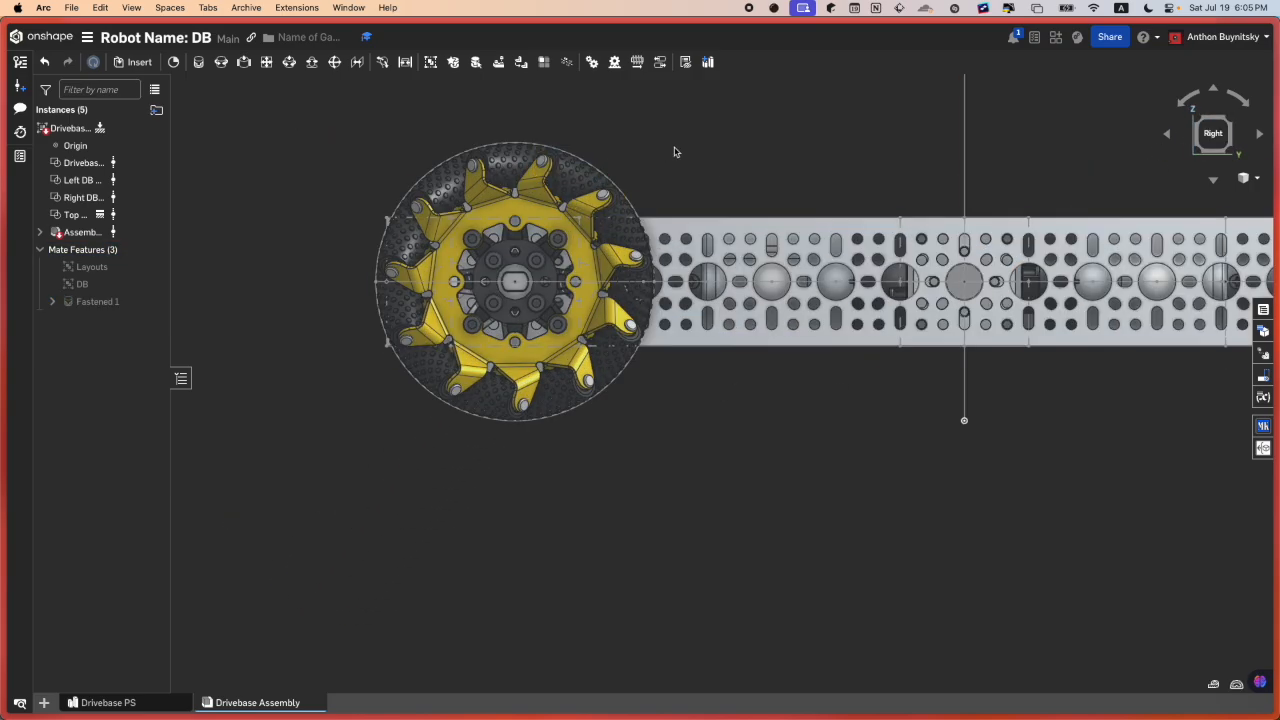
{"action": "scroll", "coordinate": [665, 170], "scroll_direction": "down", "scroll_amount": 5}
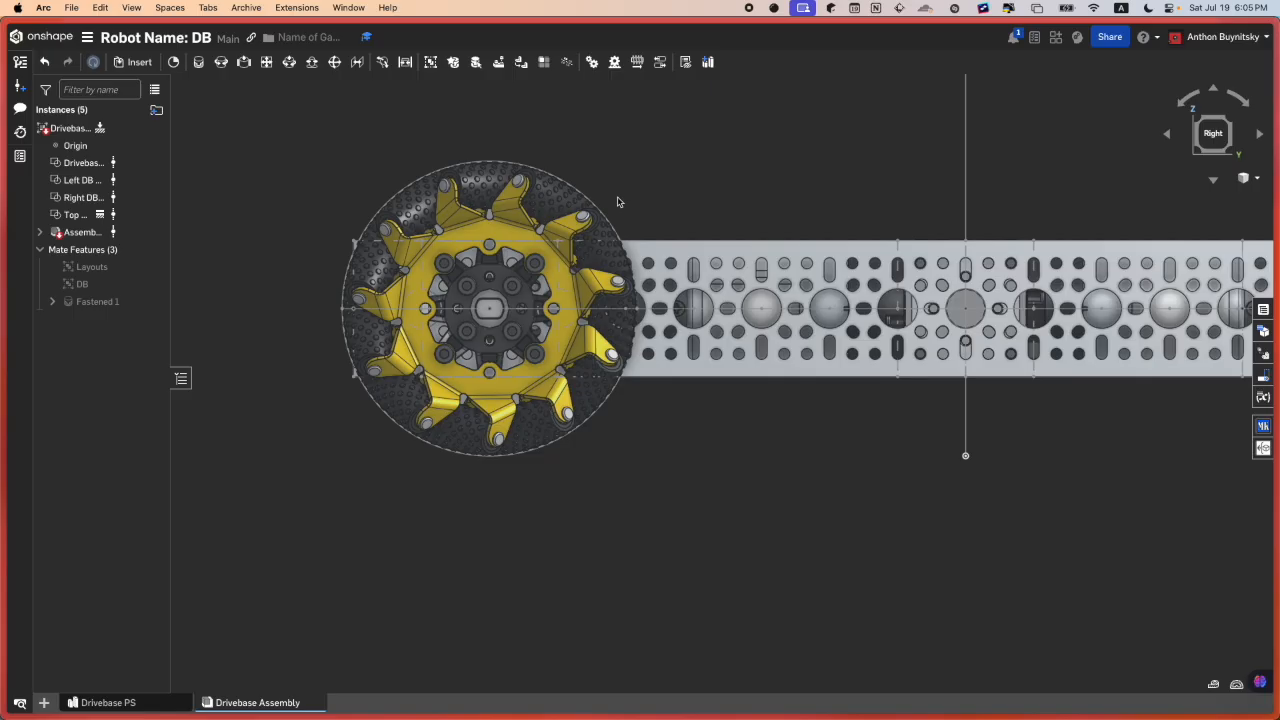
{"action": "scroll", "coordinate": [560, 205], "scroll_direction": "up", "scroll_amount": 2}
{"action": "scroll", "coordinate": [497, 213], "scroll_direction": "down", "scroll_amount": 2}
{"action": "scroll", "coordinate": [637, 250], "scroll_direction": "down", "scroll_amount": 1}
{"action": "right_click_drag", "start_coordinate": [510, 275], "coordinate": [697, 367]}
{"action": "scroll", "coordinate": [623, 300], "scroll_direction": "down", "scroll_amount": 4}
Step: Examine the fastened chassis against the layout sketches from the top, at an angle and from the right side
{"action": "left_click", "coordinate": [1221, 128]}
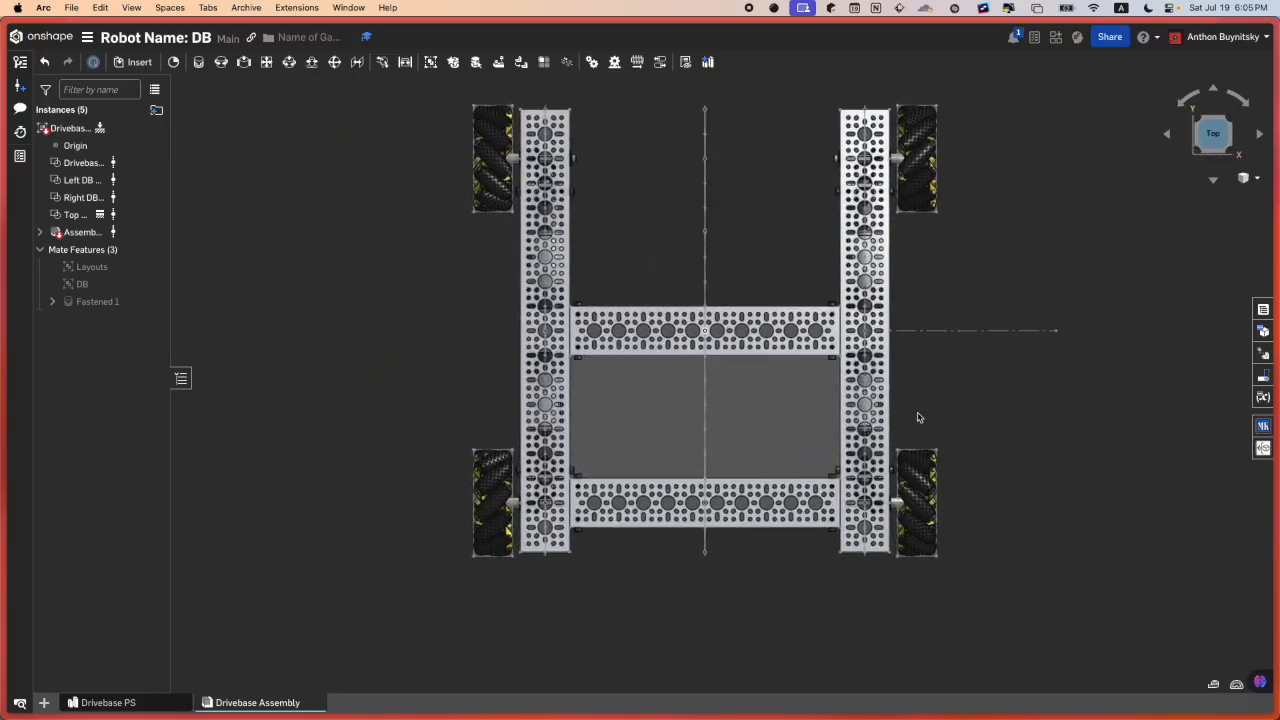
{"action": "scroll", "coordinate": [937, 557], "scroll_direction": "up", "scroll_amount": 5}
{"action": "scroll", "coordinate": [680, 494], "scroll_direction": "down", "scroll_amount": 7}
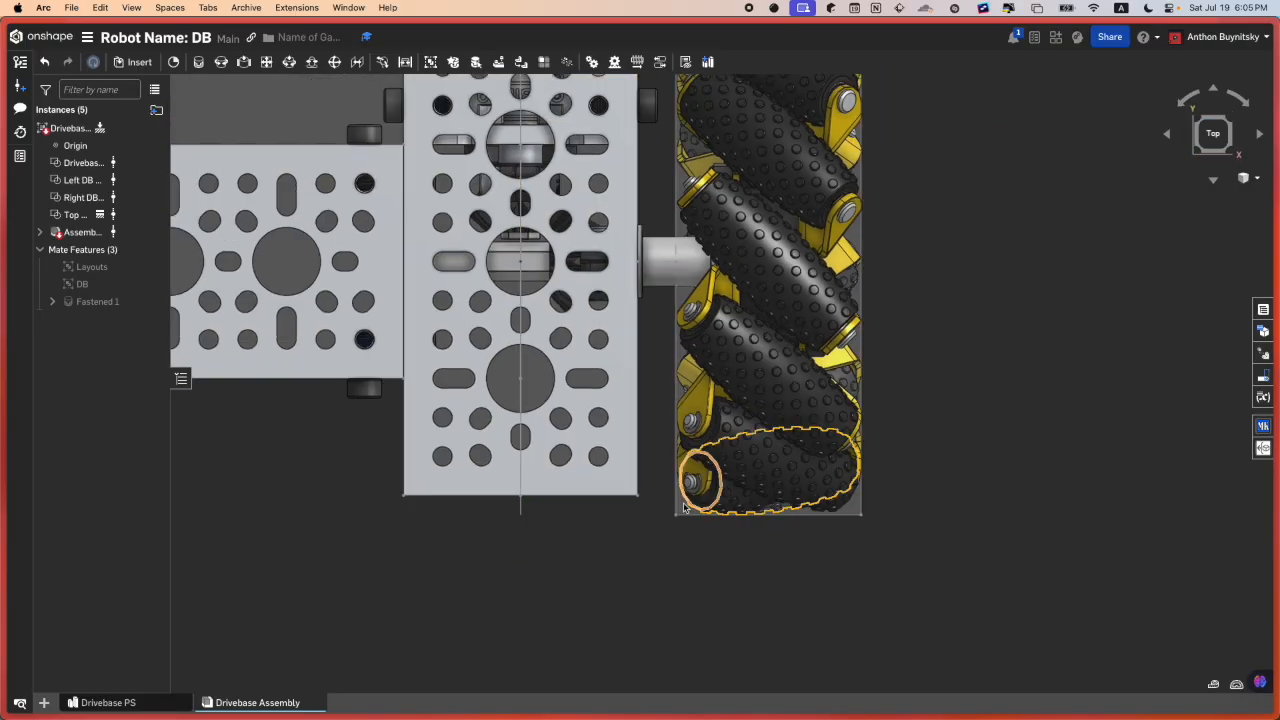
{"action": "scroll", "coordinate": [525, 431], "scroll_direction": "up", "scroll_amount": 2}
{"action": "scroll", "coordinate": [532, 434], "scroll_direction": "up", "scroll_amount": 3}
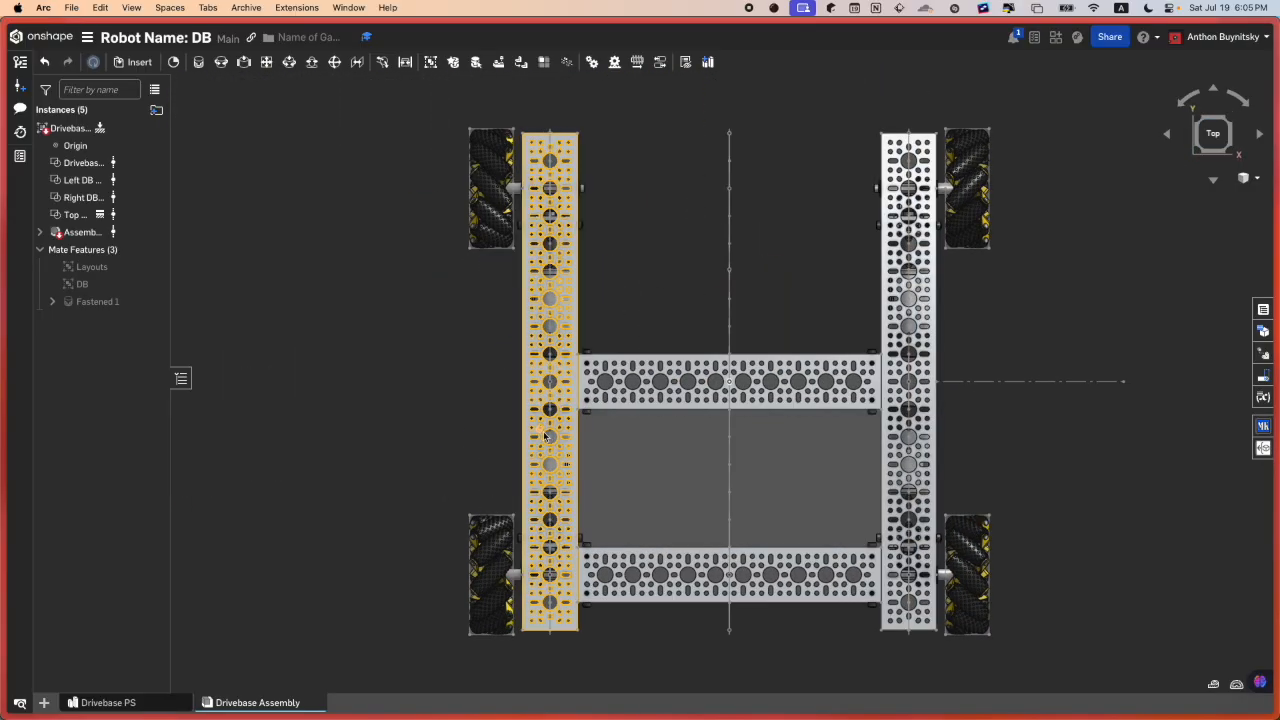
{"action": "right_click_drag", "start_coordinate": [523, 434], "coordinate": [494, 394]}
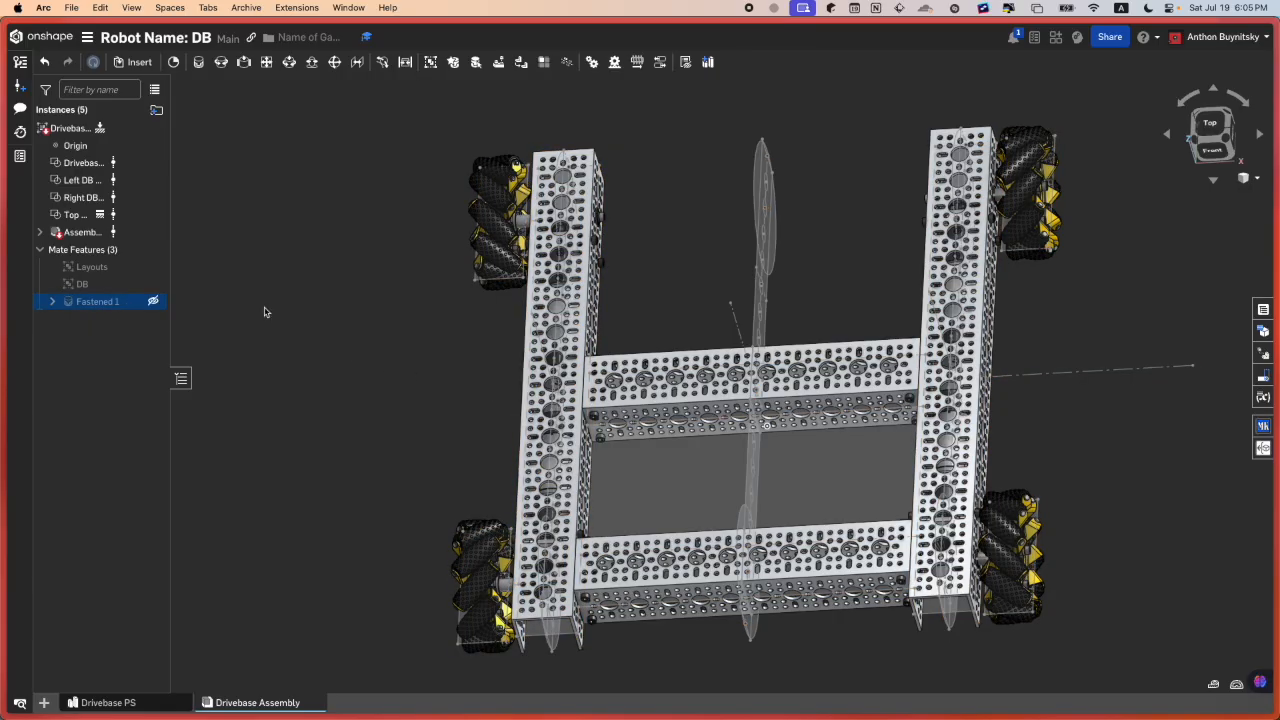
{"action": "right_click_drag", "start_coordinate": [175, 297], "coordinate": [404, 442]}
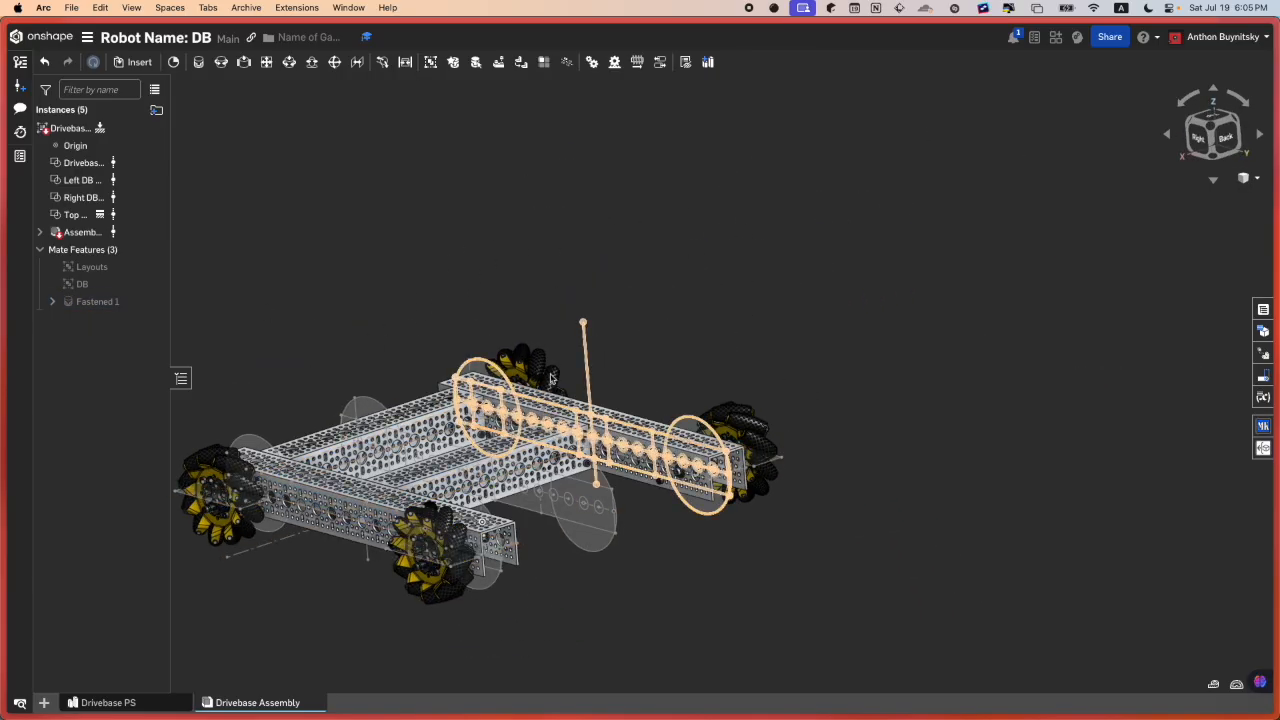
{"action": "left_click", "coordinate": [1212, 143]}
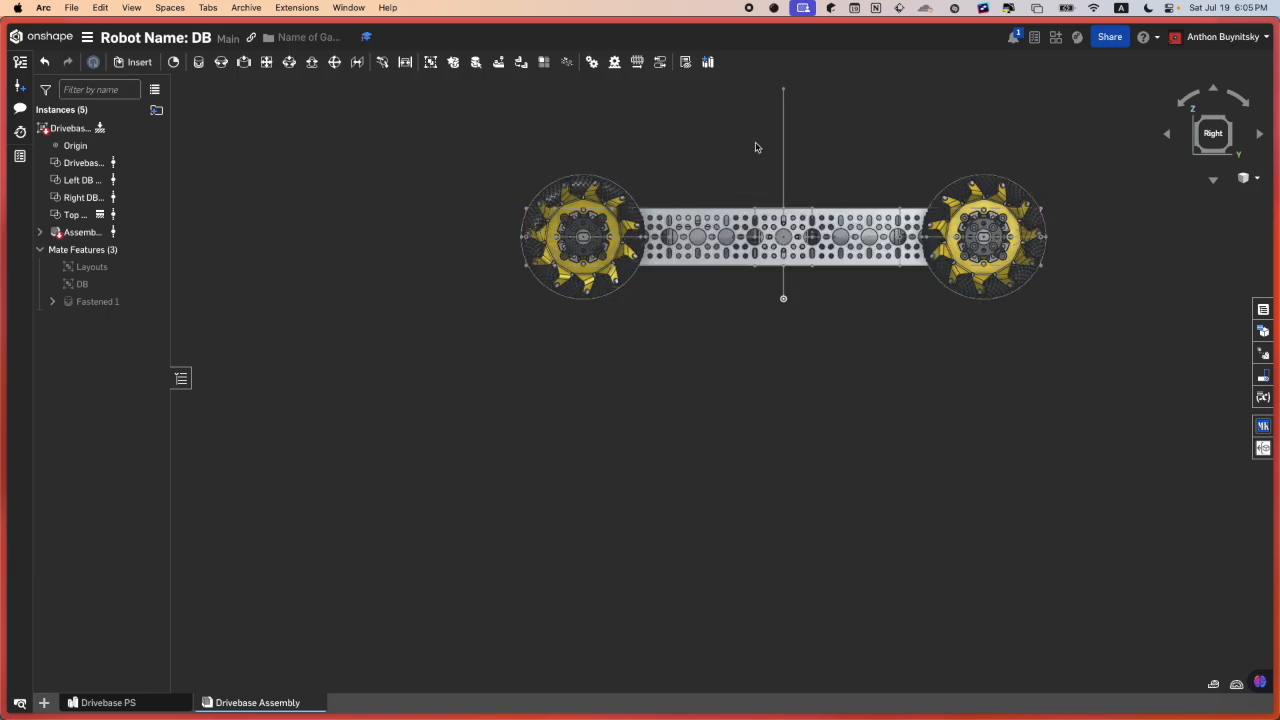
{"action": "scroll", "coordinate": [755, 147], "scroll_direction": "up", "scroll_amount": 4}
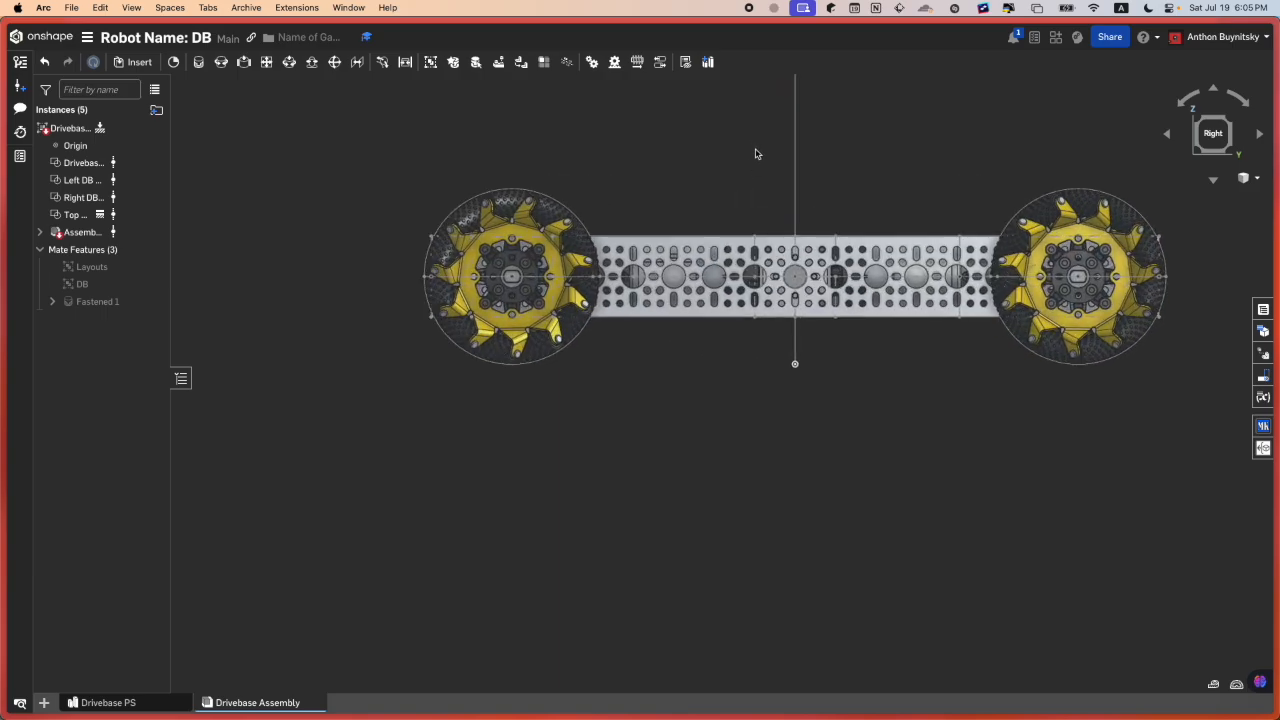
{"action": "scroll", "coordinate": [756, 154], "scroll_direction": "up", "scroll_amount": 1}
{"action": "scroll", "coordinate": [748, 190], "scroll_direction": "down", "scroll_amount": 1}
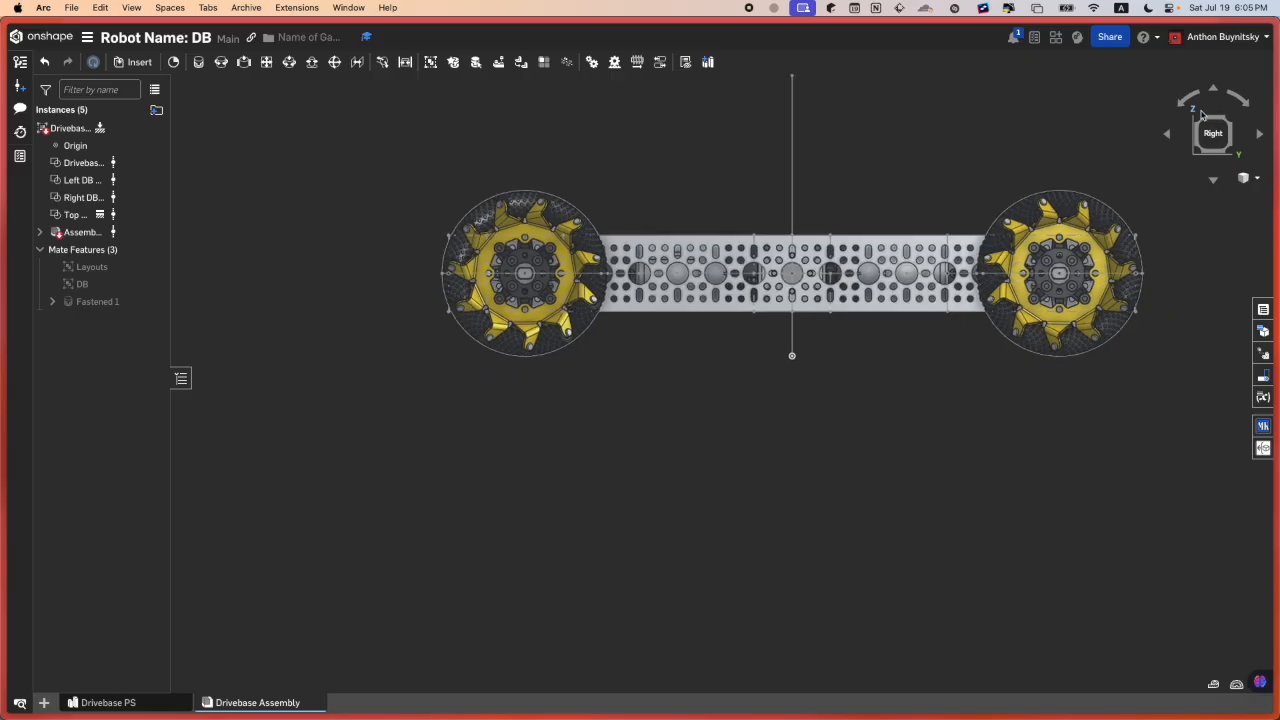
{"action": "left_click", "coordinate": [1202, 122]}
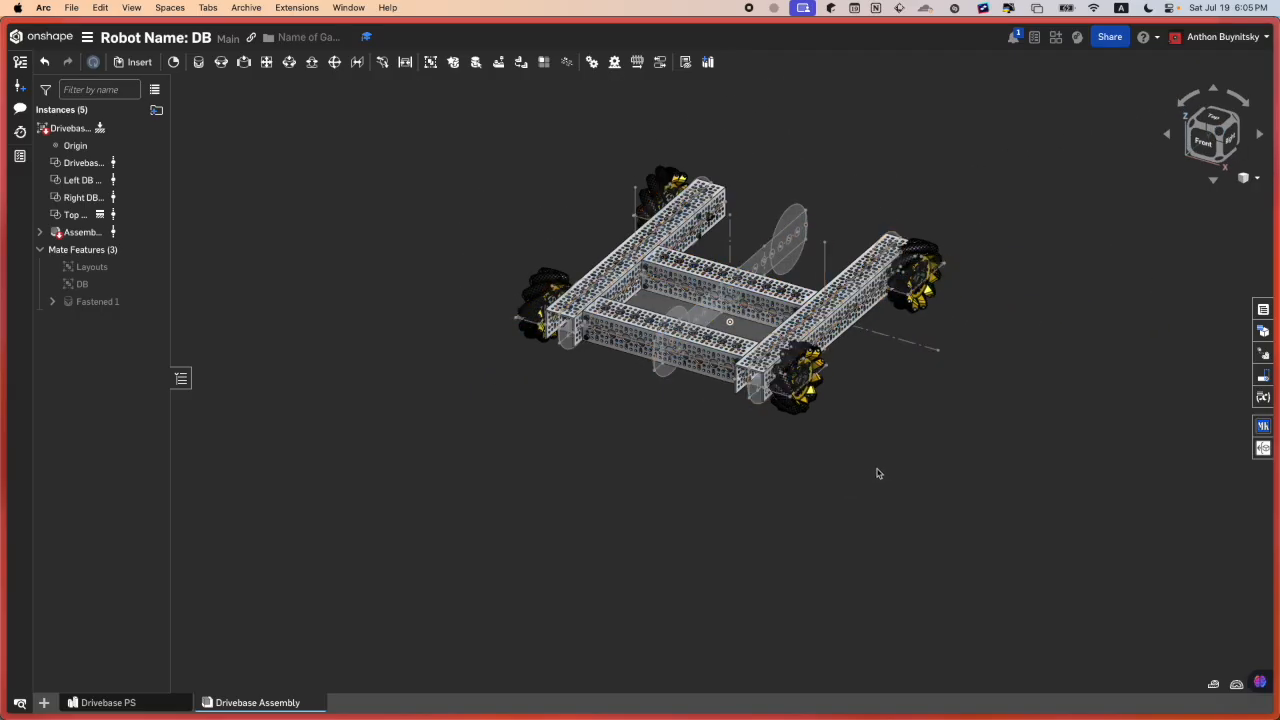